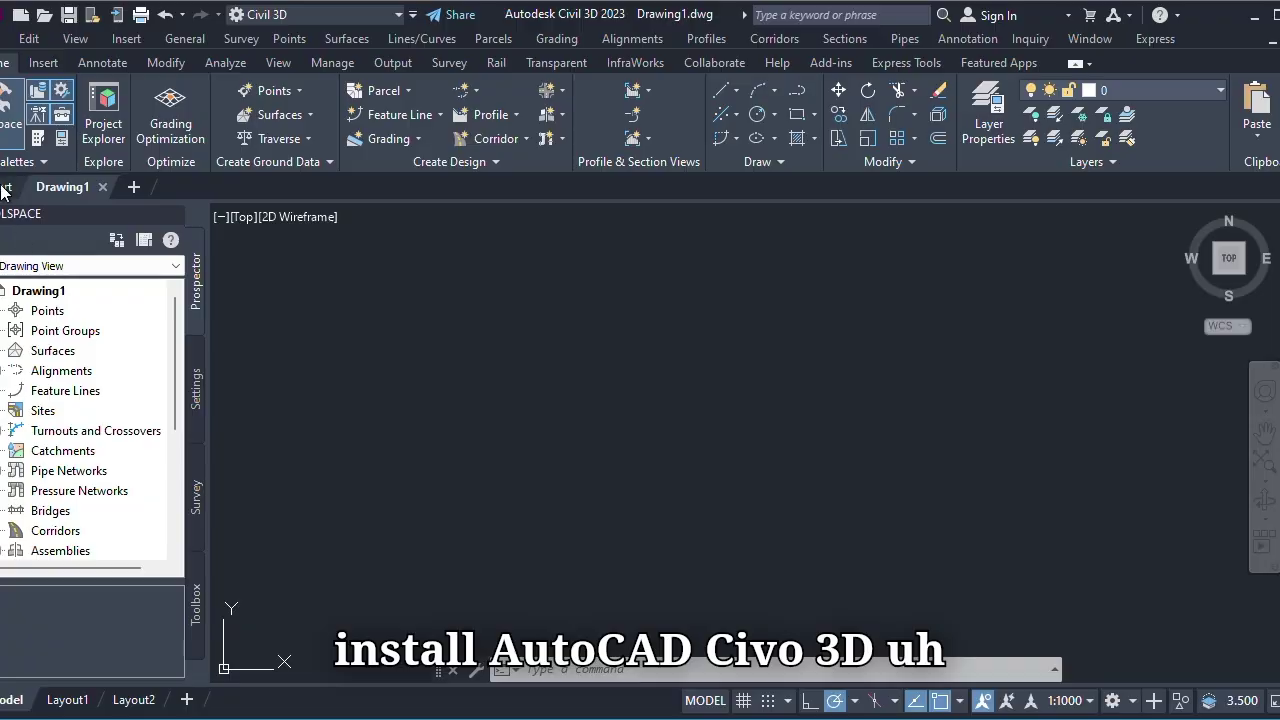
- Look over the recent drawings on the Start page and return to Drawing1
left_click(6, 188)
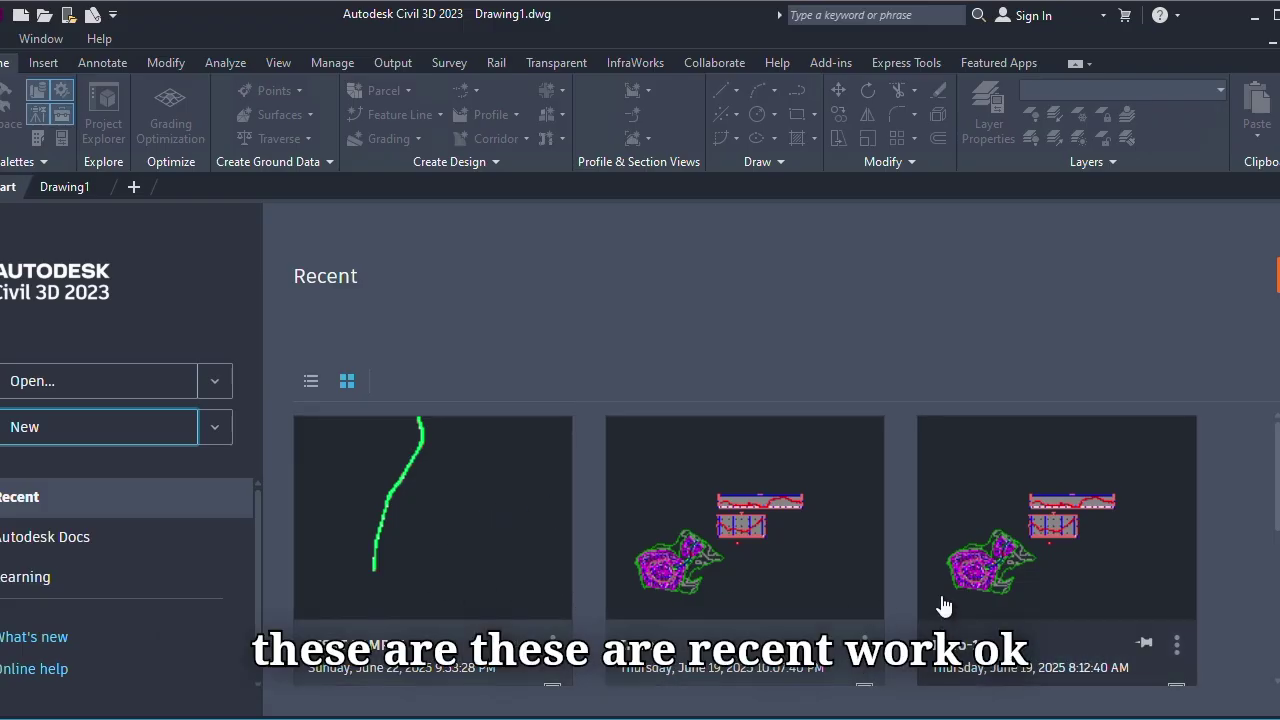
scroll(940, 600, "down", 3)
scroll(857, 591, "up", 3)
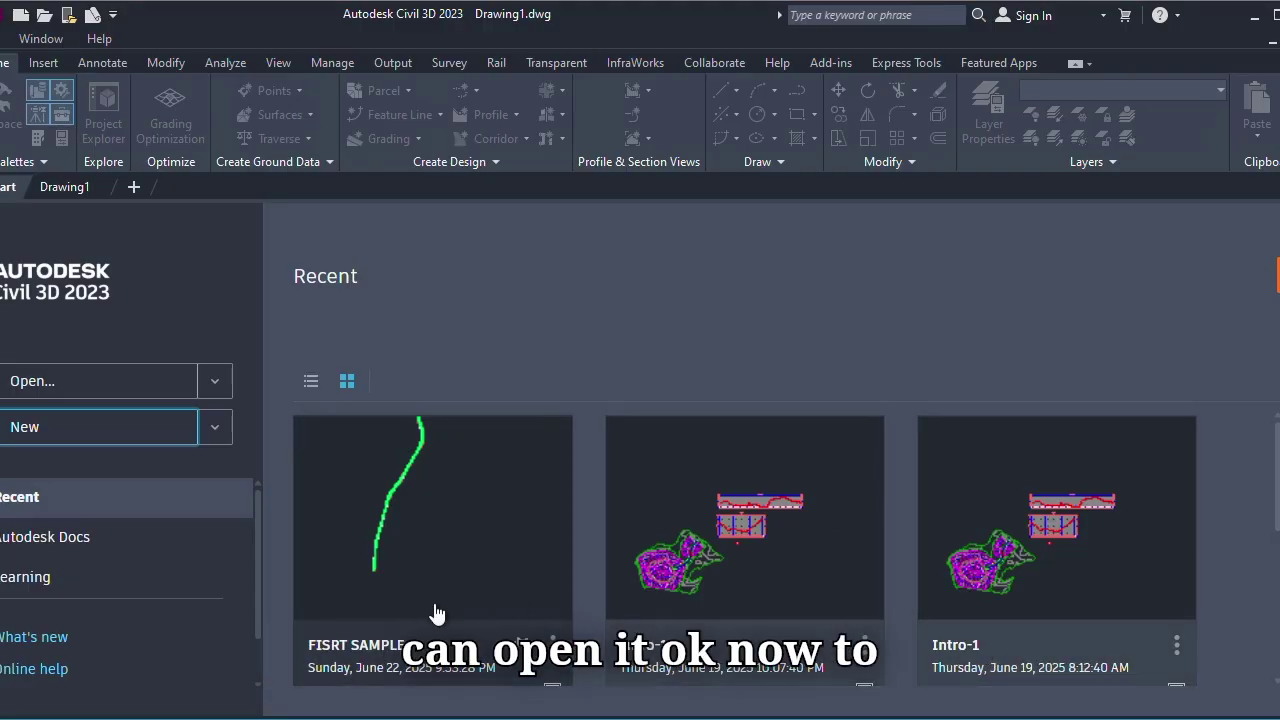
left_click(65, 428)
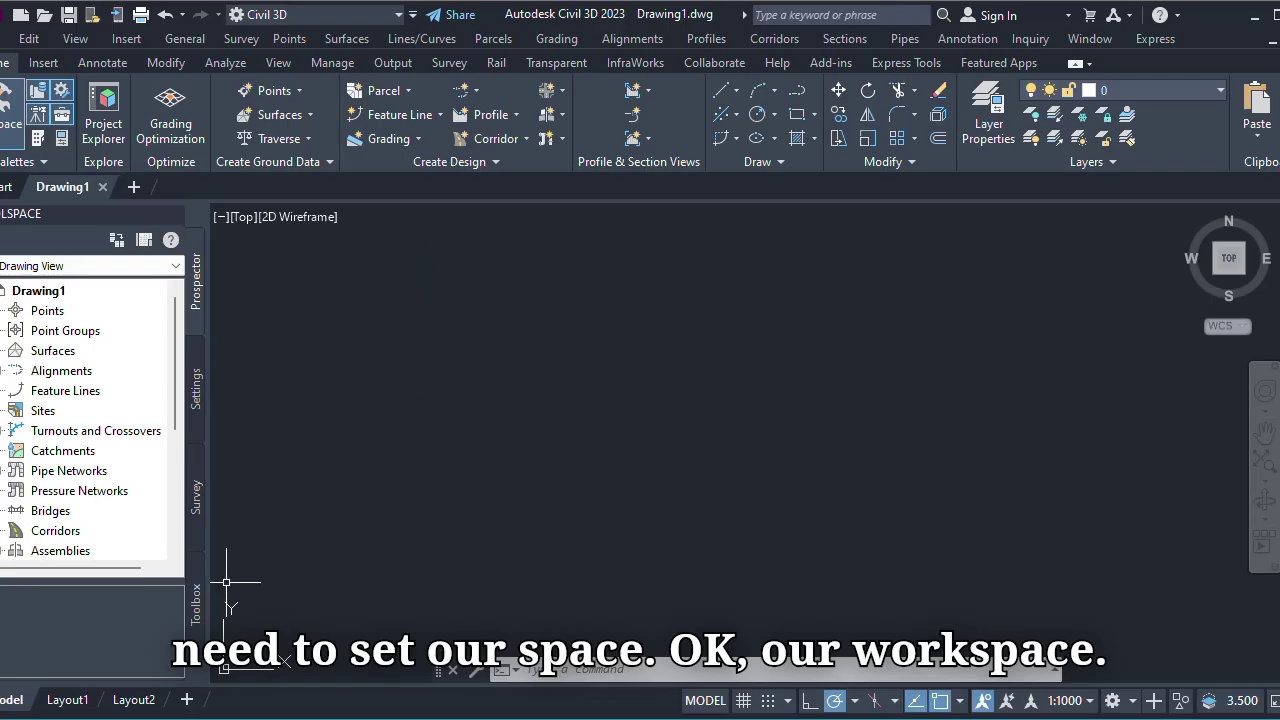
- Display the settings tree of Drawing1 in the Toolspace
left_click(194, 410)
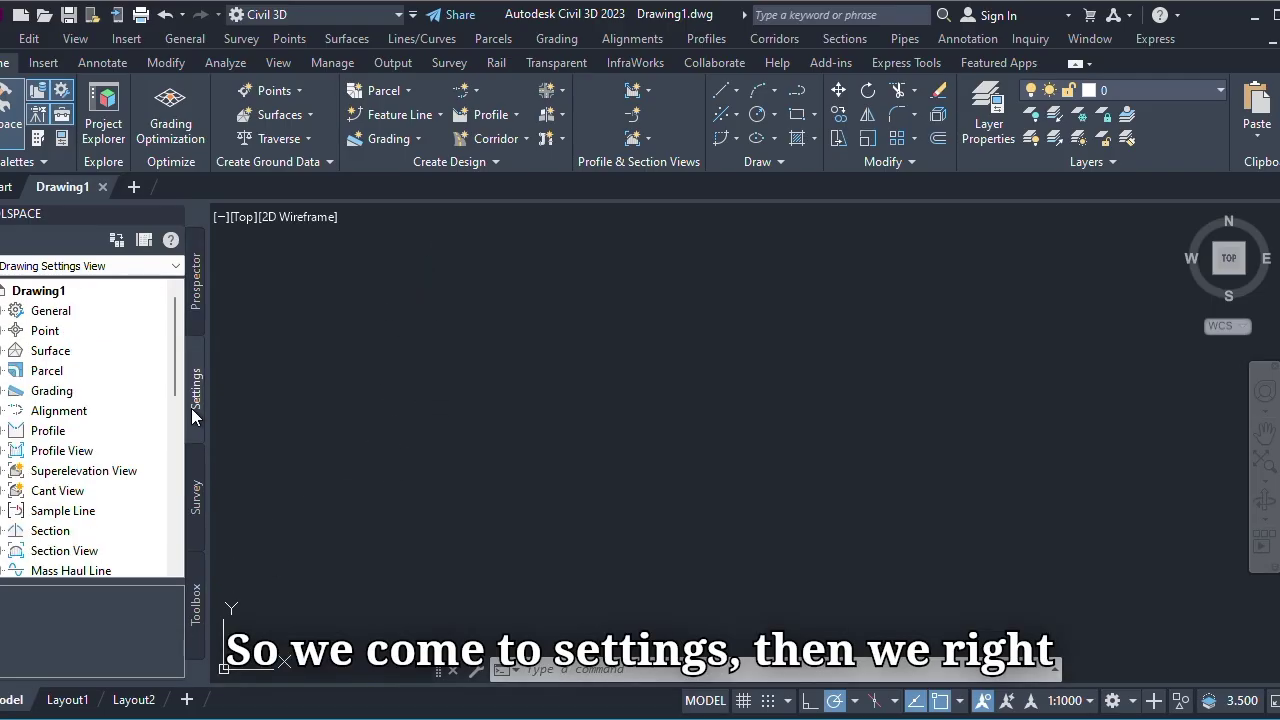
right_click(41, 296)
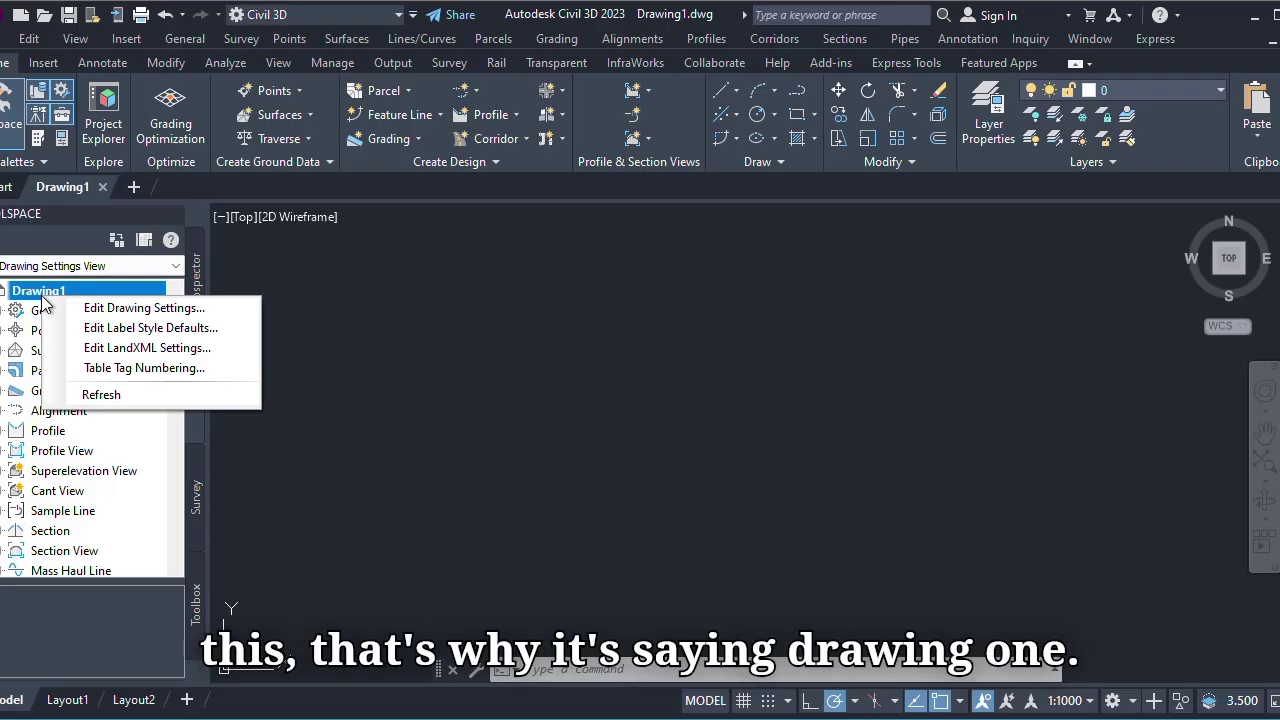
left_click(390, 312)
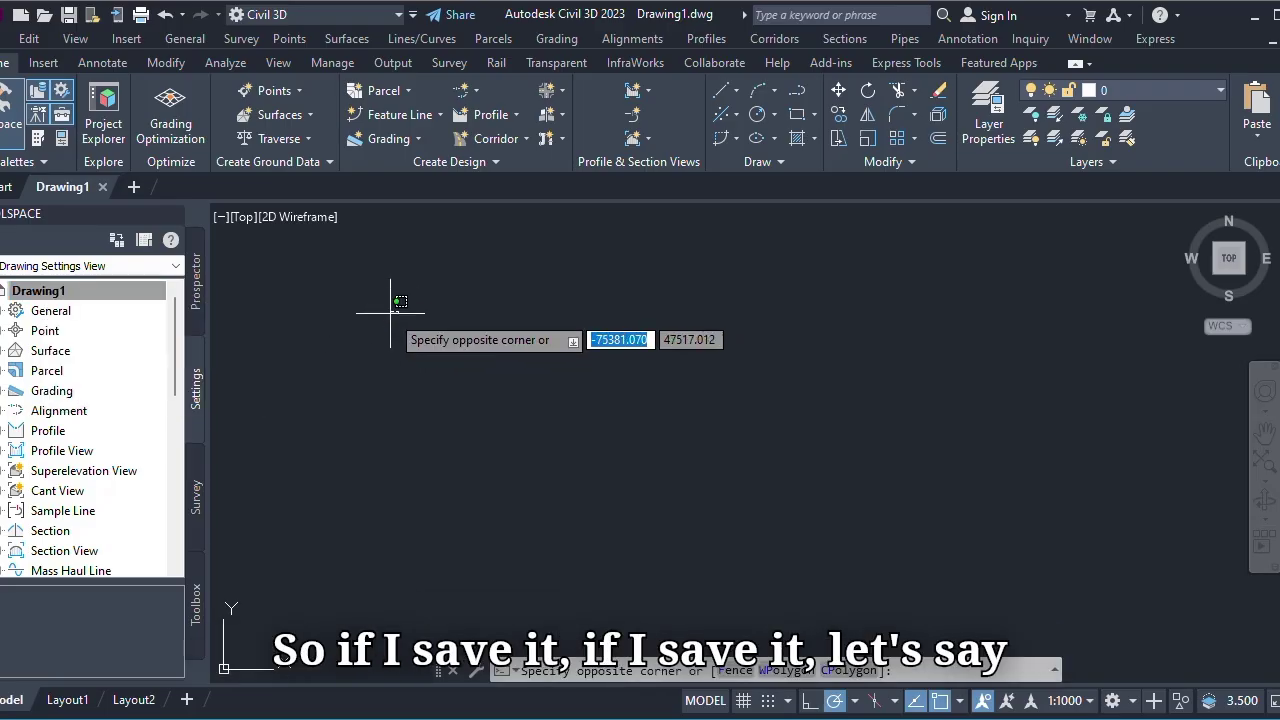
left_click(444, 358)
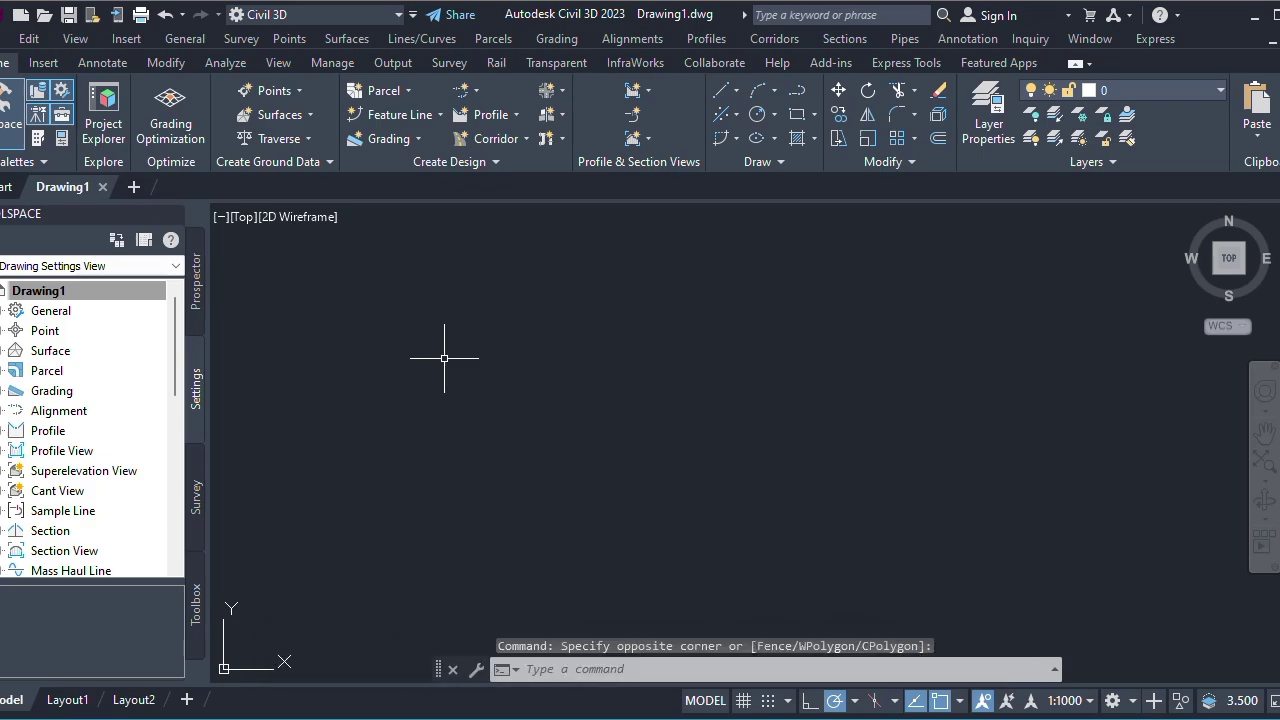
- Save the drawing to the desktop under the name Demo work
key("ctrl+s")
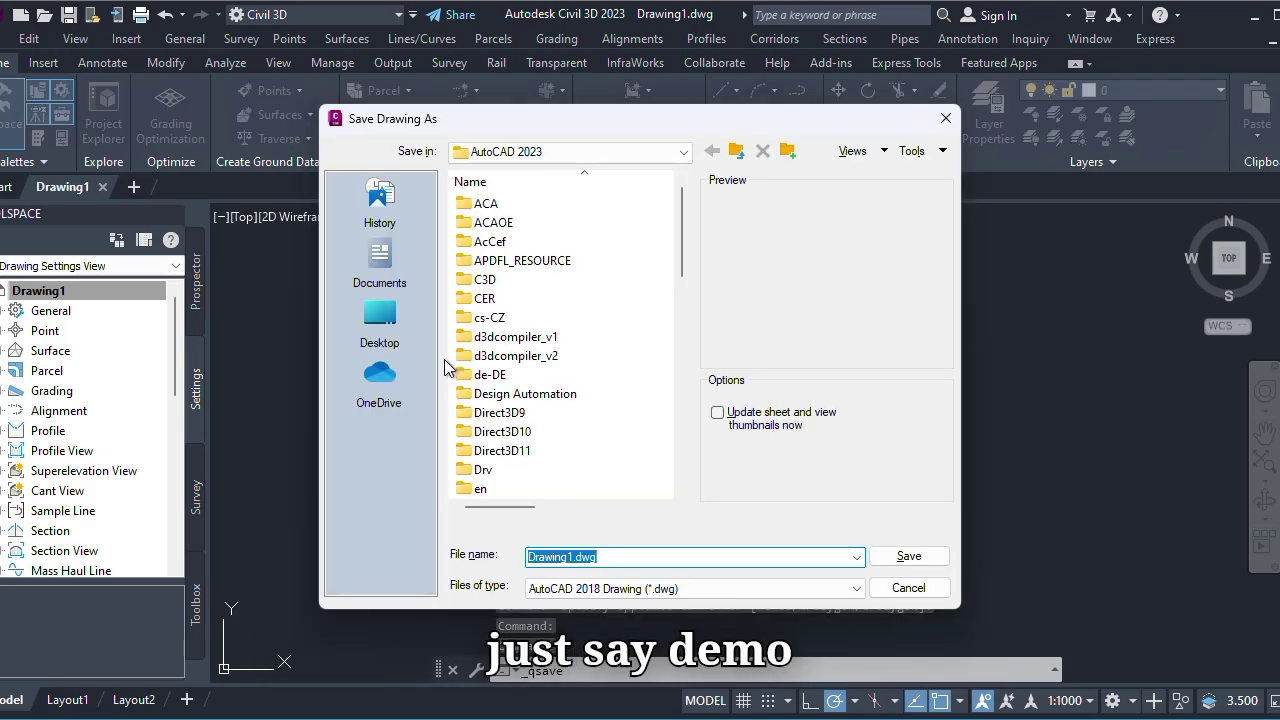
type("Demo")
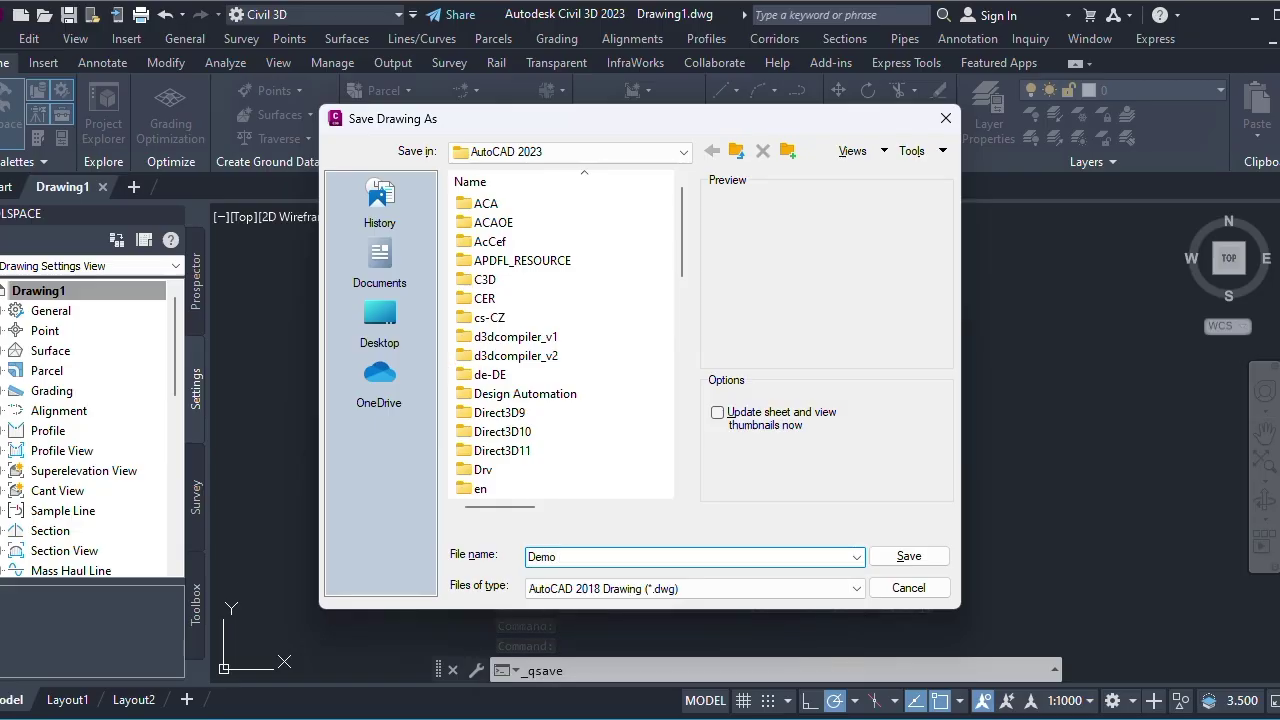
type(" work")
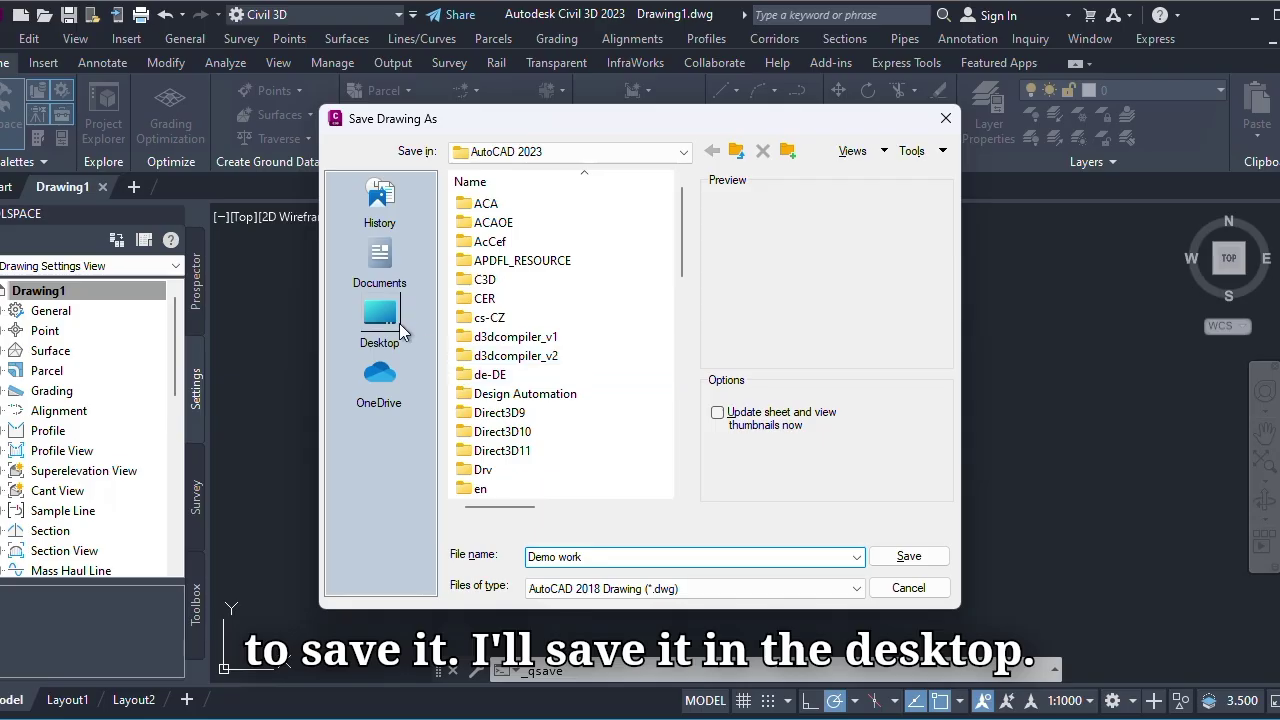
left_click(399, 330)
left_click(909, 560)
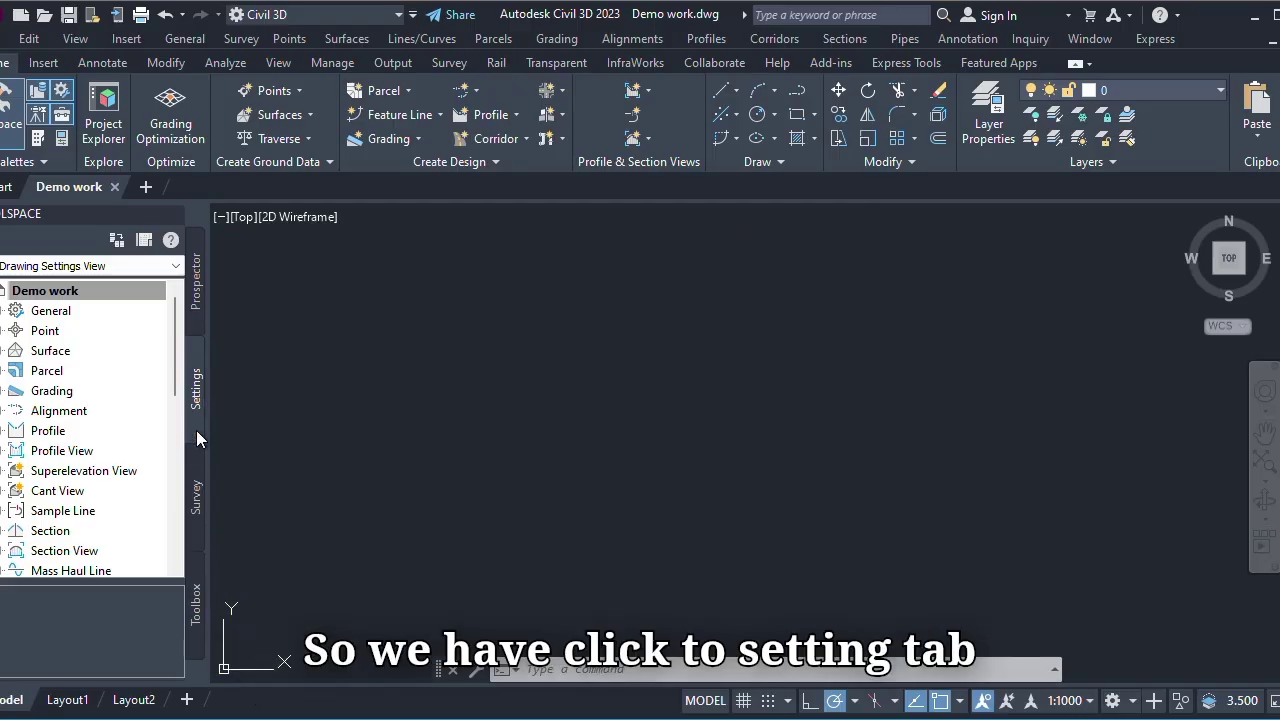
- Open the drawing settings of Demo work and review the transformation, object layer and abbreviation settings
left_click(100, 291)
right_click(102, 293)
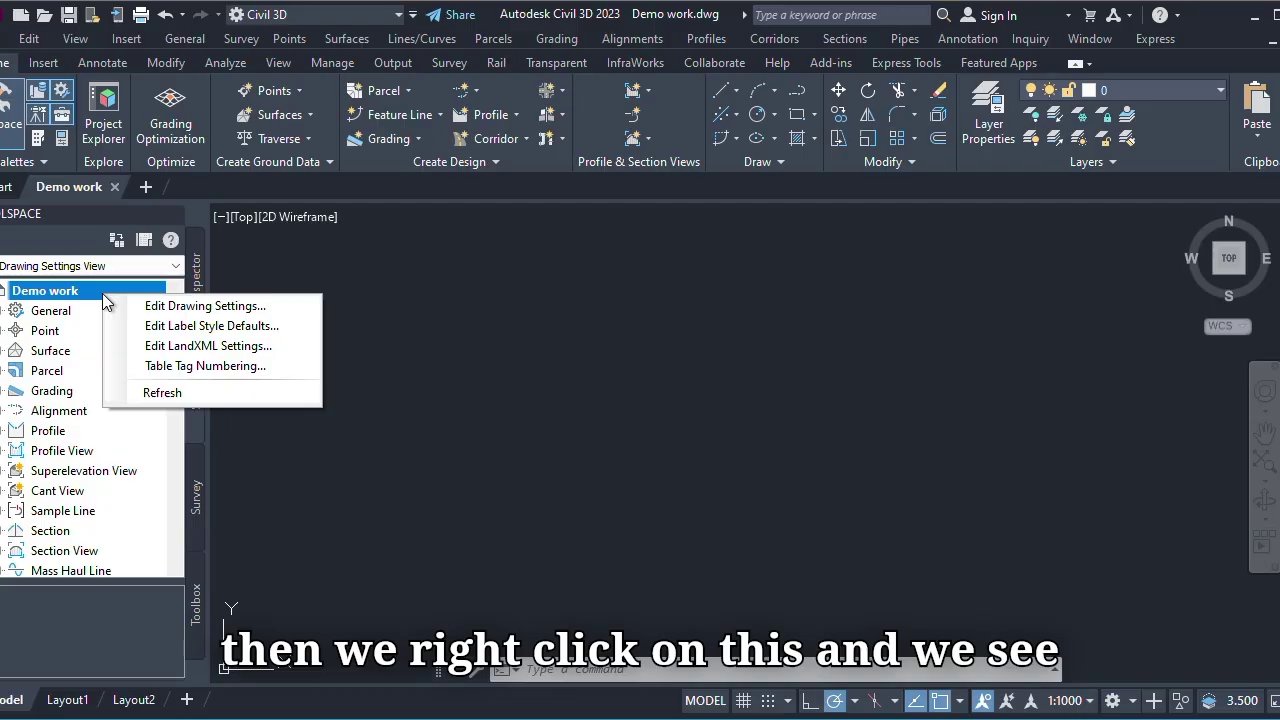
left_click(205, 306)
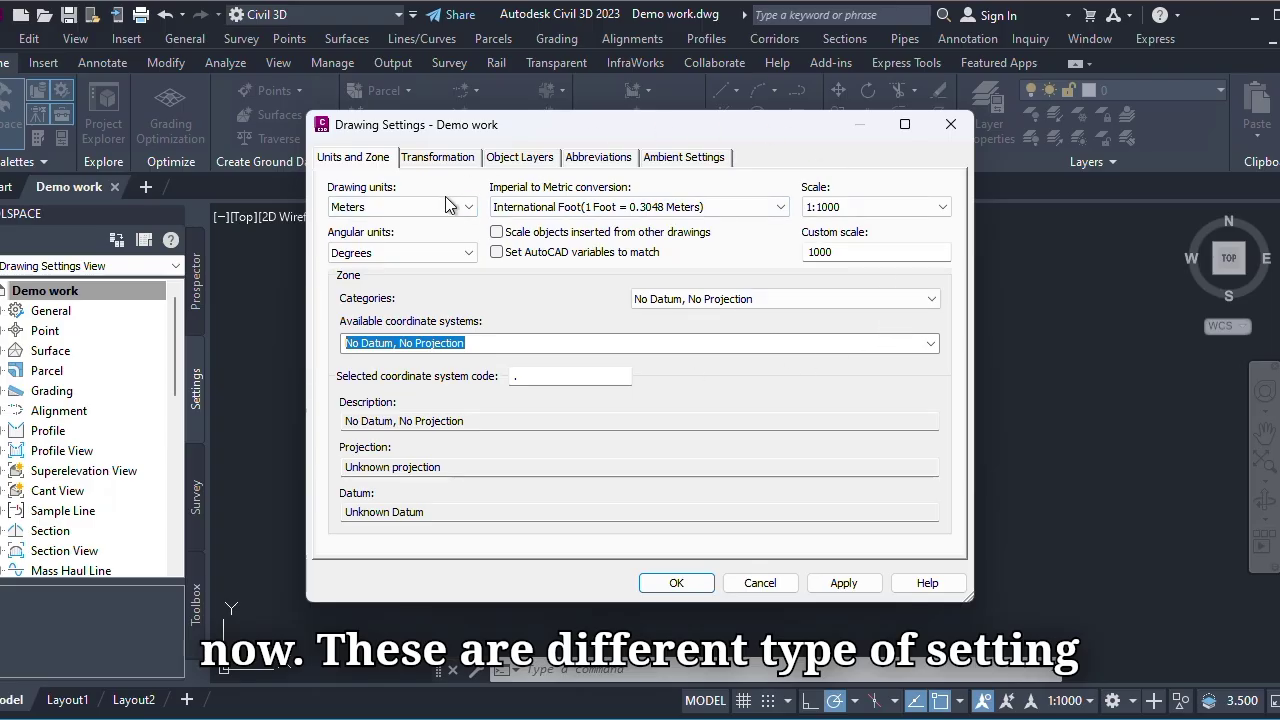
left_click(436, 157)
left_click(528, 160)
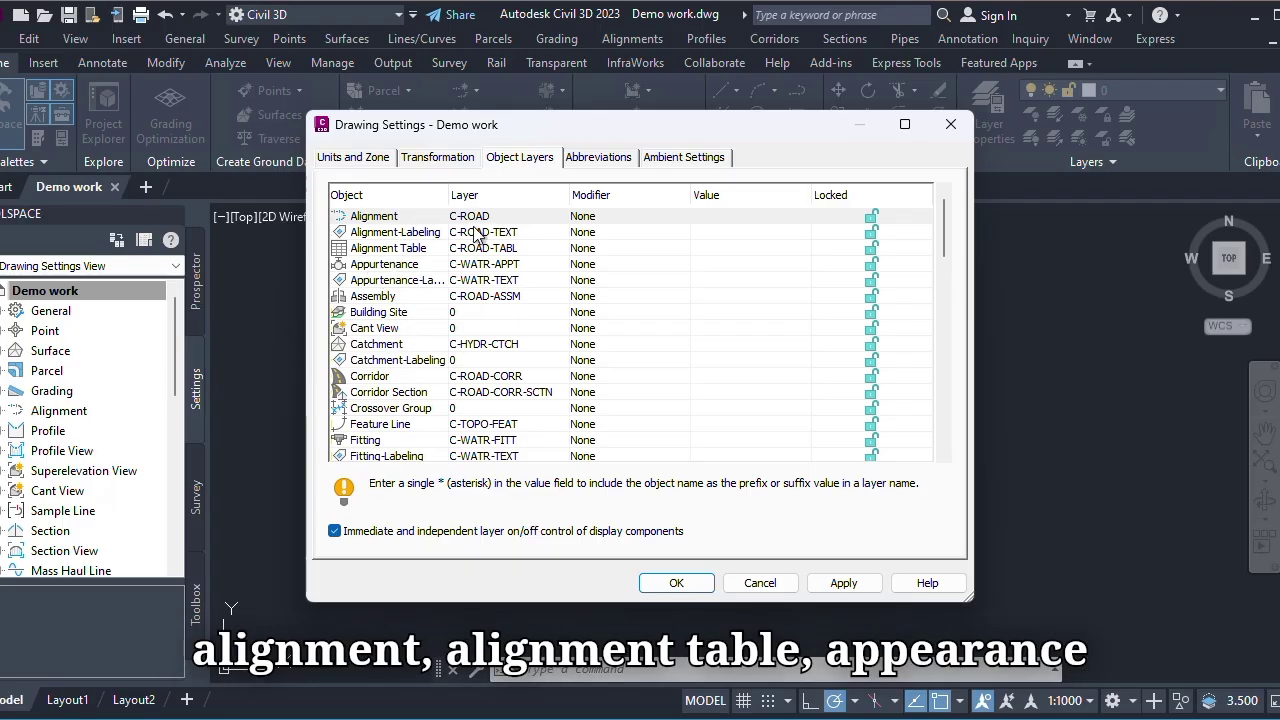
left_click(585, 158)
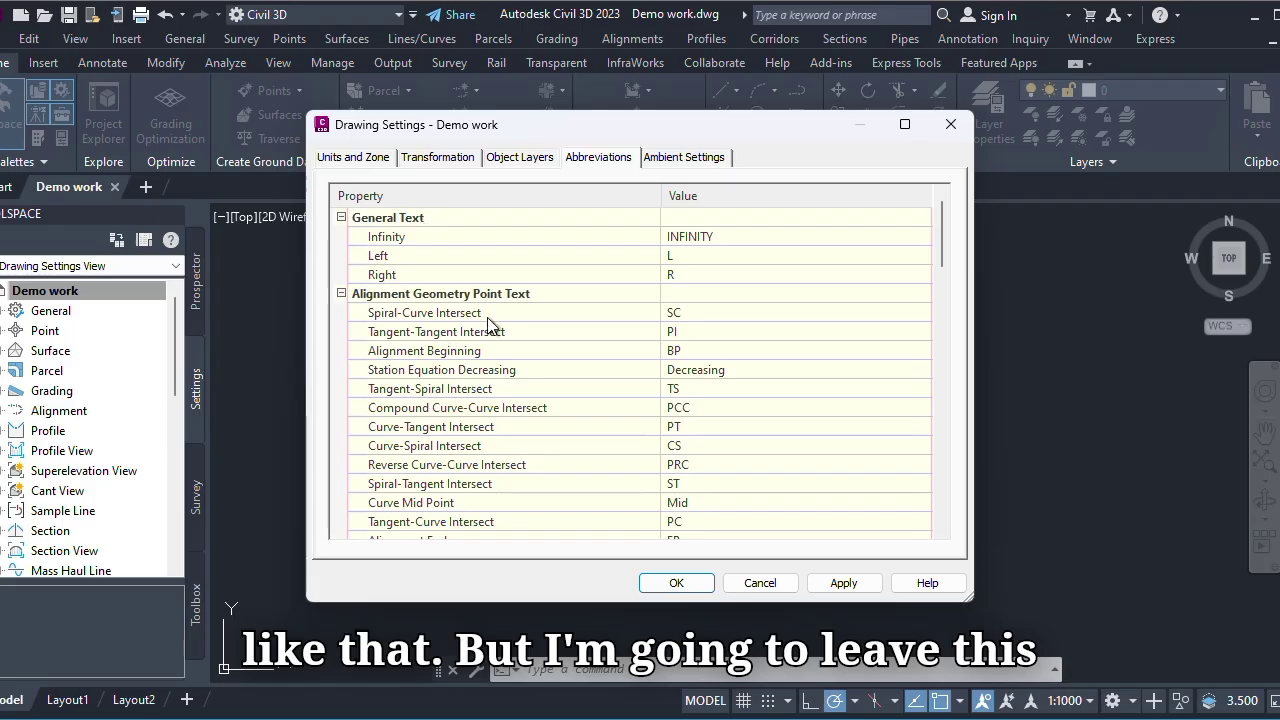
left_click(360, 158)
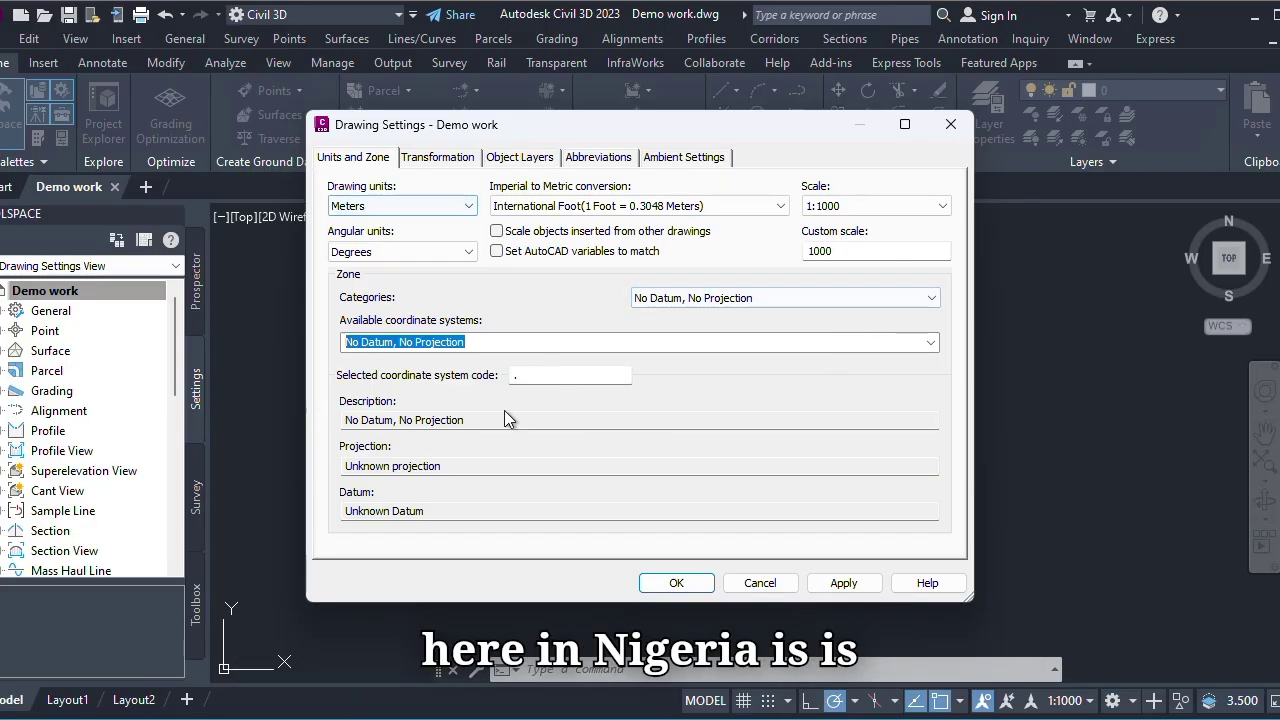
- Set the drawing's zone category to Nigeria and its coordinate system to Minna
left_click(825, 299)
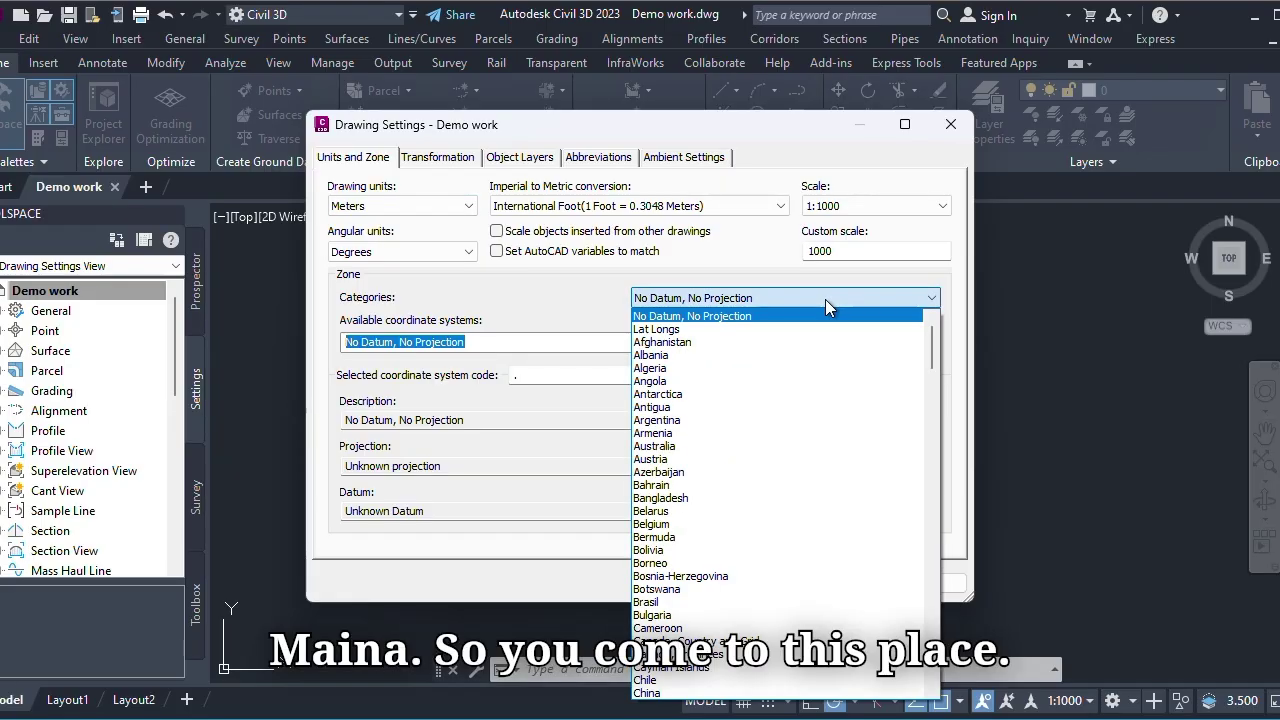
key("n")
key("n")
key("n")
key("n")
key("n")
key("n")
key("n")
key("n")
key("n")
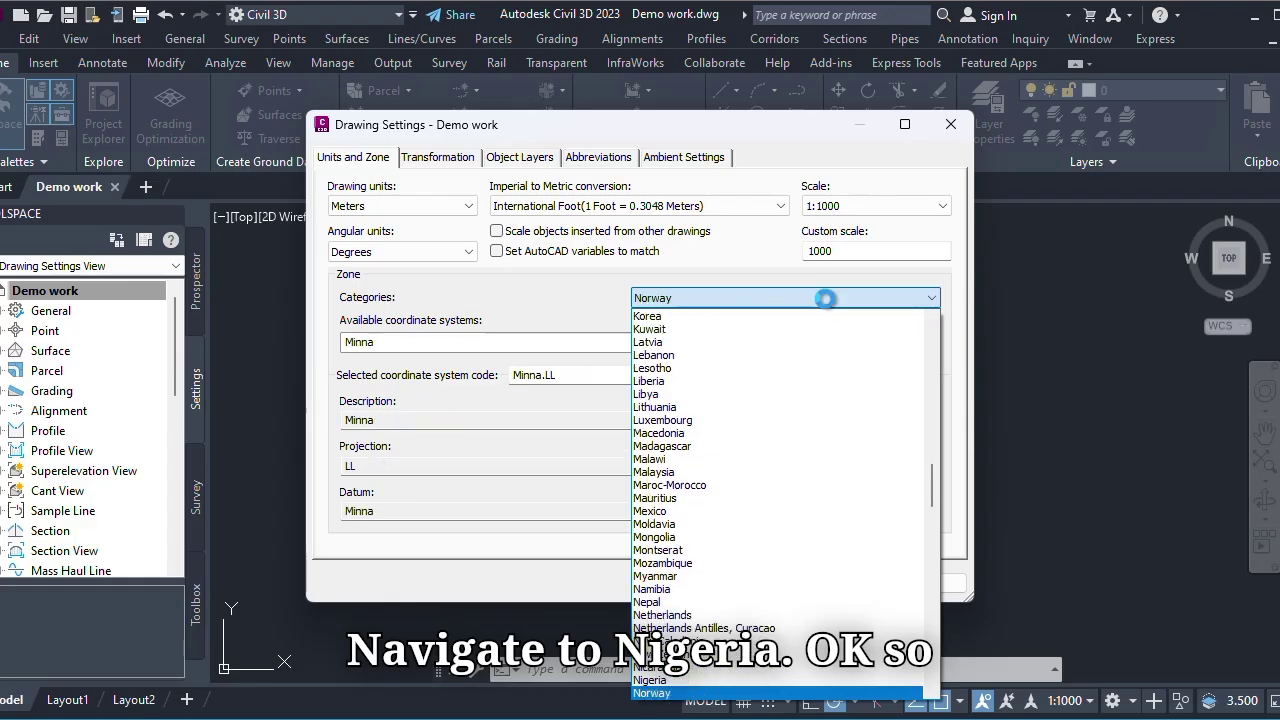
key("n")
key("n")
key("n")
key("n")
key("Return")
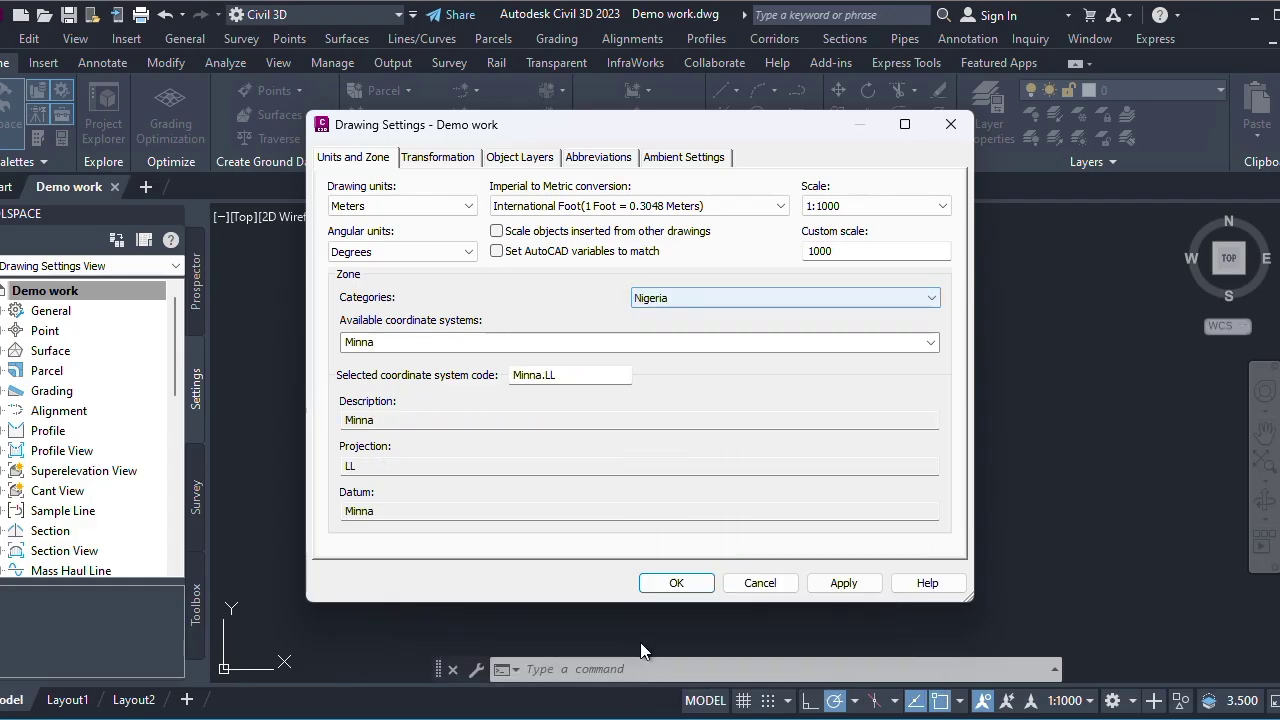
left_click(424, 340)
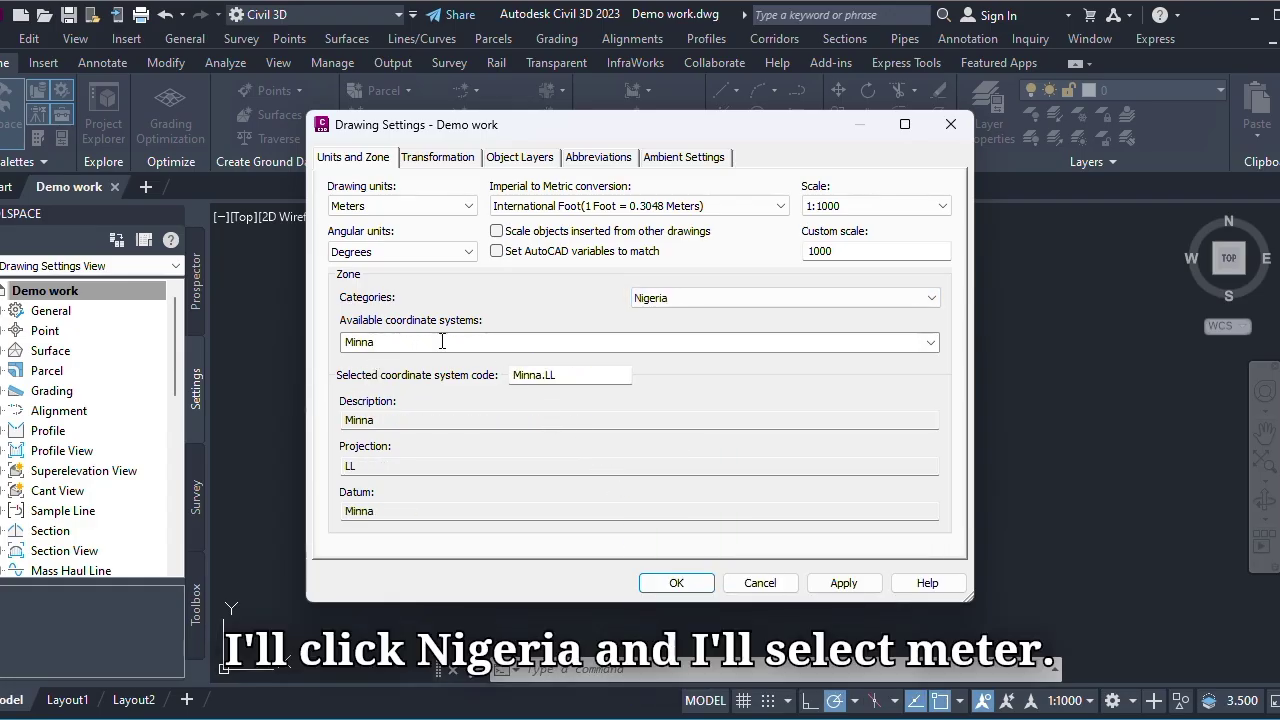
left_click(930, 342)
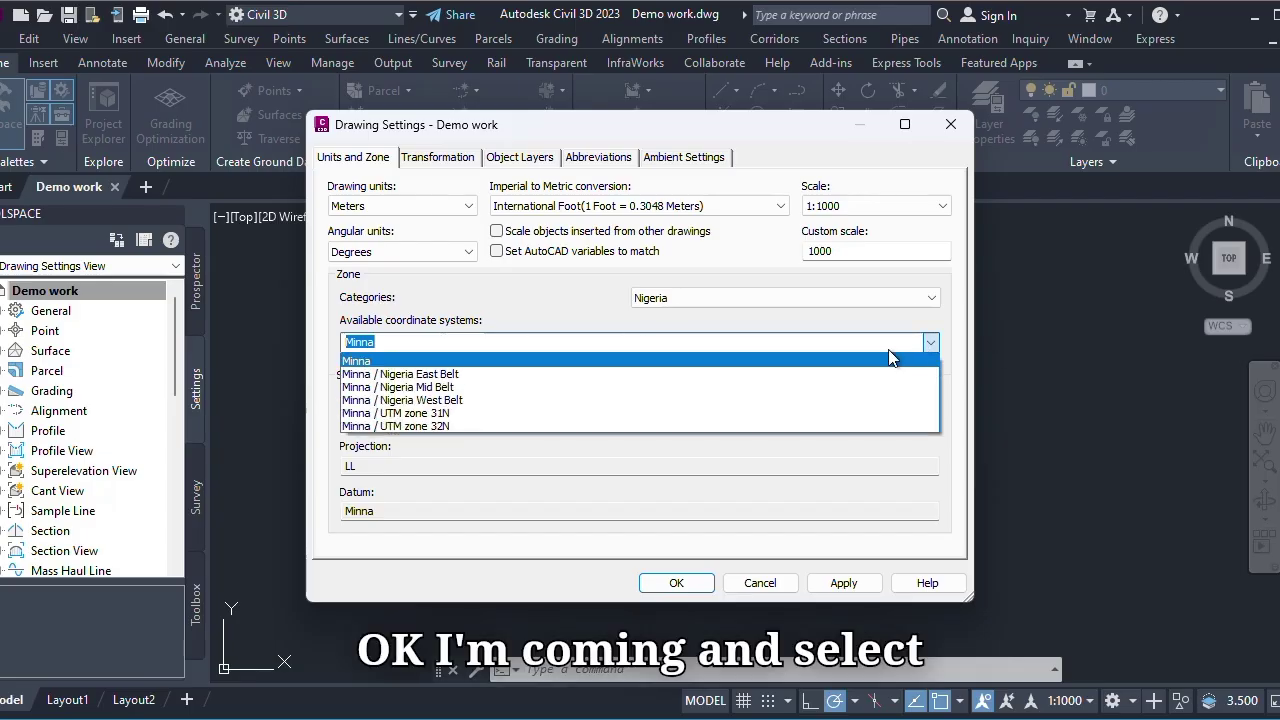
left_click(366, 362)
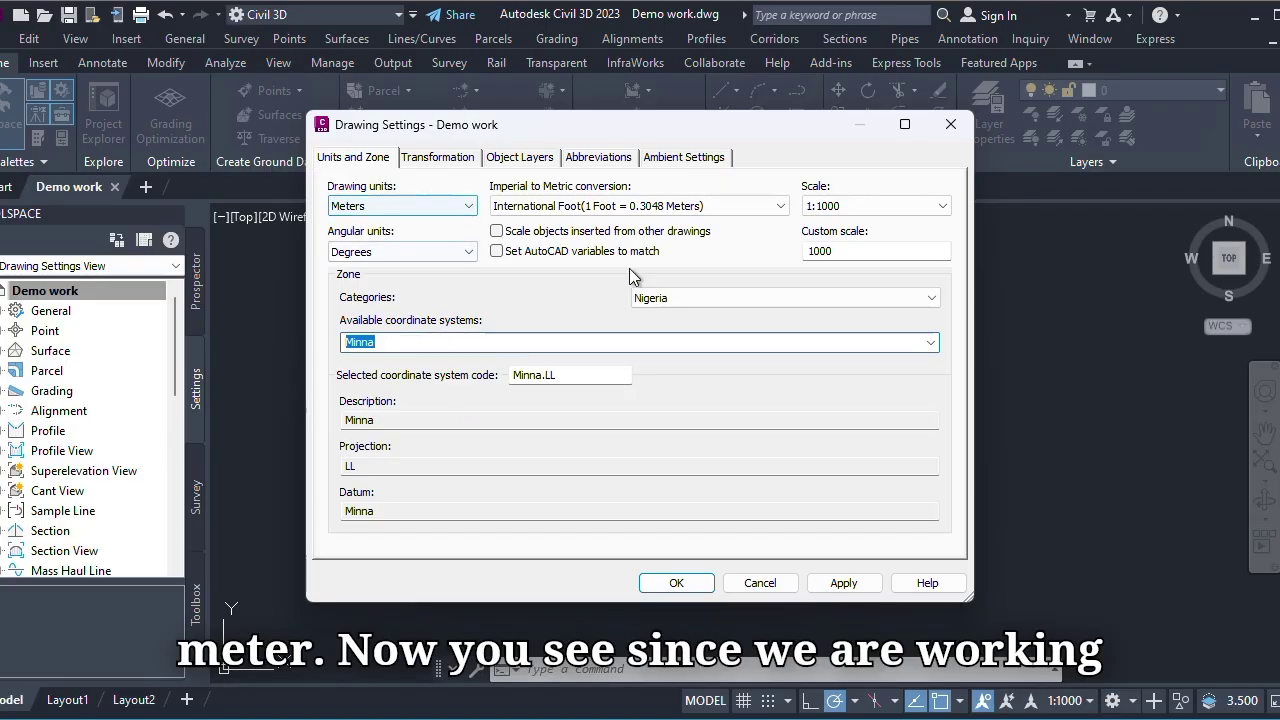
- Set the drawing units to Meters and apply the drawing settings
left_click(468, 206)
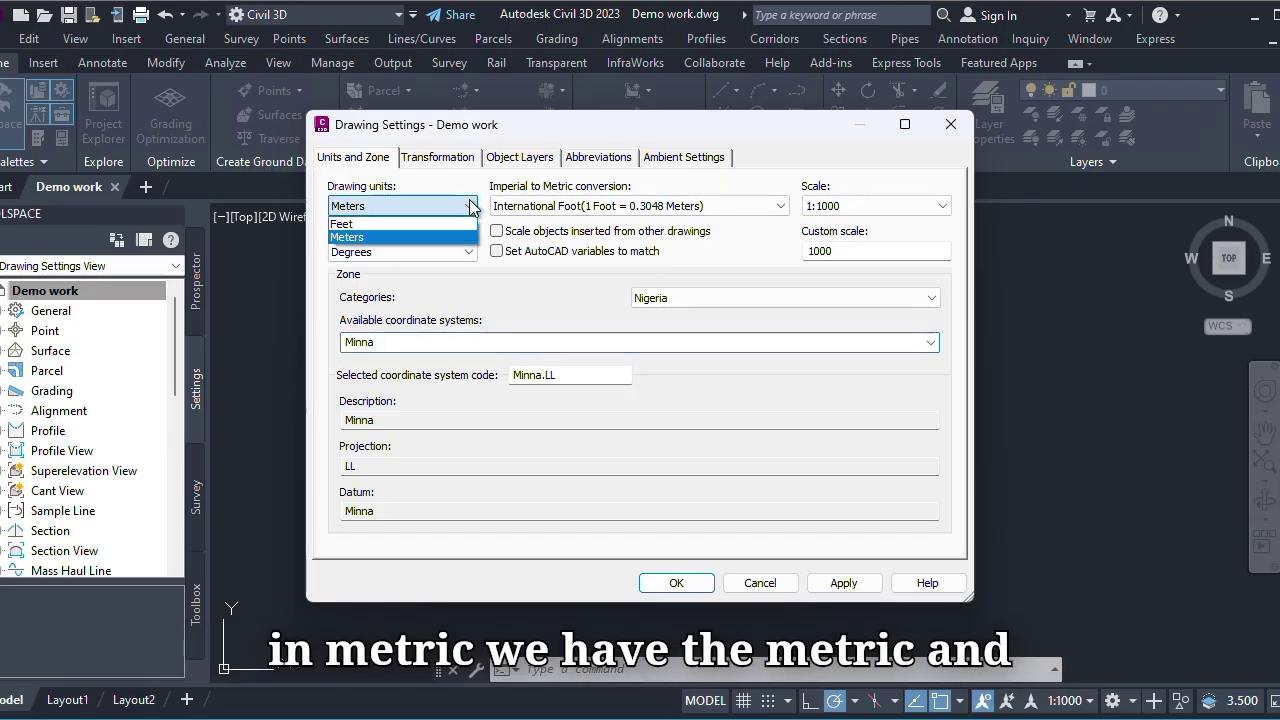
left_click(440, 237)
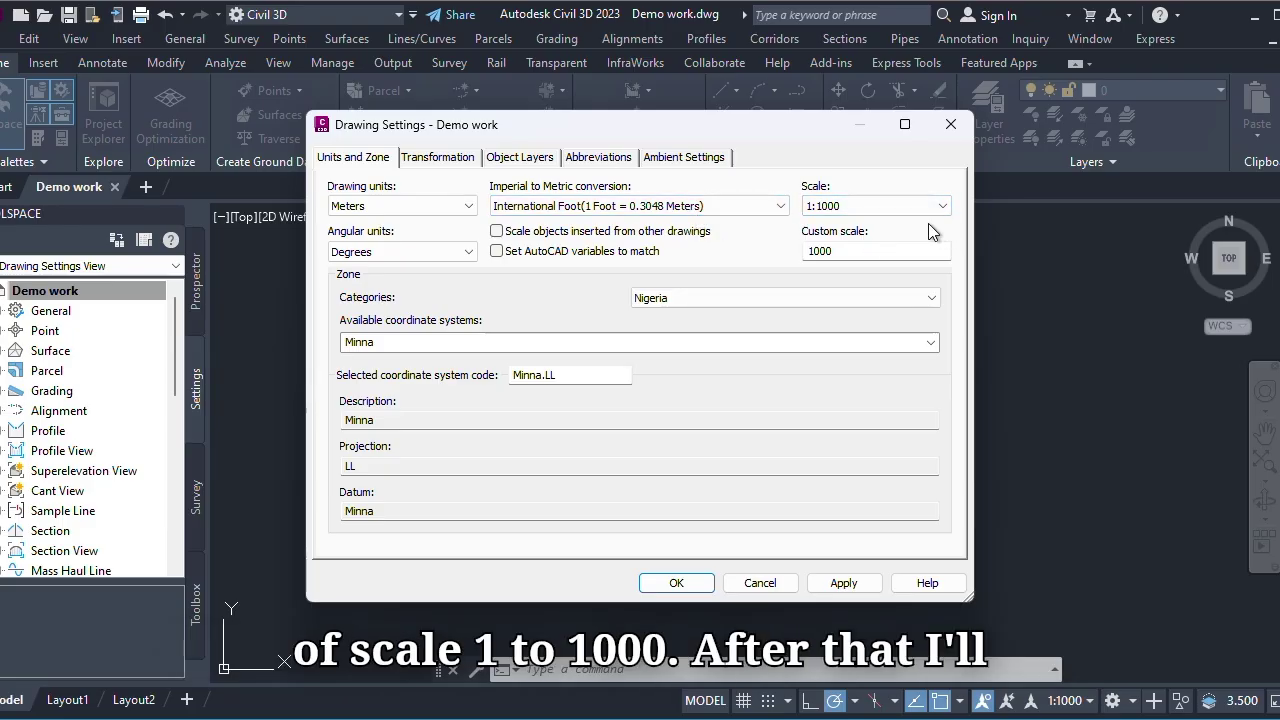
left_click(843, 583)
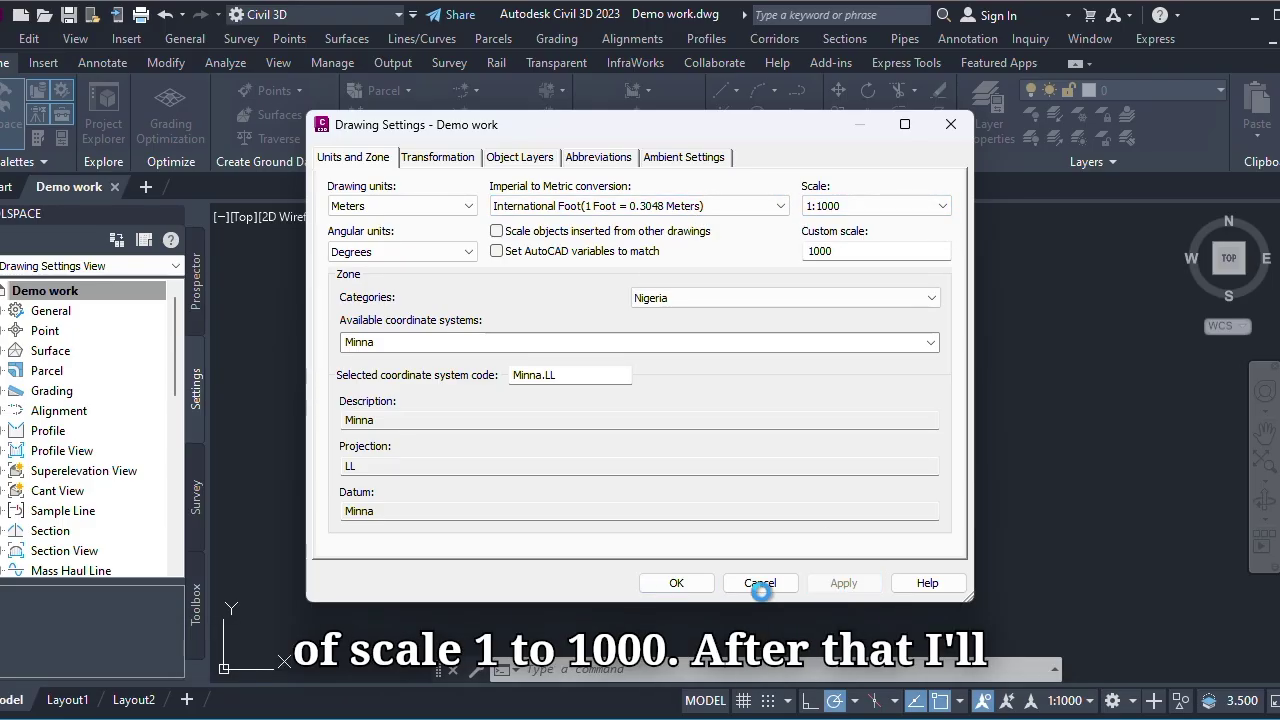
left_click(687, 586)
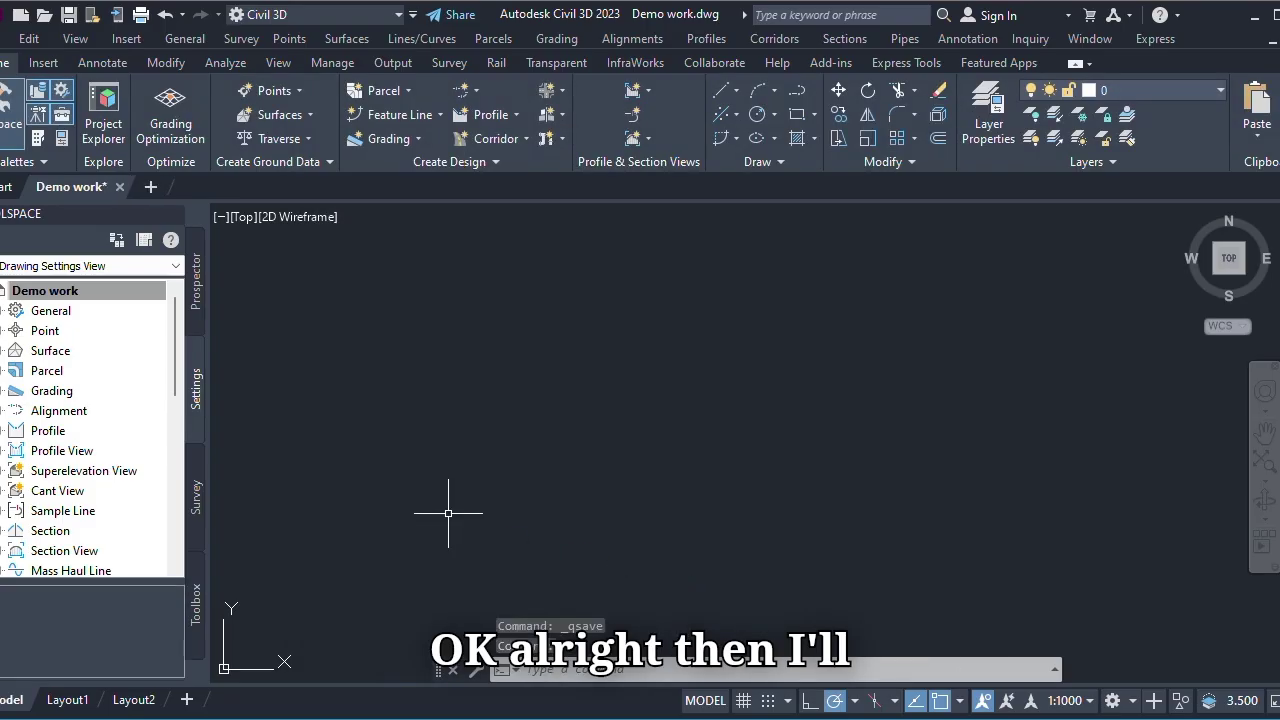
- Open the point creation tools for the Demo work Points collection and check the miscellaneous creation methods
left_click(197, 279)
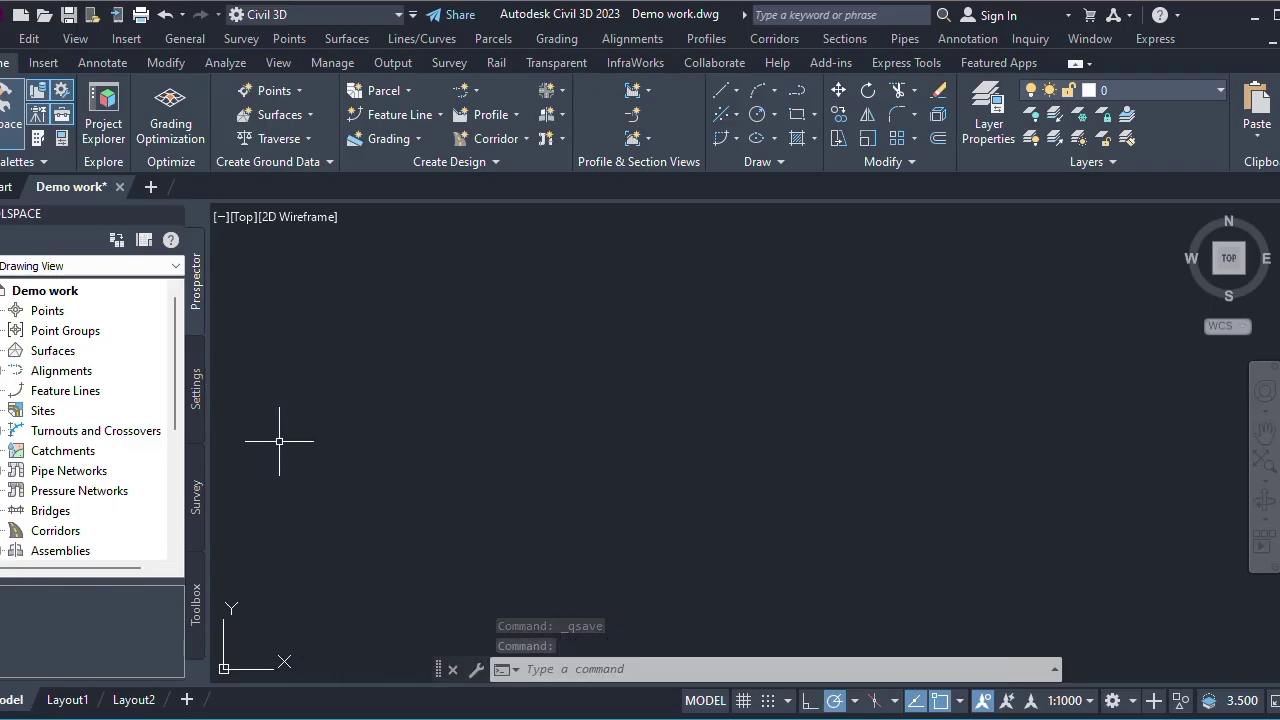
right_click(46, 316)
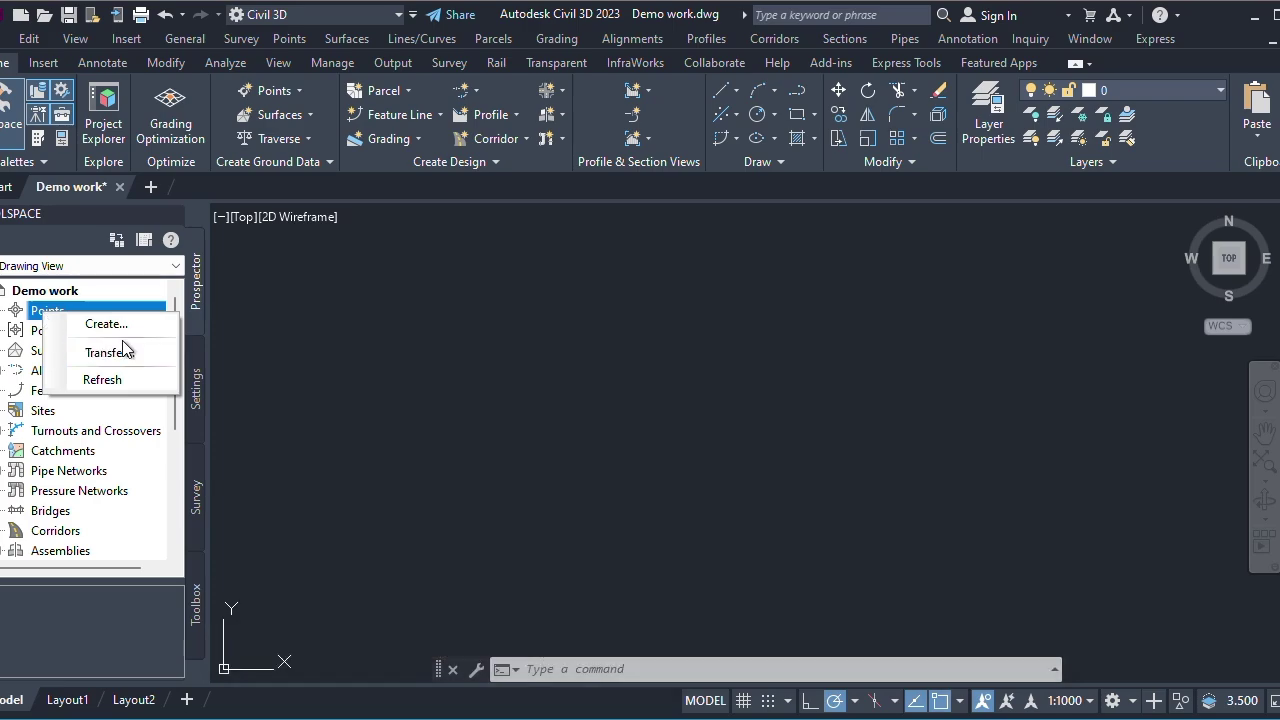
left_click(104, 324)
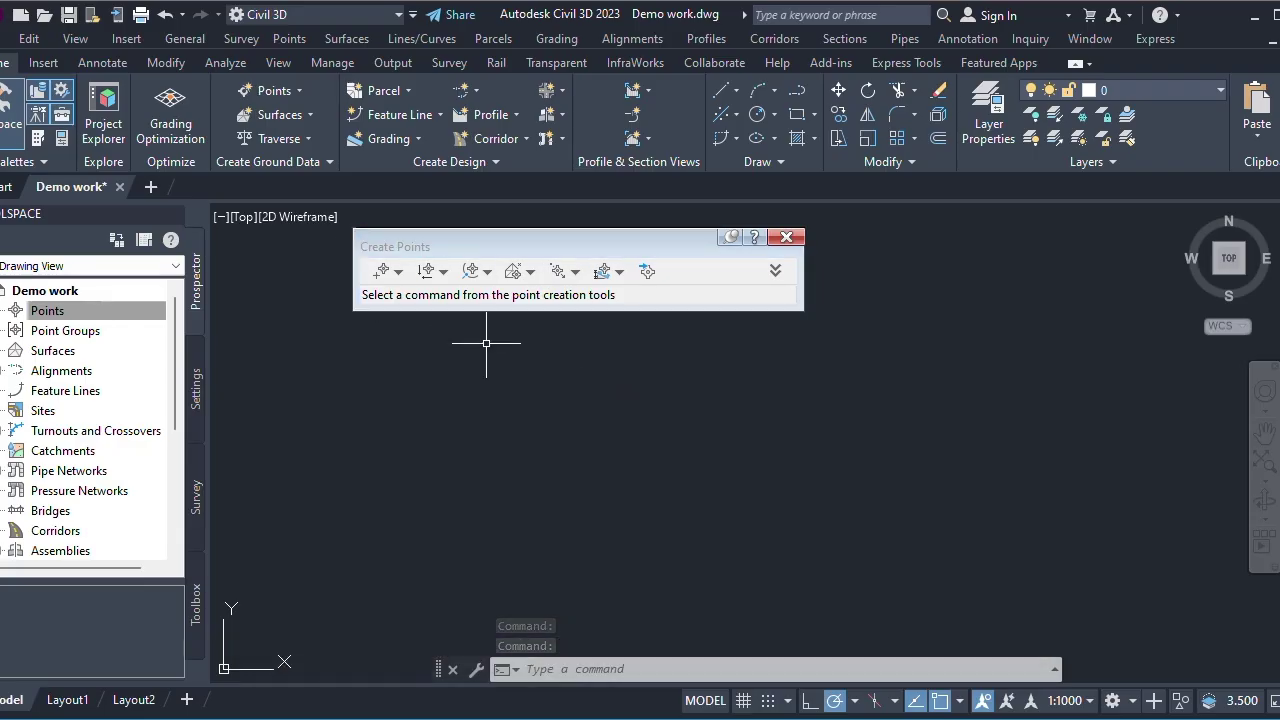
left_click(398, 272)
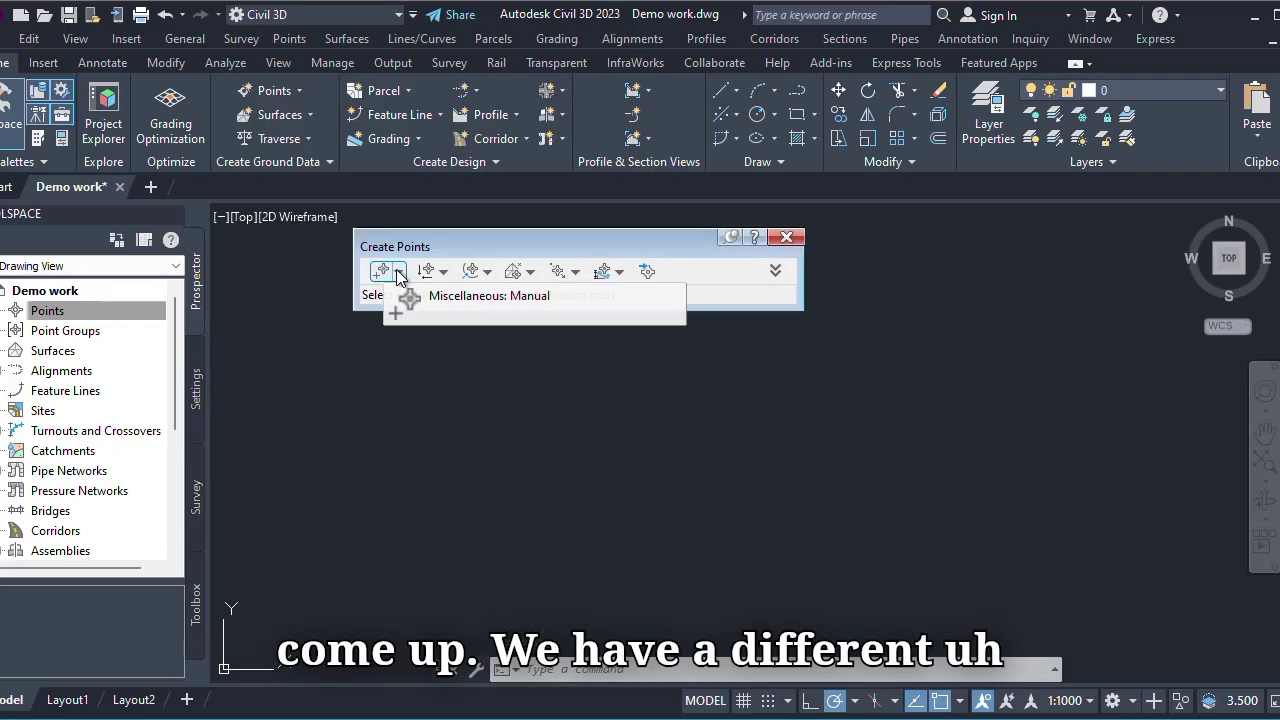
left_click(398, 272)
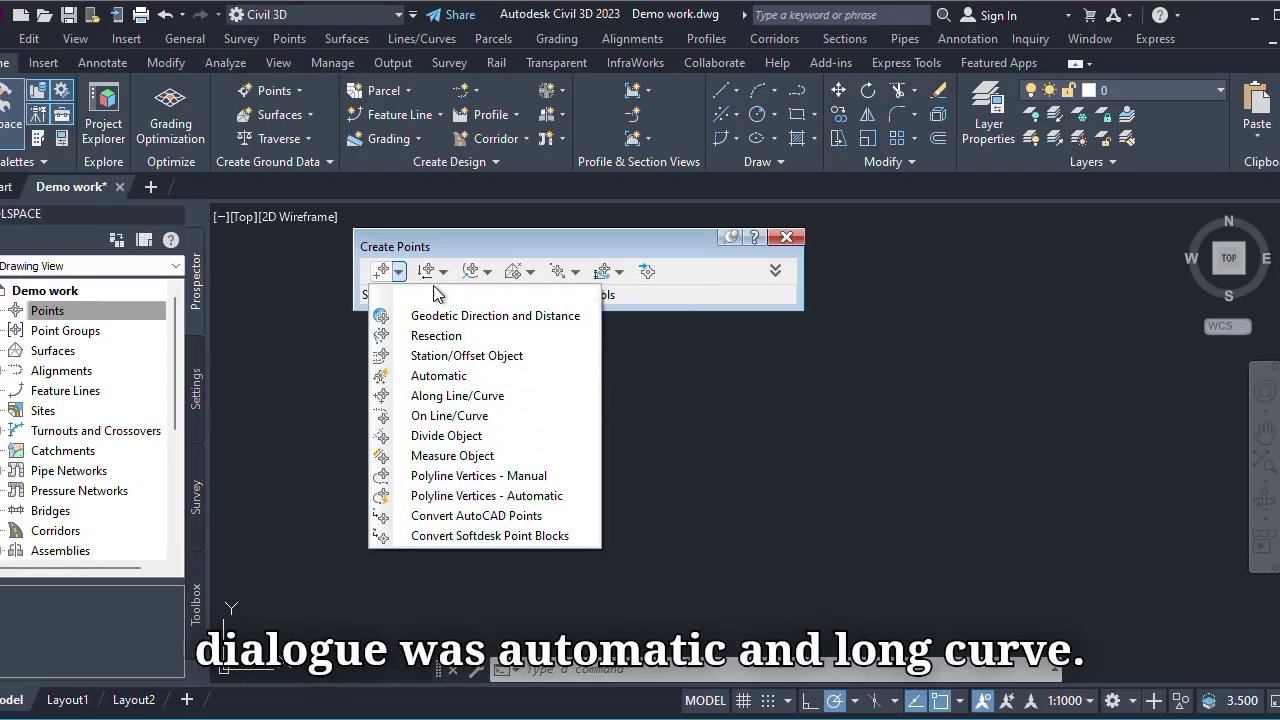
left_click(532, 248)
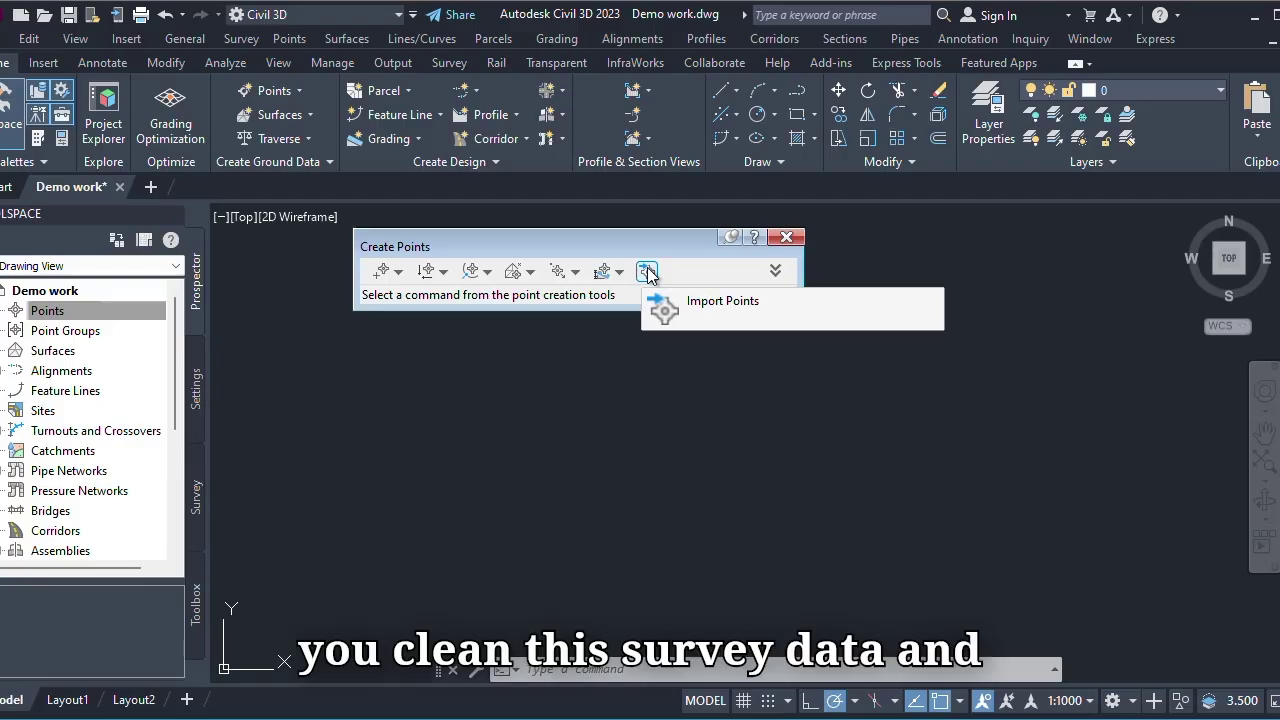
- Start the point import and add the HB_SurveyPoints_6 CSV file from the Civil3D folder as the source
left_click(647, 271)
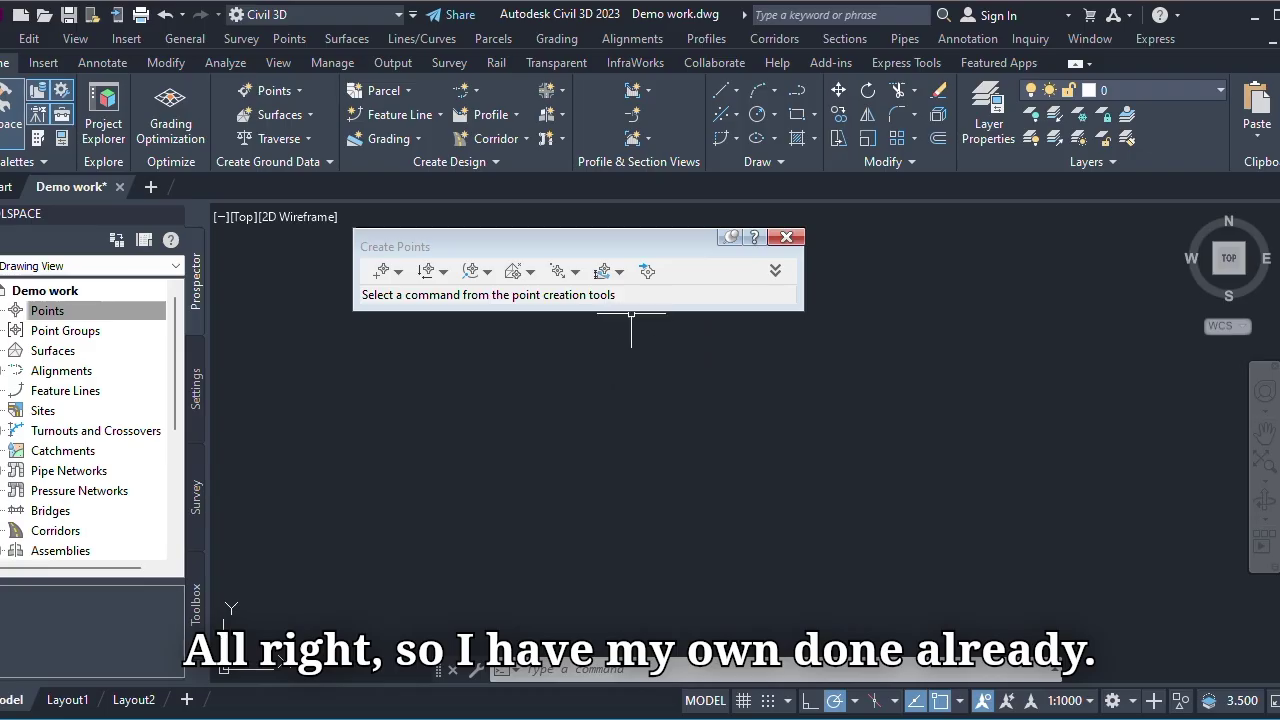
left_click(646, 271)
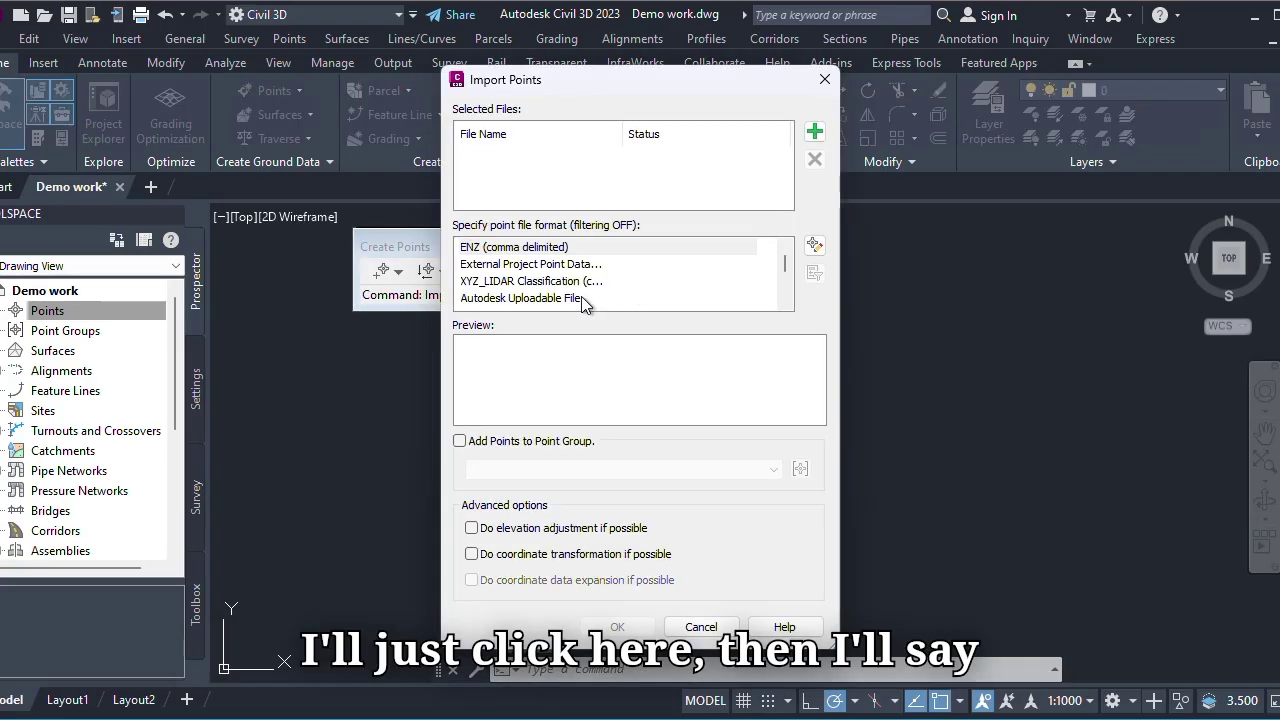
left_click(815, 133)
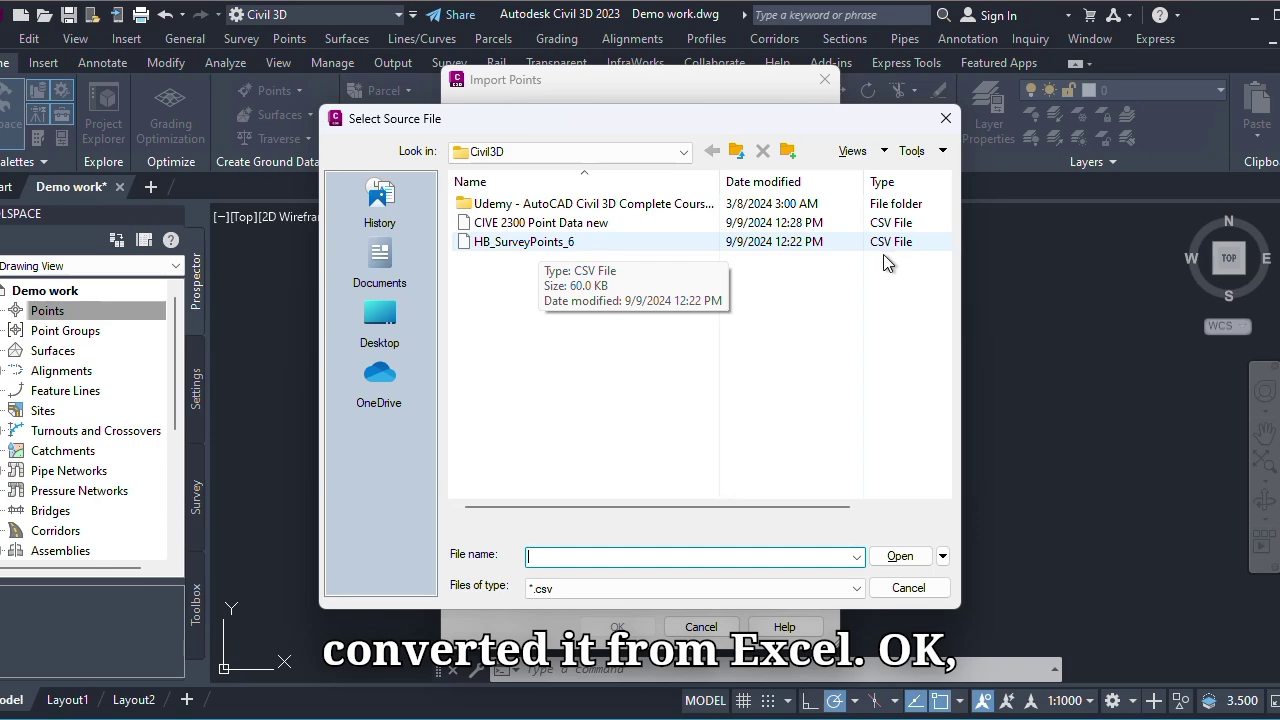
left_click(558, 243)
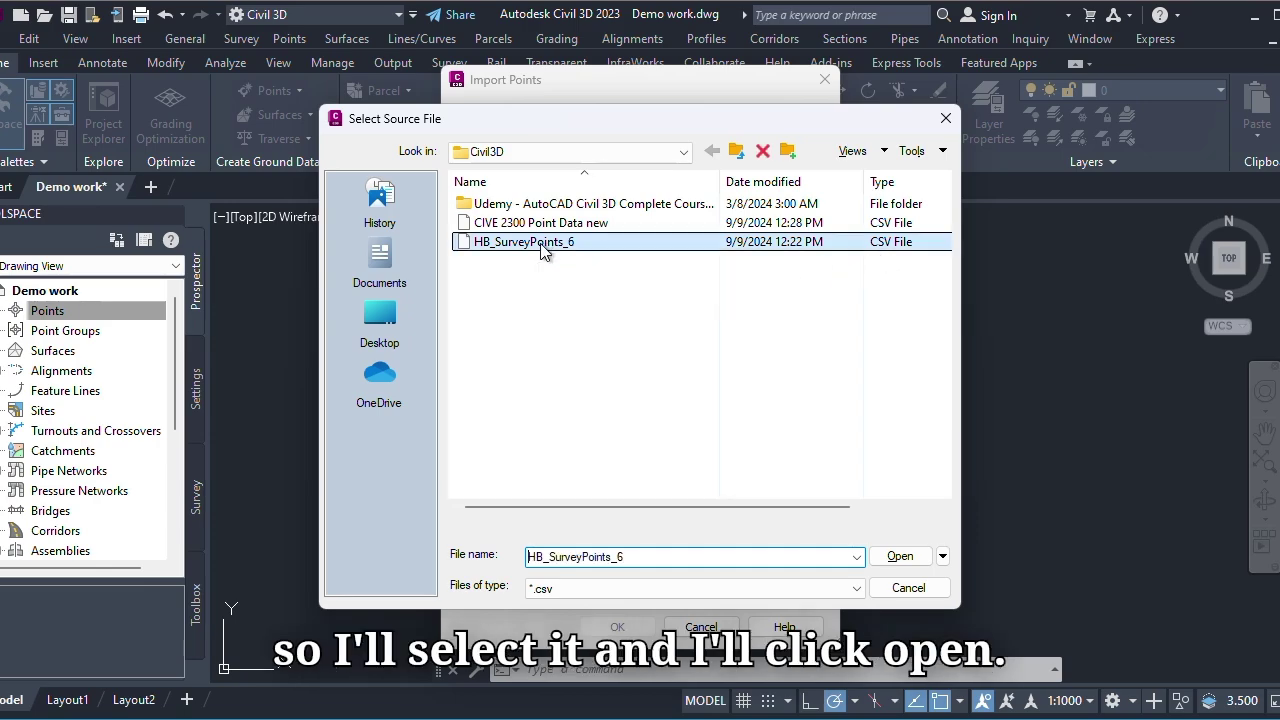
left_click(897, 556)
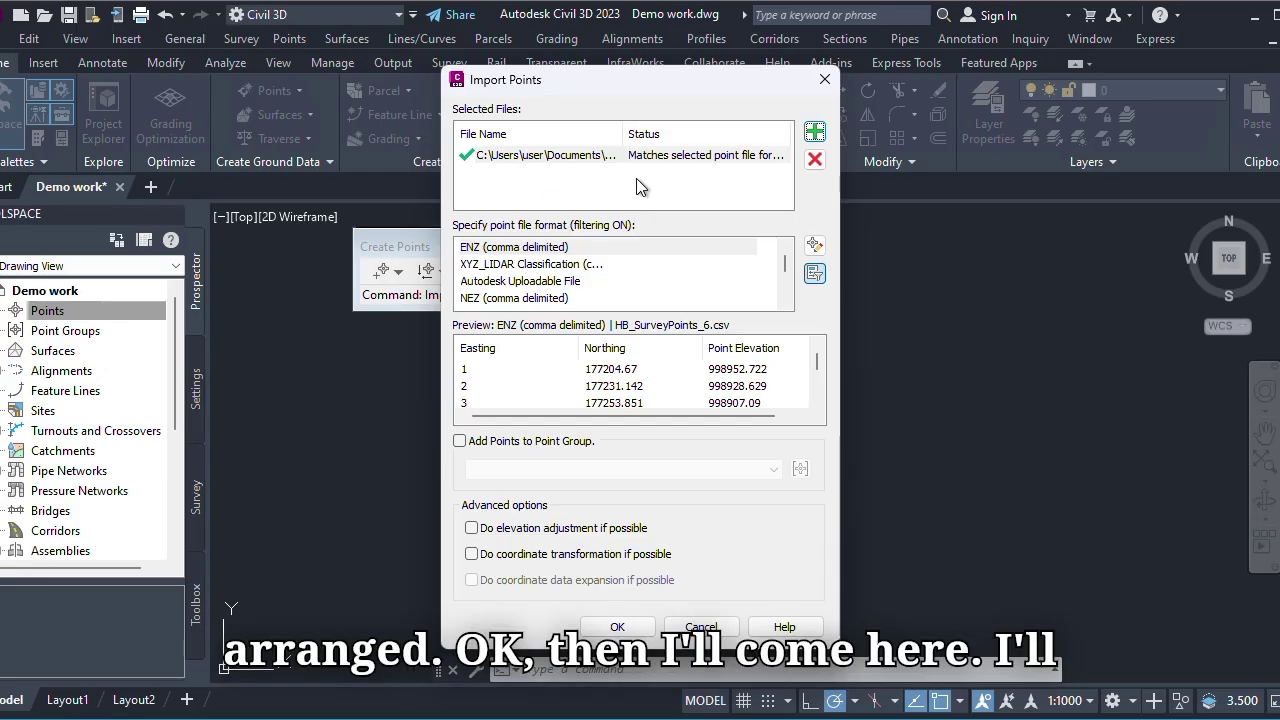
- Compare the source file's column preview with the available formats and choose PENZD (comma delimited) as the point file format
scroll(563, 285, "down", 5)
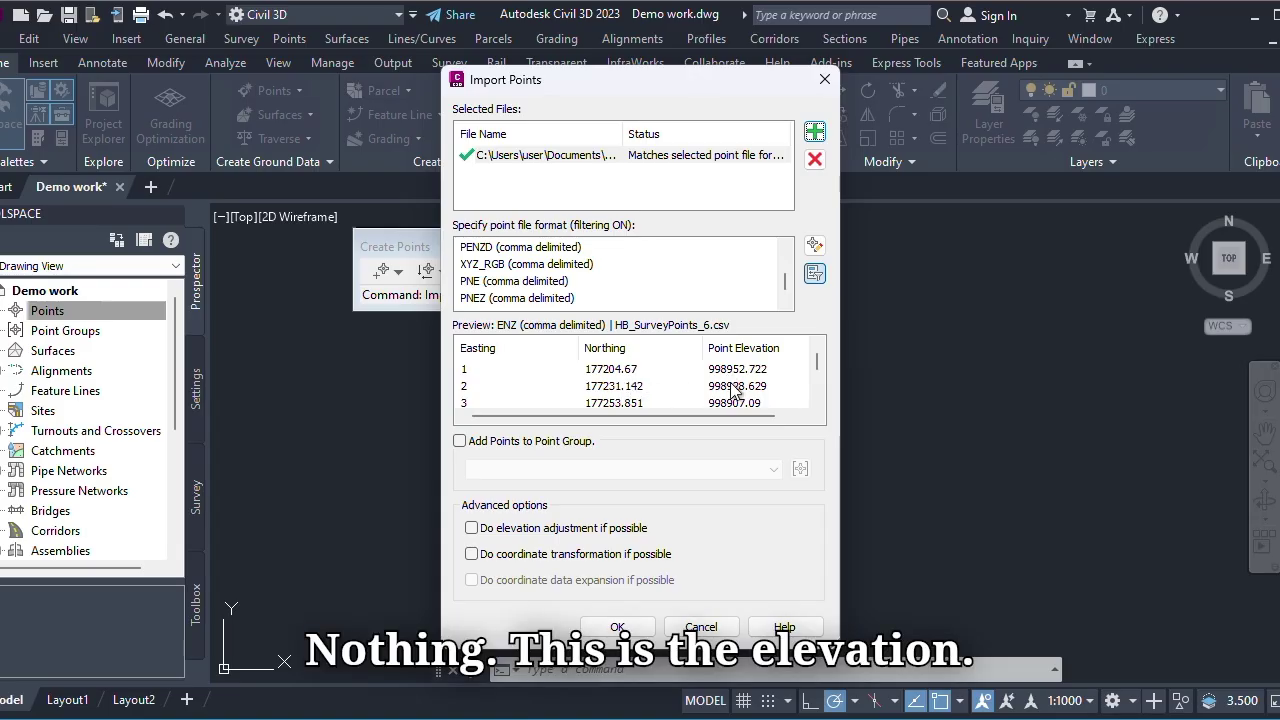
left_click_drag(695, 416, 515, 416)
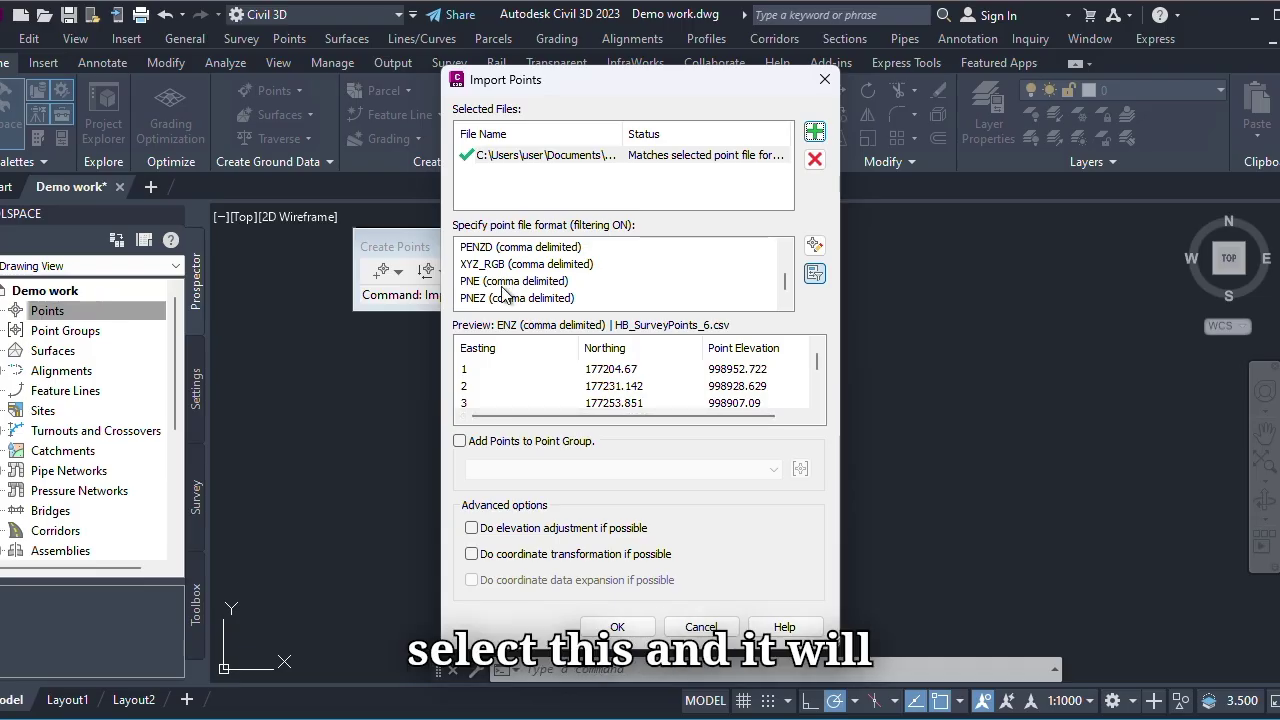
left_click(520, 249)
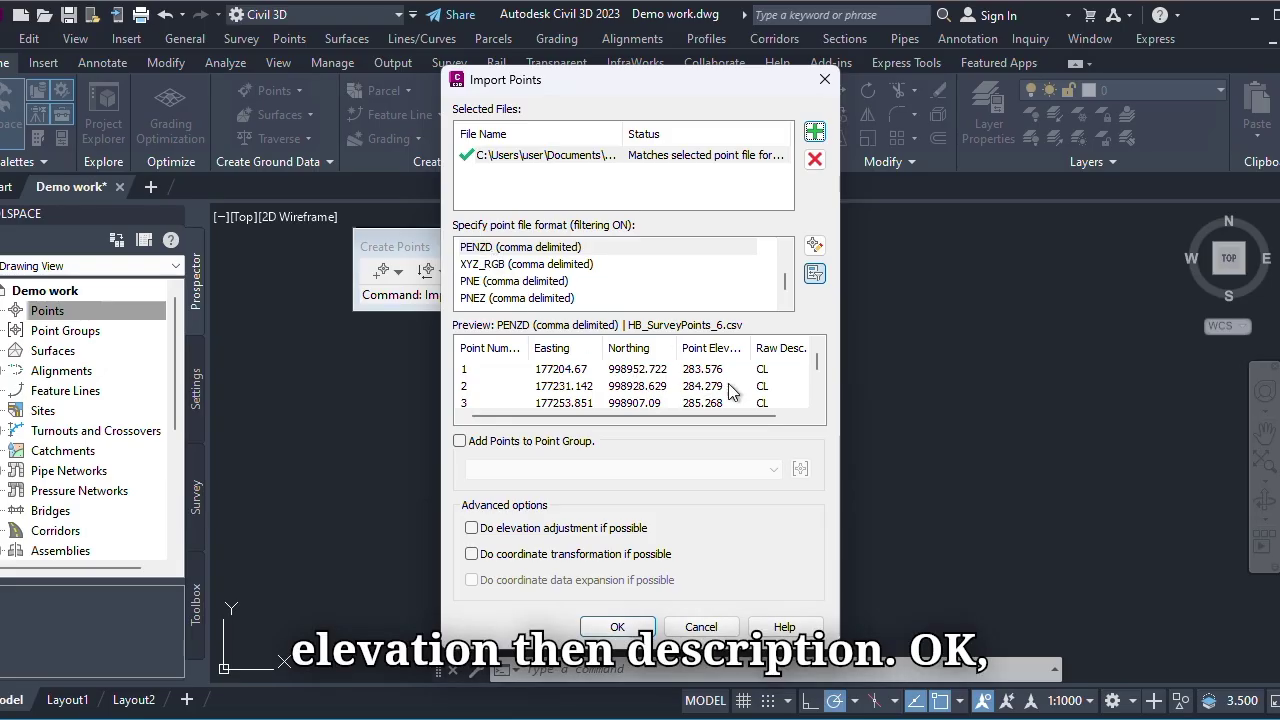
- Check the raw descriptions in the import preview, then import the survey points and close the point creation tools
left_click_drag(712, 414, 758, 414)
scroll(745, 403, "down", 1)
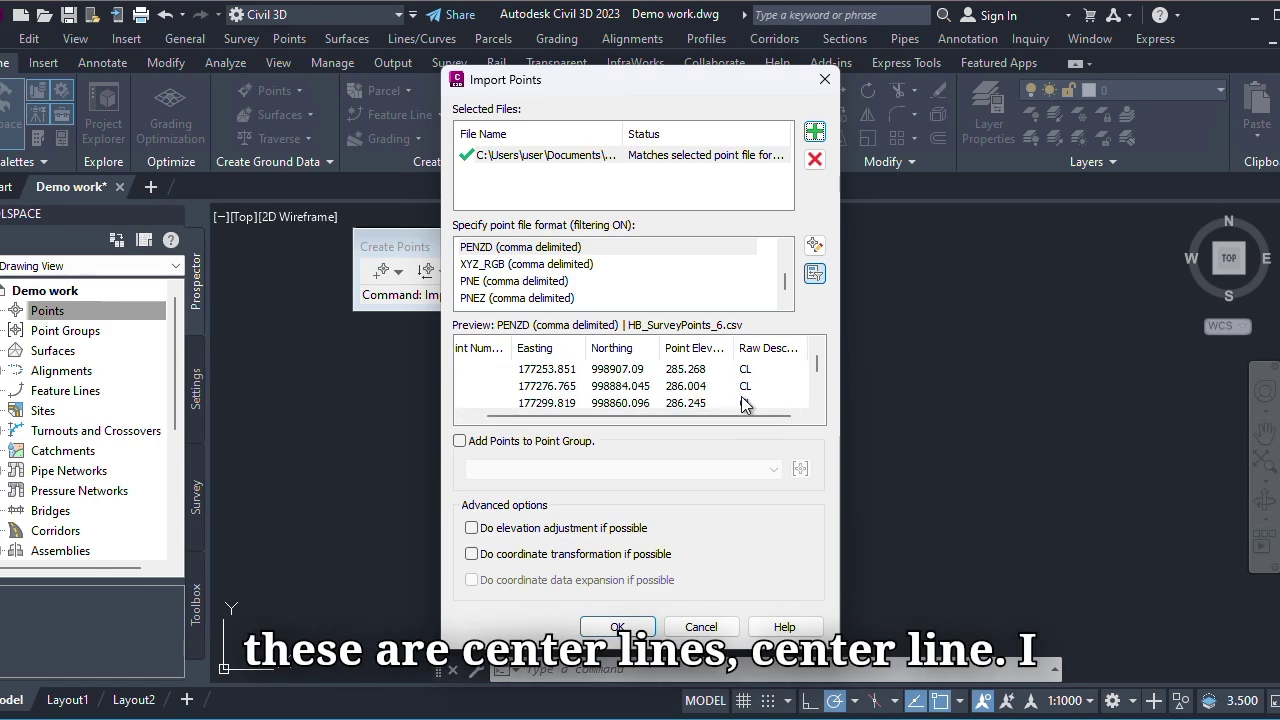
scroll(748, 400, "down", 4)
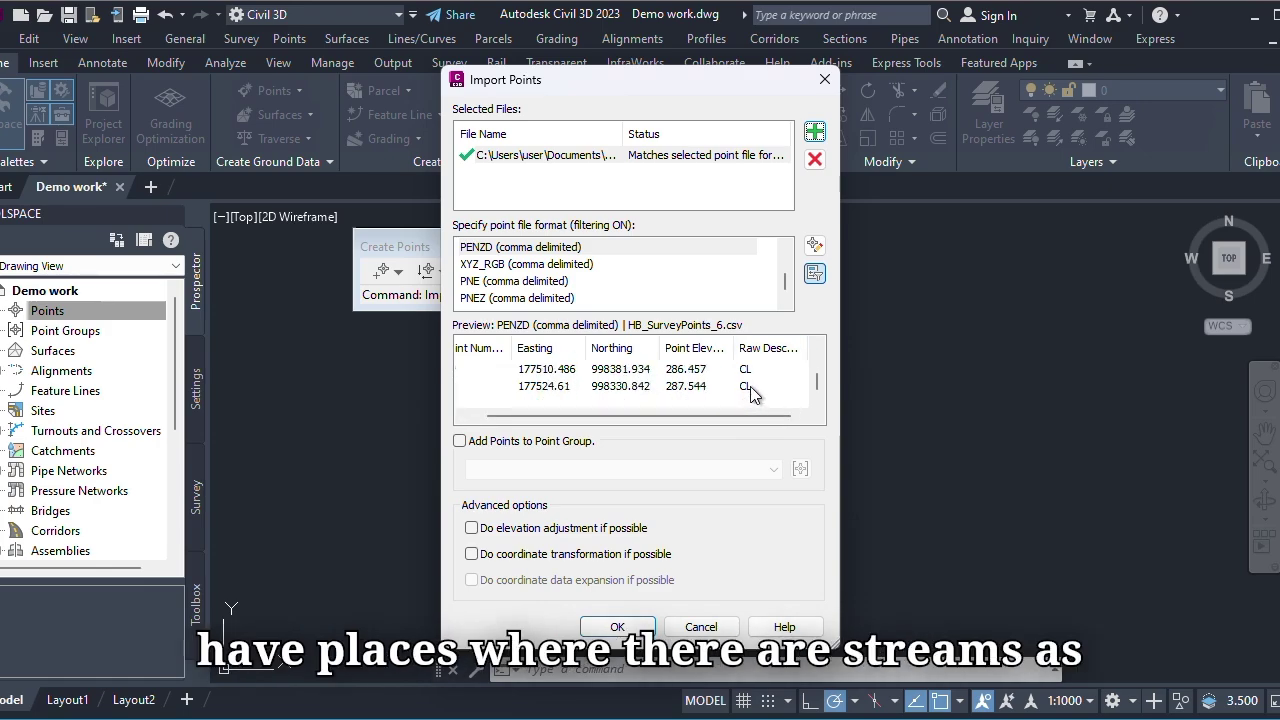
scroll(756, 400, "up", 5)
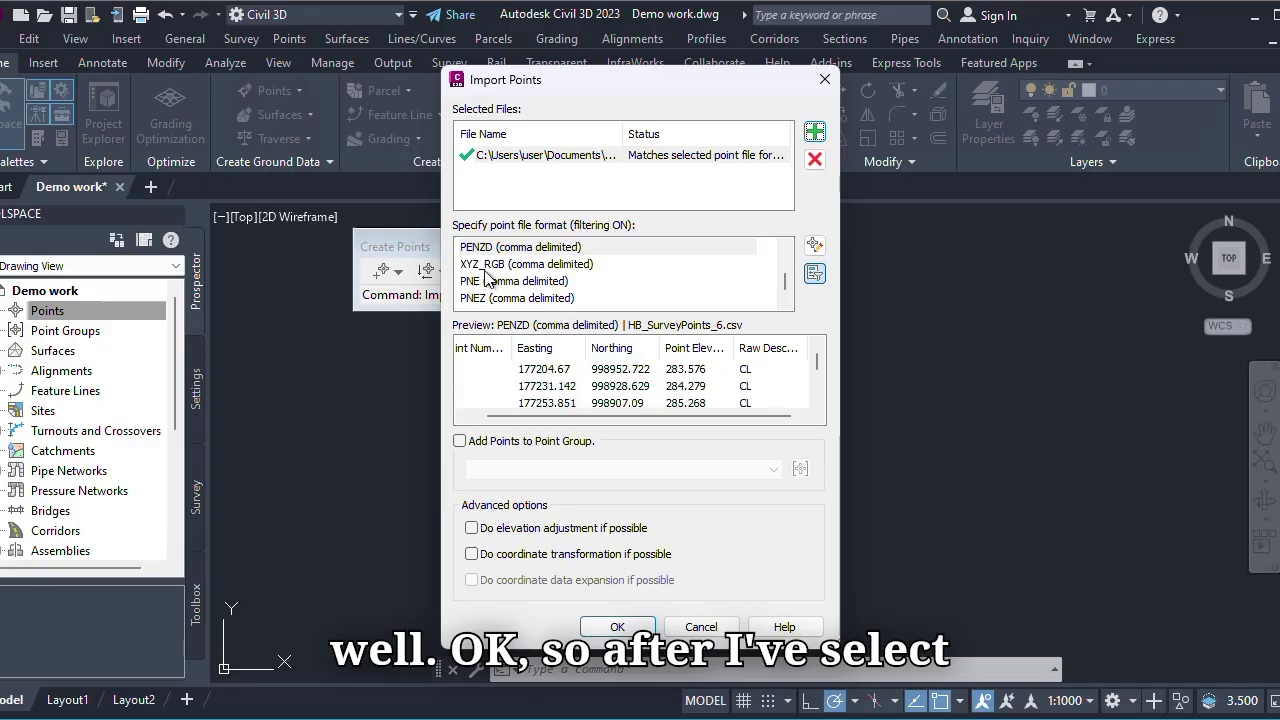
scroll(505, 250, "up", 1)
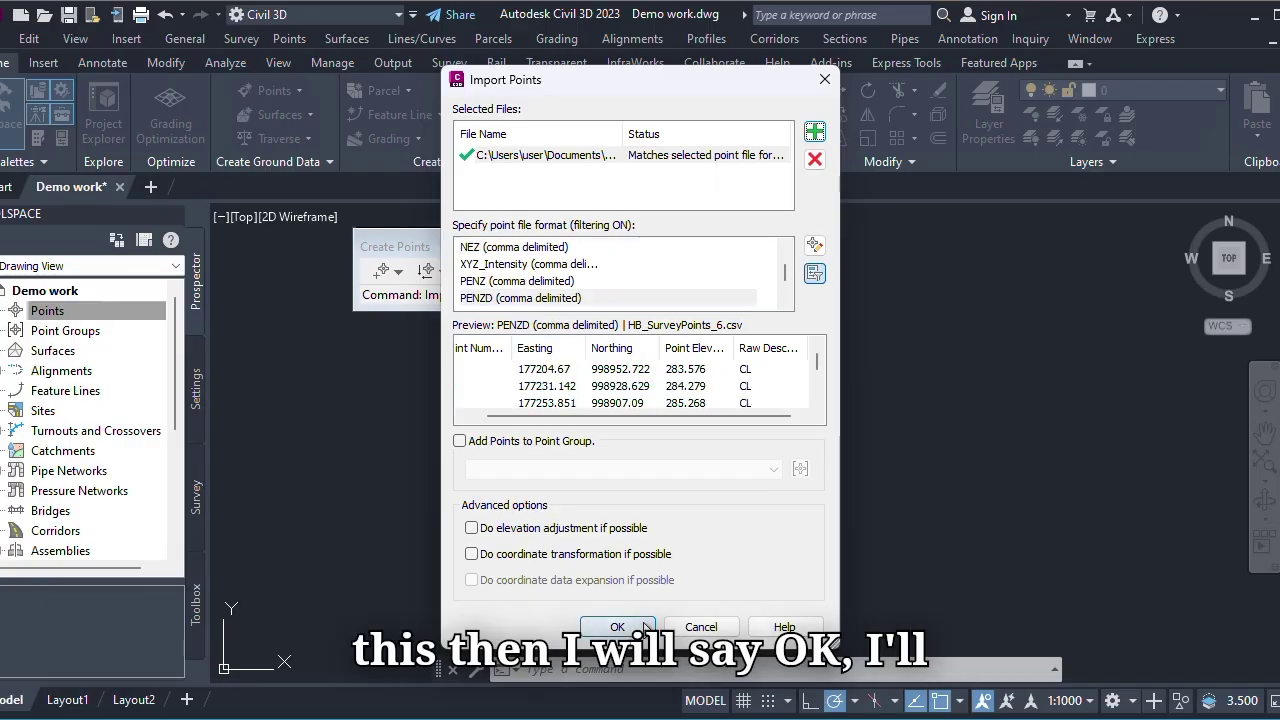
left_click(617, 627)
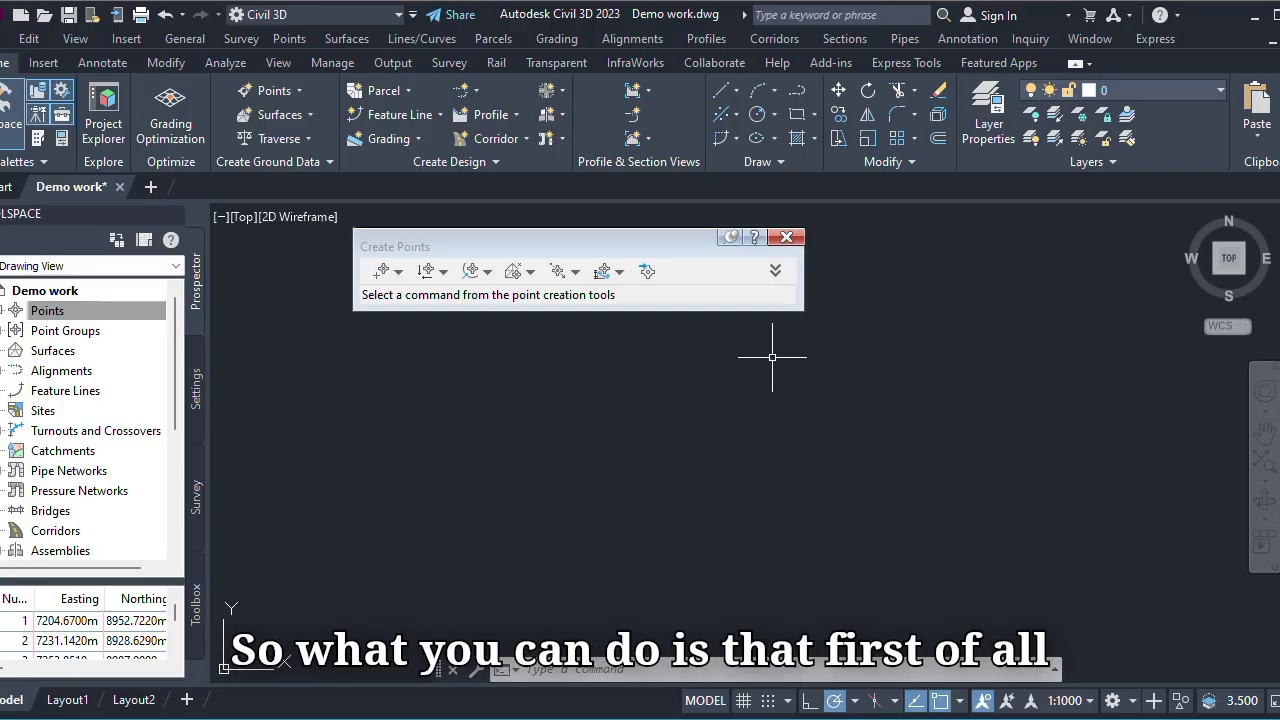
left_click(786, 237)
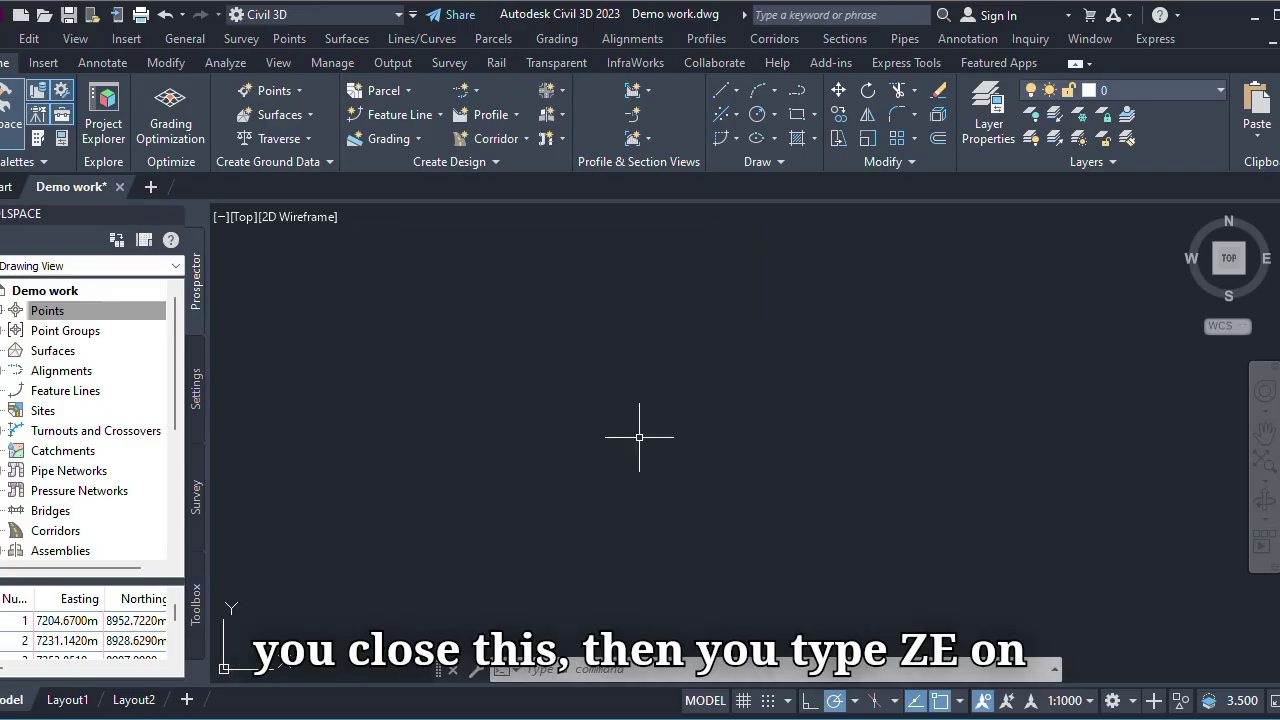
- Zoom to the drawing extents with ZE and examine the layout of the imported survey points
type("ze")
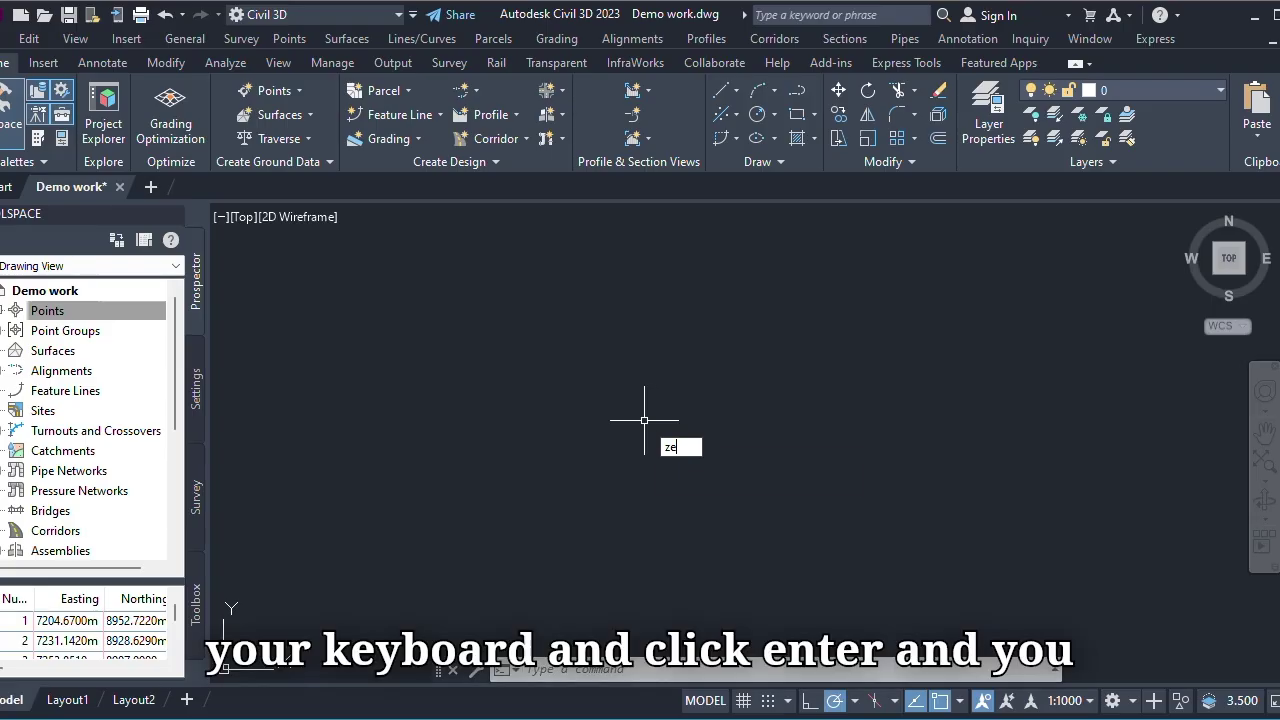
key("Return")
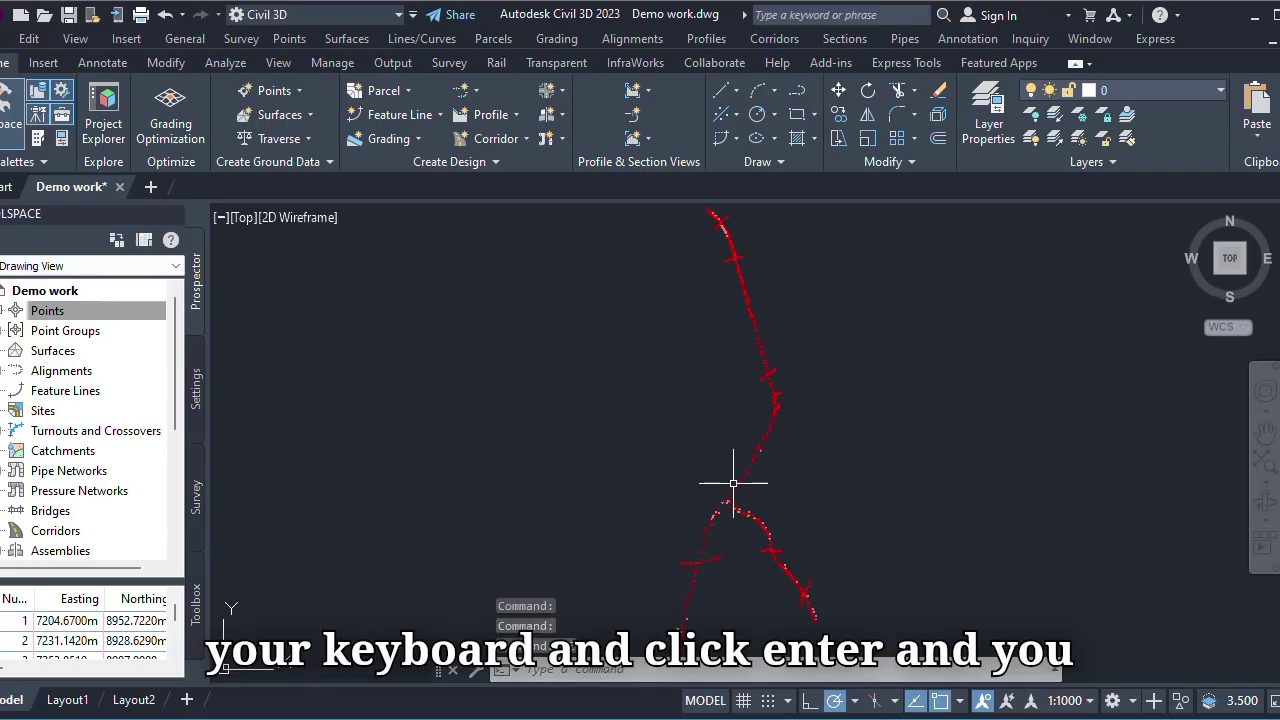
scroll(737, 486, "down", 1)
scroll(766, 526, "up", 3)
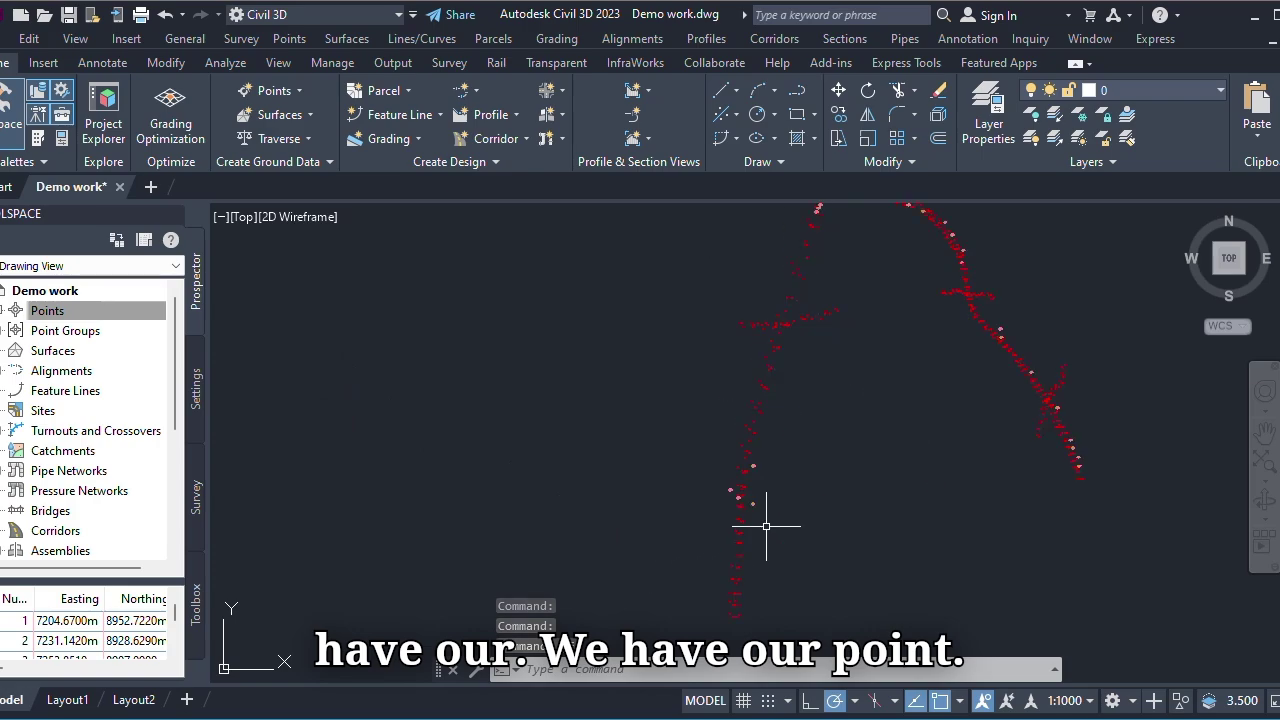
scroll(766, 526, "up", 5)
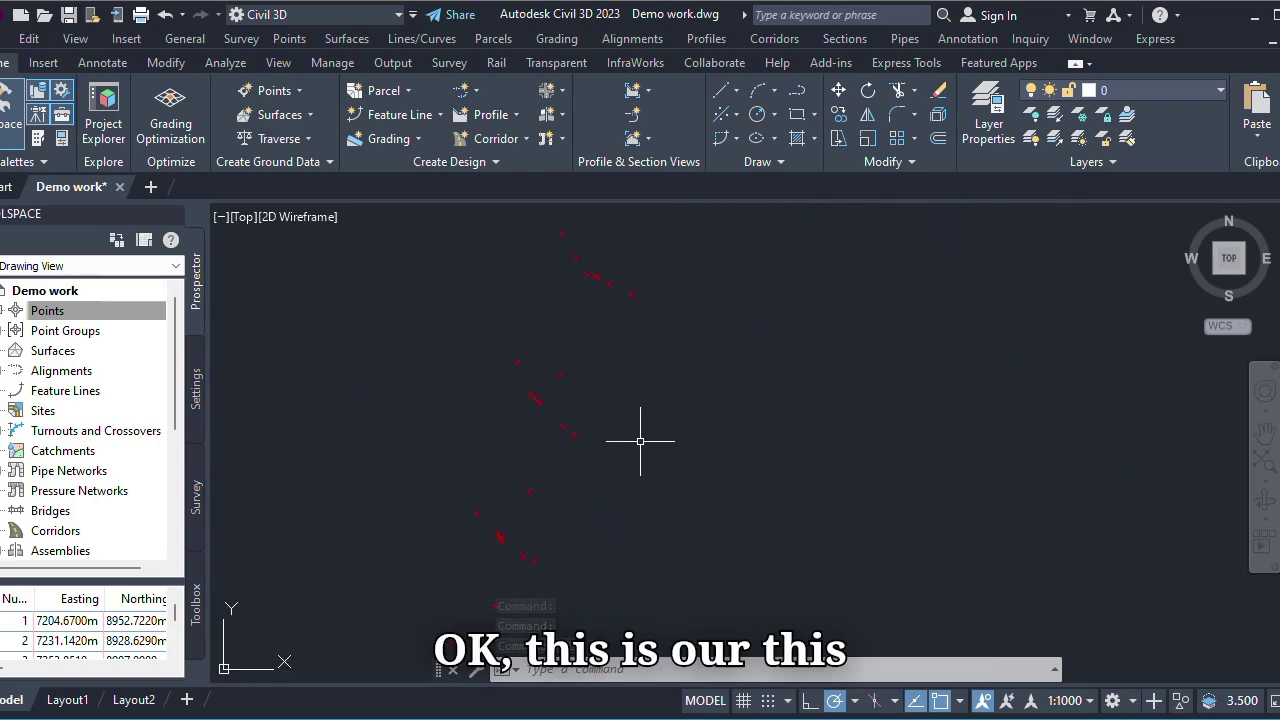
scroll(660, 447, "down", 1)
scroll(667, 450, "down", 3)
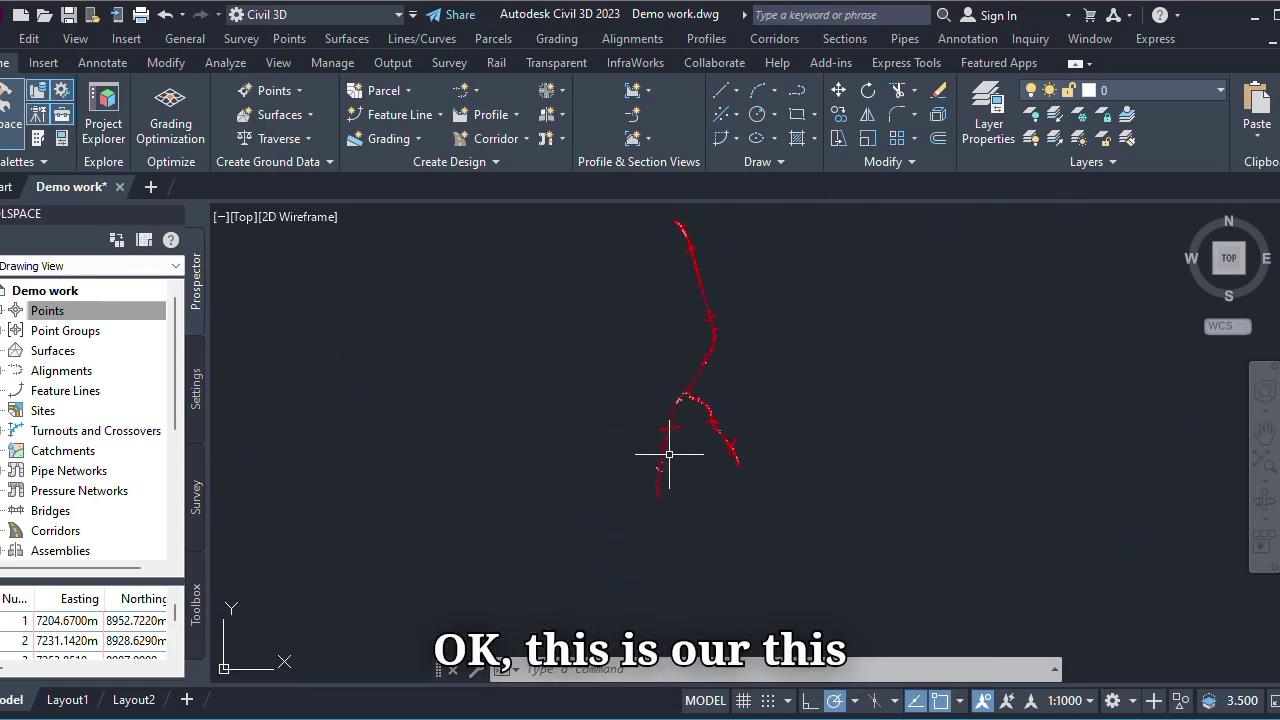
scroll(669, 454, "up", 5)
- Open the point editor for the Points collection of Demo work
left_click(47, 311)
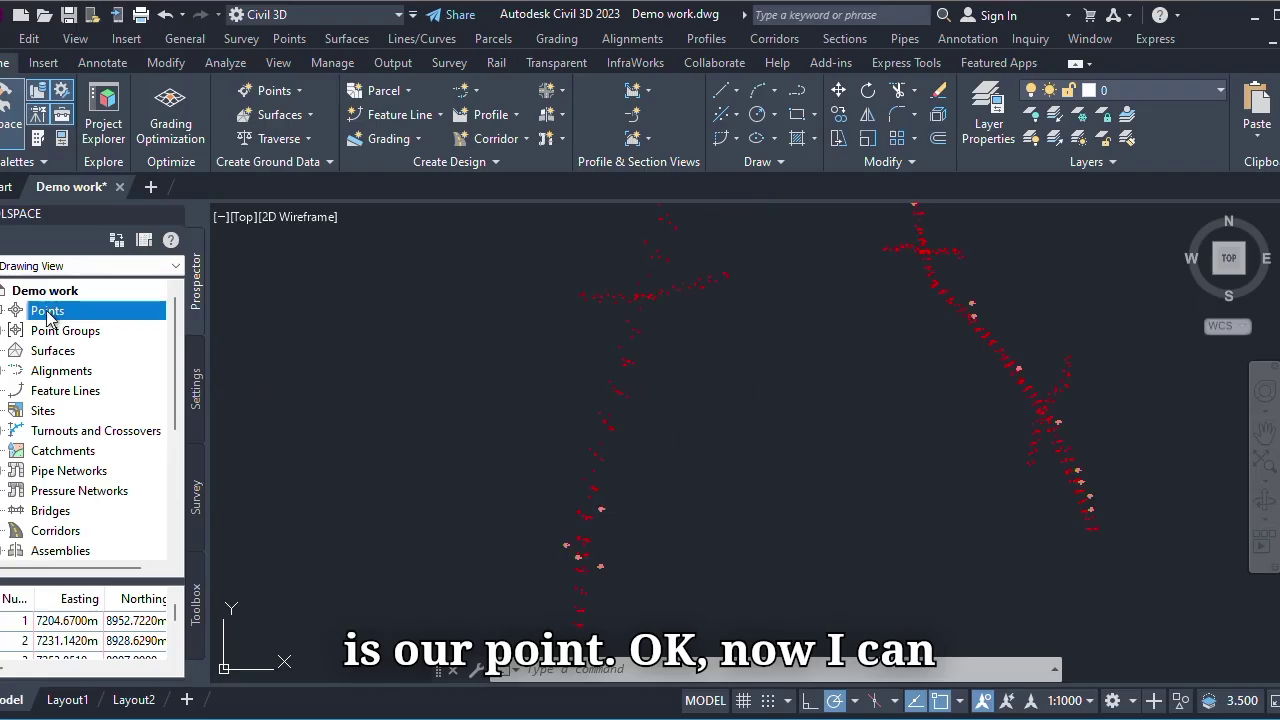
right_click(60, 314)
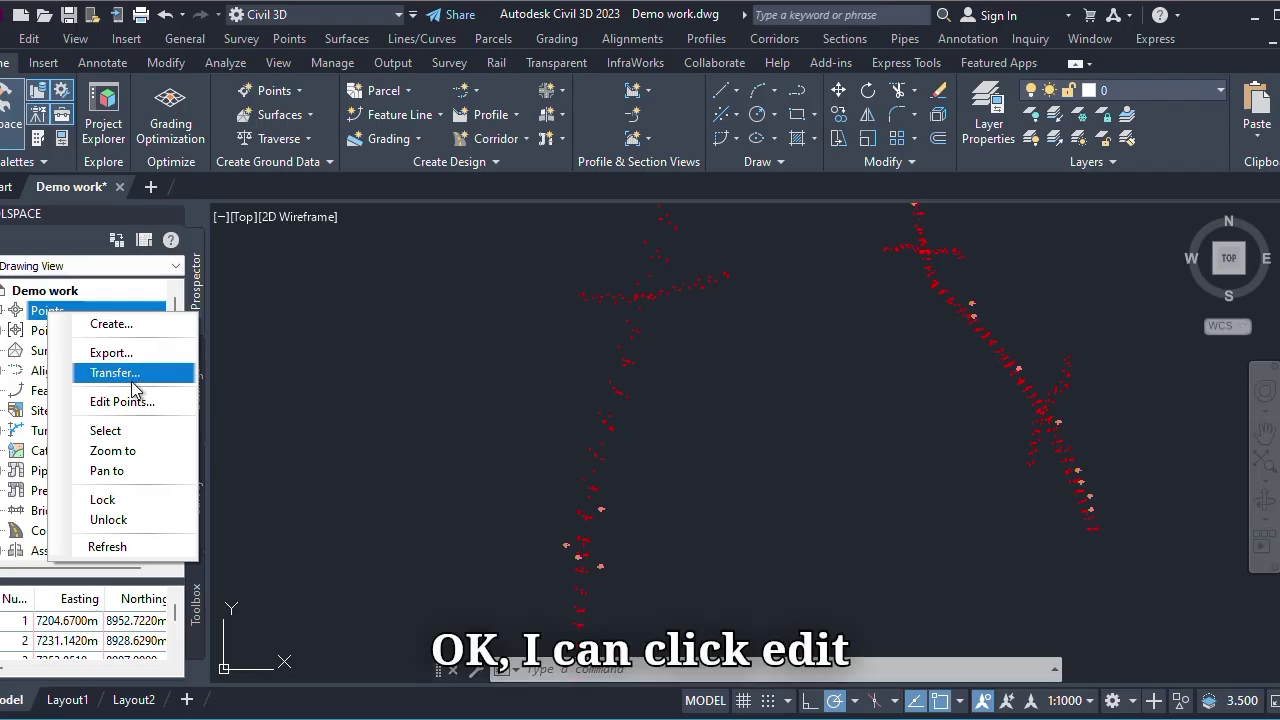
left_click(124, 403)
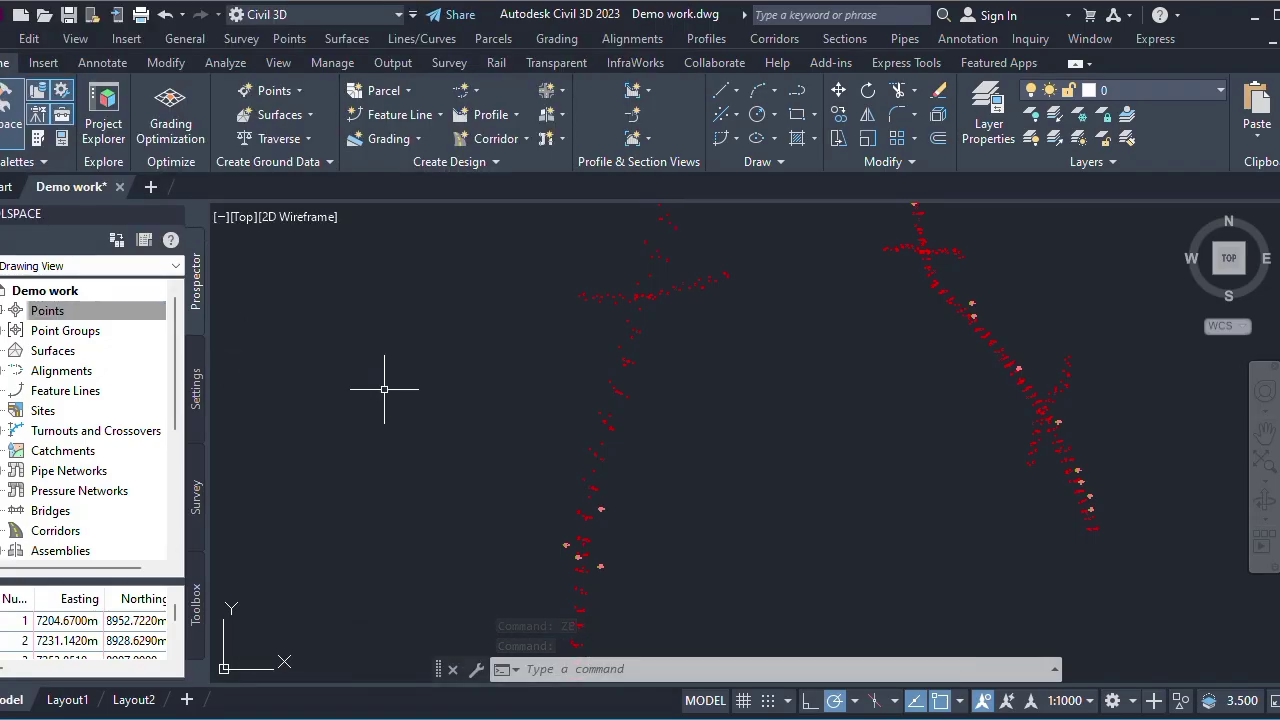
- Review the Point Groups properties of Demo work and cancel without changes
right_click(70, 336)
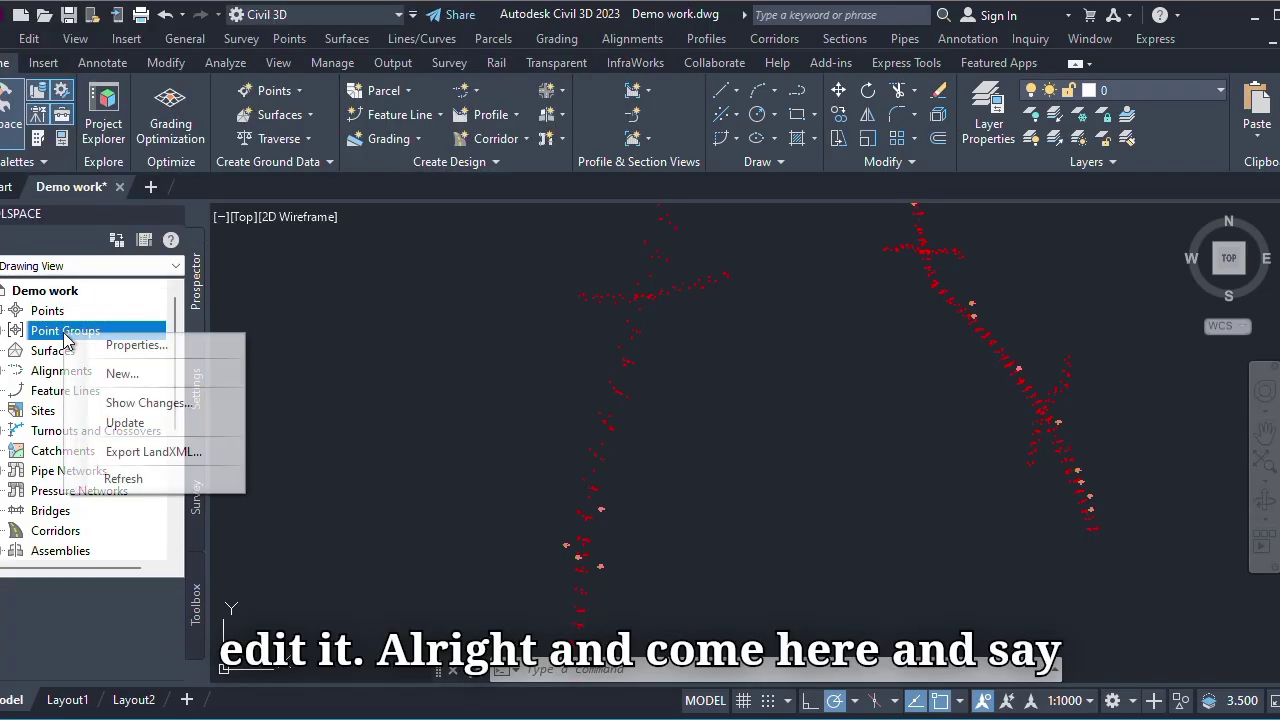
left_click(142, 346)
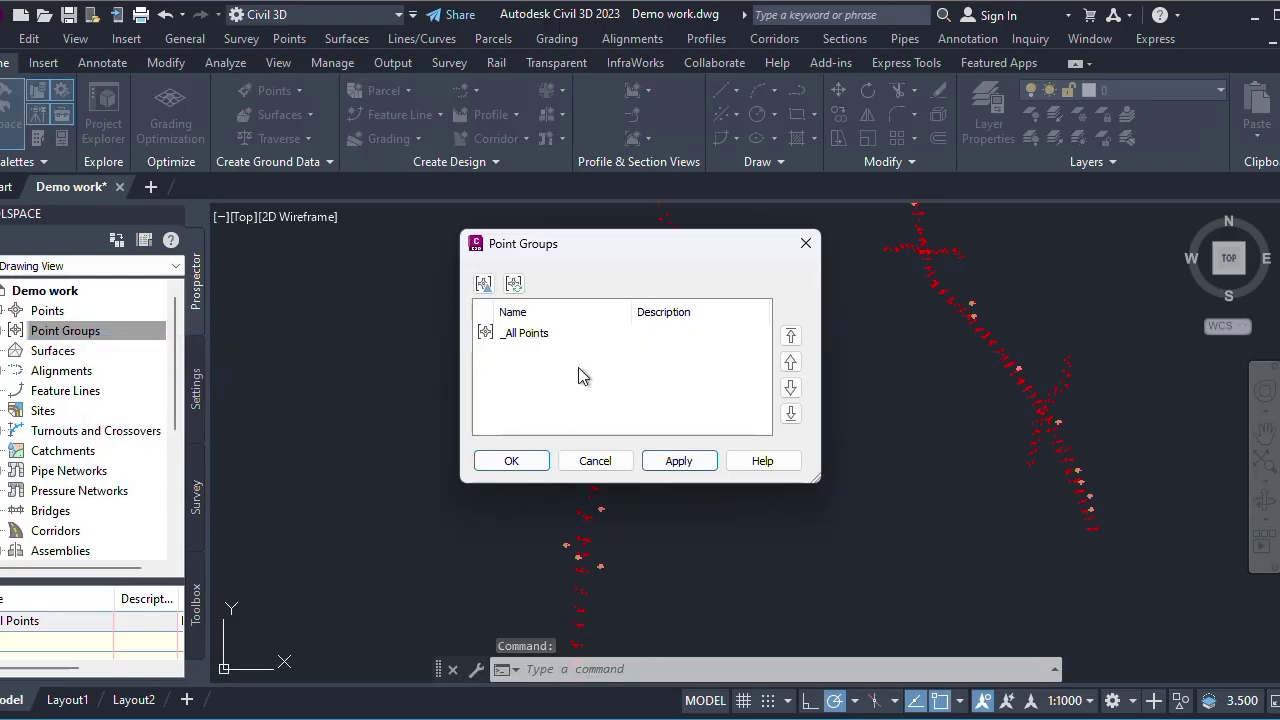
left_click(590, 461)
right_click(95, 331)
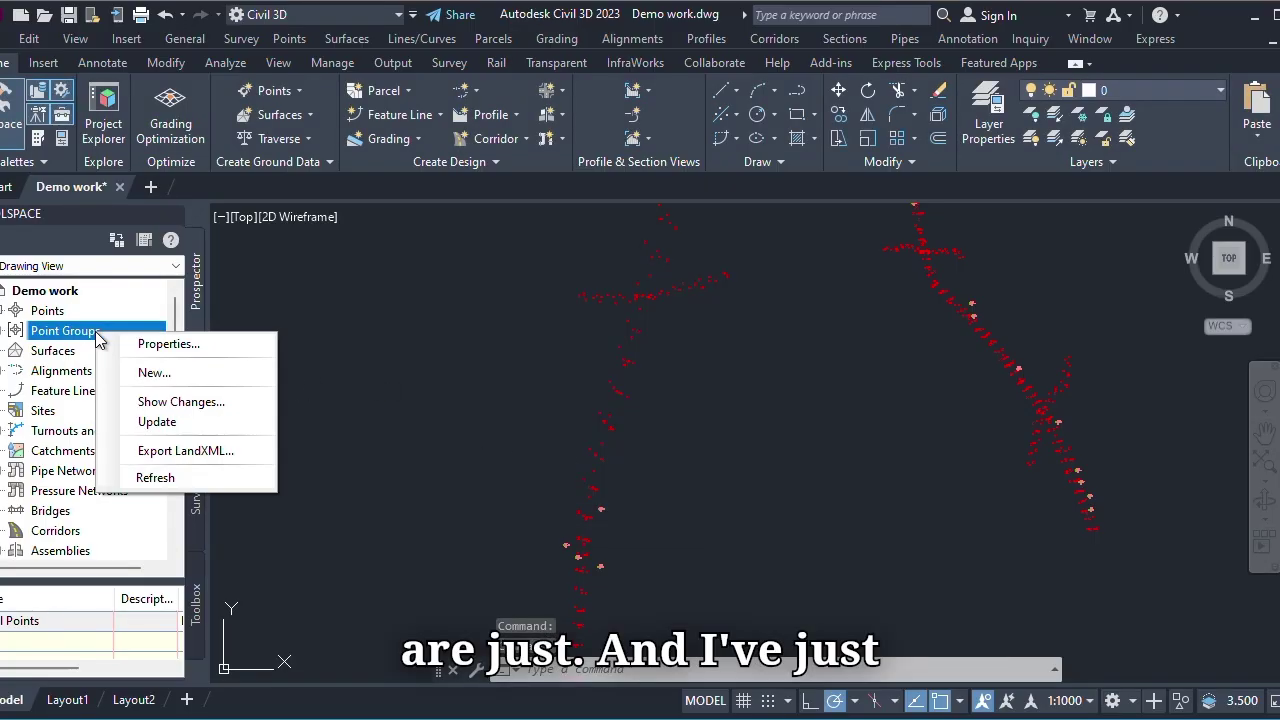
- Expand the point groups, review the _All Points group's properties beside the drawing, and close them without changes
left_click(4, 331)
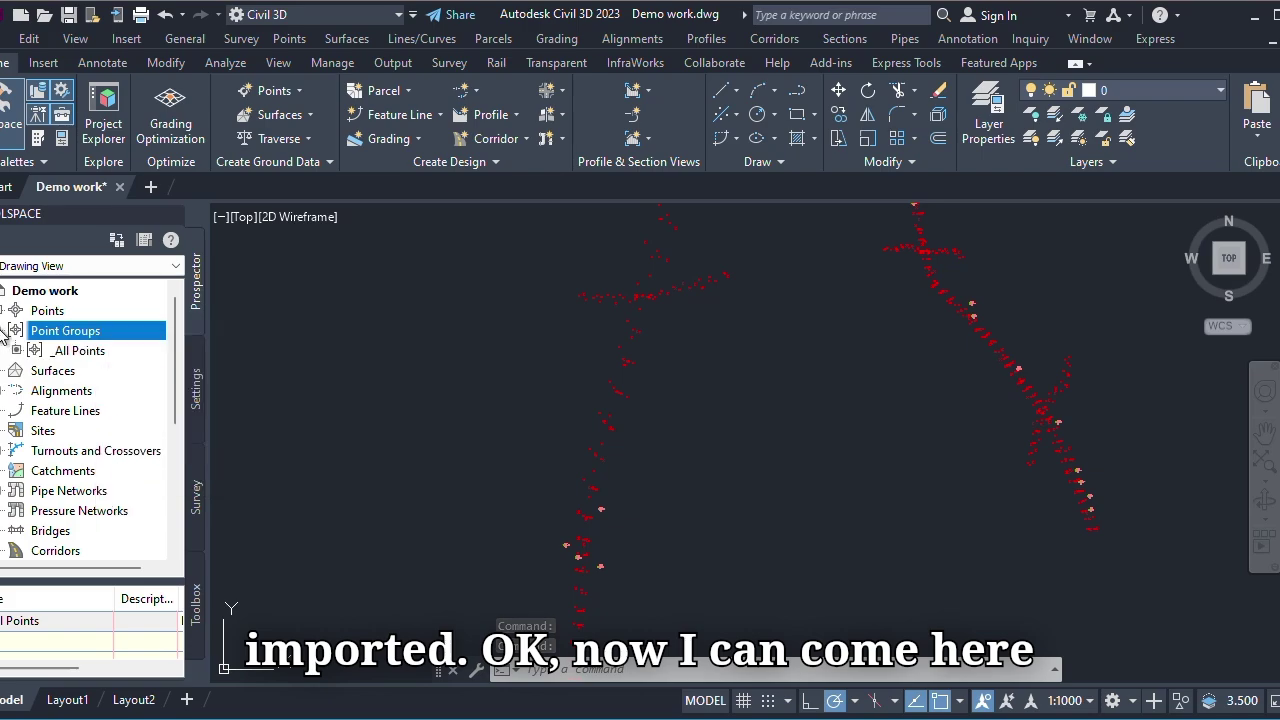
right_click(80, 352)
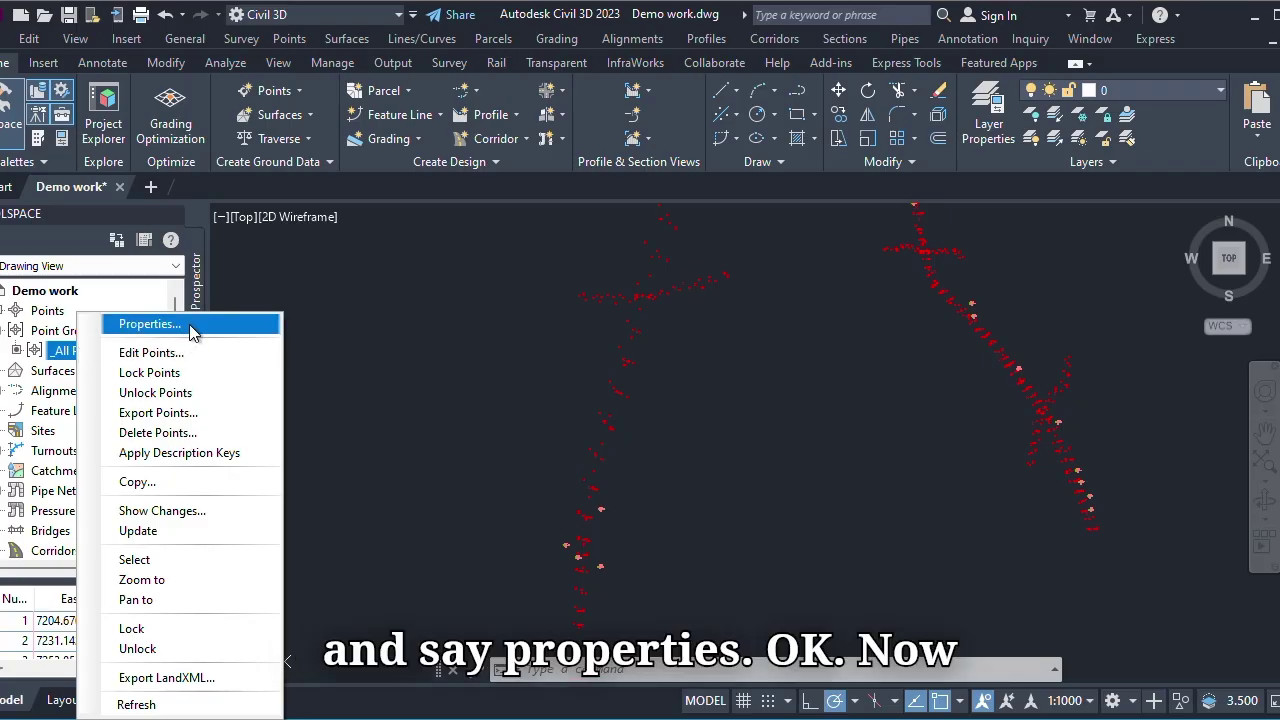
left_click(160, 324)
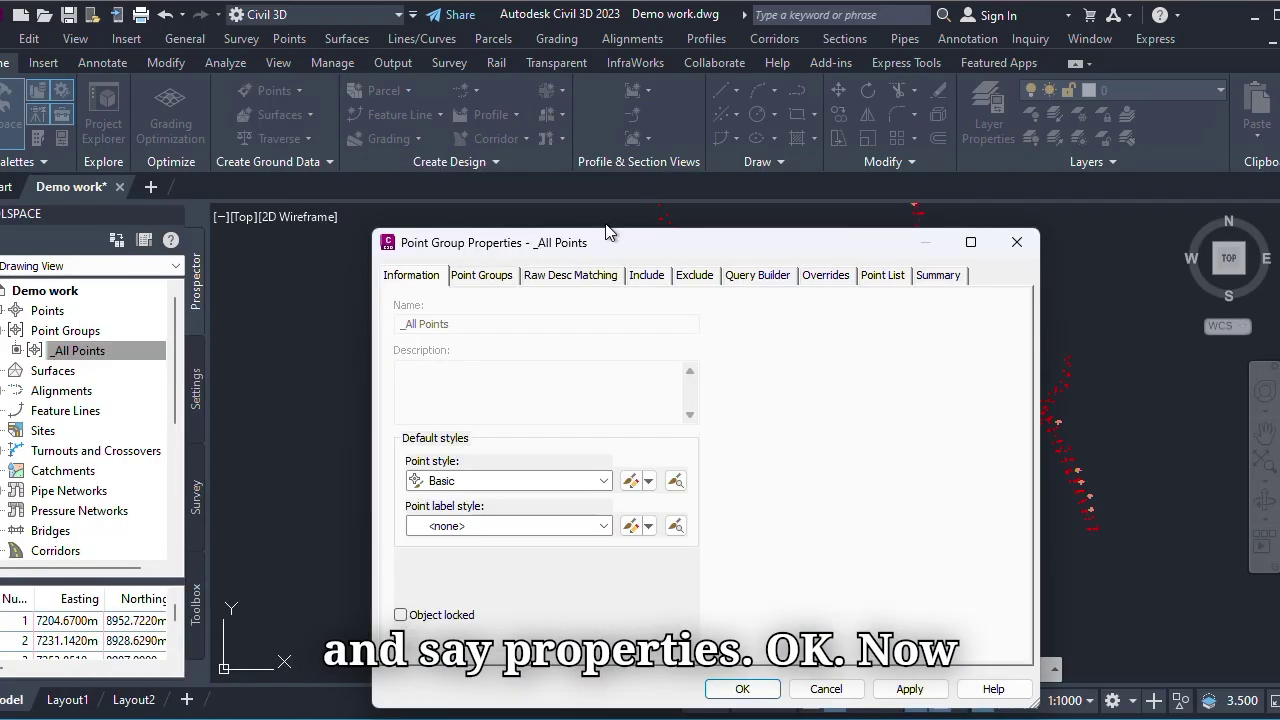
left_click_drag(631, 246, 175, 249)
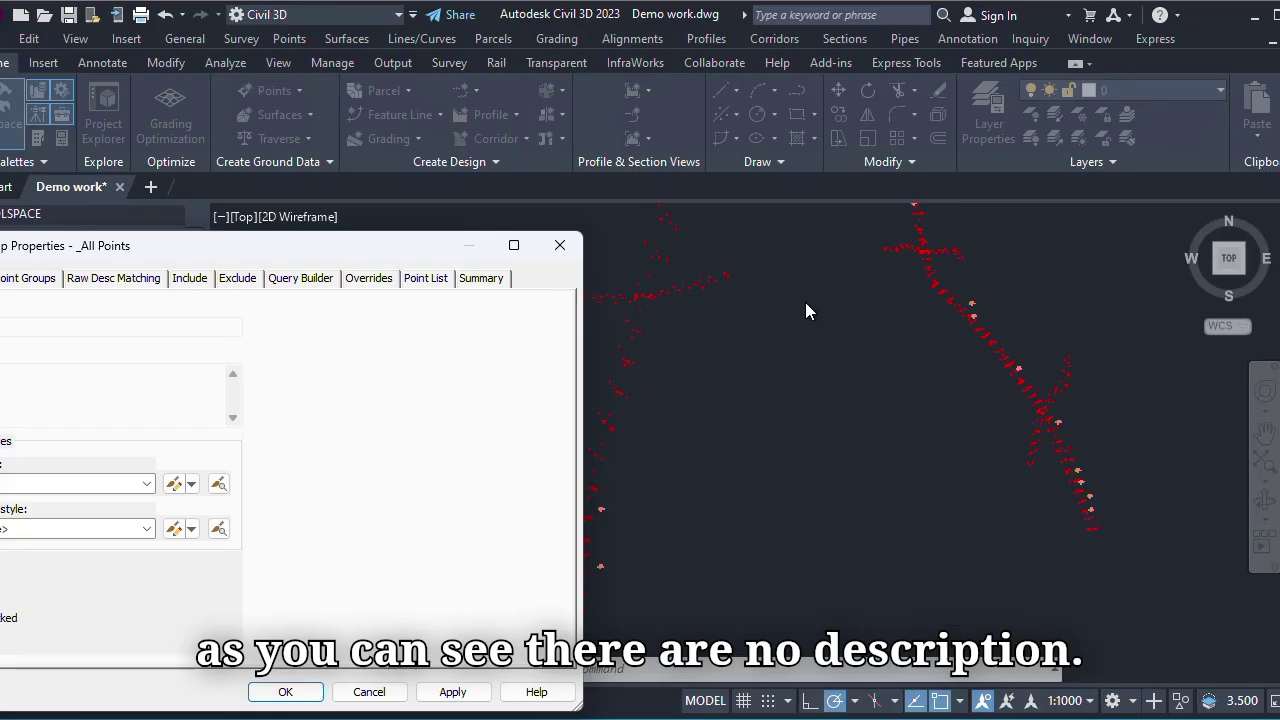
left_click(560, 245)
- Examine the imported points up close, including the point labels and symbols such as the tree point 1450
scroll(417, 366, "up", 3)
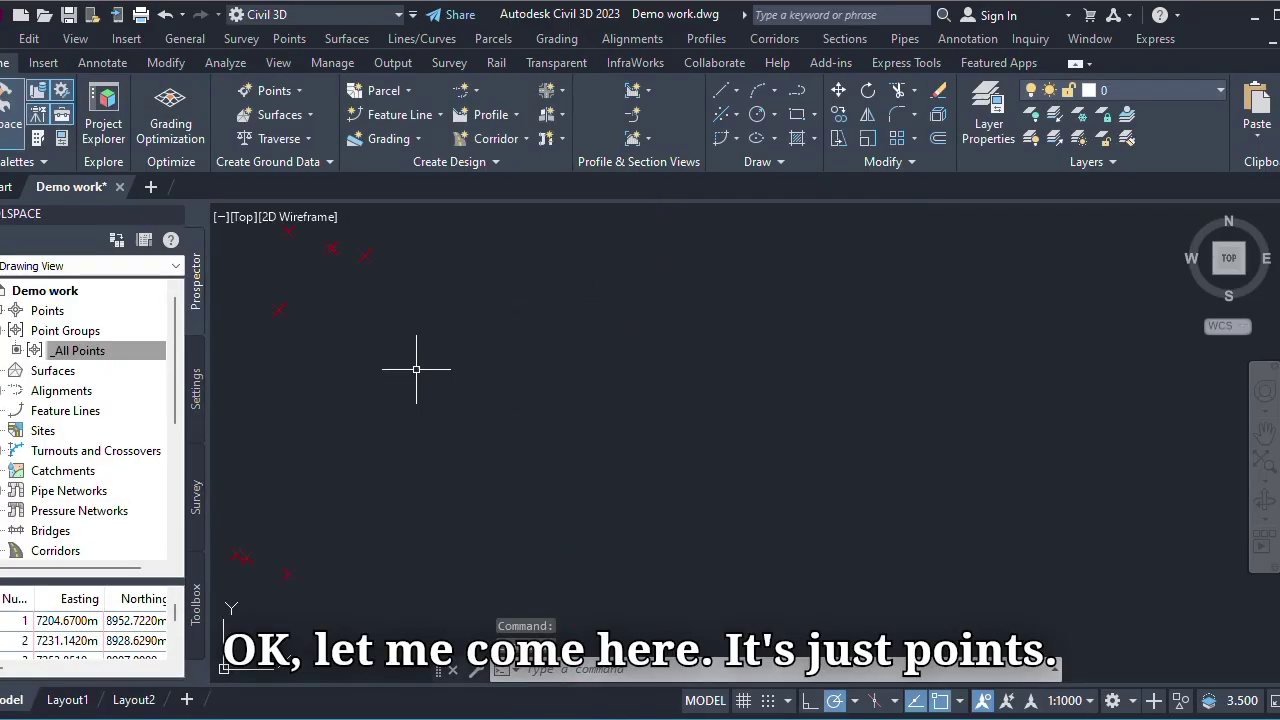
scroll(529, 380, "down", 2)
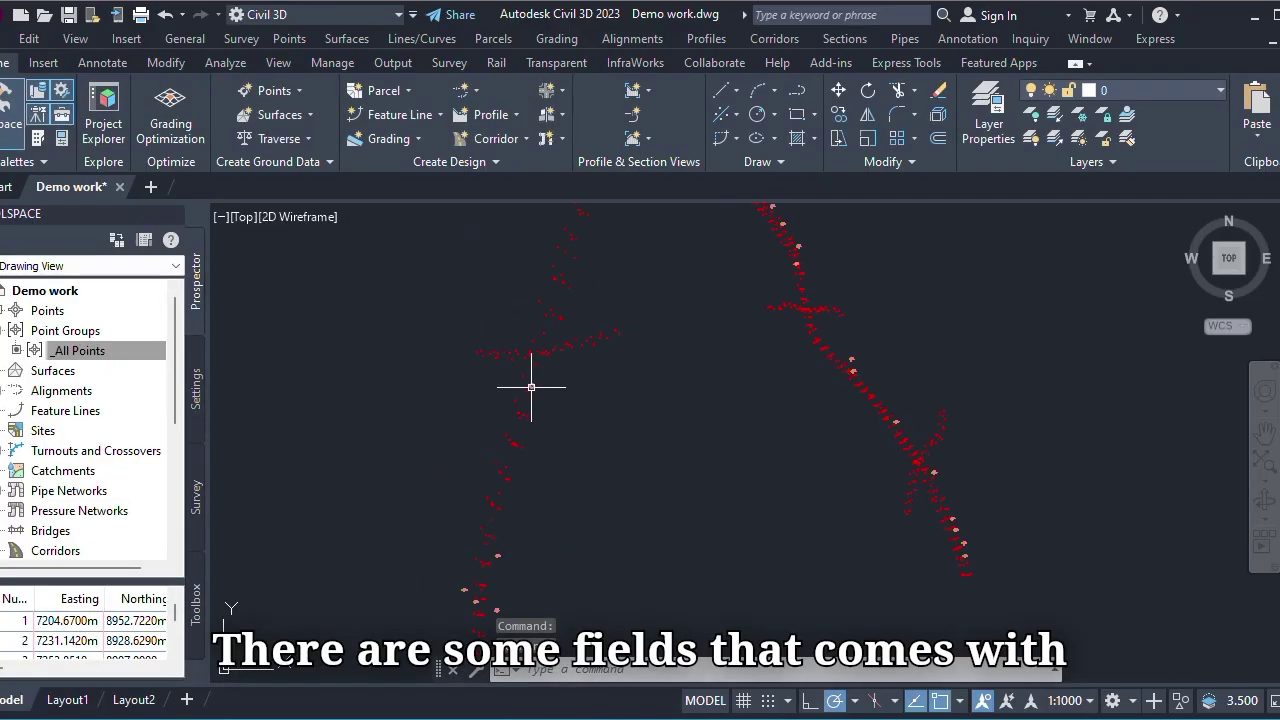
scroll(708, 380, "up", 5)
scroll(749, 349, "down", 3)
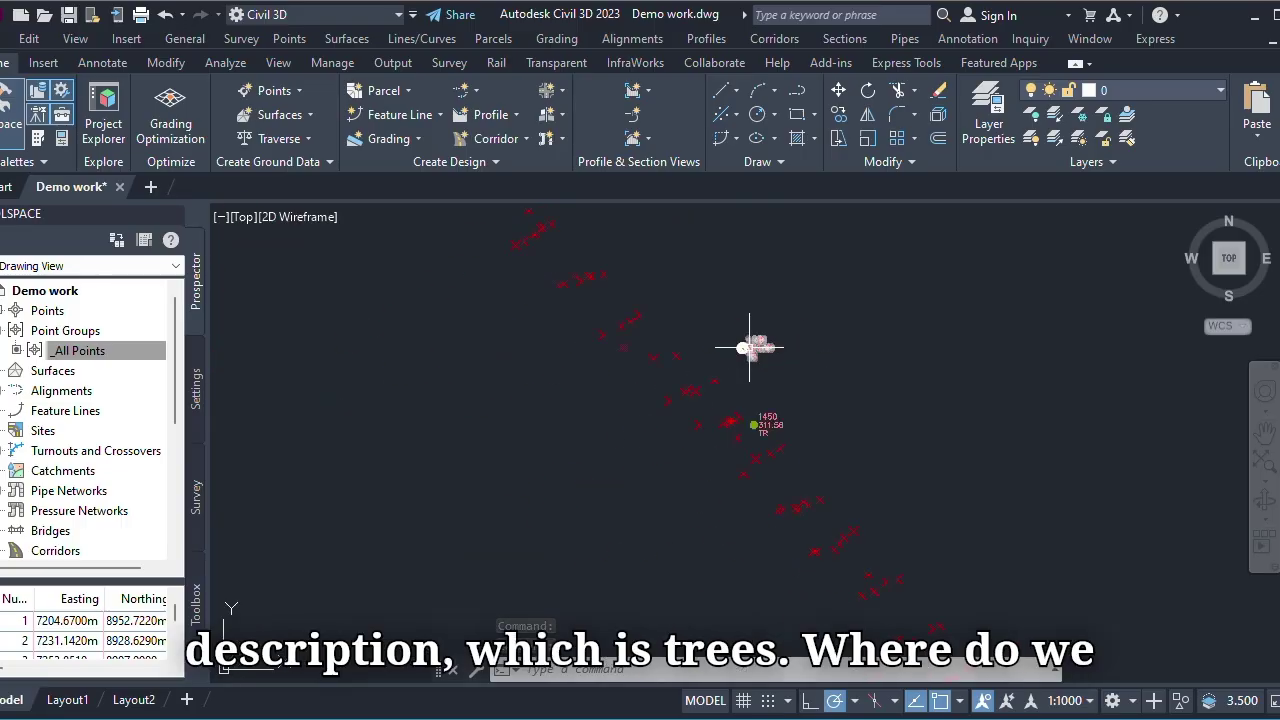
scroll(728, 358, "up", 3)
scroll(728, 358, "down", 3)
scroll(635, 397, "up", 3)
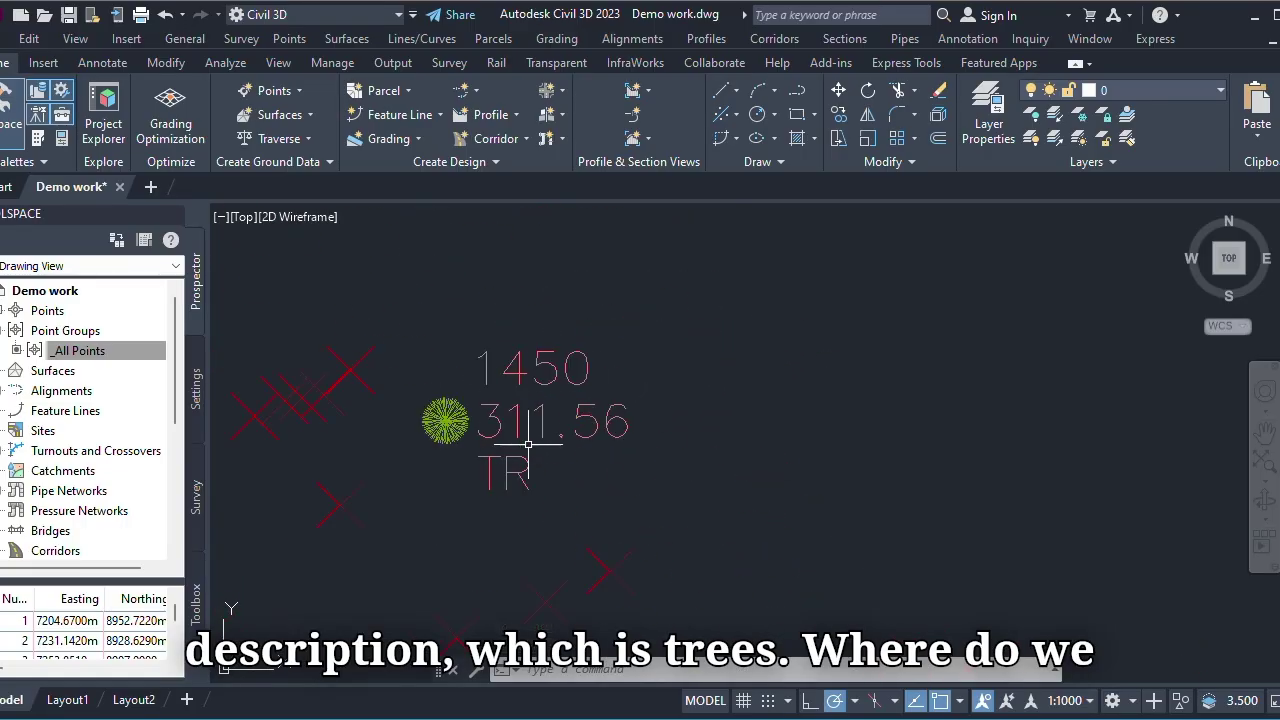
scroll(560, 440, "down", 3)
scroll(509, 449, "up", 3)
scroll(709, 437, "down", 4)
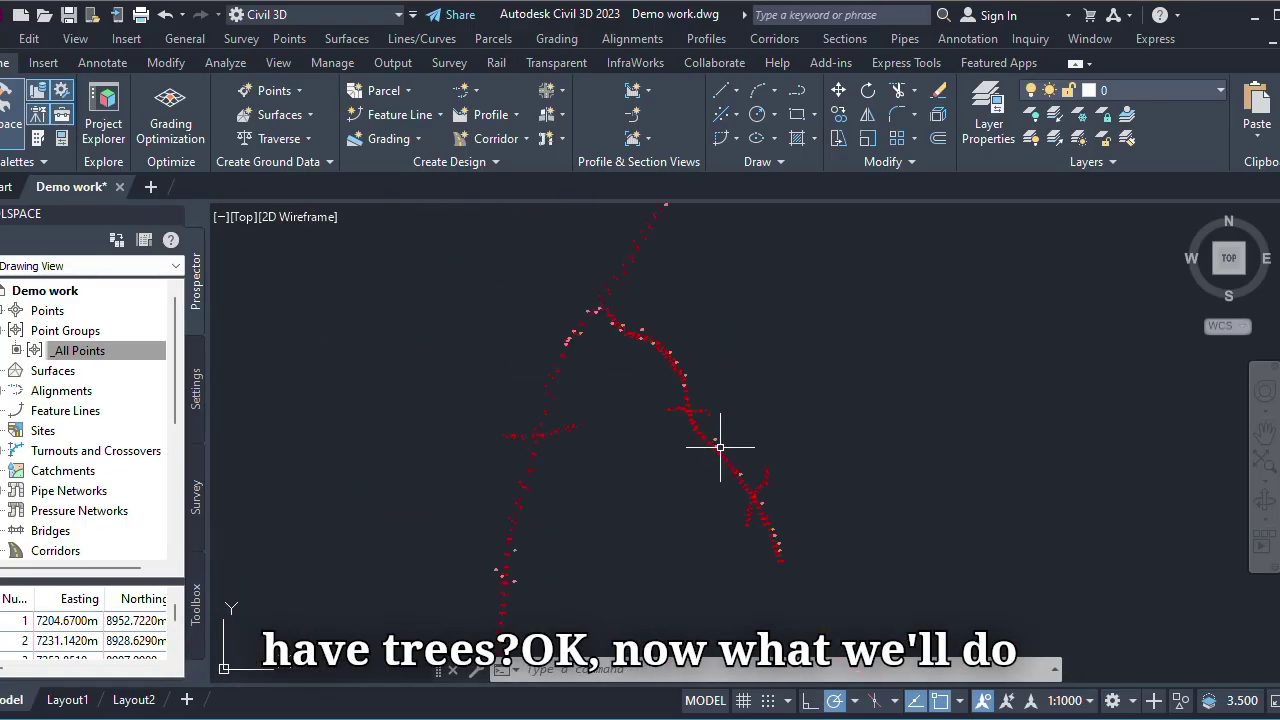
scroll(534, 500, "up", 4)
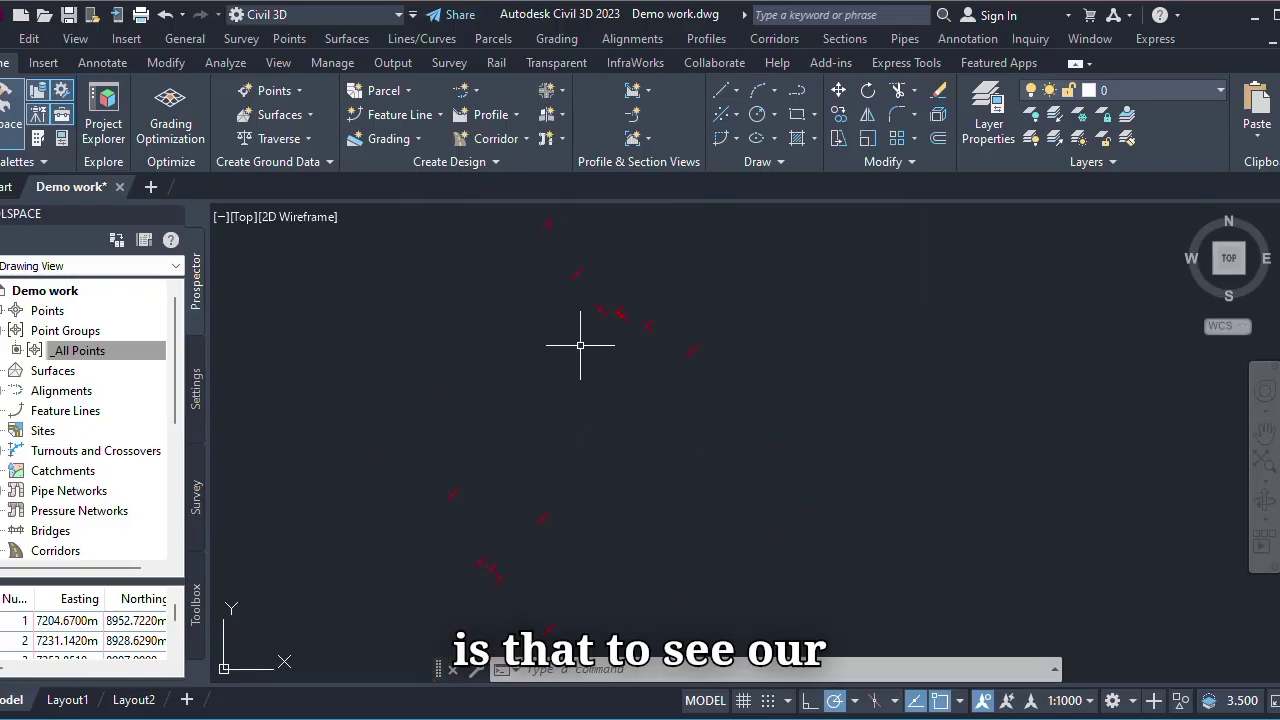
- Open the properties of the _All Points point group of Demo work
scroll(518, 491, "down", 3)
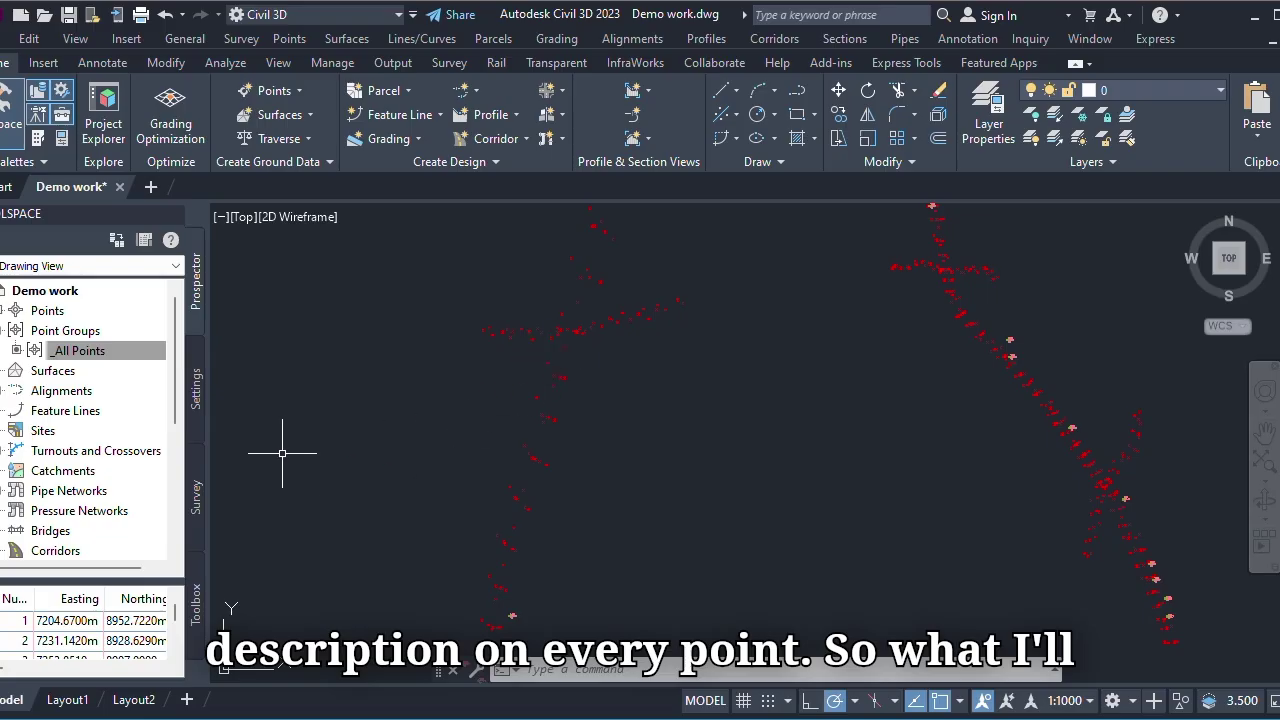
left_click(90, 351)
left_click(4, 337)
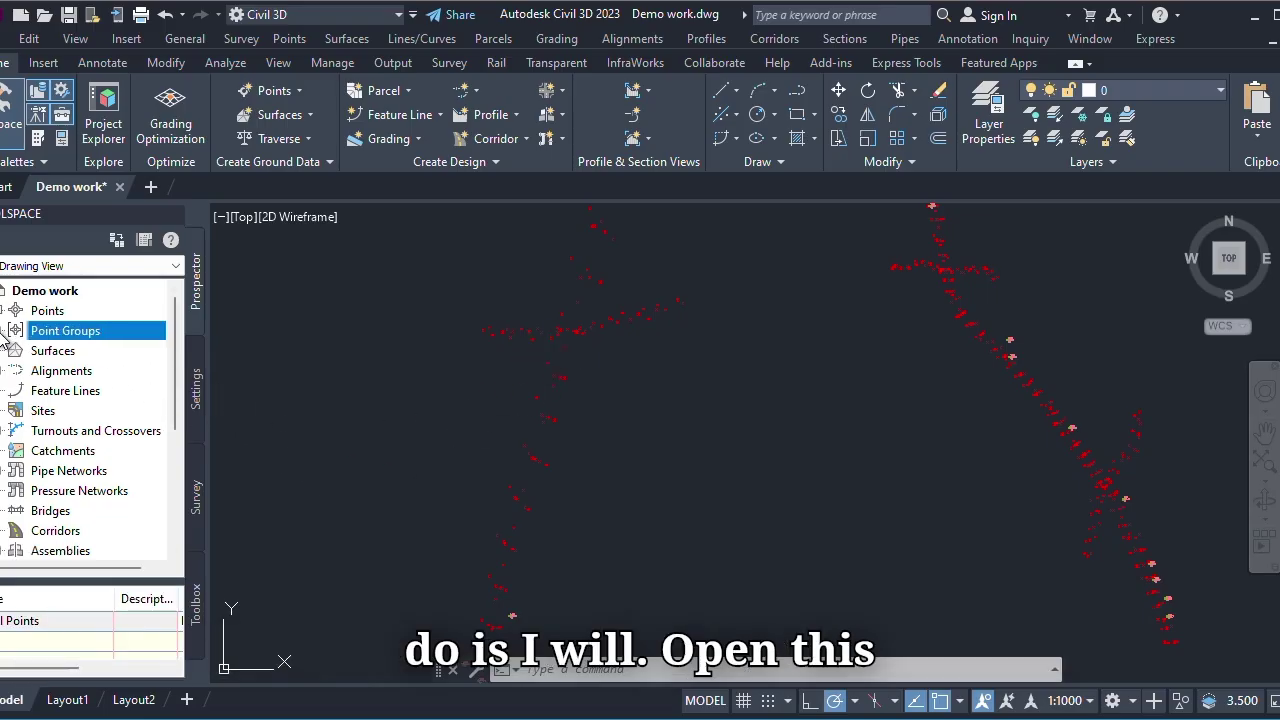
left_click(4, 337)
right_click(75, 352)
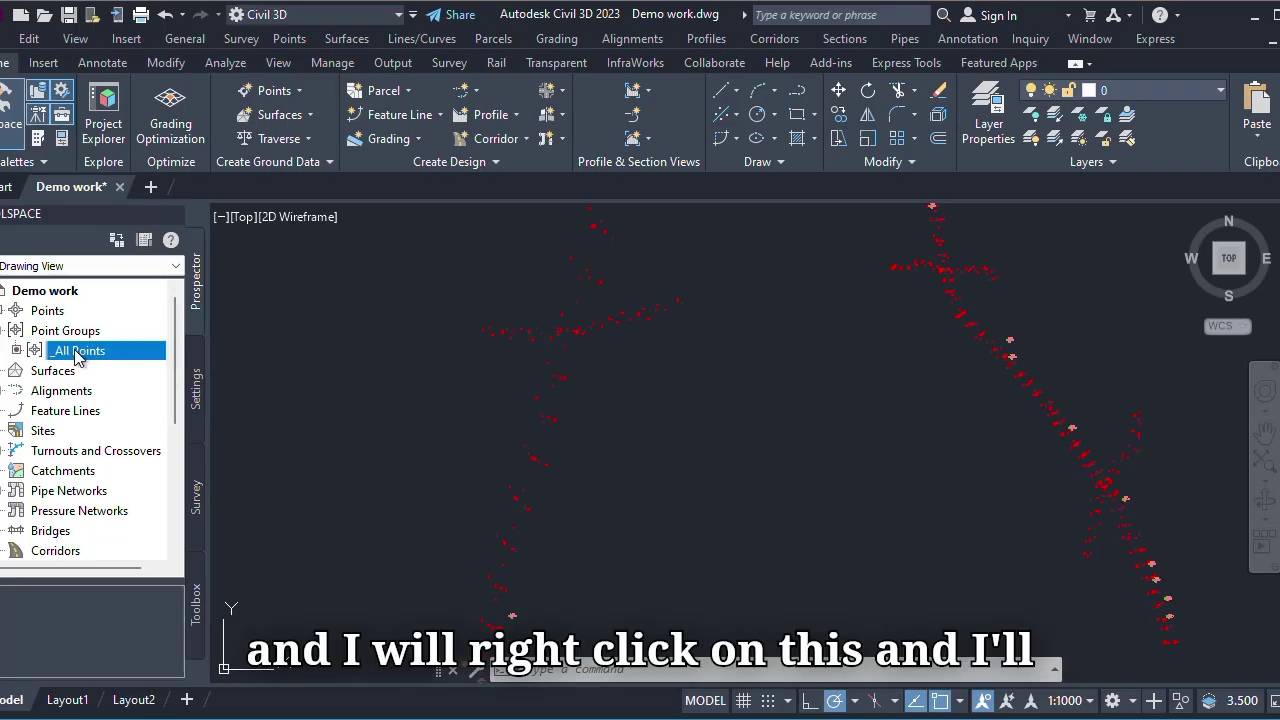
left_click(160, 325)
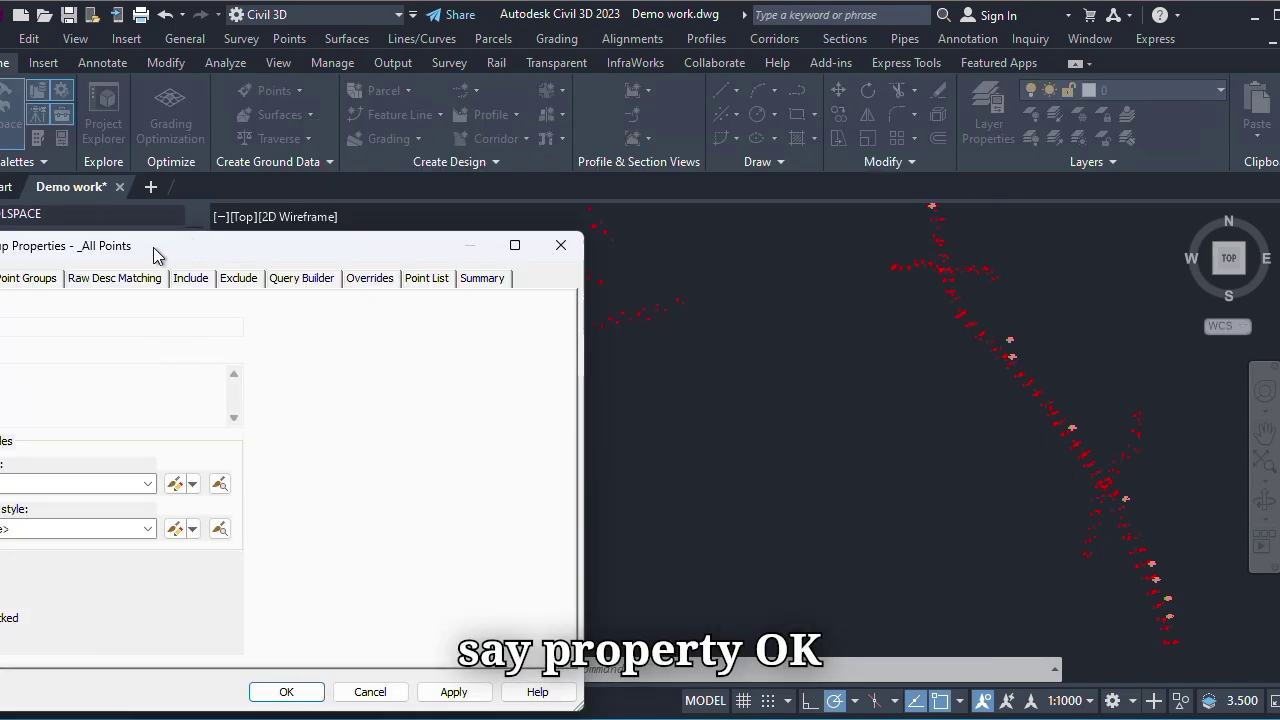
- Keep the Basic point style for _All Points, apply the Elevation and Description point label style, and close the properties
left_click_drag(153, 247, 271, 232)
left_click(272, 460)
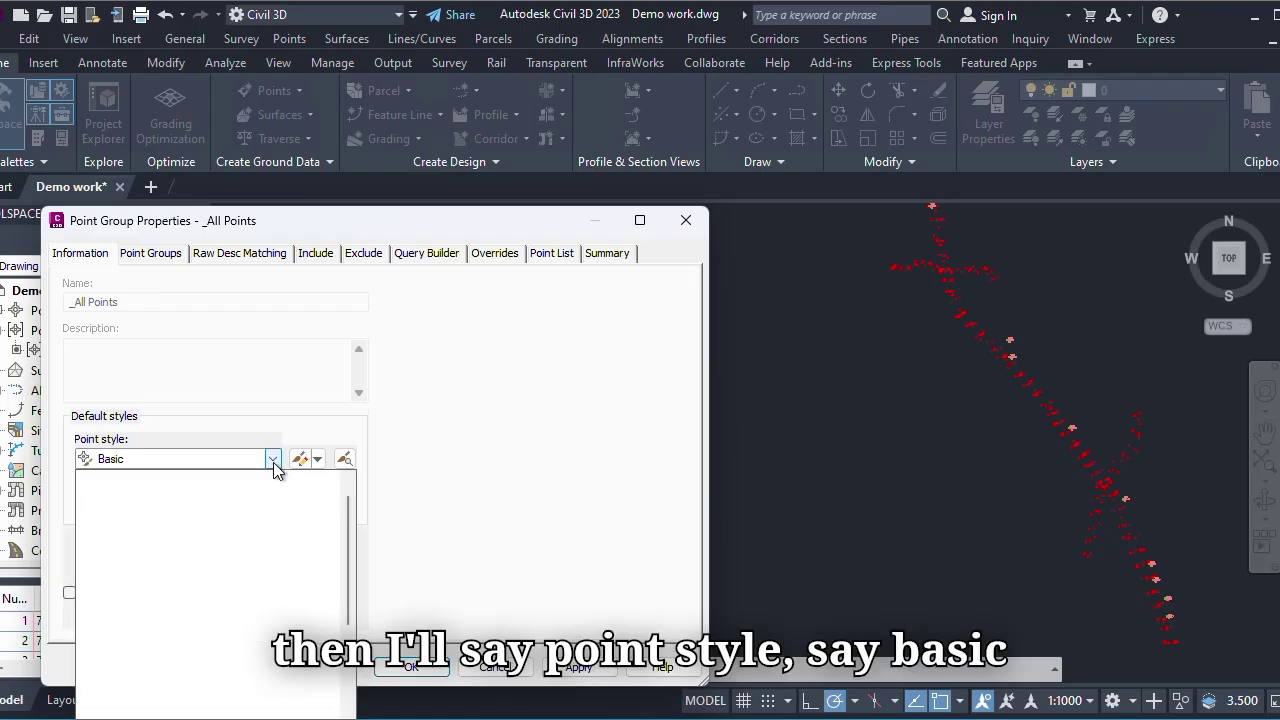
left_click(272, 462)
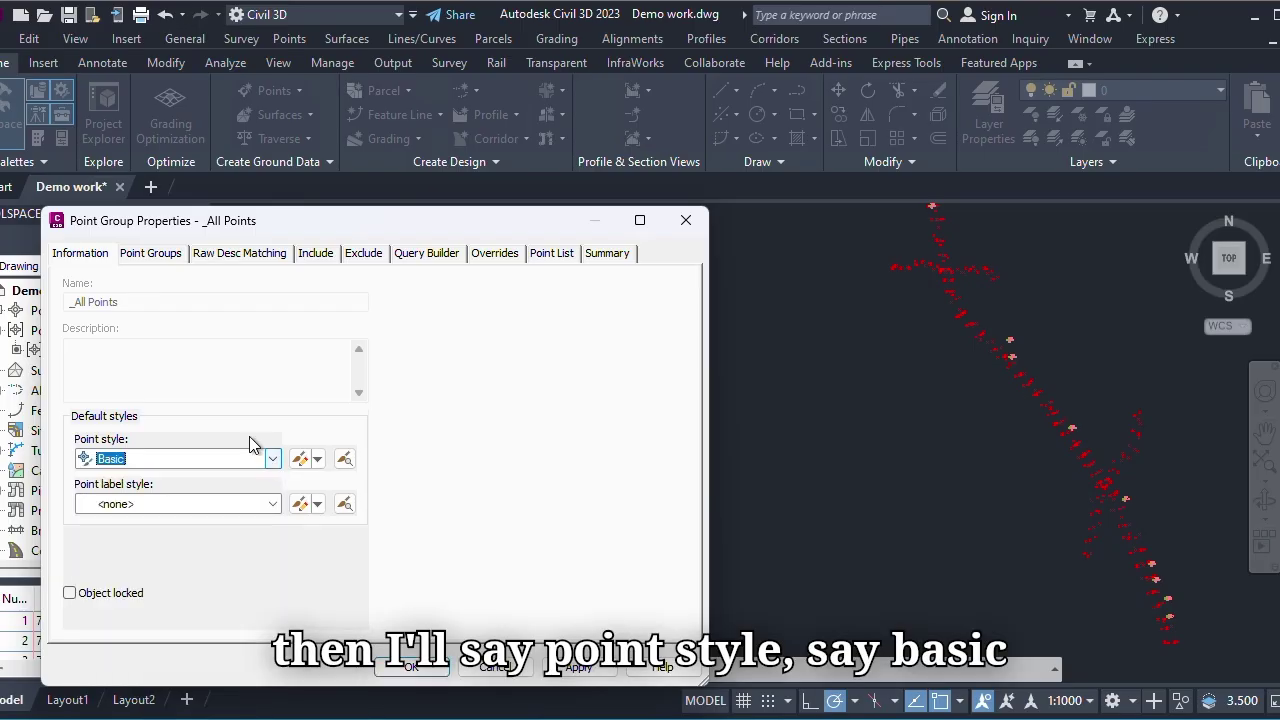
left_click(233, 507)
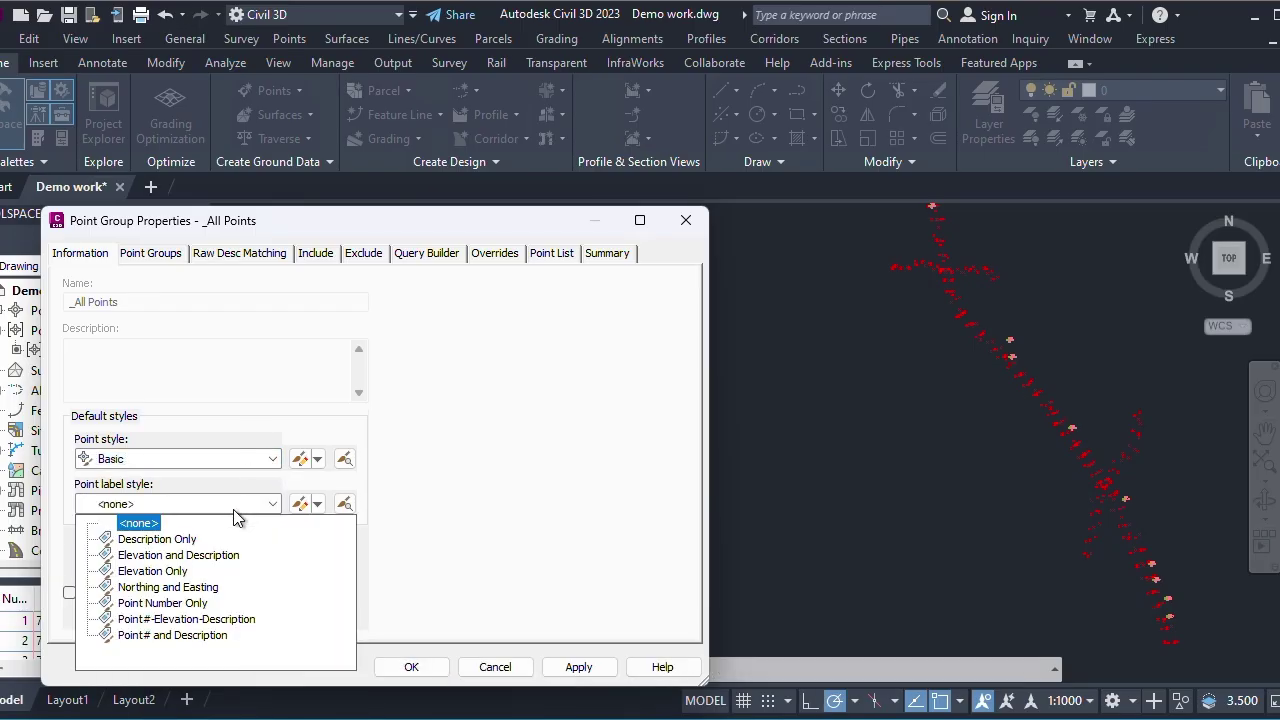
left_click(190, 558)
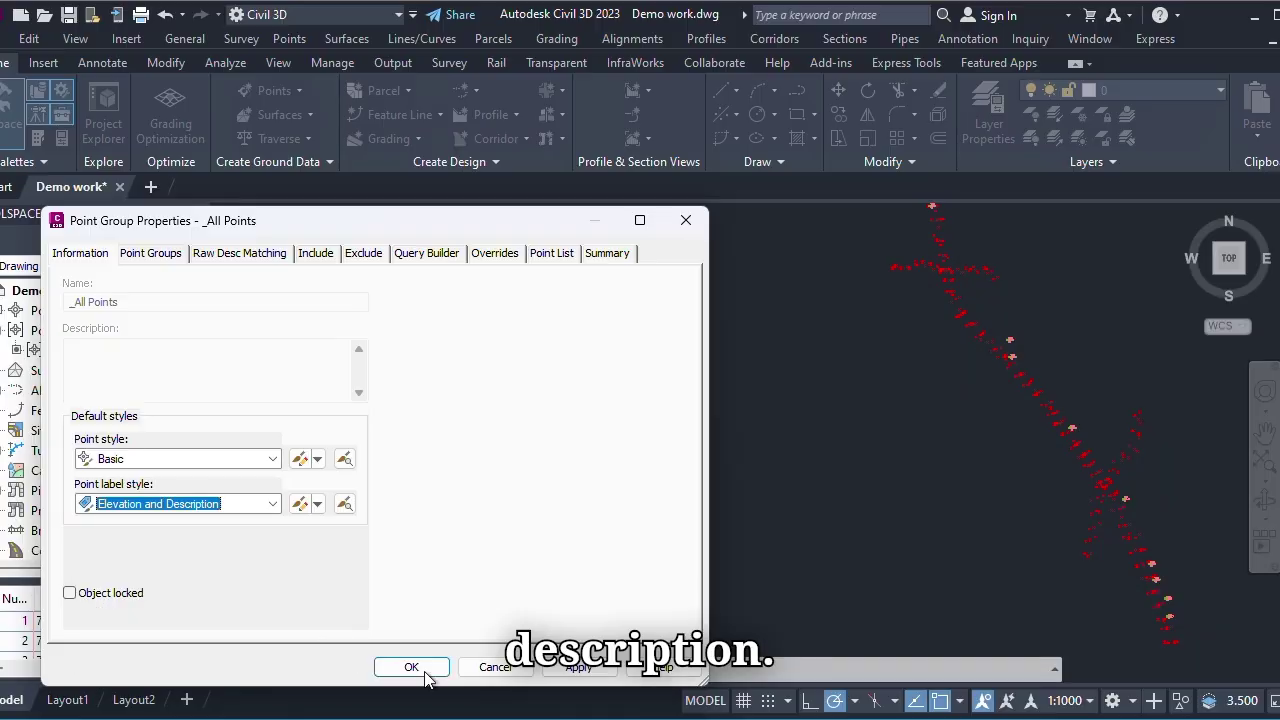
left_click(565, 671)
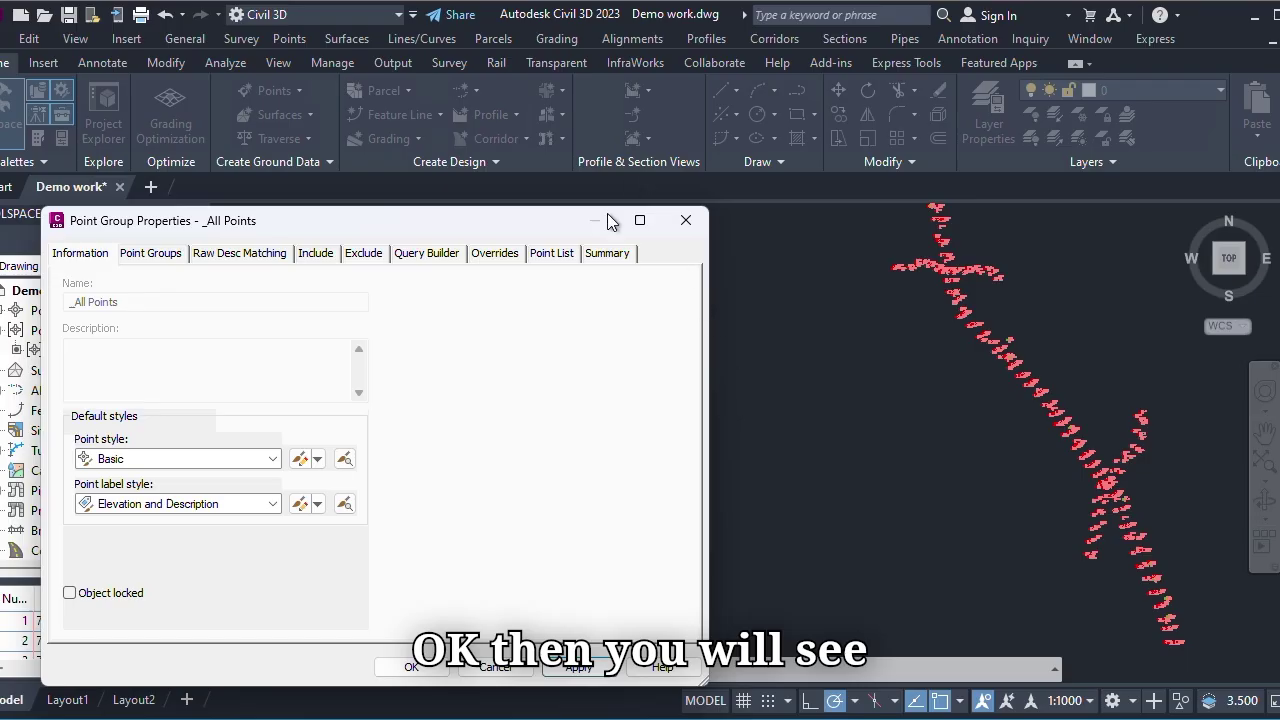
left_click(686, 220)
- Examine the elevation and description labels of the stream (STR) points where they cross the two southern branches of the survey
scroll(519, 336, "up", 5)
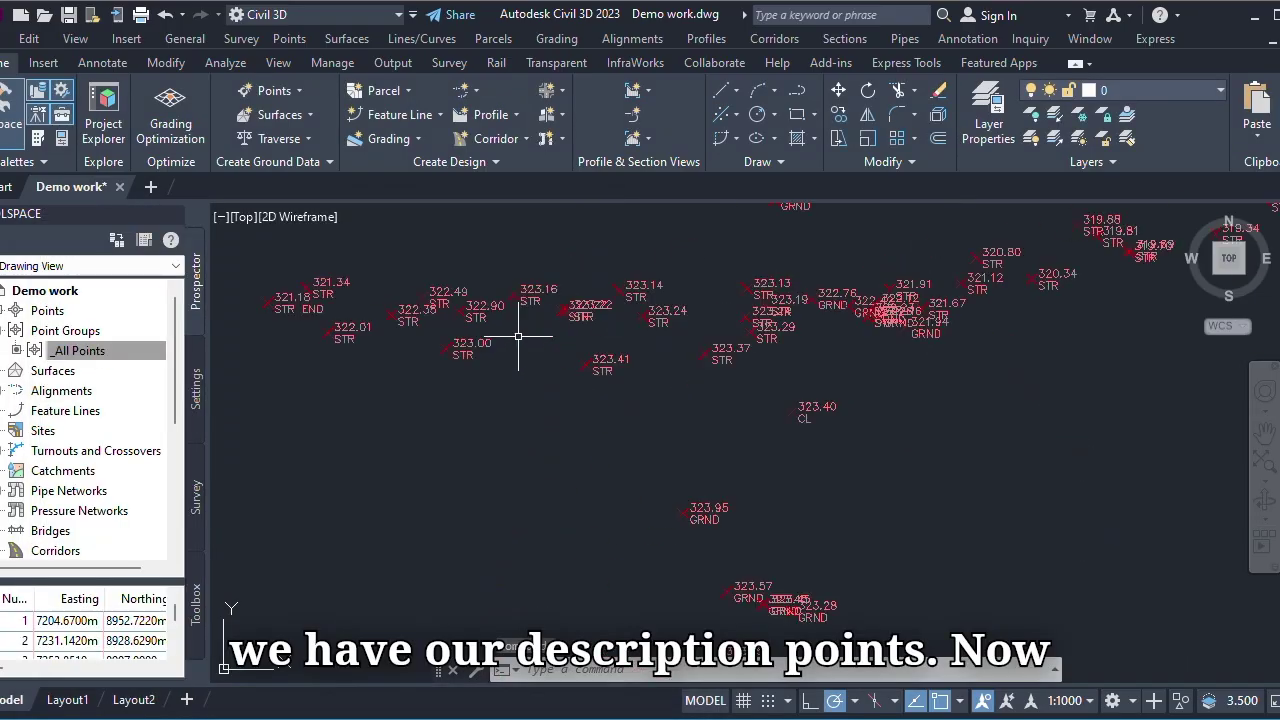
scroll(512, 341, "up", 5)
scroll(506, 286, "down", 10)
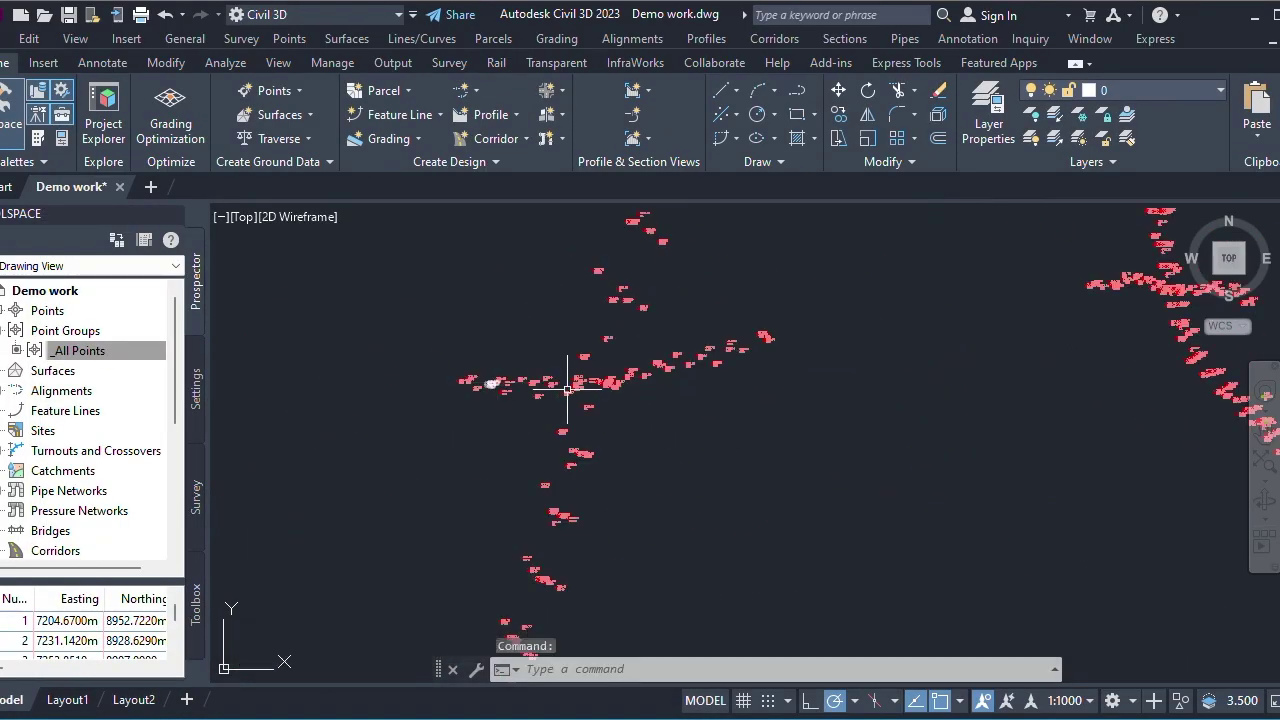
scroll(577, 350, "up", 3)
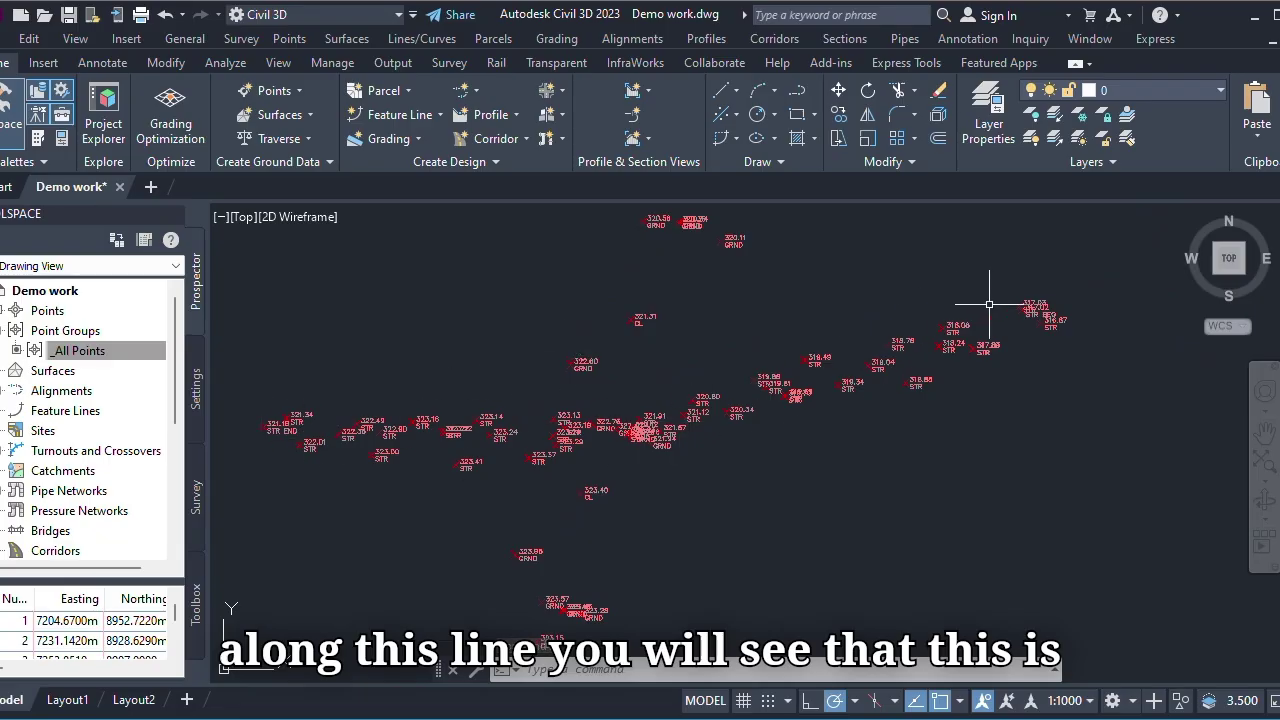
scroll(284, 429, "up", 8)
scroll(452, 408, "down", 7)
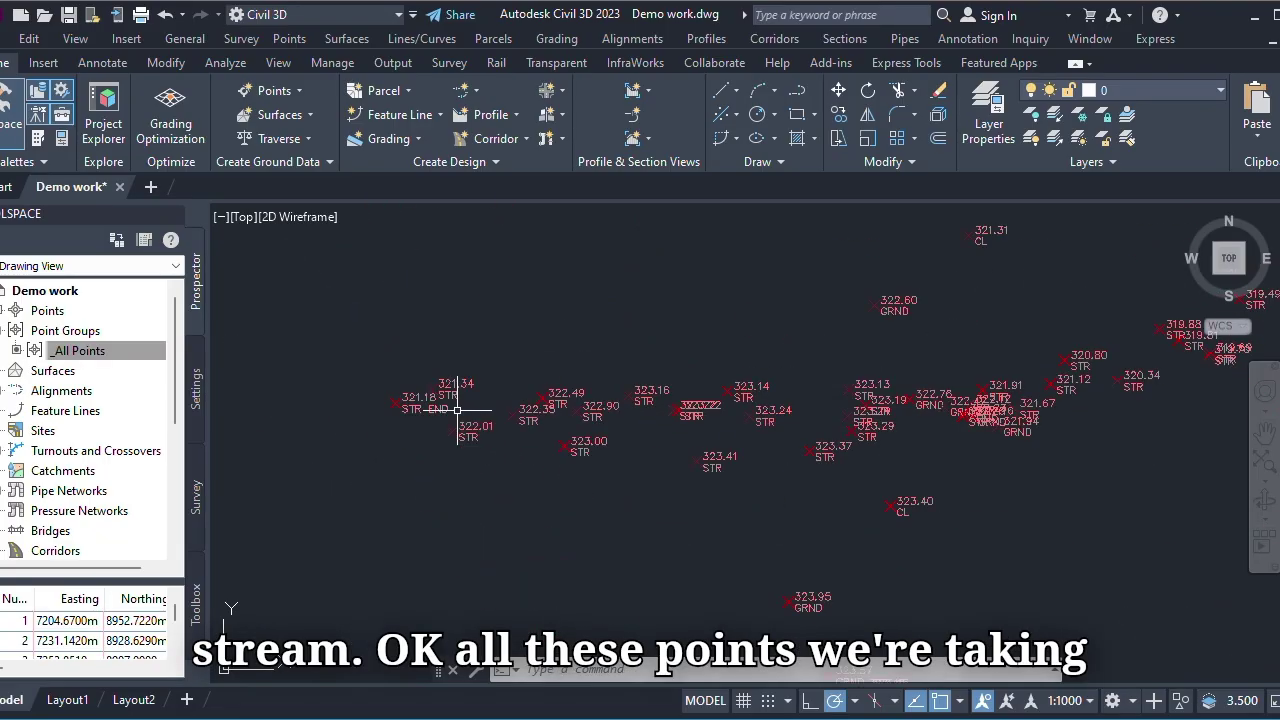
scroll(554, 421, "up", 3)
scroll(523, 415, "down", 10)
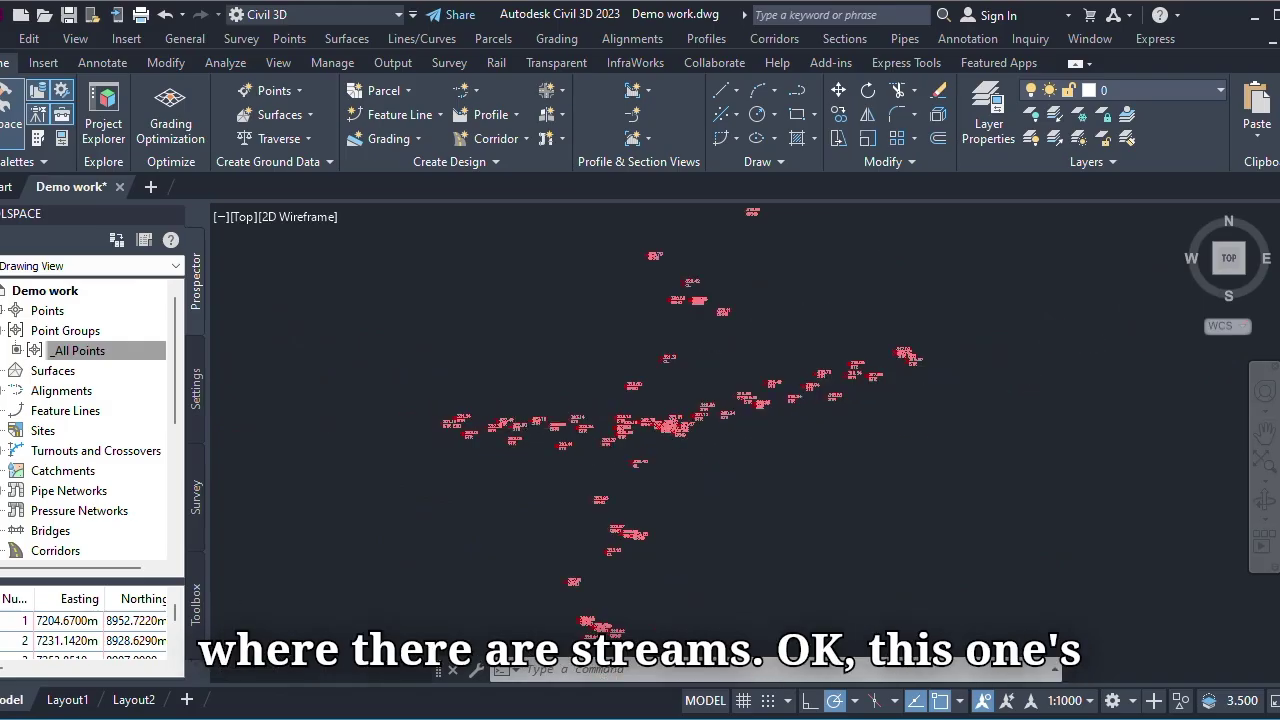
scroll(697, 420, "up", 10)
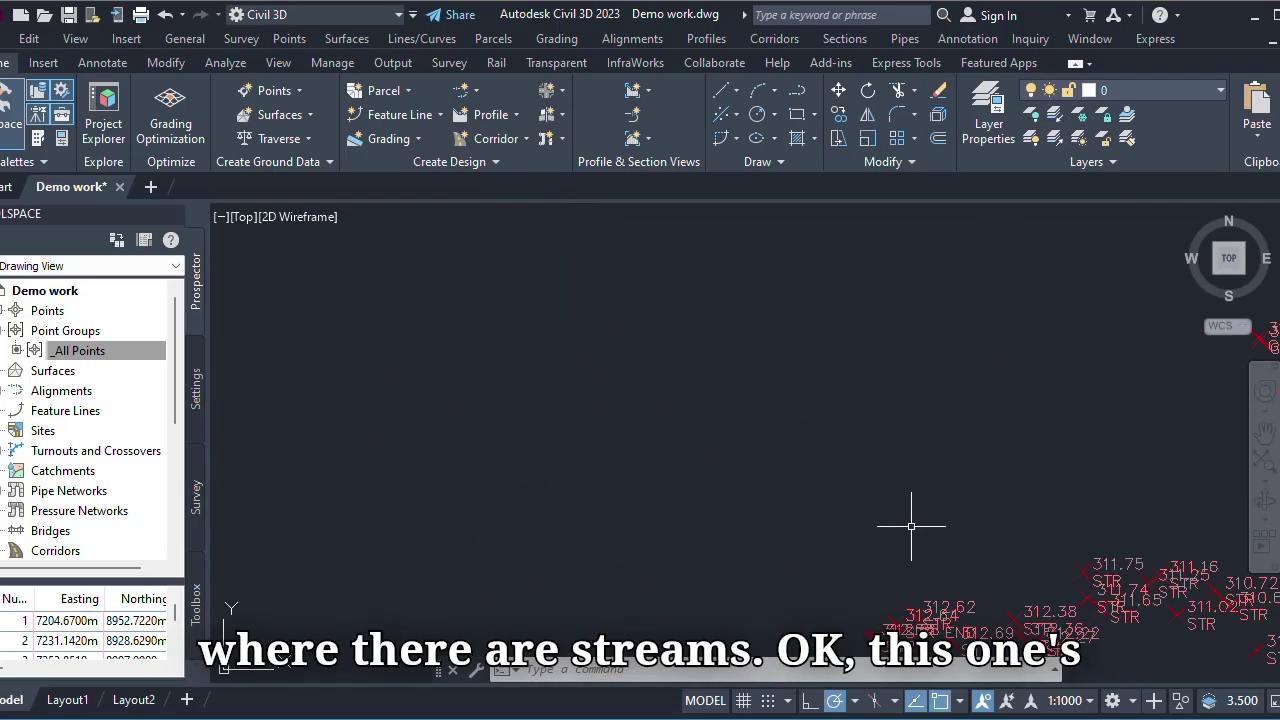
scroll(749, 440, "up", 4)
scroll(742, 440, "down", 6)
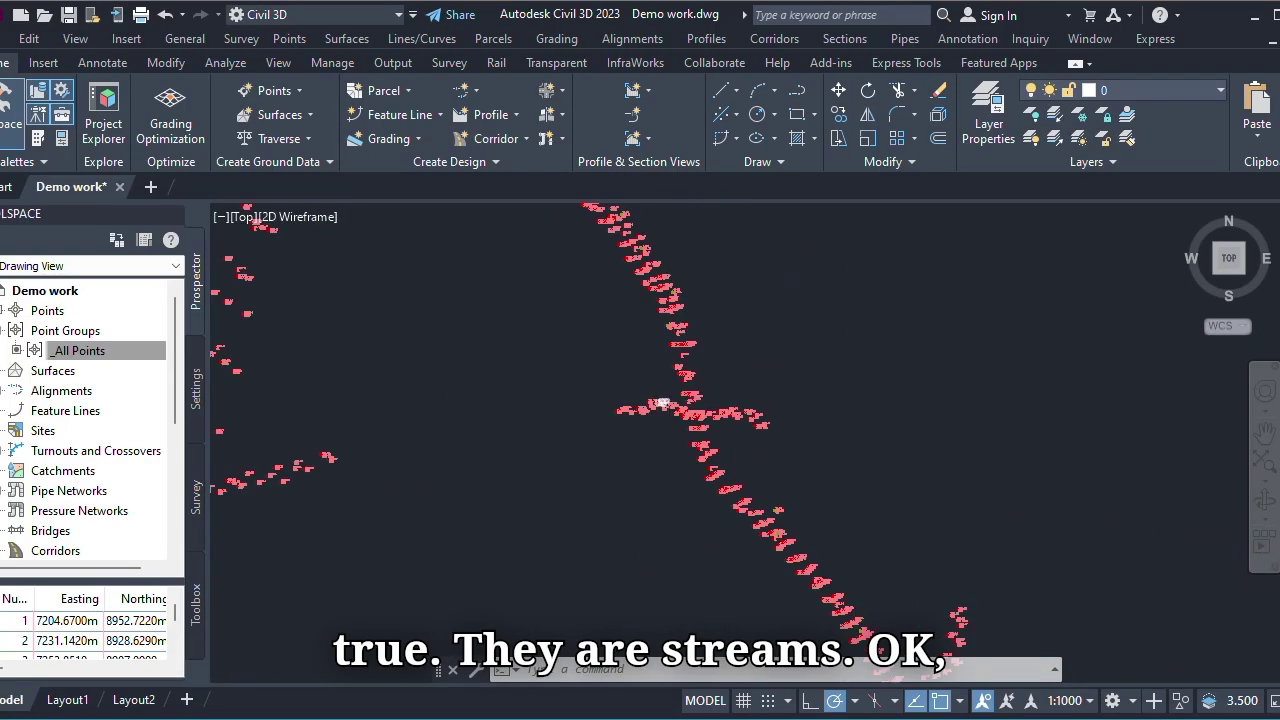
scroll(737, 446, "up", 12)
scroll(718, 412, "down", 8)
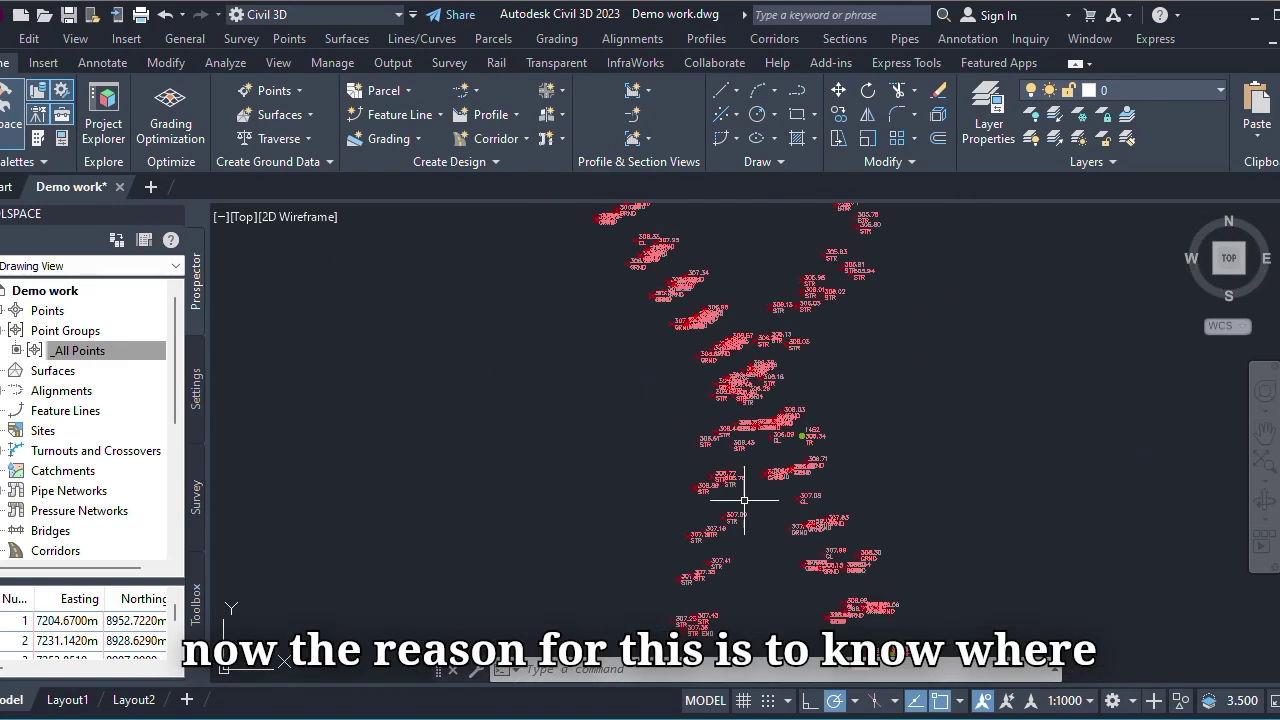
- Examine the tree points 1431 to 1434 along the western branch, just below the junction of the survey routes
scroll(655, 412, "up", 3)
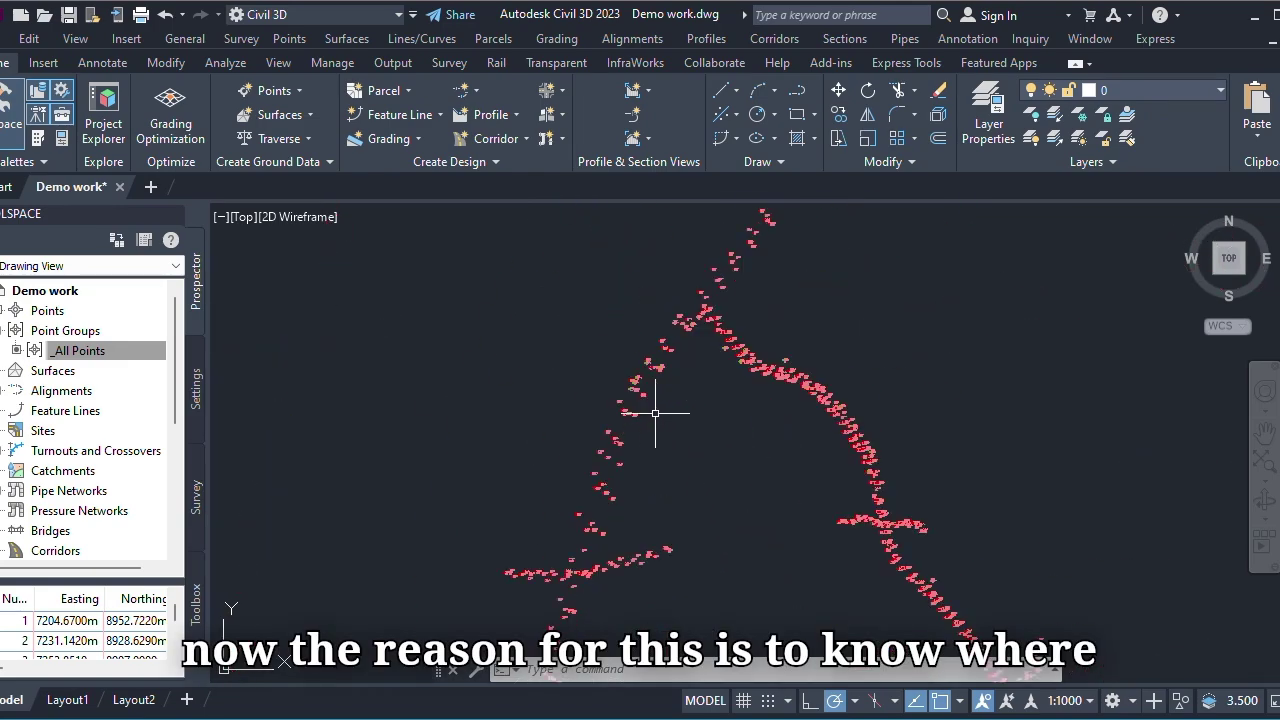
scroll(655, 412, "up", 8)
scroll(567, 422, "down", 6)
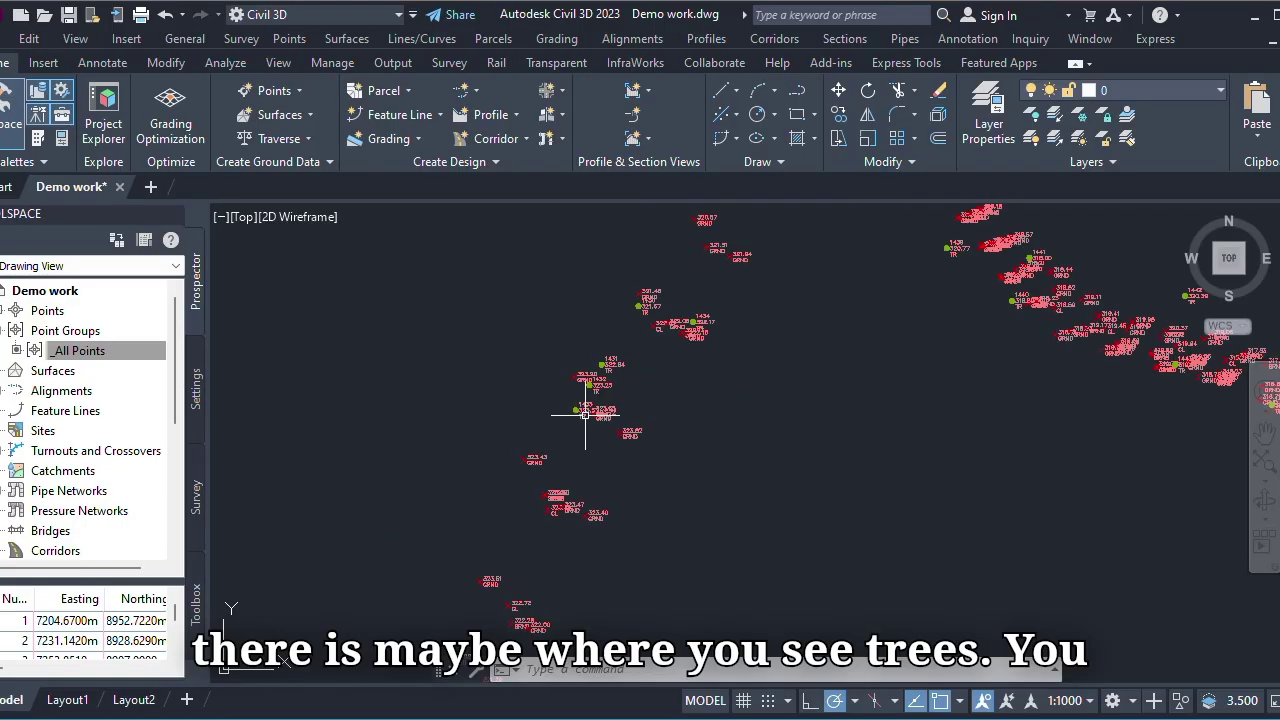
scroll(586, 417, "up", 5)
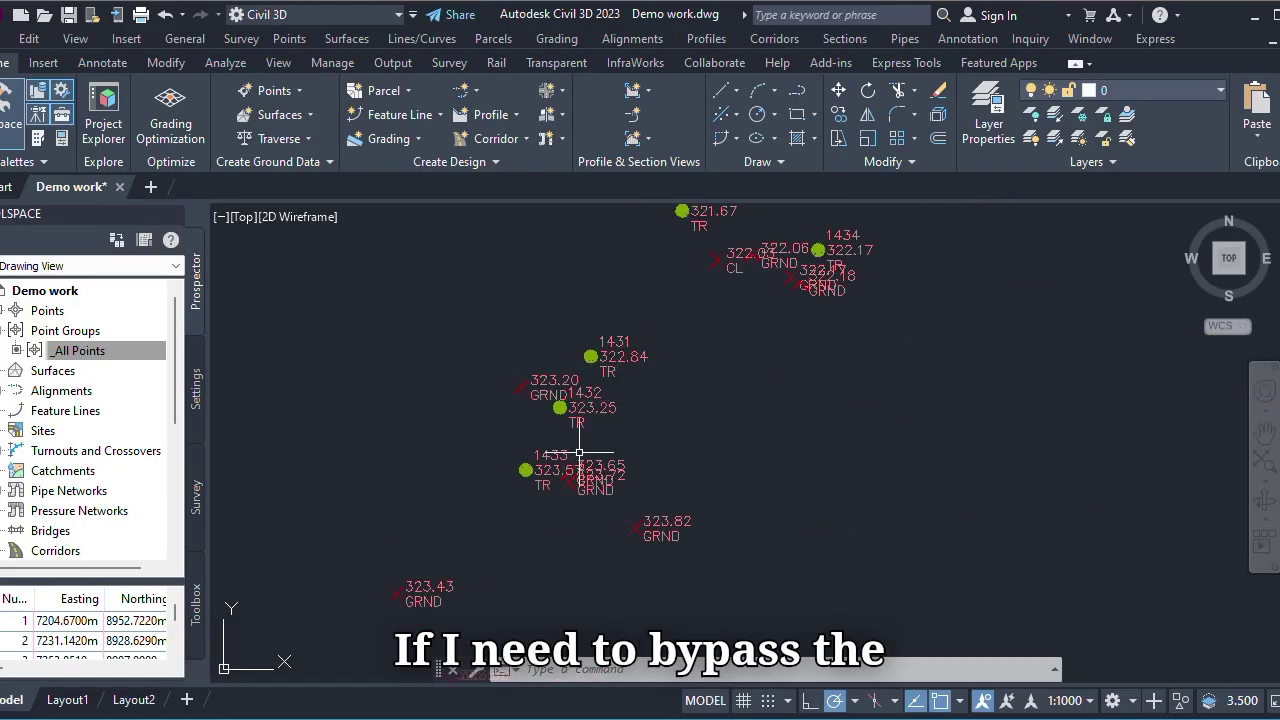
scroll(577, 428, "down", 5)
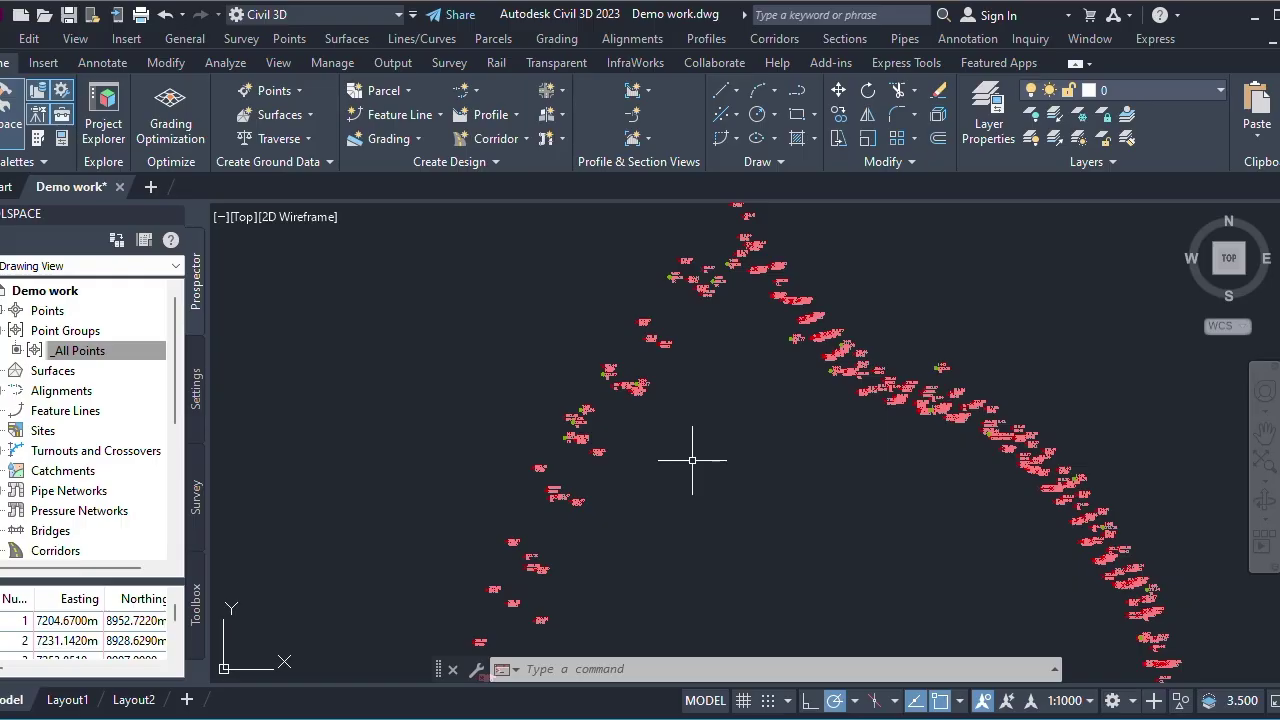
scroll(609, 400, "down", 2)
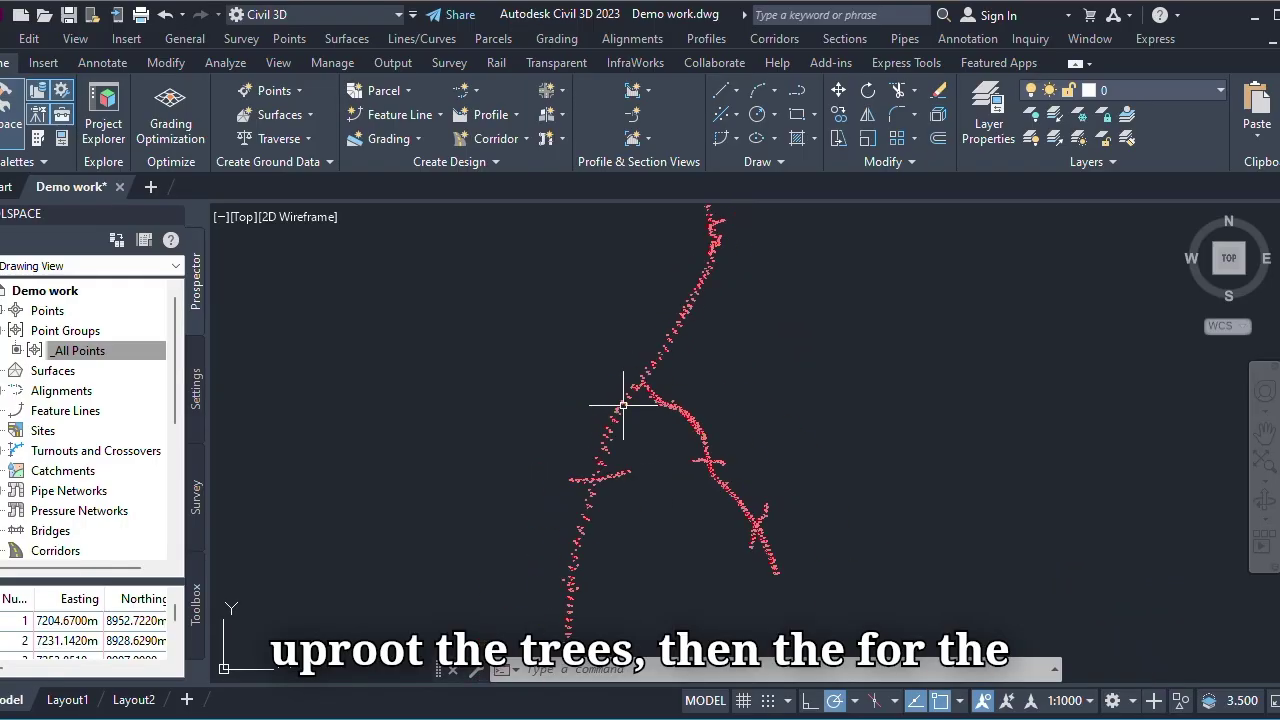
- Examine the course of the stream points crossing the western branch and compare it with the crossings on the eastern branch
scroll(531, 534, "up", 6)
scroll(688, 526, "down", 2)
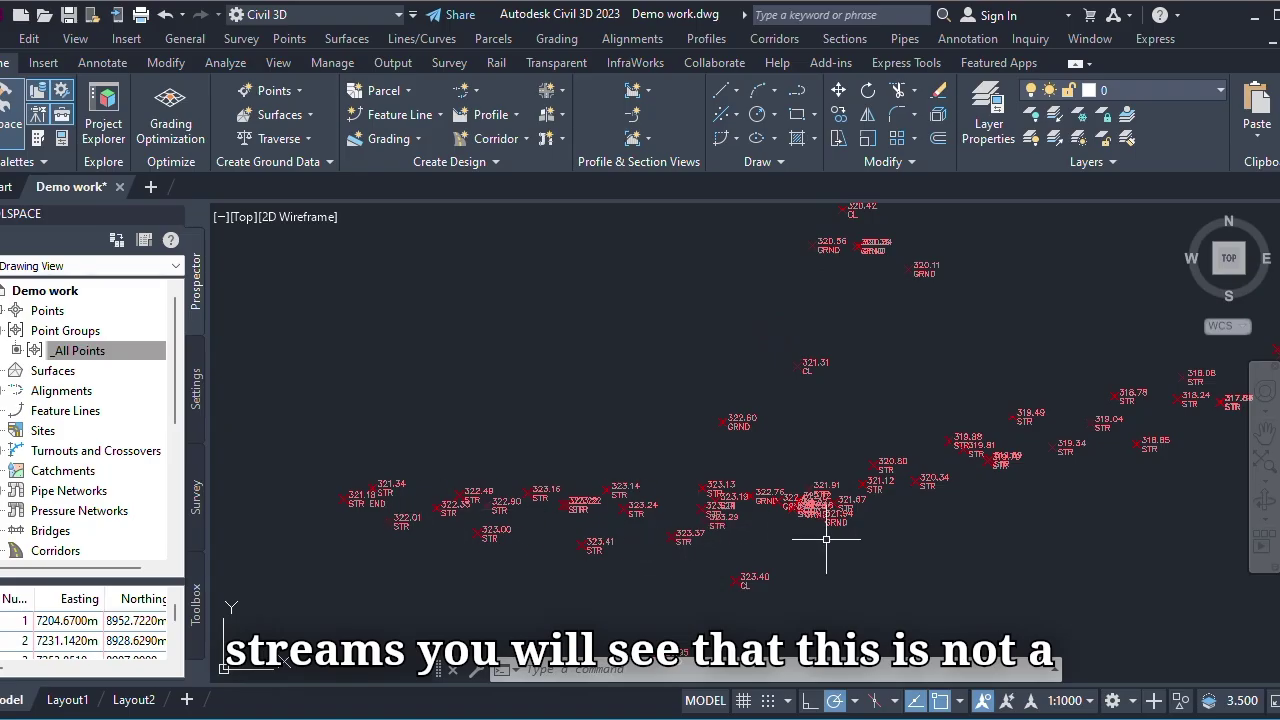
scroll(526, 483, "down", 3)
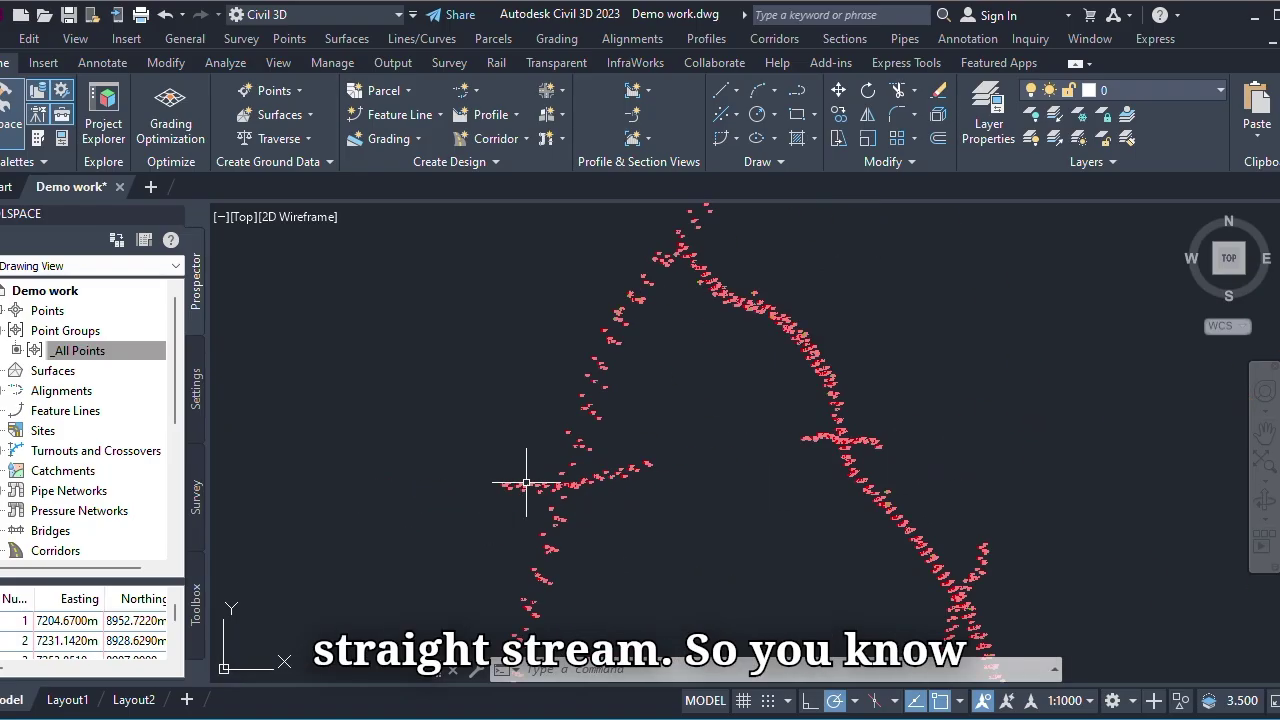
scroll(596, 462, "up", 5)
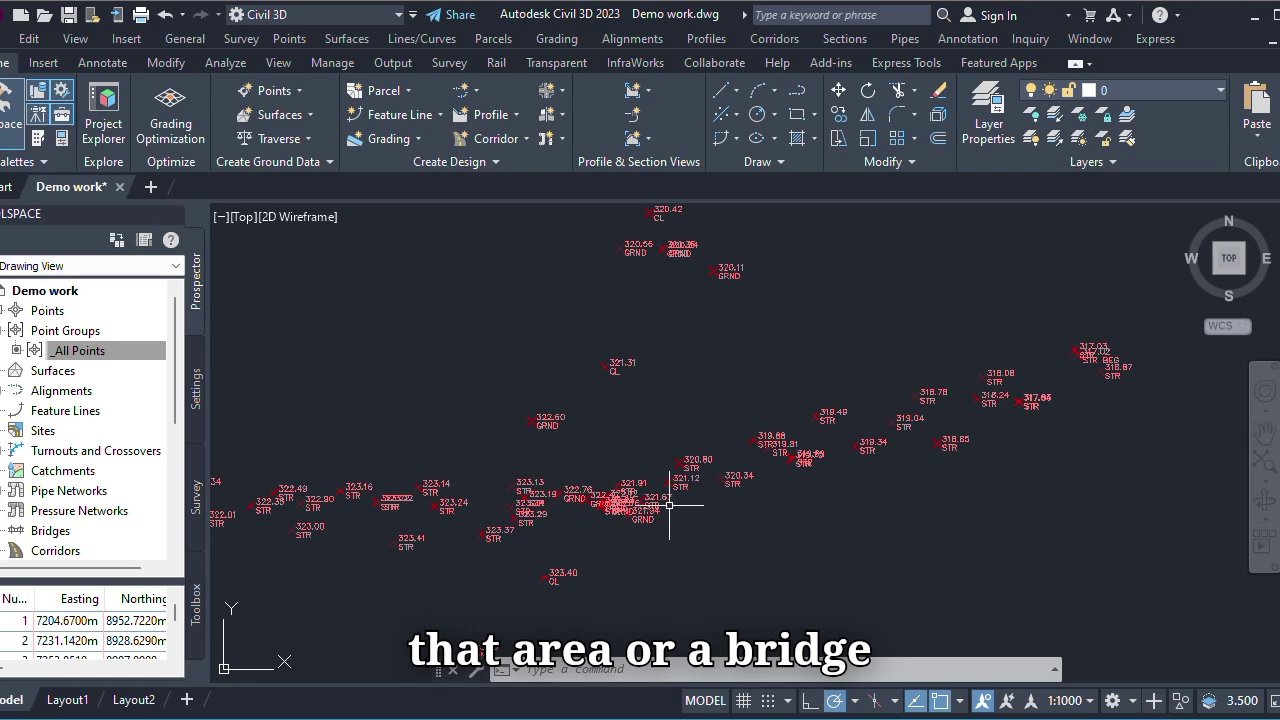
scroll(655, 480, "down", 4)
scroll(651, 466, "up", 3)
scroll(511, 485, "down", 3)
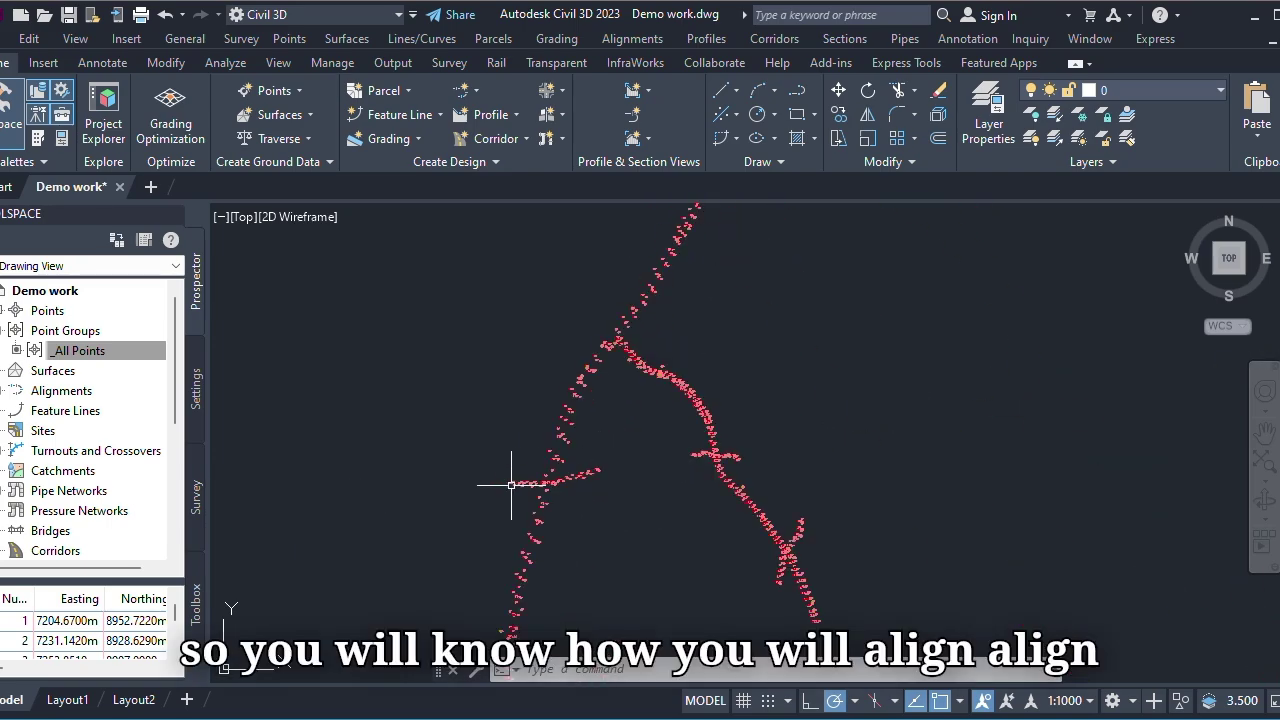
scroll(785, 548, "up", 5)
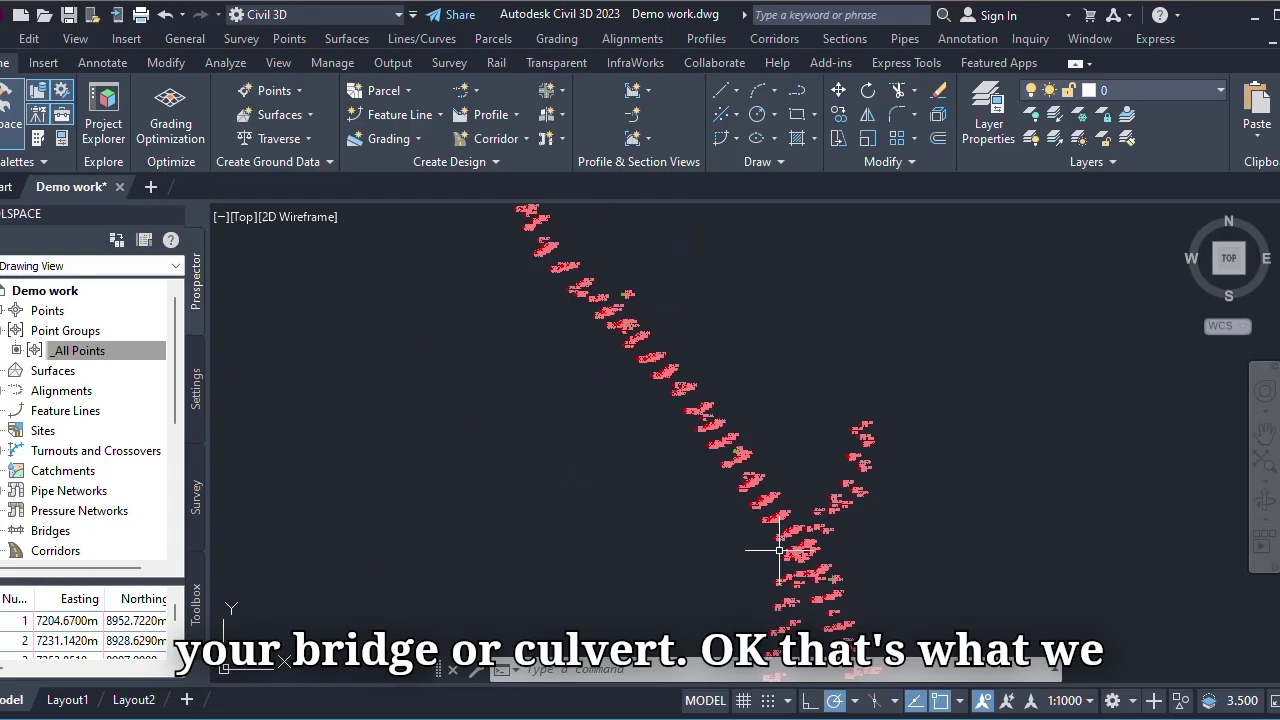
scroll(779, 549, "down", 4)
scroll(671, 429, "up", 2)
scroll(690, 249, "up", 2)
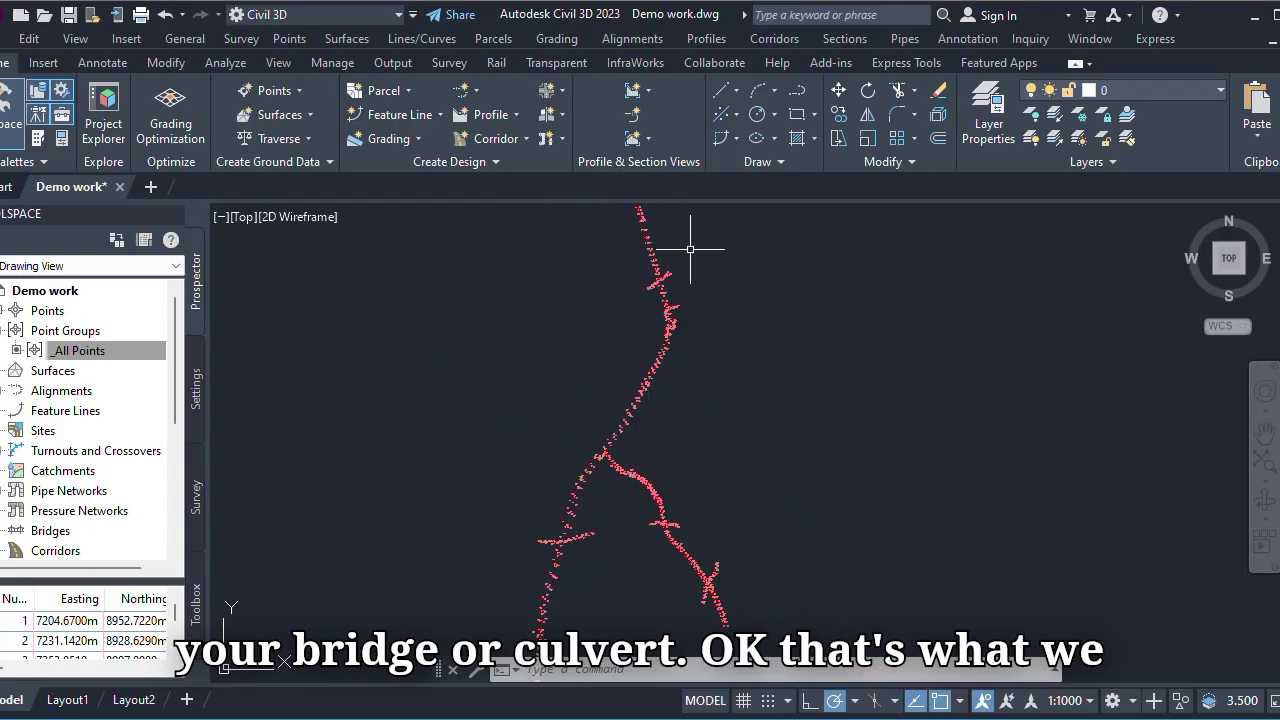
- Examine the labeled stream crossings on the northern route, up to the ground, stream and tree points around 1418
scroll(608, 337, "up", 6)
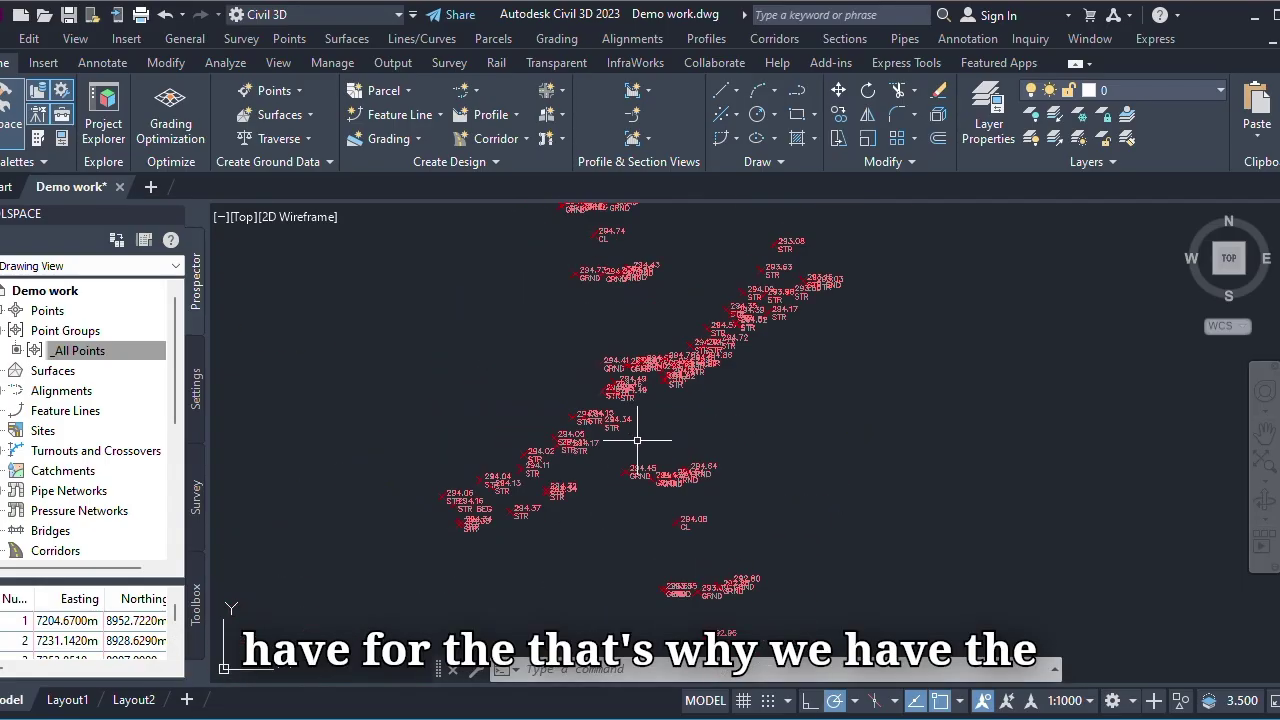
scroll(637, 440, "down", 4)
scroll(620, 425, "up", 4)
scroll(694, 449, "down", 4)
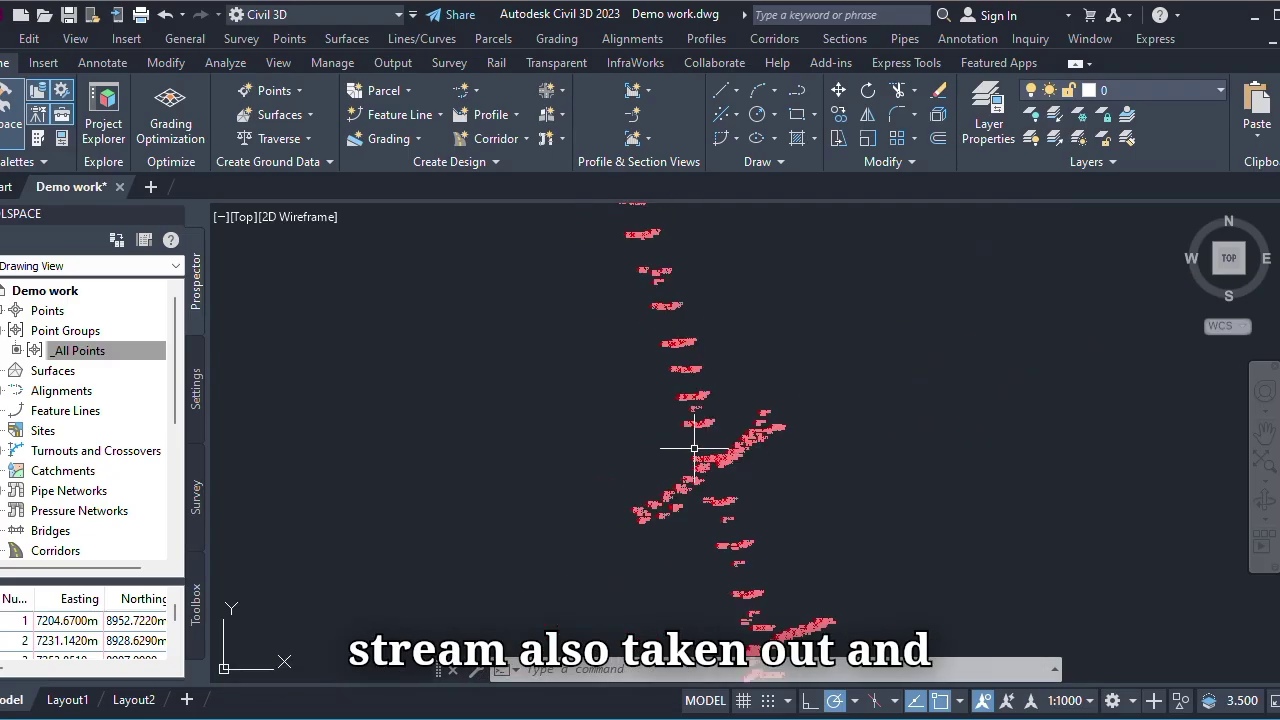
scroll(747, 515, "up", 4)
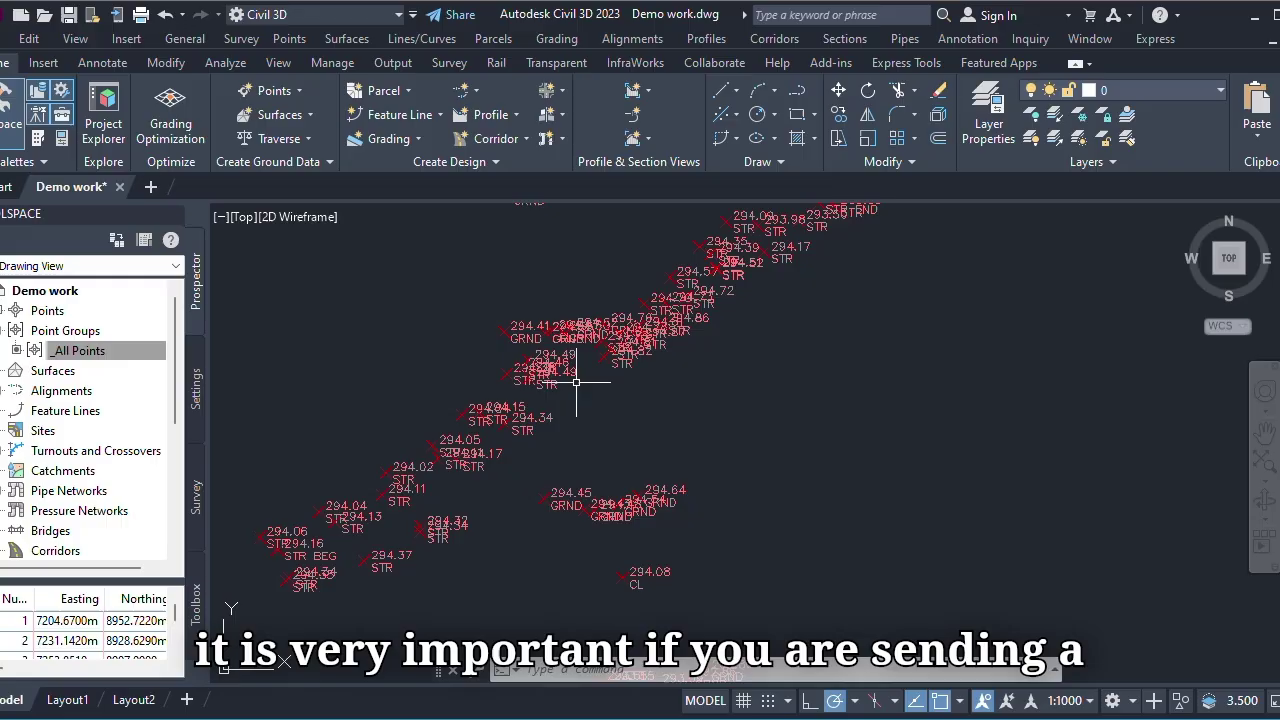
scroll(623, 443, "down", 5)
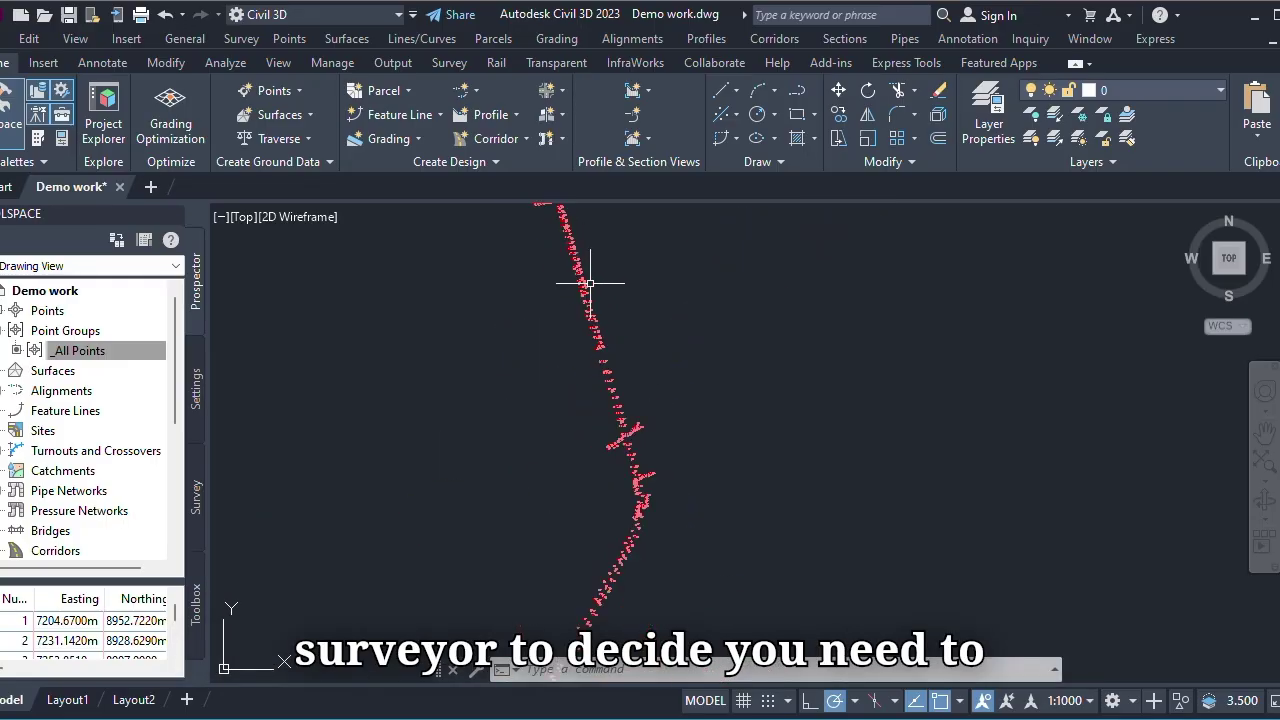
scroll(634, 571, "up", 3)
scroll(614, 429, "down", 3)
scroll(571, 500, "up", 5)
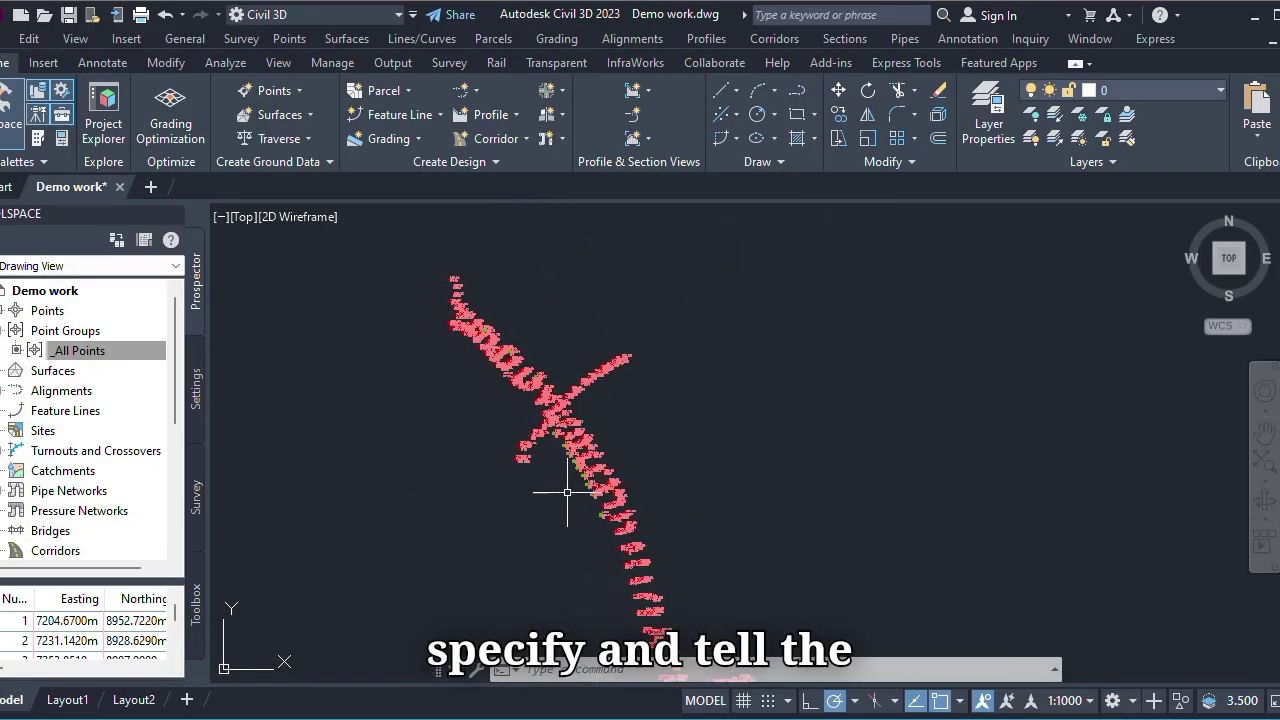
scroll(545, 430, "up", 6)
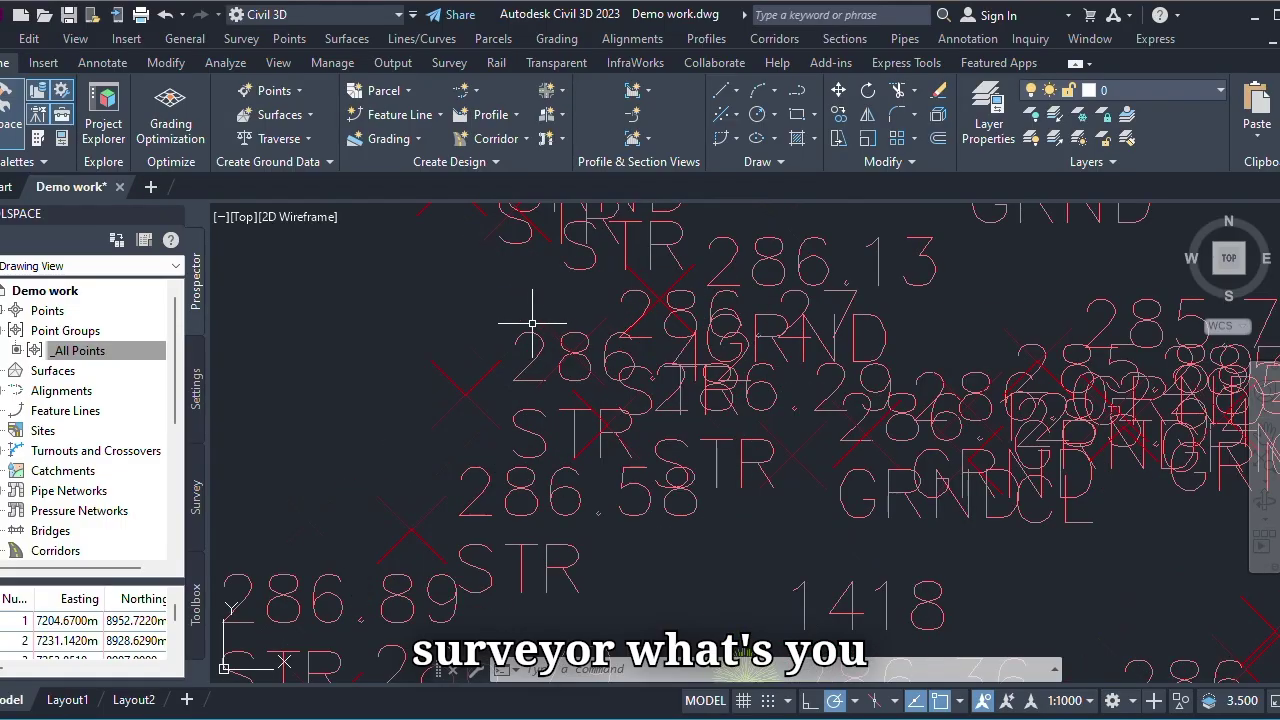
scroll(556, 370, "down", 8)
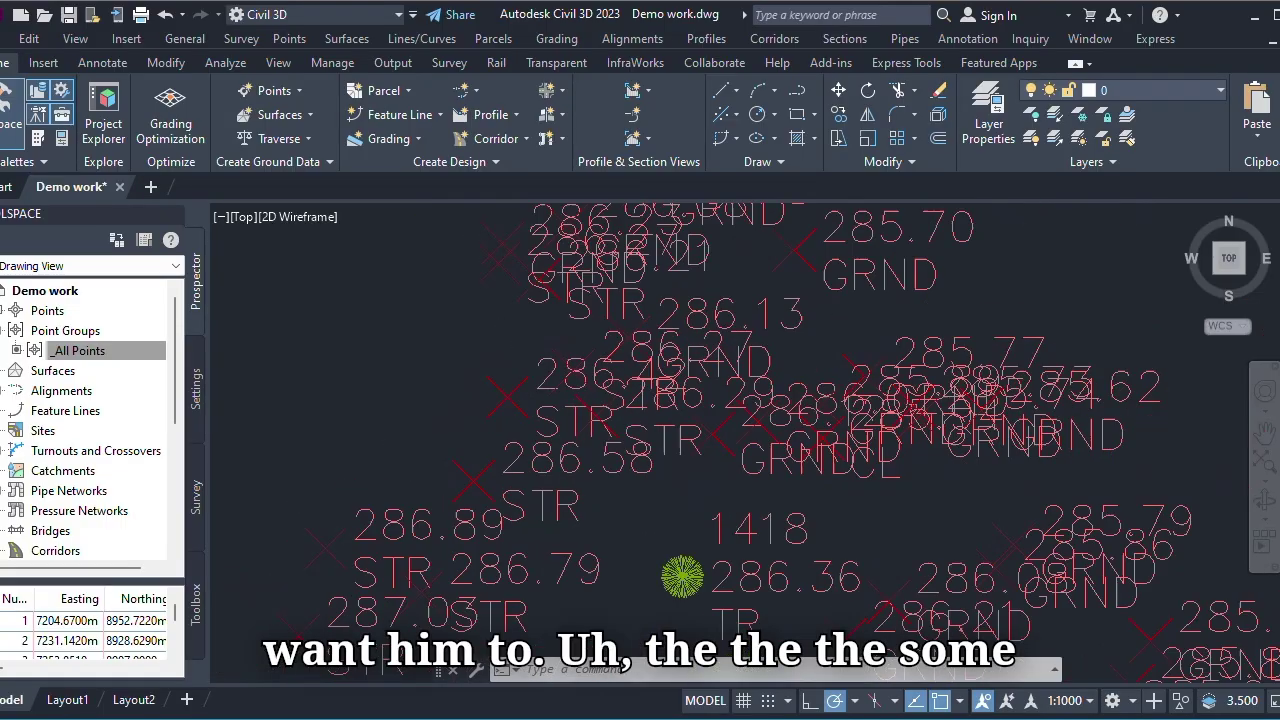
- Examine the overall layout of the survey routes and the stream branches crossing them
scroll(465, 304, "up", 4)
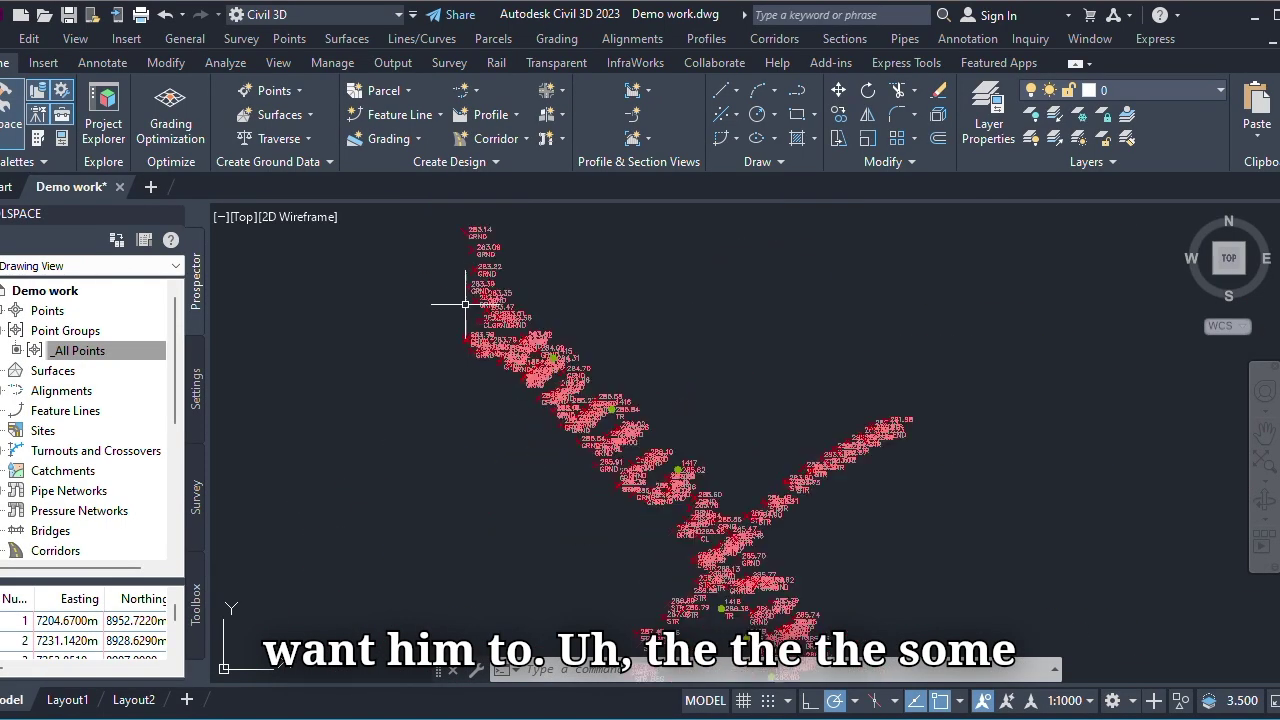
scroll(514, 500, "down", 2)
scroll(523, 534, "up", 6)
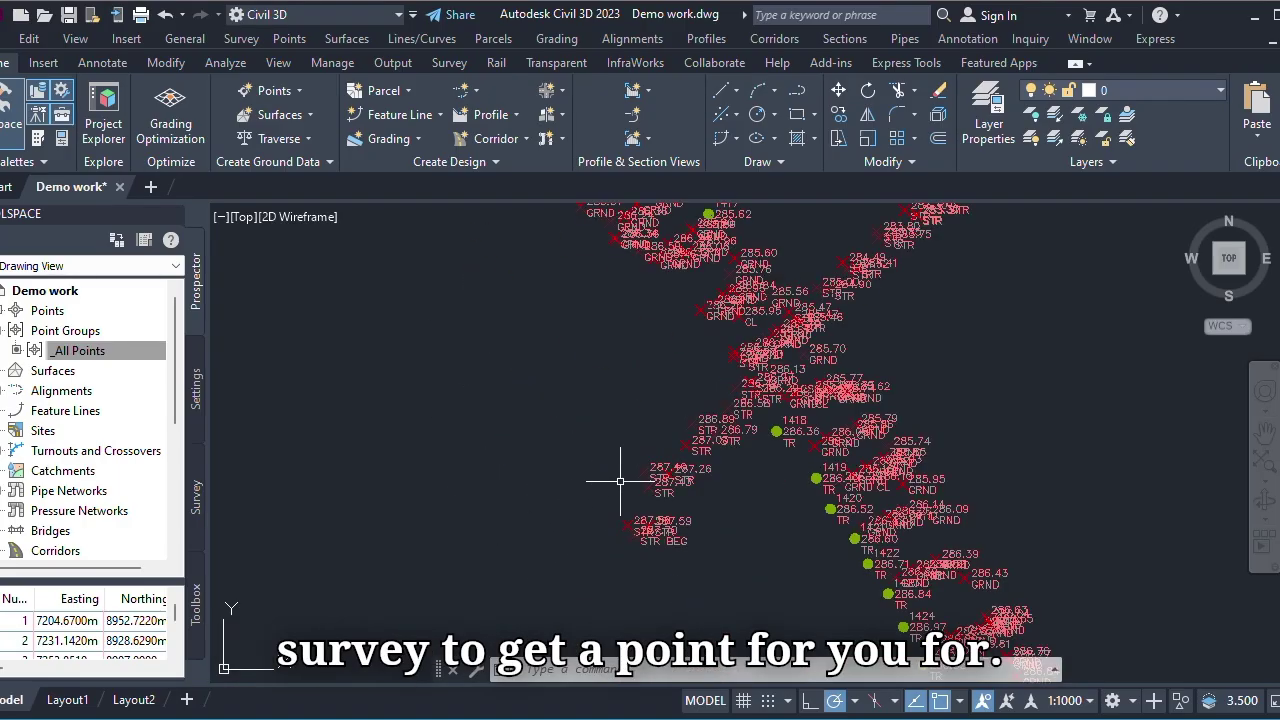
scroll(627, 493, "down", 4)
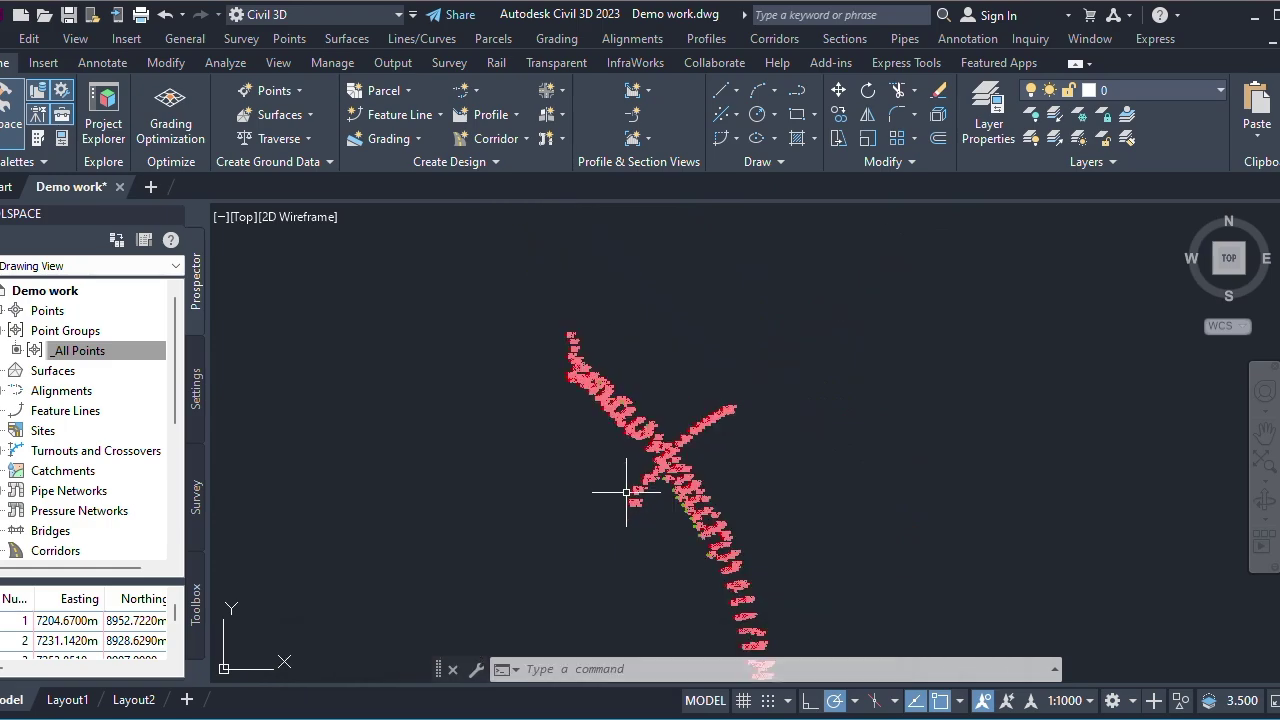
scroll(633, 420, "down", 2)
scroll(639, 413, "up", 3)
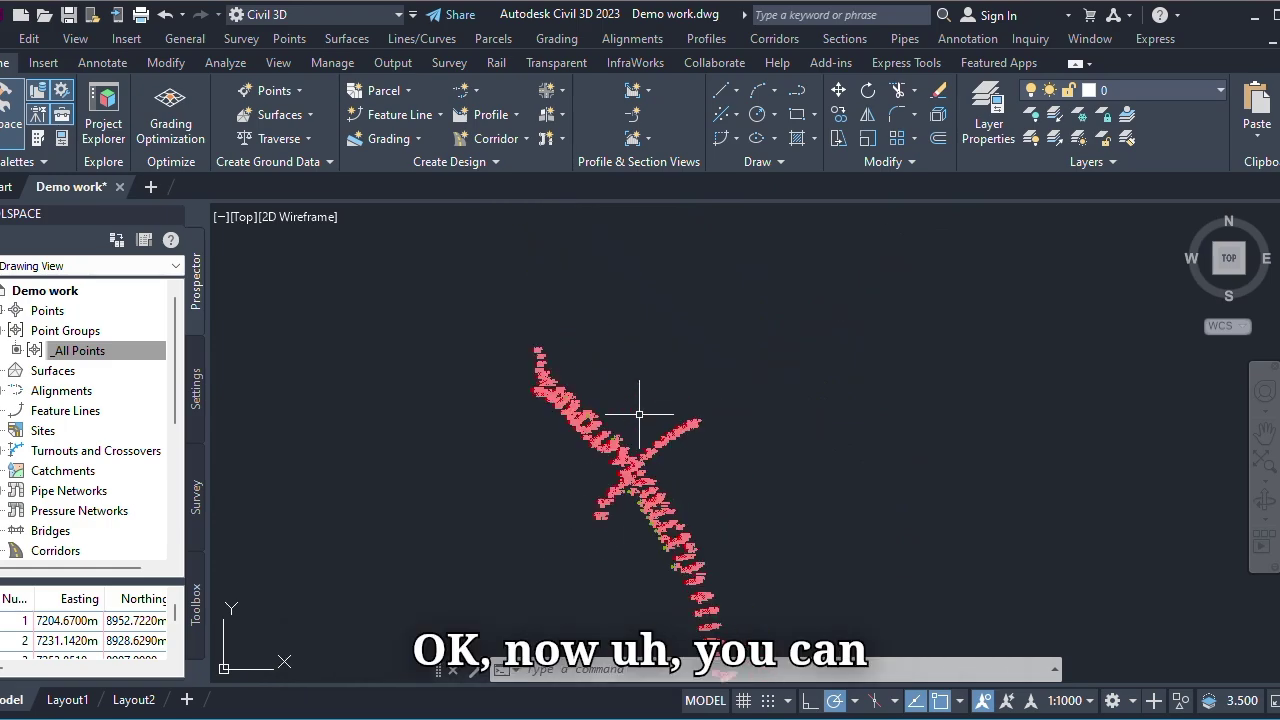
- Set the drawing's annotation scale to 1:200 to reduce the size of the point labels
scroll(639, 434, "up", 8)
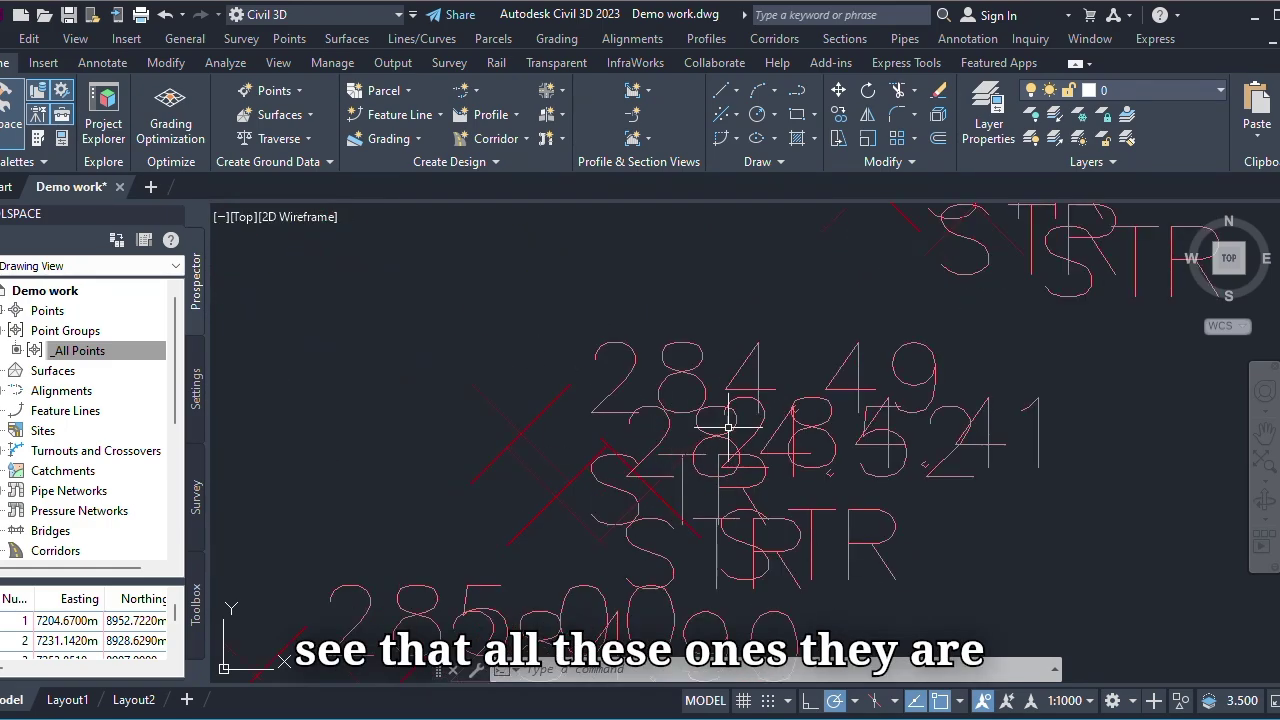
left_click(1088, 692)
key("Escape")
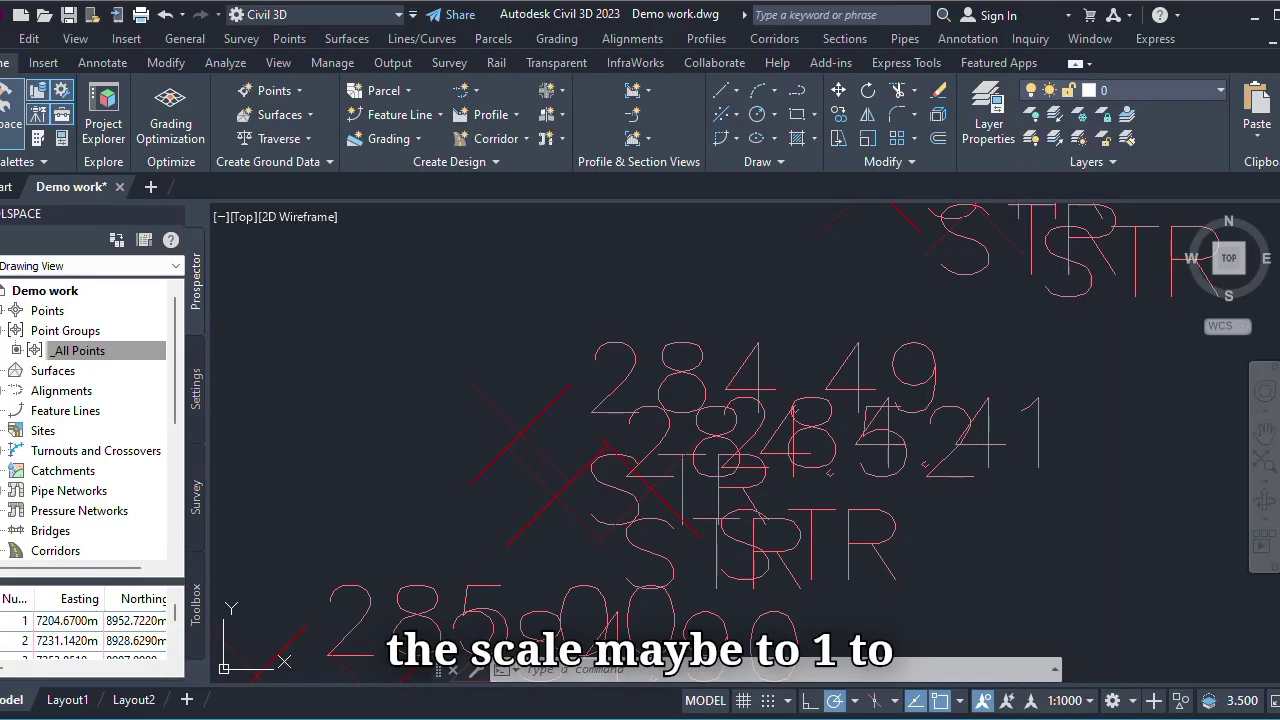
type("CANNOSCALE")
key("Return")
type("1:200")
key("Return")
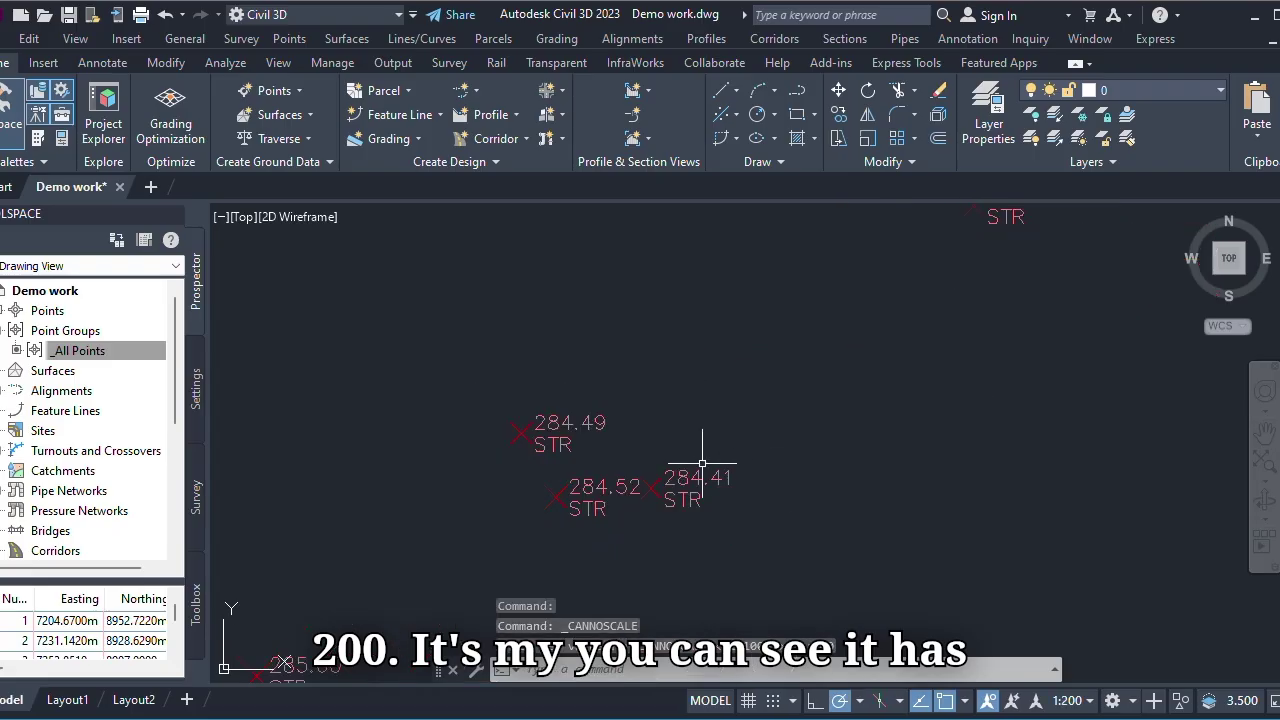
- Examine the size and spacing of the stream and ground point labels around the stream crossing above tree point 1418
scroll(674, 483, "up", 2)
scroll(646, 497, "down", 5)
scroll(729, 376, "up", 4)
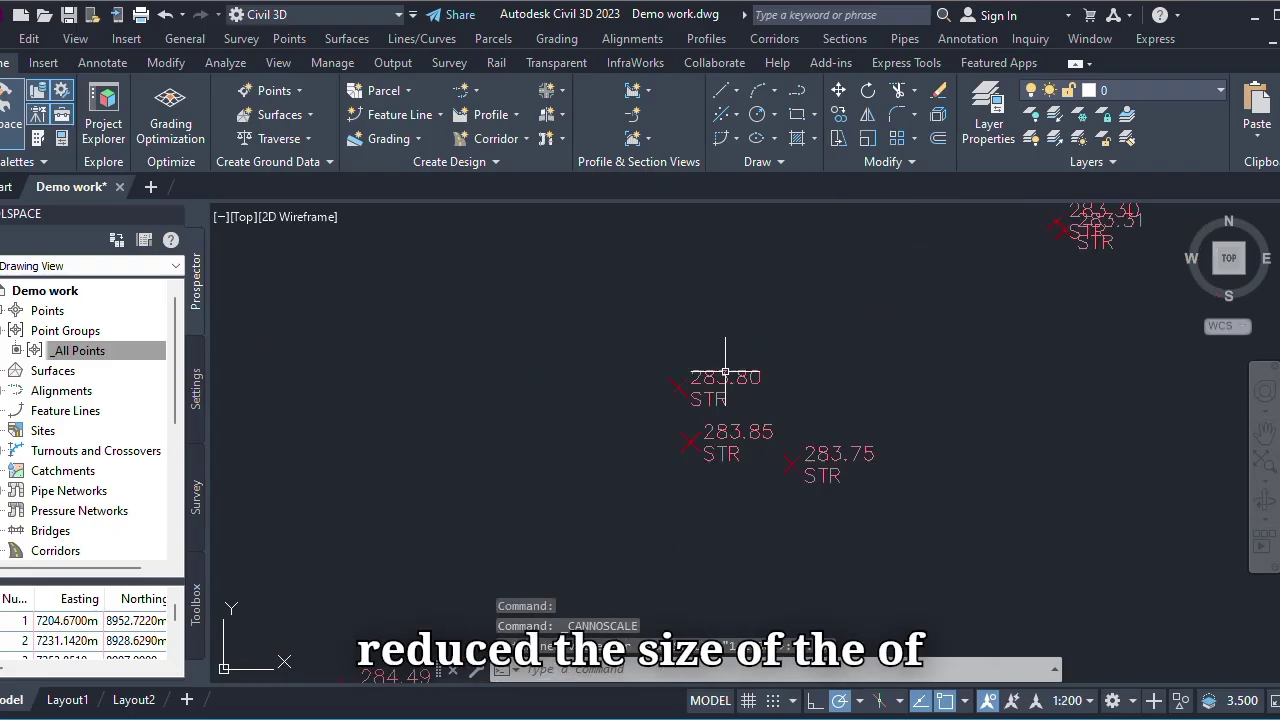
scroll(740, 443, "down", 6)
scroll(686, 366, "up", 7)
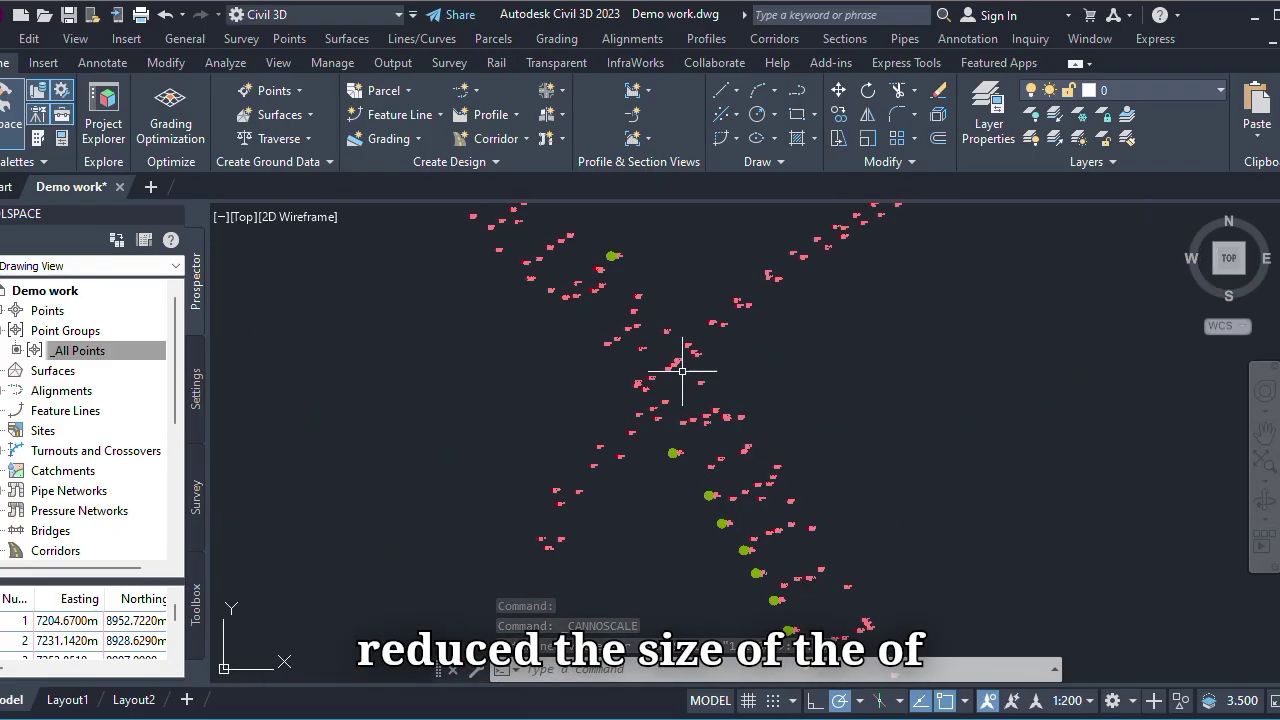
scroll(700, 320, "down", 3)
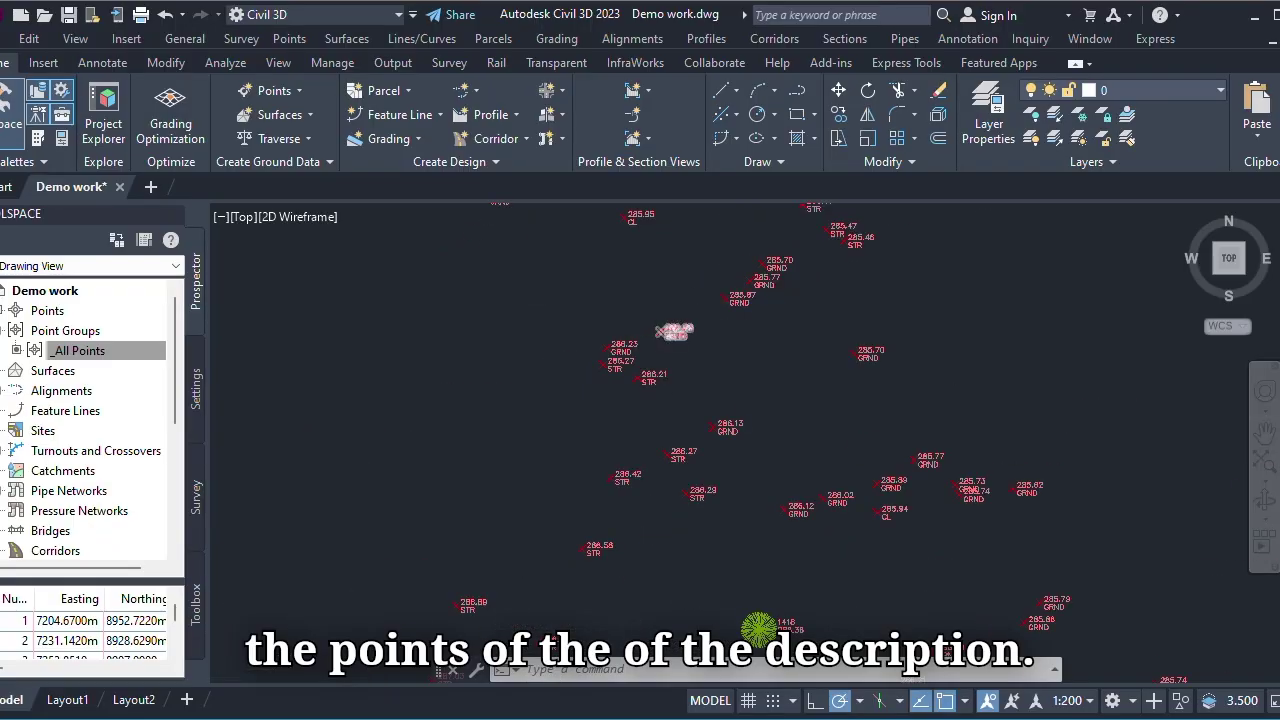
scroll(686, 351, "up", 7)
scroll(686, 351, "down", 5)
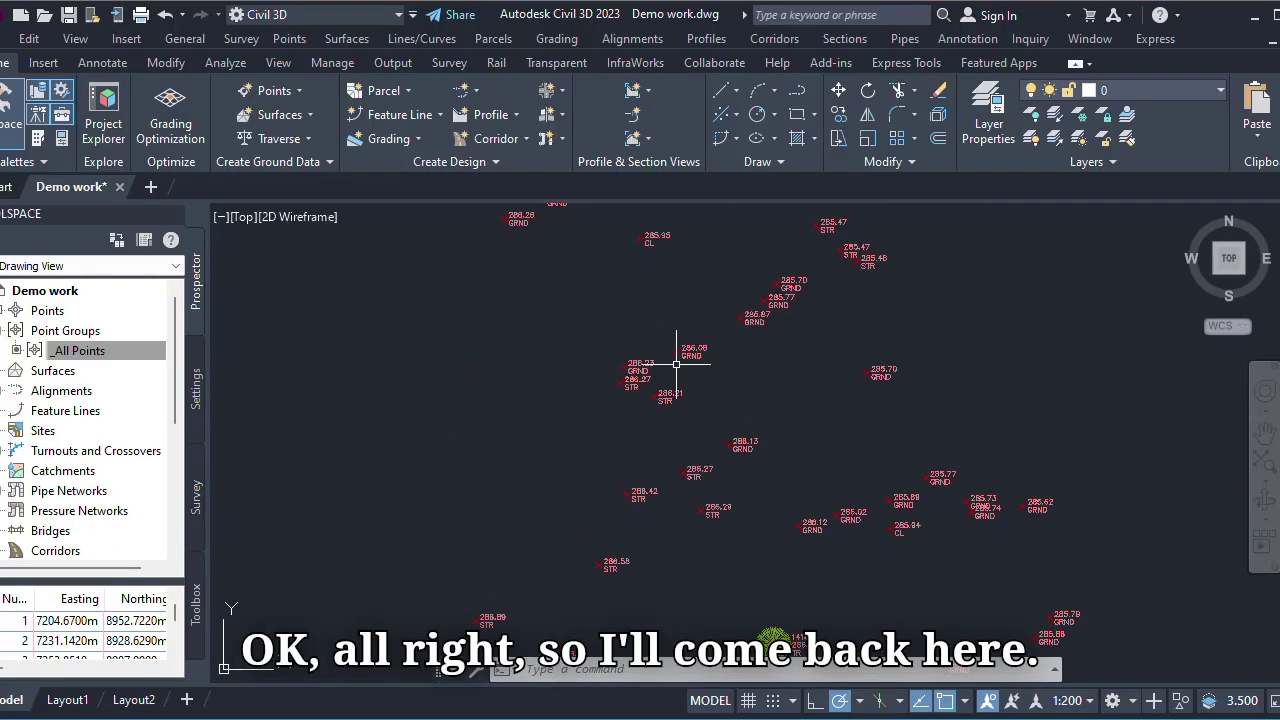
- Set the point label style of the _All Points group to <none>
left_click(77, 351)
right_click(77, 352)
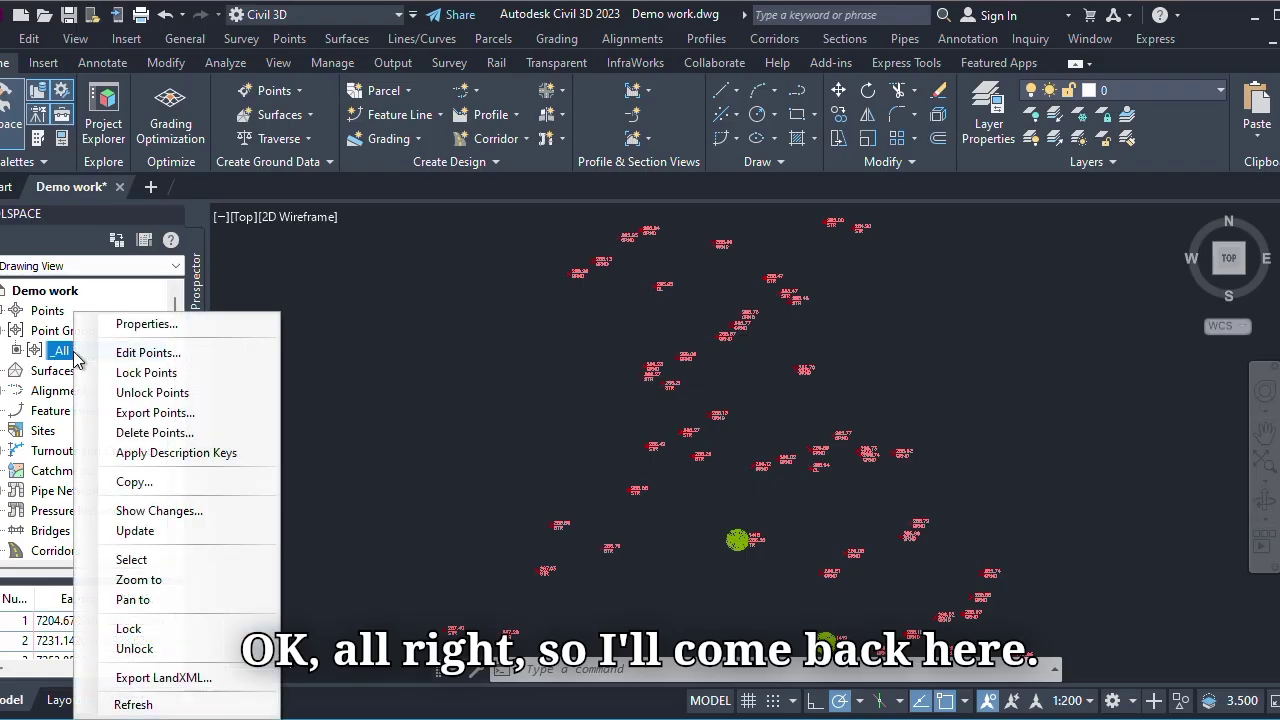
left_click(147, 323)
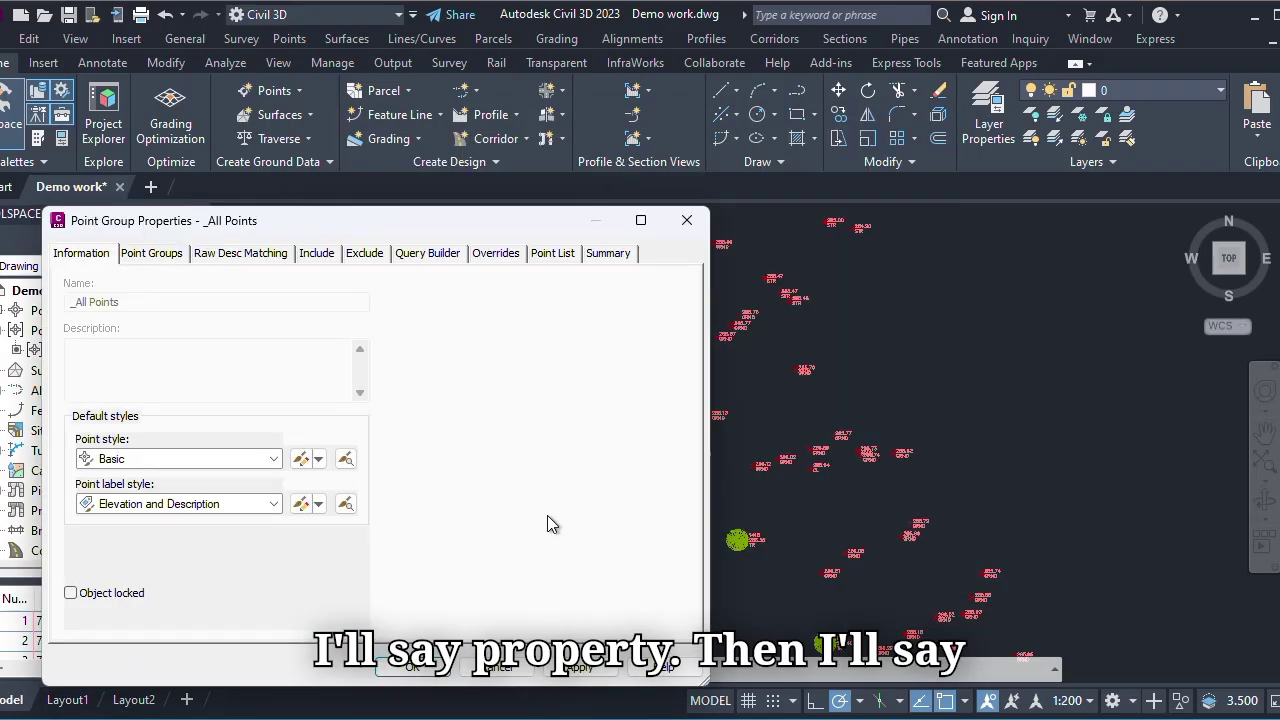
left_click(229, 505)
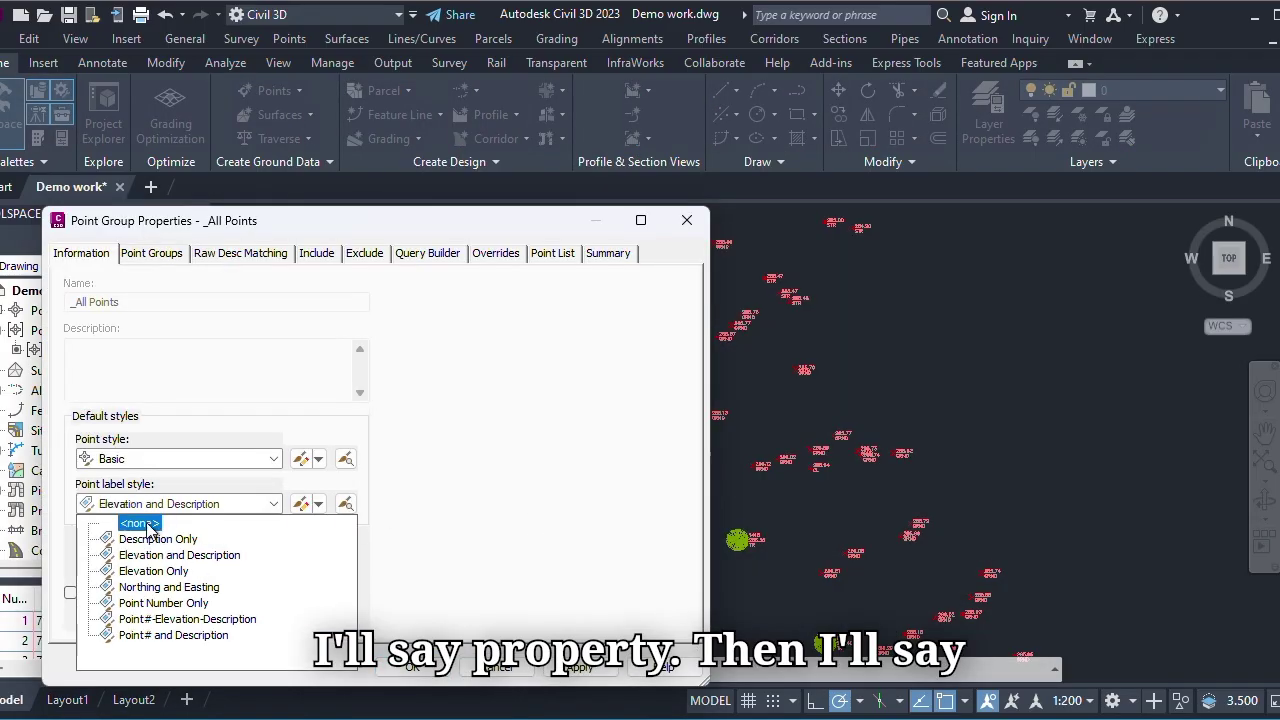
left_click(150, 530)
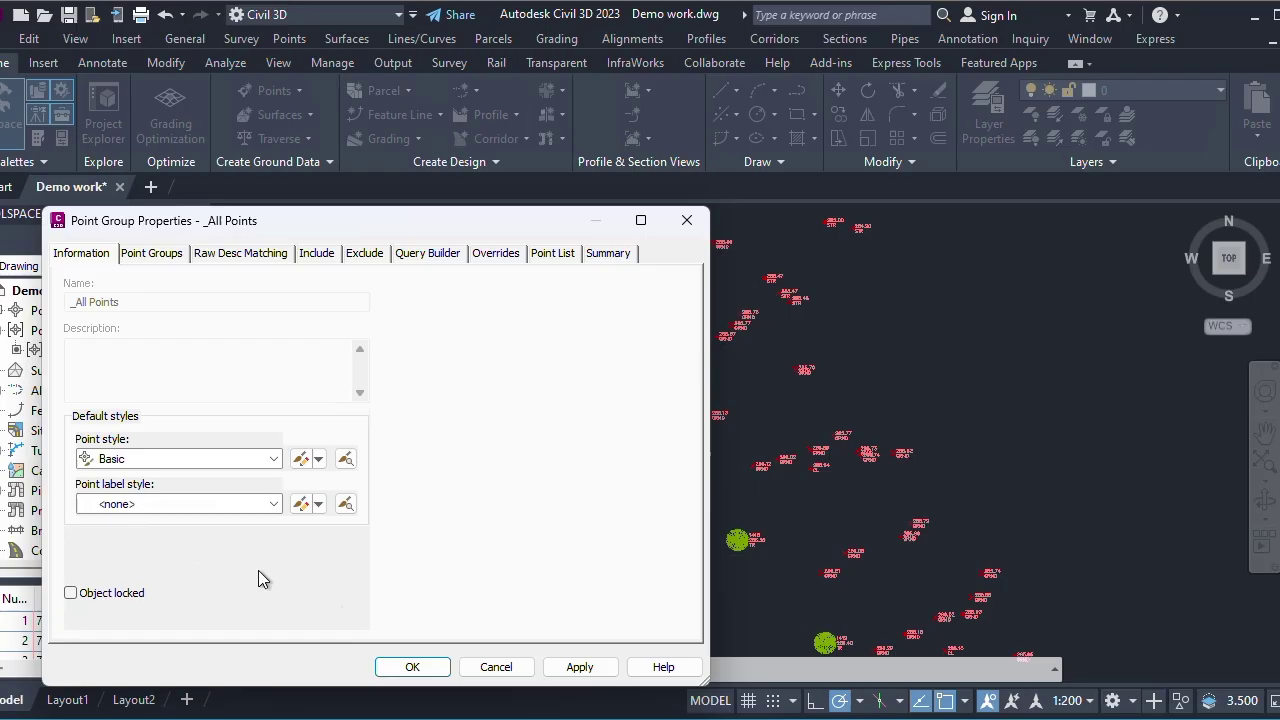
left_click(420, 670)
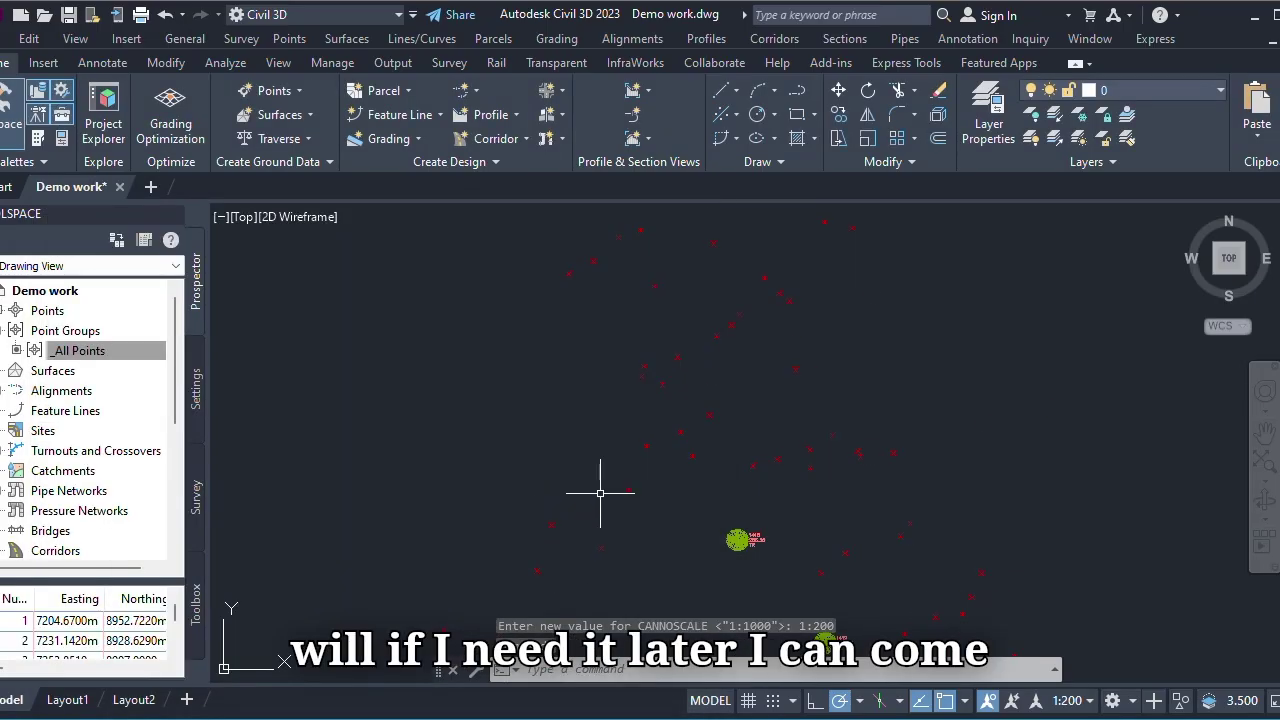
- Examine the distribution of the unlabeled points along the northern survey route and its stream crossing
scroll(629, 447, "down", 3)
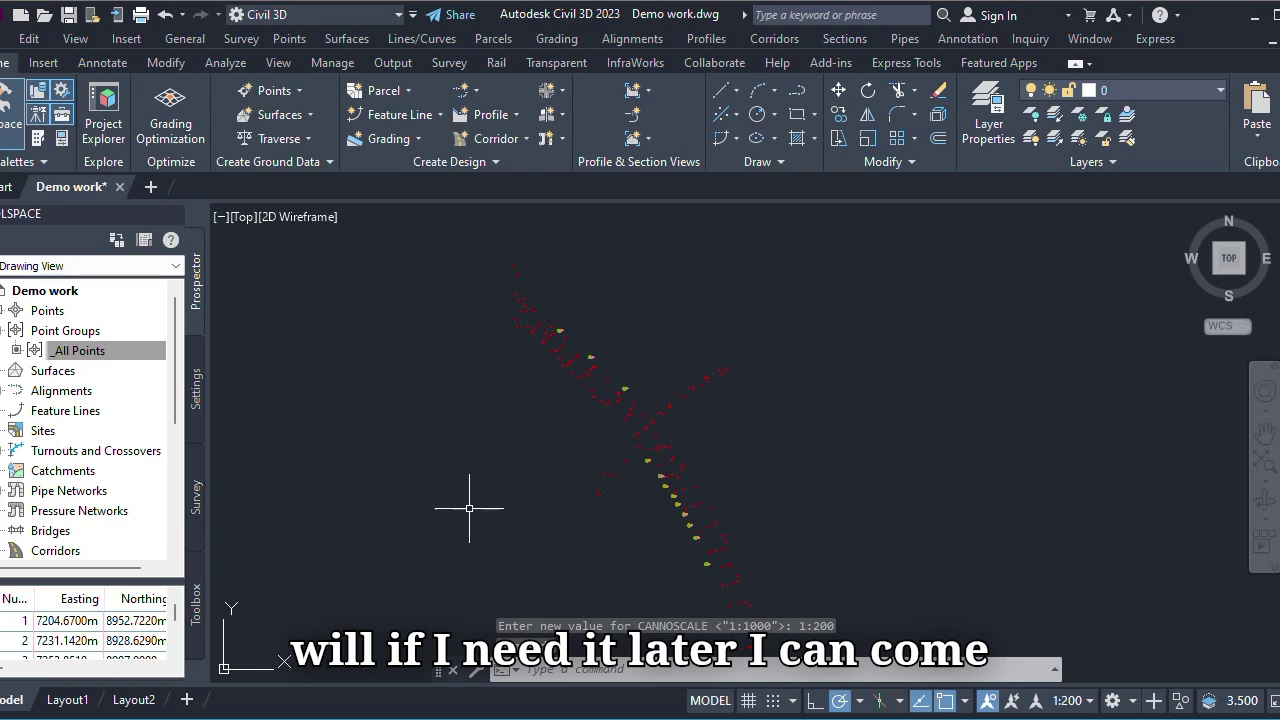
scroll(615, 450, "down", 2)
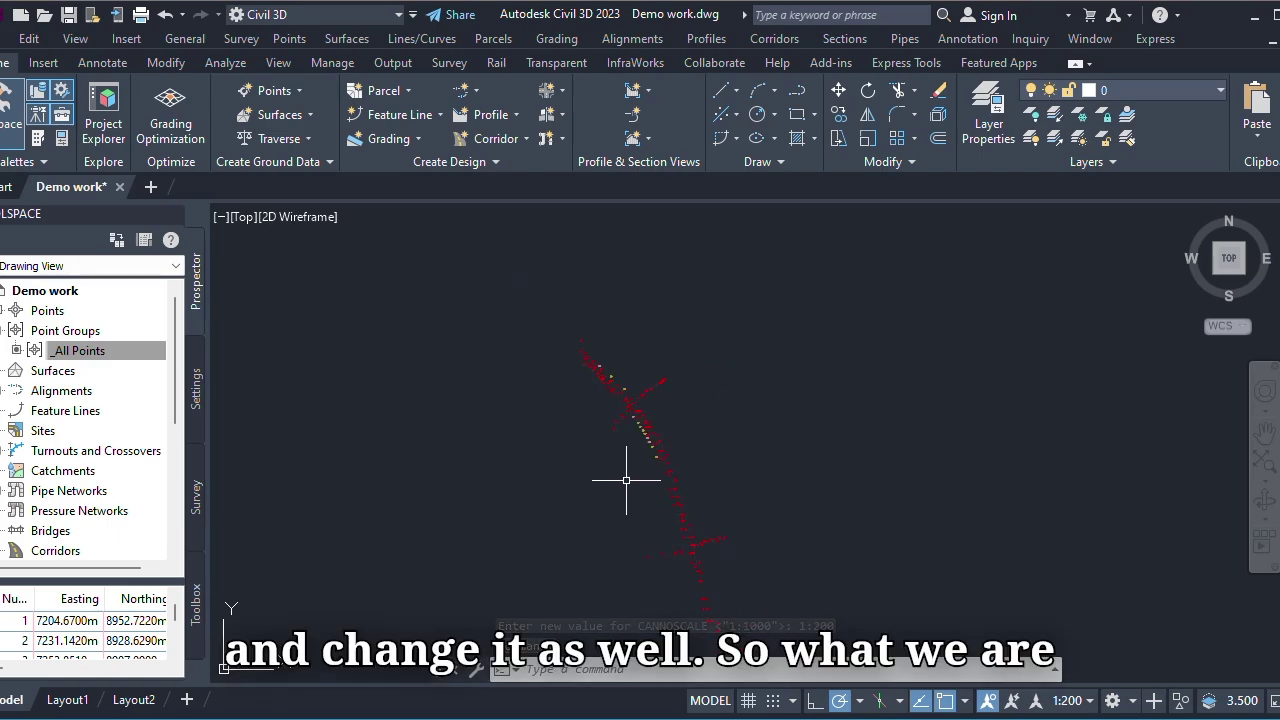
scroll(606, 403, "up", 5)
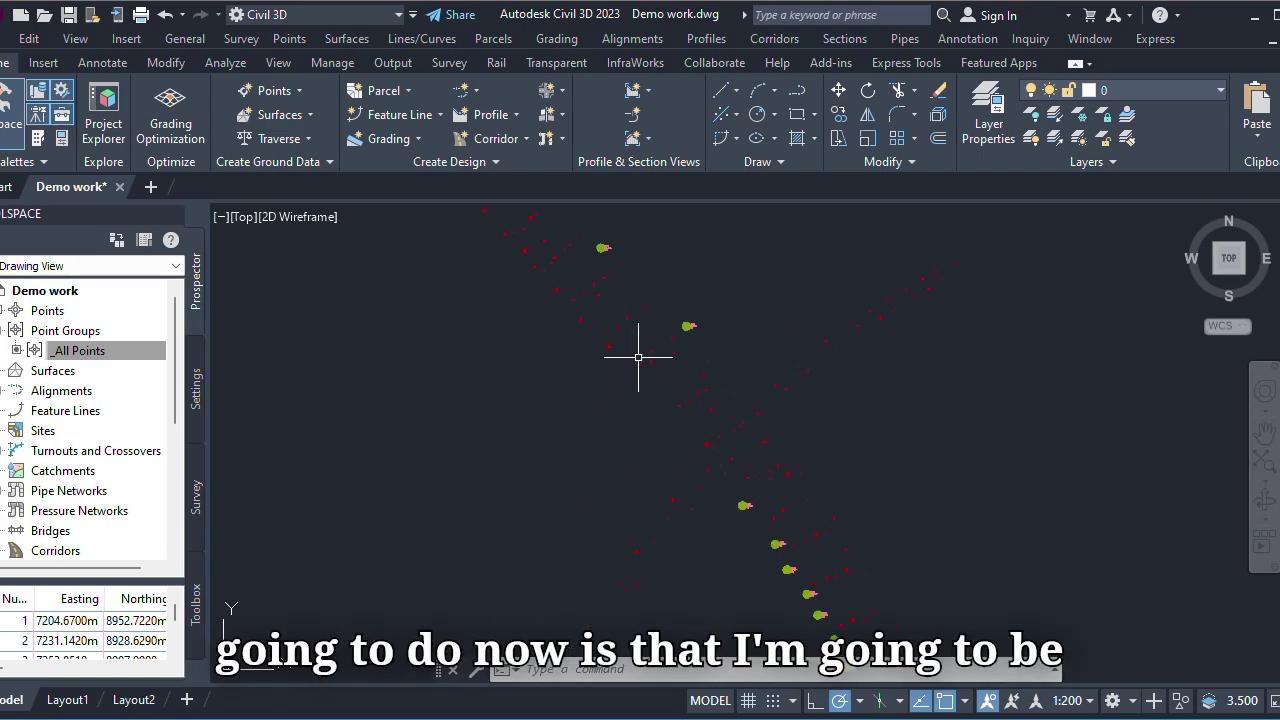
scroll(600, 405, "down", 3)
scroll(520, 340, "up", 4)
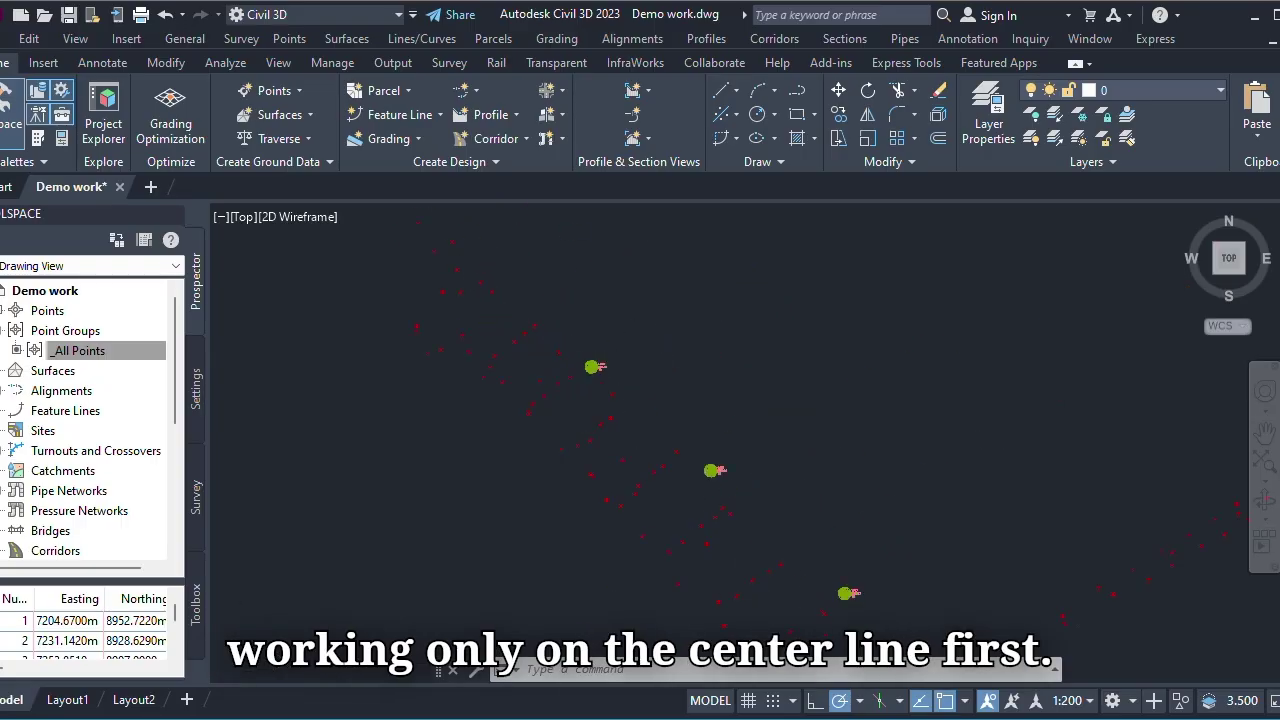
scroll(549, 403, "down", 3)
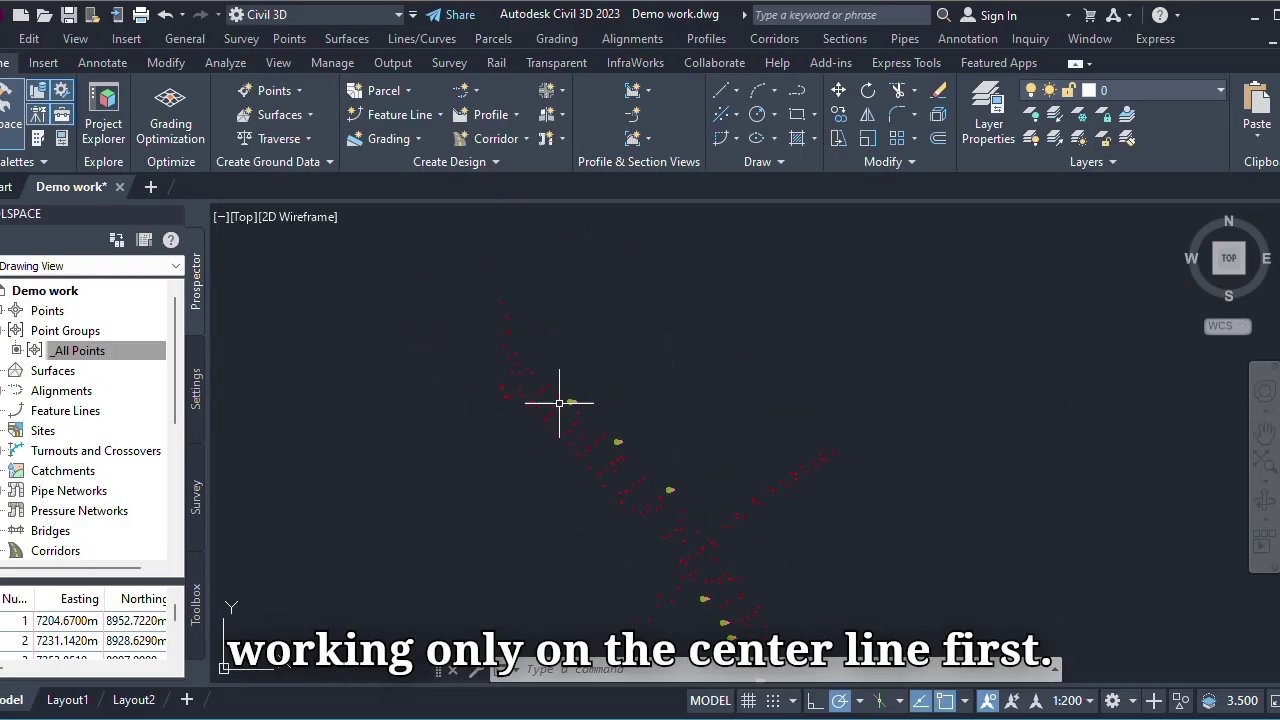
- Create a new point group named CL for the center line points
left_click(63, 351)
right_click(80, 337)
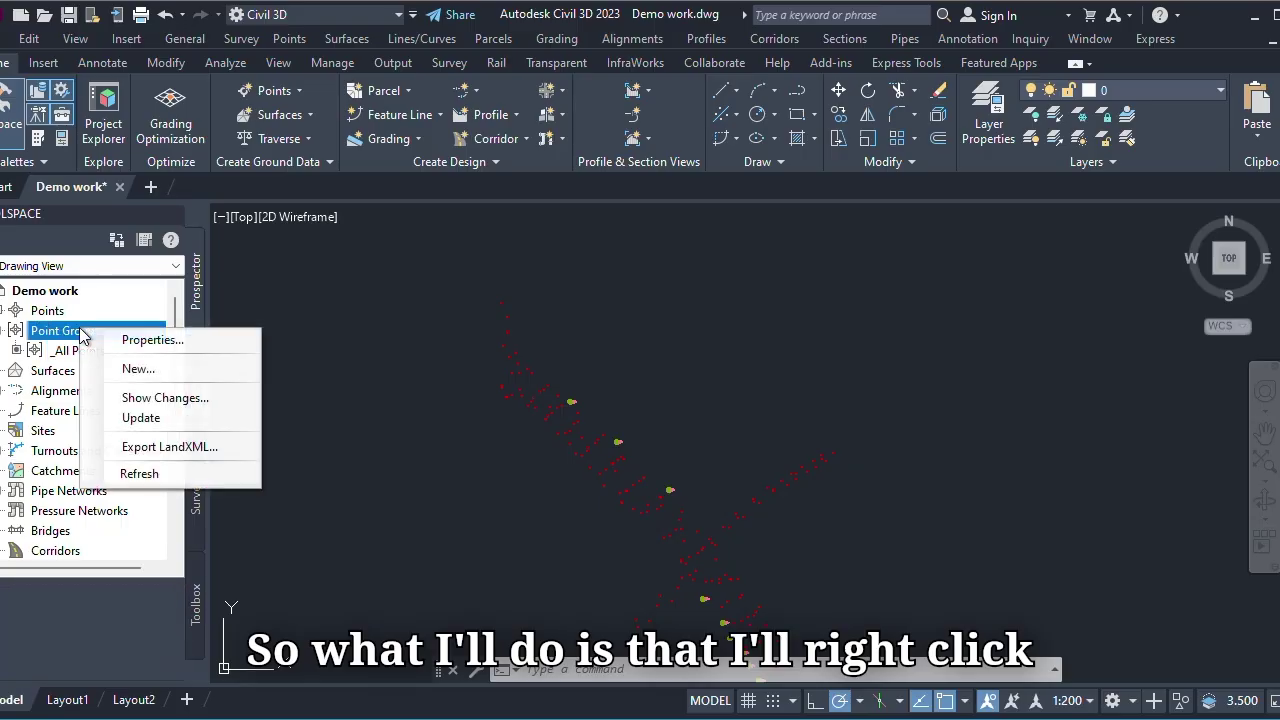
left_click(158, 368)
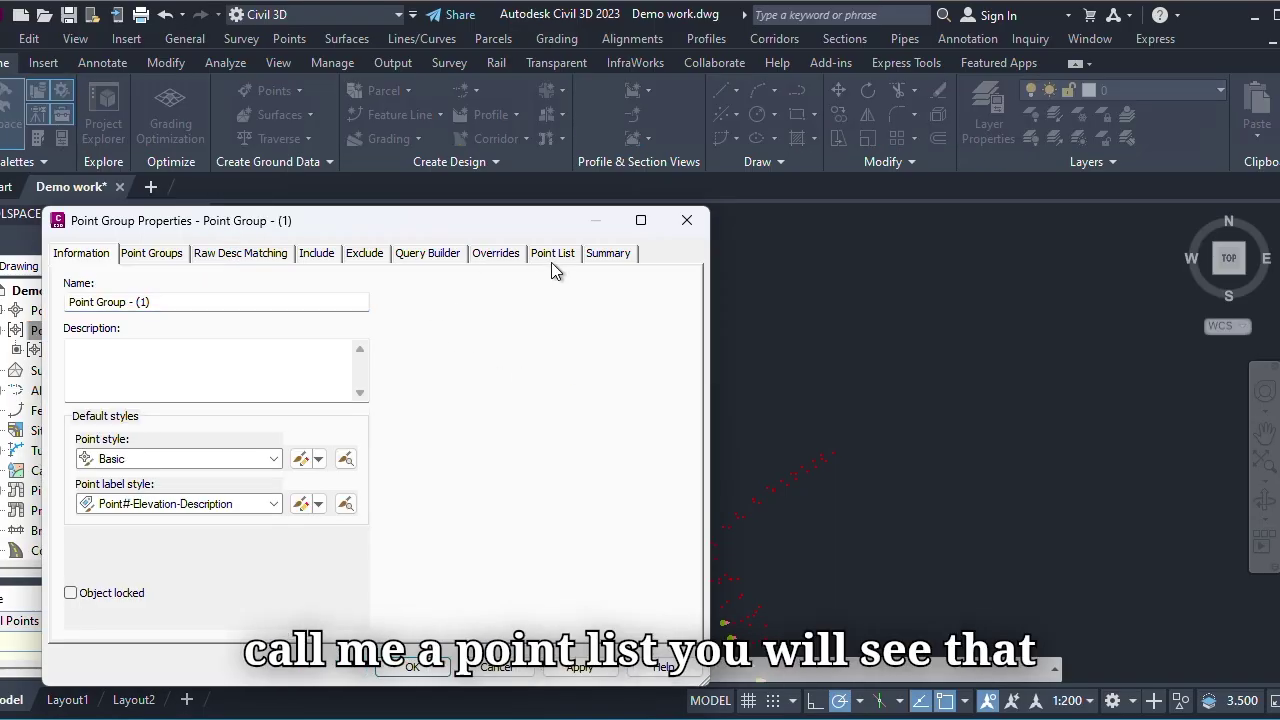
left_click(553, 255)
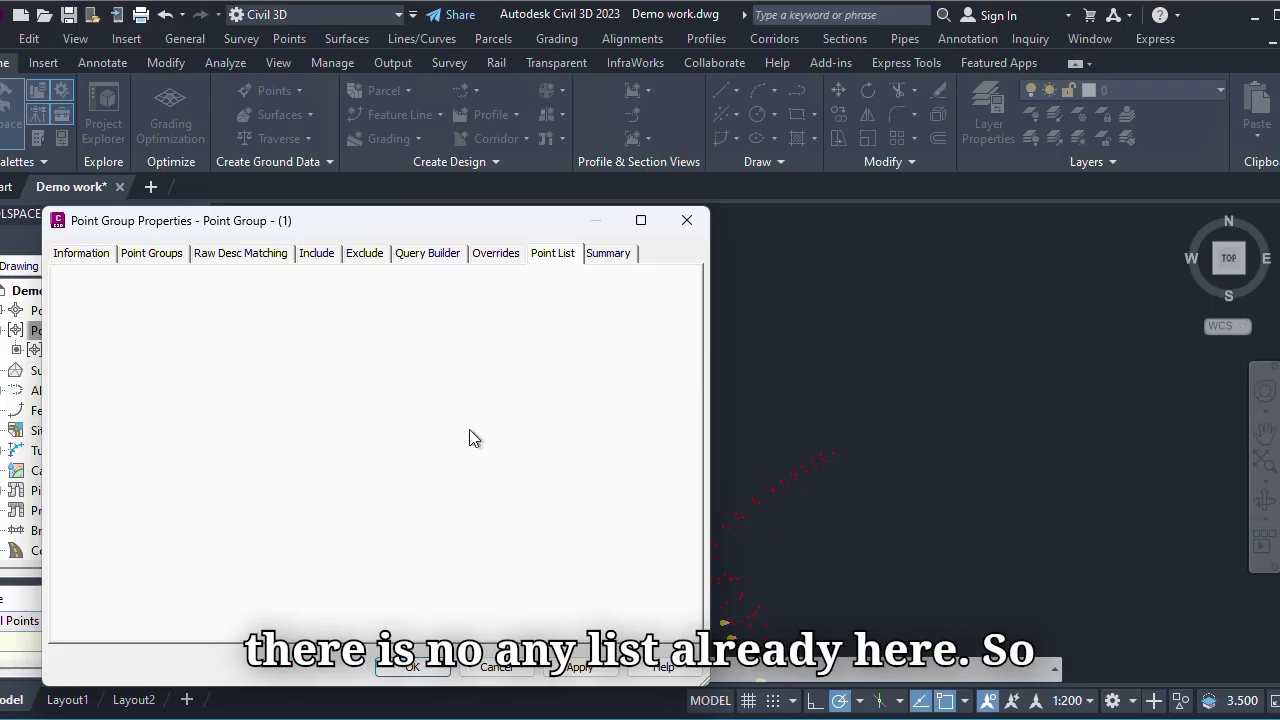
left_click(81, 253)
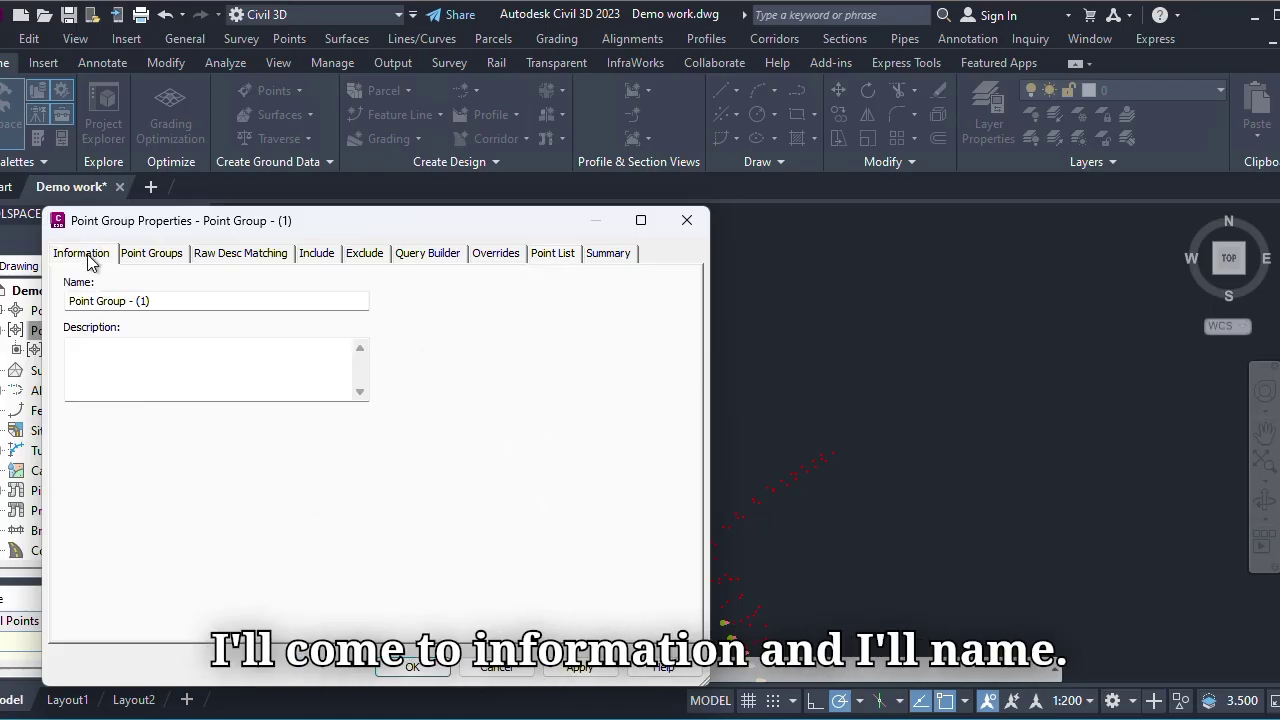
left_click(217, 306)
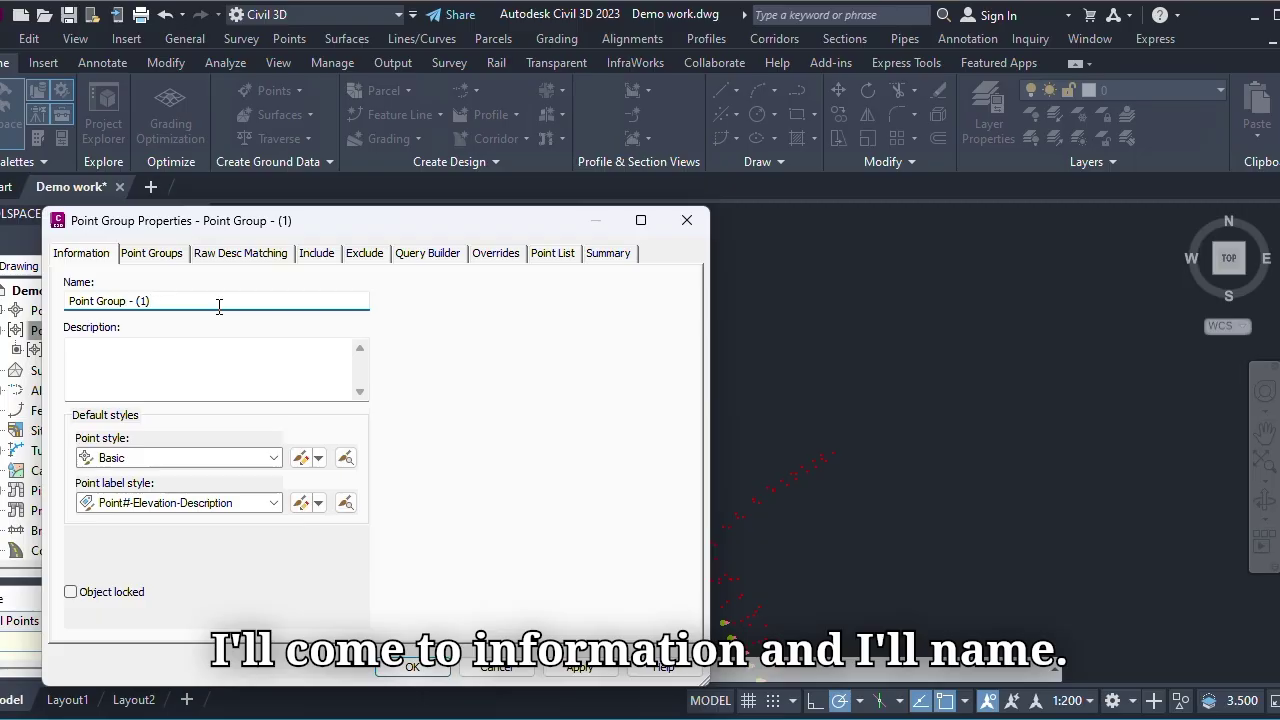
left_click_drag(219, 306, 60, 318)
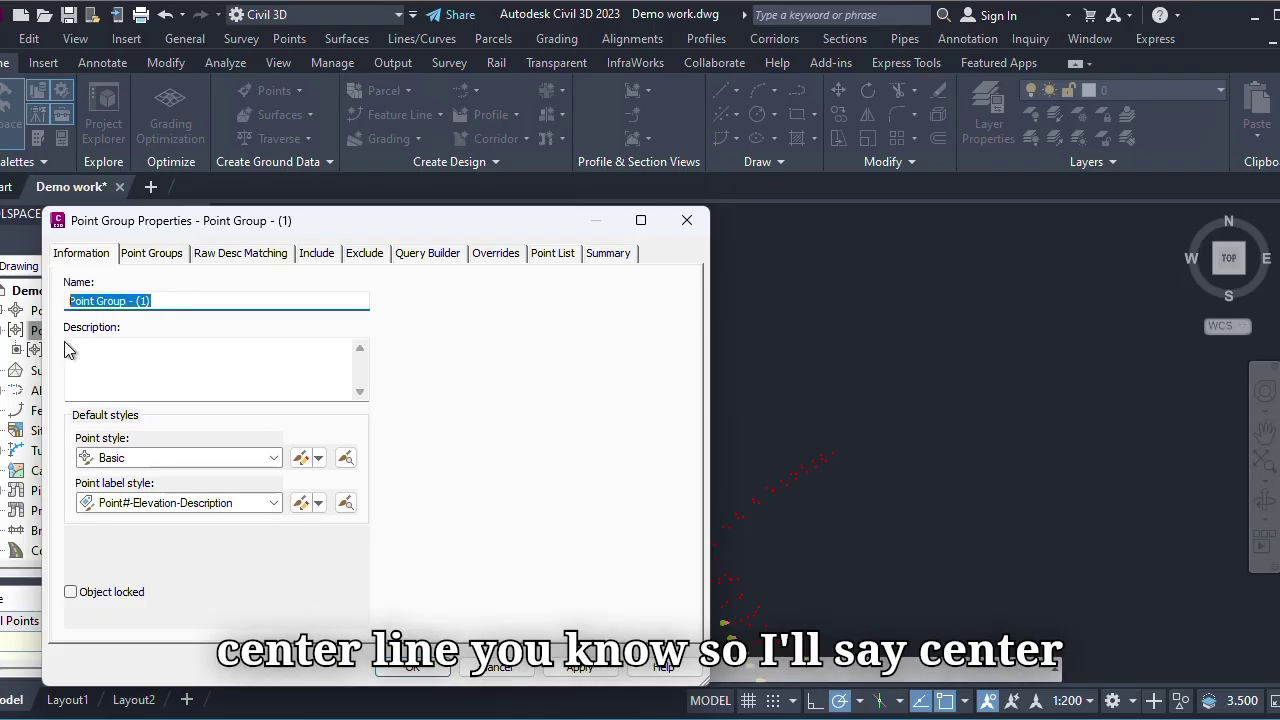
type("CL")
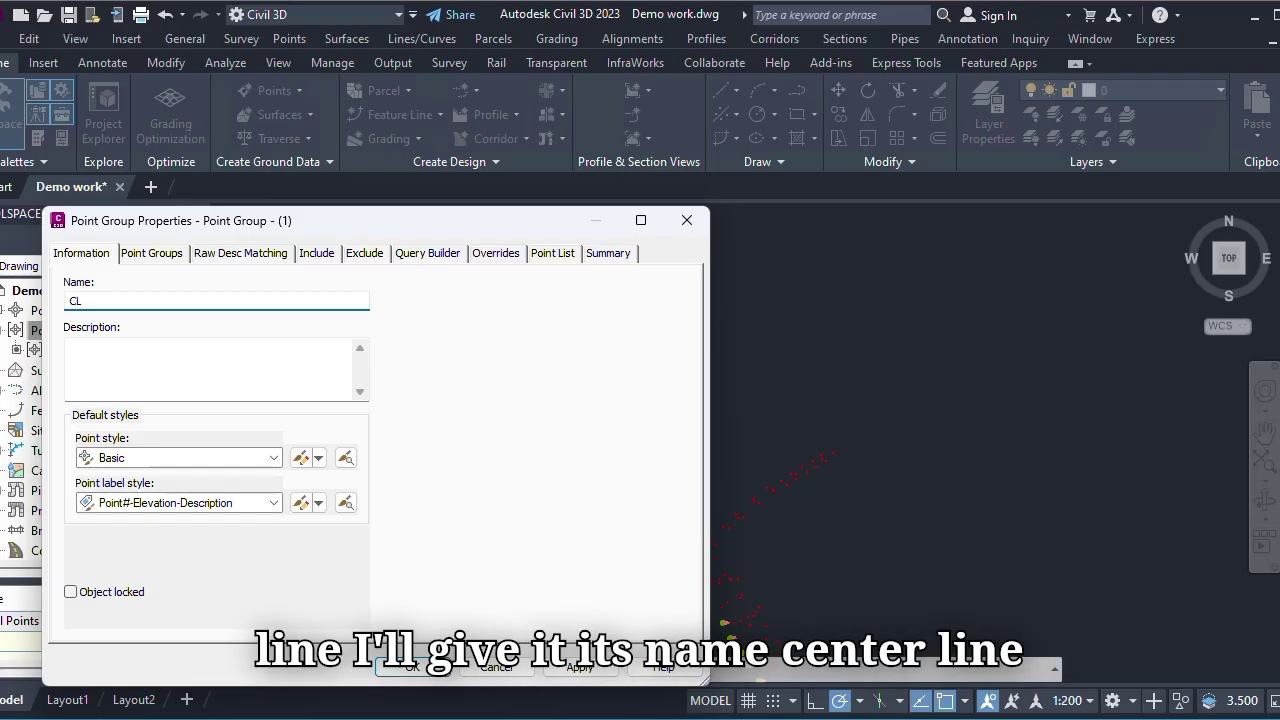
- Include the points whose raw description matches CL in the group and apply the filter
left_click(316, 253)
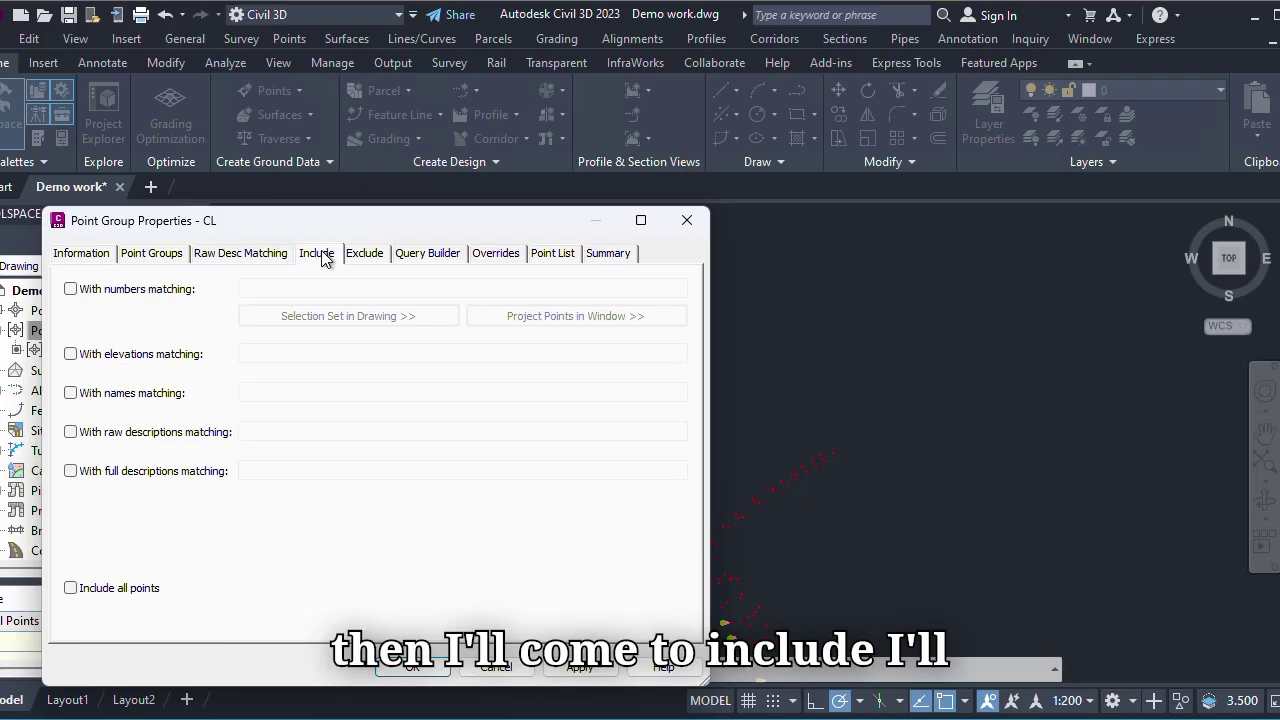
left_click(70, 433)
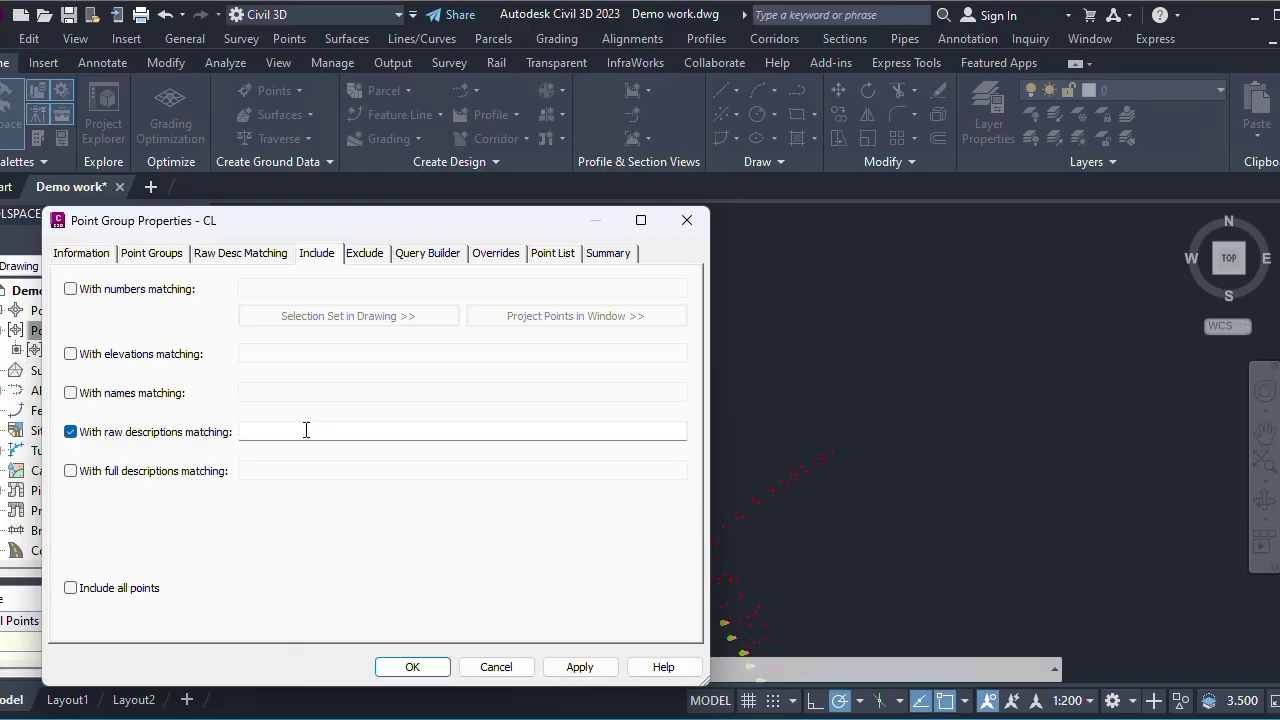
left_click(366, 434)
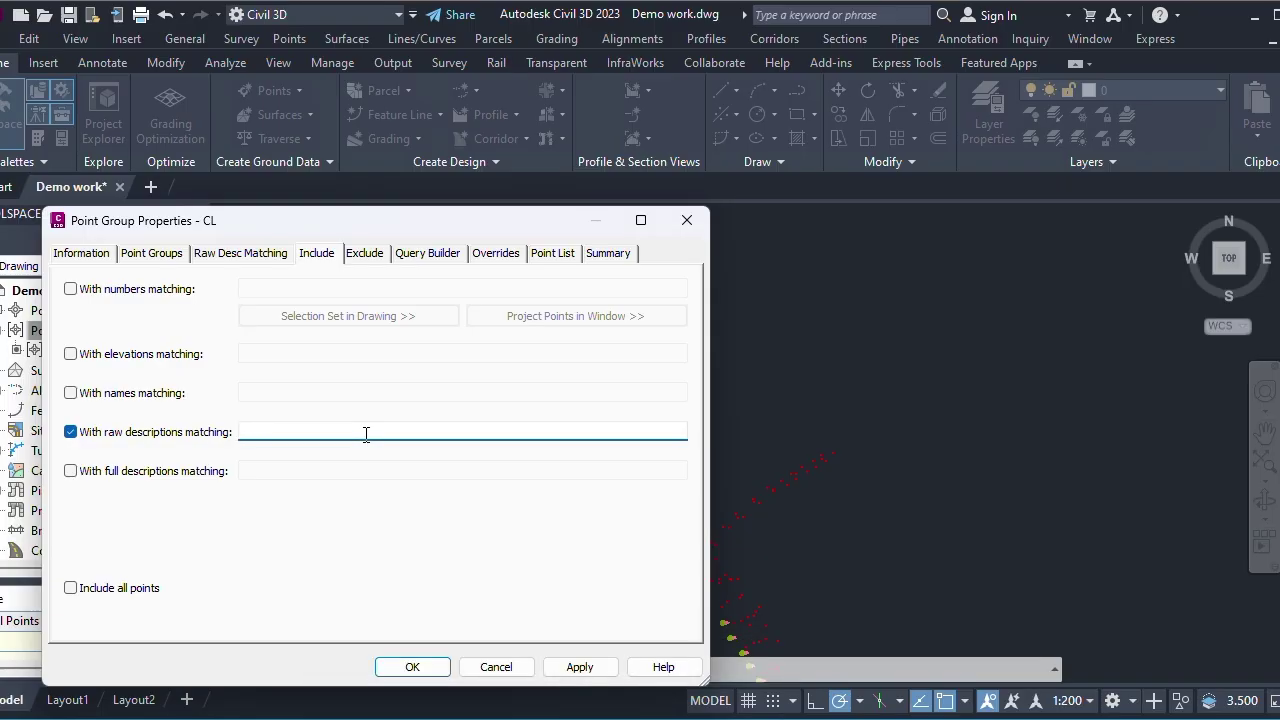
left_click(565, 666)
- Check the CL group's point list through to its end and accept the point group's properties
left_click(550, 254)
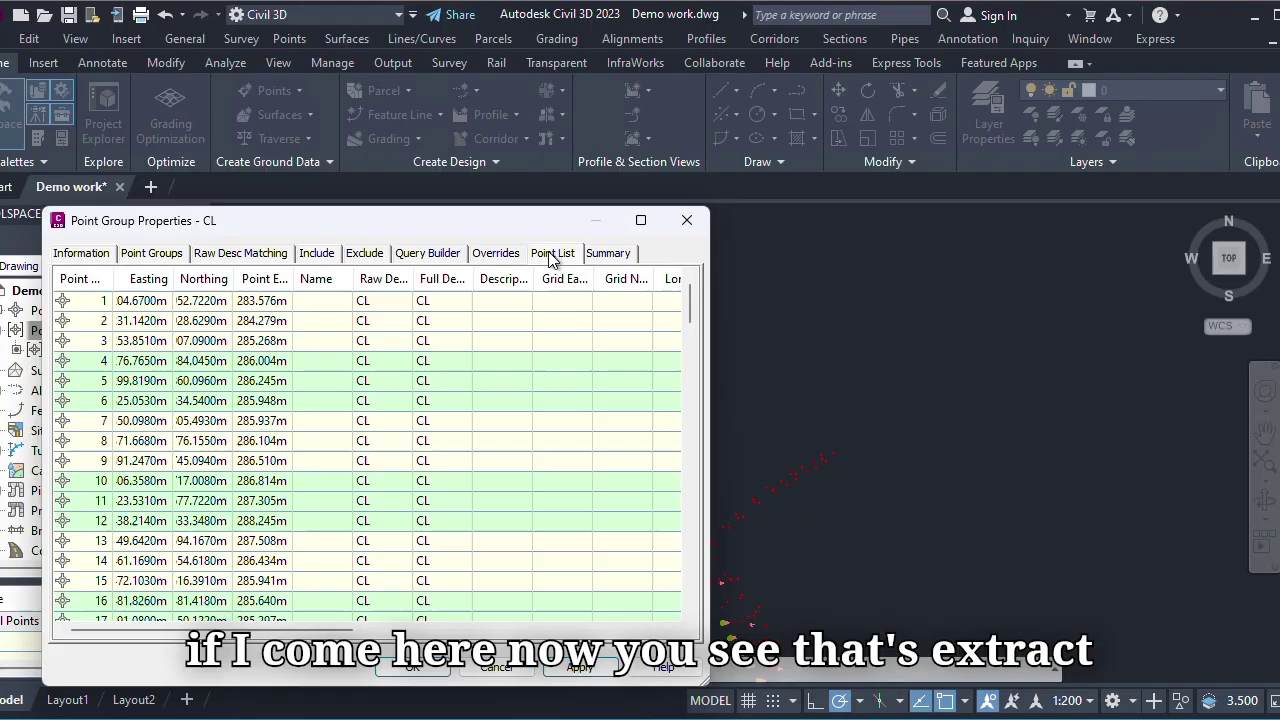
scroll(355, 428, "down", 20)
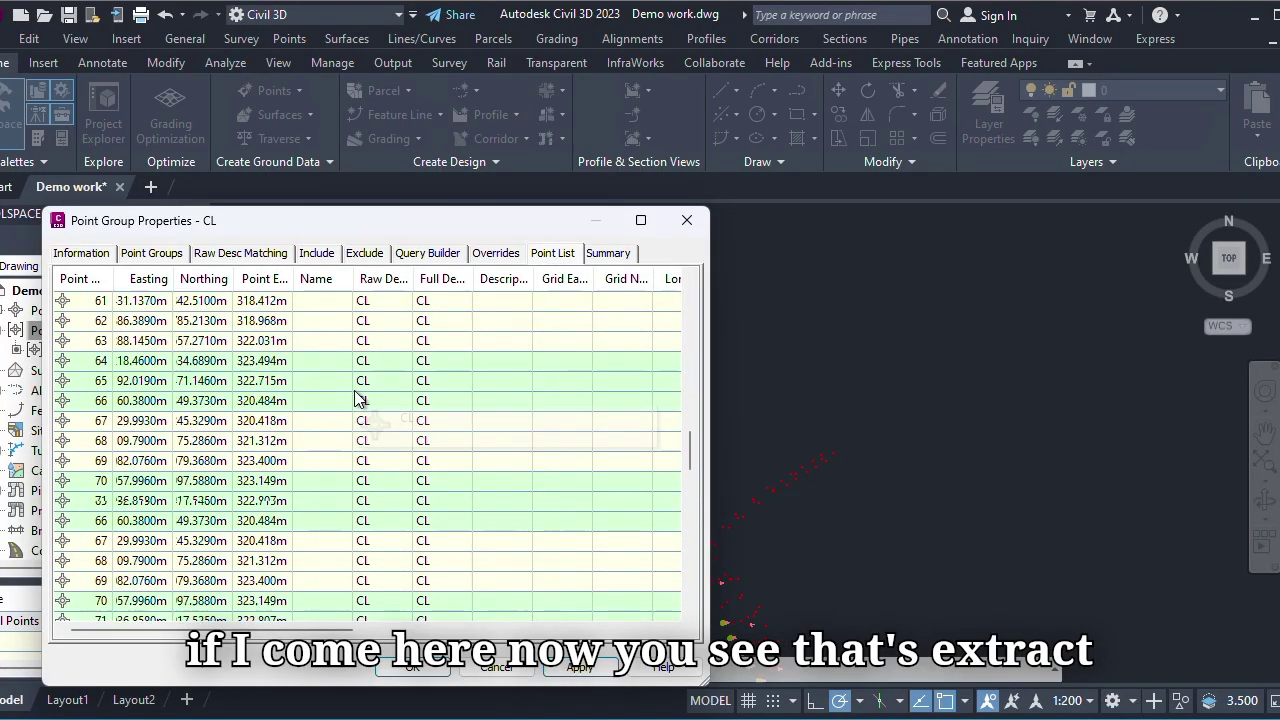
scroll(360, 422, "down", 11)
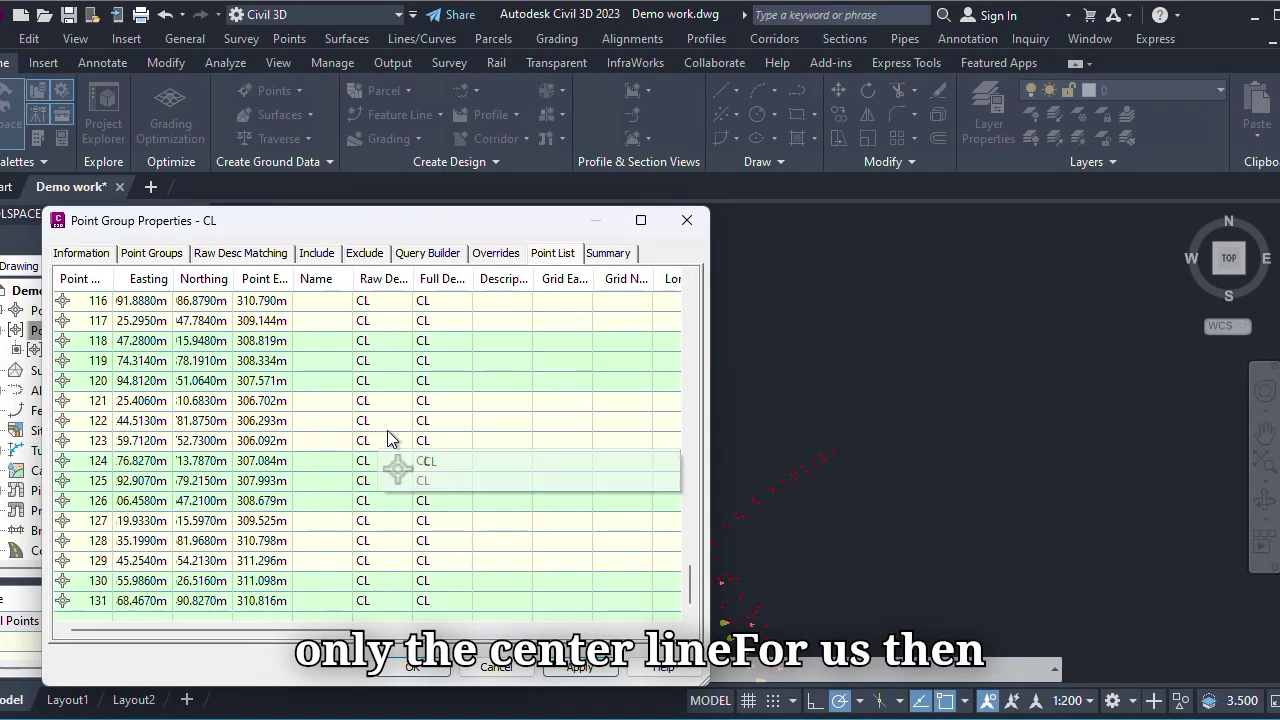
left_click(580, 667)
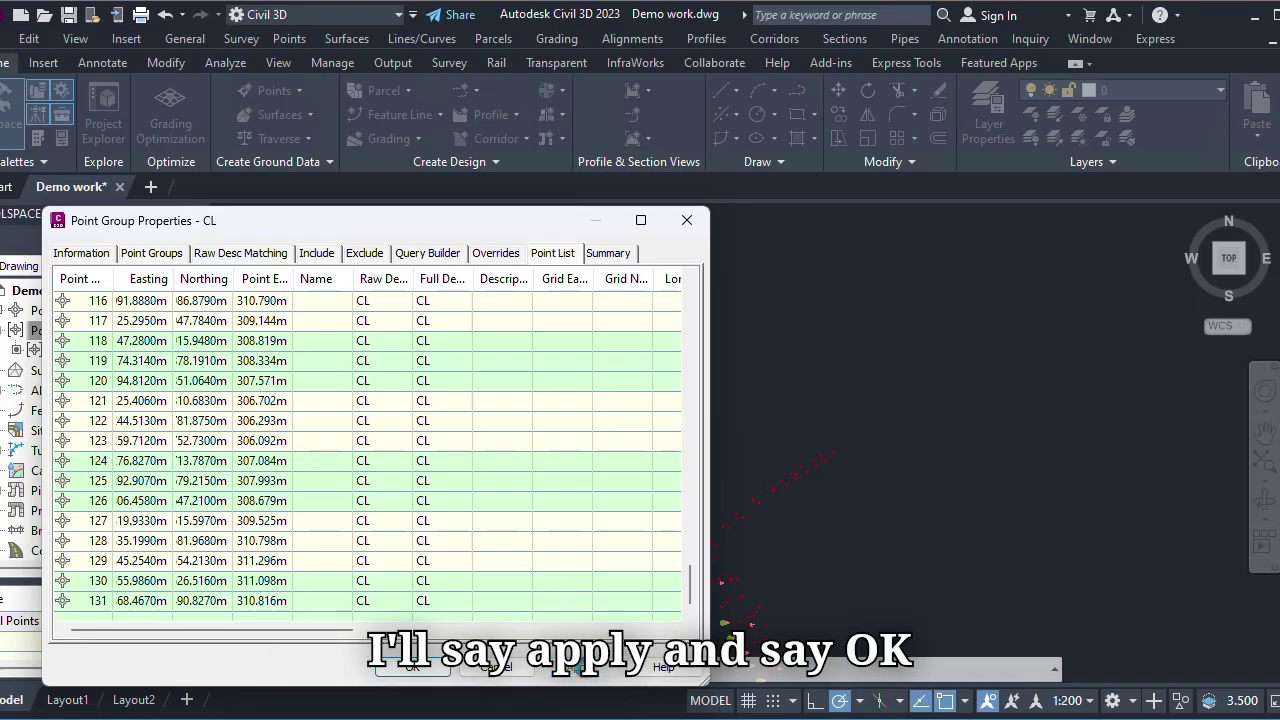
left_click(412, 667)
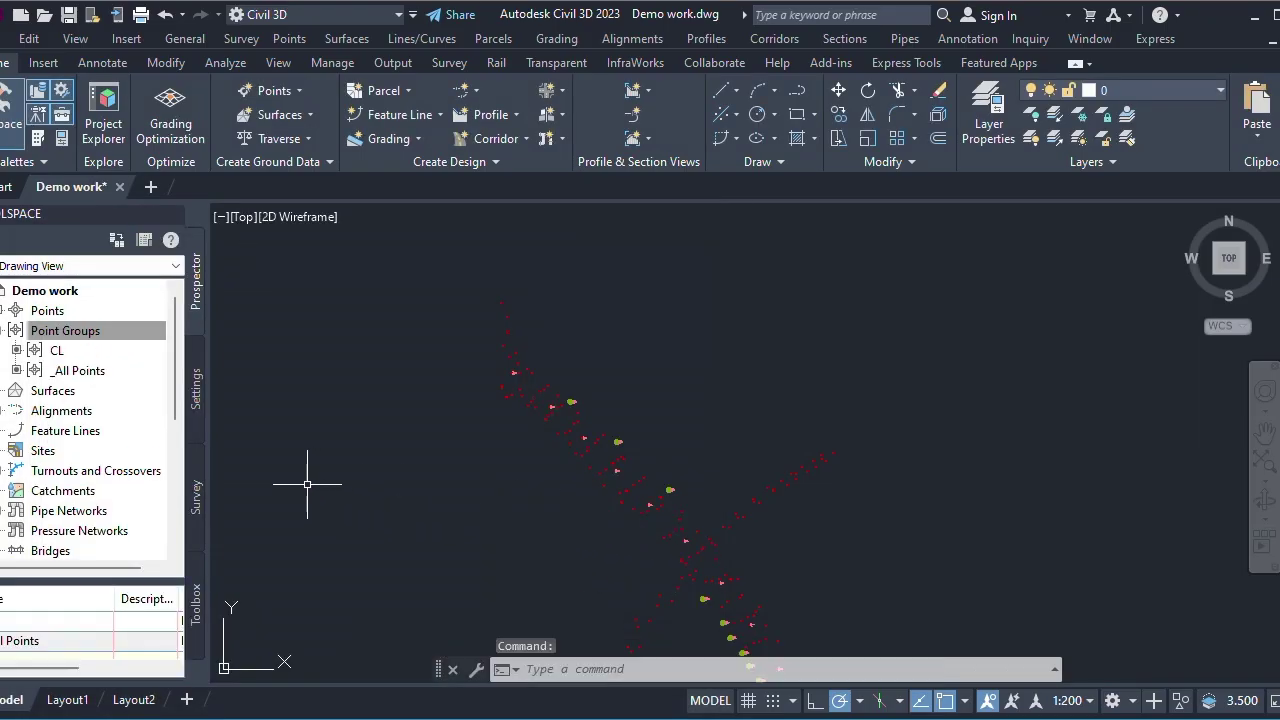
- Select all points of the CL point group in the drawing
left_click(45, 349)
left_click(55, 369)
left_click(57, 352)
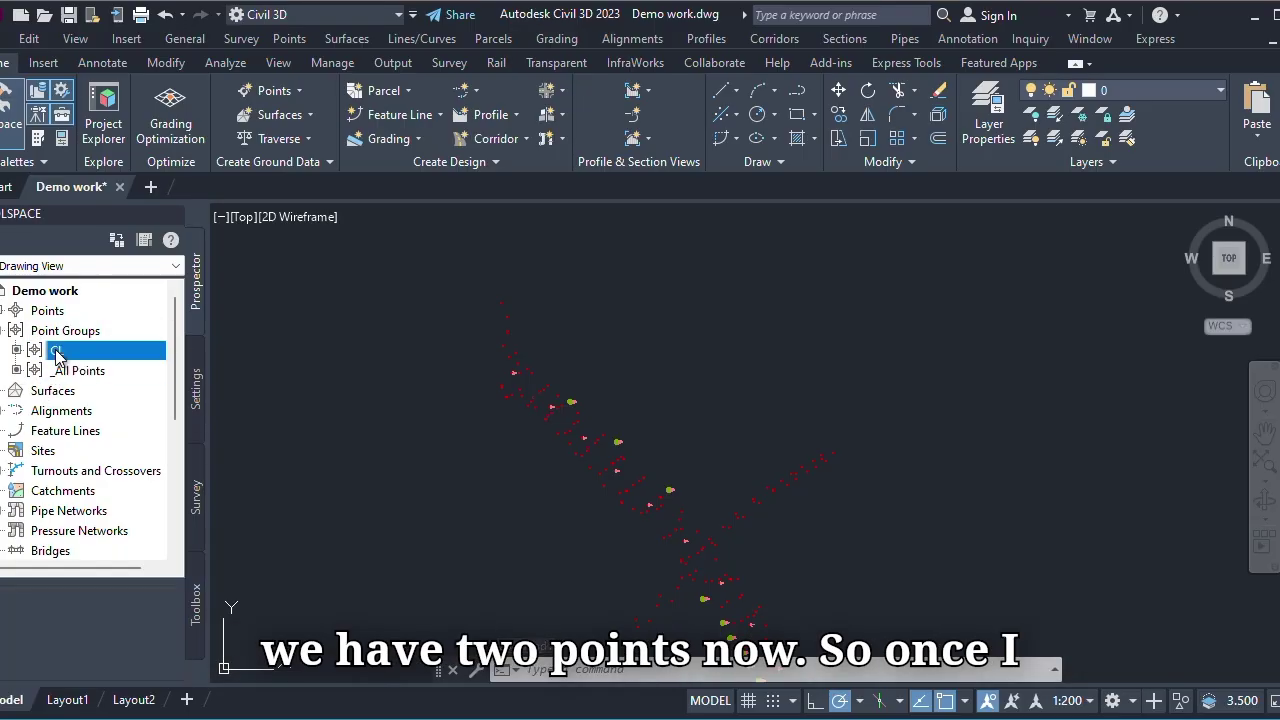
right_click(57, 352)
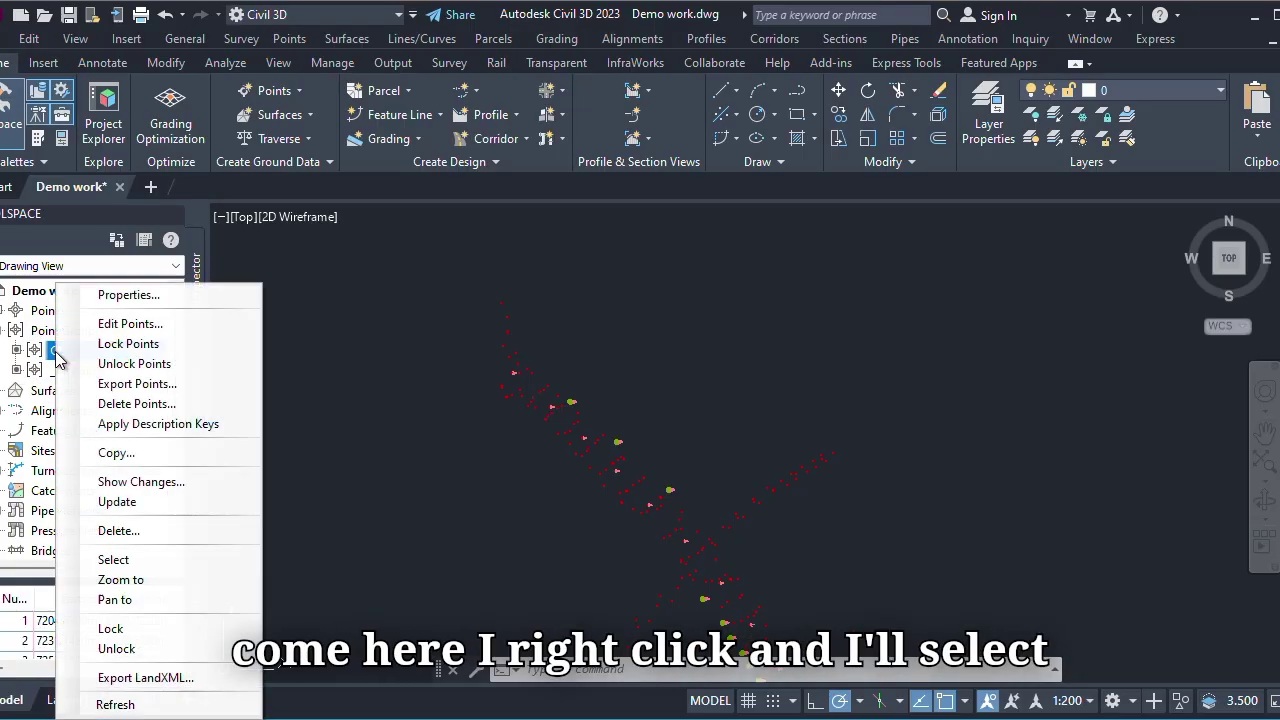
left_click(113, 559)
- Examine the selected center line points along the route and around the junction where it branches
scroll(697, 500, "down", 3)
scroll(700, 528, "up", 3)
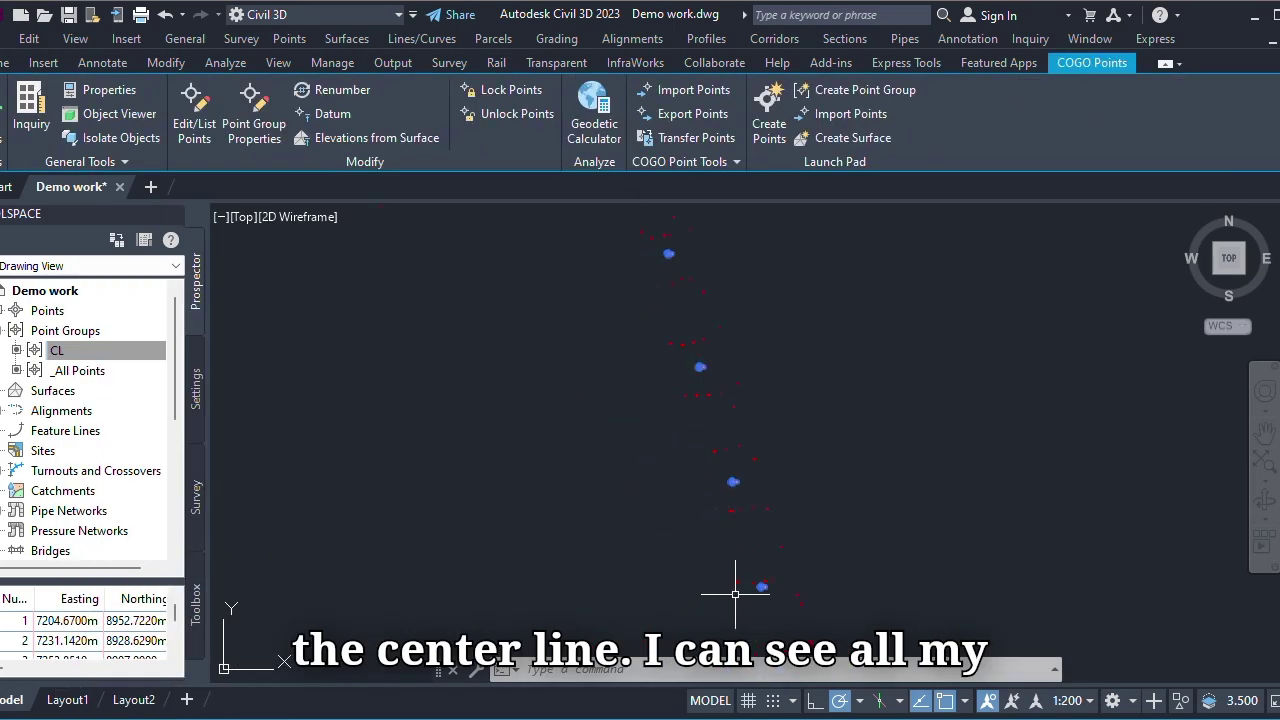
scroll(737, 589, "down", 3)
scroll(743, 491, "up", 3)
scroll(669, 457, "down", 1)
scroll(649, 434, "up", 3)
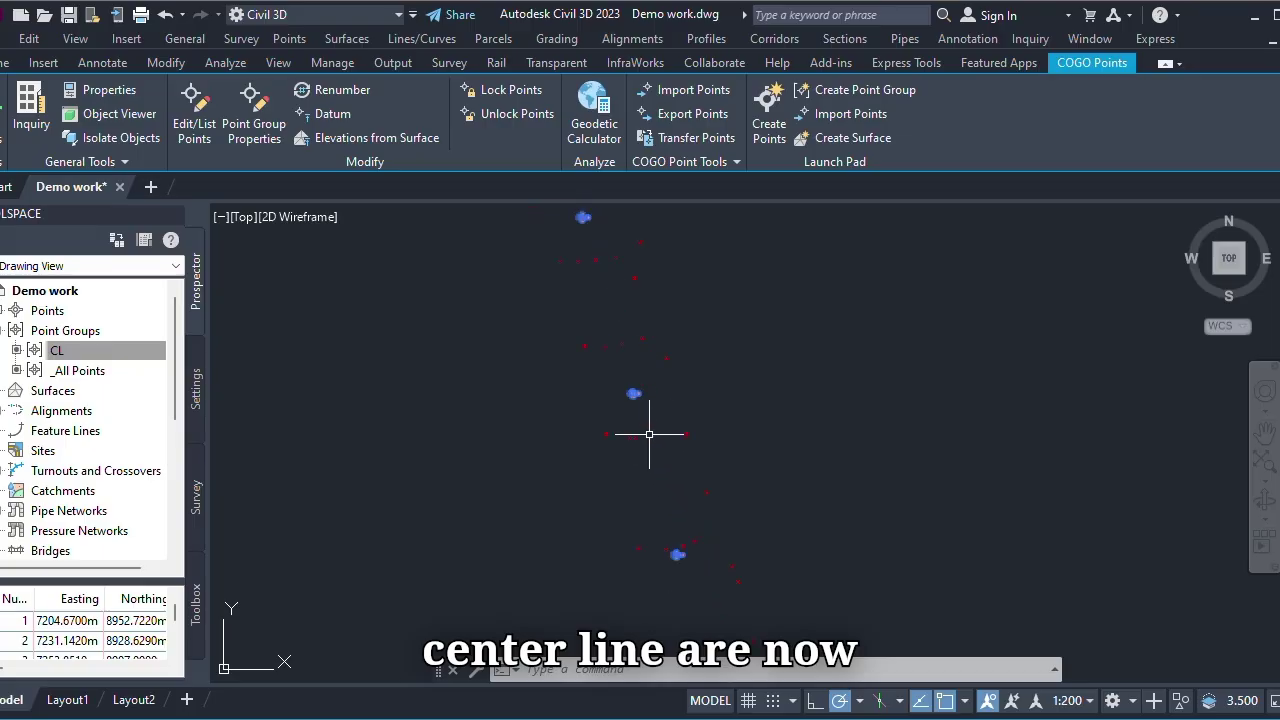
scroll(619, 328, "down", 3)
scroll(486, 366, "up", 3)
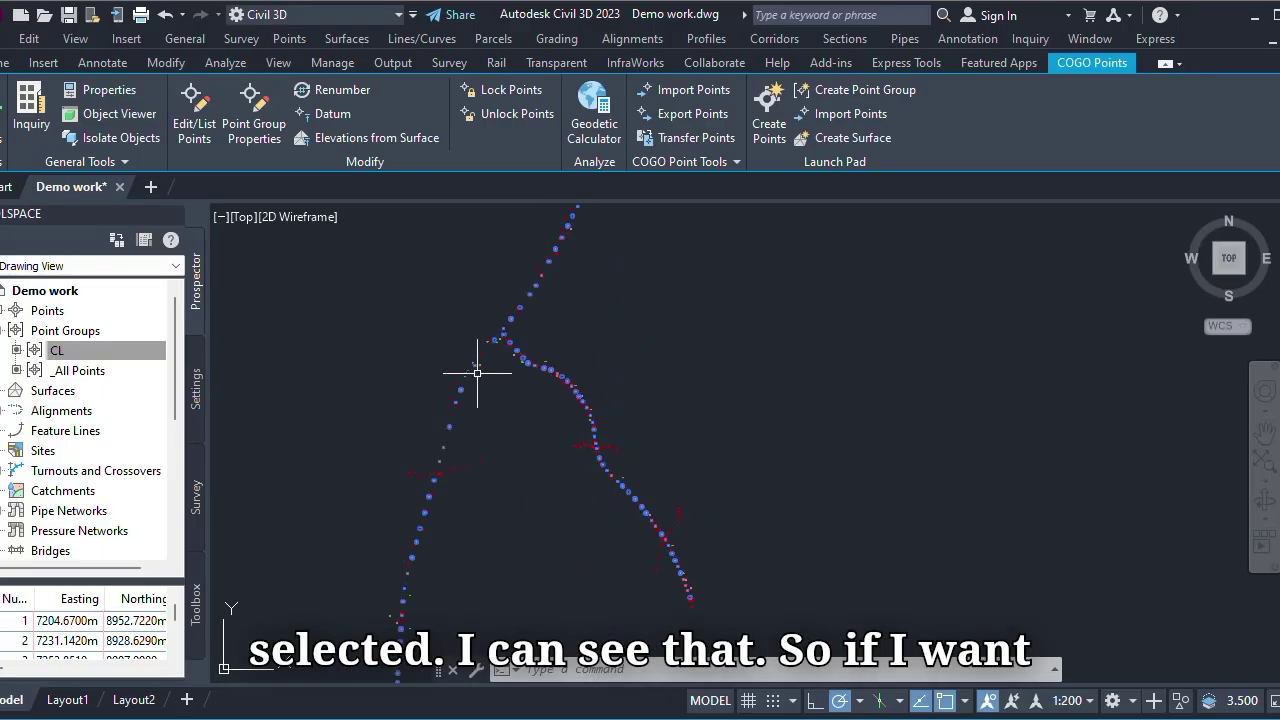
scroll(541, 462, "down", 3)
scroll(530, 396, "up", 2)
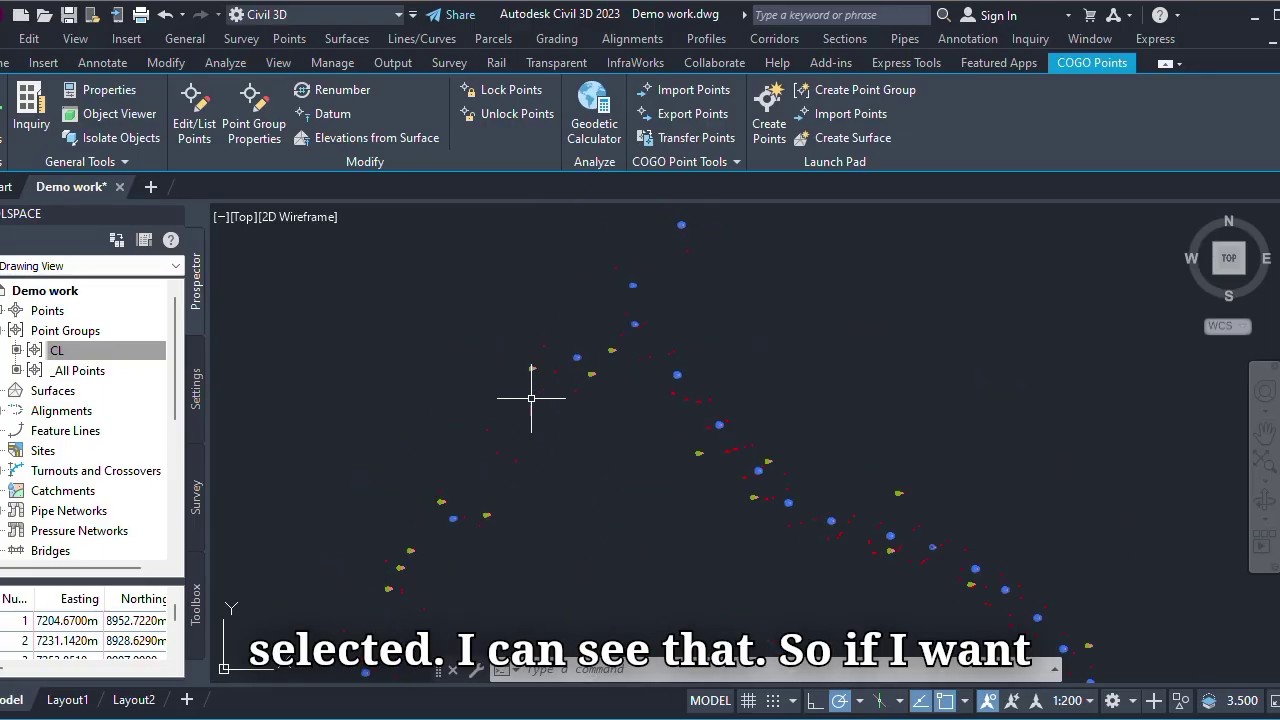
scroll(726, 314, "up", 2)
scroll(803, 329, "down", 1)
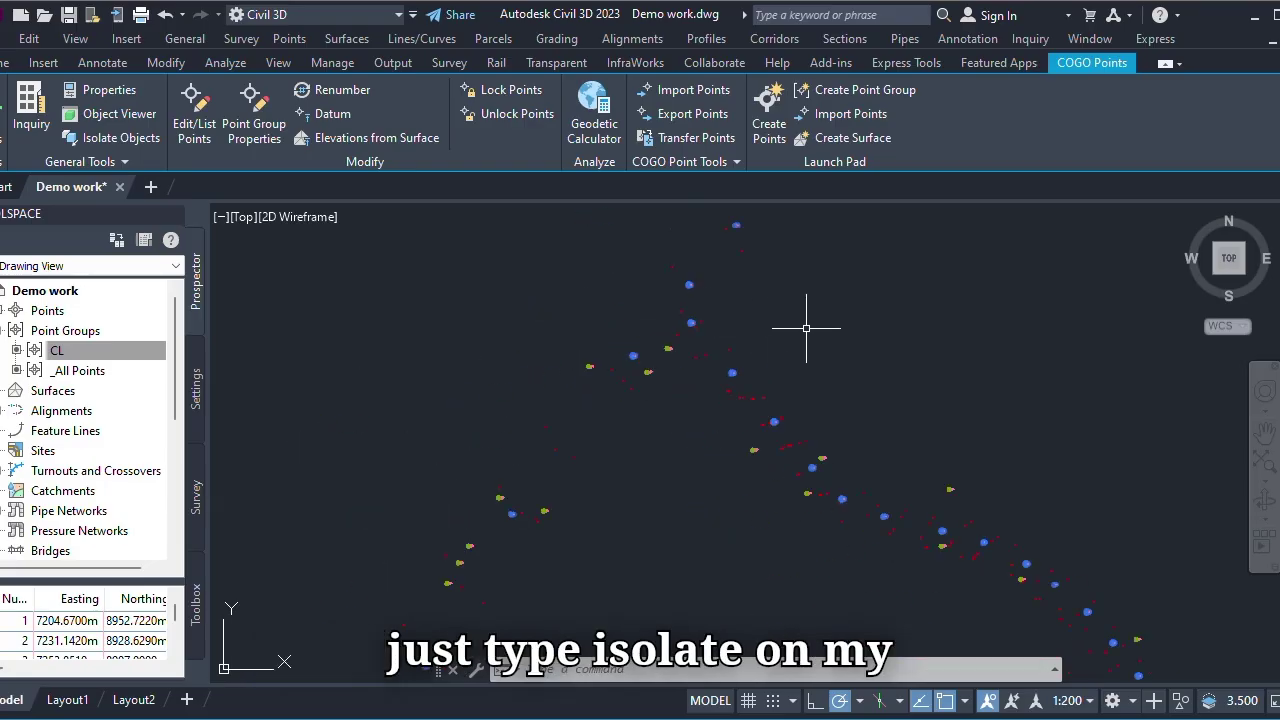
- Isolate the selected CL points in the drawing and look over the whole center line
type("ISOLATE")
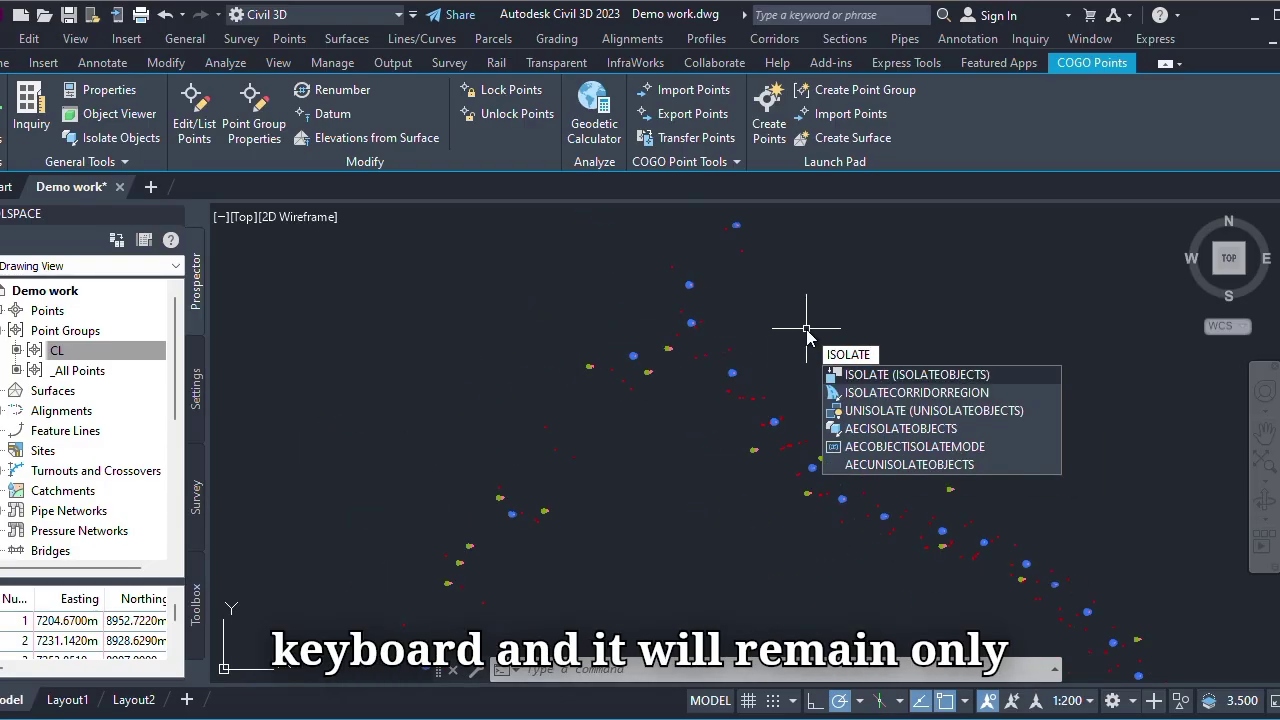
key("Return")
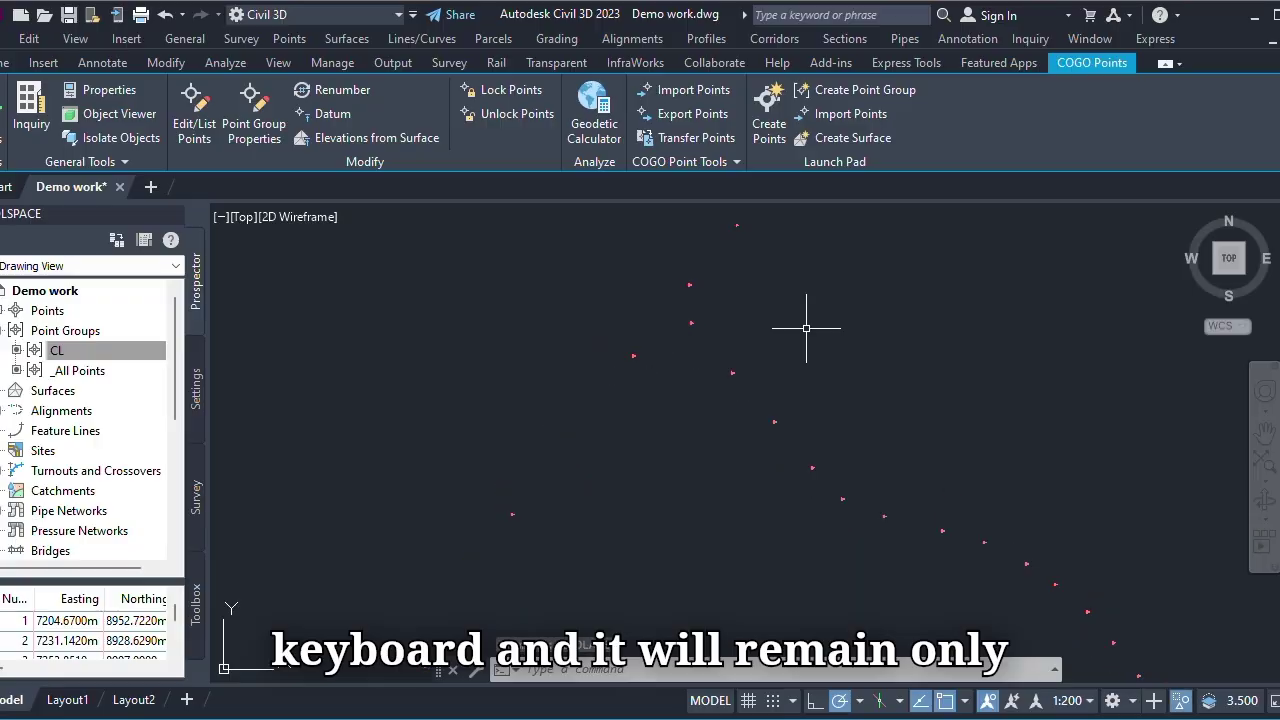
scroll(681, 454, "down", 5)
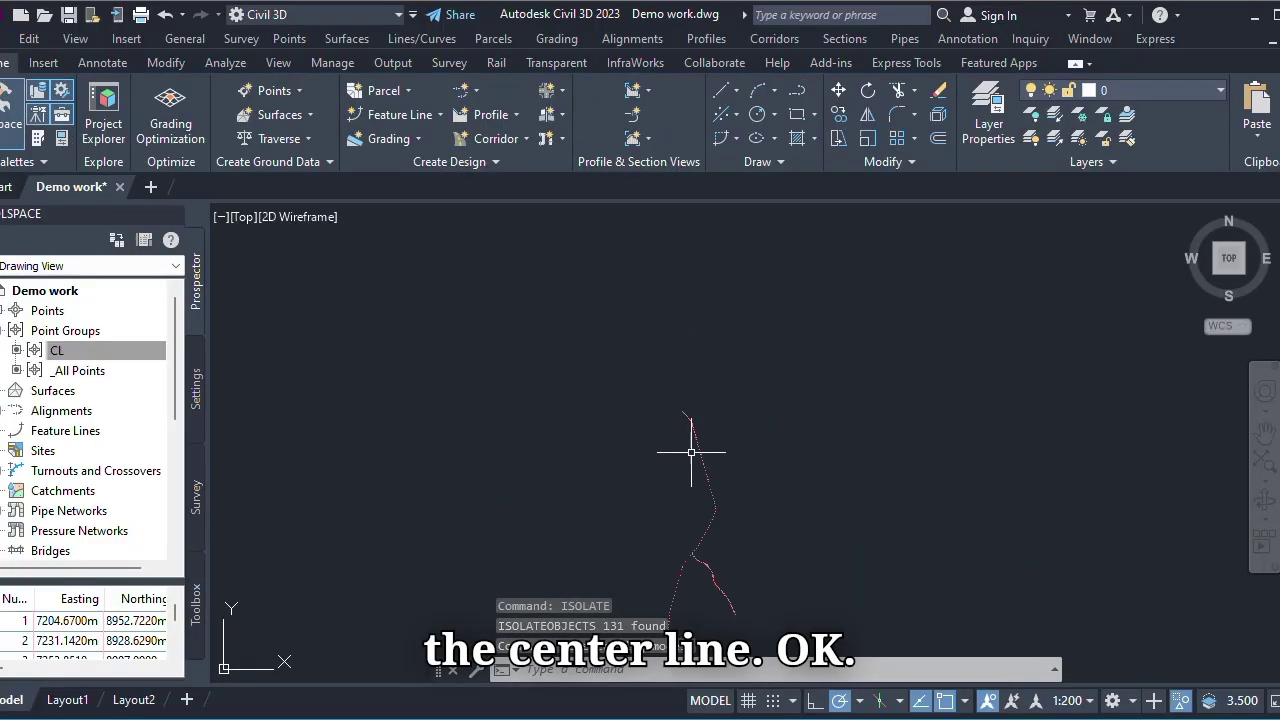
scroll(629, 429, "up", 3)
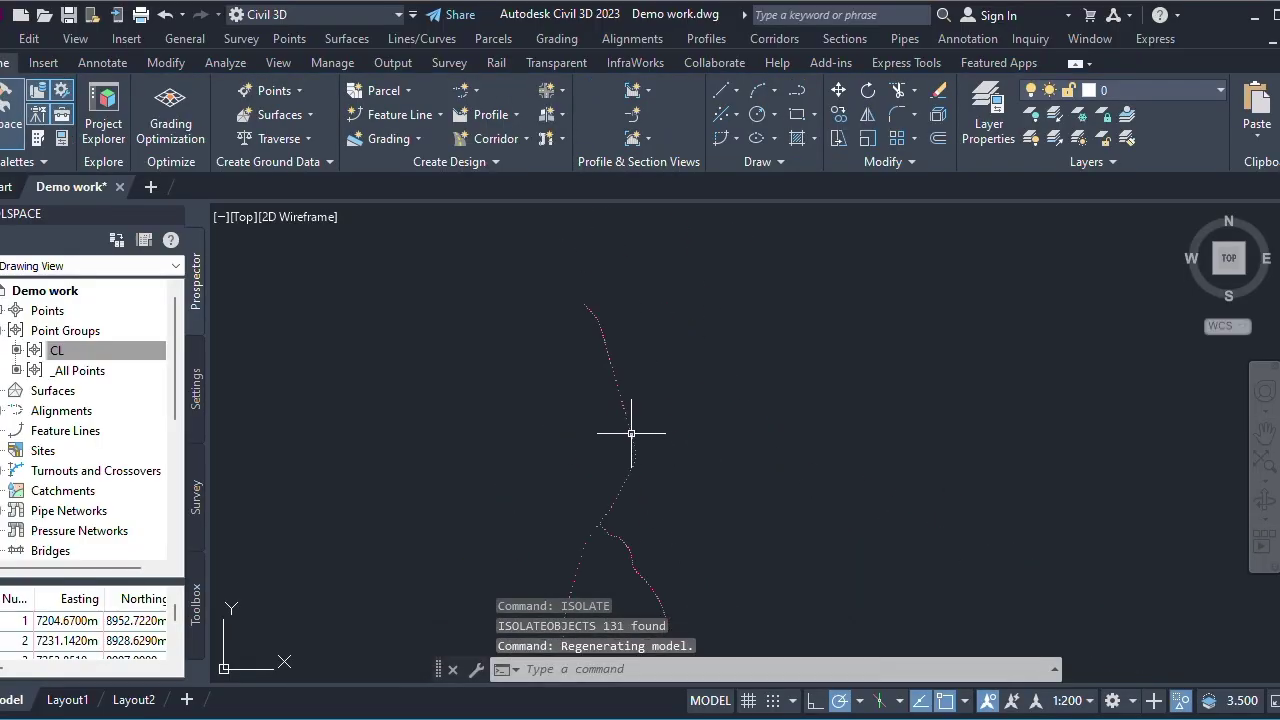
scroll(626, 449, "down", 2)
scroll(749, 314, "up", 2)
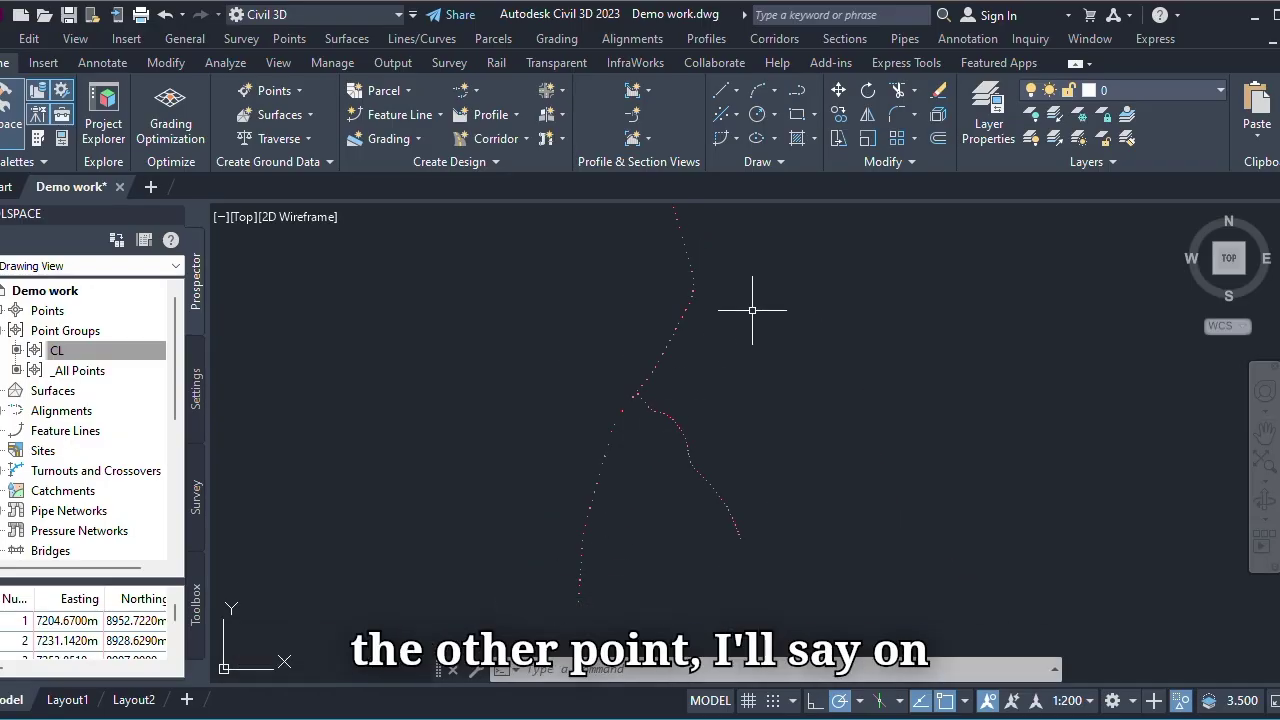
- Unisolate the objects to bring the other survey points back into the drawing
type("u")
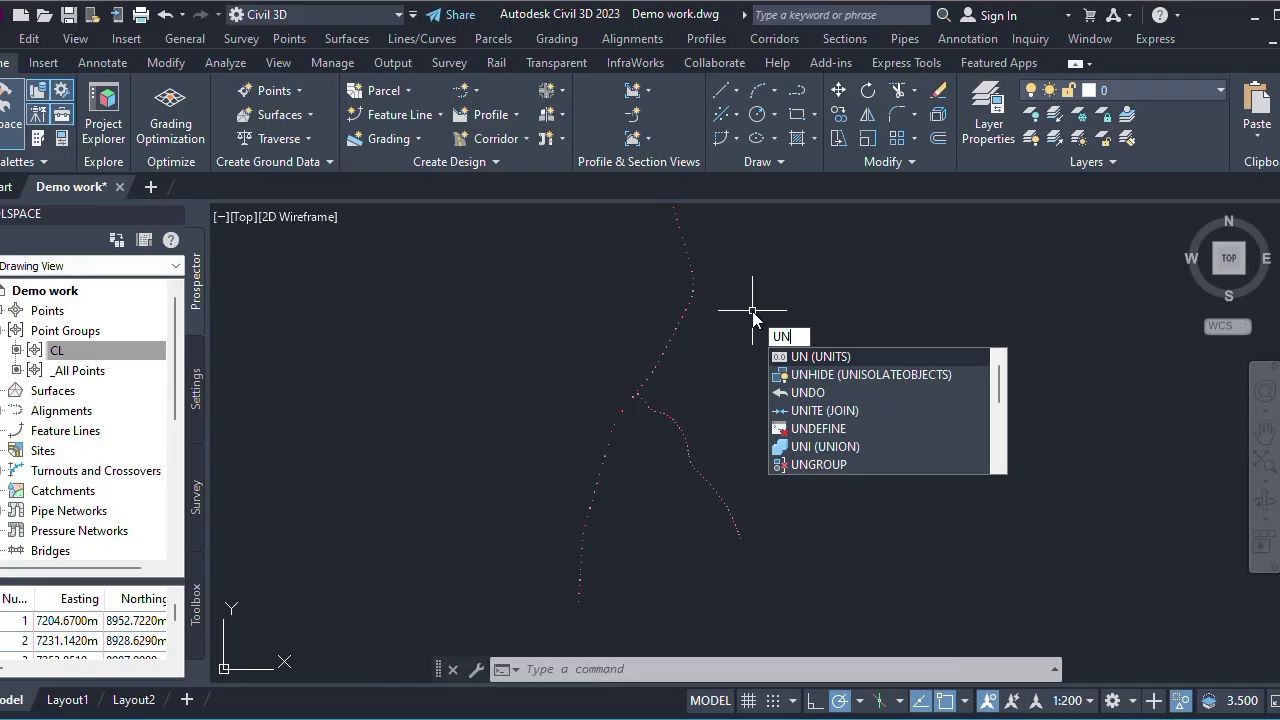
type("n")
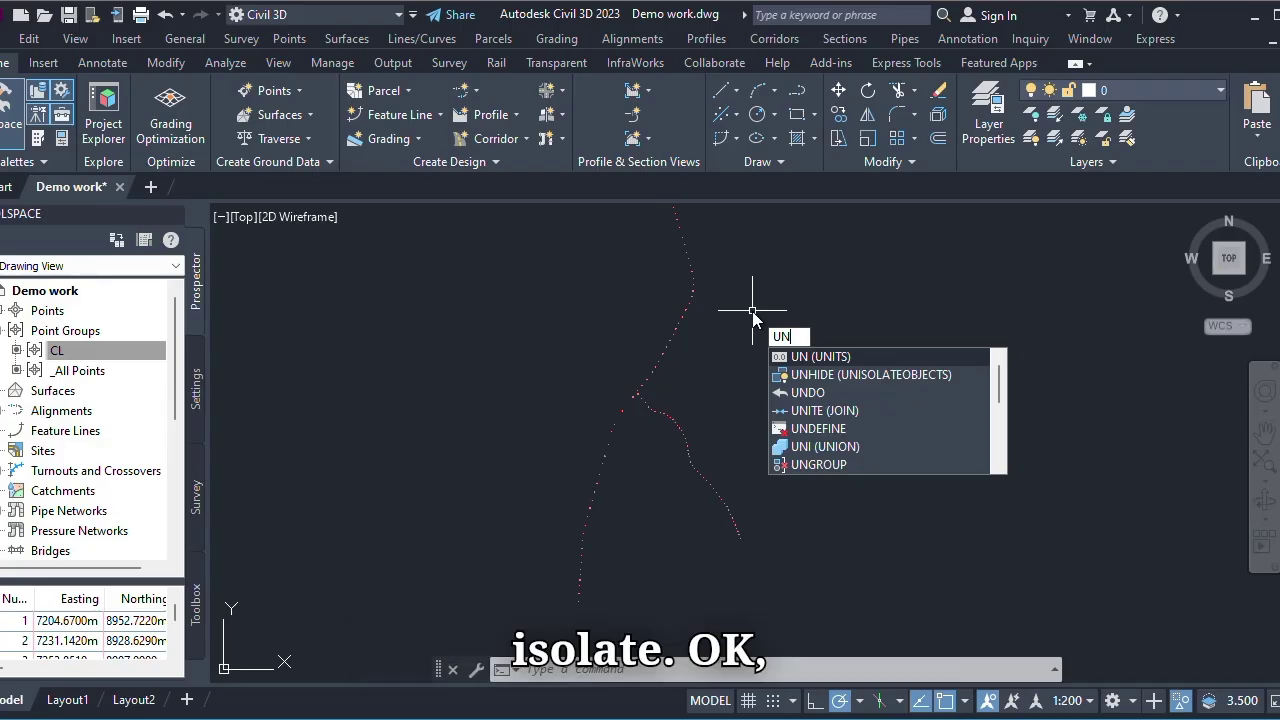
type("i")
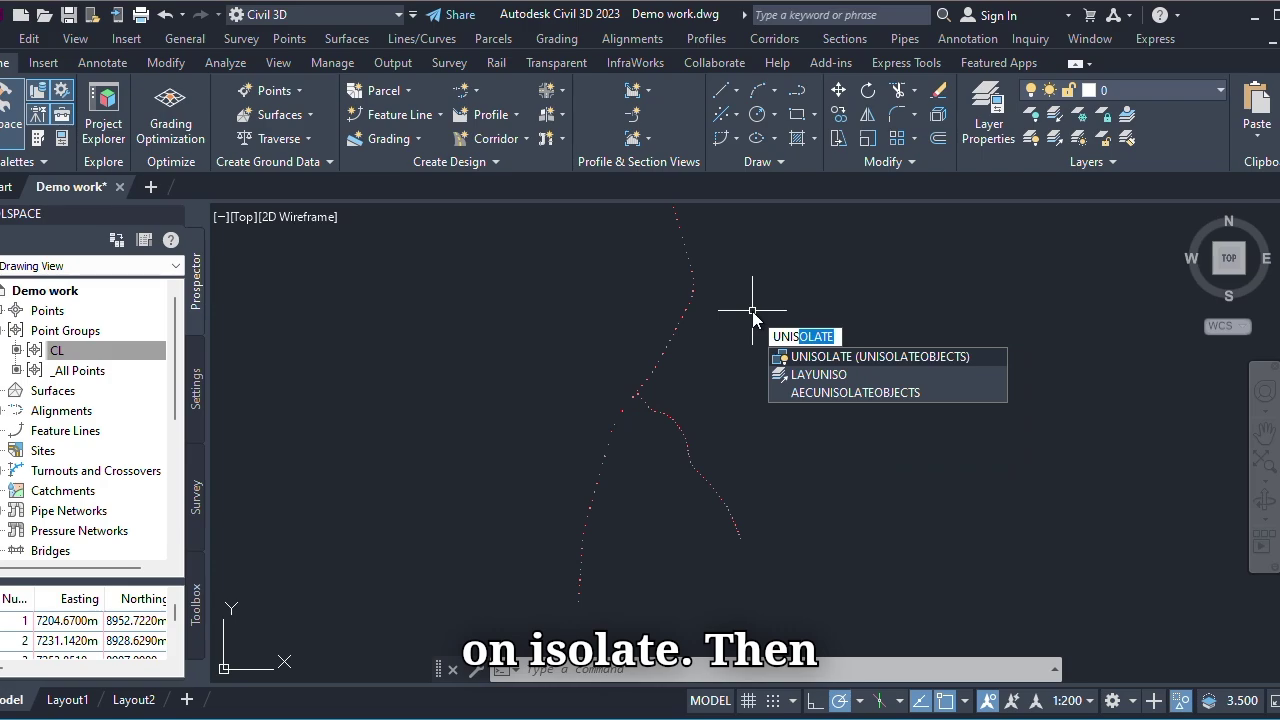
key("Return")
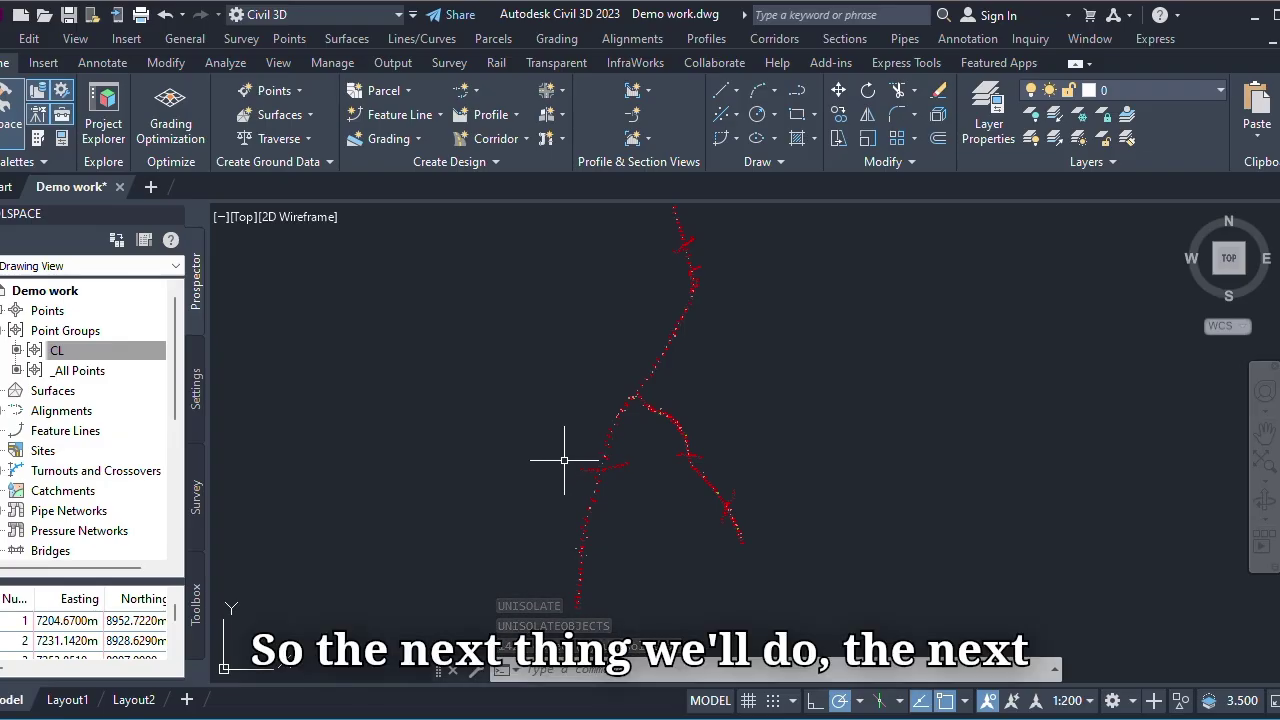
scroll(634, 478, "down", 5)
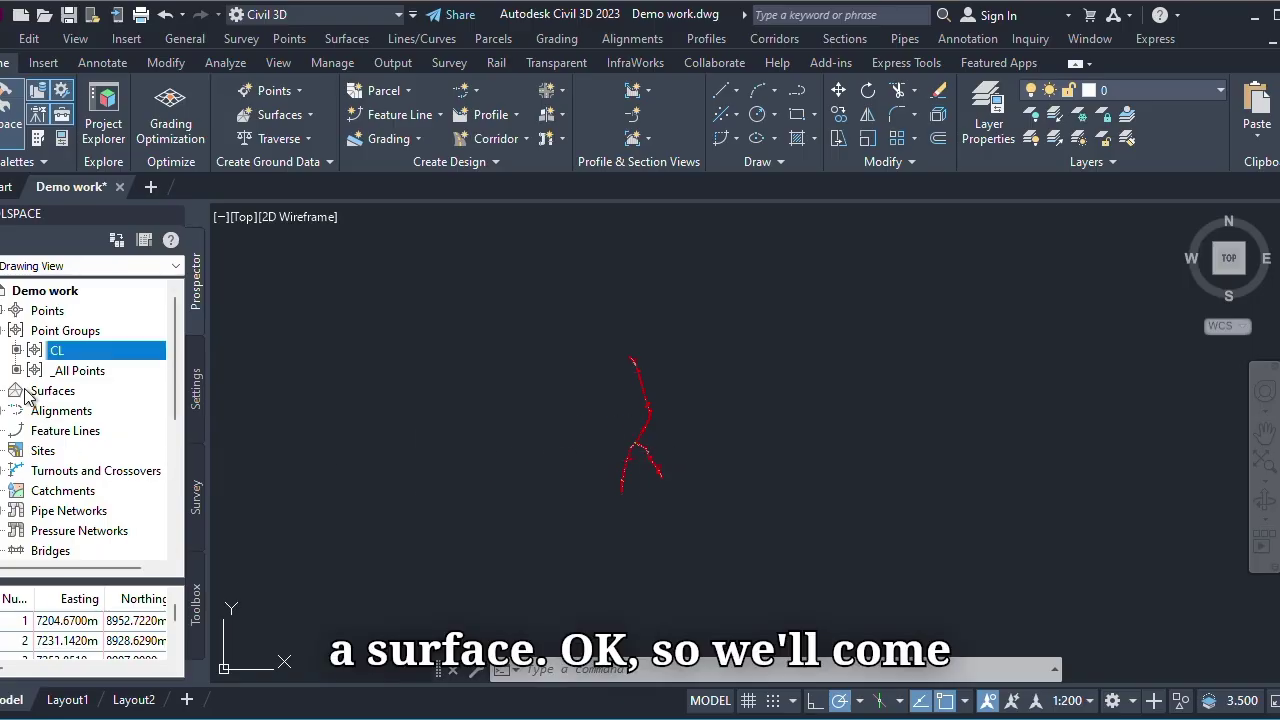
- Create a new TIN surface named EG for the existing ground
left_click(4, 332)
left_click(40, 352)
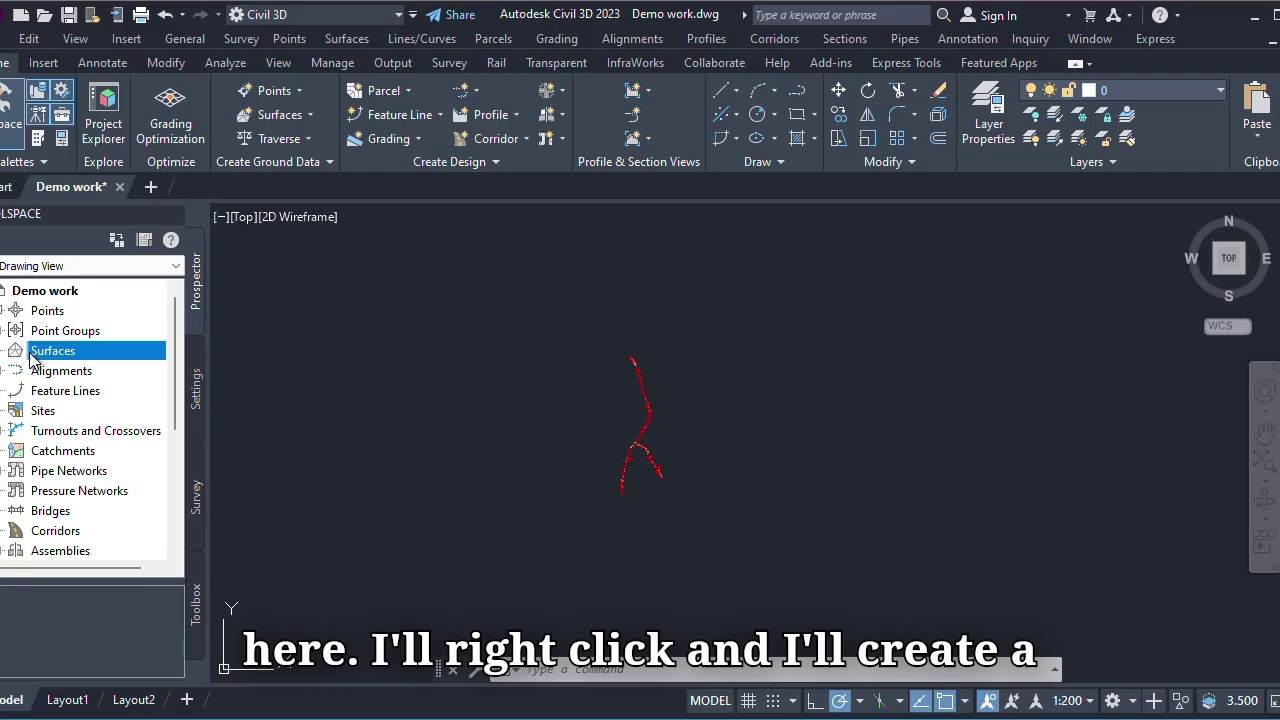
right_click(45, 354)
left_click(120, 367)
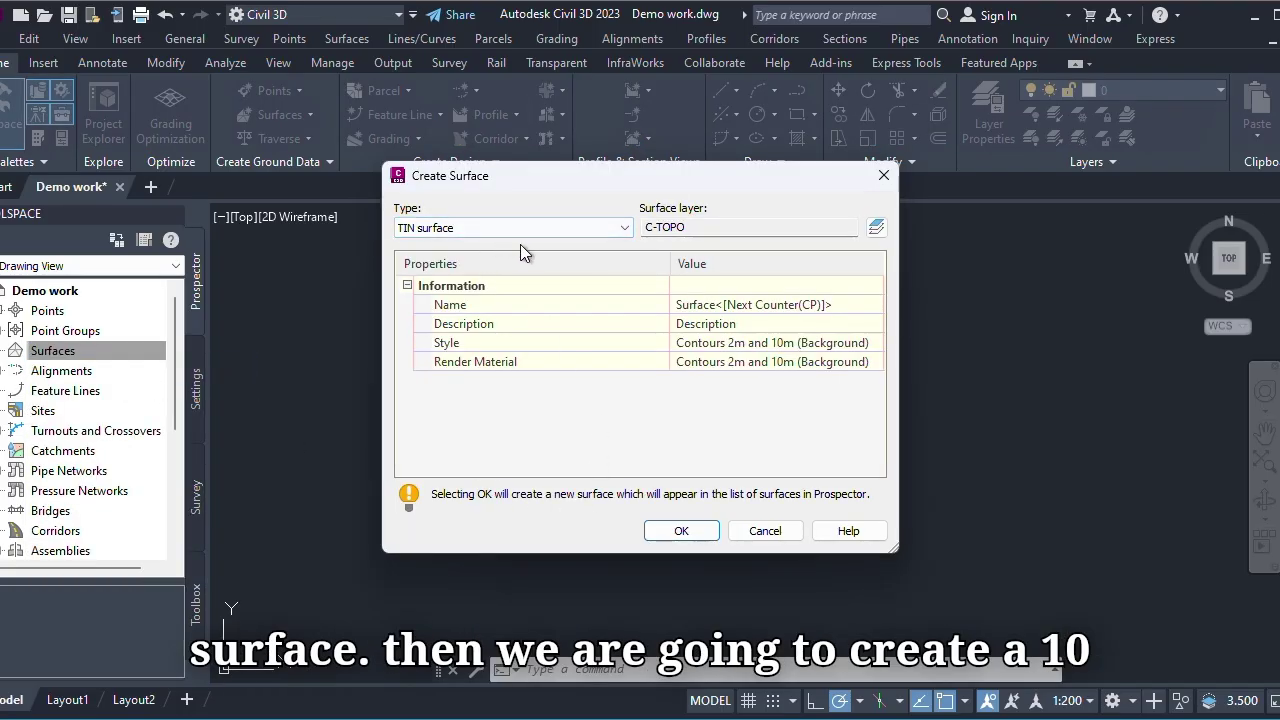
left_click(839, 305)
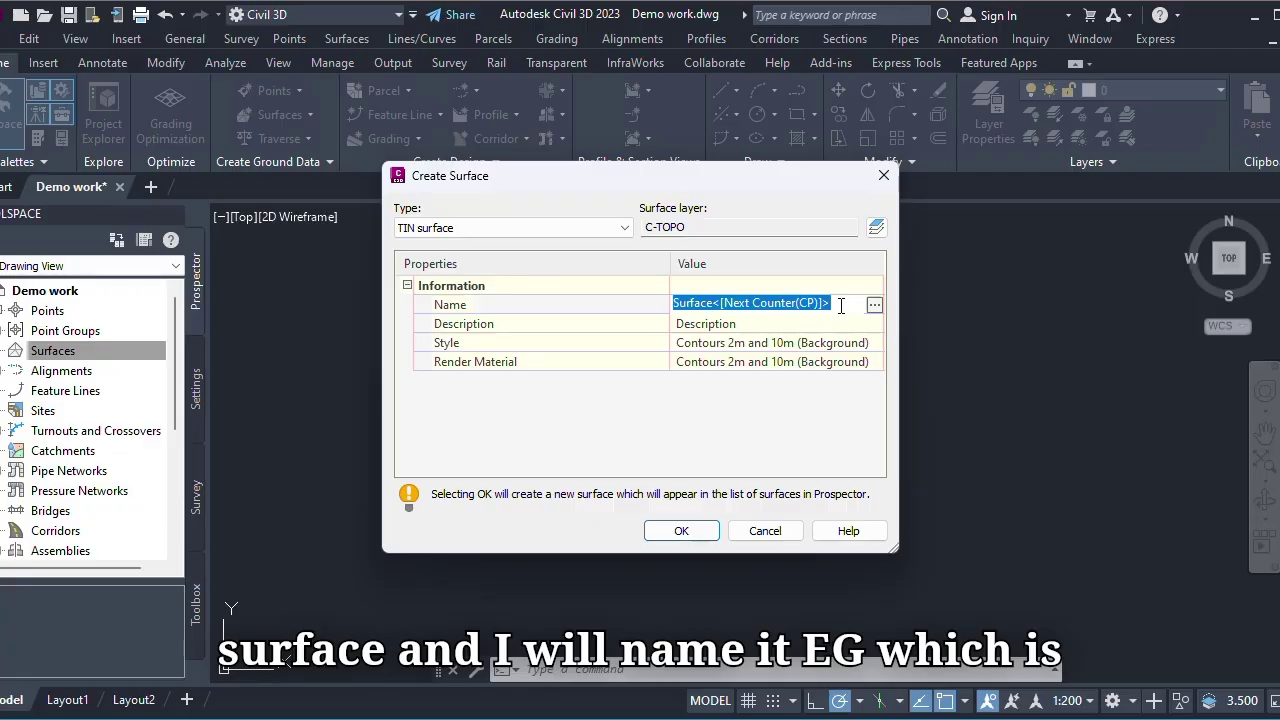
type("EG")
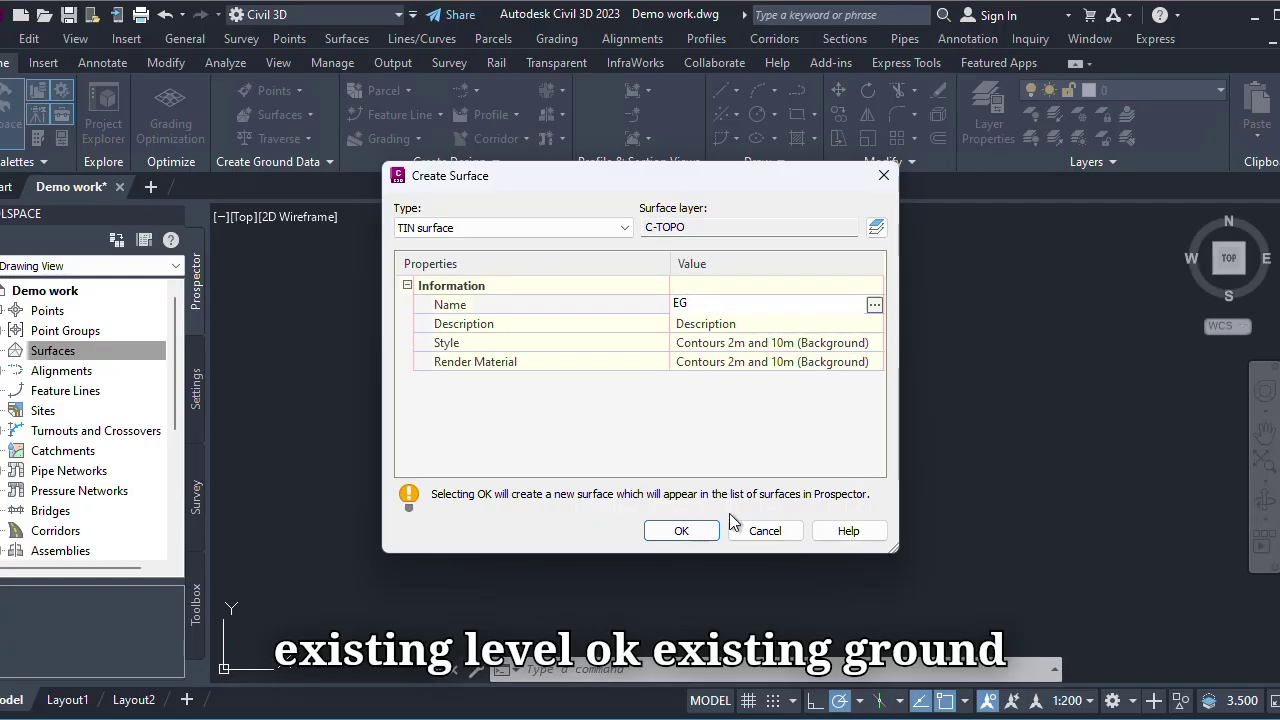
left_click(700, 531)
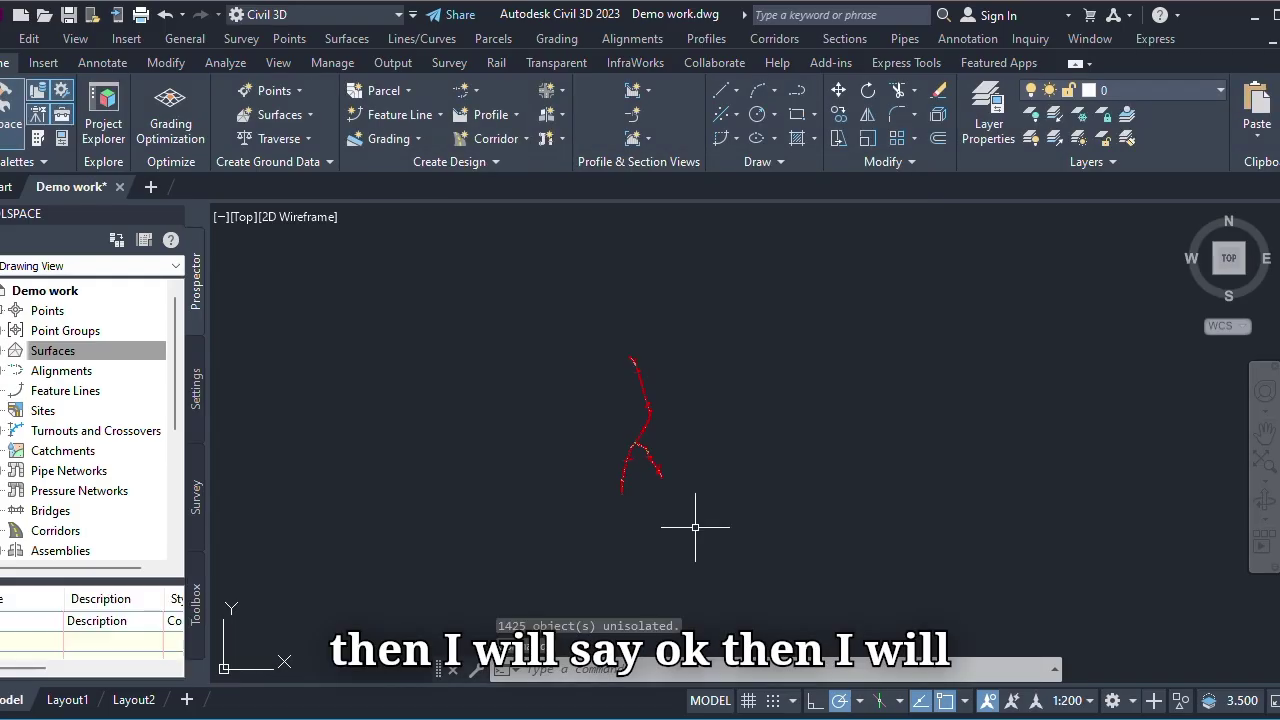
- Add the _All Points point group to the definition of the EG surface
left_click(12, 355)
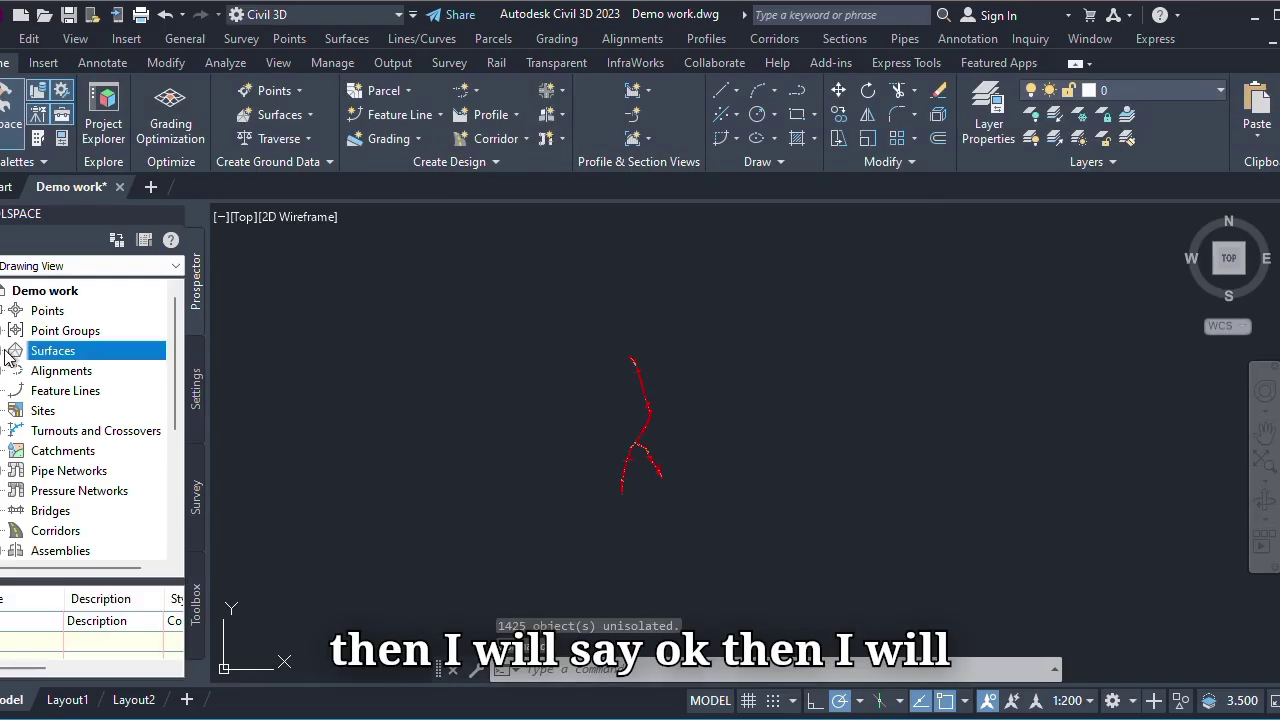
left_click(3, 352)
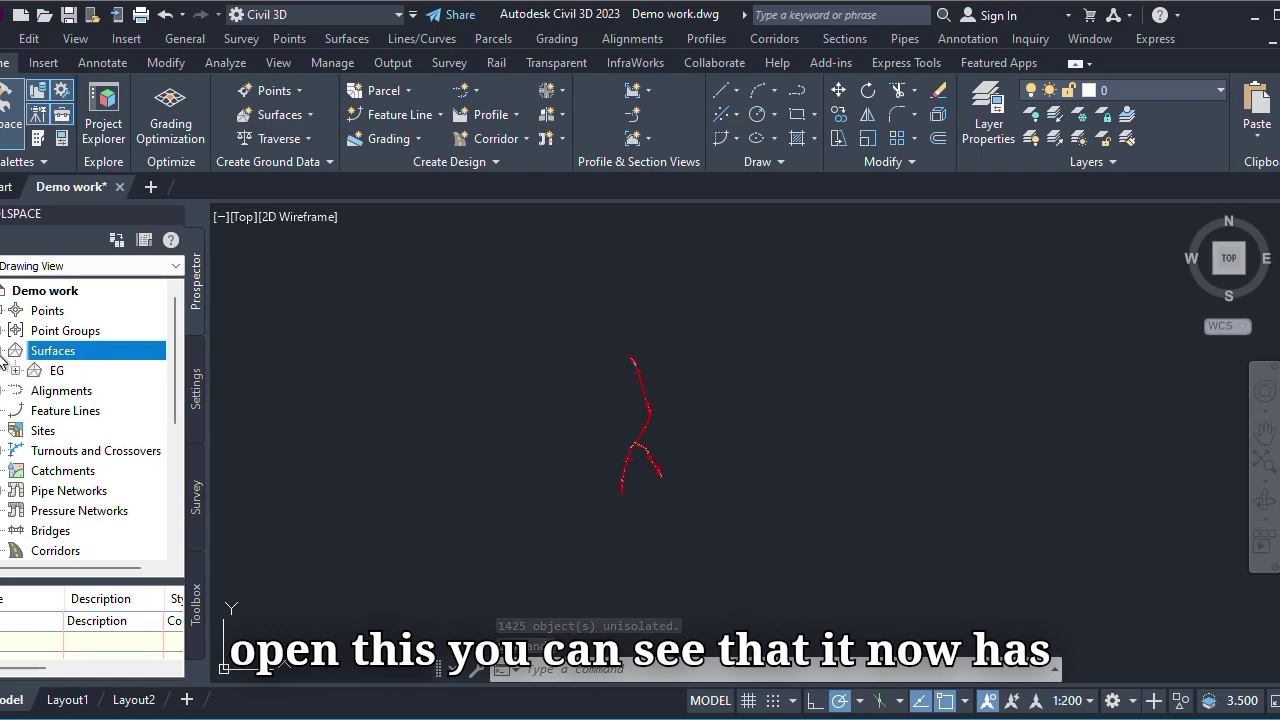
left_click(15, 371)
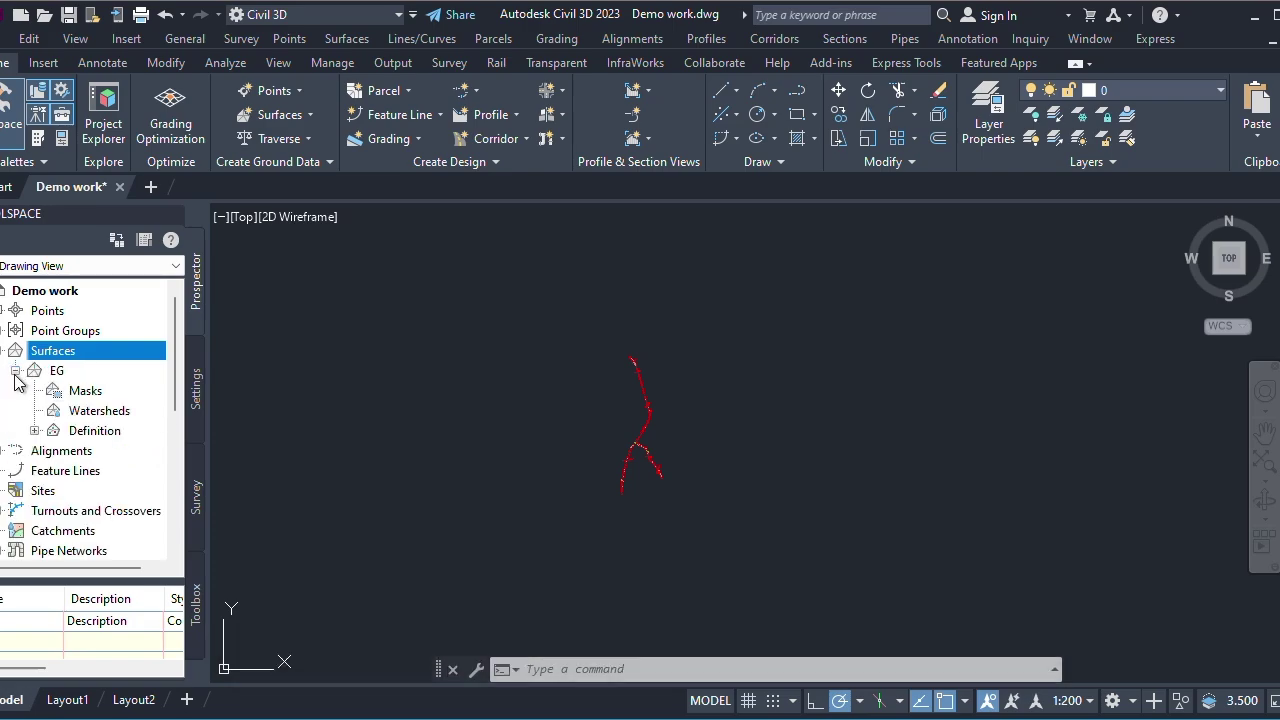
left_click(34, 431)
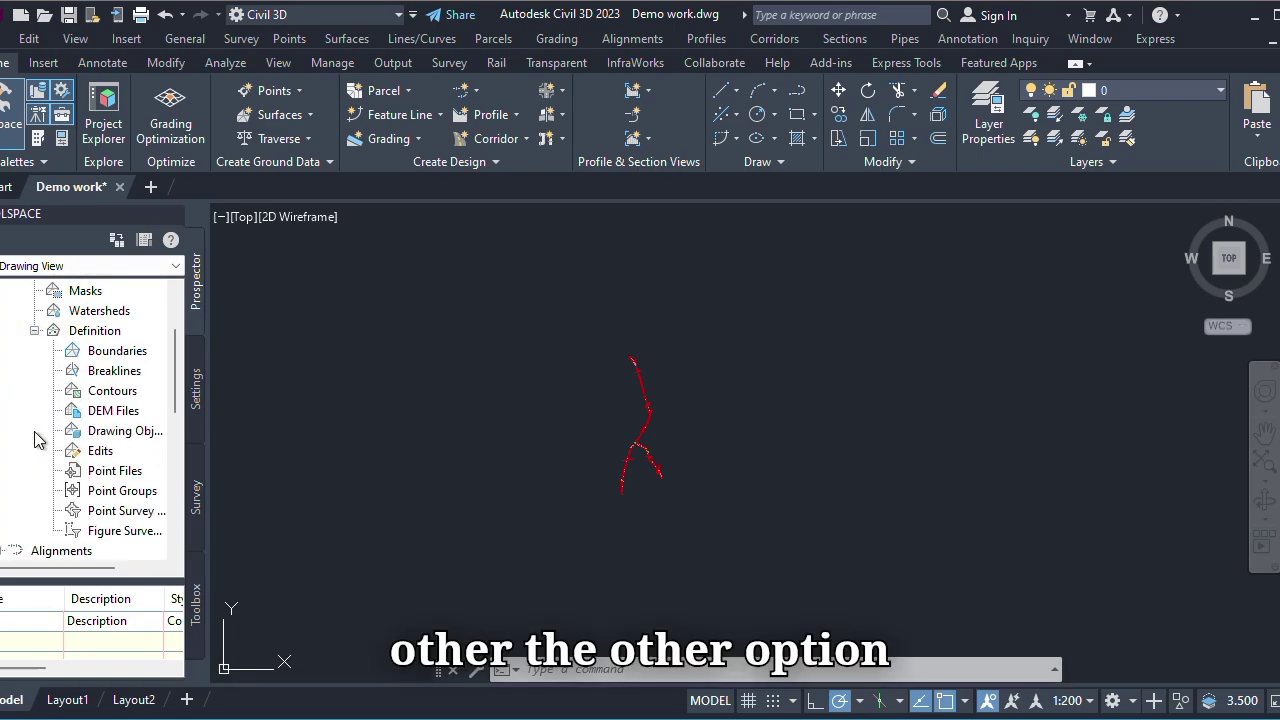
right_click(124, 491)
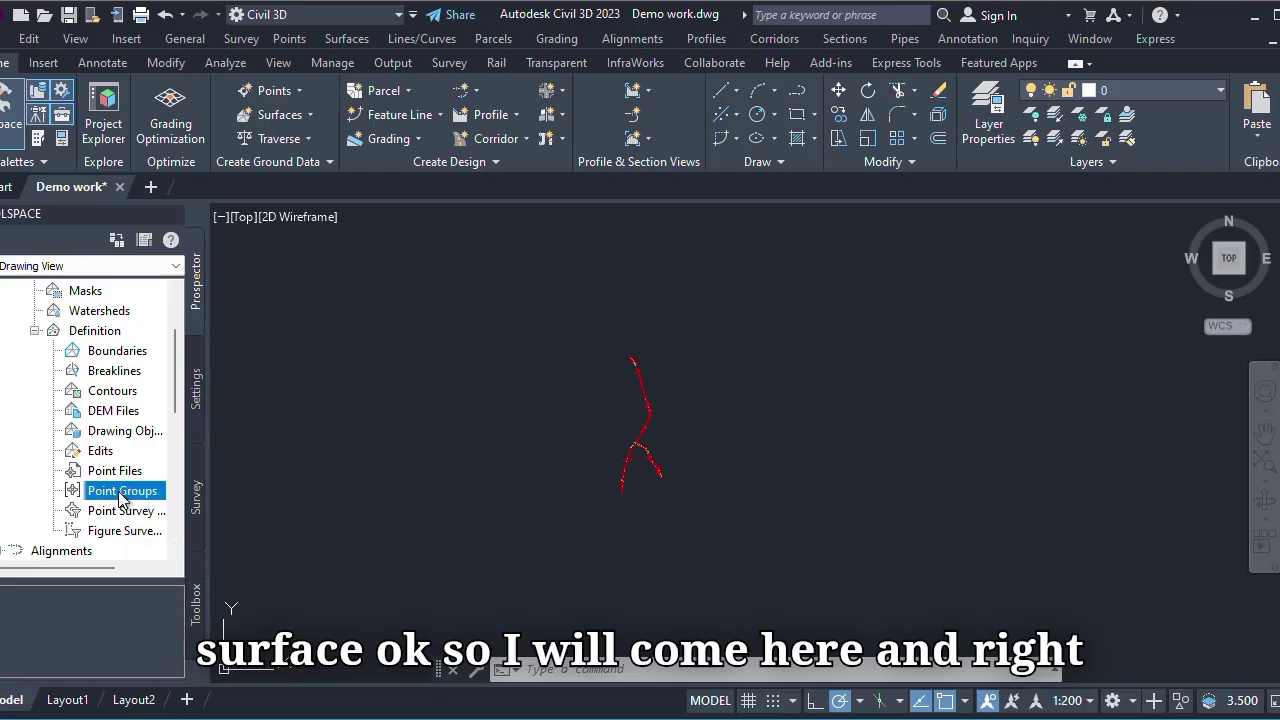
left_click(169, 508)
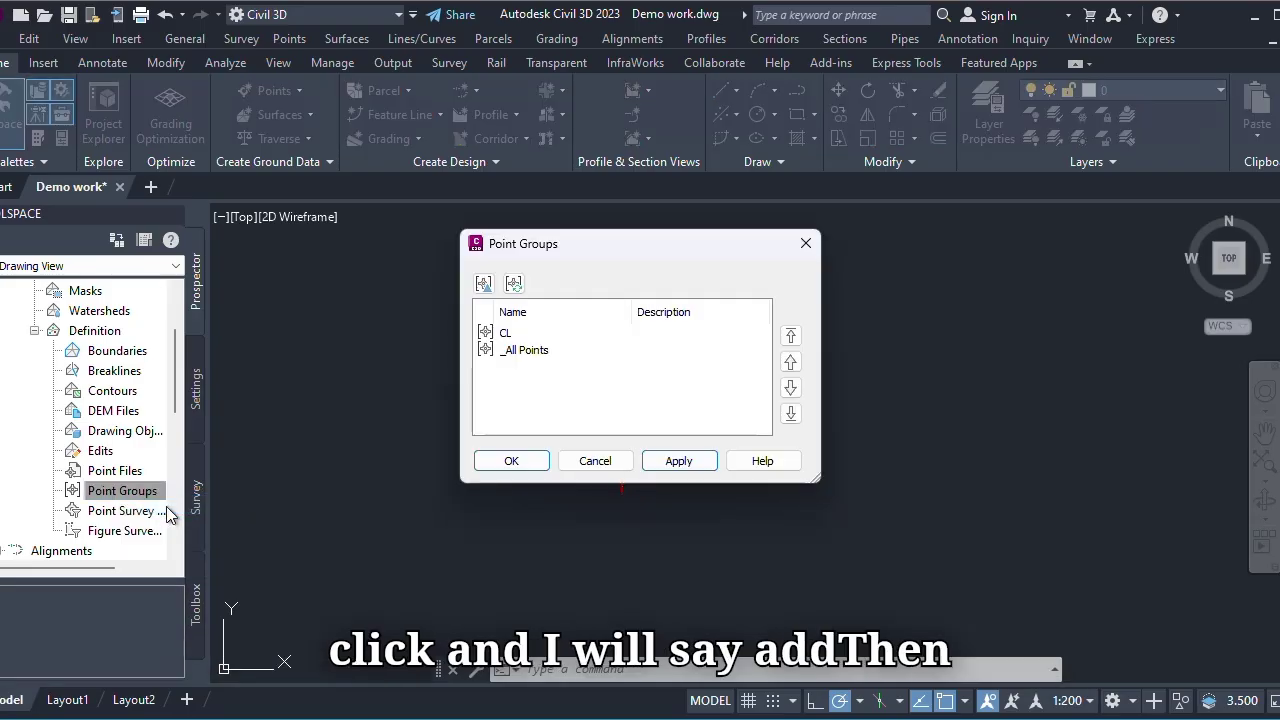
left_click(499, 338)
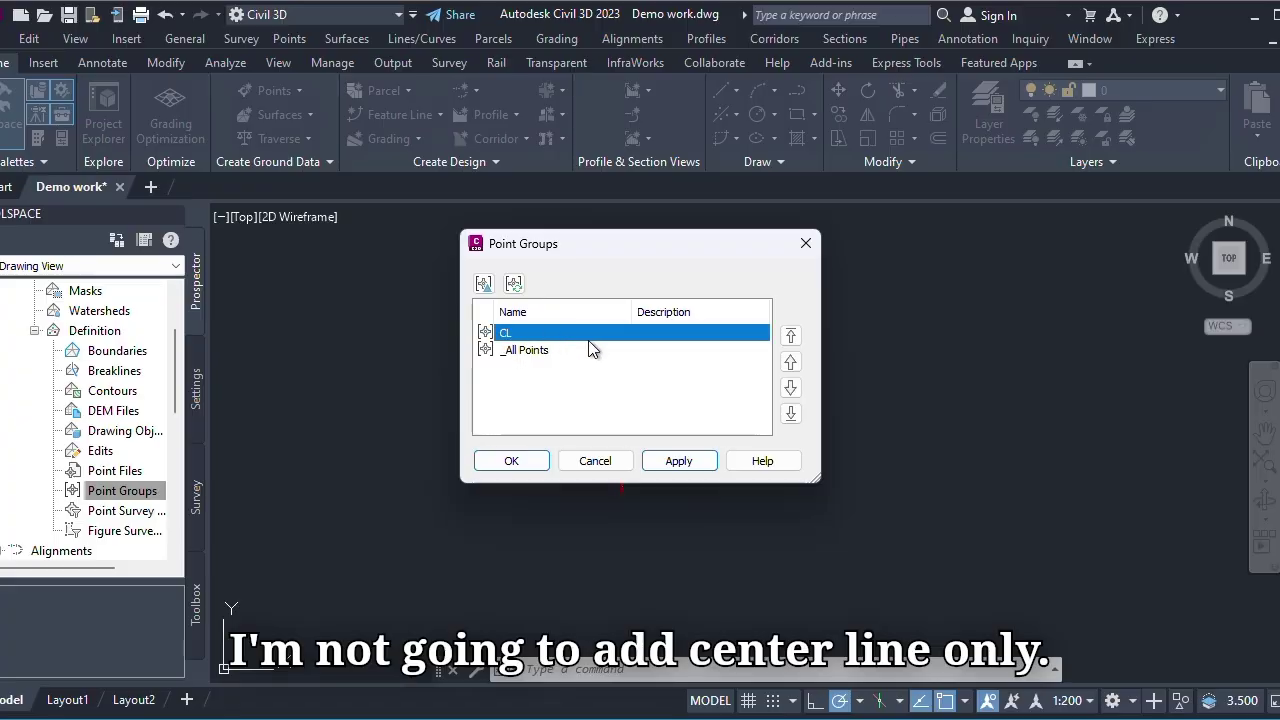
left_click(527, 352)
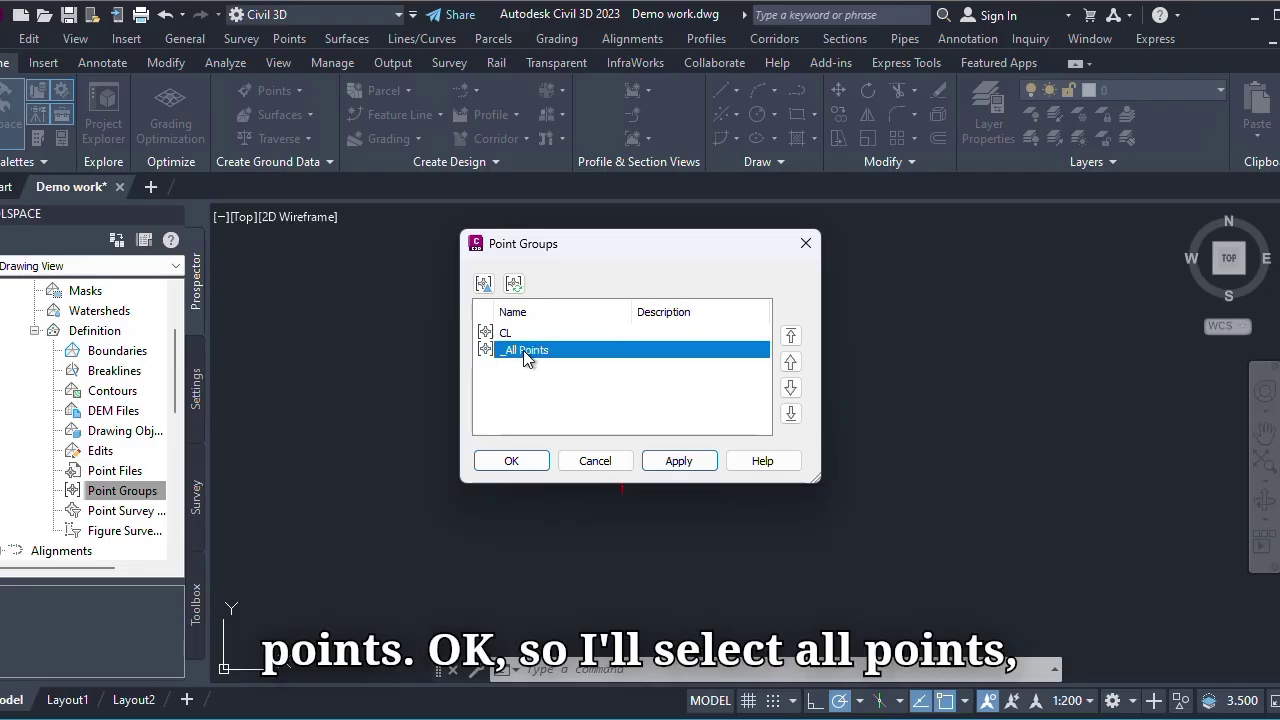
left_click(679, 461)
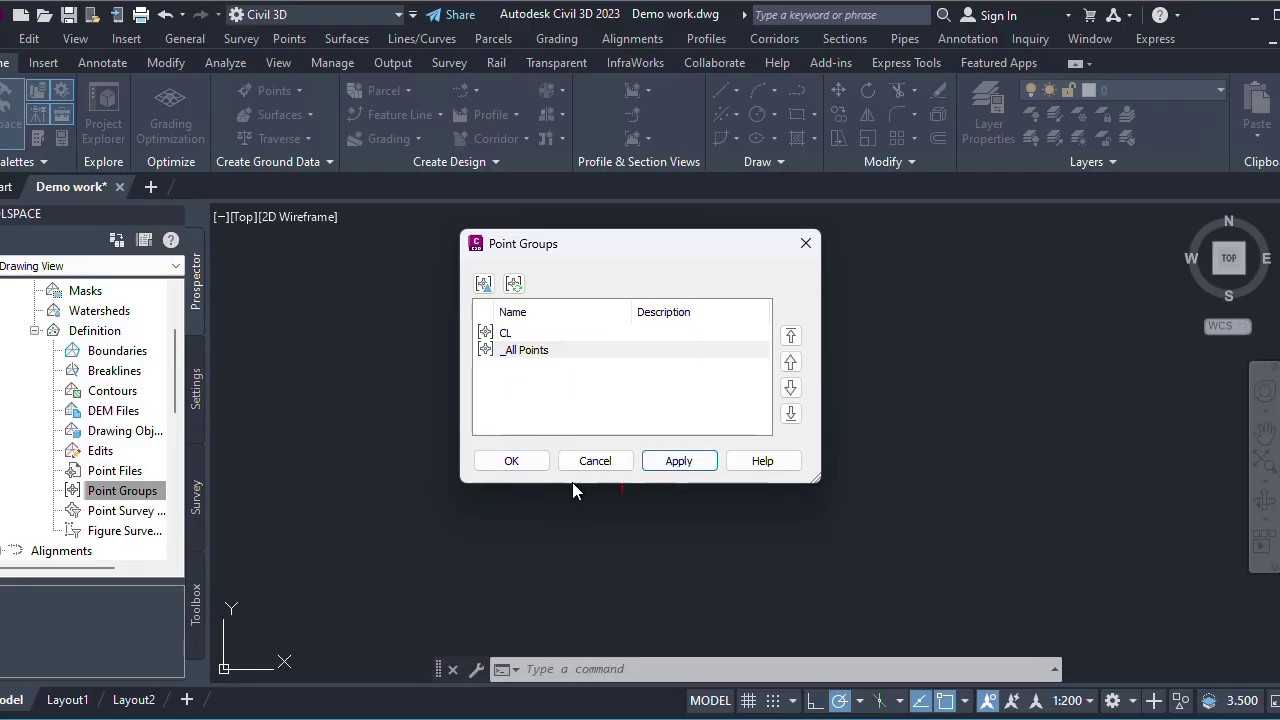
left_click(541, 352)
left_click(679, 461)
left_click(512, 460)
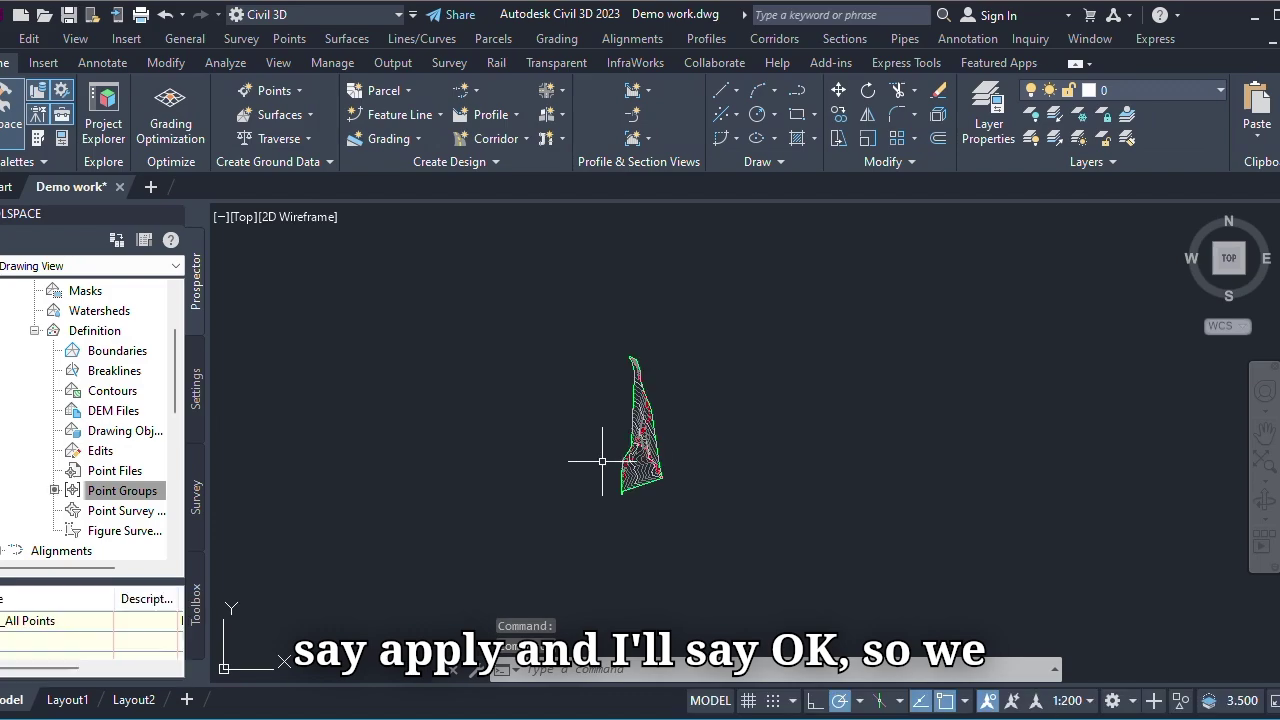
- Examine the EG surface's contours and outer boundary for areas spanning beyond the surveyed points
scroll(619, 462, "up", 5)
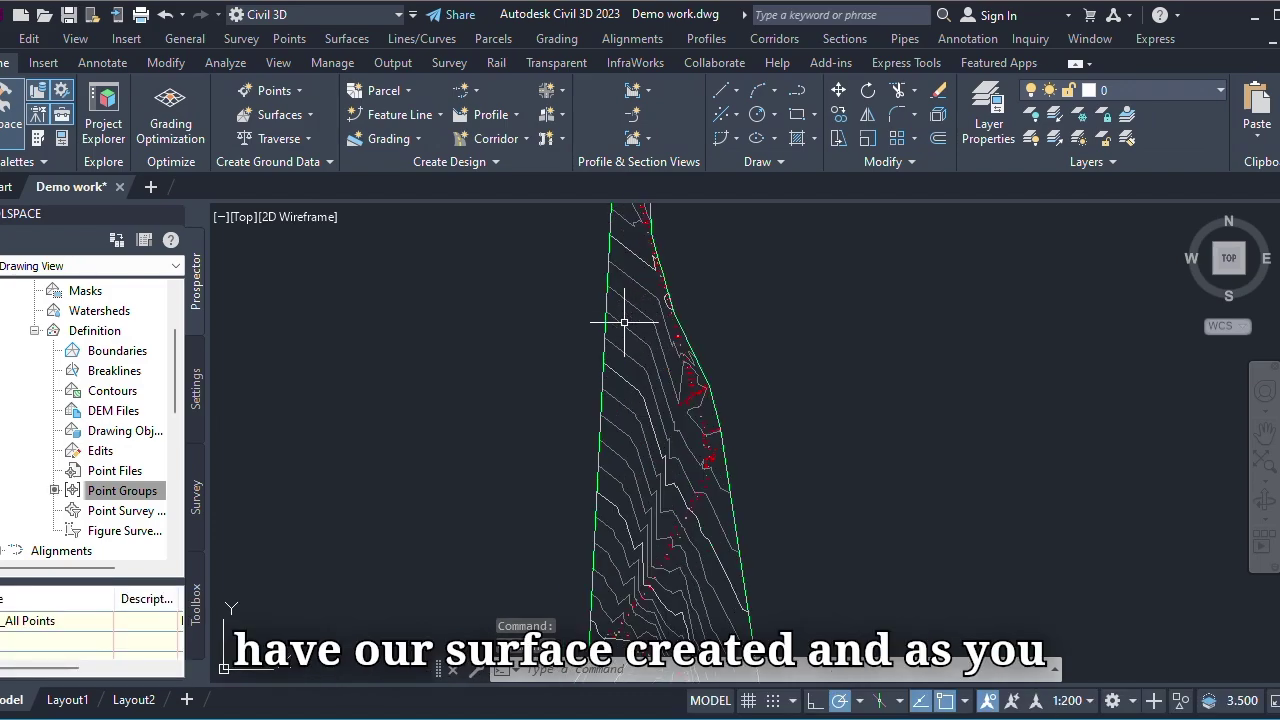
scroll(658, 481, "up", 2)
scroll(657, 371, "down", 5)
scroll(651, 423, "up", 4)
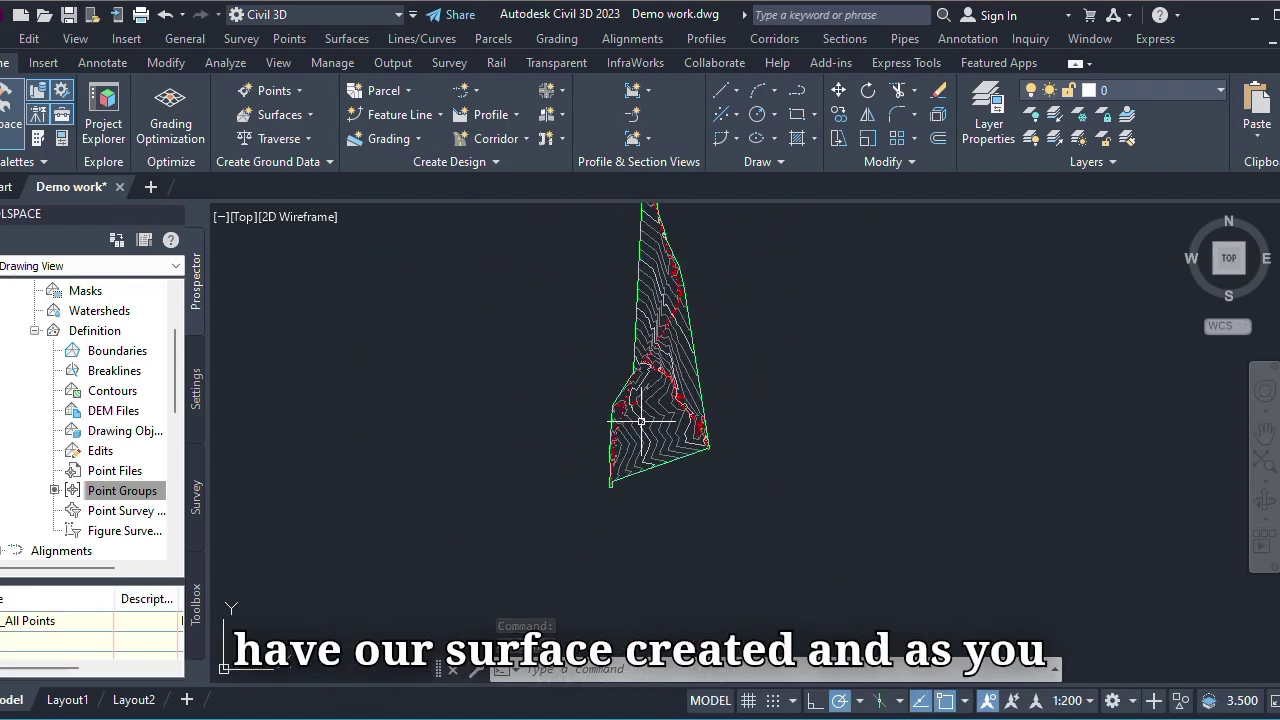
scroll(632, 385, "up", 3)
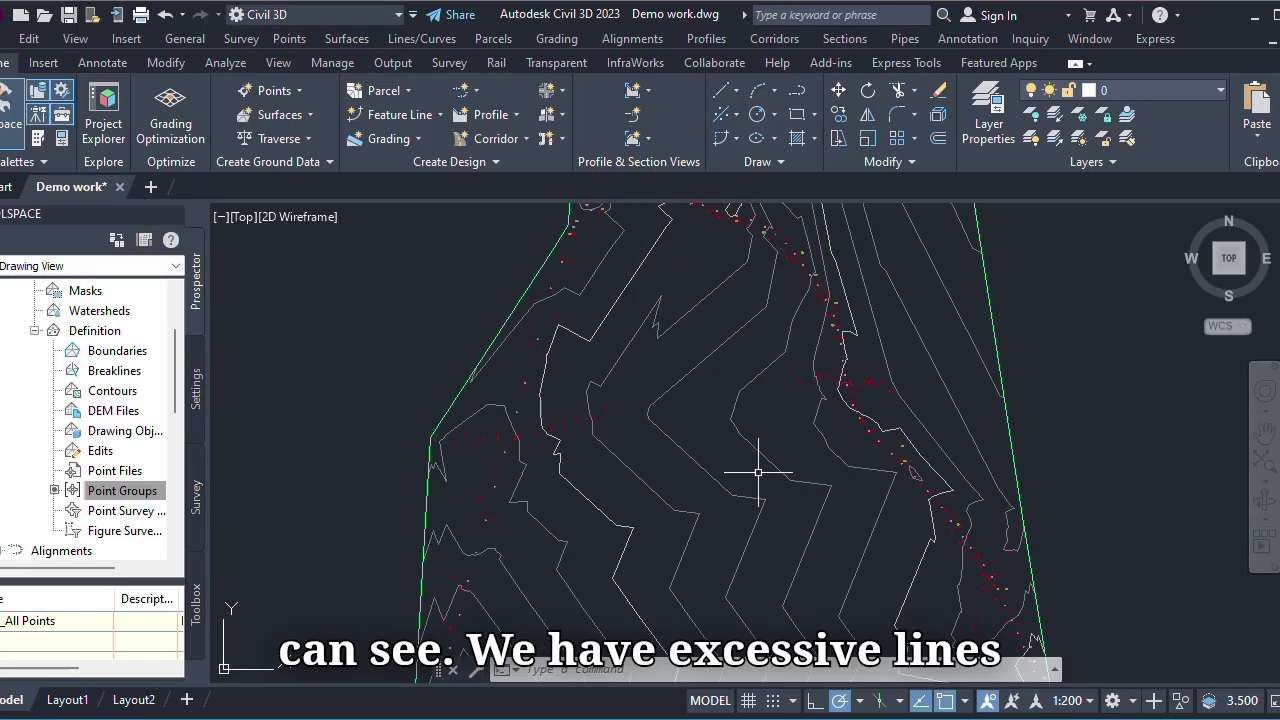
scroll(660, 410, "down", 3)
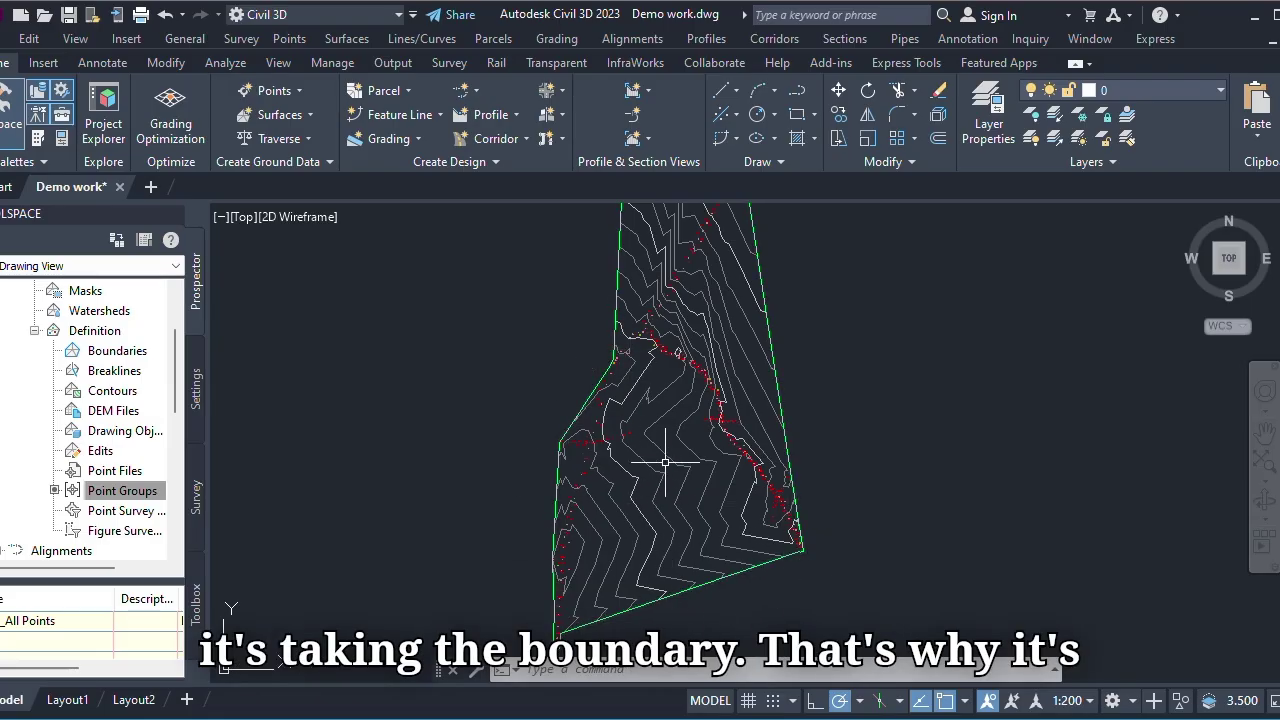
scroll(684, 402, "up", 5)
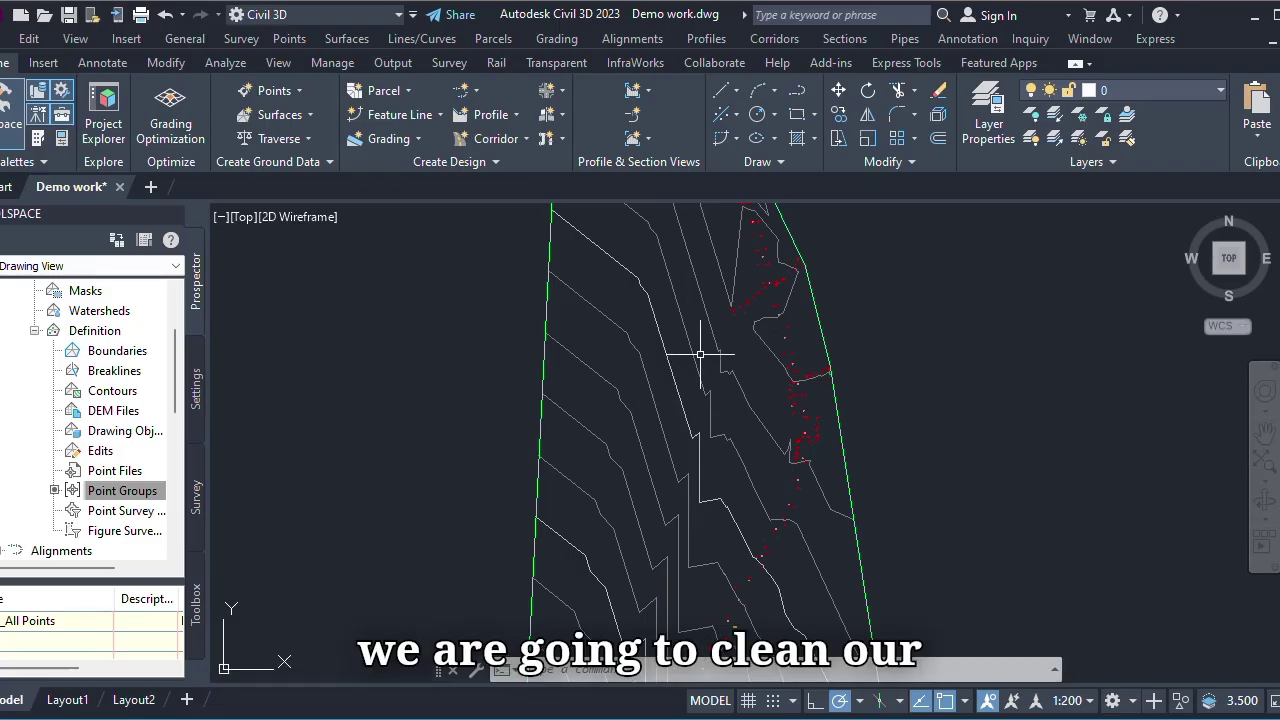
scroll(600, 405, "down", 5)
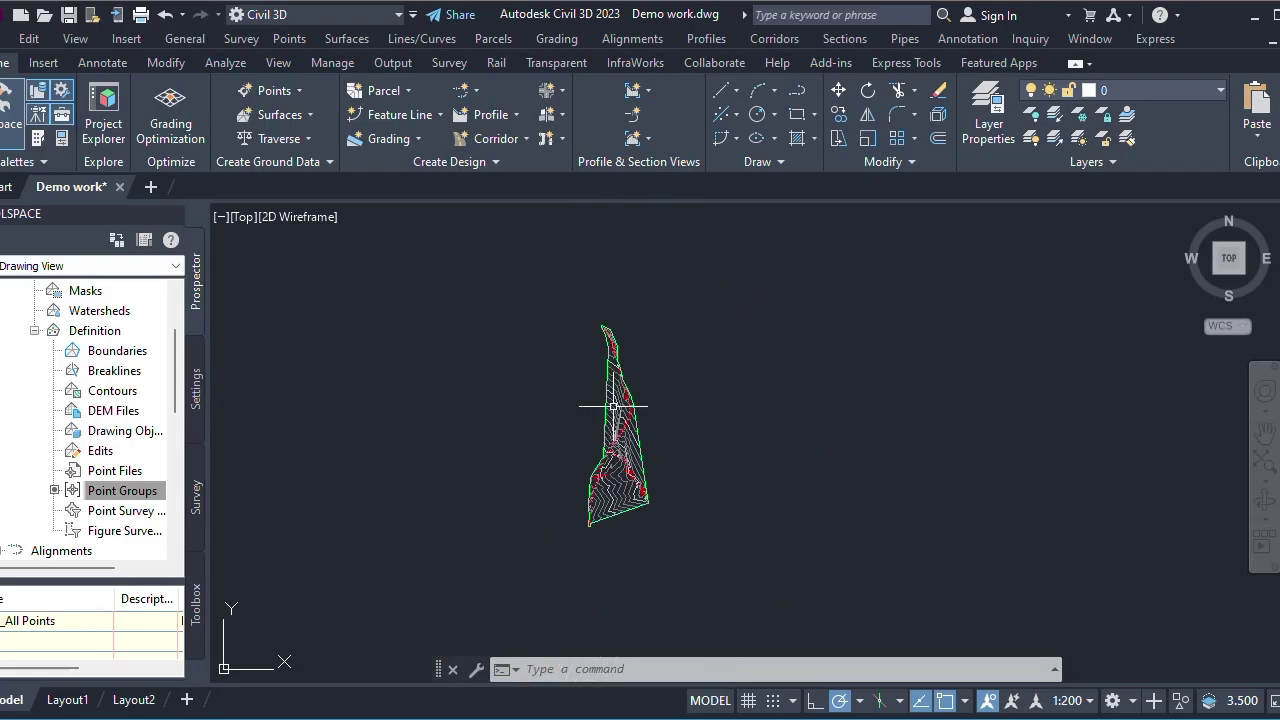
scroll(590, 505, "up", 3)
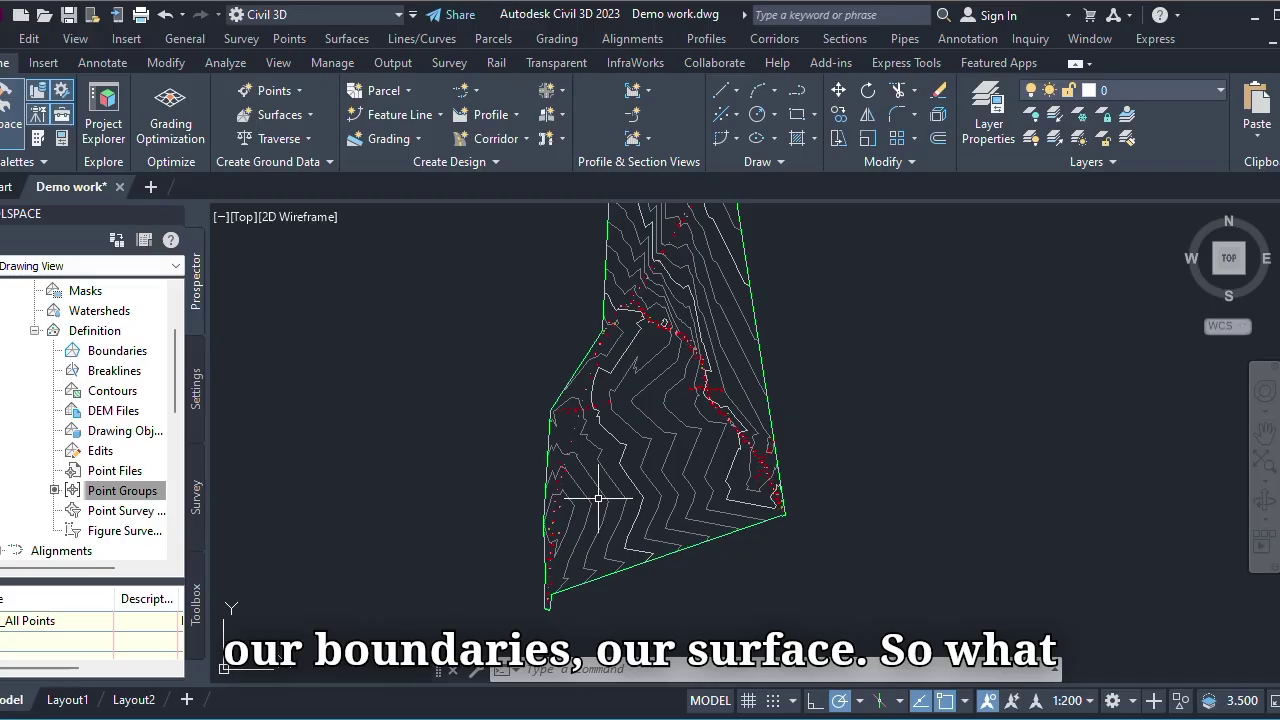
- Set the EG surface's style to Contours and Triangles in its surface properties
left_click(676, 553)
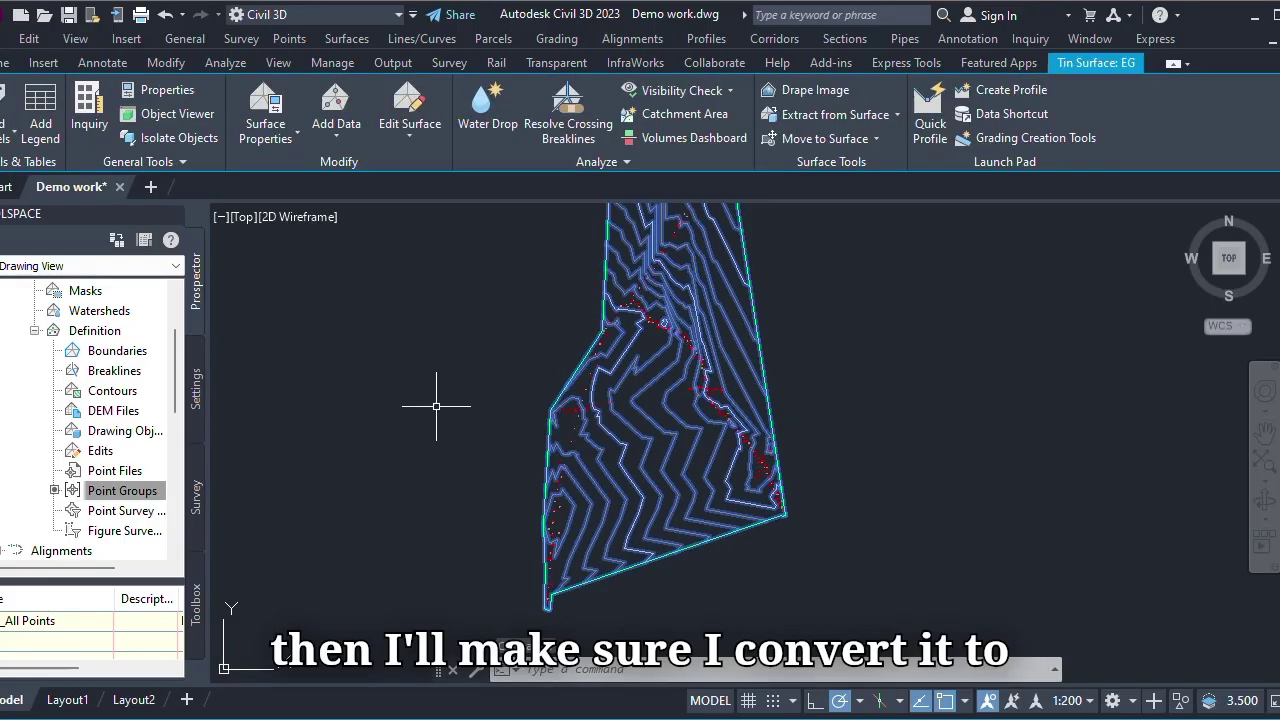
left_click(297, 138)
left_click(290, 173)
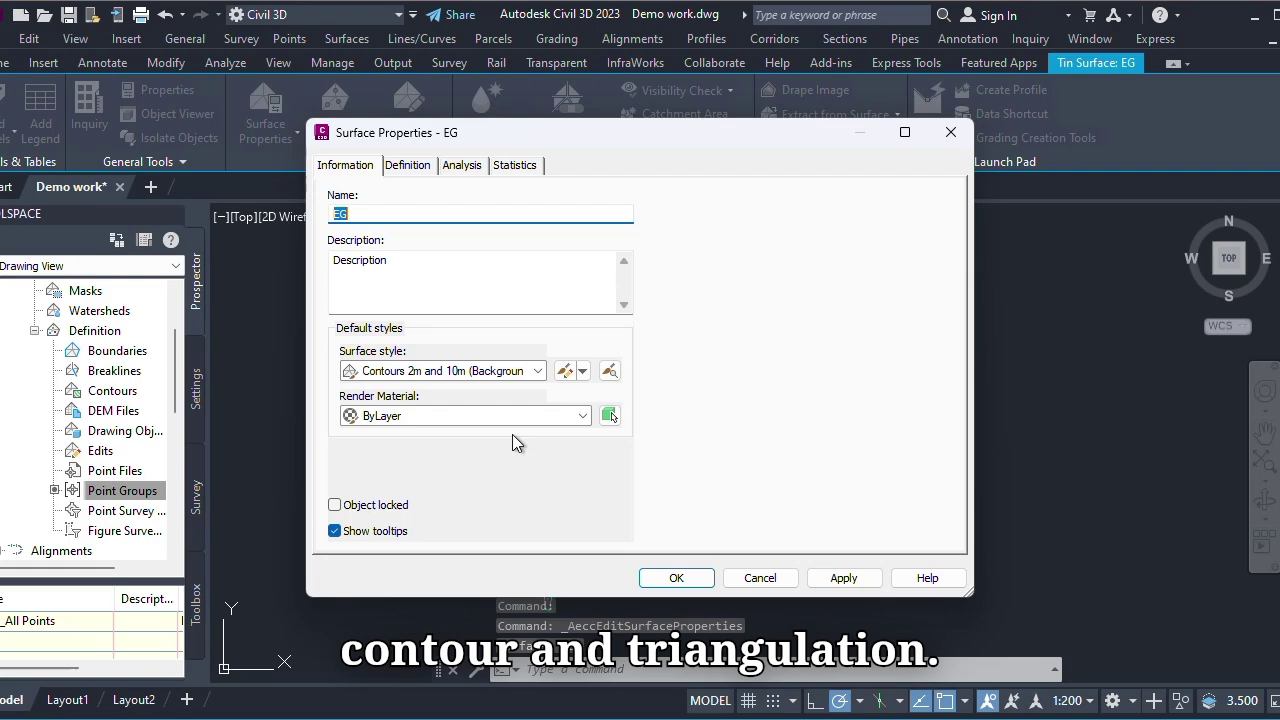
left_click(538, 371)
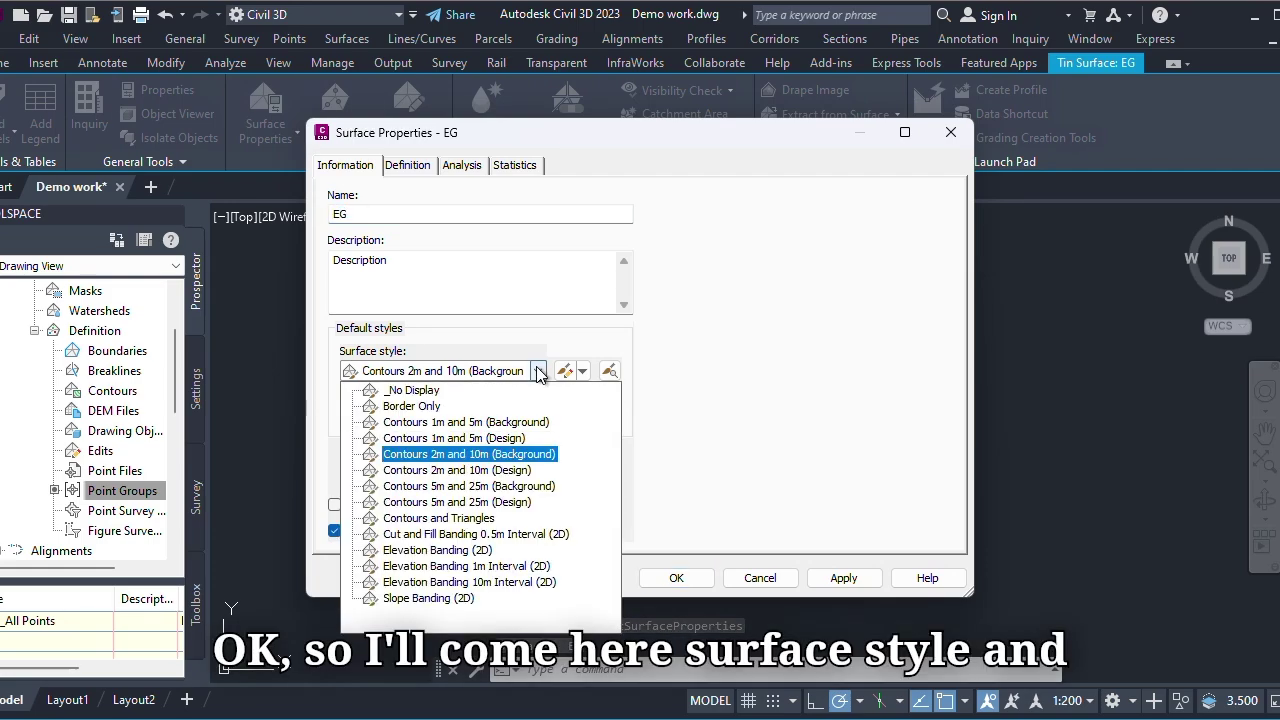
left_click(478, 524)
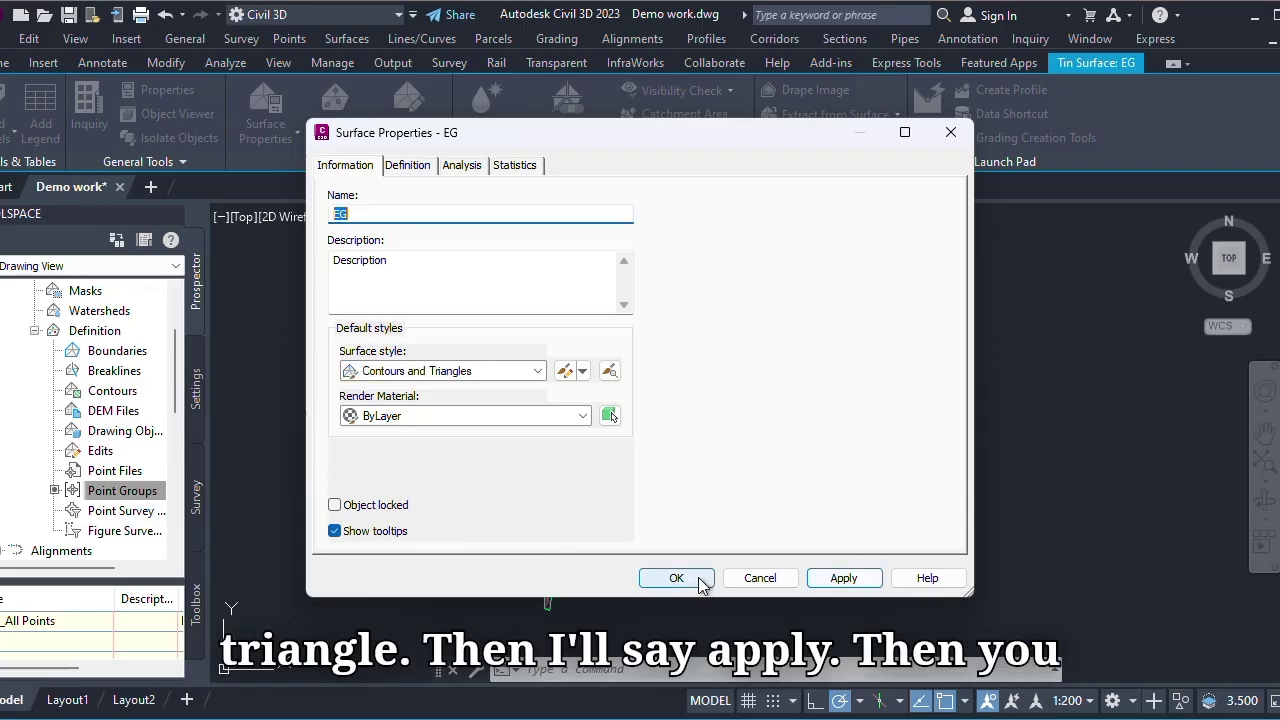
left_click(698, 580)
scroll(600, 380, "up", 5)
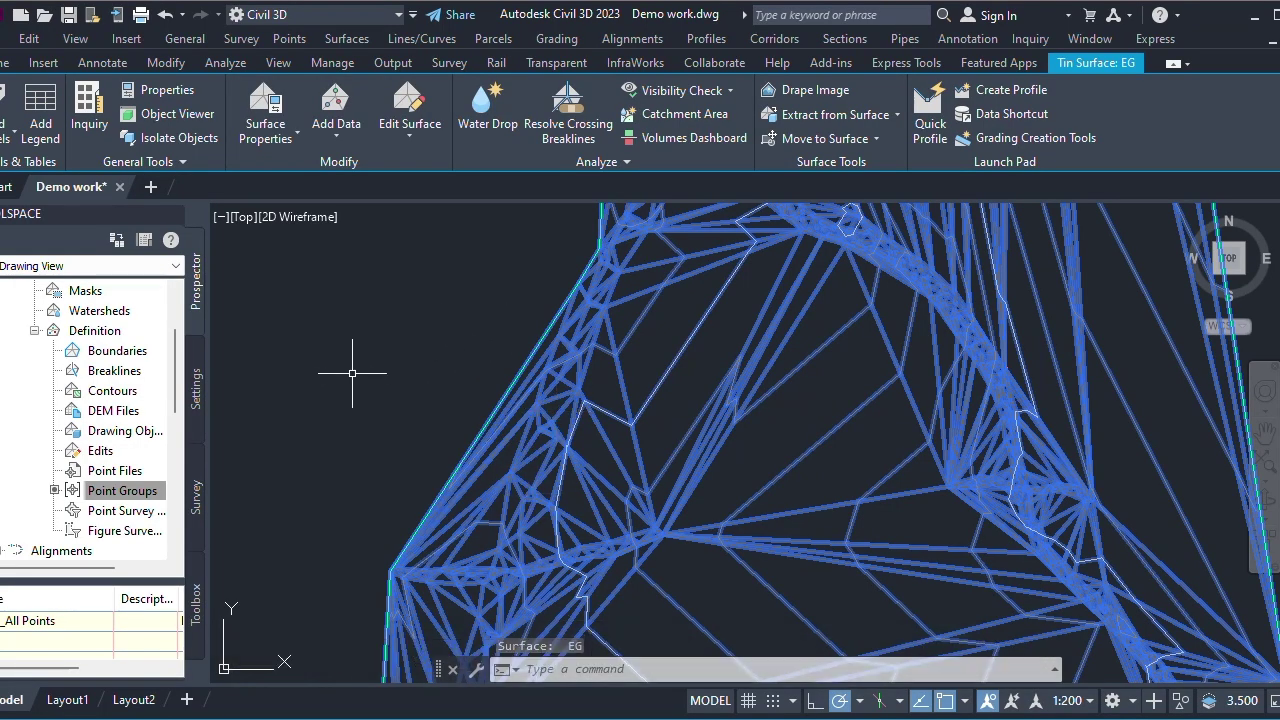
key("Escape")
- Delete the EG surface's triangle lines spanning the empty gap between the two southern branches, using a crossing selection
scroll(457, 428, "down", 3)
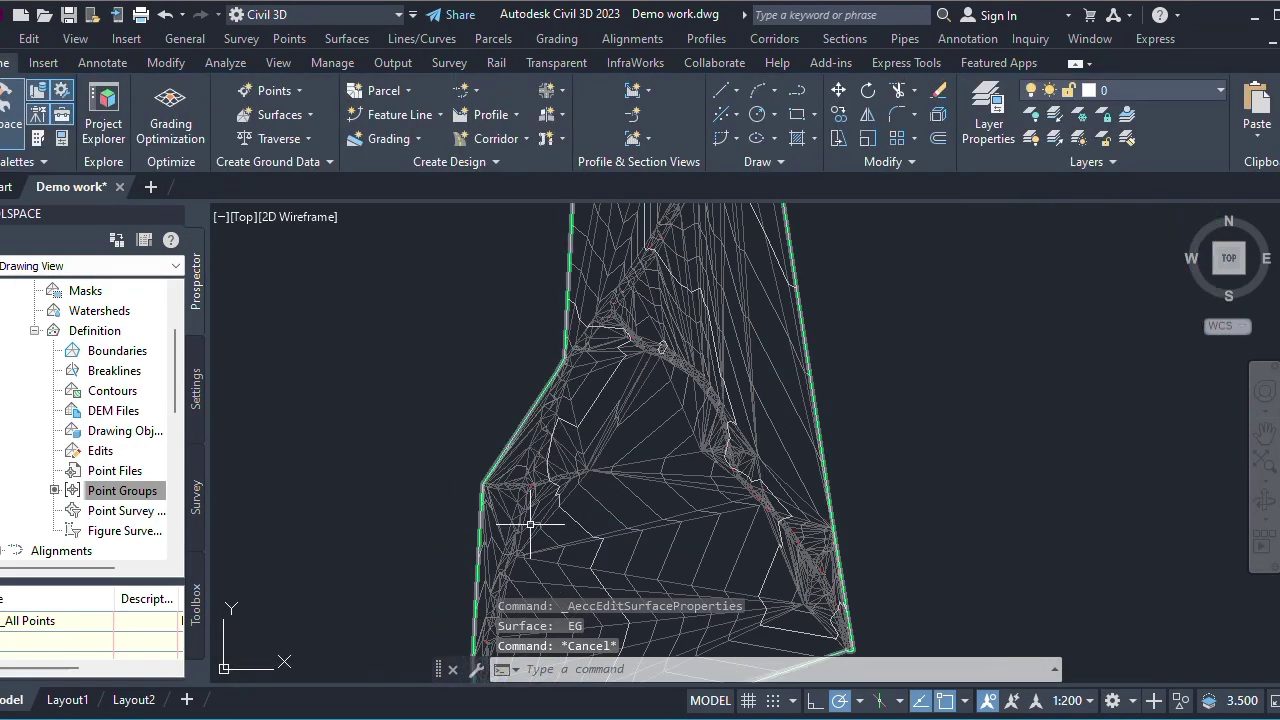
scroll(531, 524, "up", 2)
scroll(535, 480, "up", 1)
scroll(537, 455, "down", 4)
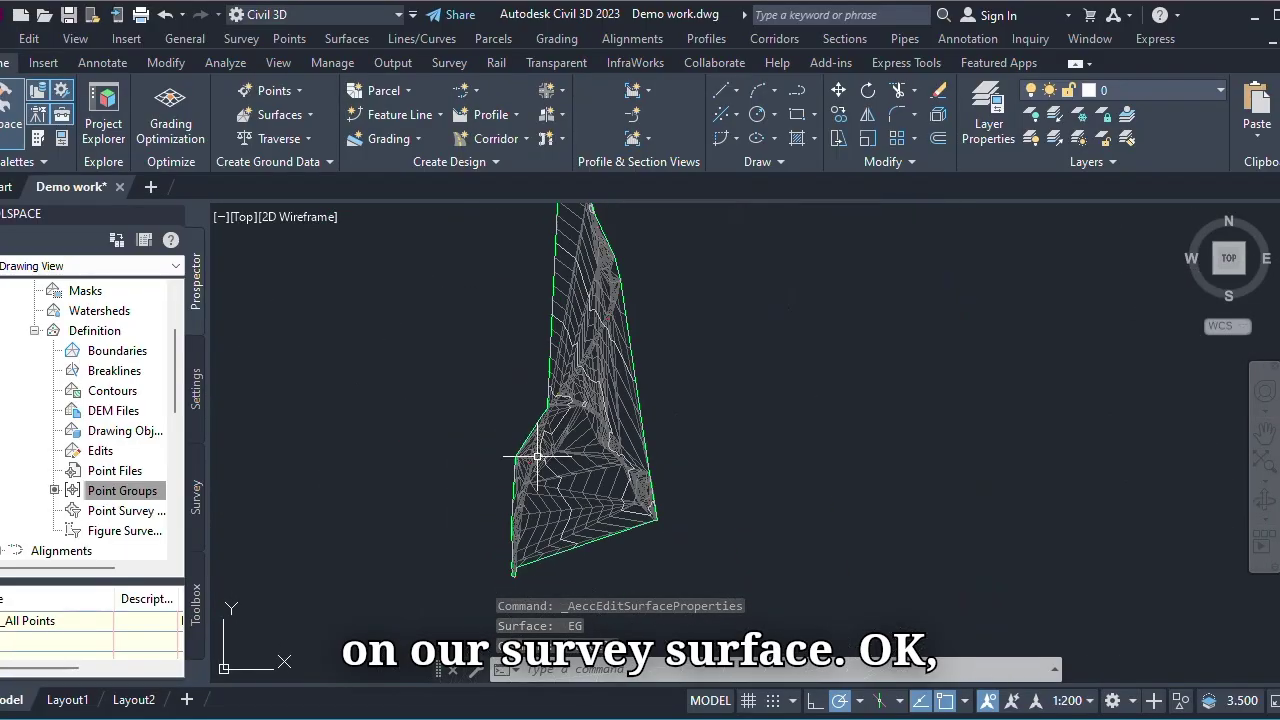
scroll(553, 497, "up", 3)
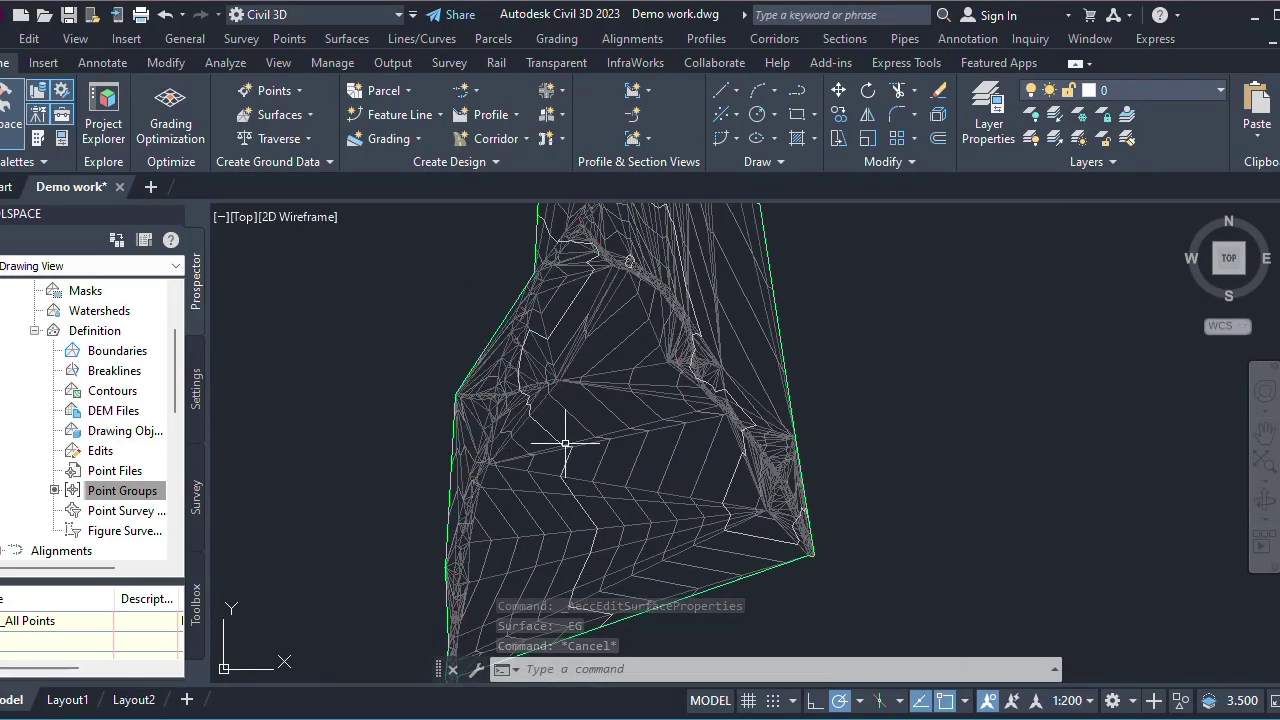
left_click(757, 576)
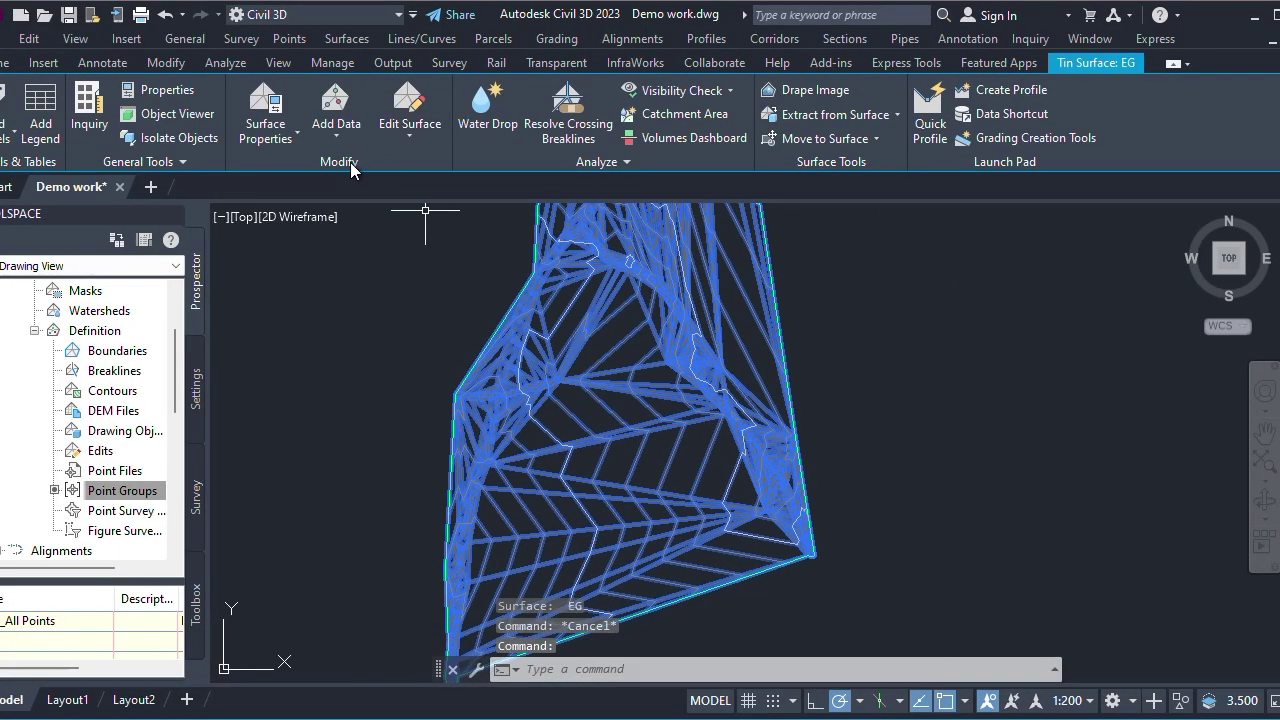
left_click(410, 140)
left_click(437, 229)
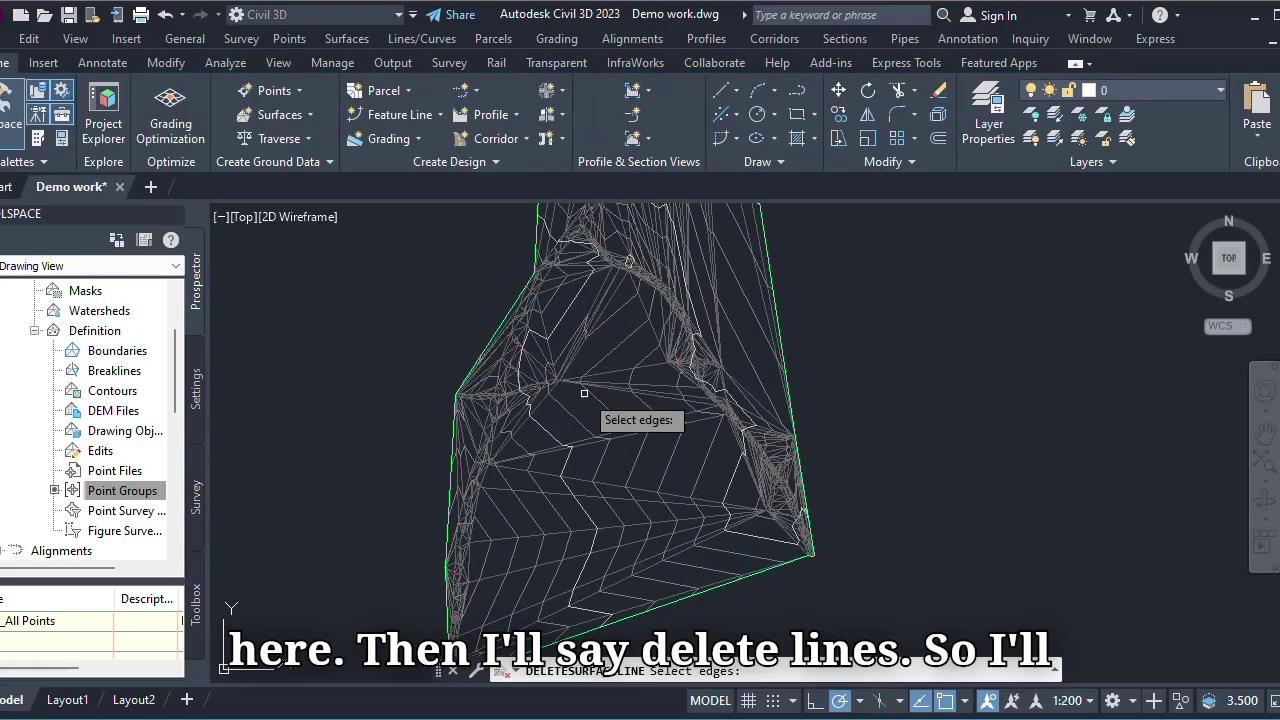
left_click(633, 574)
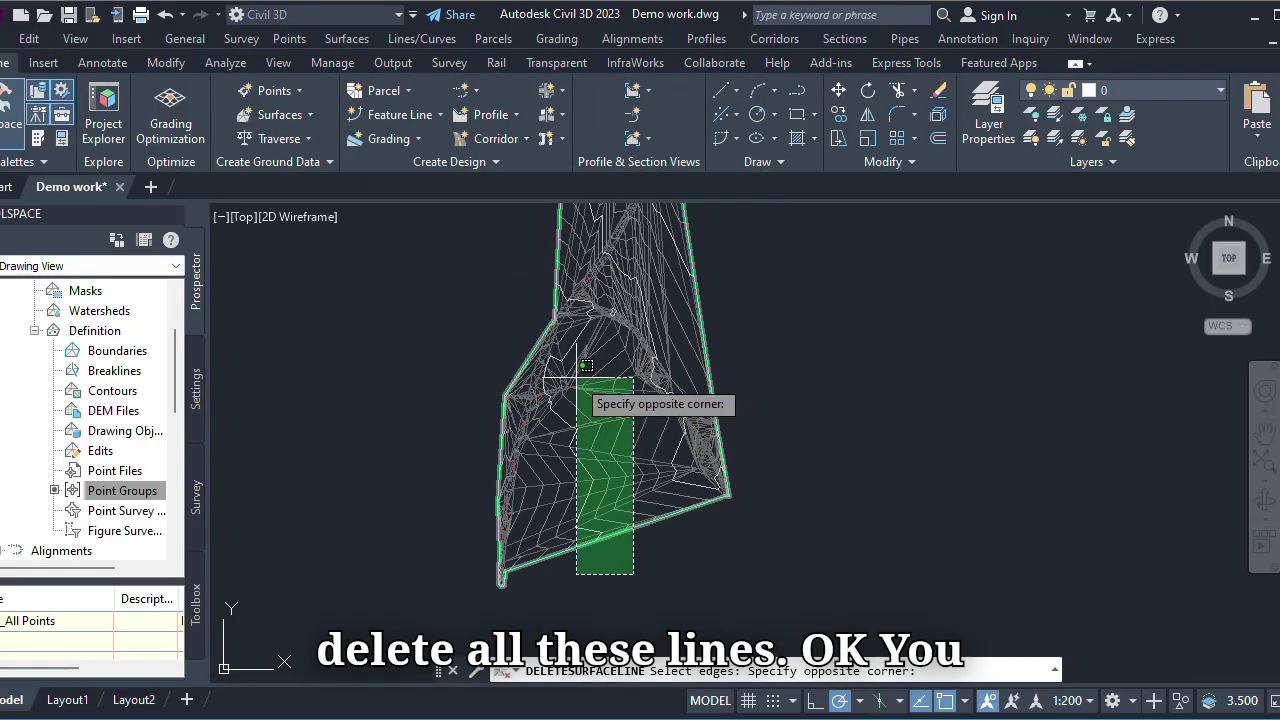
scroll(585, 365, "up", 5)
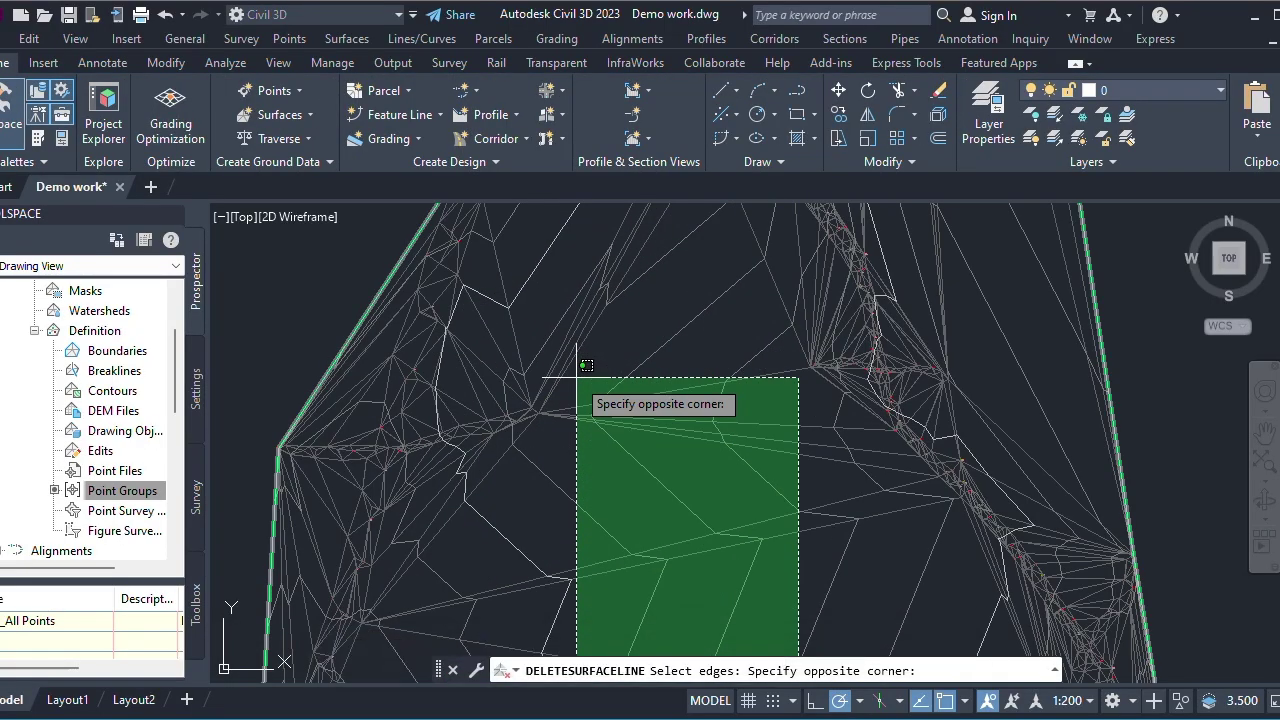
left_click(576, 377)
key("Return")
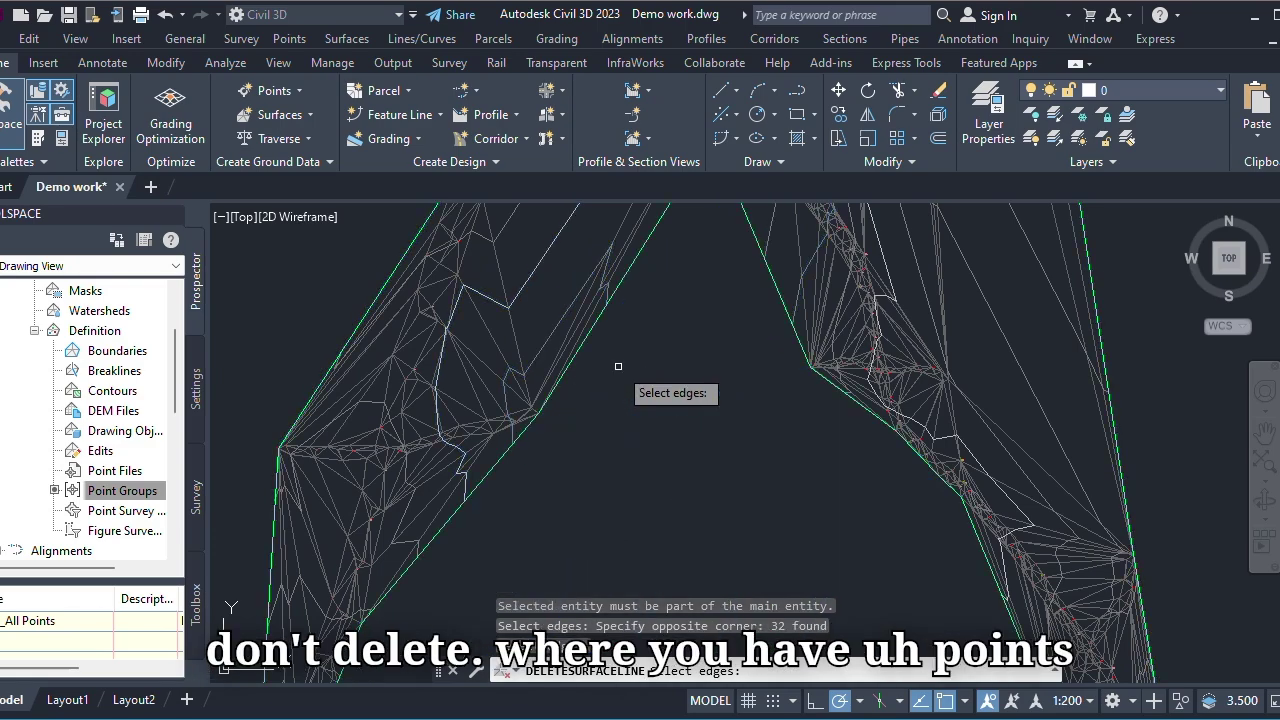
scroll(467, 435, "up", 5)
scroll(550, 405, "down", 3)
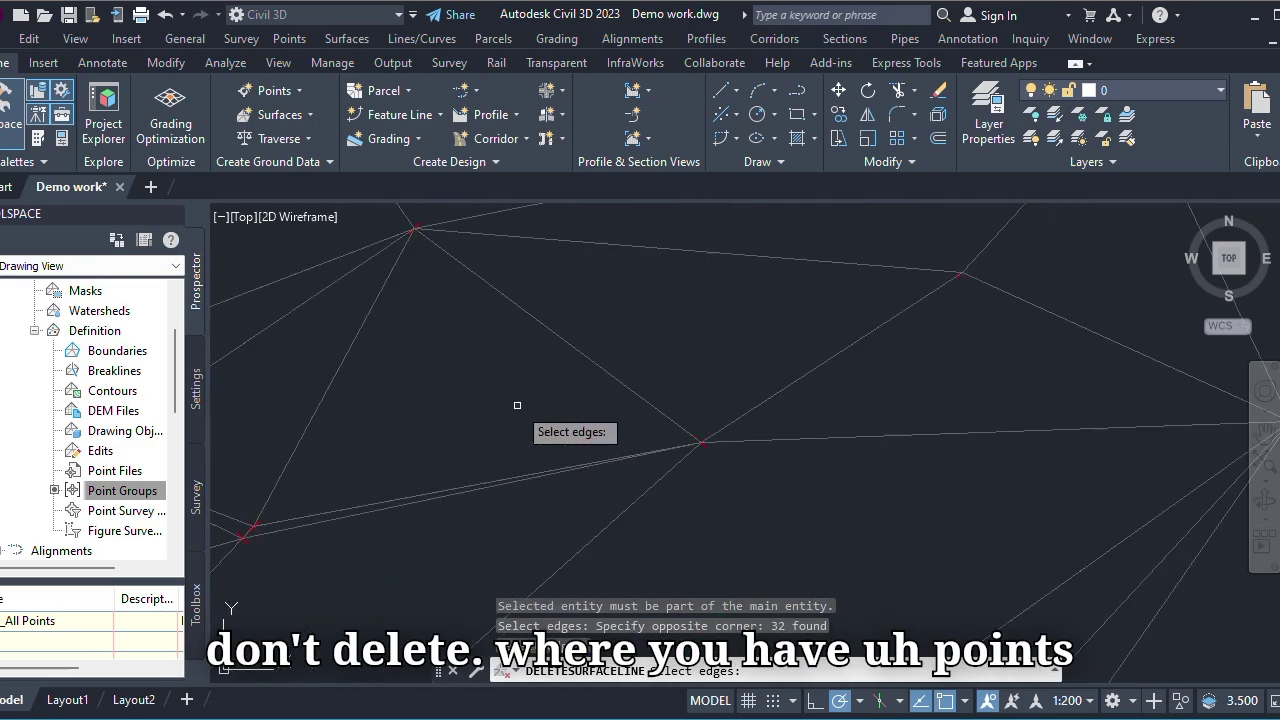
scroll(613, 440, "up", 3)
key("Return")
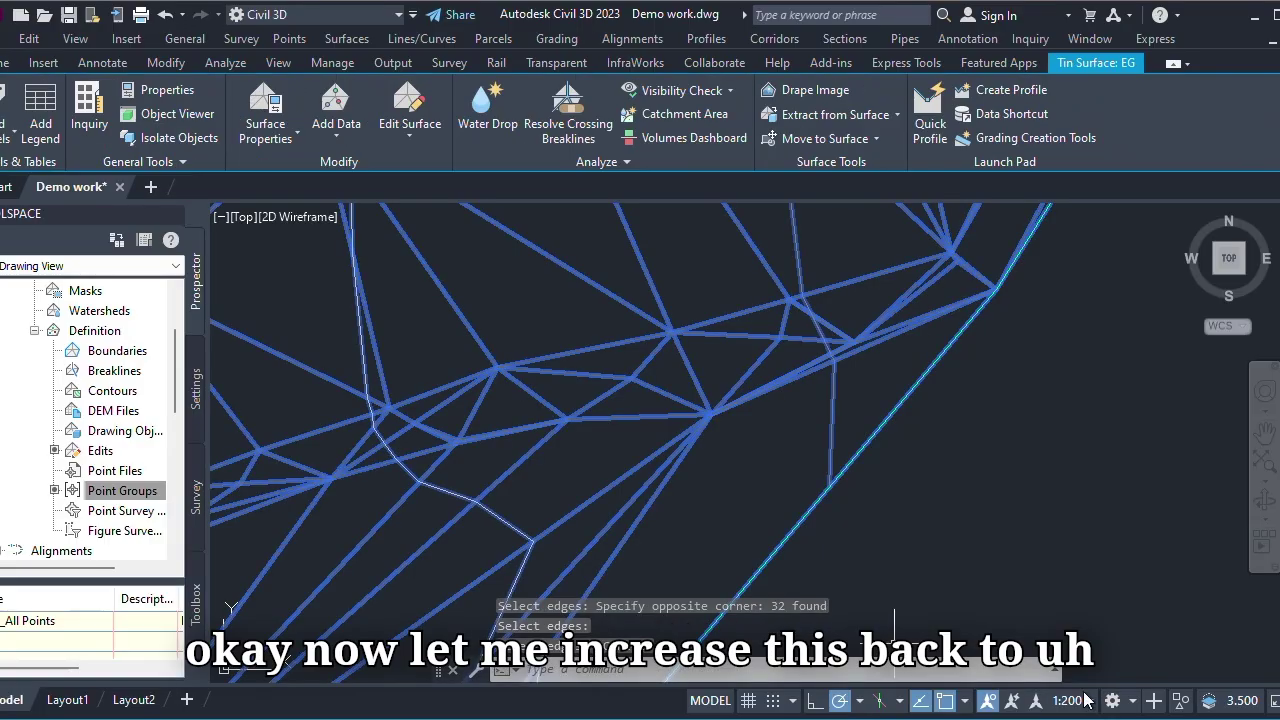
- Set the drawing's annotation scale to 1:1000 to enlarge the survey point labels
left_click(1090, 703)
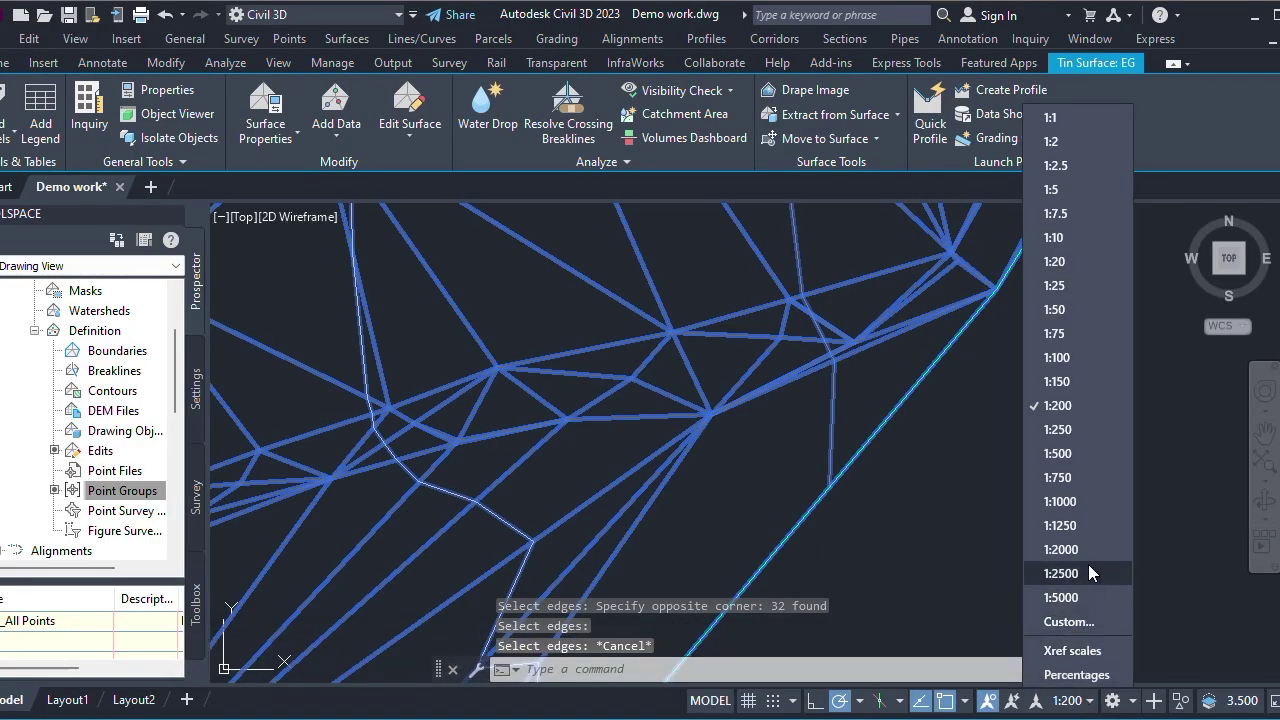
left_click(1062, 501)
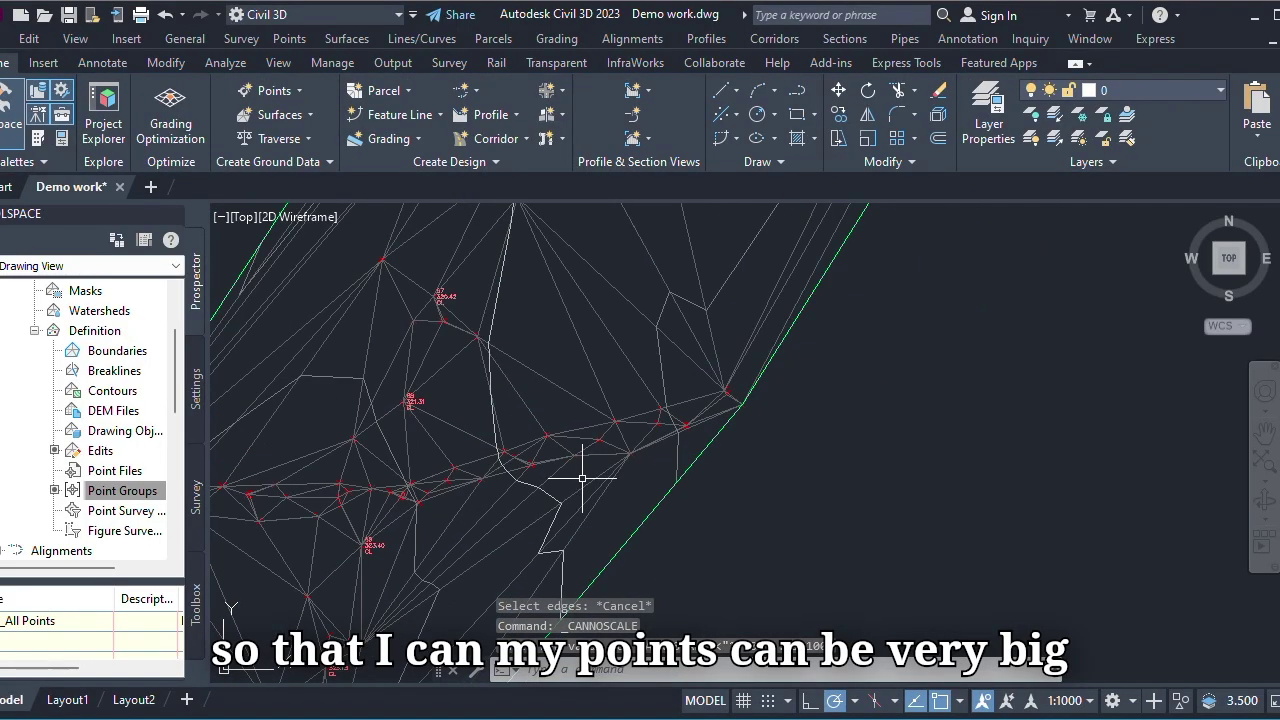
scroll(443, 380, "up", 2)
scroll(614, 486, "down", 5)
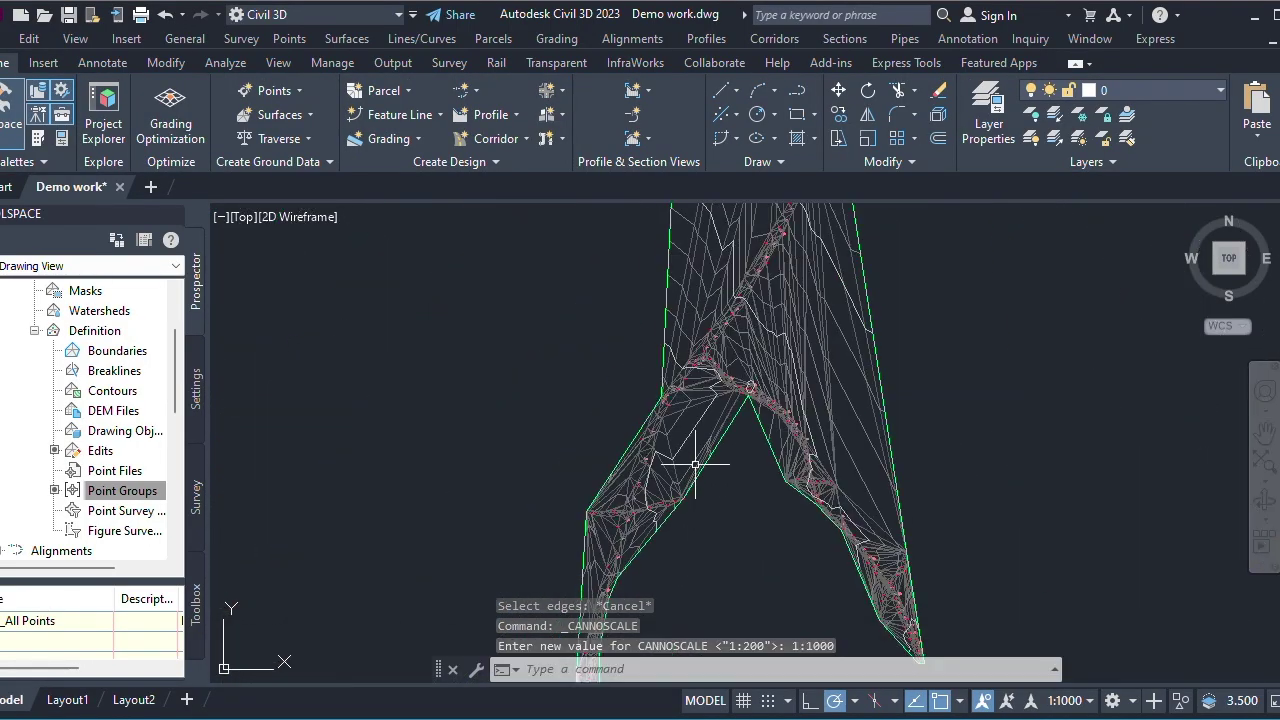
- Delete the EG surface's excess triangle lines along the inner edge of the southwest branch, just below the road junction
scroll(644, 406, "up", 3)
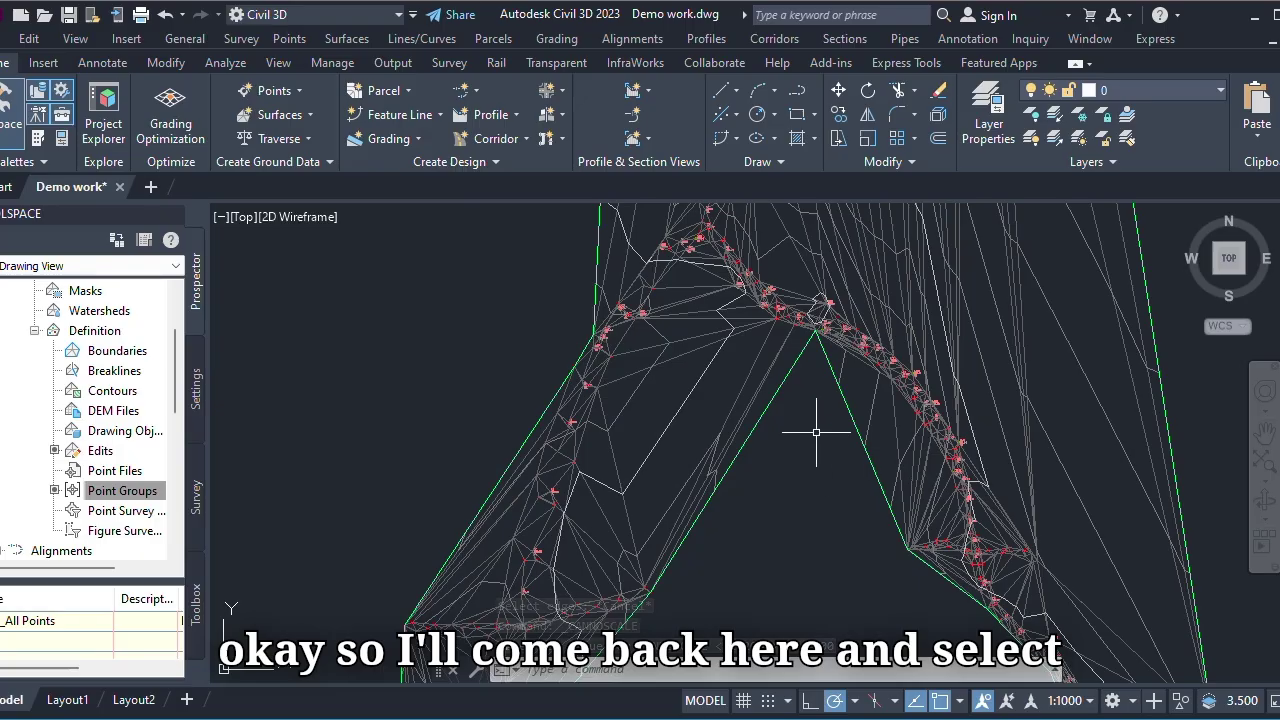
left_click(767, 407)
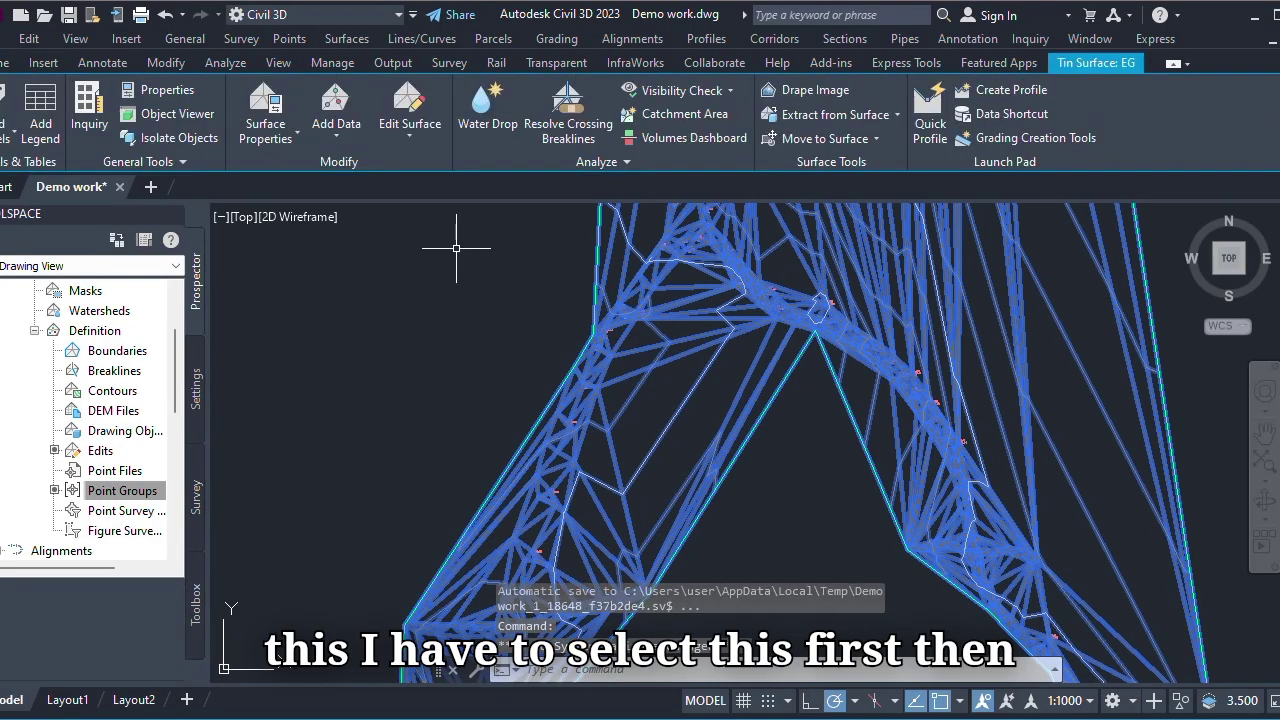
left_click(405, 128)
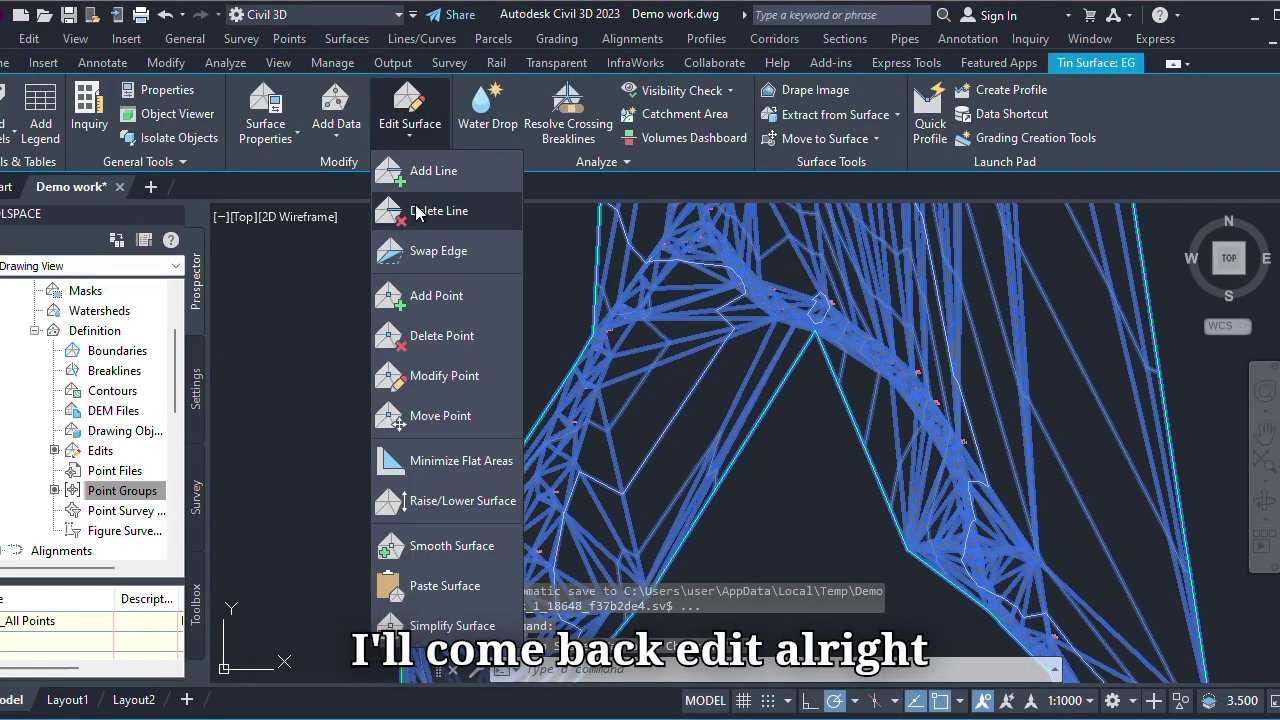
left_click(423, 213)
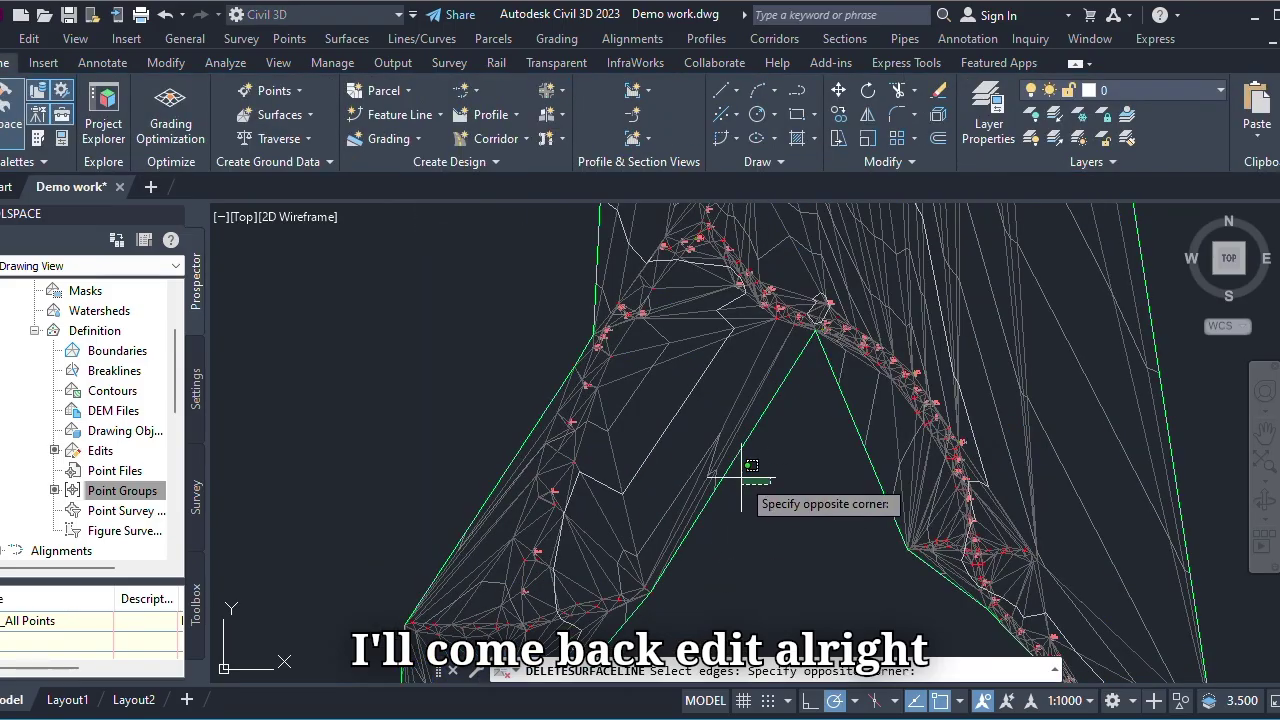
left_click(653, 410)
key("Return")
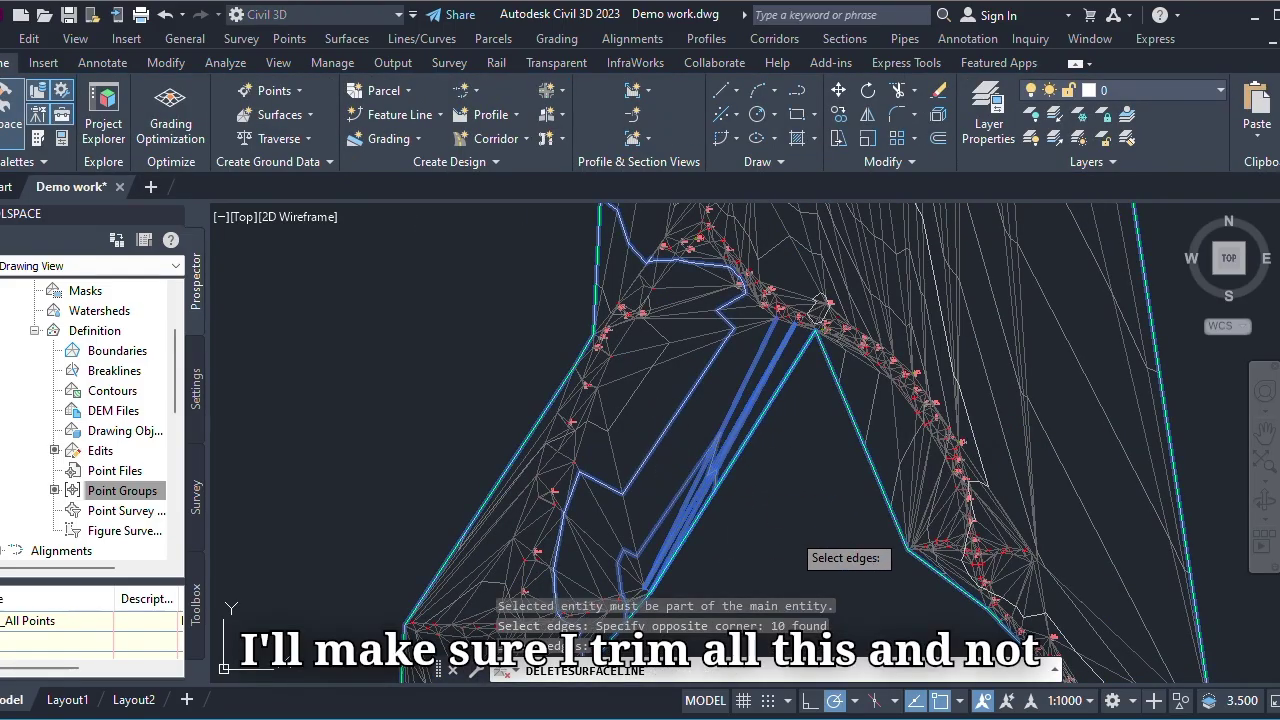
left_click(690, 373)
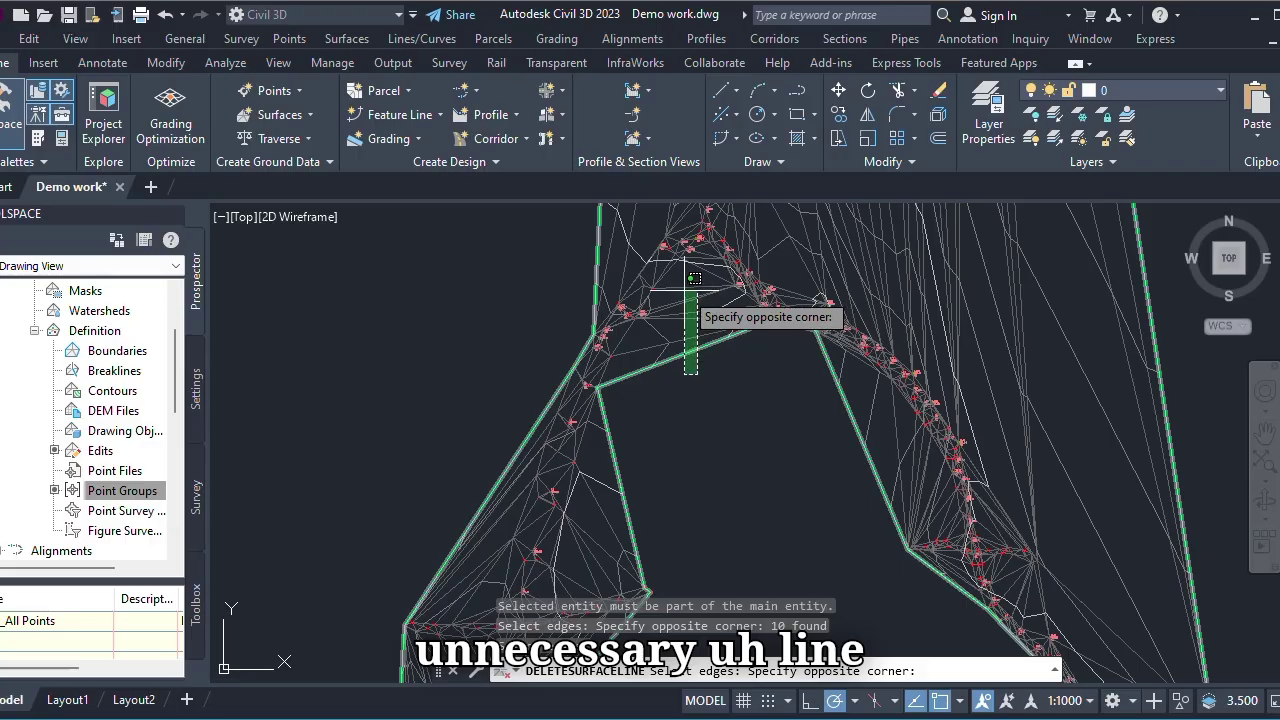
left_click(697, 289)
key("Return")
- Delete the excess triangle lines above and below the east-pointing spur of the southwest branch
scroll(723, 531, "down", 2)
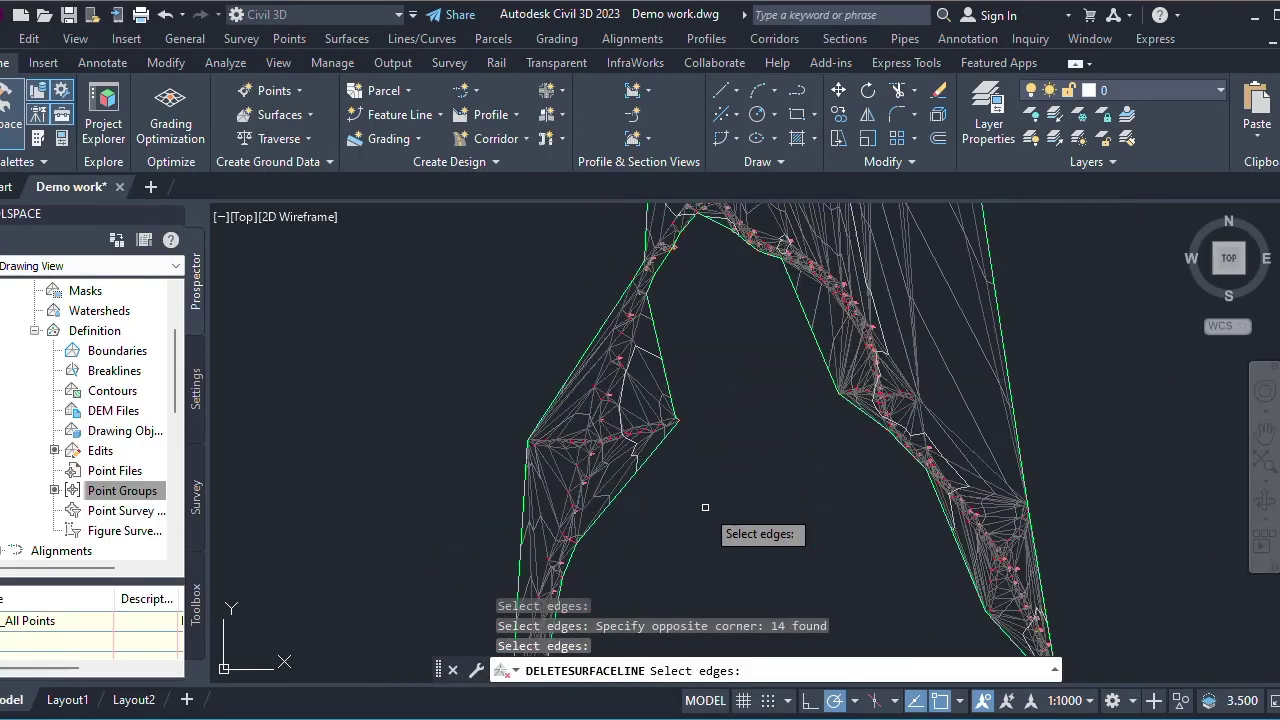
left_click(665, 360)
scroll(630, 390, "up", 4)
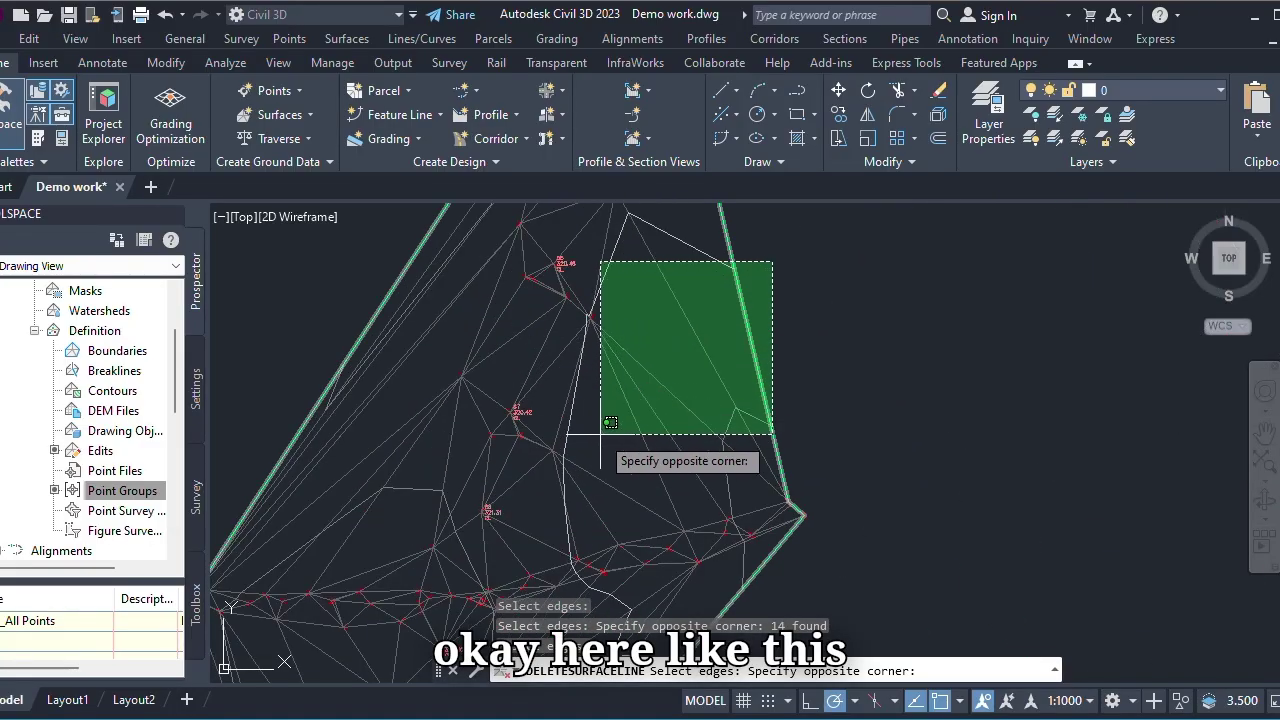
left_click(627, 427)
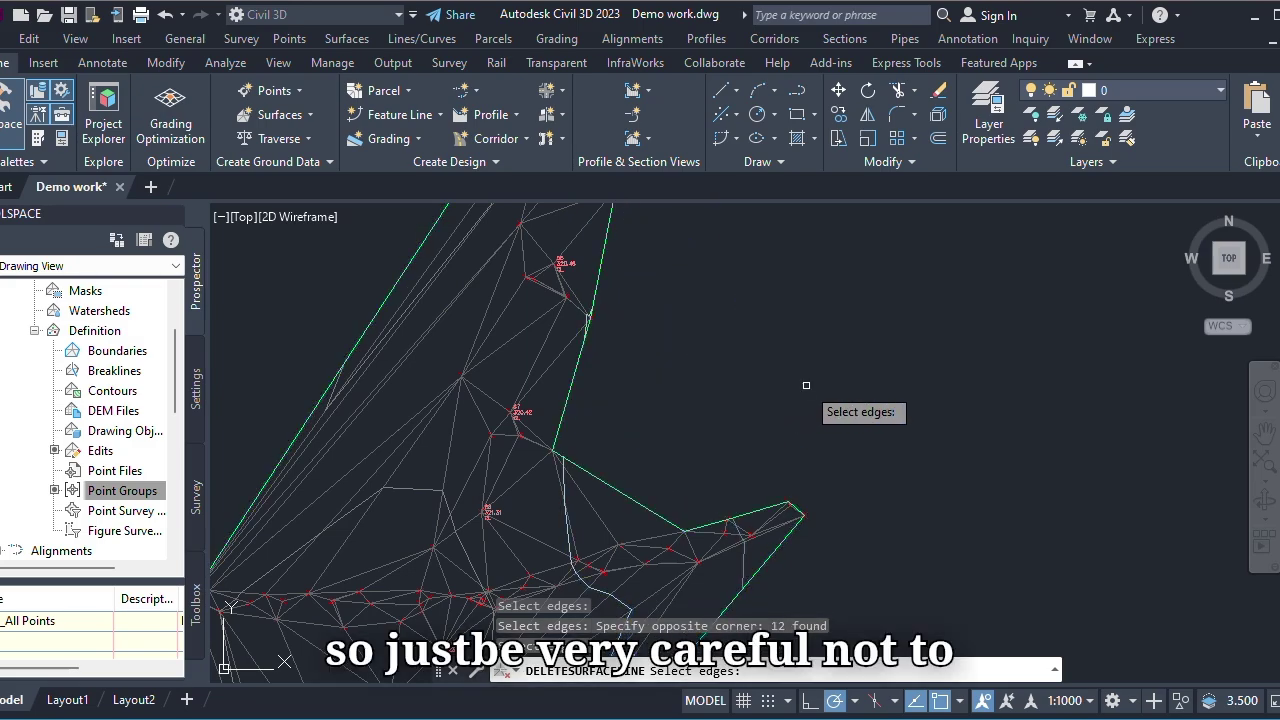
scroll(790, 440, "down", 3)
scroll(770, 477, "up", 3)
left_click(740, 508)
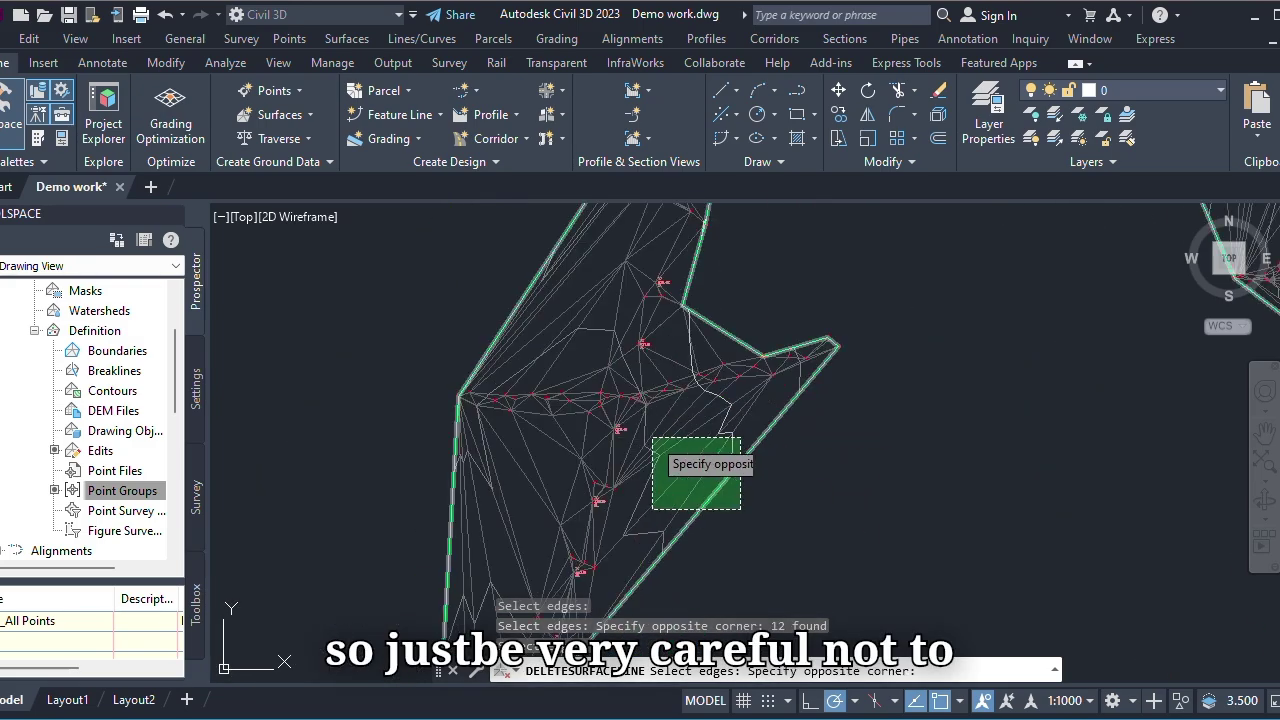
left_click(653, 439)
- Delete the excess triangle lines on the outer side of the southwest branch, below and above its west-pointing spur
scroll(735, 445, "down", 3)
scroll(690, 476, "up", 3)
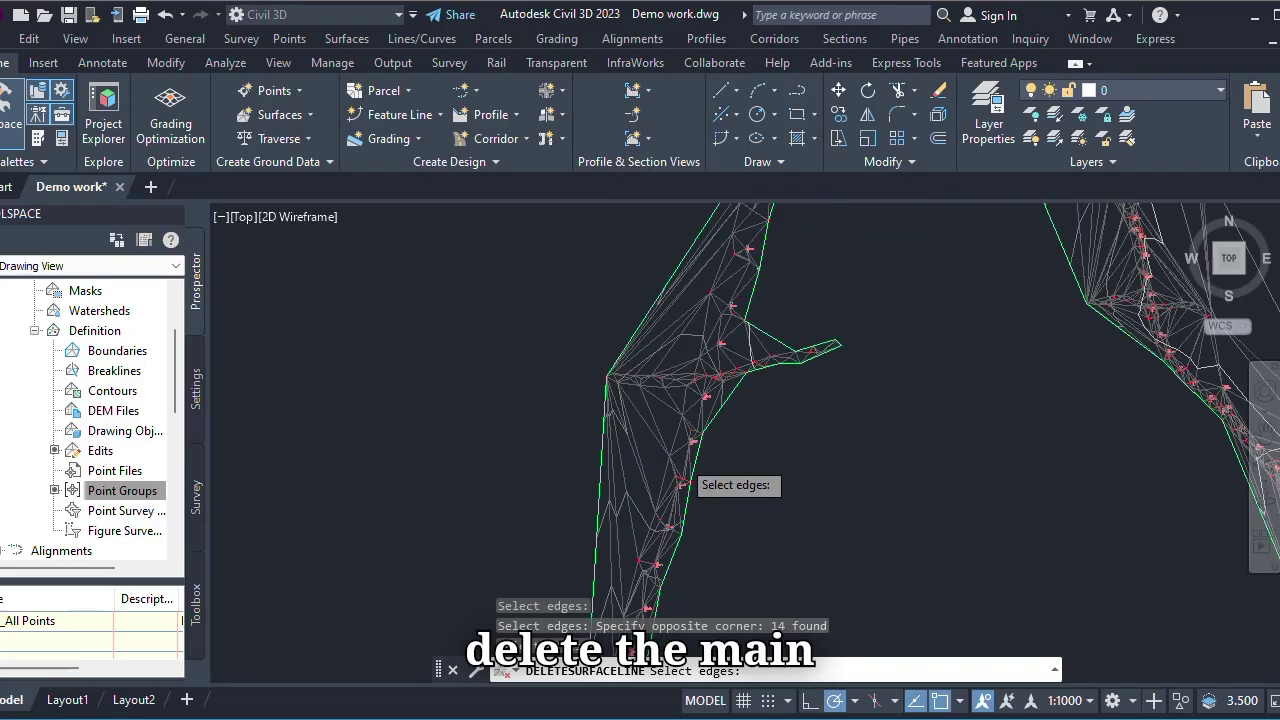
scroll(685, 480, "up", 2)
left_click(647, 393)
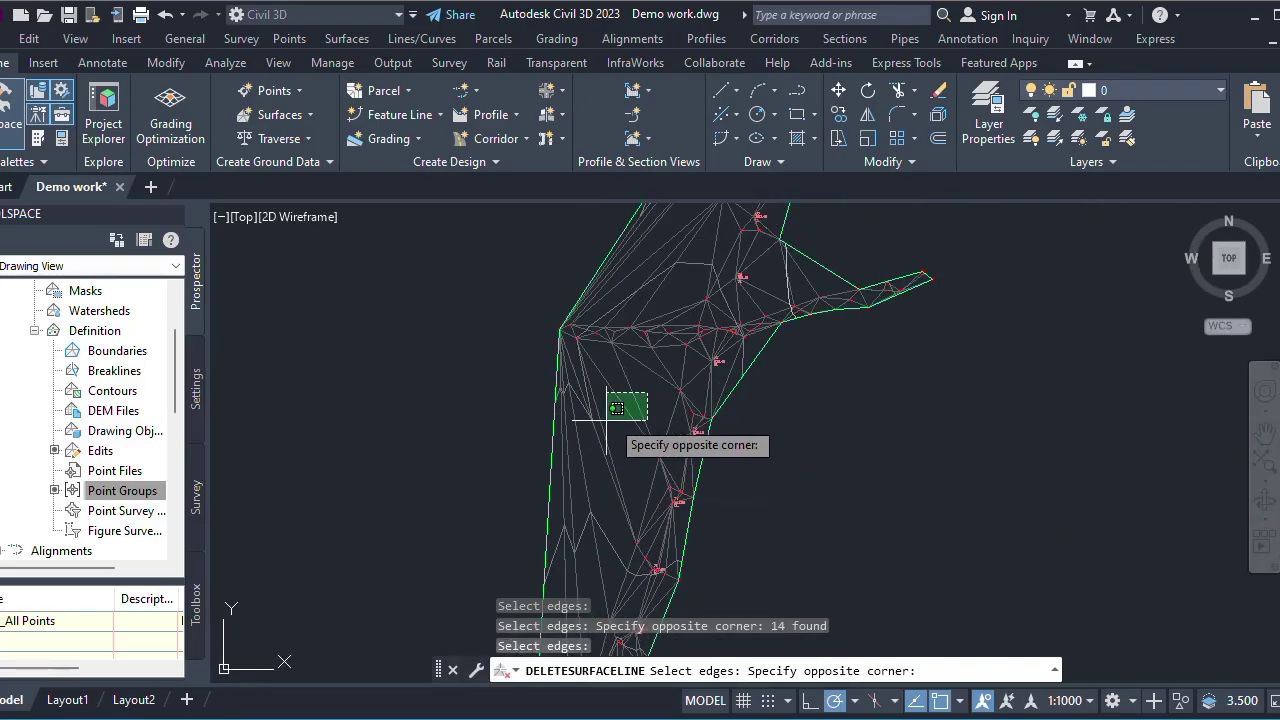
left_click(560, 443)
scroll(705, 470, "down", 3)
scroll(695, 423, "up", 4)
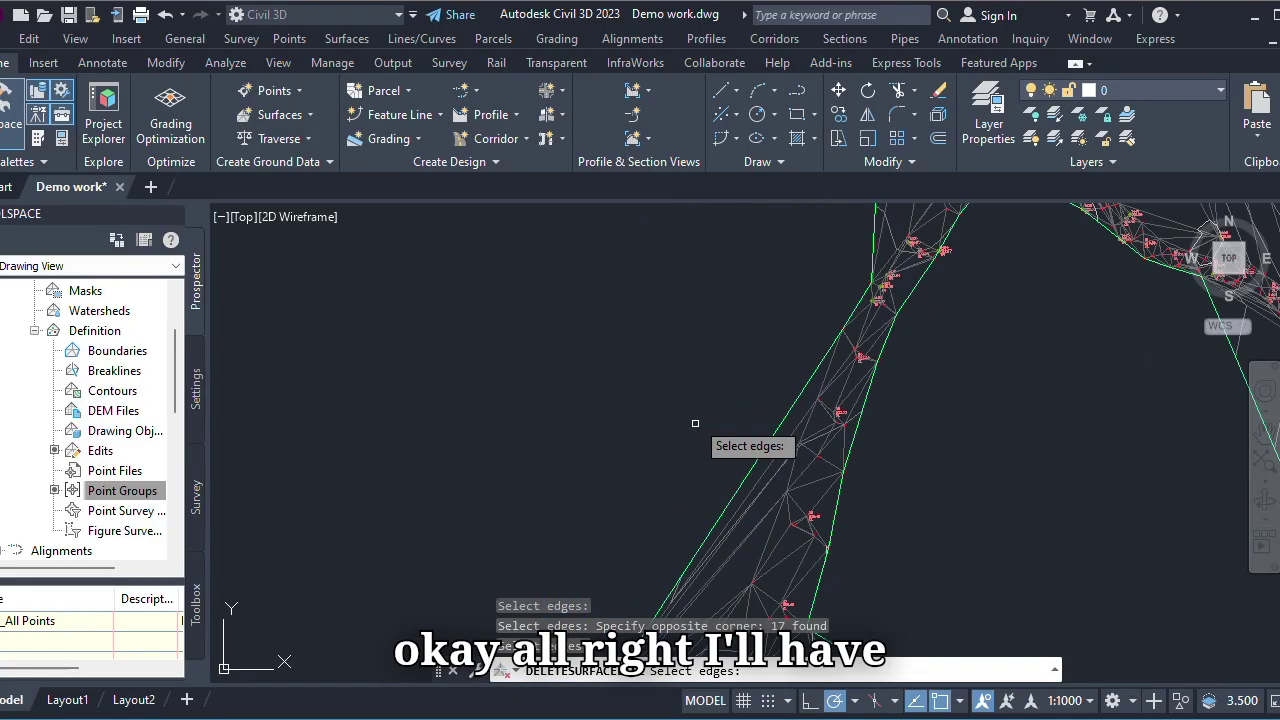
scroll(740, 503, "down", 3)
scroll(790, 547, "up", 2)
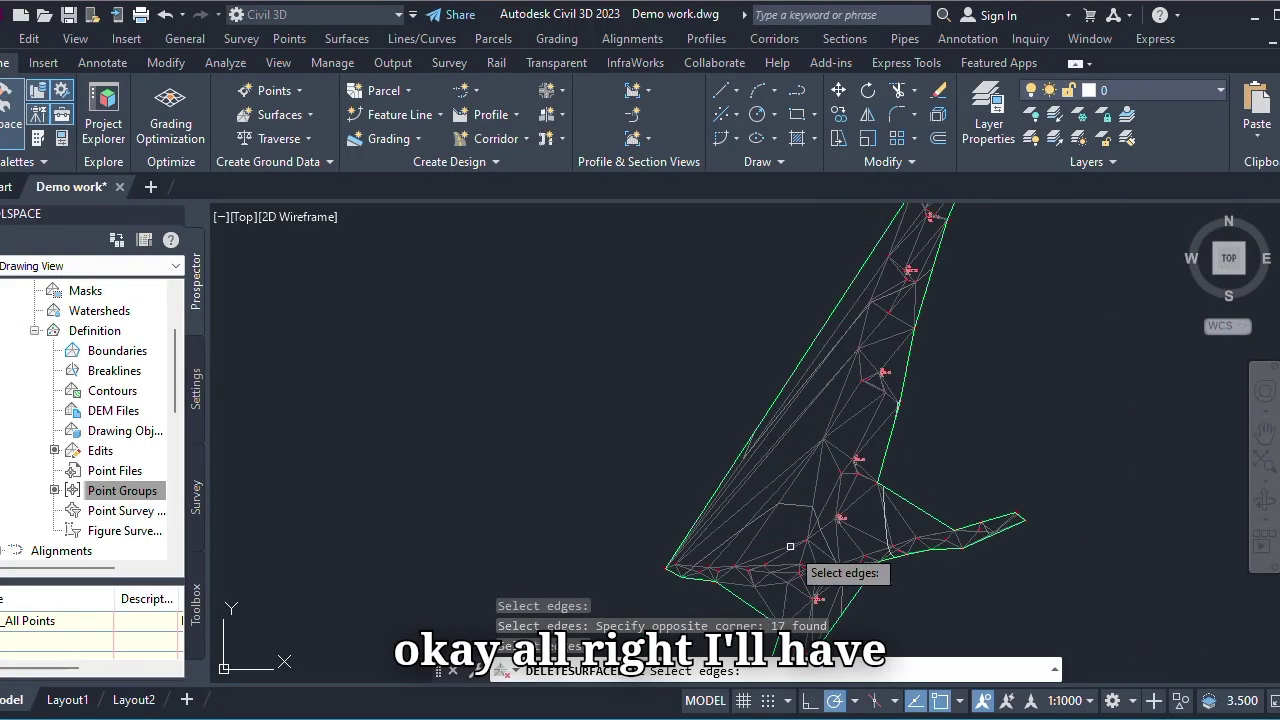
left_click(776, 508)
left_click(686, 440)
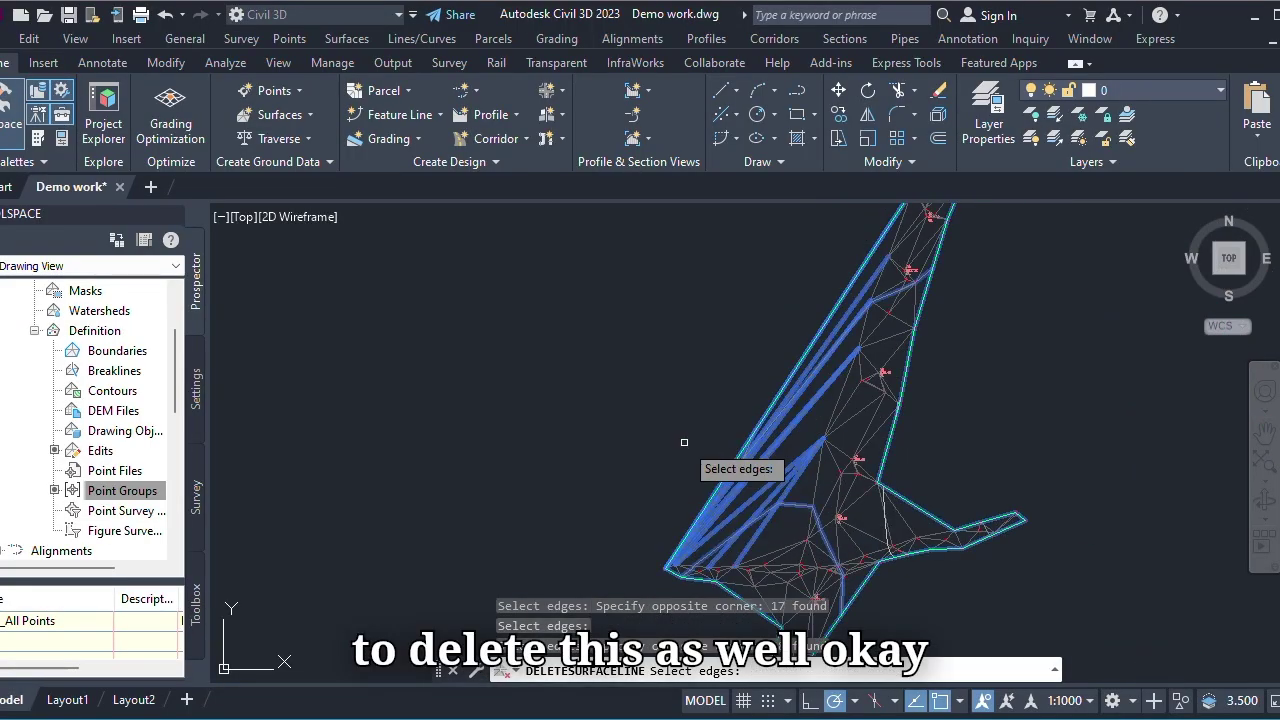
- Delete the long triangle lines spanning the empty area east of the main route, just above the junction with the southeast branch
scroll(730, 494, "up", 3)
scroll(790, 442, "down", 4)
scroll(840, 505, "up", 4)
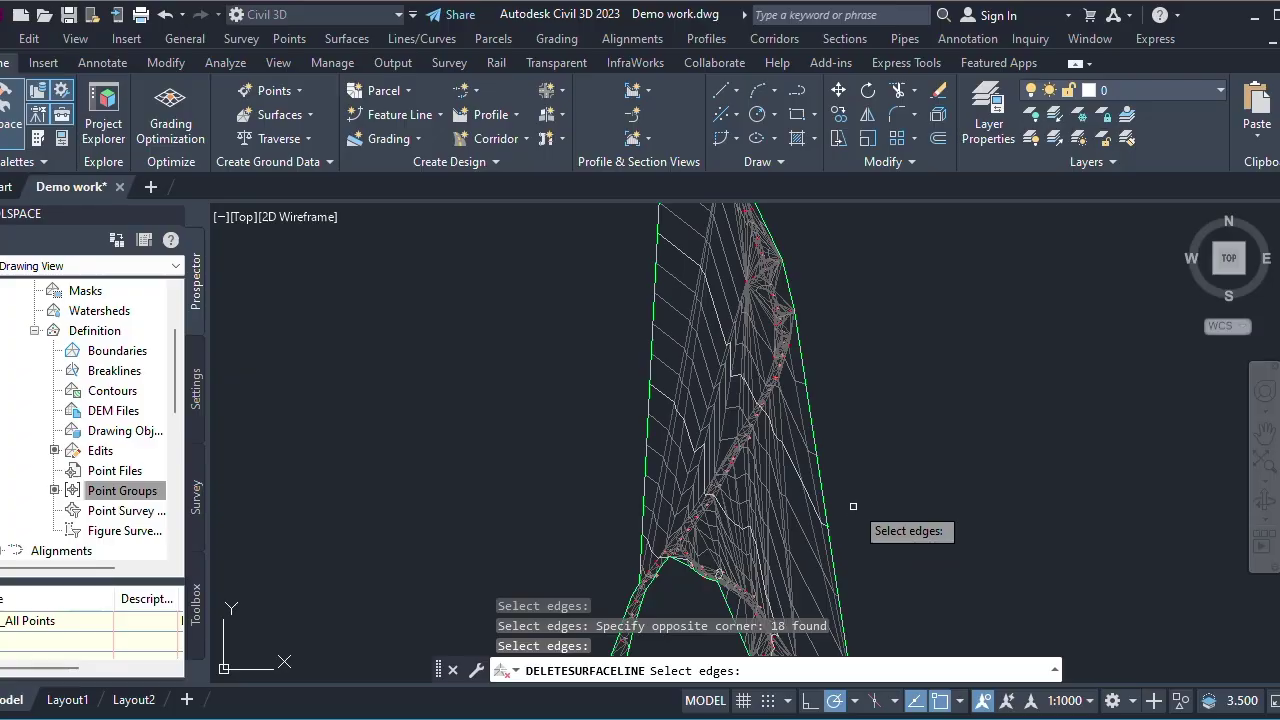
left_click(860, 502)
scroll(746, 525, "up", 3)
scroll(760, 520, "down", 3)
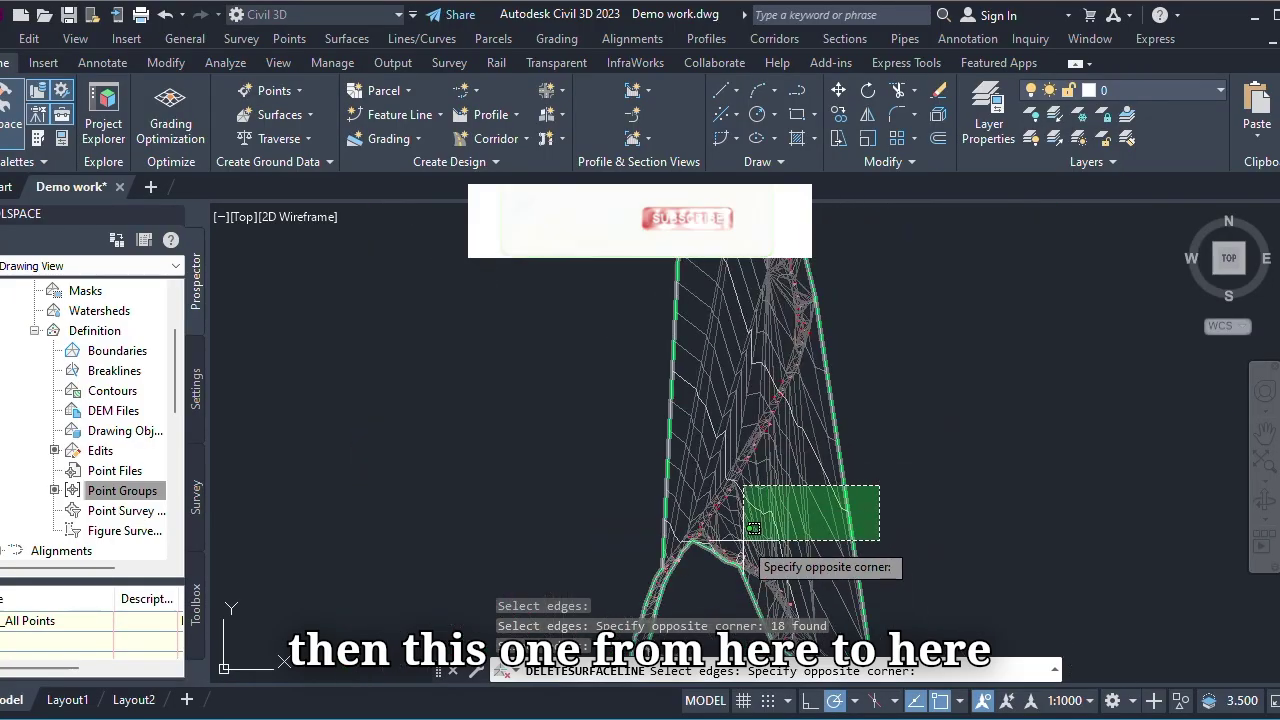
left_click(773, 531)
key("Return")
scroll(790, 520, "up", 4)
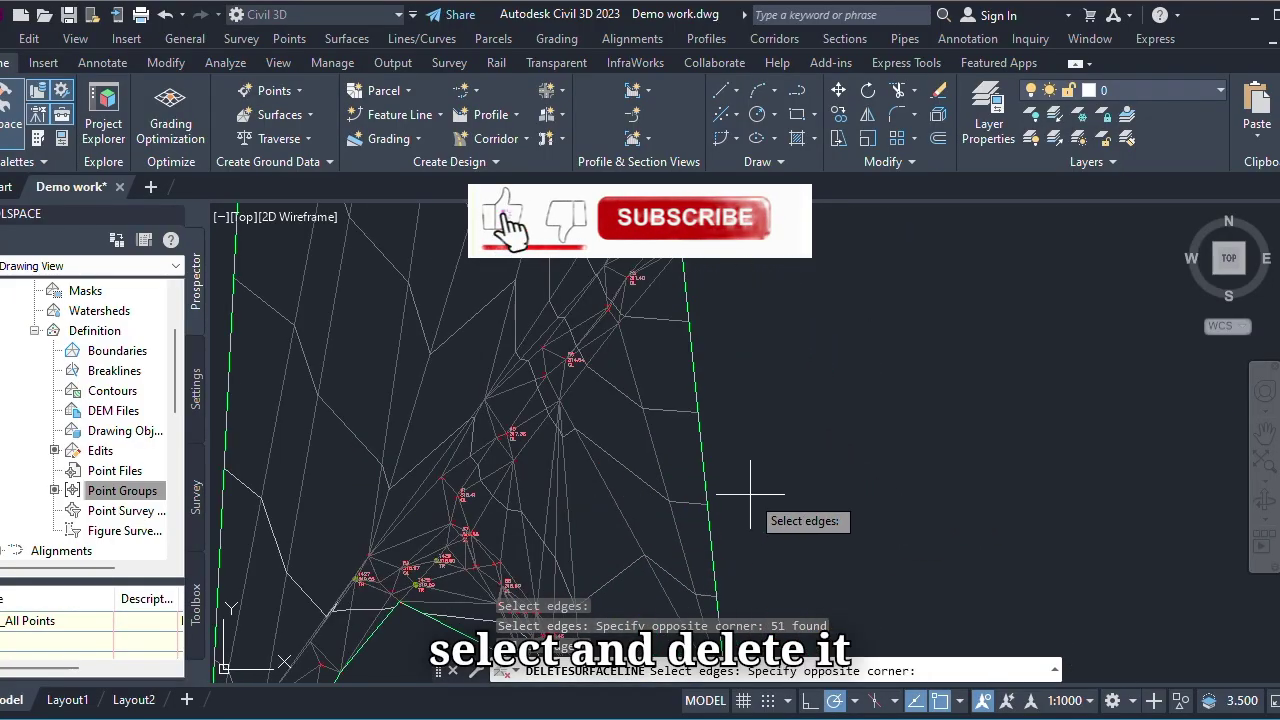
left_click(750, 494)
left_click(553, 558)
scroll(800, 450, "down", 3)
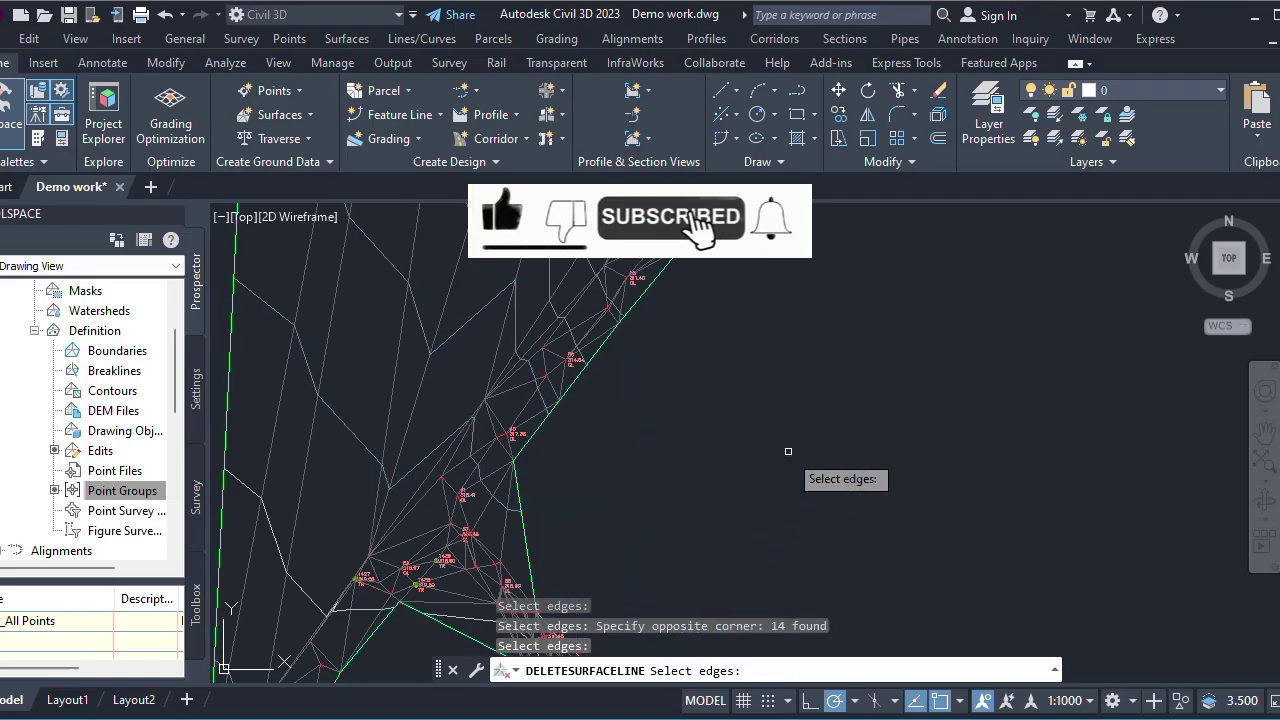
- Delete the triangle lines fanning from the west-pointing spur up the inner side of the southeast branch
scroll(798, 445, "up", 4)
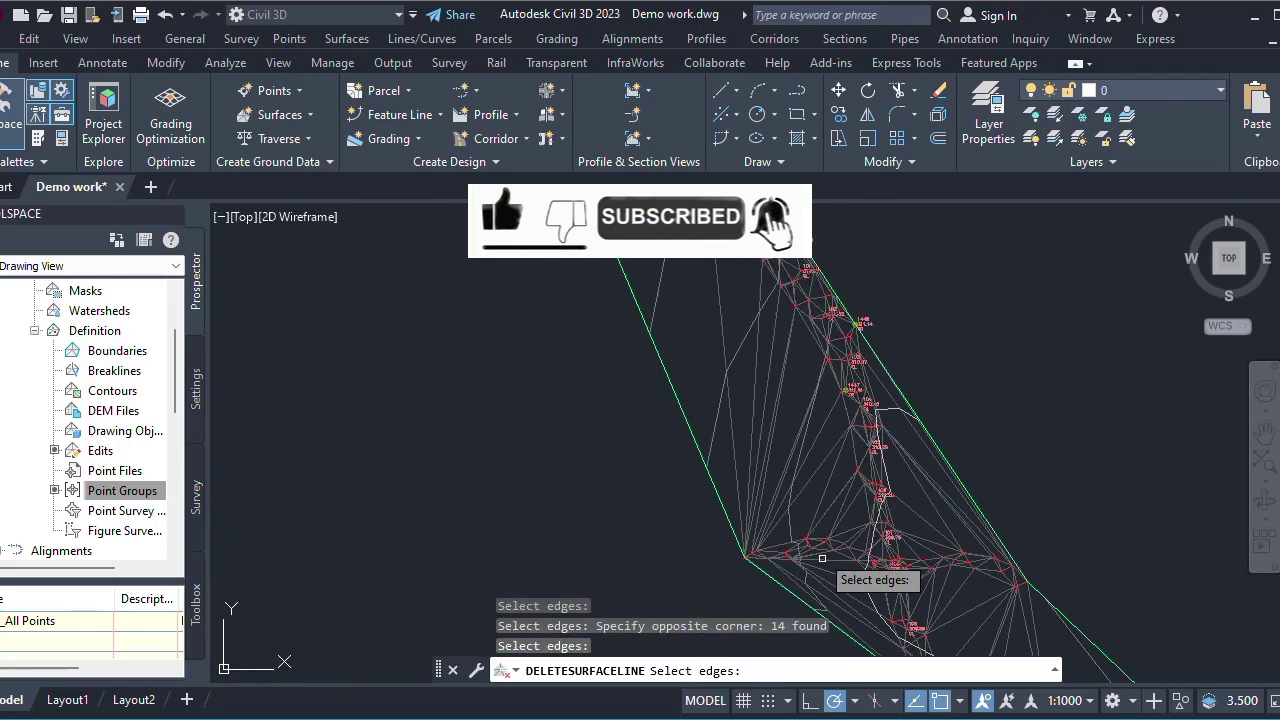
left_click(835, 488)
left_click(597, 370)
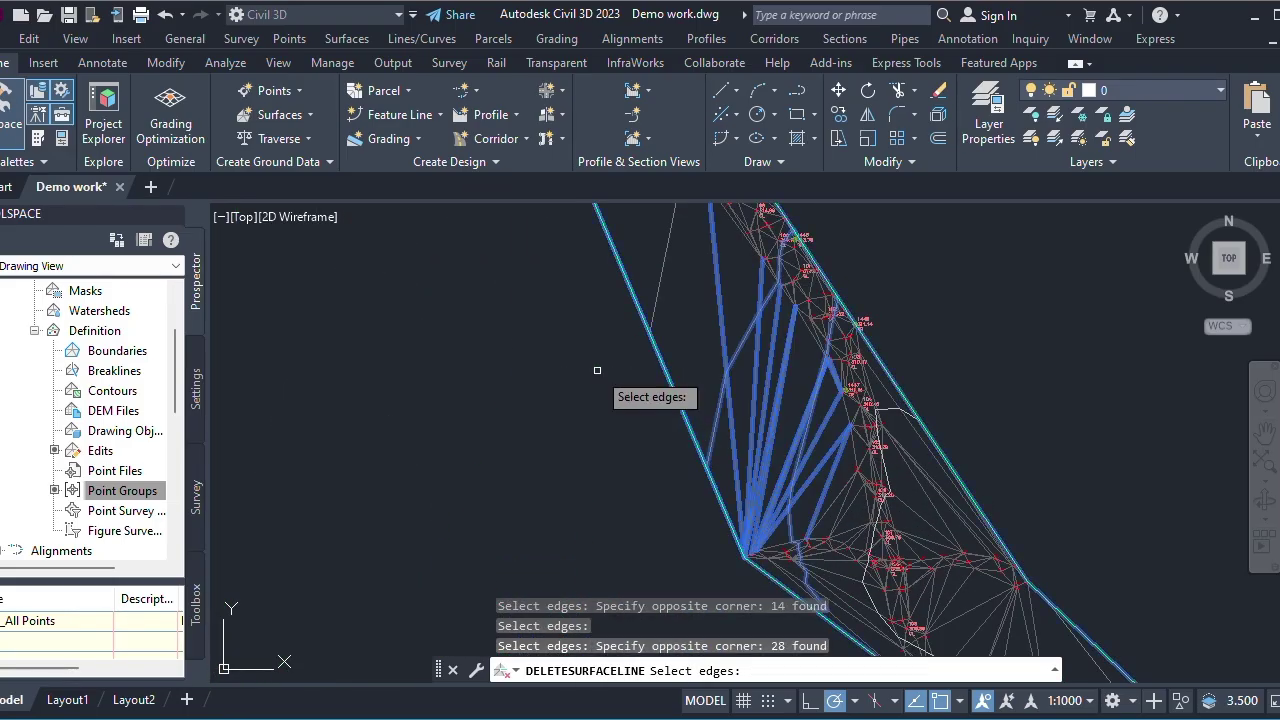
key("Return")
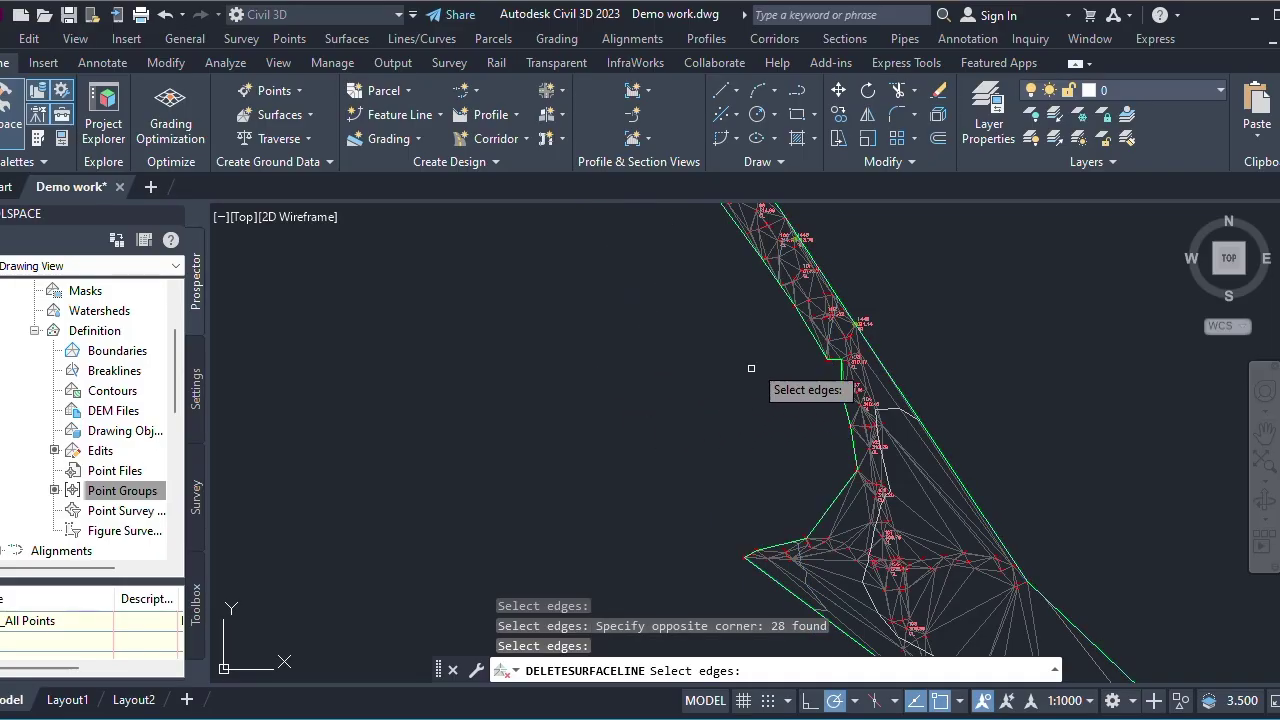
- Delete the excess triangle lines on the southeast branch's east side, between its upper and lower east-pointing spurs
scroll(829, 457, "down", 3)
scroll(830, 380, "up", 4)
left_click(829, 336)
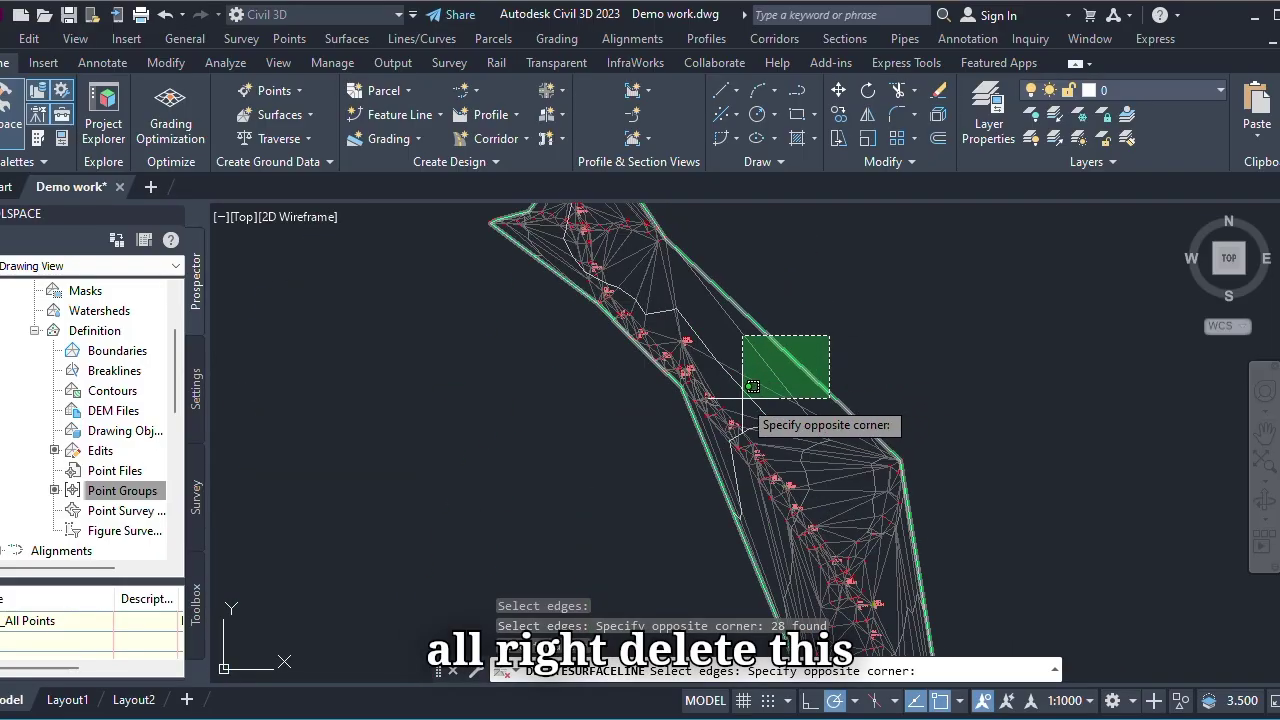
left_click(752, 386)
key("Return")
left_click(831, 412)
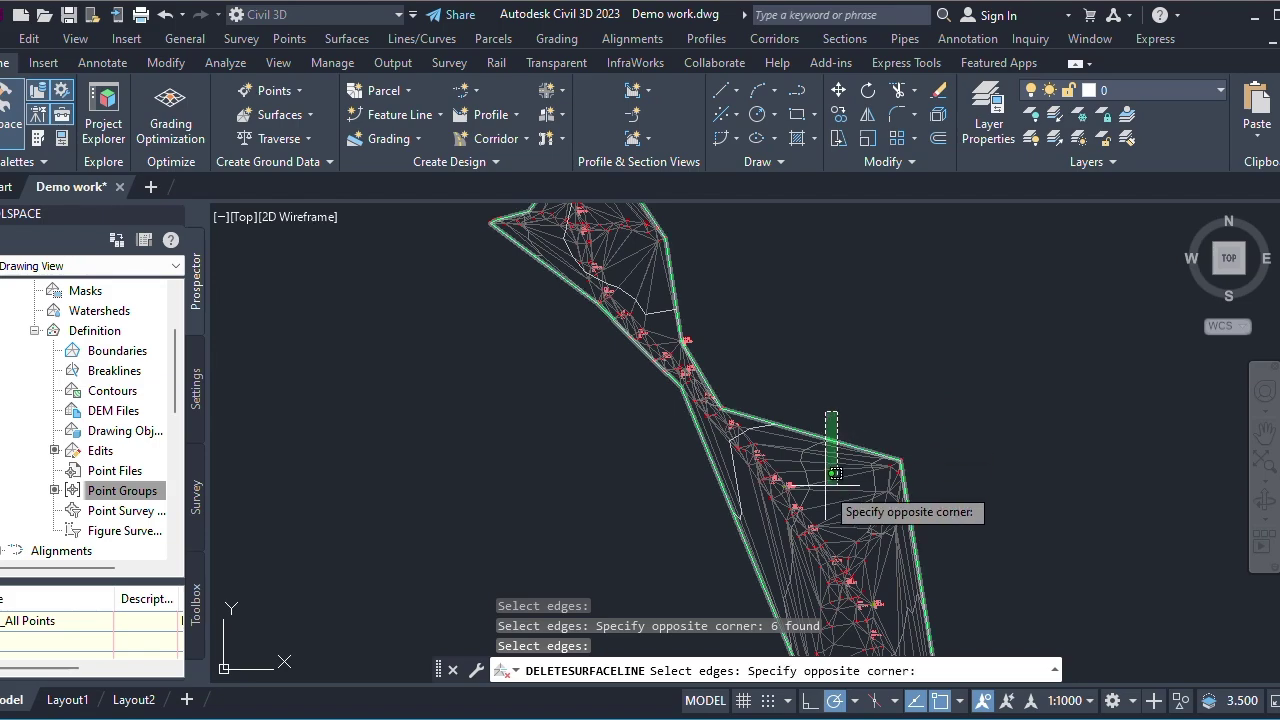
left_click(823, 499)
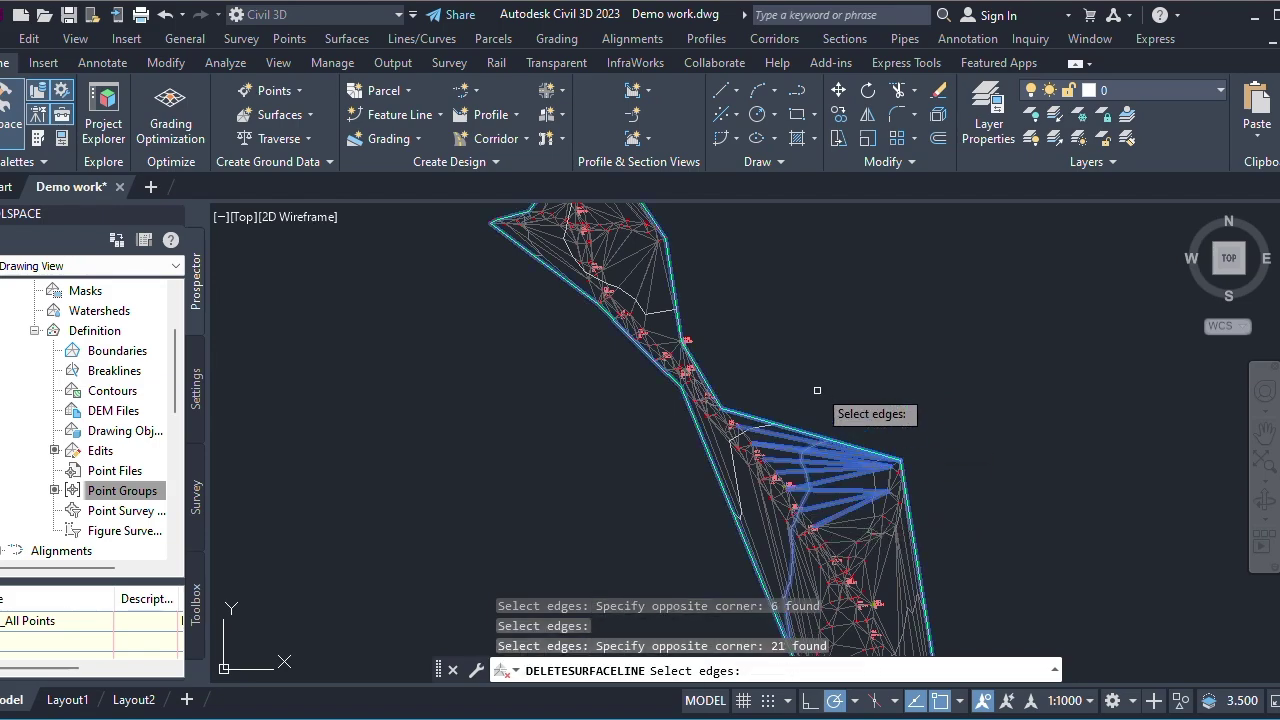
- Delete the excess triangle lines below the southeast branch's lower spurs, on both the east and west sides
scroll(843, 443, "down", 3)
scroll(820, 400, "up", 5)
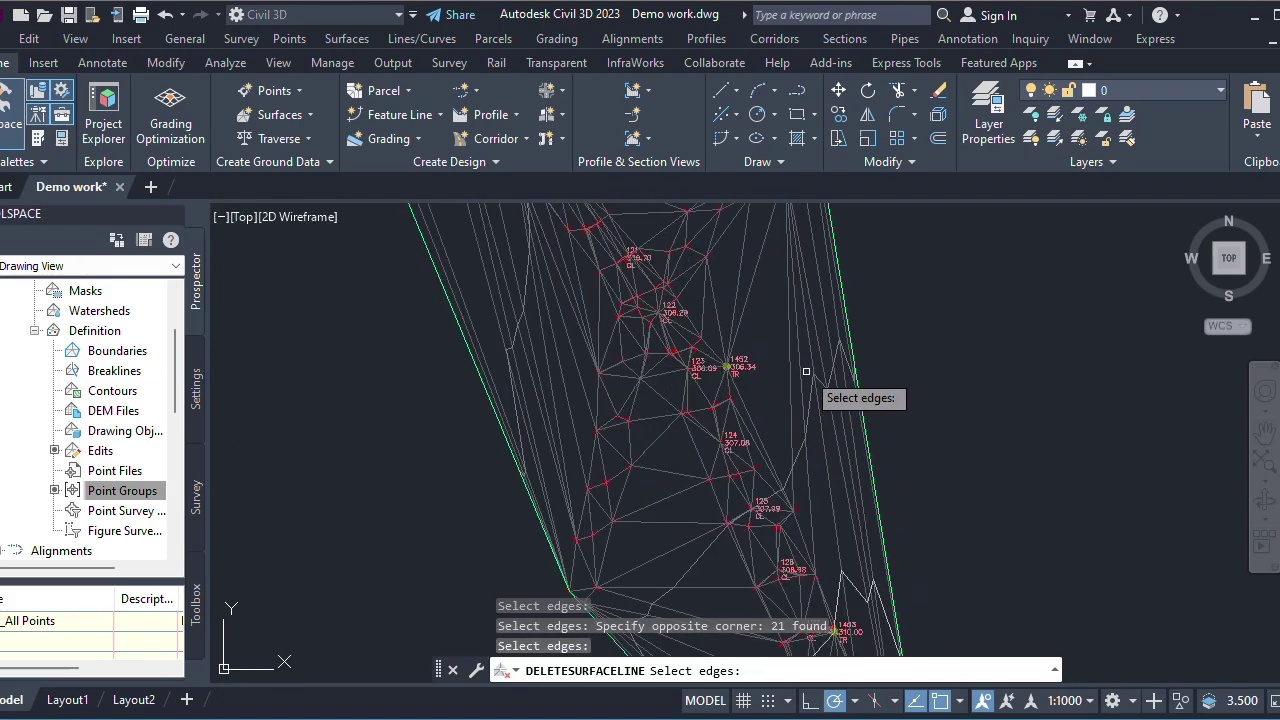
left_click(857, 348)
left_click(780, 409)
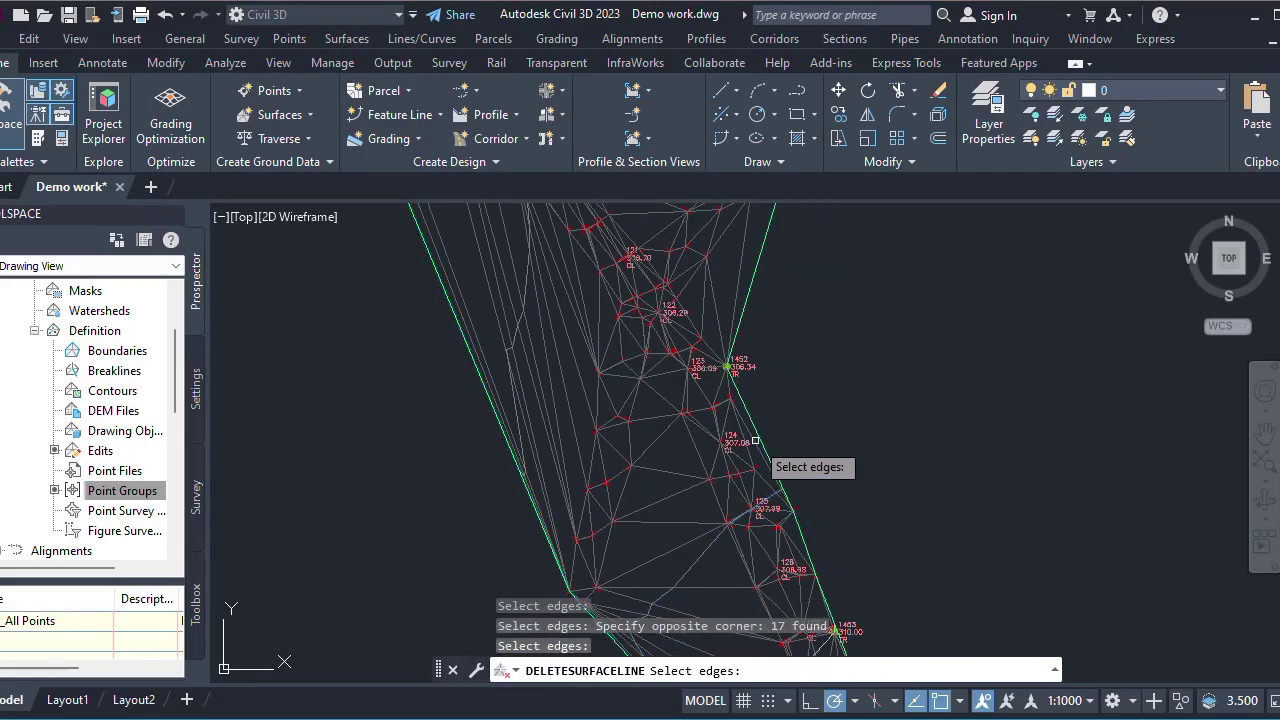
scroll(740, 450, "down", 2)
scroll(697, 567, "up", 5)
scroll(697, 567, "down", 3)
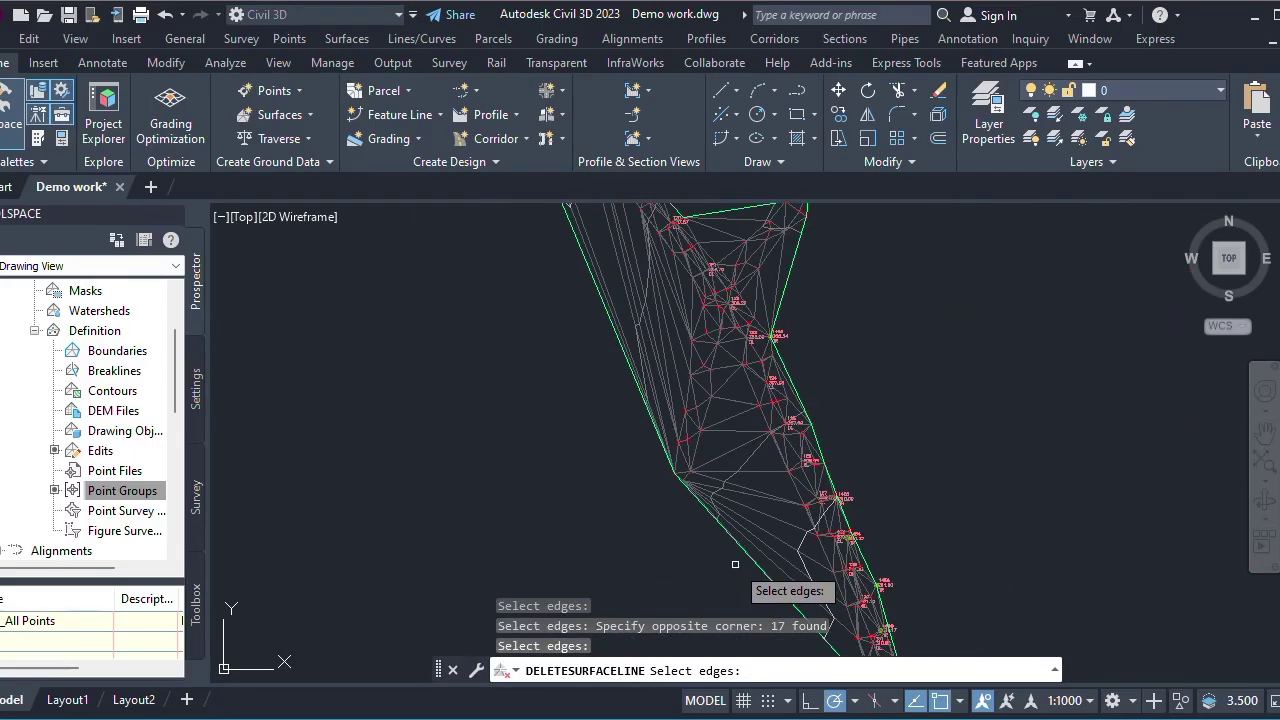
left_click(737, 563)
left_click(731, 403)
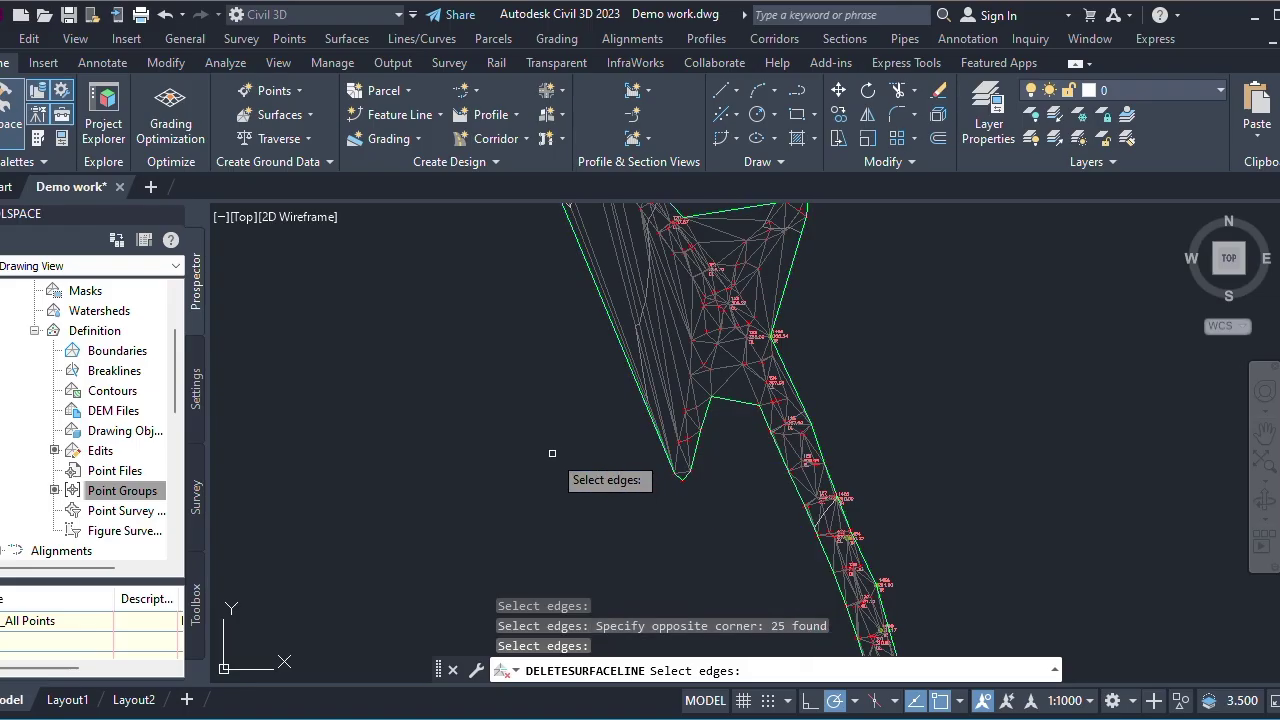
- Delete the long triangle lines running up the west side of the southeast branch from its lower west spur
scroll(650, 350, "down", 2)
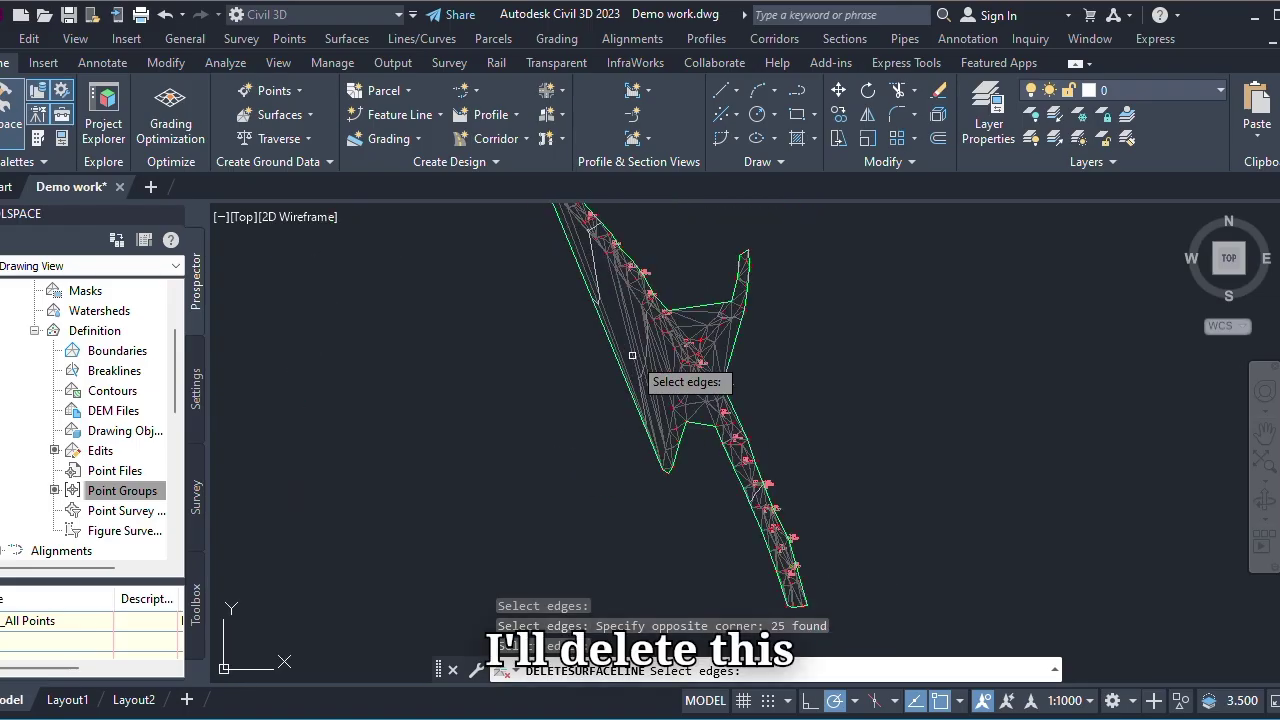
scroll(700, 360, "up", 3)
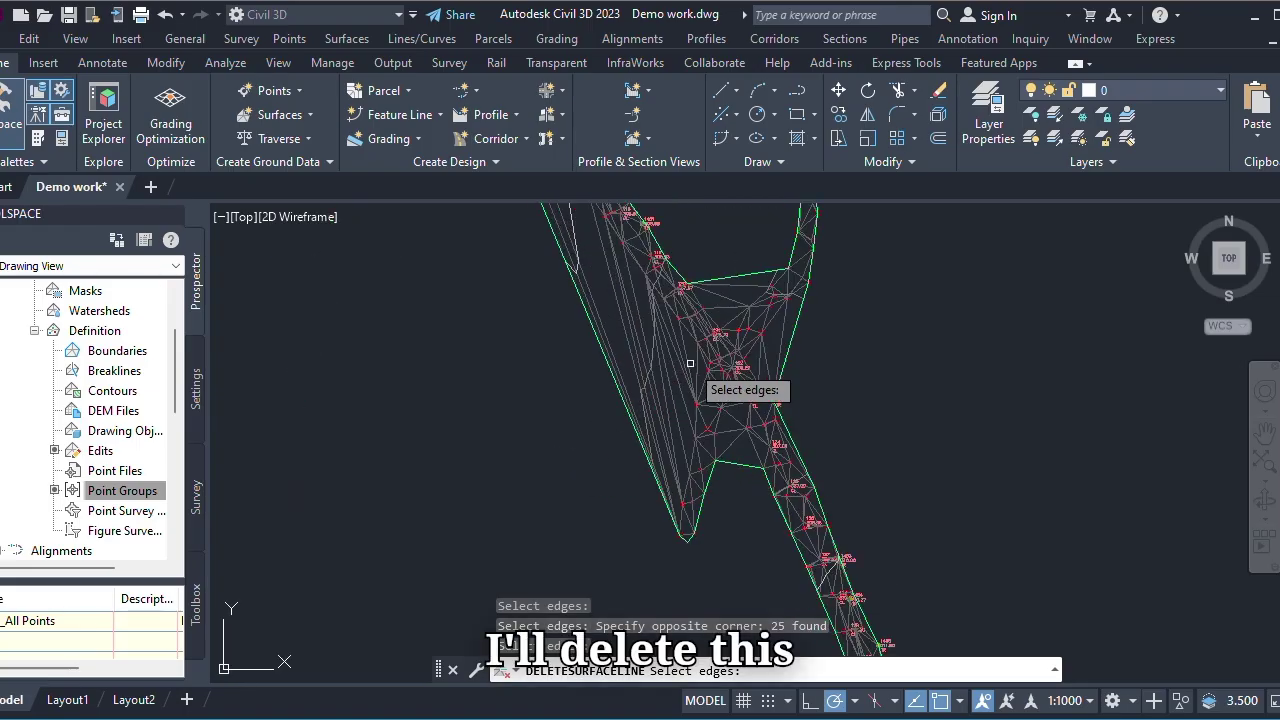
left_click(578, 395)
scroll(549, 406, "down", 3)
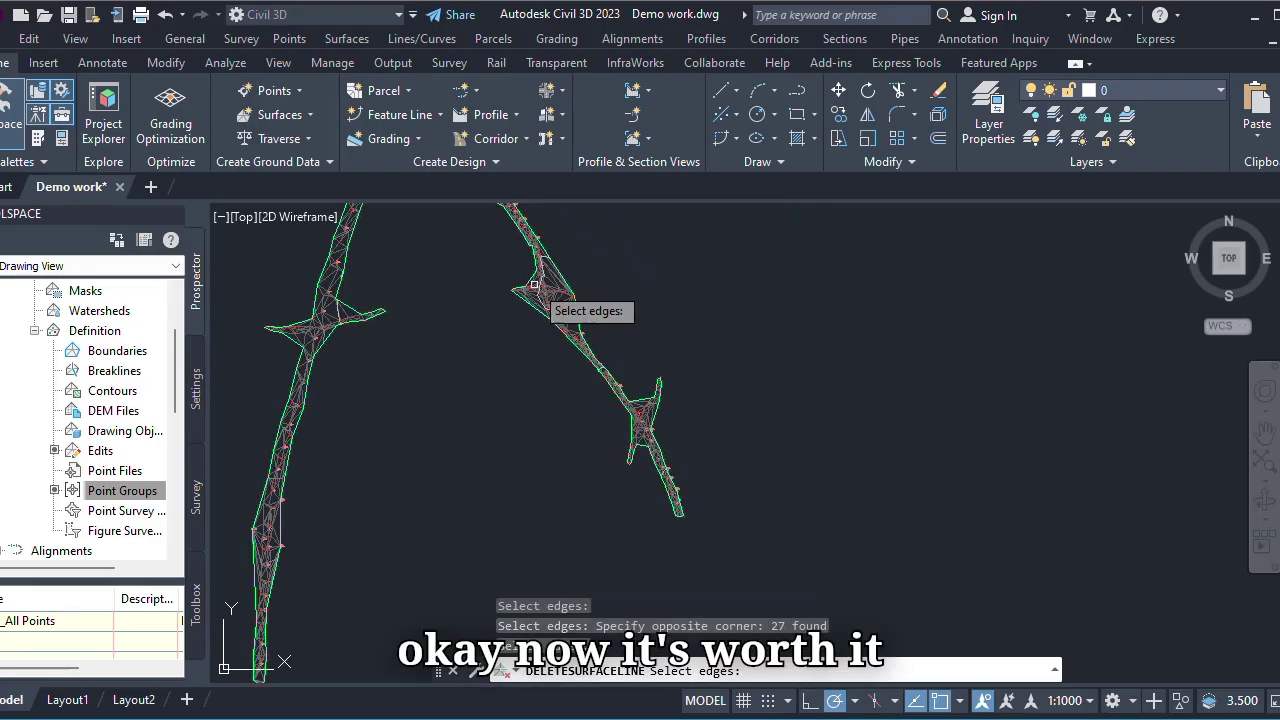
- Delete the triangle lines below the upper east spur of the southeast branch, near point 109, using two crossing selections
scroll(534, 285, "up", 4)
left_click(686, 446)
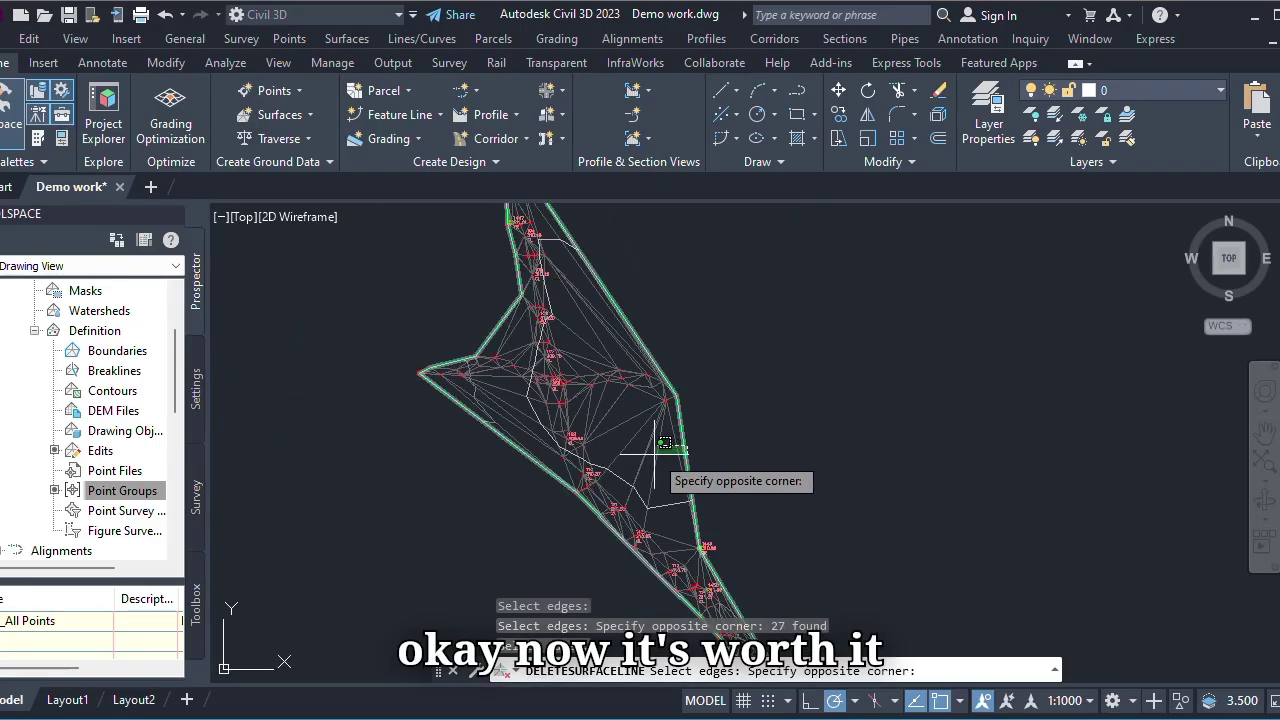
left_click(610, 438)
scroll(608, 412, "up", 4)
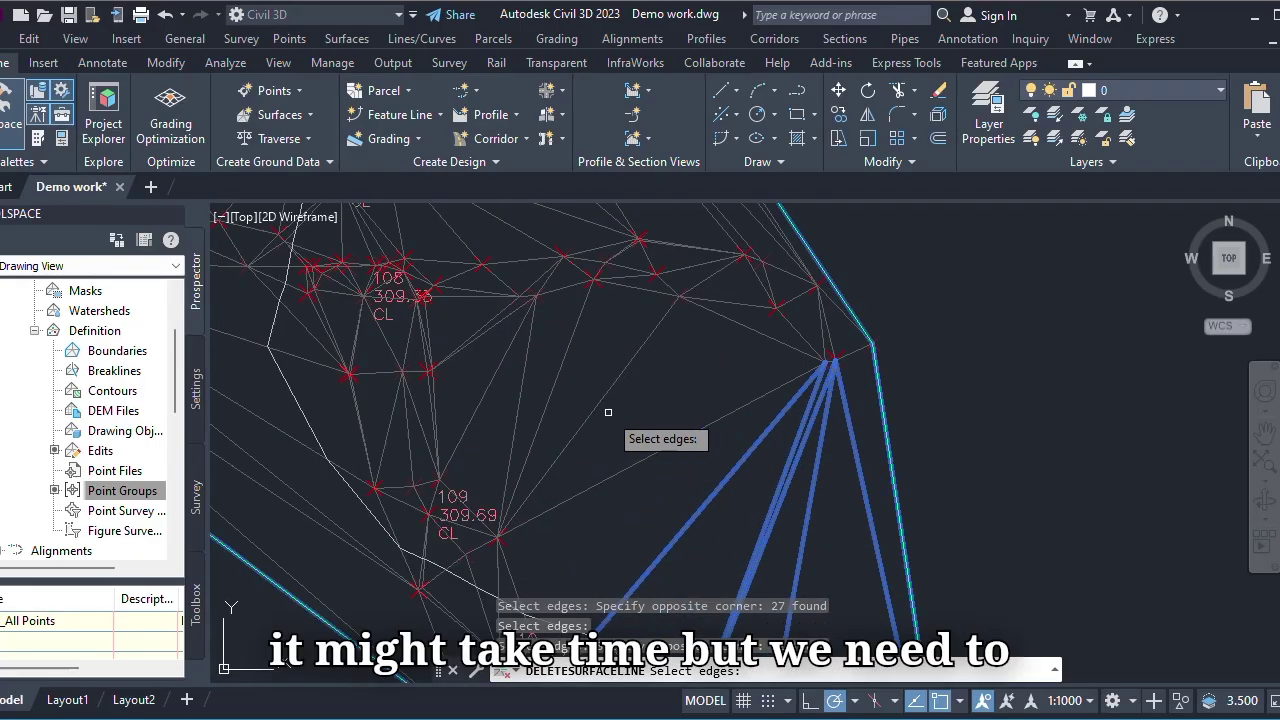
left_click(518, 400)
scroll(676, 410, "down", 4)
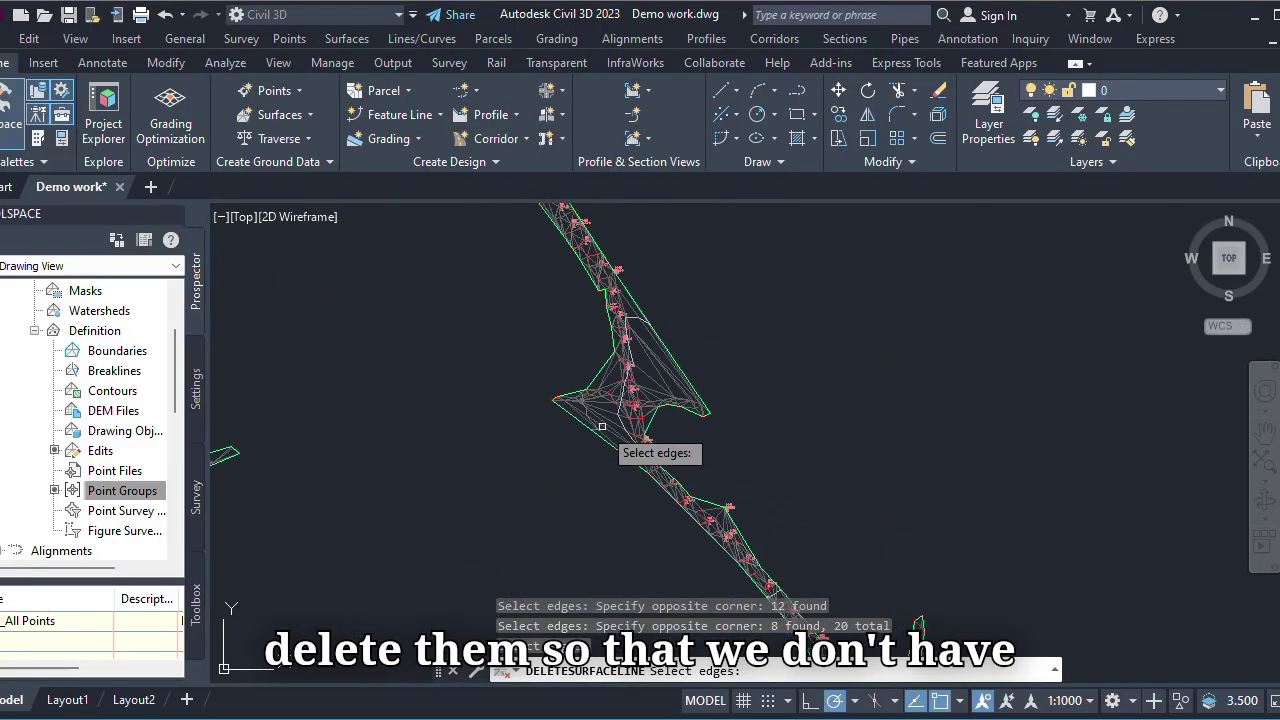
- Delete the excess triangle lines below the upper west spur of the southeast branch, beside points 108 and 109
scroll(634, 398, "up", 4)
left_click(636, 356)
left_click(550, 500)
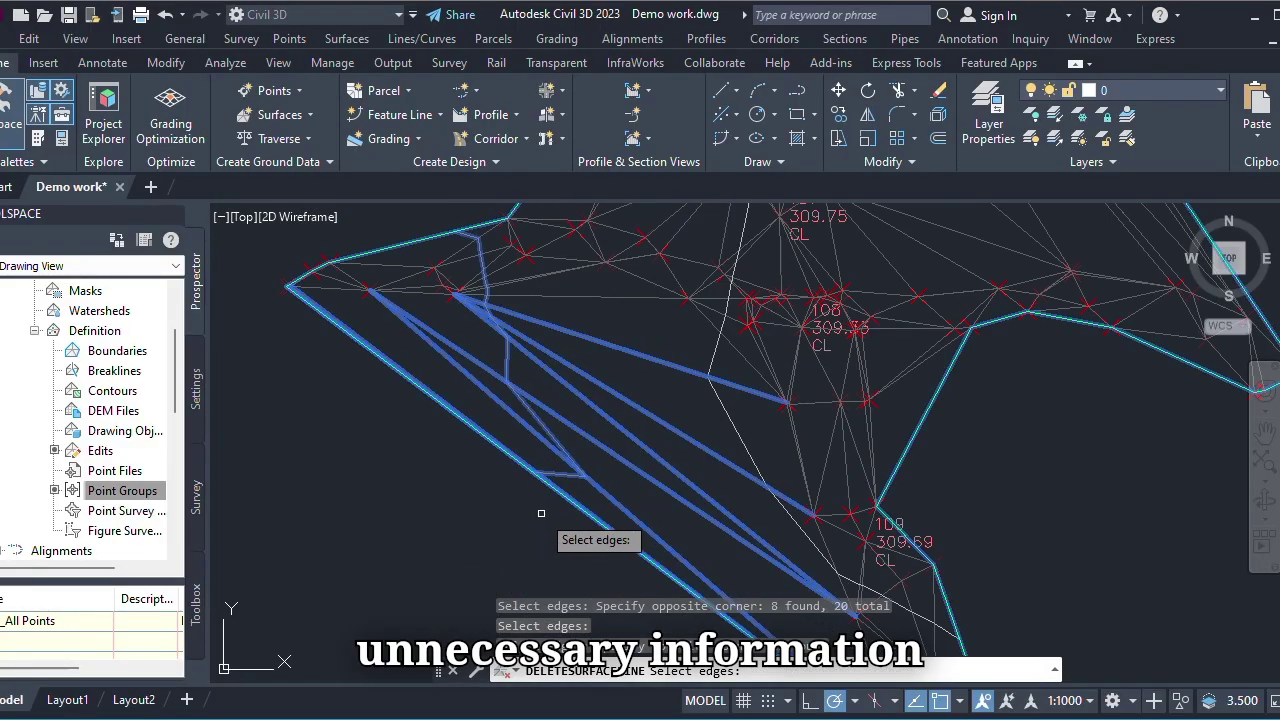
key("Return")
- Delete the long triangle lines east of points 104 to 107, and those on the west side above the west spur
scroll(611, 461, "down", 4)
scroll(686, 457, "up", 3)
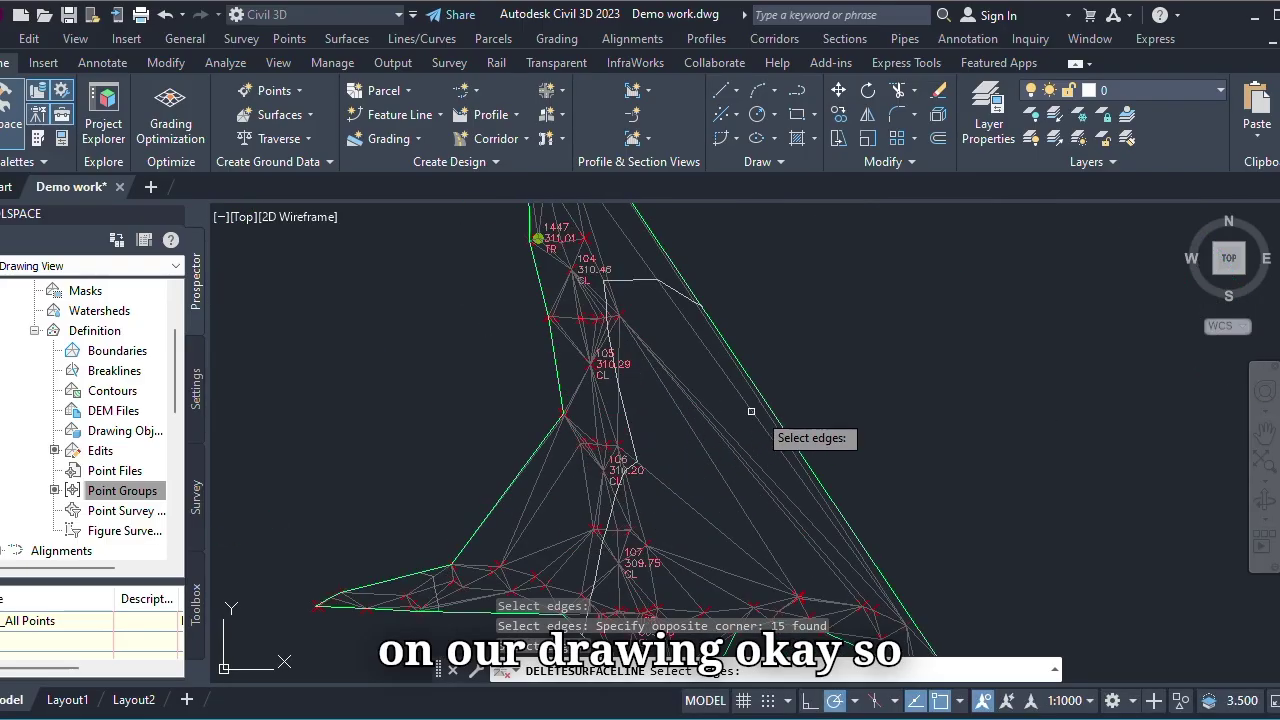
left_click(823, 413)
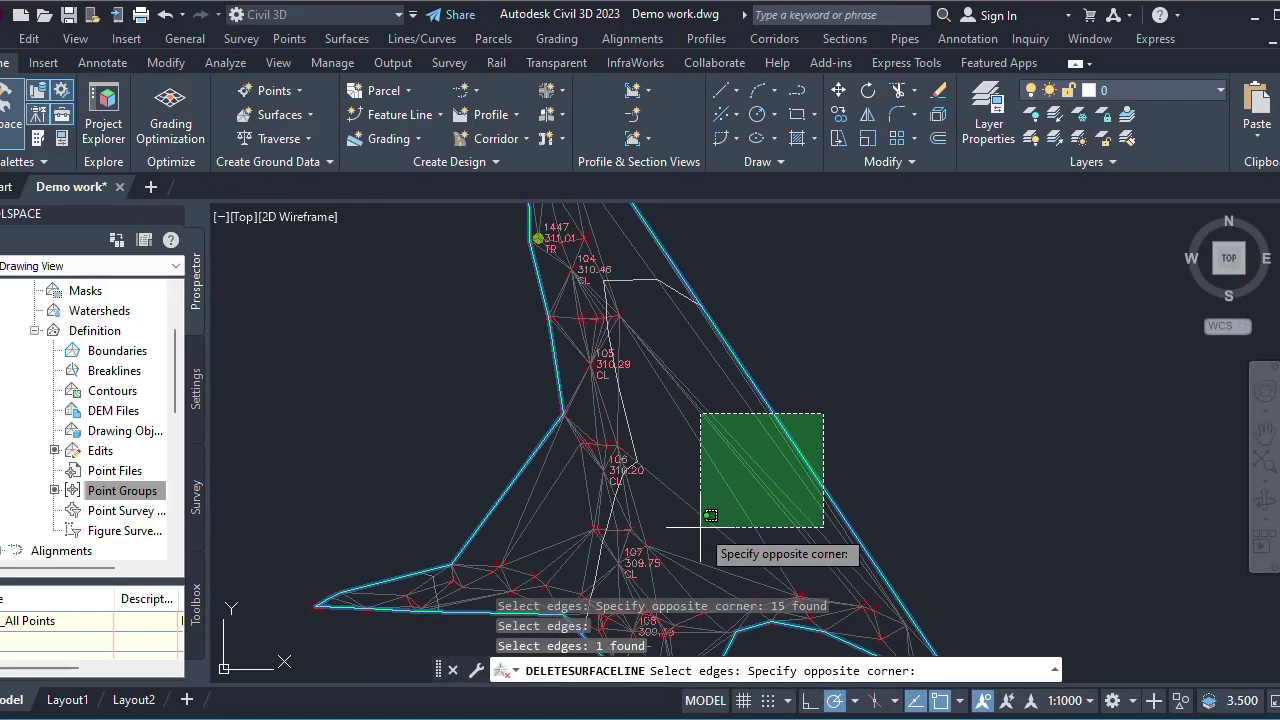
left_click(703, 528)
key("Return")
left_click(561, 526)
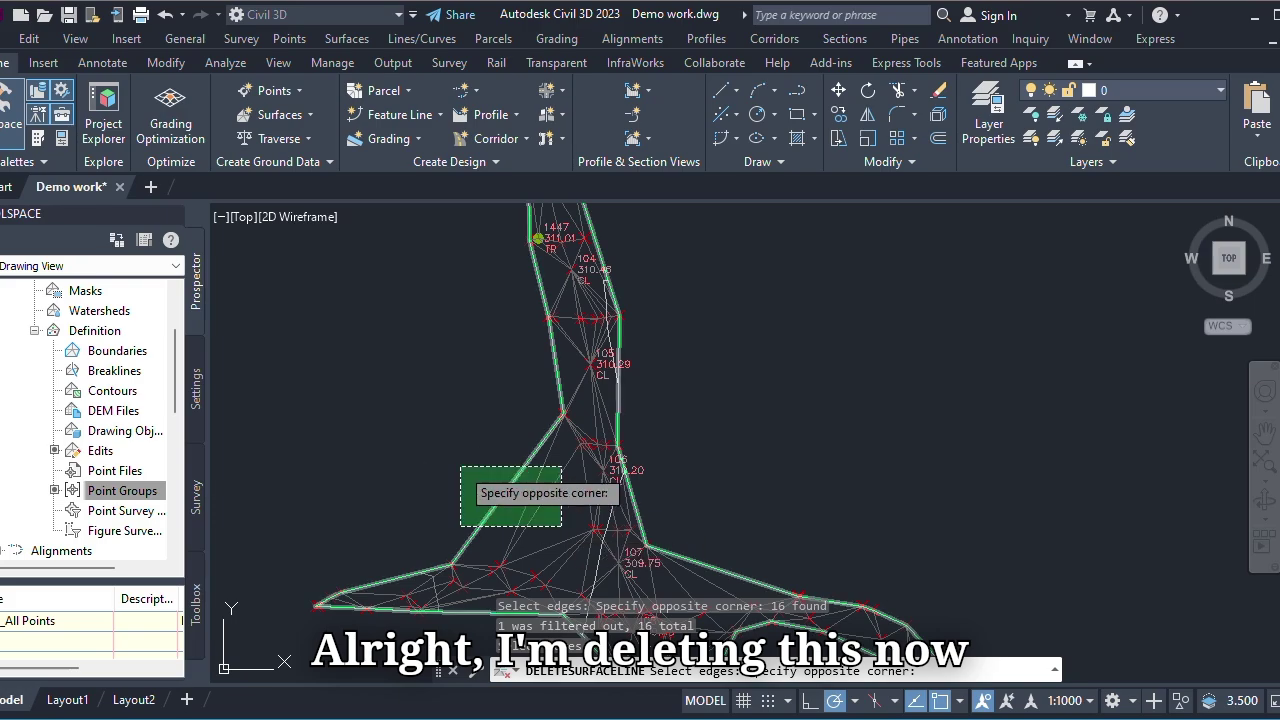
left_click(460, 470)
scroll(777, 510, "down", 2)
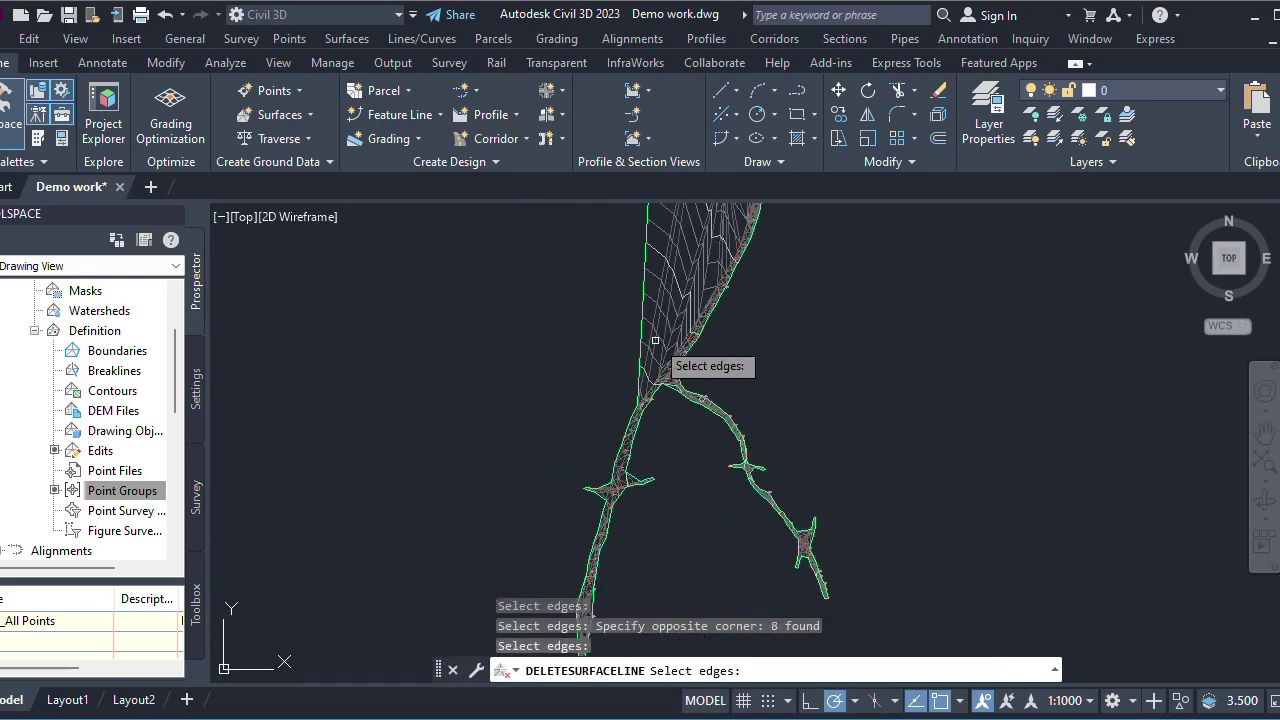
- Delete the excess triangle lines on the main corridor's west side, just north of the branch junction and further up the bend
scroll(690, 385, "up", 3)
left_click(693, 428)
left_click(590, 350)
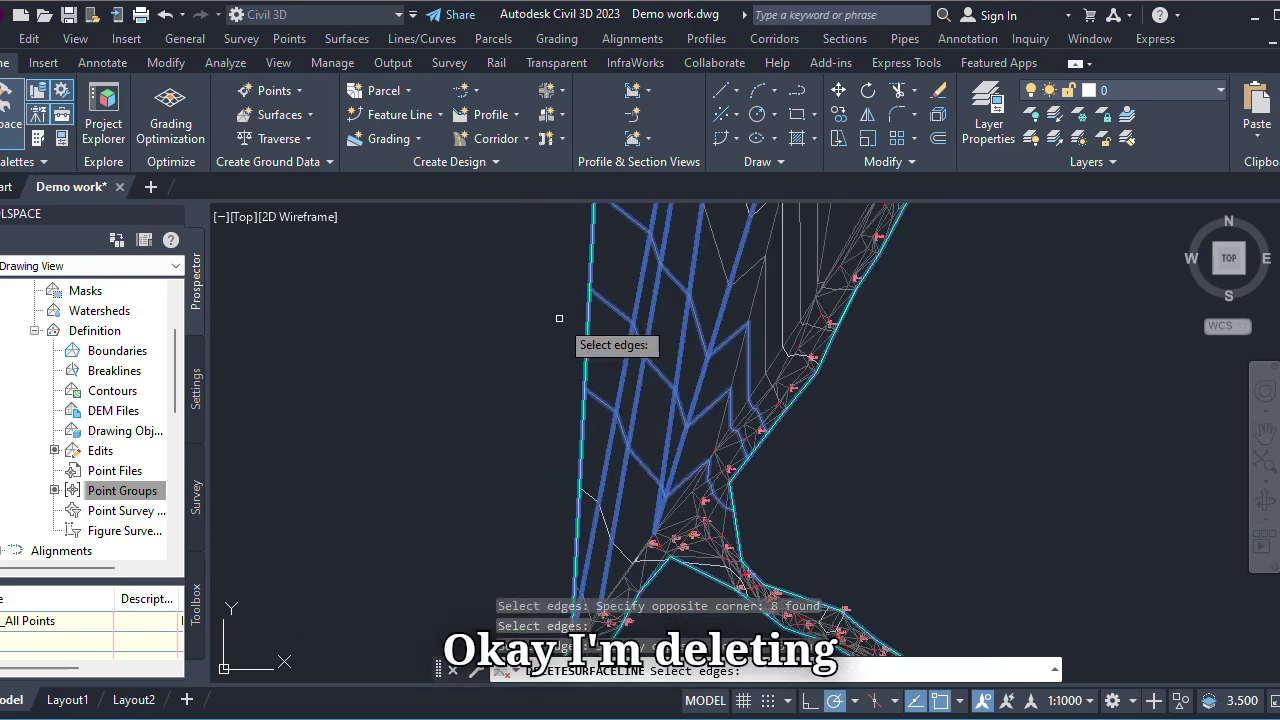
scroll(560, 335, "down", 3)
scroll(648, 331, "up", 2)
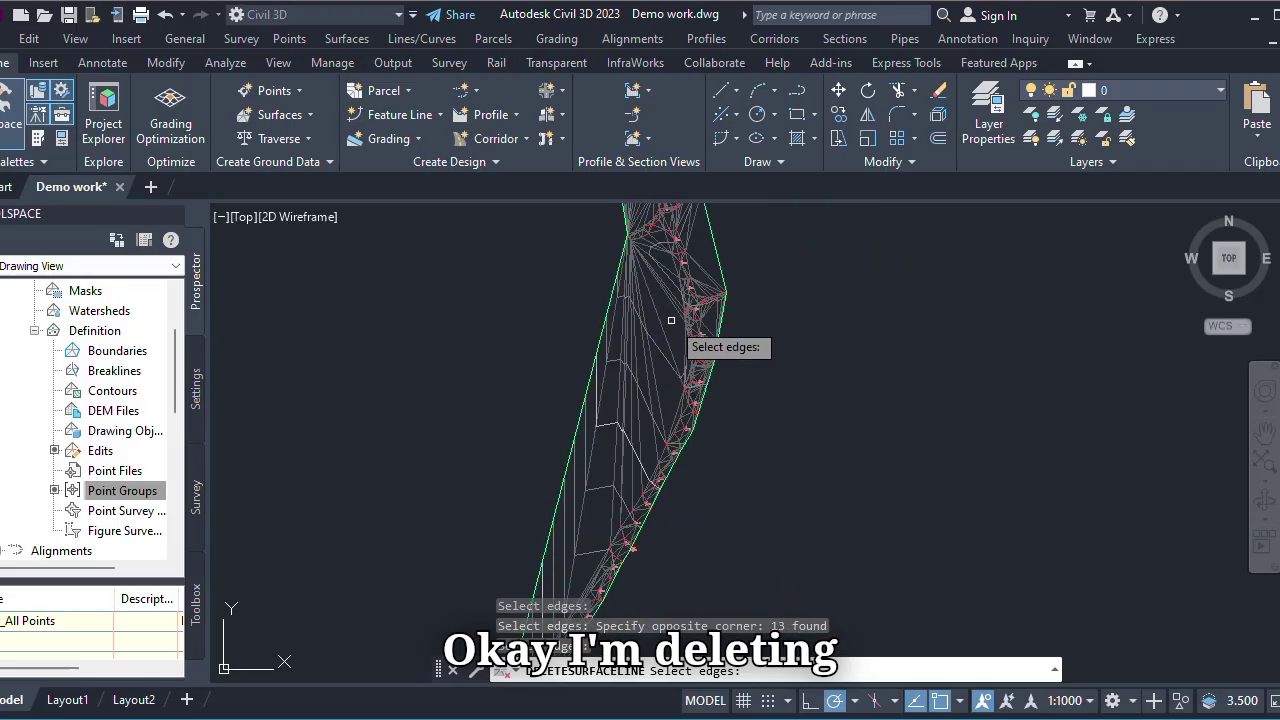
left_click(671, 320)
left_click(568, 415)
- At the crossing near points 16 to 18, delete the excess triangle lines below the west spur and above the east spur
scroll(695, 466, "down", 2)
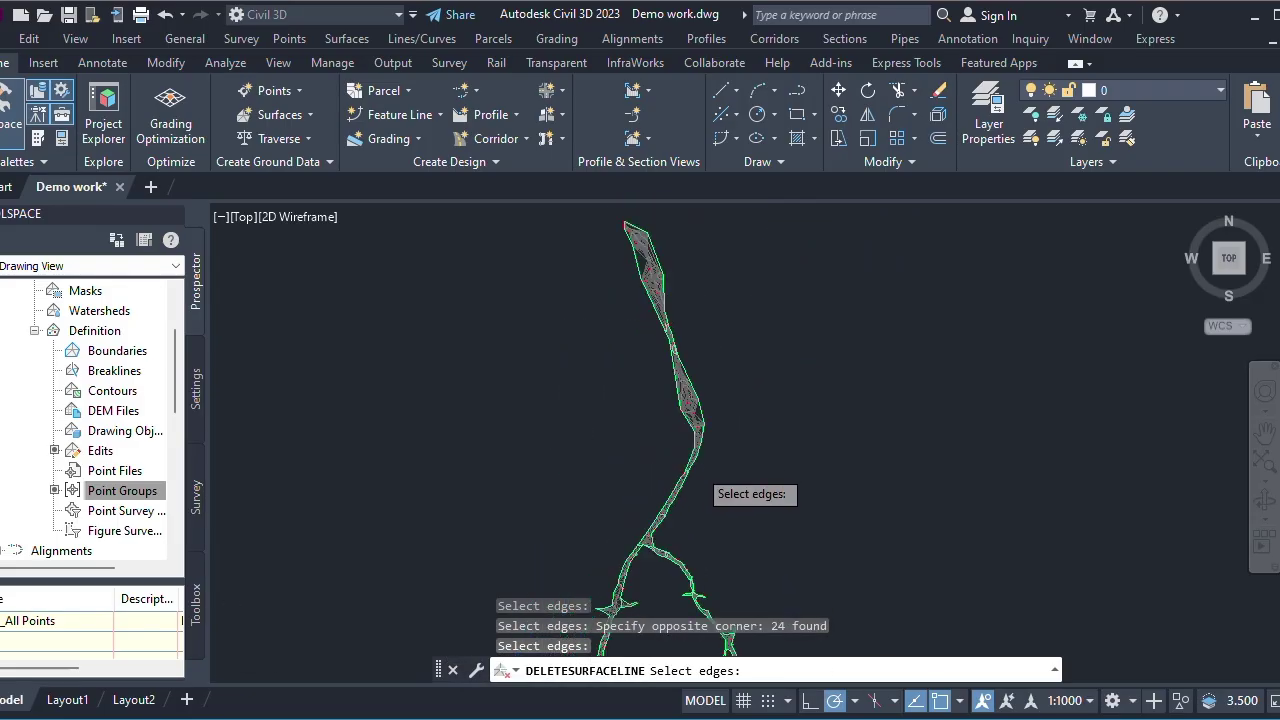
scroll(662, 372, "up", 4)
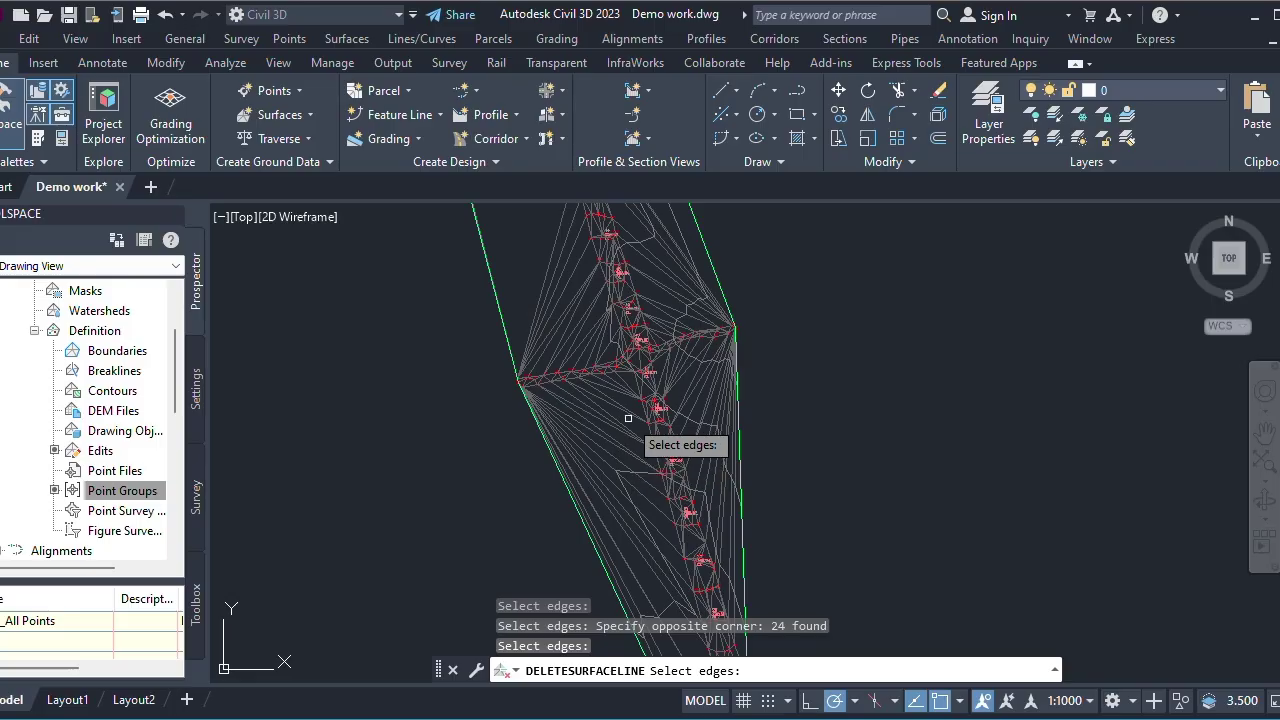
left_click(634, 406)
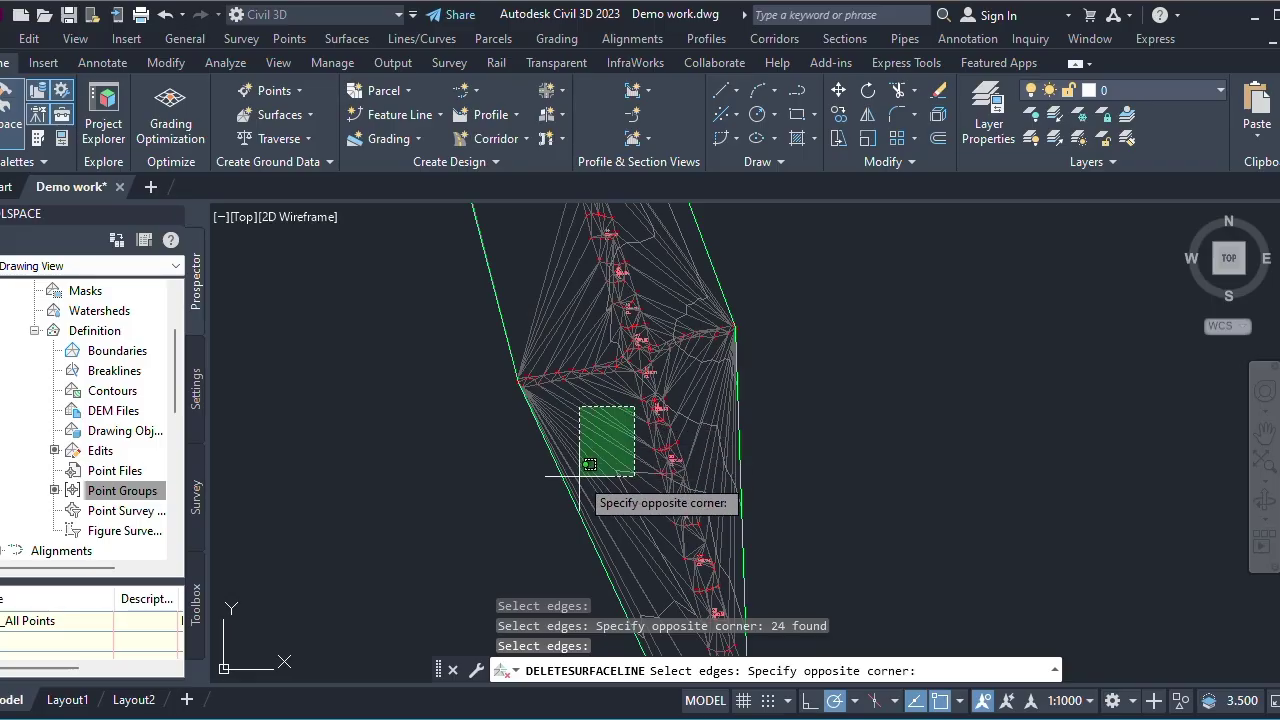
left_click(548, 520)
scroll(642, 453, "down", 2)
scroll(642, 453, "up", 3)
left_click(668, 342)
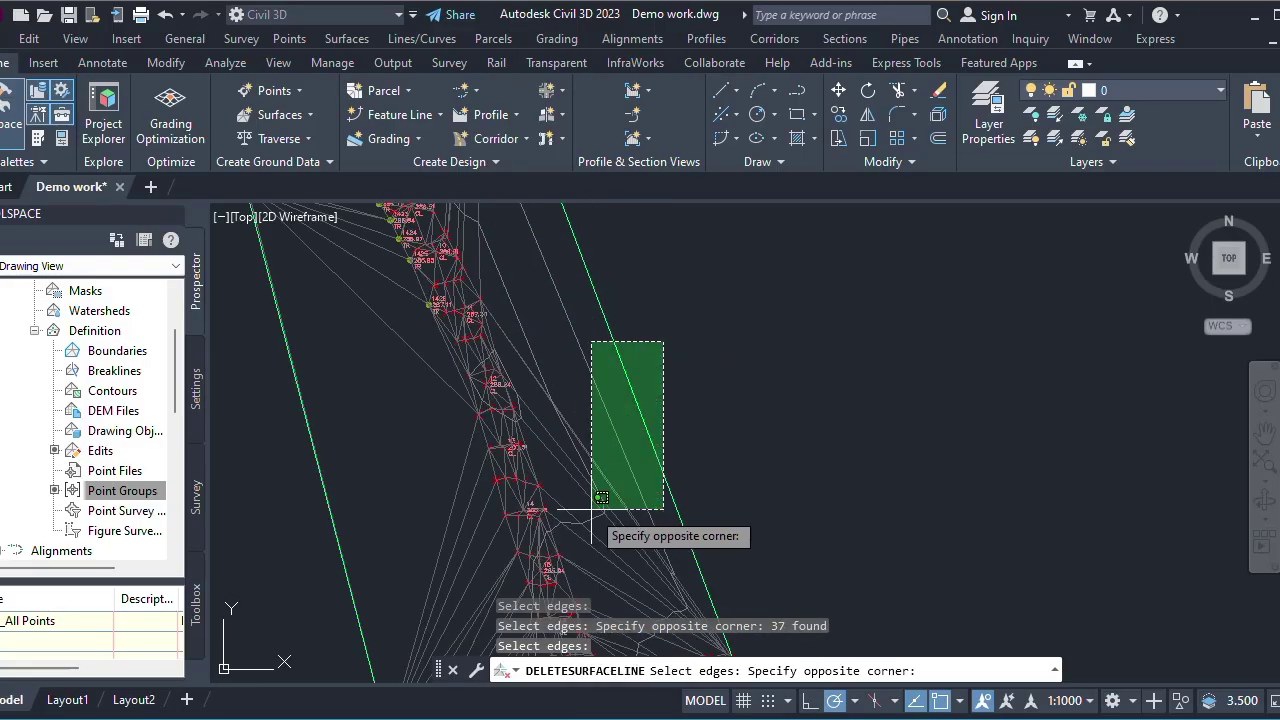
left_click(588, 596)
- Delete the triangle lines above the west spur of the crossing near points 16 to 18
scroll(718, 380, "down", 2)
scroll(643, 434, "up", 4)
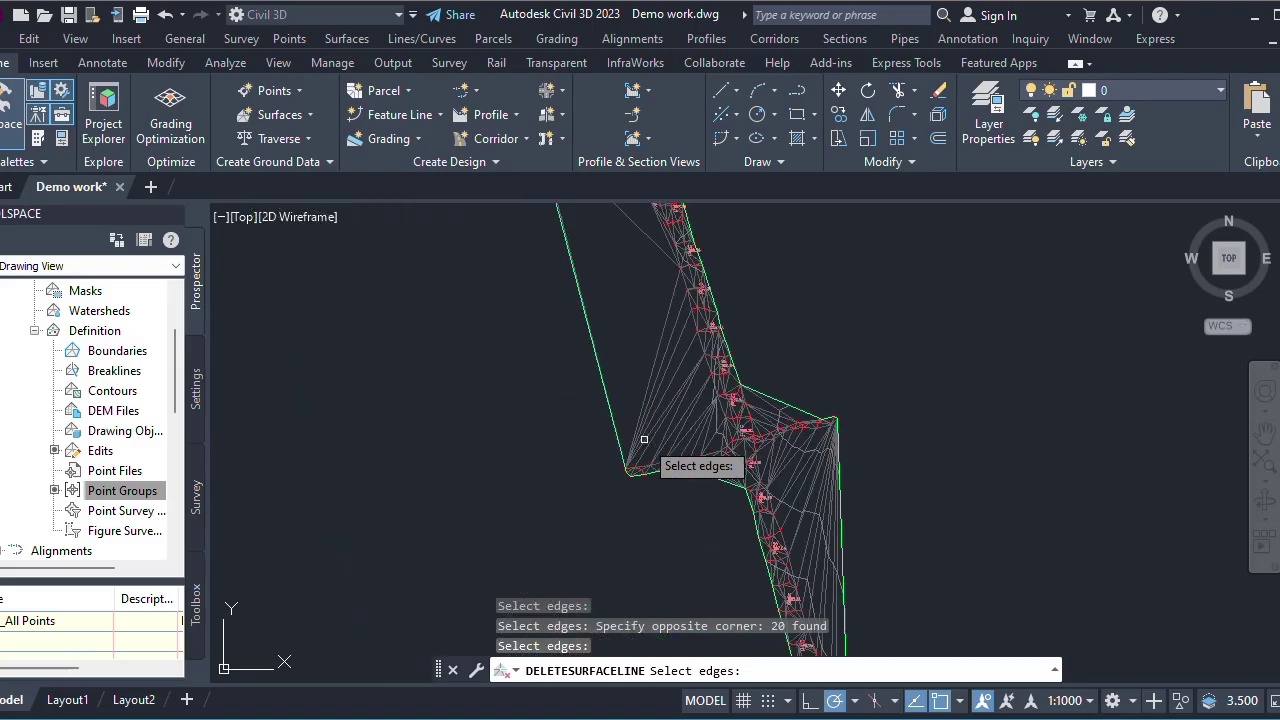
left_click(750, 446)
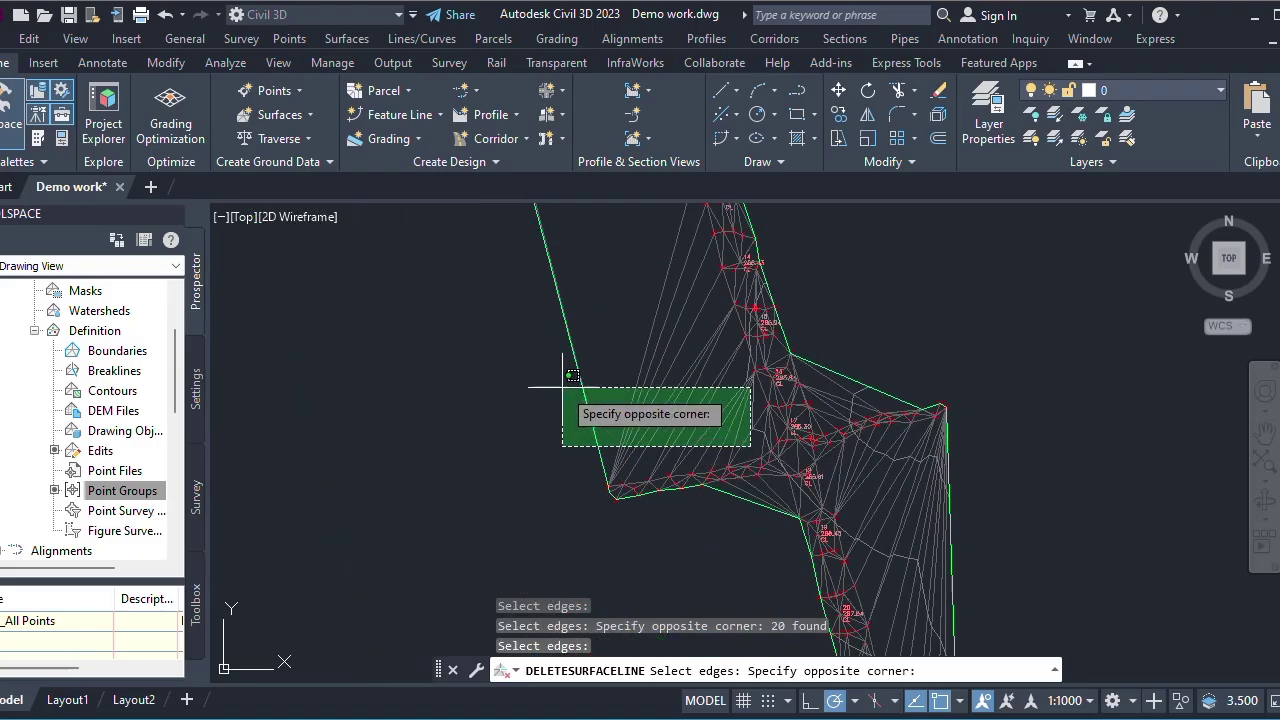
left_click(488, 382)
- Delete the excess triangle lines below and above the west spur of the northernmost crossing, near point 1418
scroll(638, 452, "down", 2)
scroll(638, 452, "down", 2)
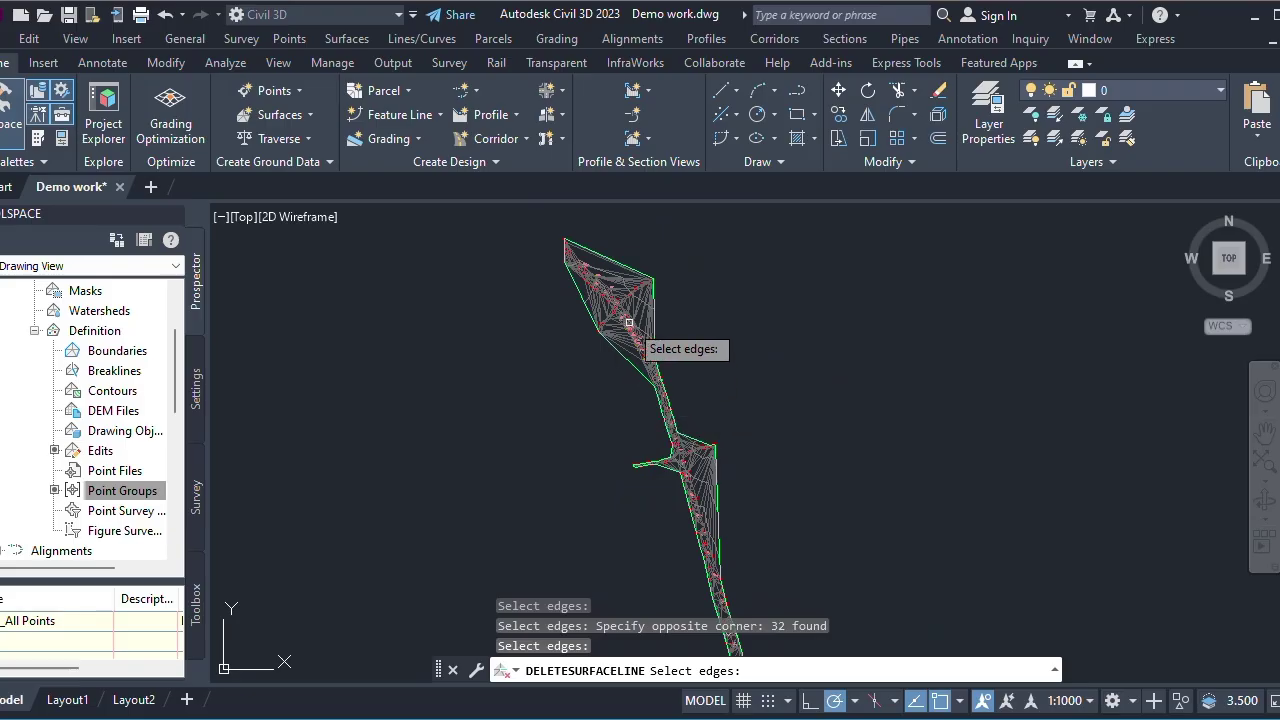
scroll(598, 425, "up", 3)
scroll(587, 337, "up", 2)
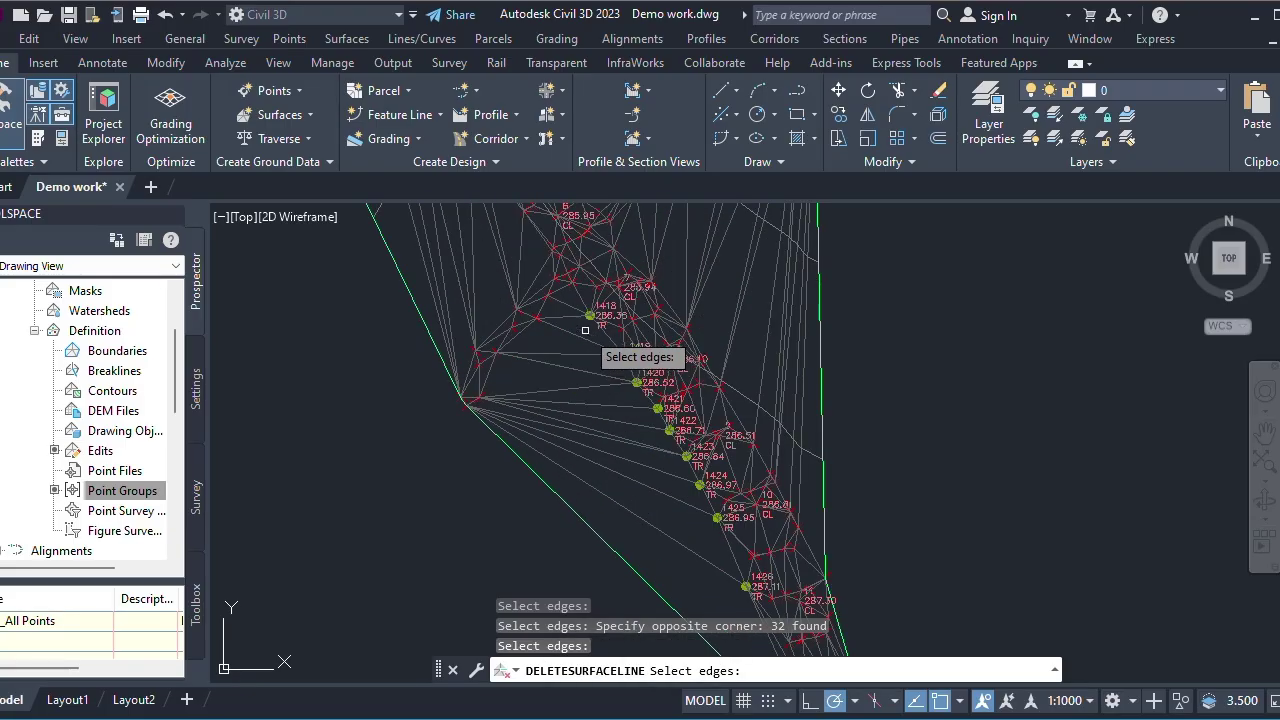
left_click(585, 330)
left_click(555, 515)
scroll(516, 418, "down", 2)
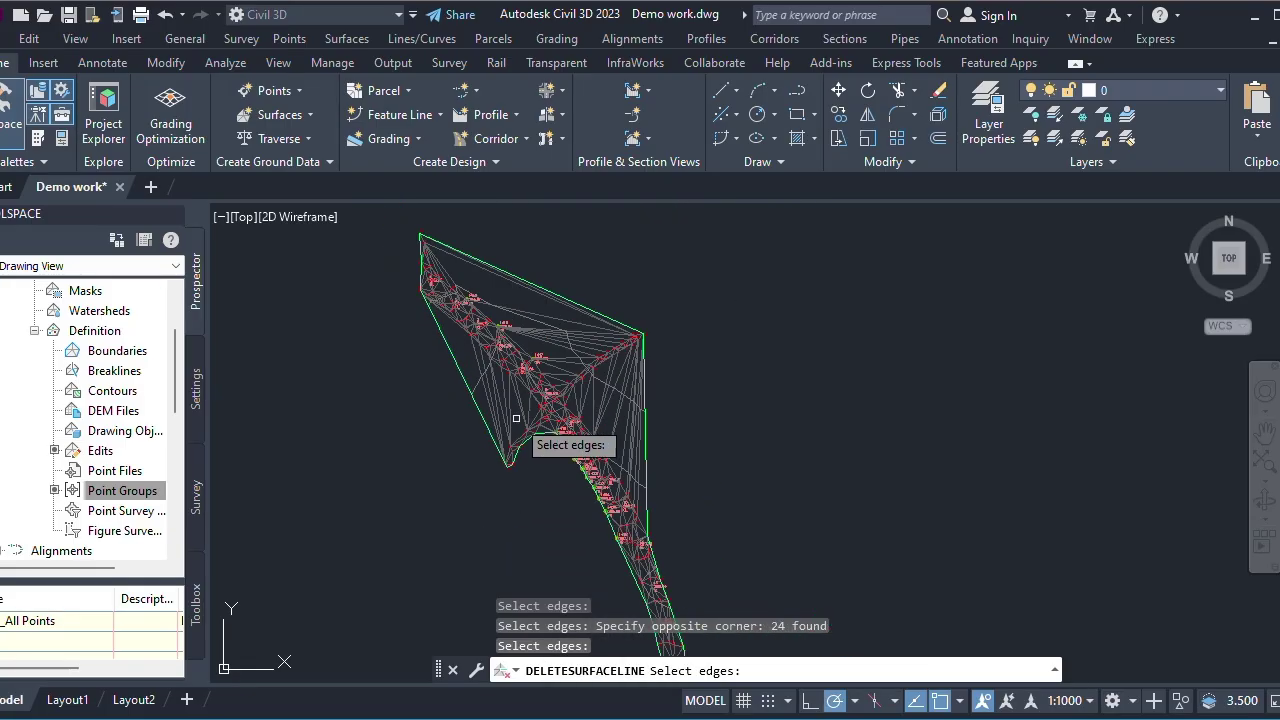
scroll(516, 418, "up", 3)
left_click(545, 403)
left_click(398, 432)
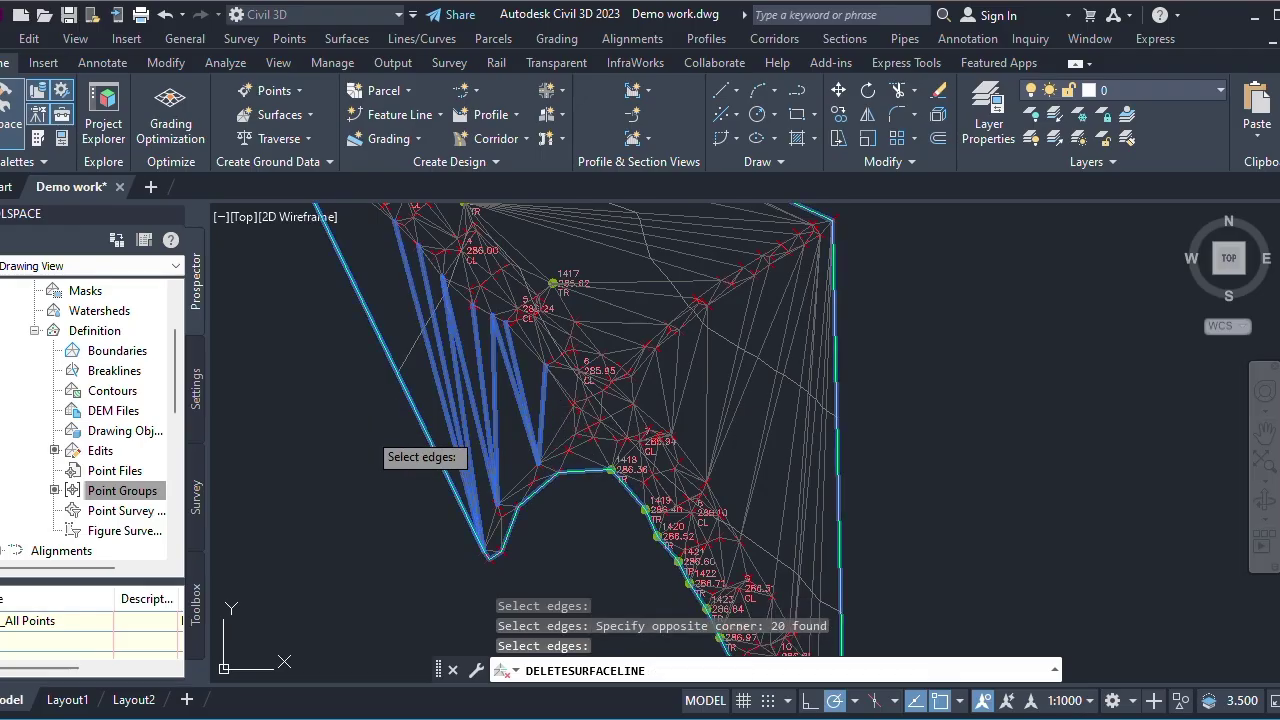
- Delete the excess triangle lines below and above the east spur of the northernmost crossing, near point 1417
scroll(520, 512, "down", 2)
scroll(690, 518, "up", 3)
left_click(675, 494)
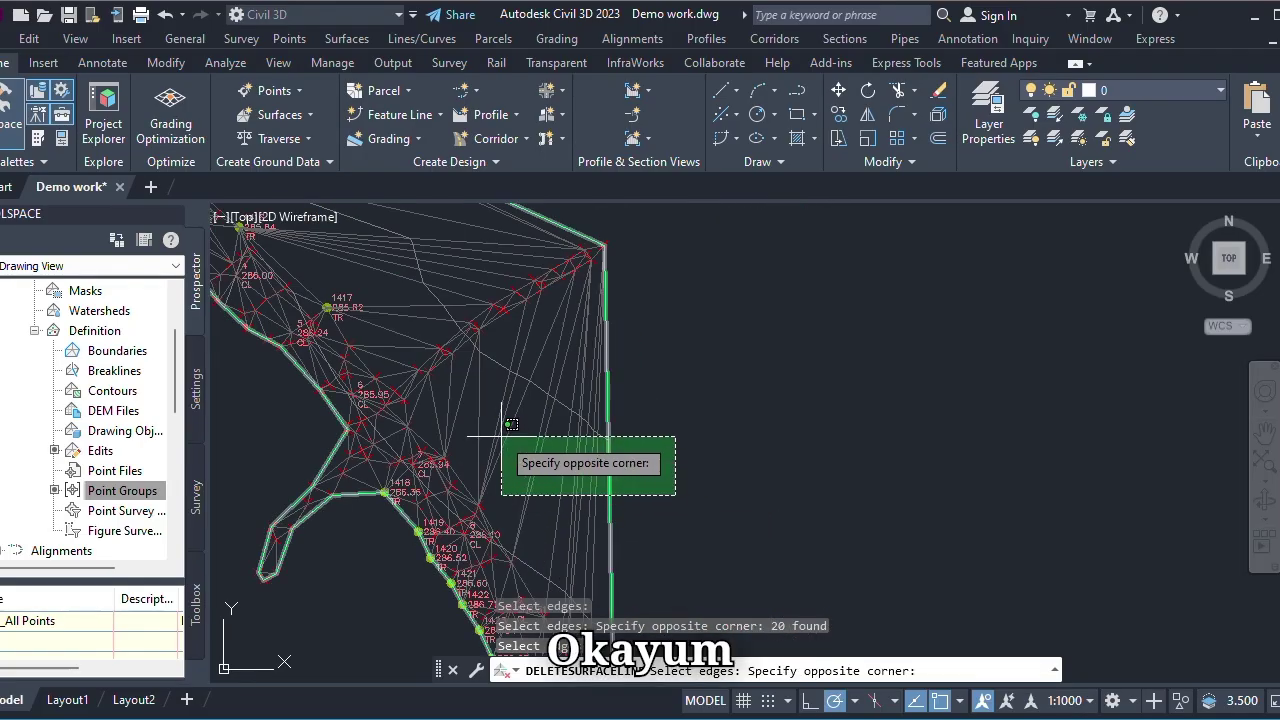
left_click(505, 404)
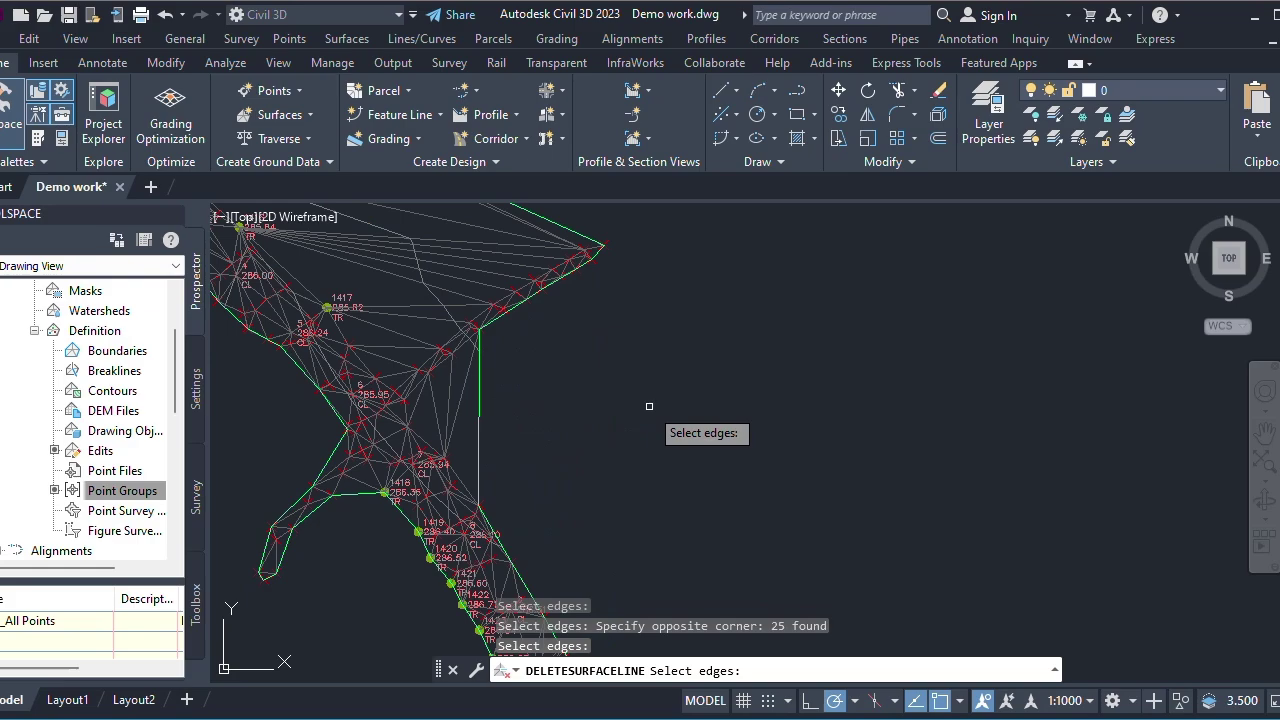
scroll(652, 465, "down", 3)
scroll(652, 465, "up", 3)
left_click(623, 408)
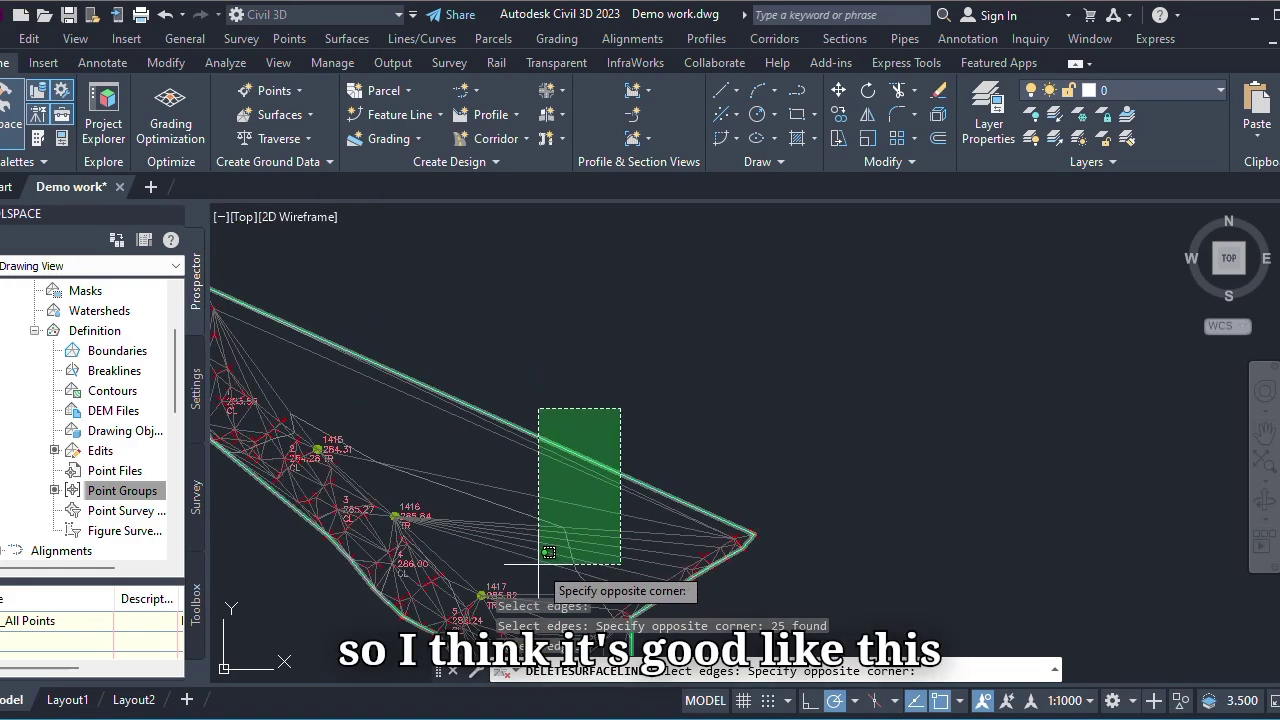
left_click(538, 548)
- Delete the triangle lines below the east spur of the crossing near points 17 to 19
scroll(740, 394, "down", 3)
scroll(754, 443, "up", 3)
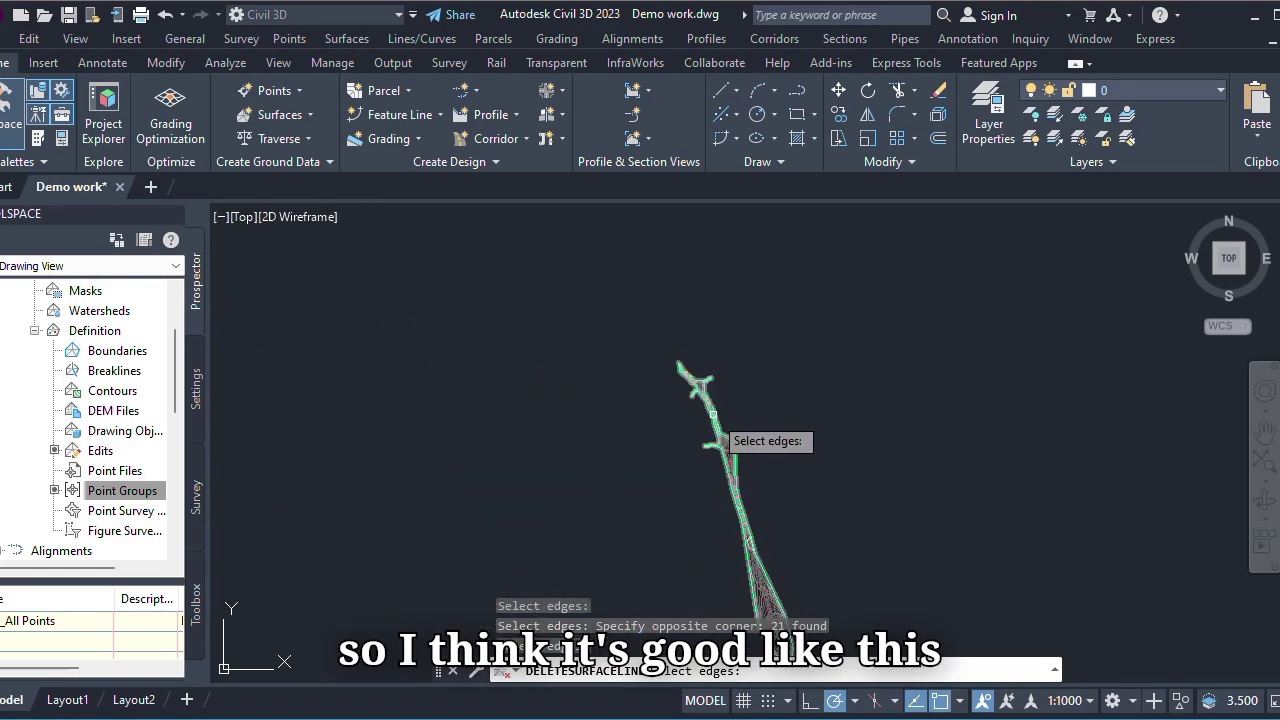
scroll(783, 551, "up", 3)
left_click(606, 468)
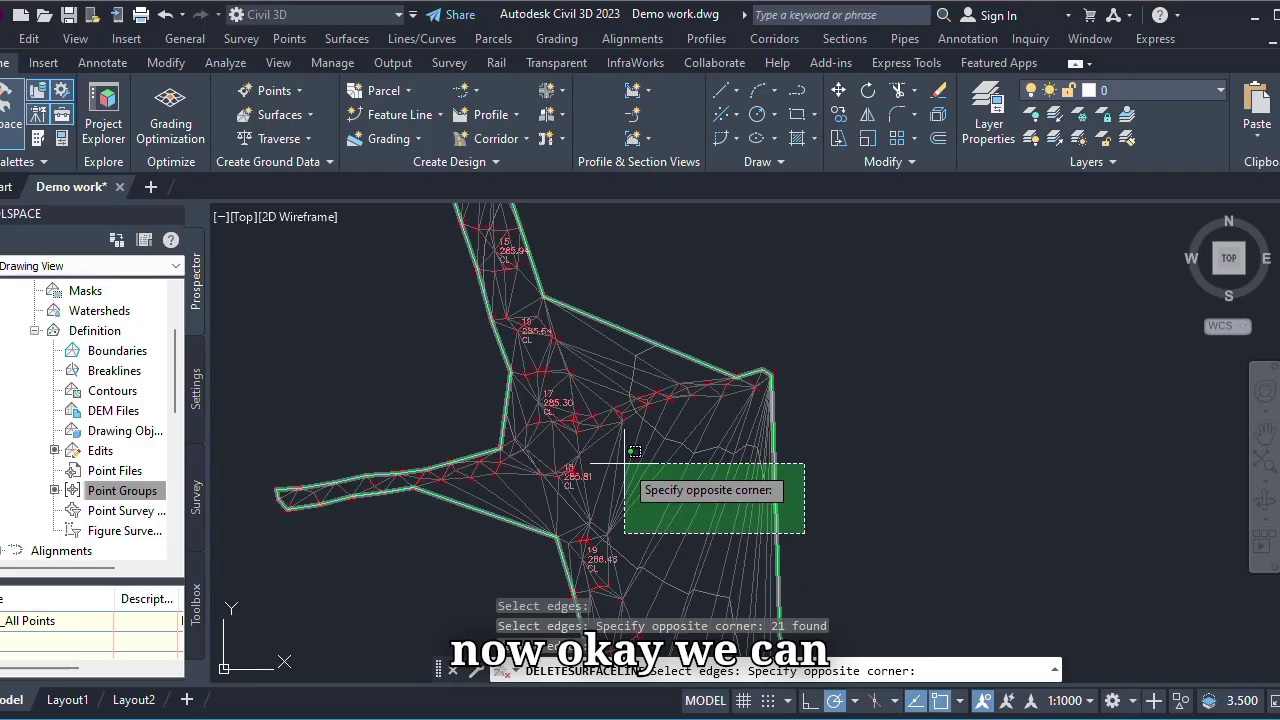
left_click(813, 464)
- Delete the triangle lines above the east spur of the middle crossing, just north of point 38
scroll(690, 355, "down", 3)
scroll(729, 558, "up", 3)
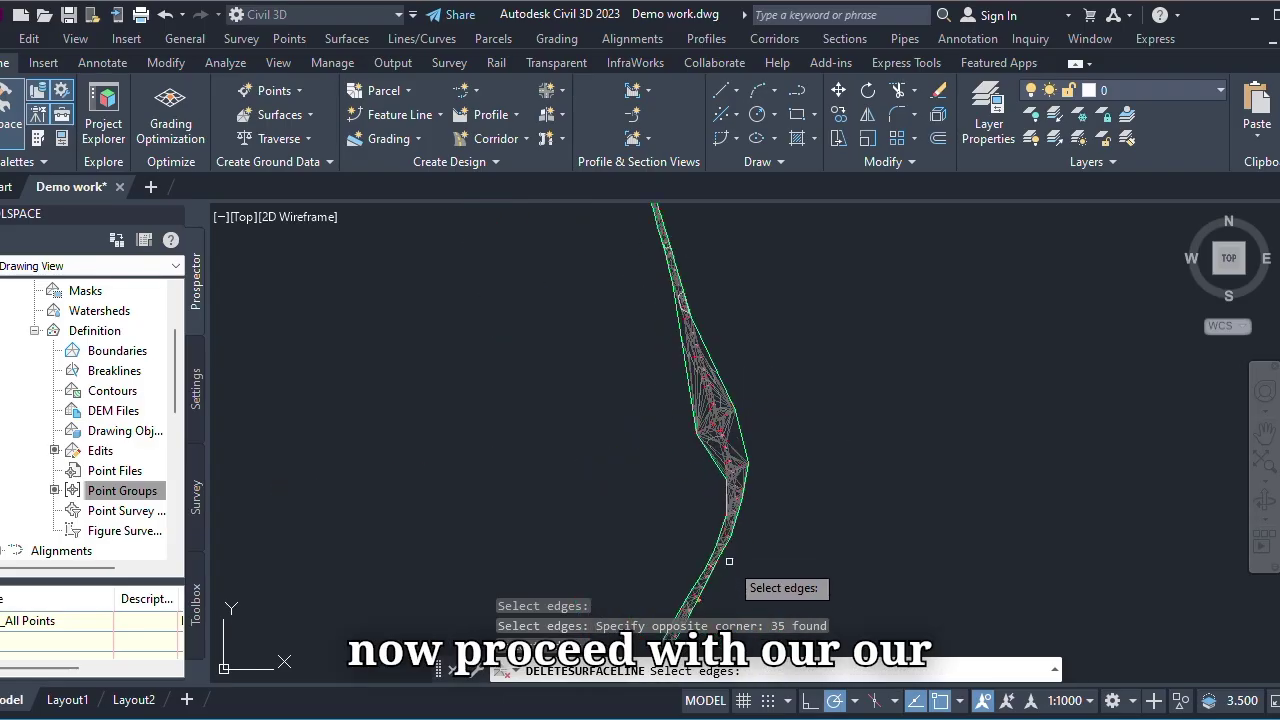
scroll(724, 349, "up", 3)
left_click(733, 267)
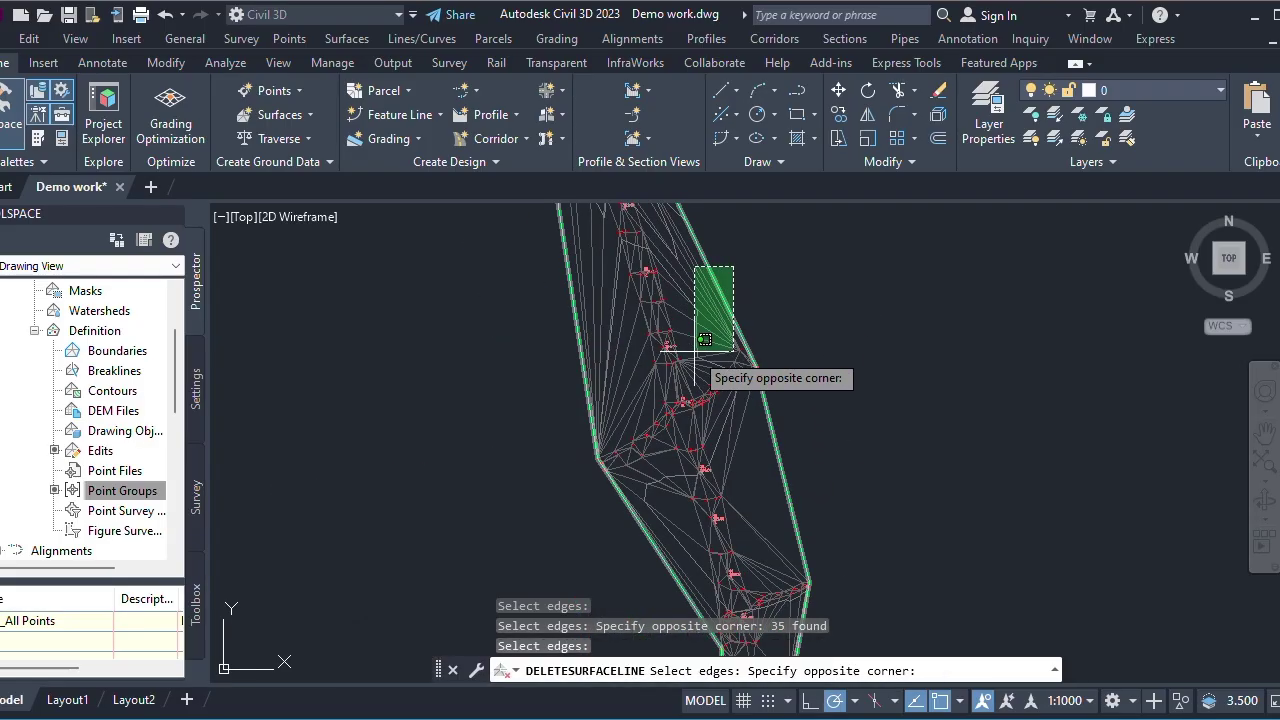
left_click(697, 321)
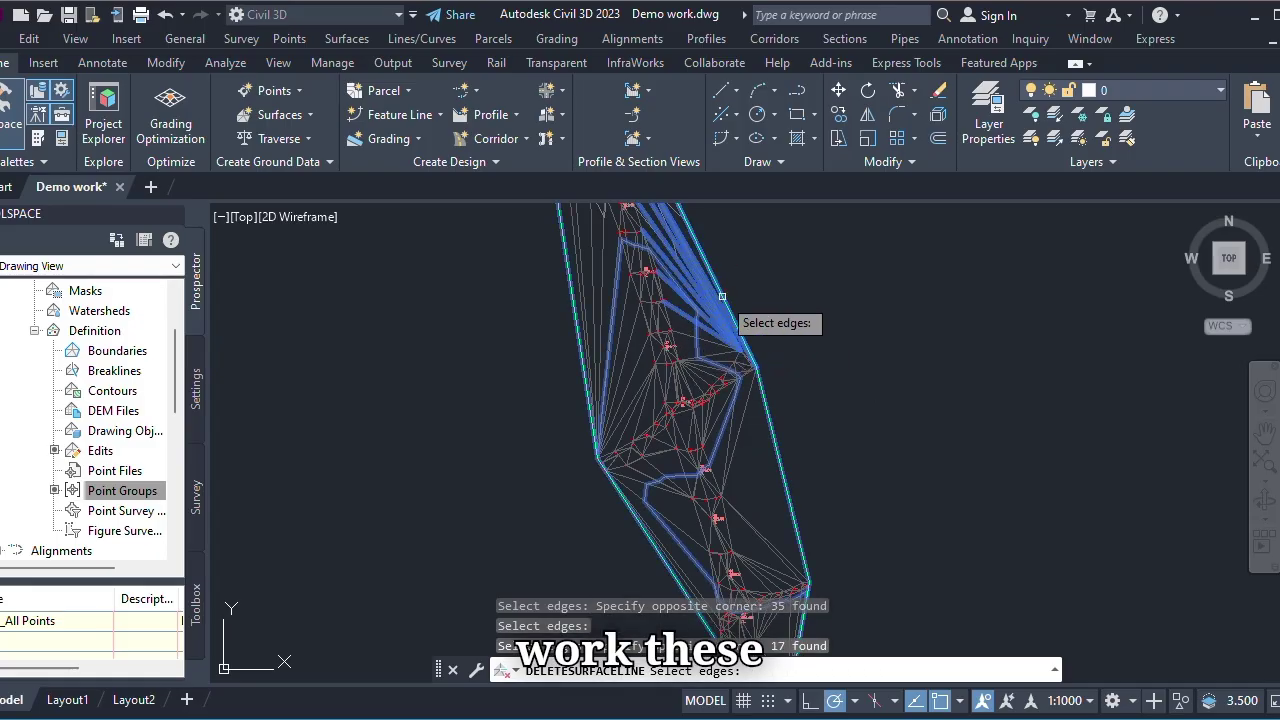
- At the crossing around point 38, delete the triangle lines above the west spur and those below the east spur
left_click(641, 414)
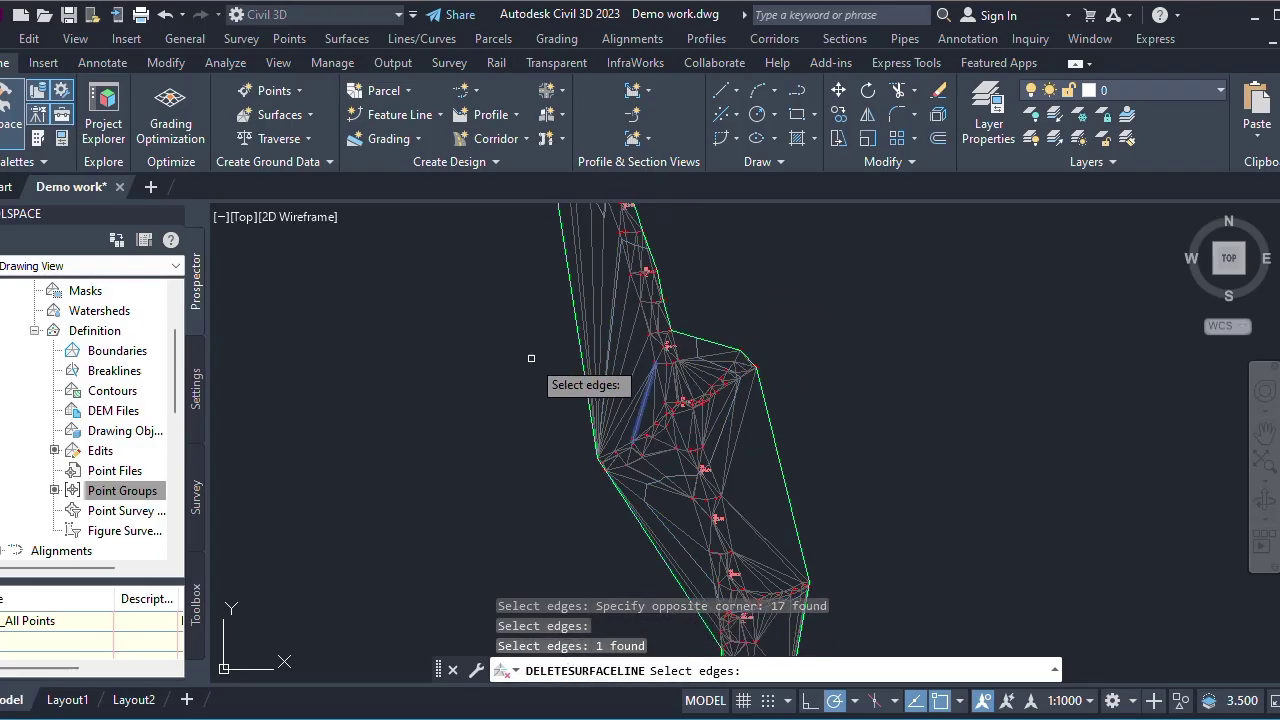
scroll(641, 413, "up", 5)
left_click(641, 415)
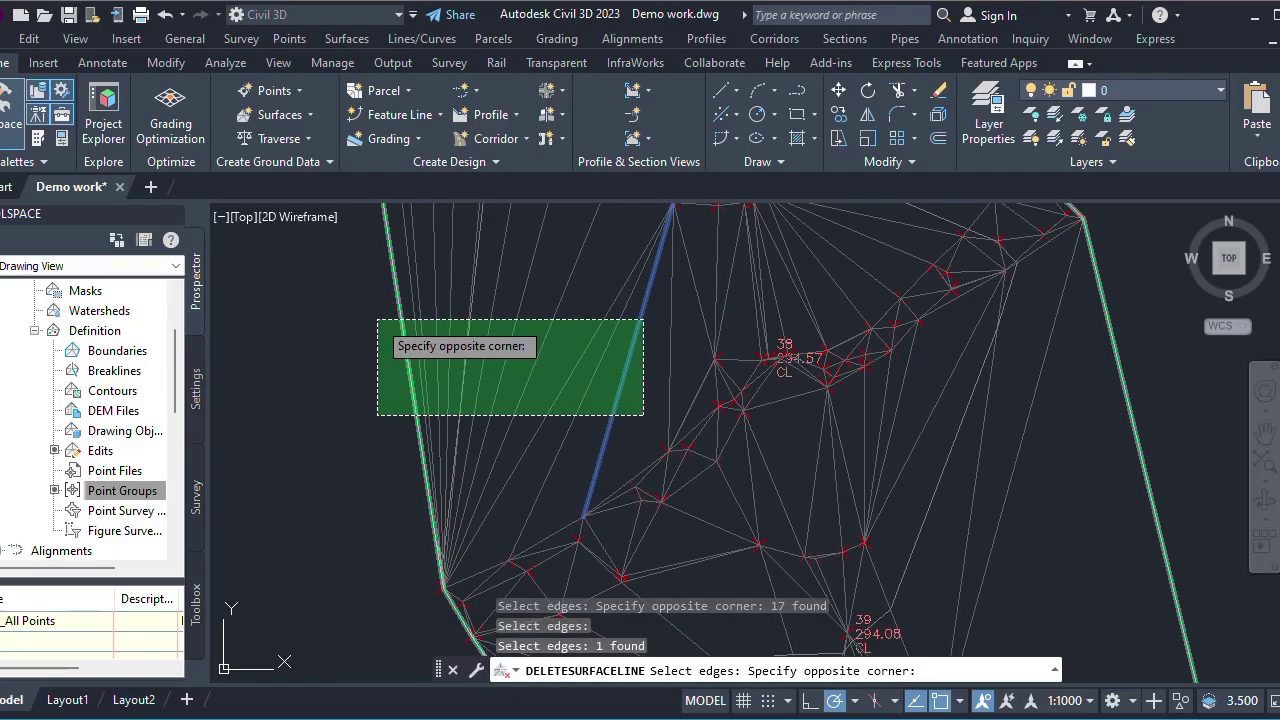
left_click(419, 328)
scroll(623, 403, "down", 5)
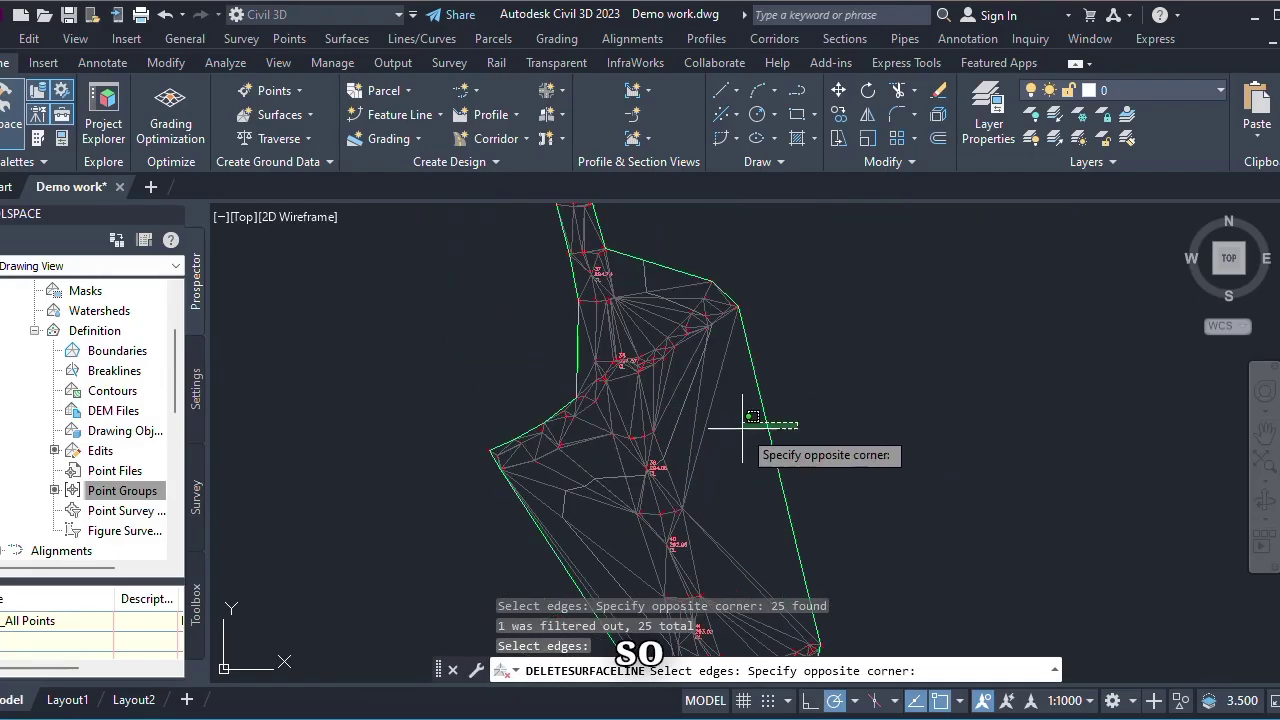
left_click(664, 394)
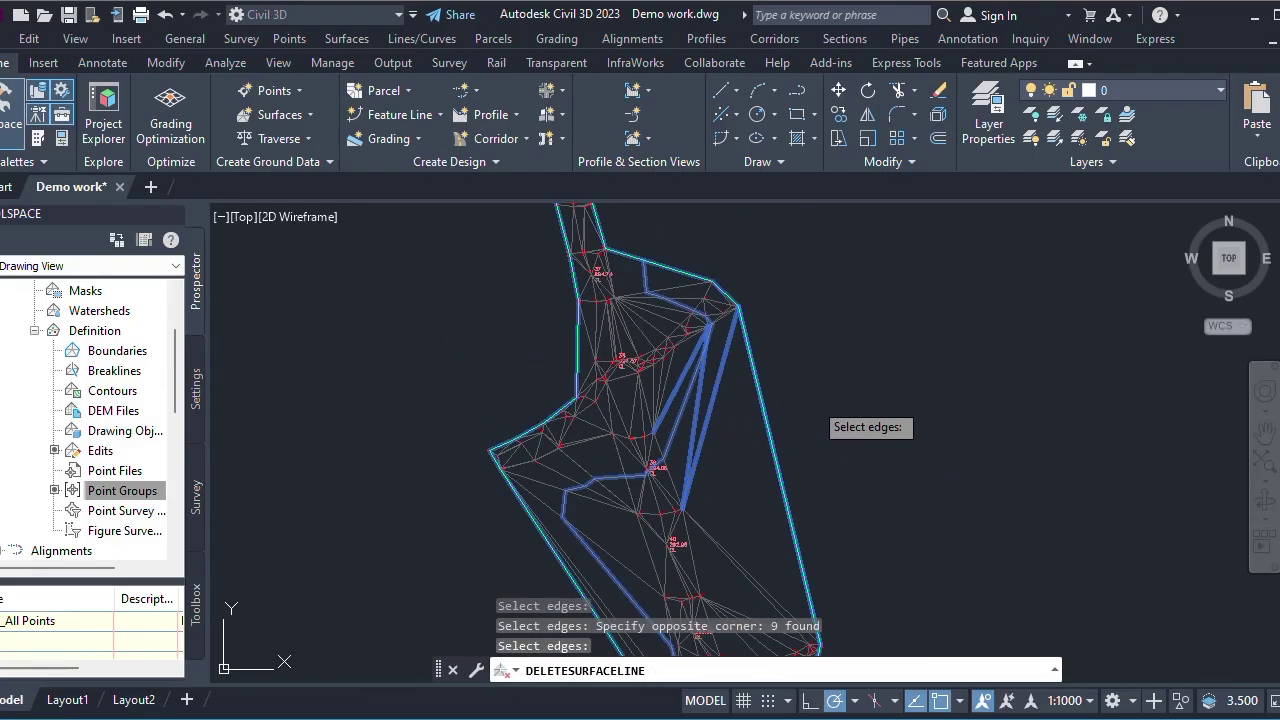
- Delete the triangle lines above the next east spur south of point 39, and the long ones below the opposite west spur
scroll(810, 440, "down", 3)
scroll(787, 427, "up", 3)
left_click(787, 427)
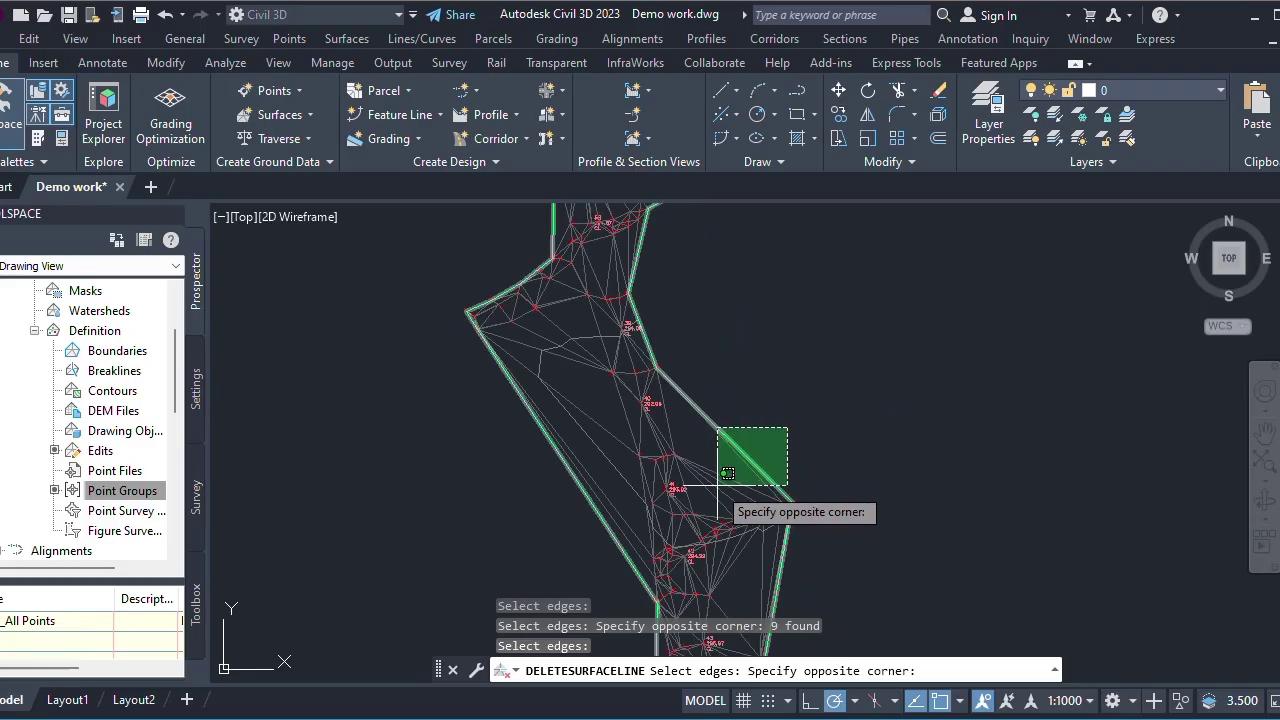
left_click(727, 473)
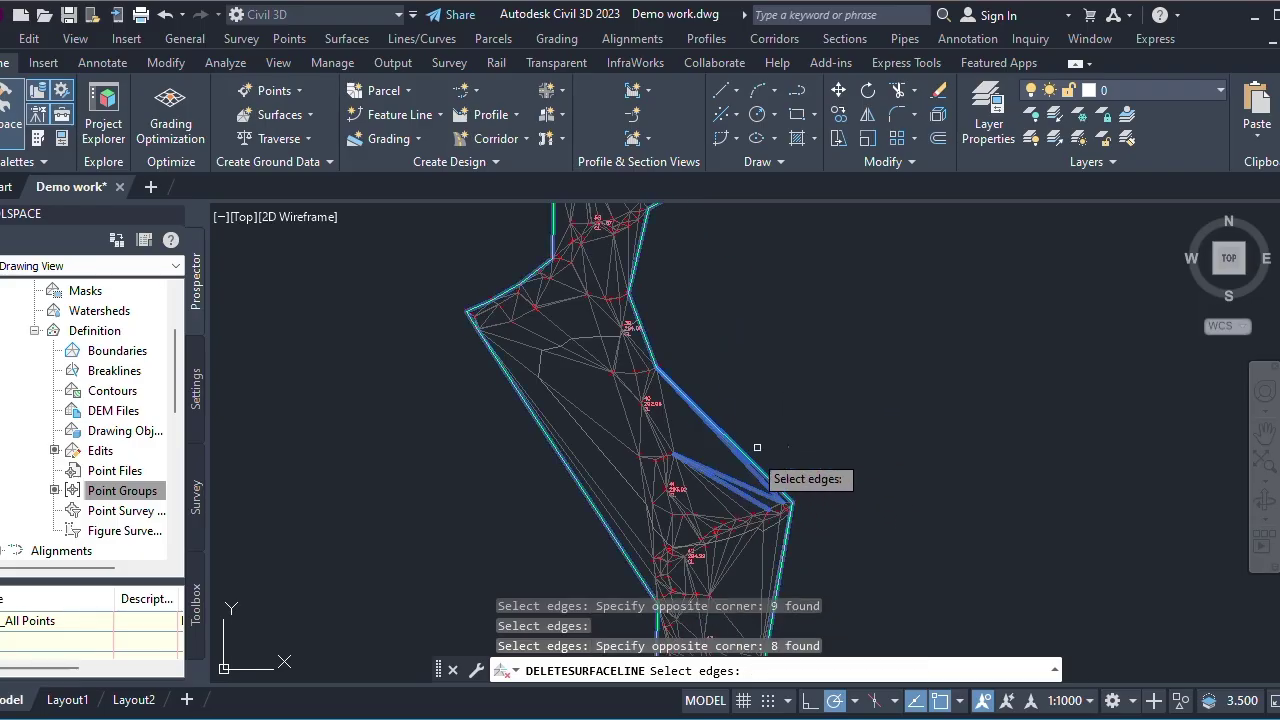
left_click(605, 417)
left_click(457, 449)
- Finish deleting surface lines and select the EG surface to view its cleaned-up extent
scroll(671, 443, "down", 3)
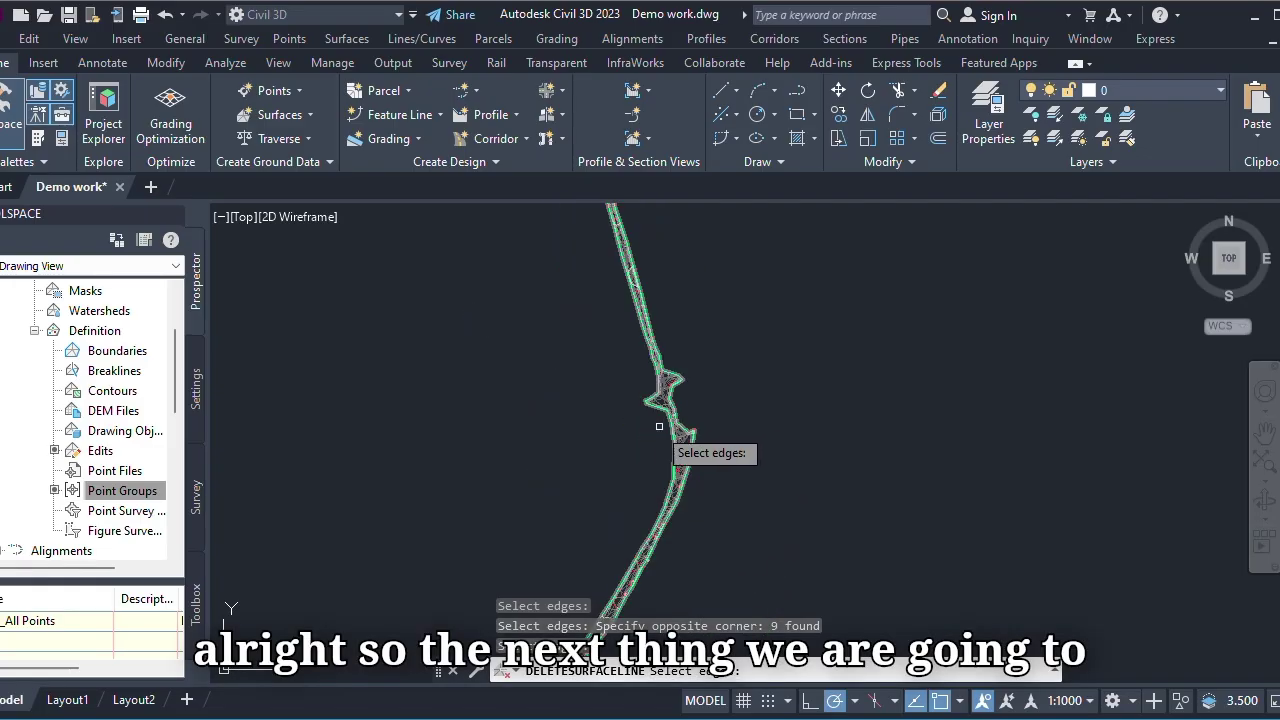
key("Return")
left_click(690, 365)
scroll(630, 464, "up", 2)
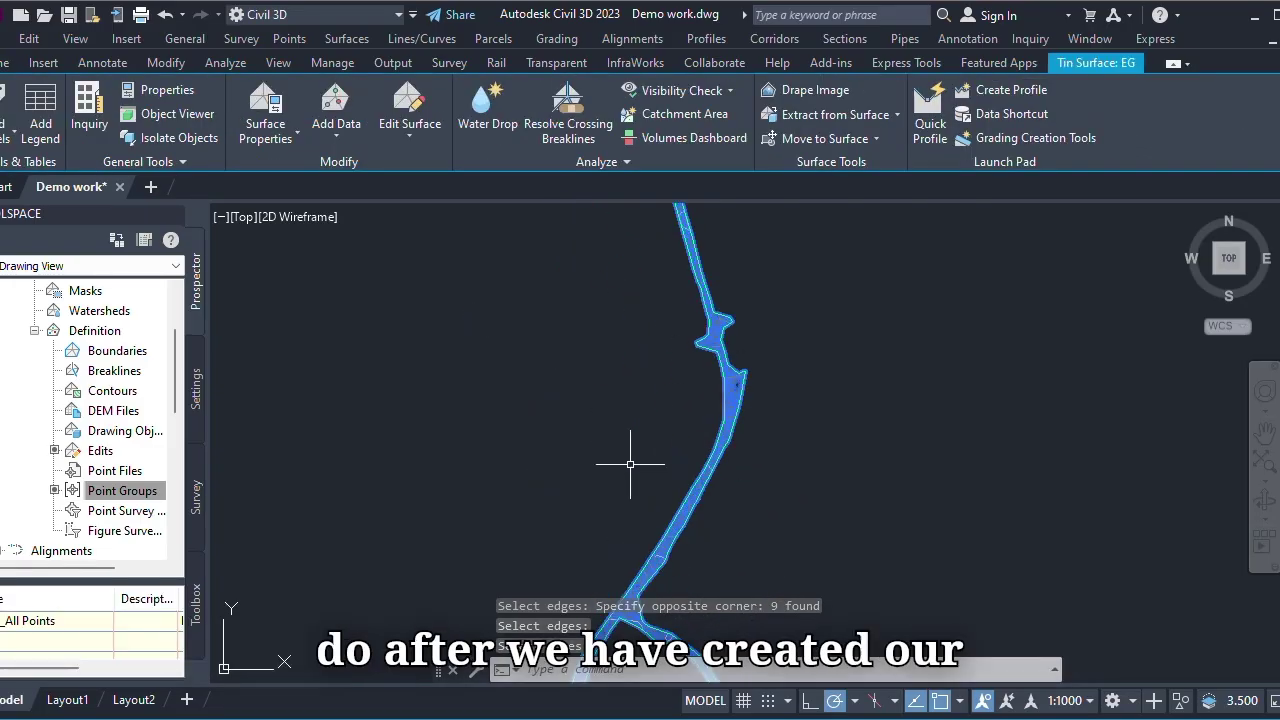
scroll(630, 464, "up", 1)
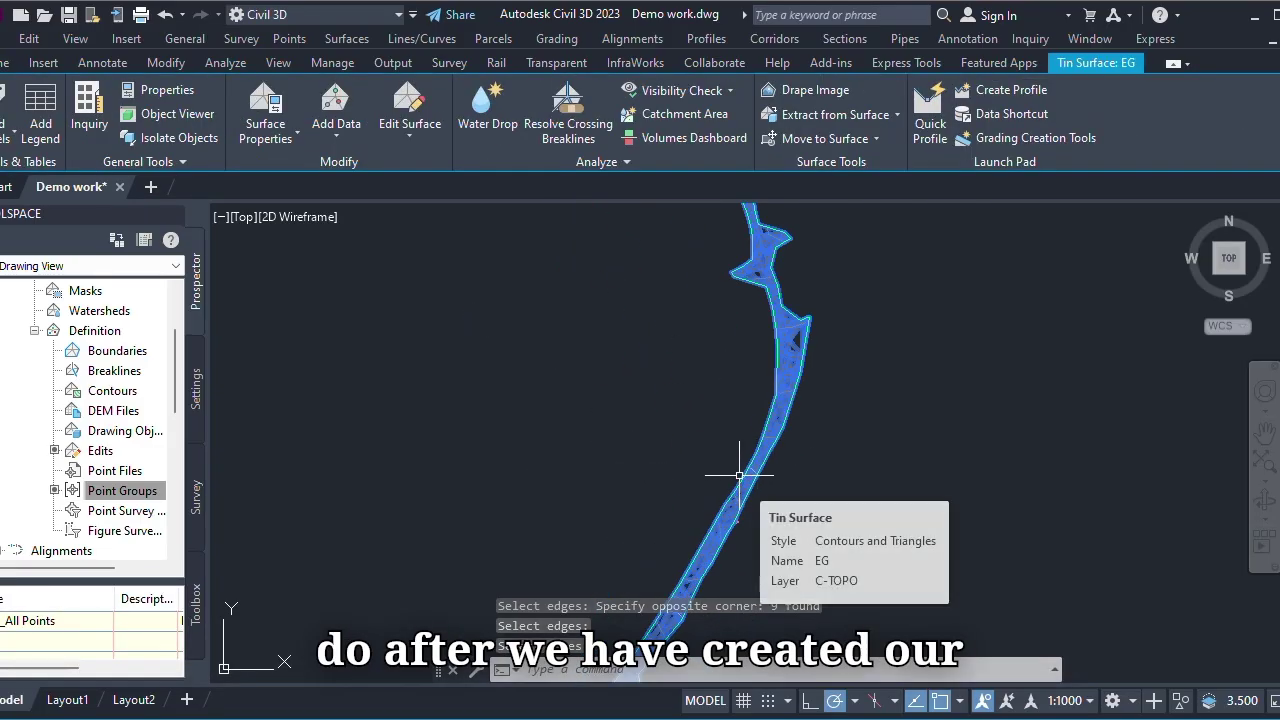
scroll(736, 478, "down", 1)
scroll(729, 495, "down", 1)
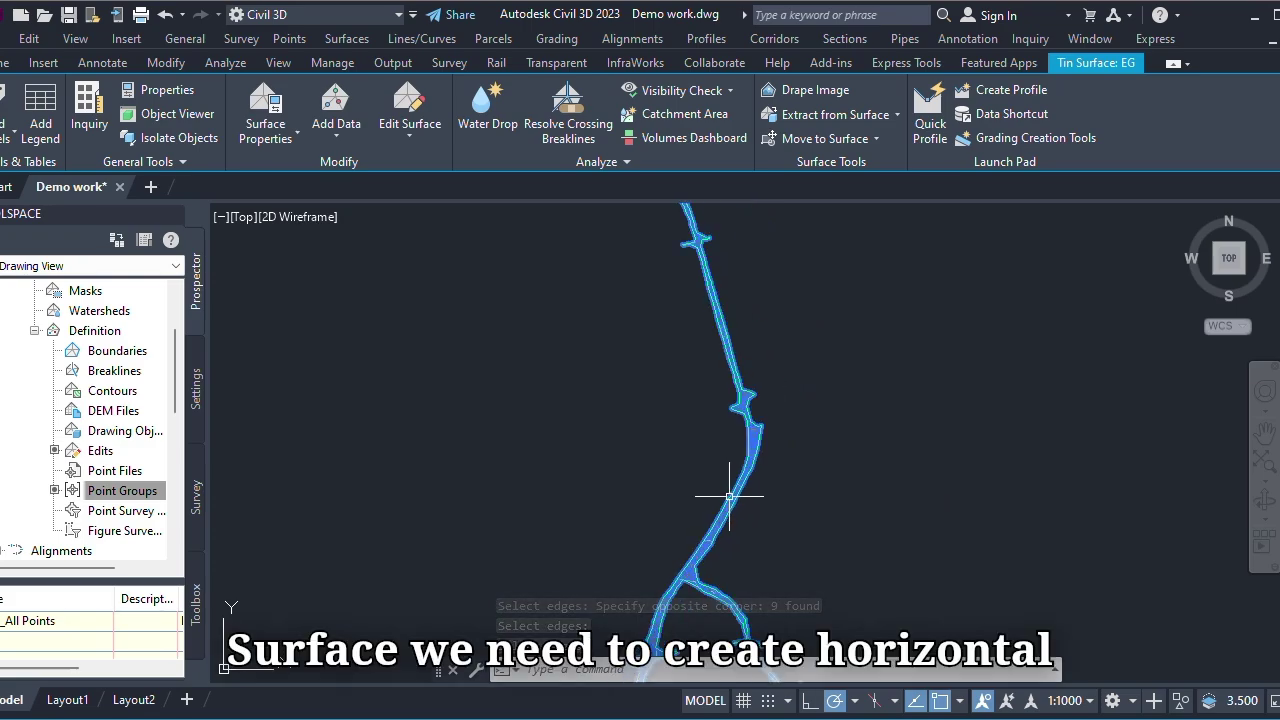
- Inspect the crossing spurs and triangulation along the cleaned EG surface, and clear the surface selection
scroll(720, 490, "down", 1)
scroll(694, 515, "up", 5)
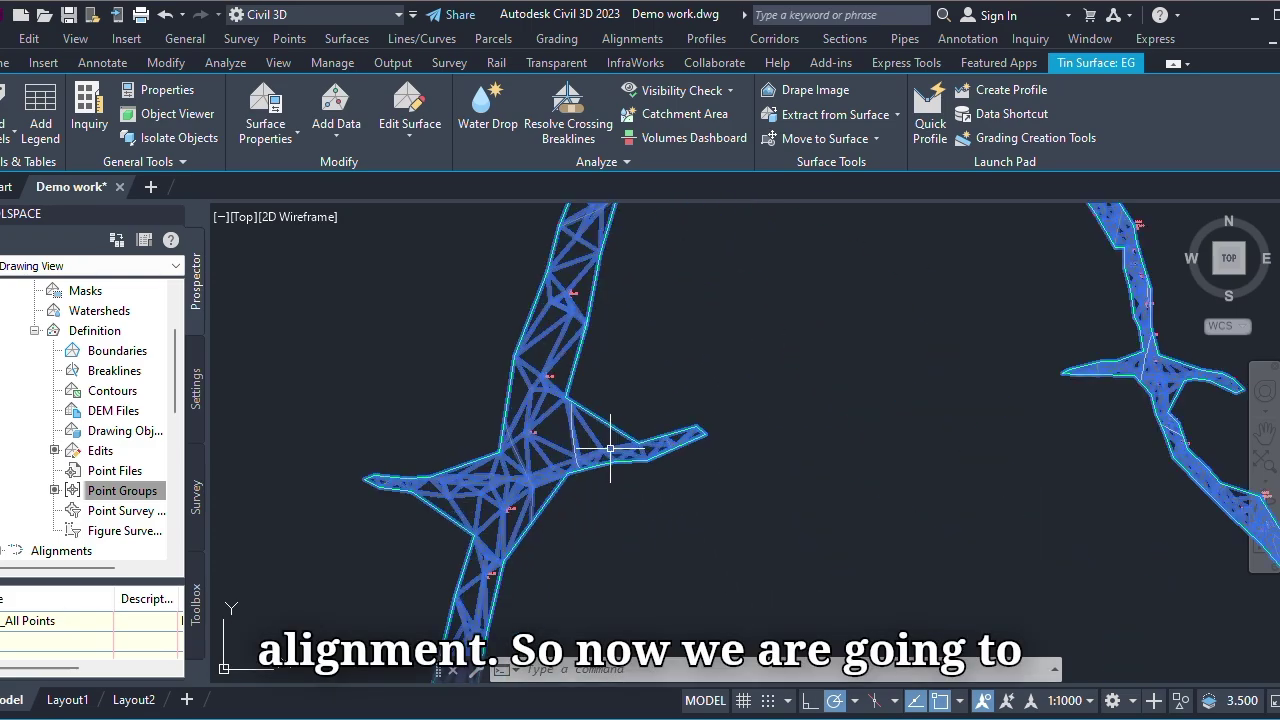
scroll(530, 449, "up", 5)
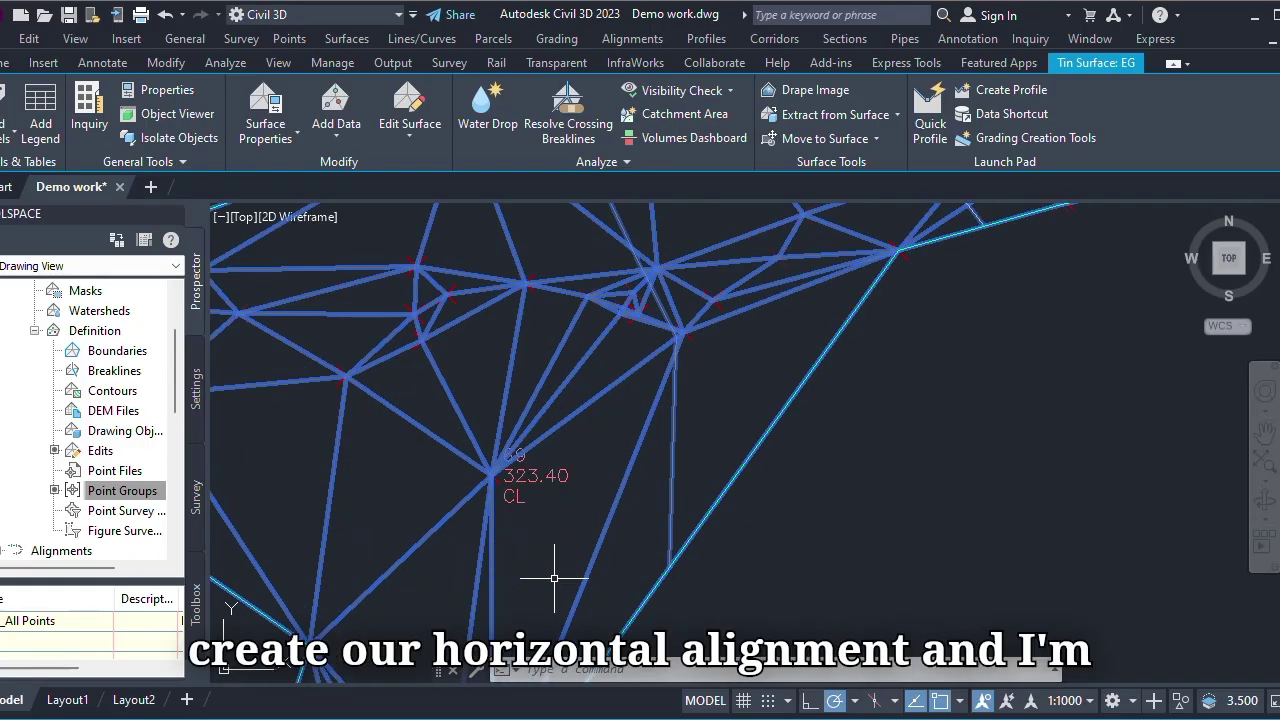
scroll(665, 452, "down", 4)
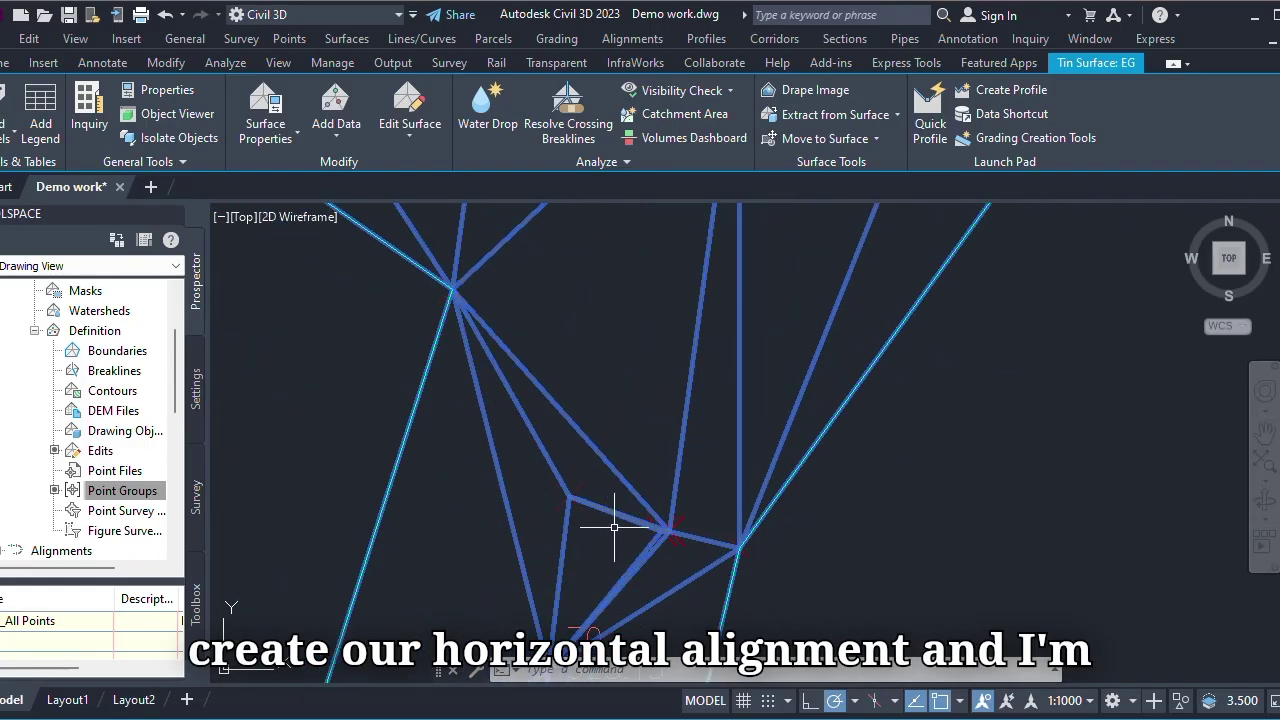
scroll(640, 516, "down", 4)
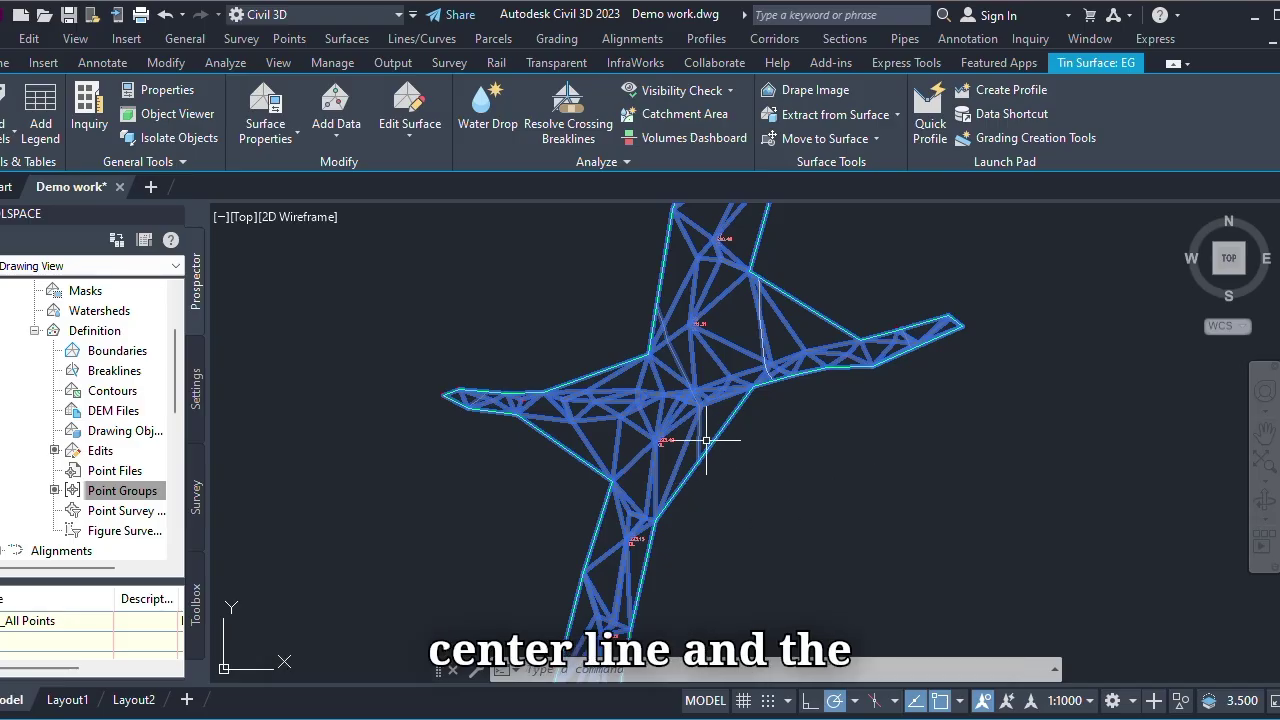
scroll(677, 473, "down", 5)
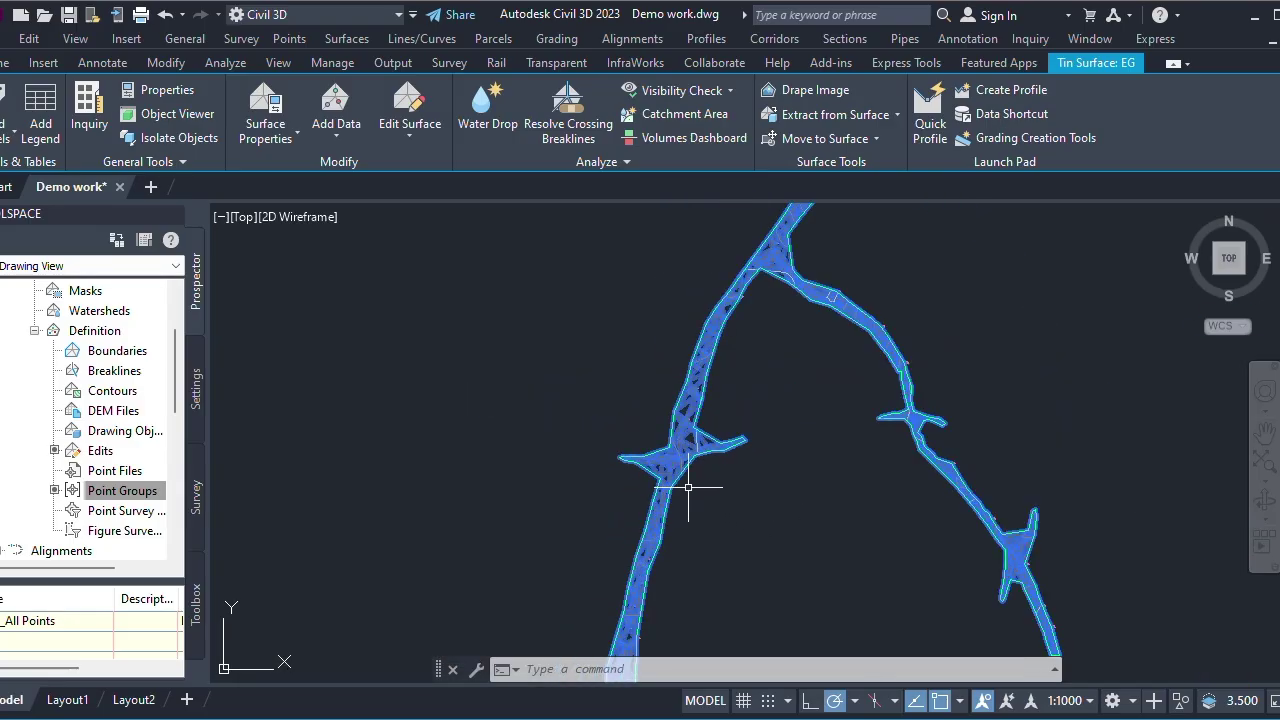
scroll(689, 480, "up", 4)
key("Escape")
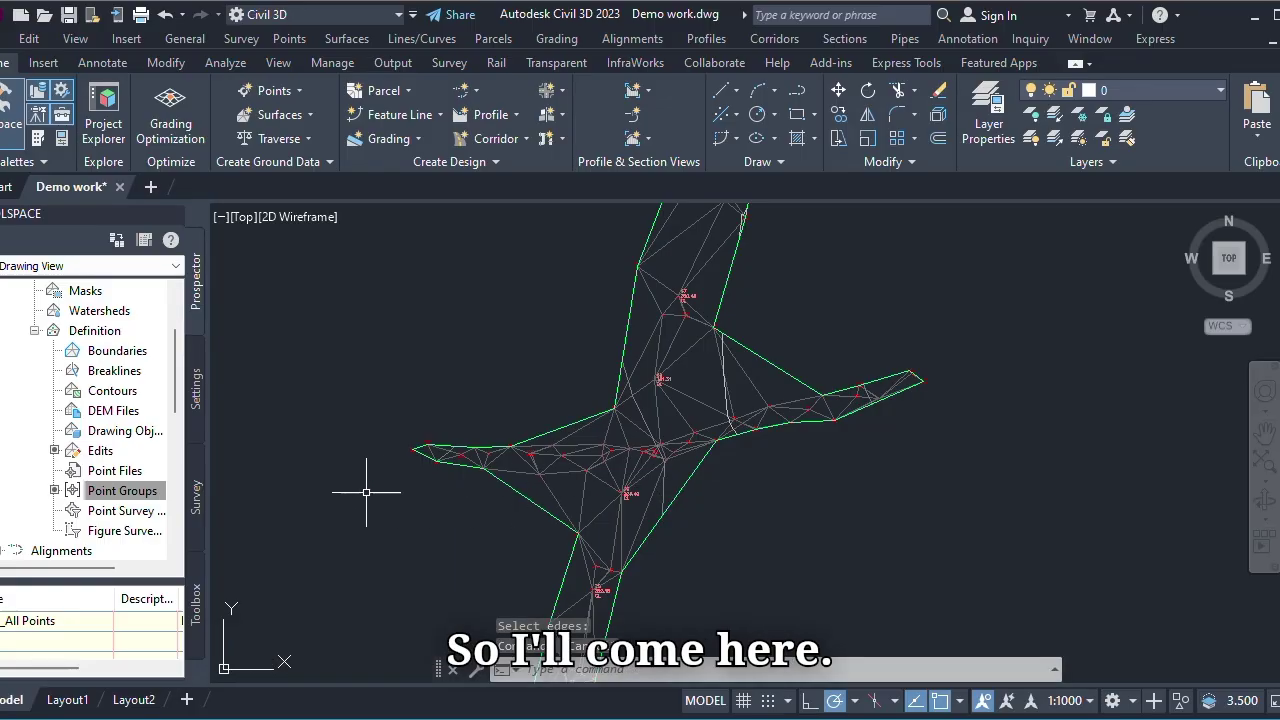
- Select all points of the CL point group and isolate them in the drawing
scroll(100, 478, "up", 2)
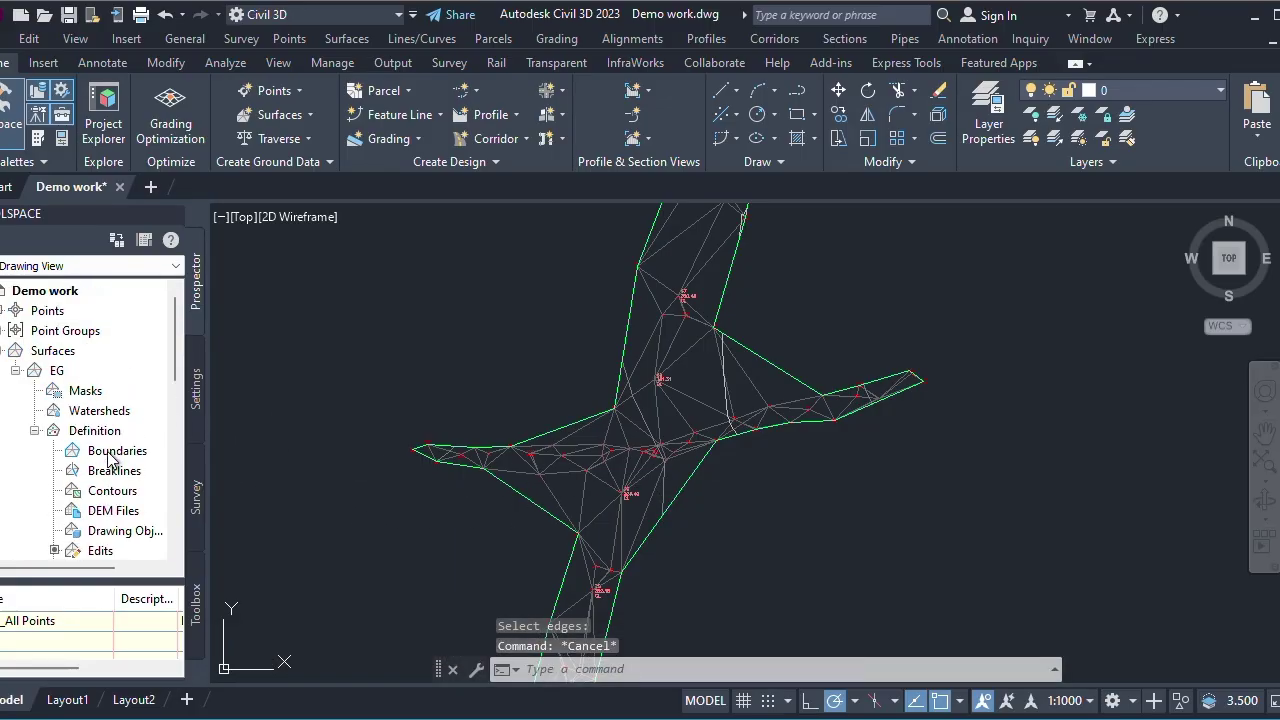
left_click(16, 370)
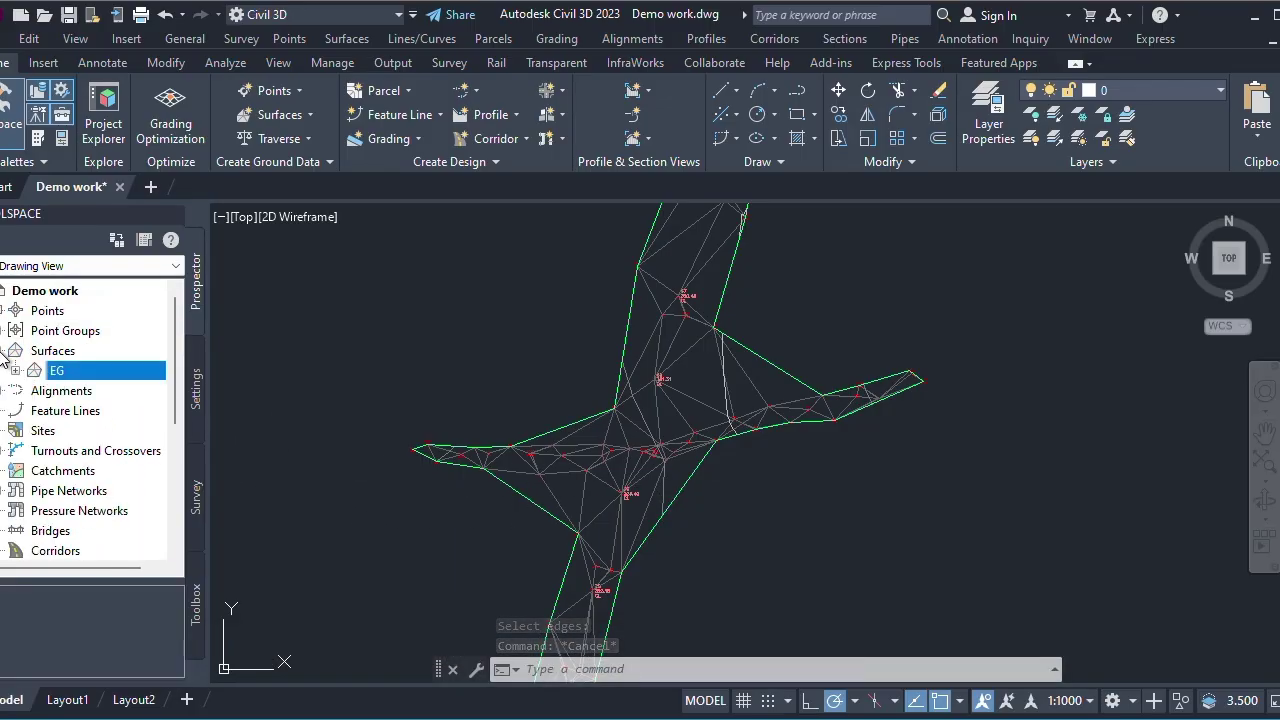
left_click(3, 350)
double_click(52, 333)
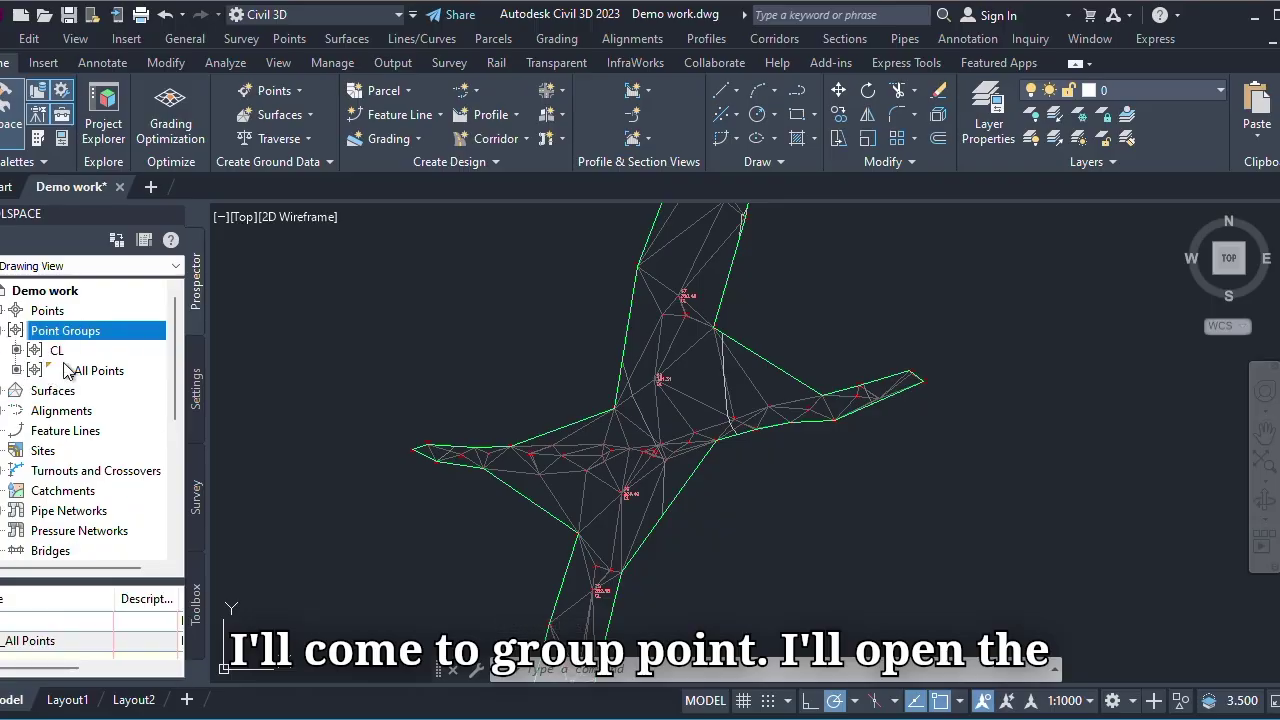
left_click(64, 352)
right_click(66, 357)
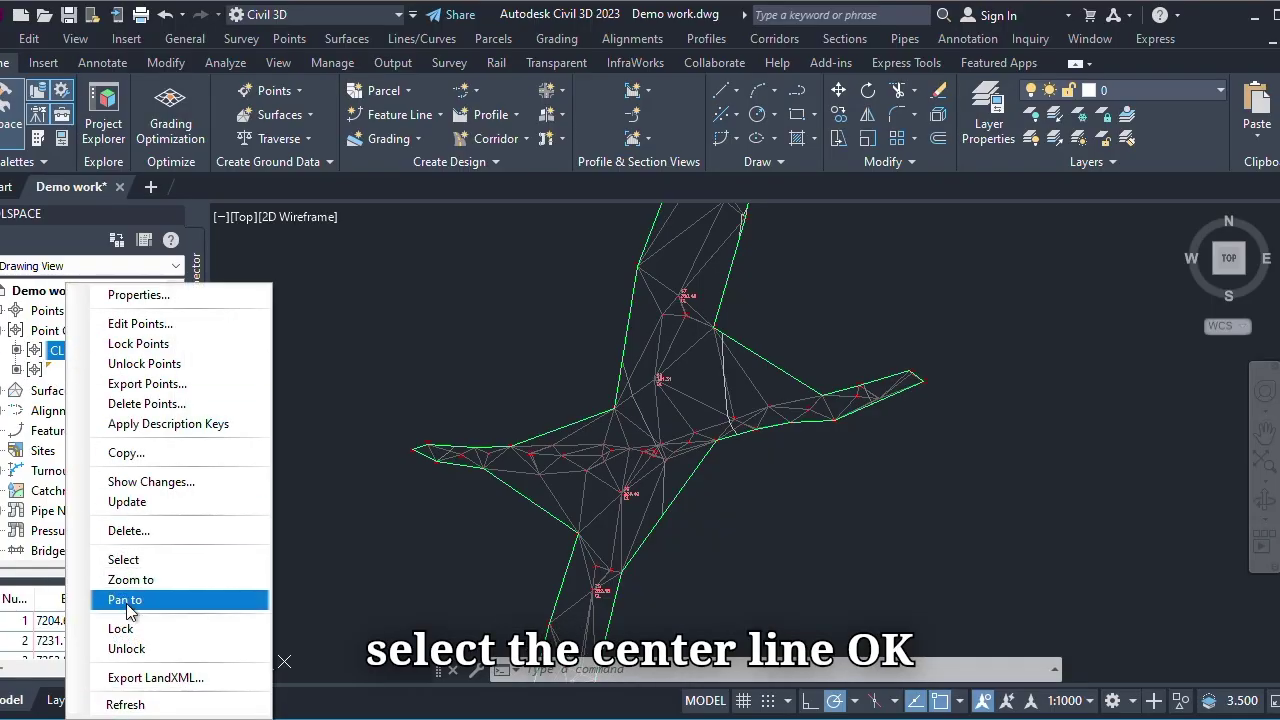
left_click(140, 560)
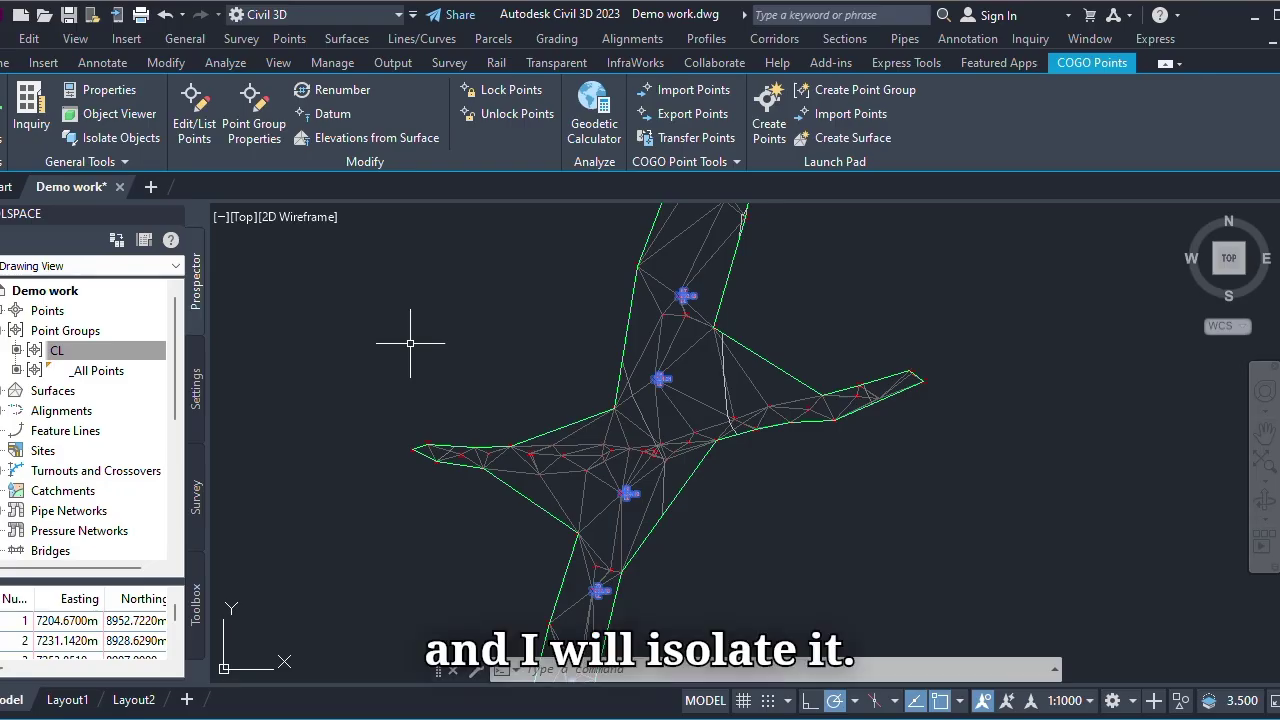
type("ISOLATE")
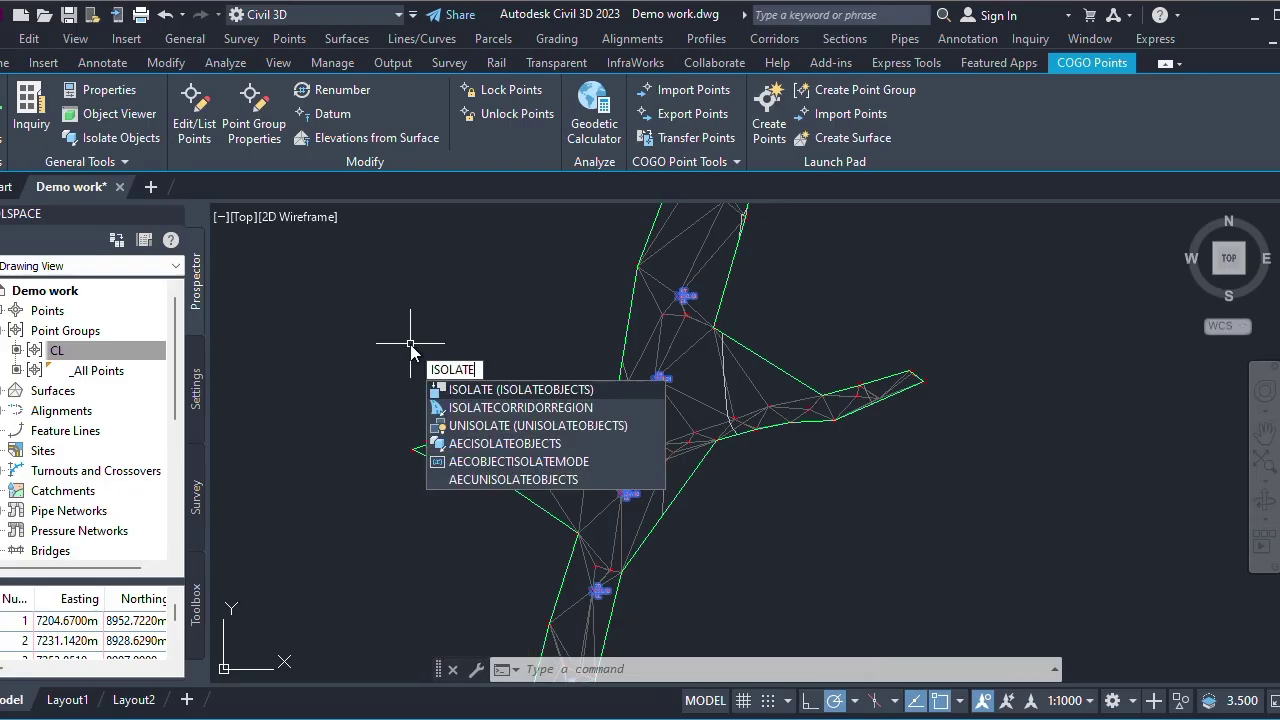
key("Return")
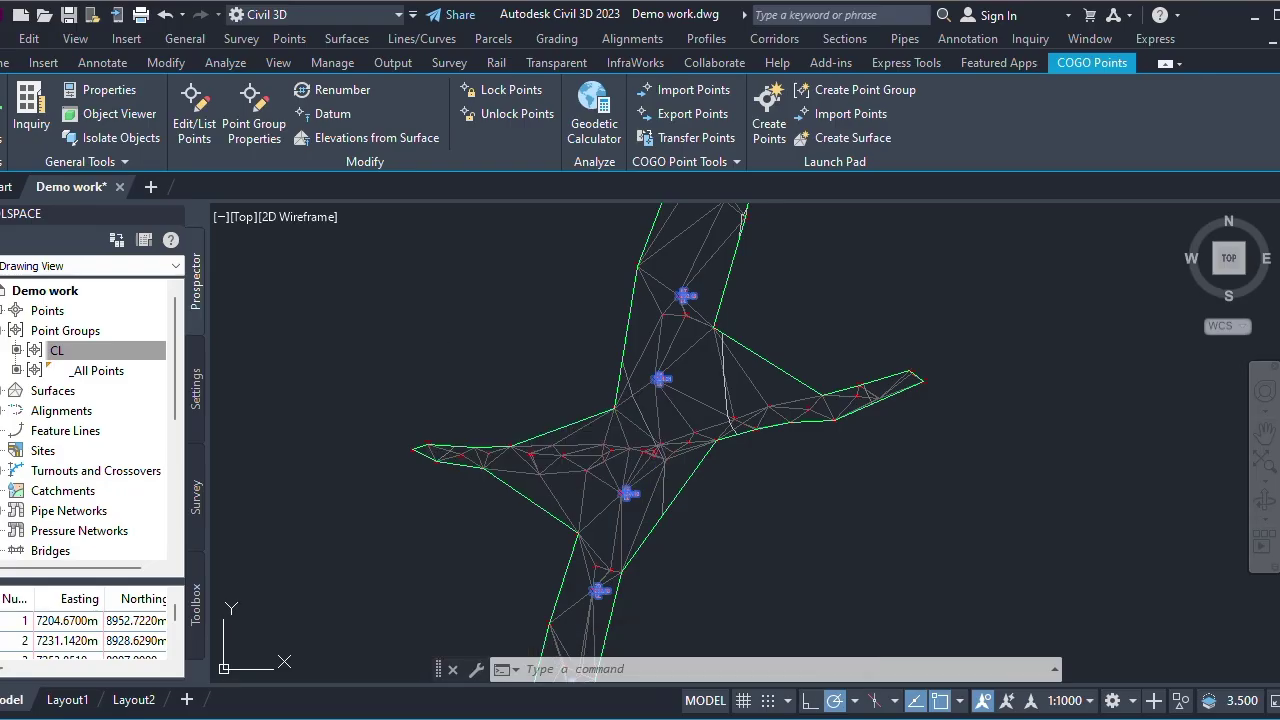
- Inspect the isolated centreline points and review the available alignment creation methods
scroll(716, 434, "up", 3)
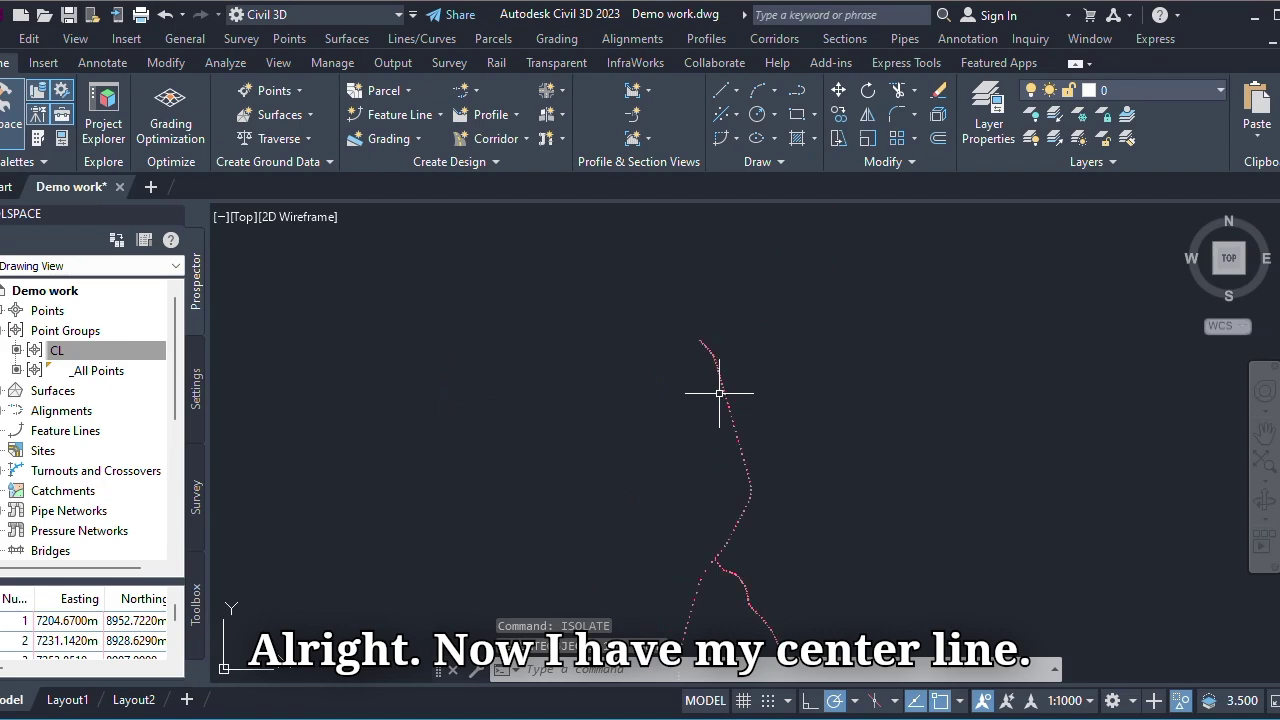
scroll(719, 393, "up", 3)
scroll(630, 300, "up", 2)
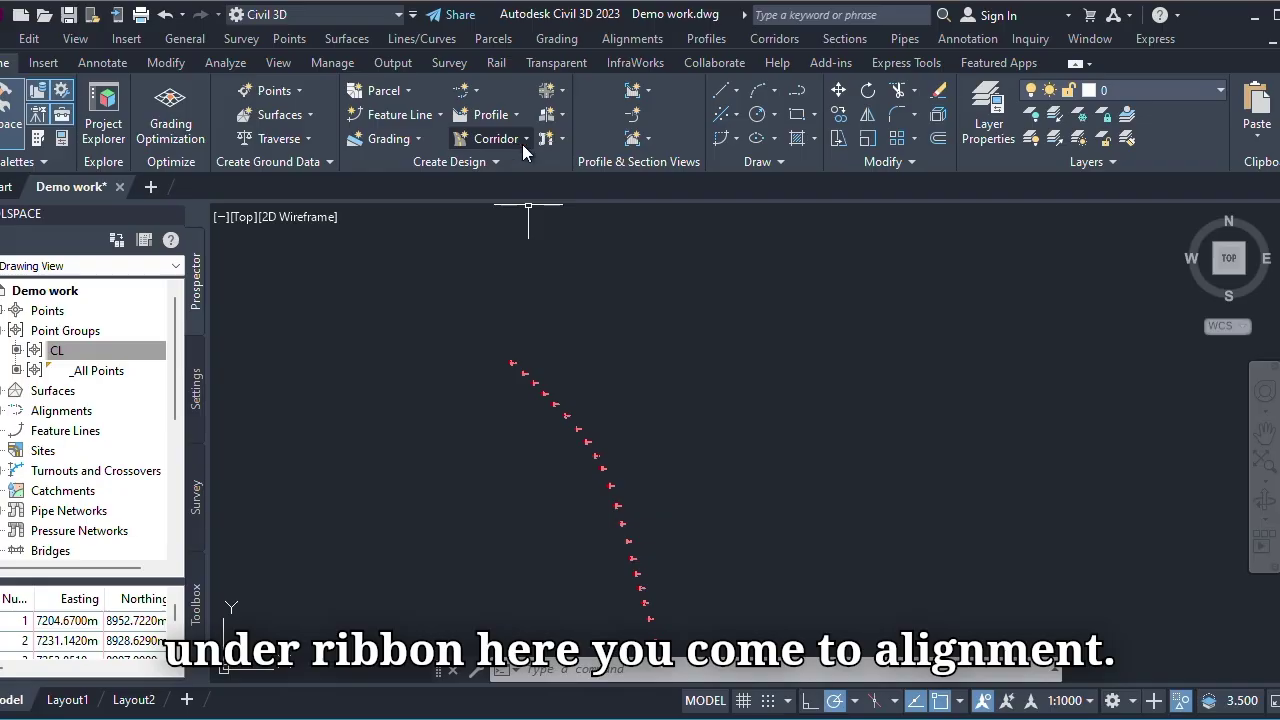
left_click(476, 94)
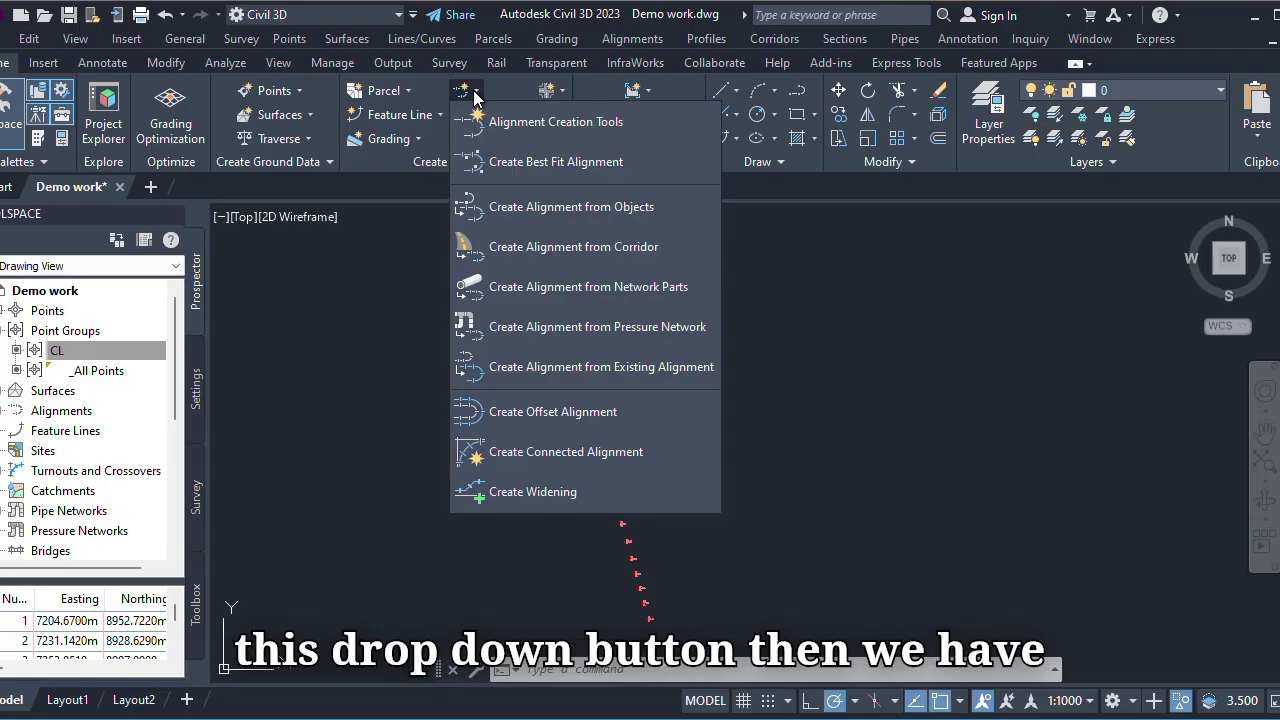
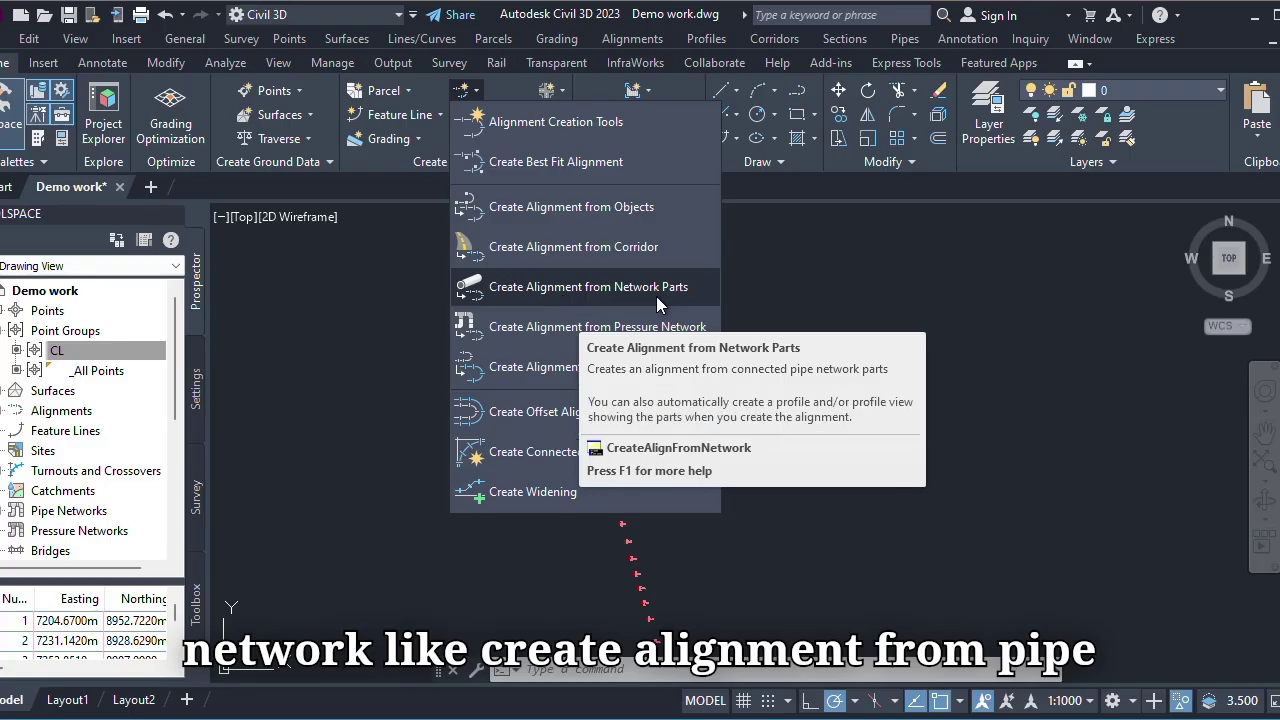
left_click(349, 368)
scroll(534, 282, "up", 3)
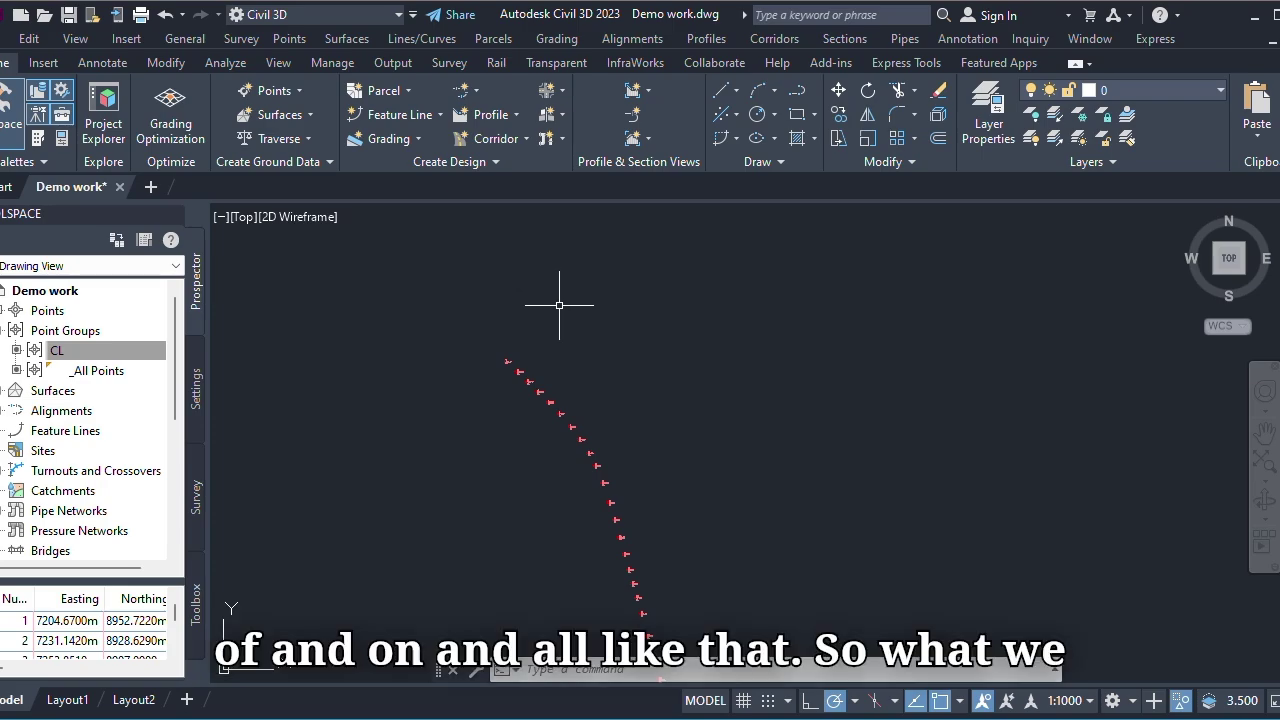
scroll(514, 282, "down", 2)
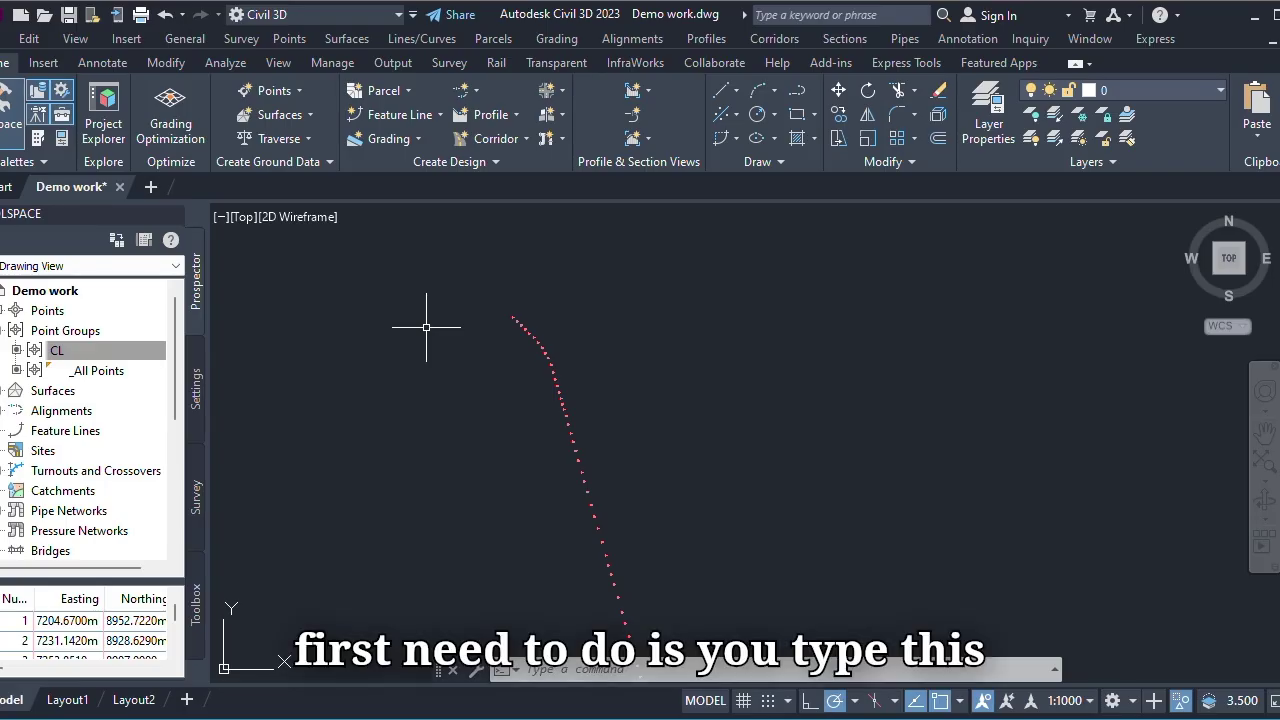
- Open the Design Criteria Editor and review the metric linear, area, volume and speed units
type("DES")
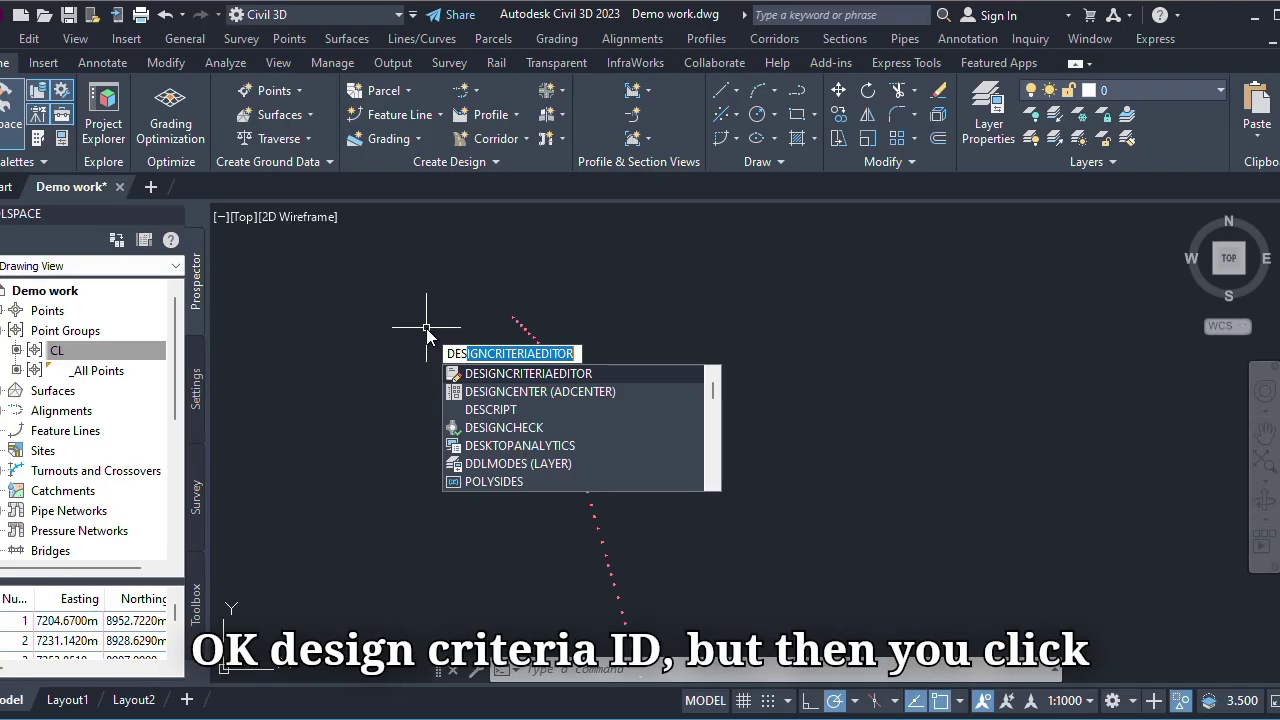
key("Return")
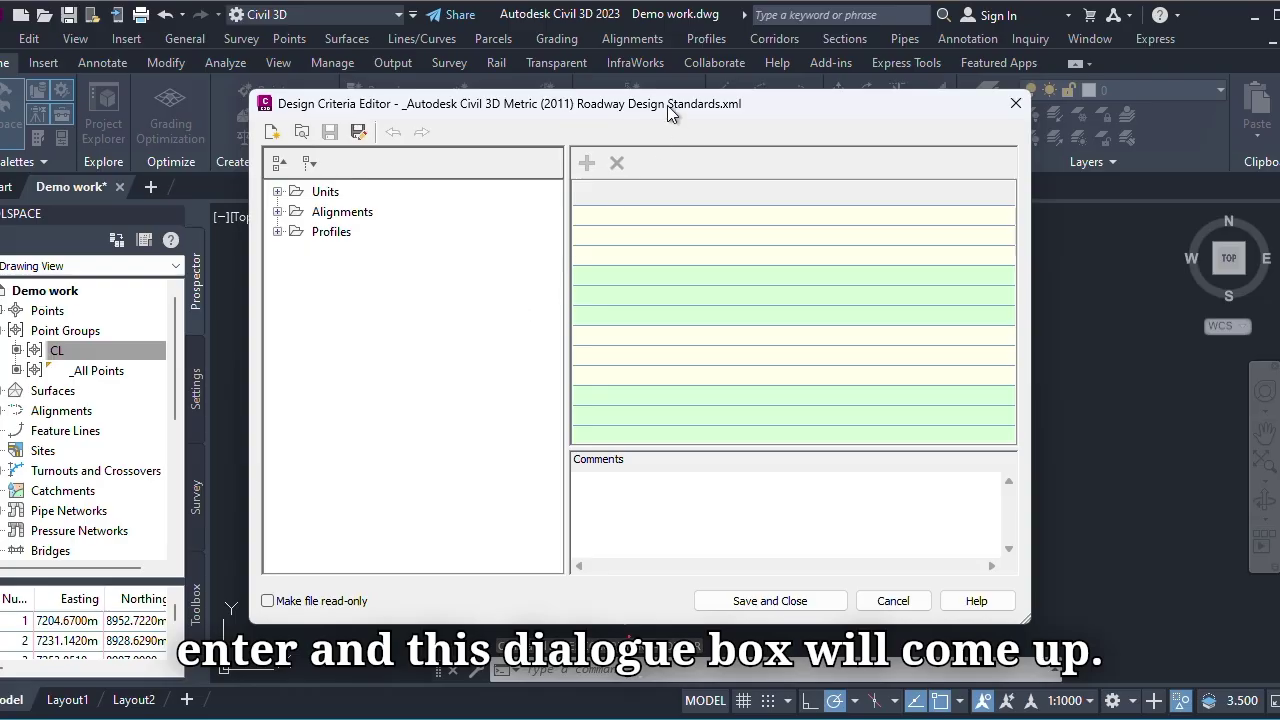
left_click_drag(670, 112, 705, 134)
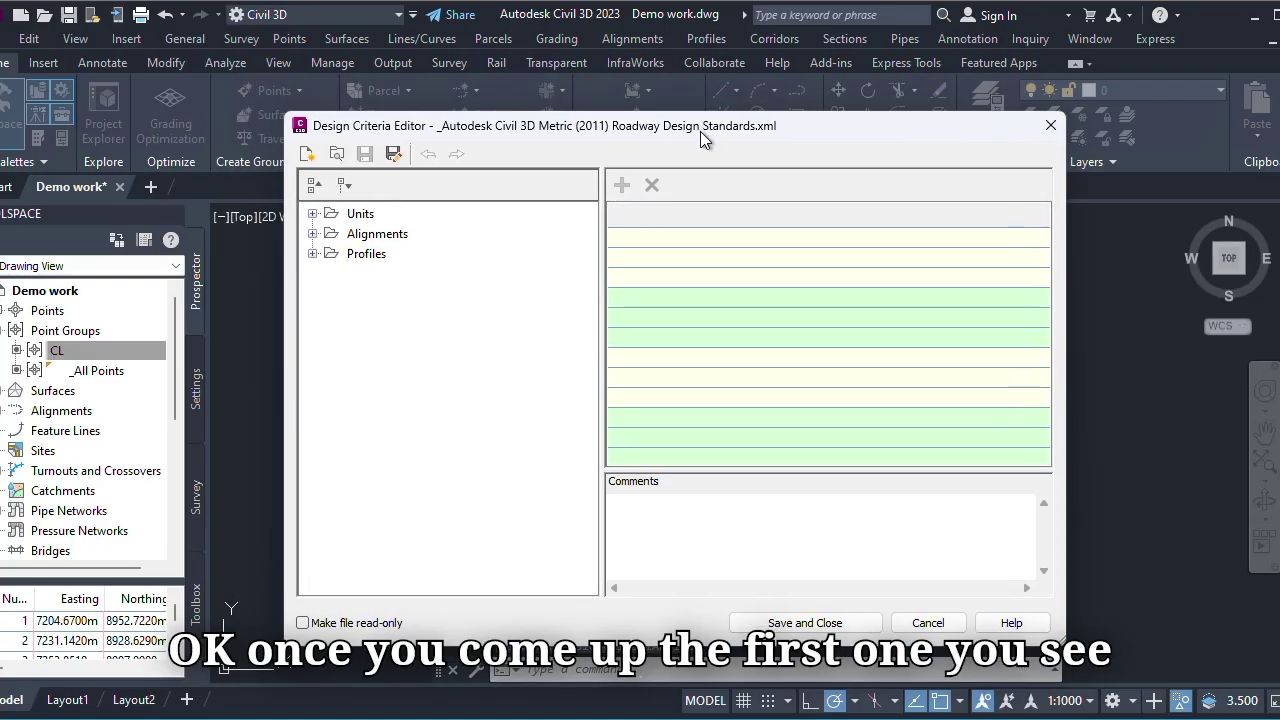
left_click(330, 215)
left_click(312, 213)
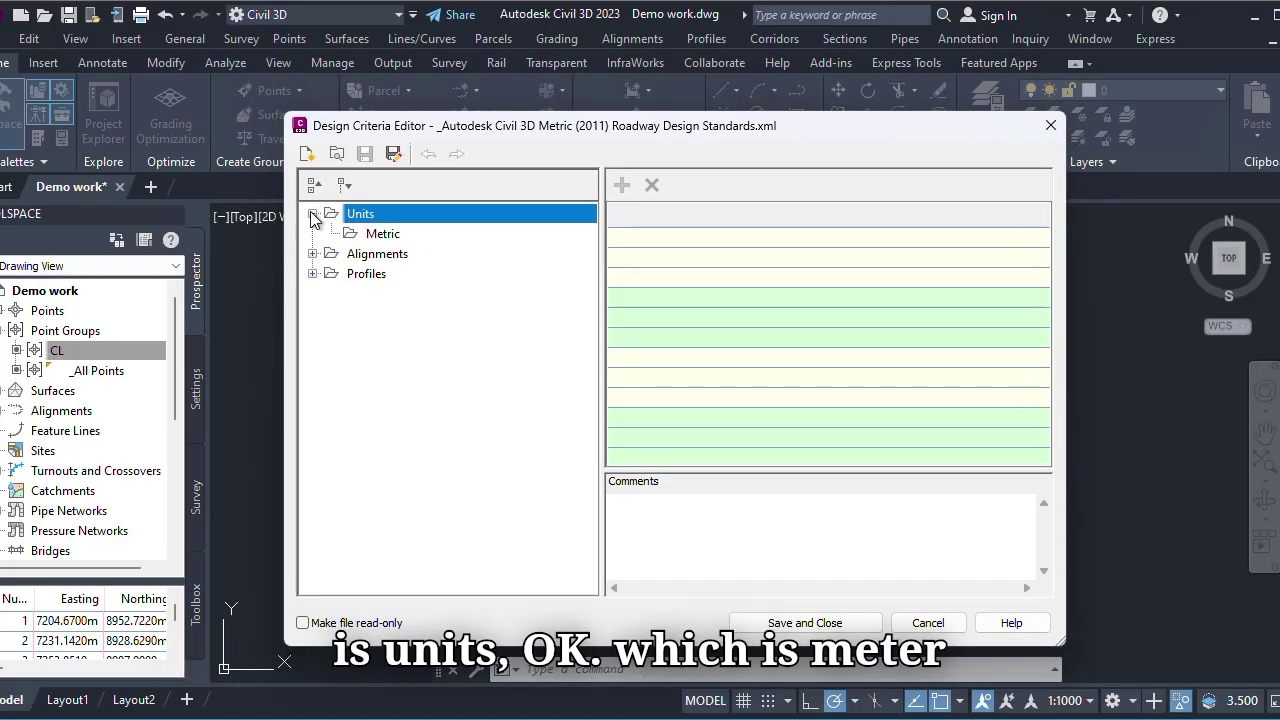
left_click(383, 234)
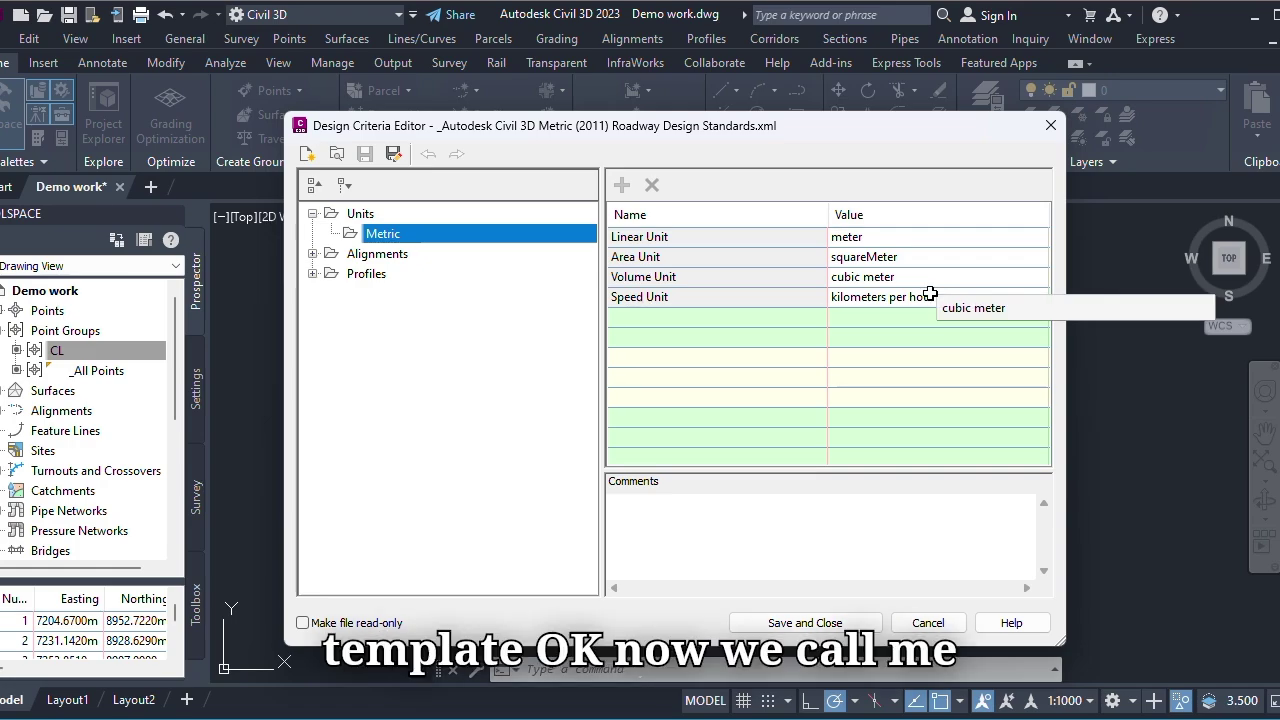
left_click(312, 214)
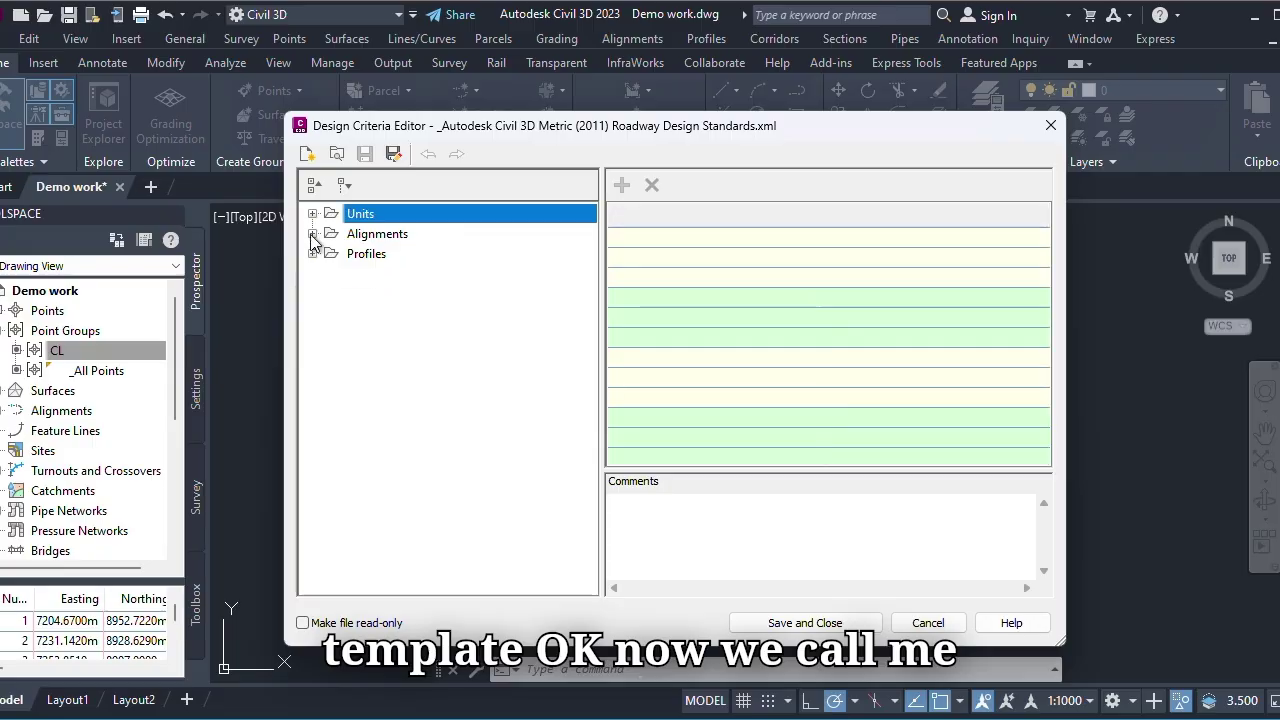
- Review the alignment minimum radius tables, examining the speeds and radii of AASHTO 2011 Metric eMax 4%
left_click(312, 234)
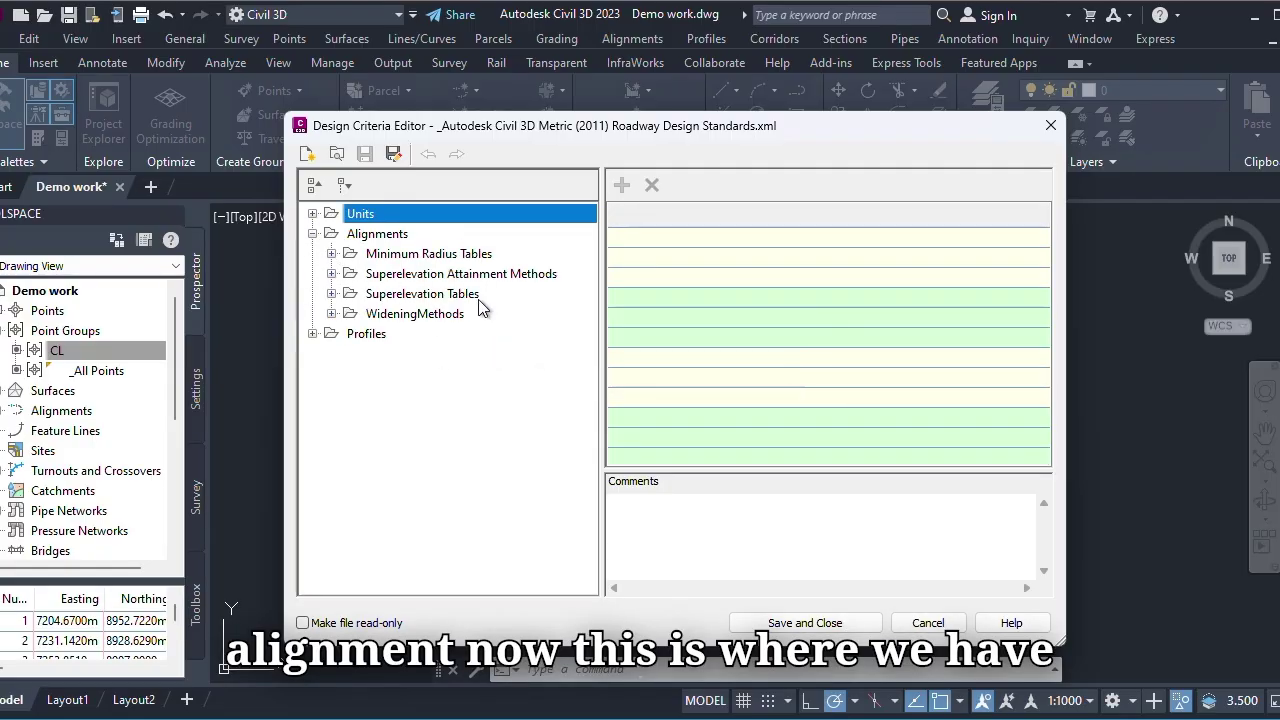
left_click_drag(466, 274, 500, 270)
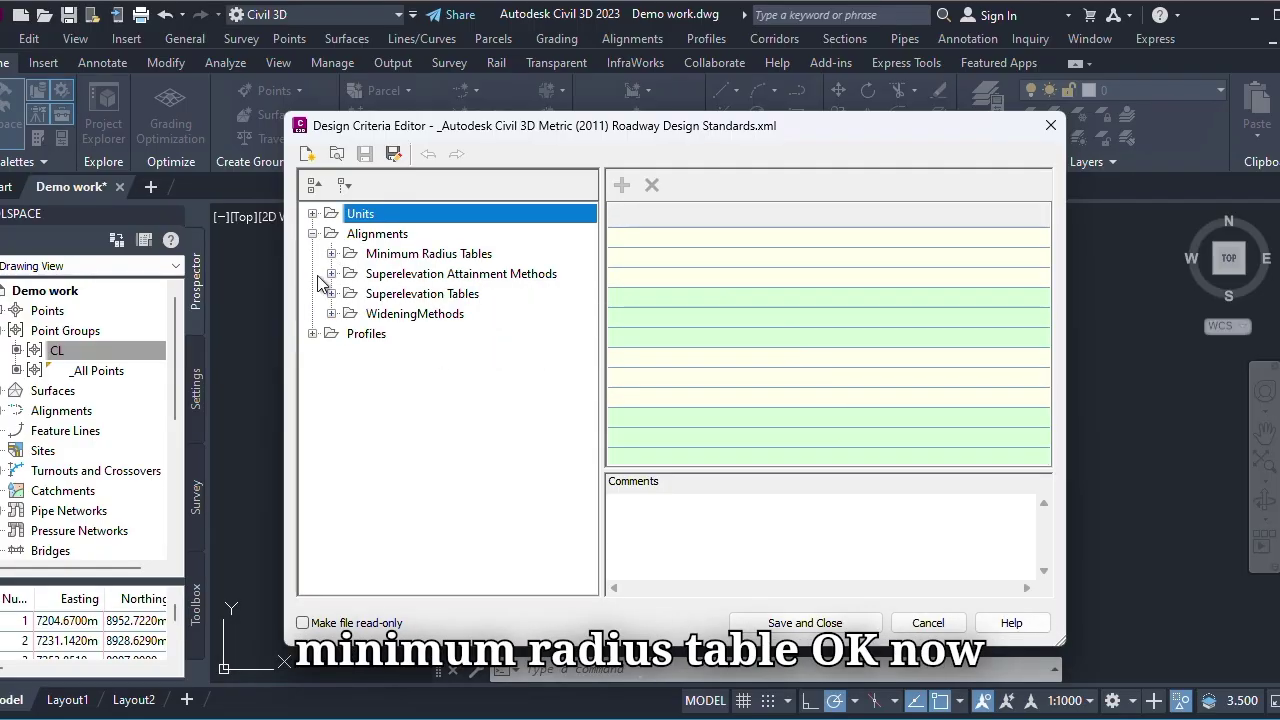
left_click(331, 254)
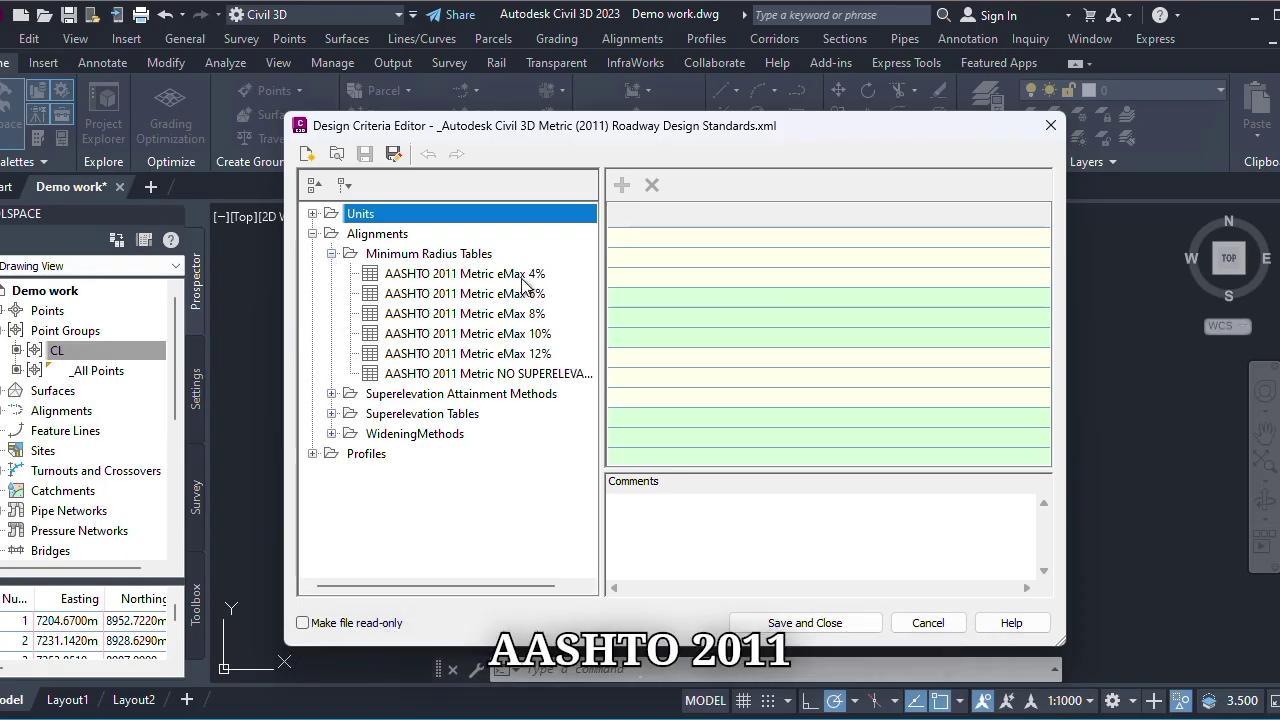
mouse_move(521, 279)
left_mouse_down()
mouse_move(533, 283)
mouse_move(508, 292)
left_mouse_up()
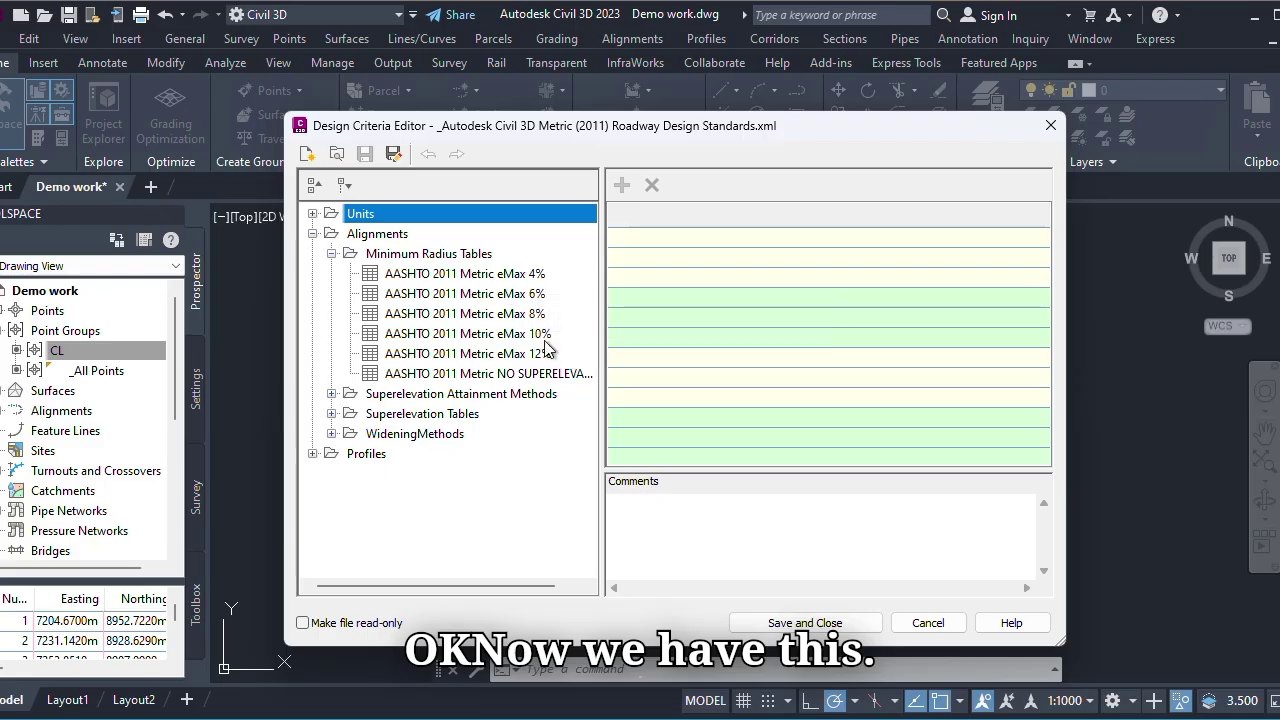
left_click(487, 281)
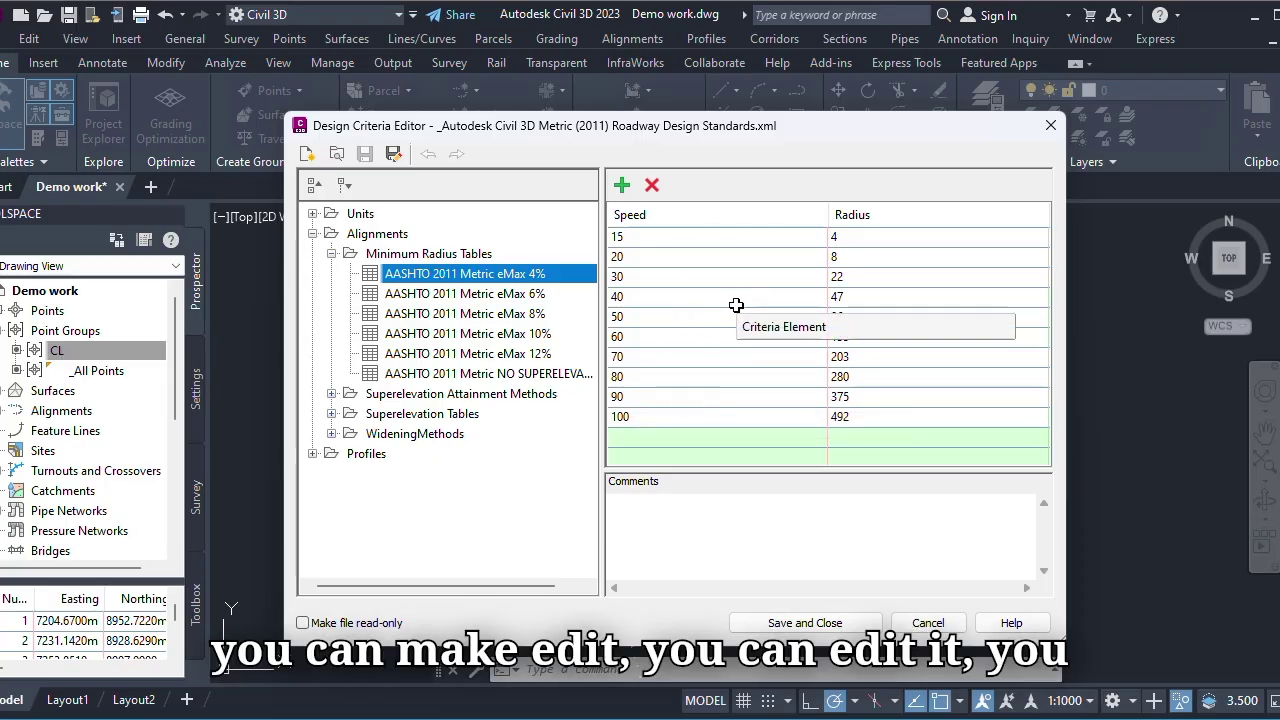
left_click(864, 274)
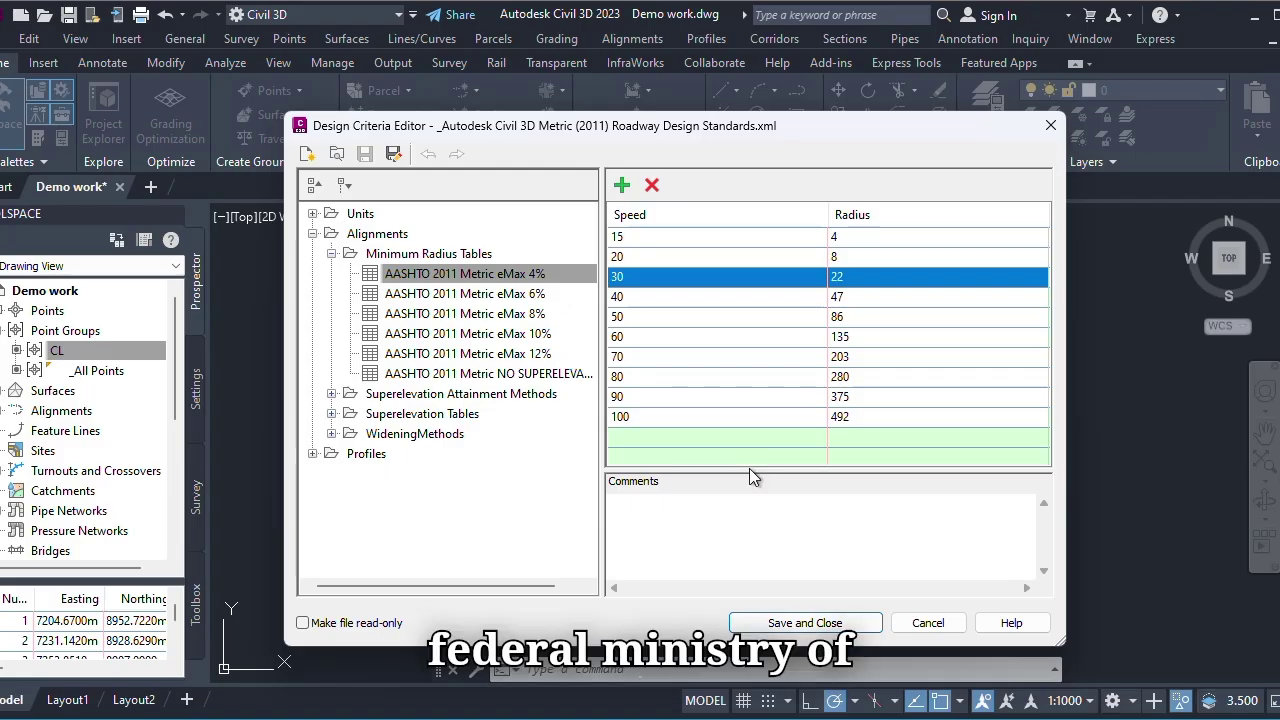
- Switch to Microsoft Edge and bring up the FMW 2013 - Geometric Design PDF
mouse_move(707, 718)
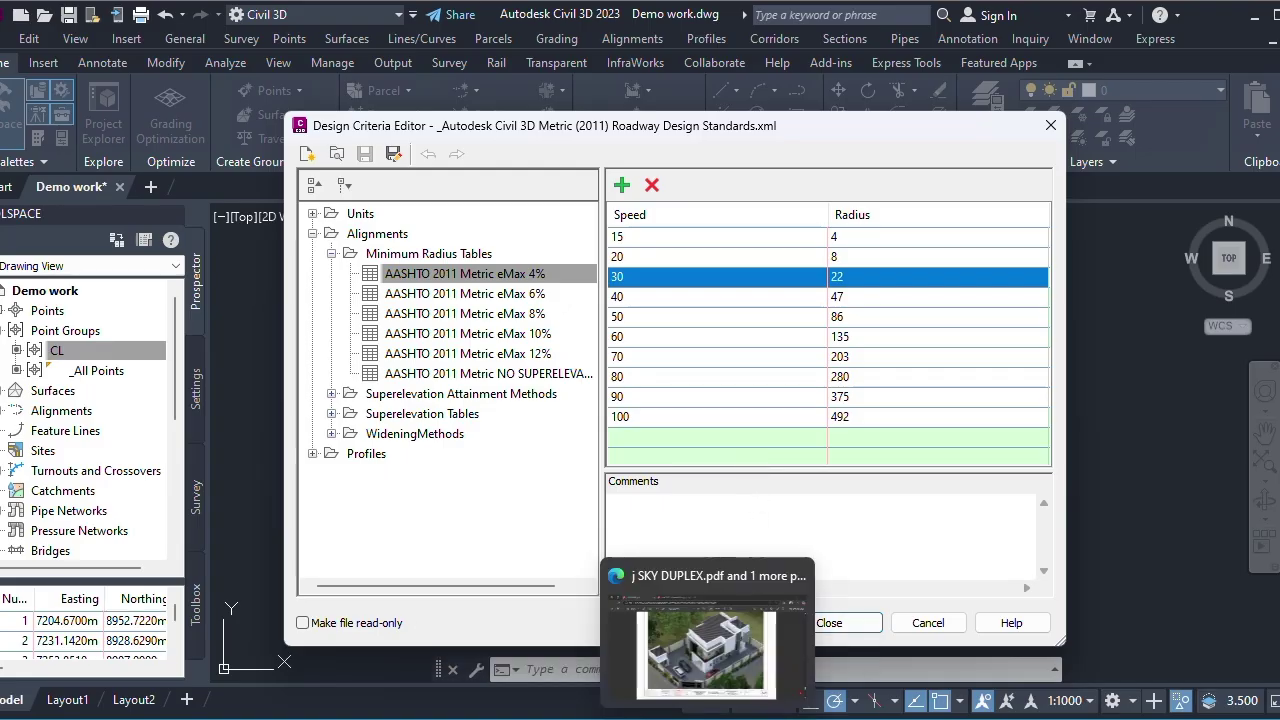
left_click(706, 650)
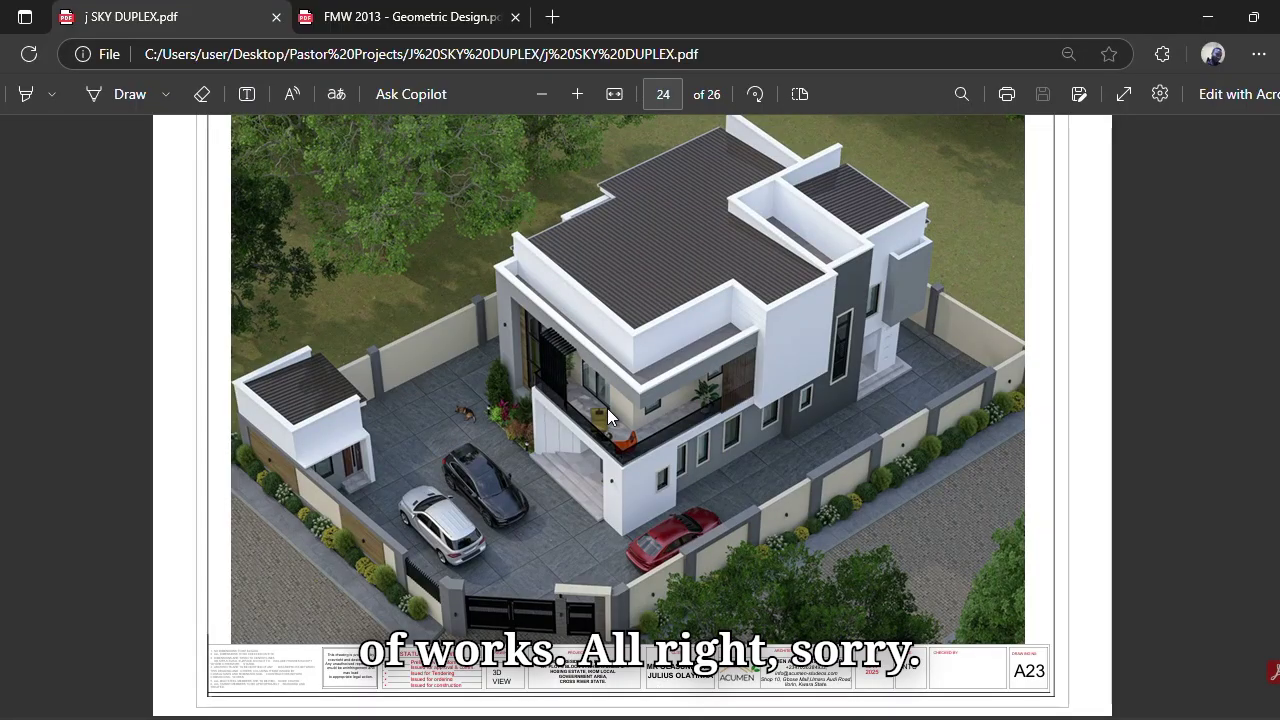
scroll(607, 408, "down", 3)
scroll(607, 405, "up", 3)
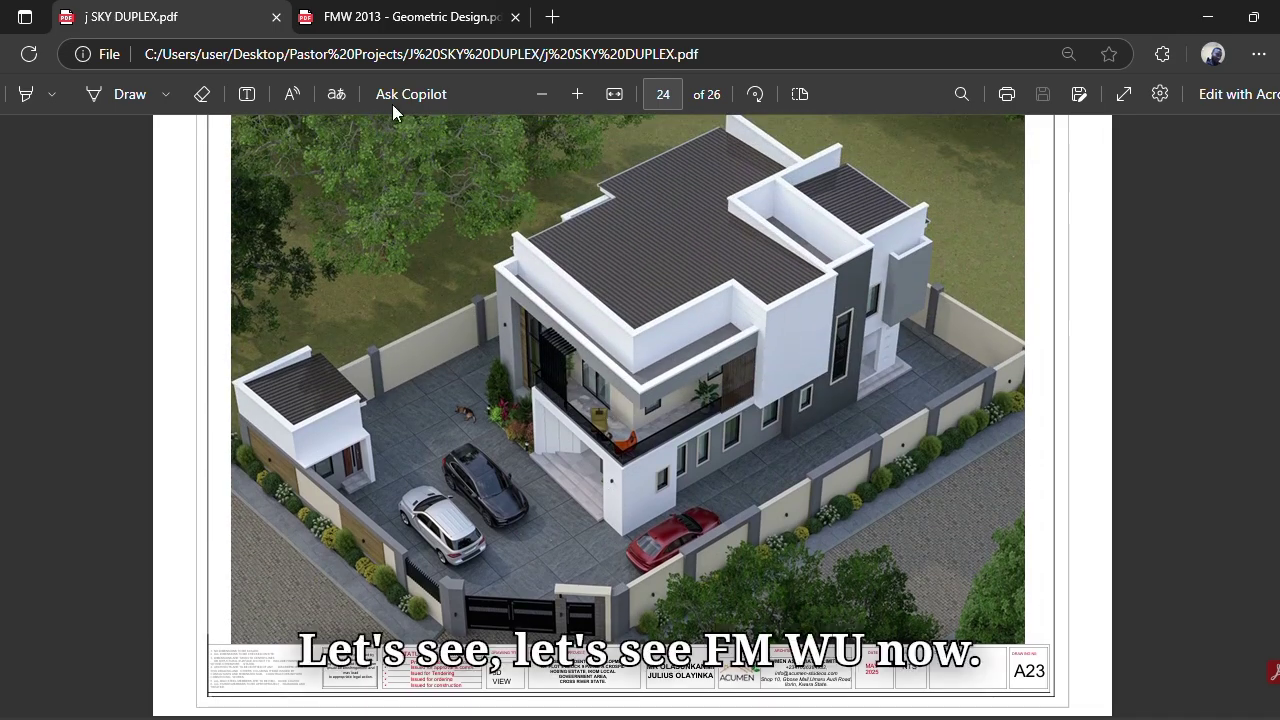
left_click(385, 21)
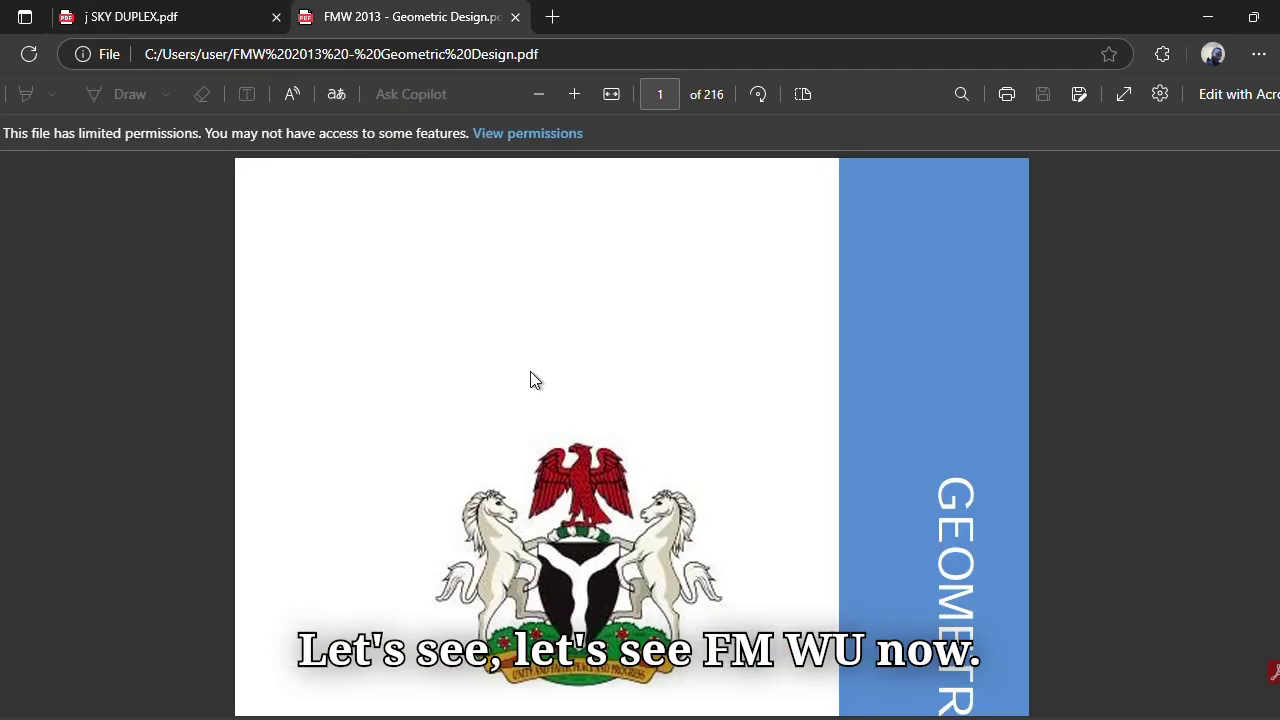
- Go to page 64 of the Geometric Design manual to reach the minimum radius table
scroll(530, 380, "down", 4)
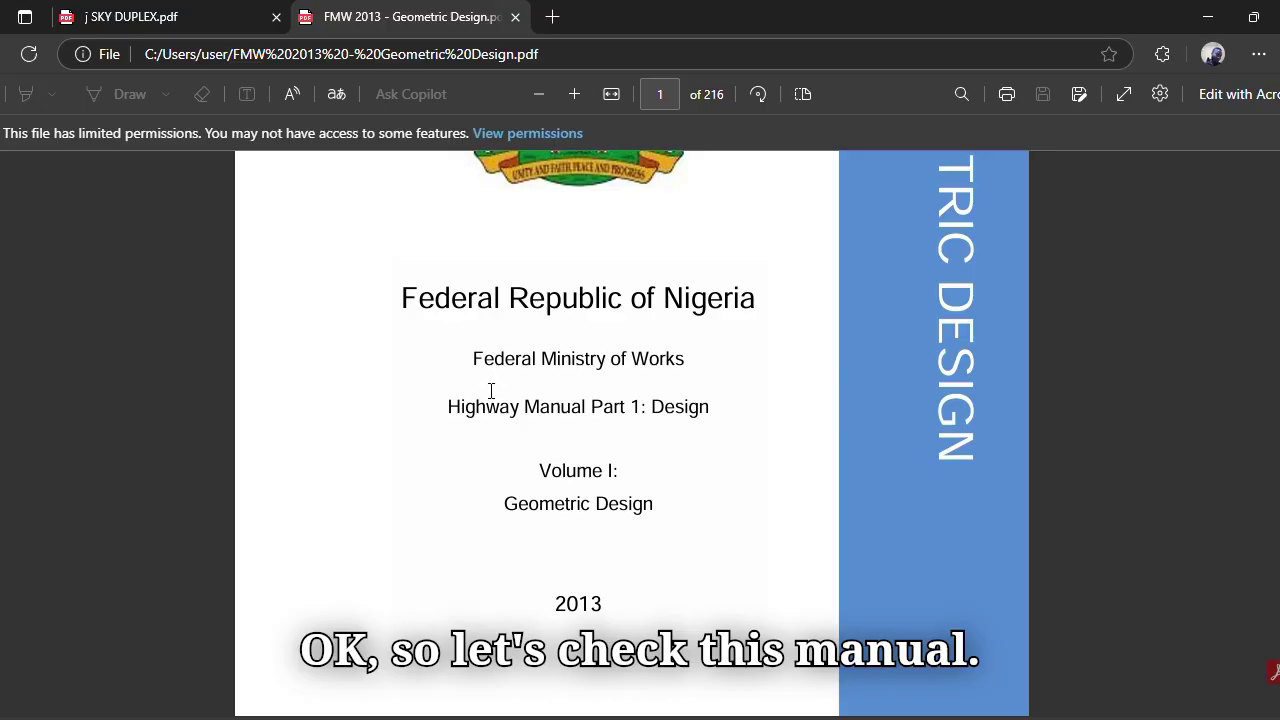
scroll(582, 446, "down", 15)
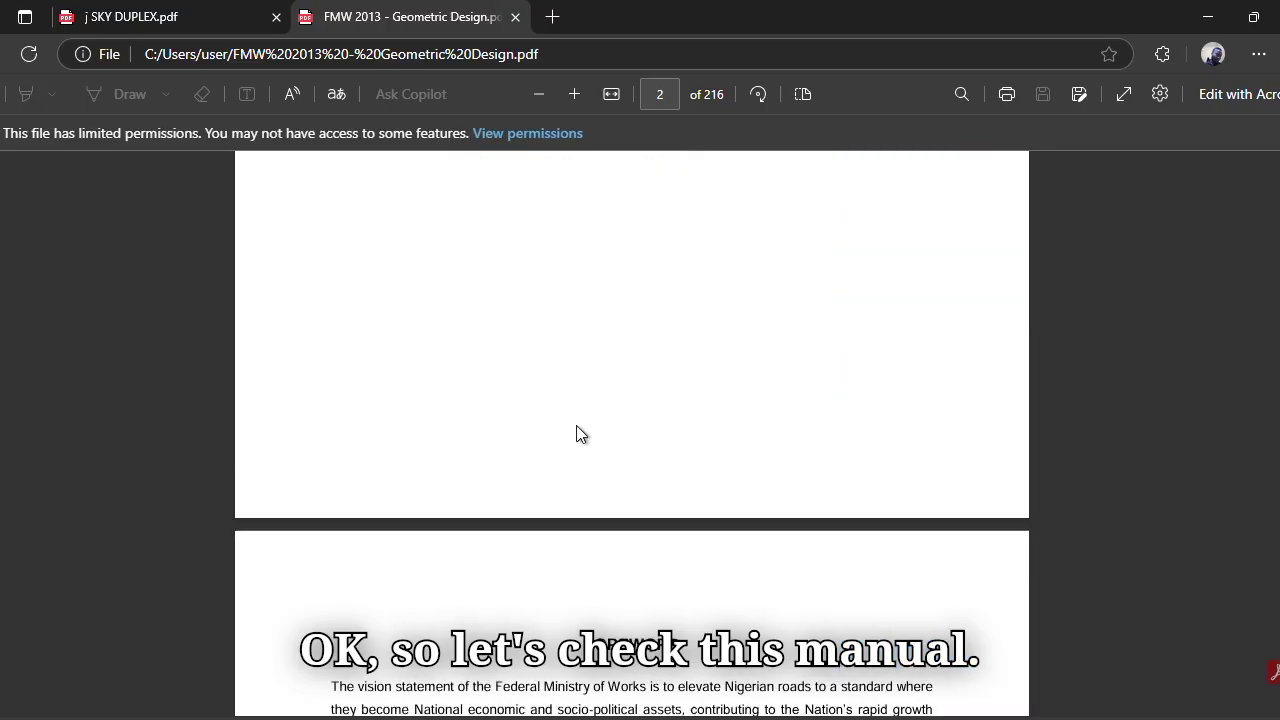
scroll(581, 427, "down", 10)
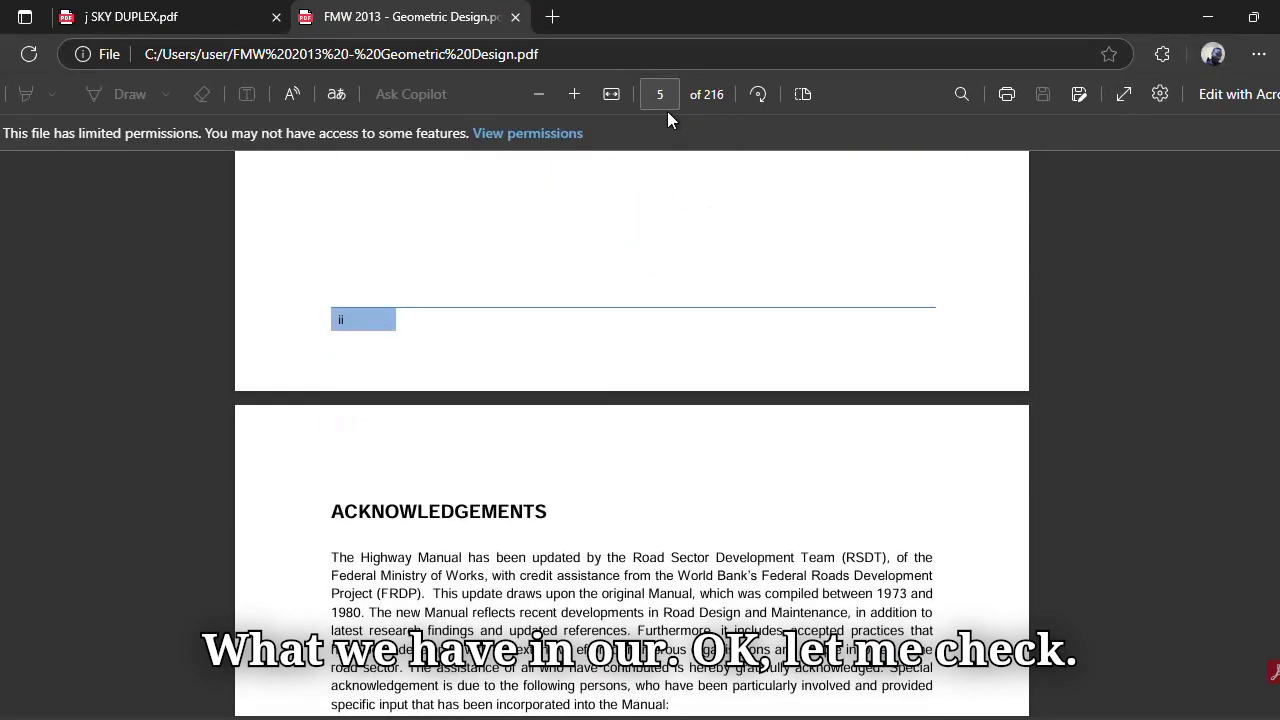
left_click(640, 98)
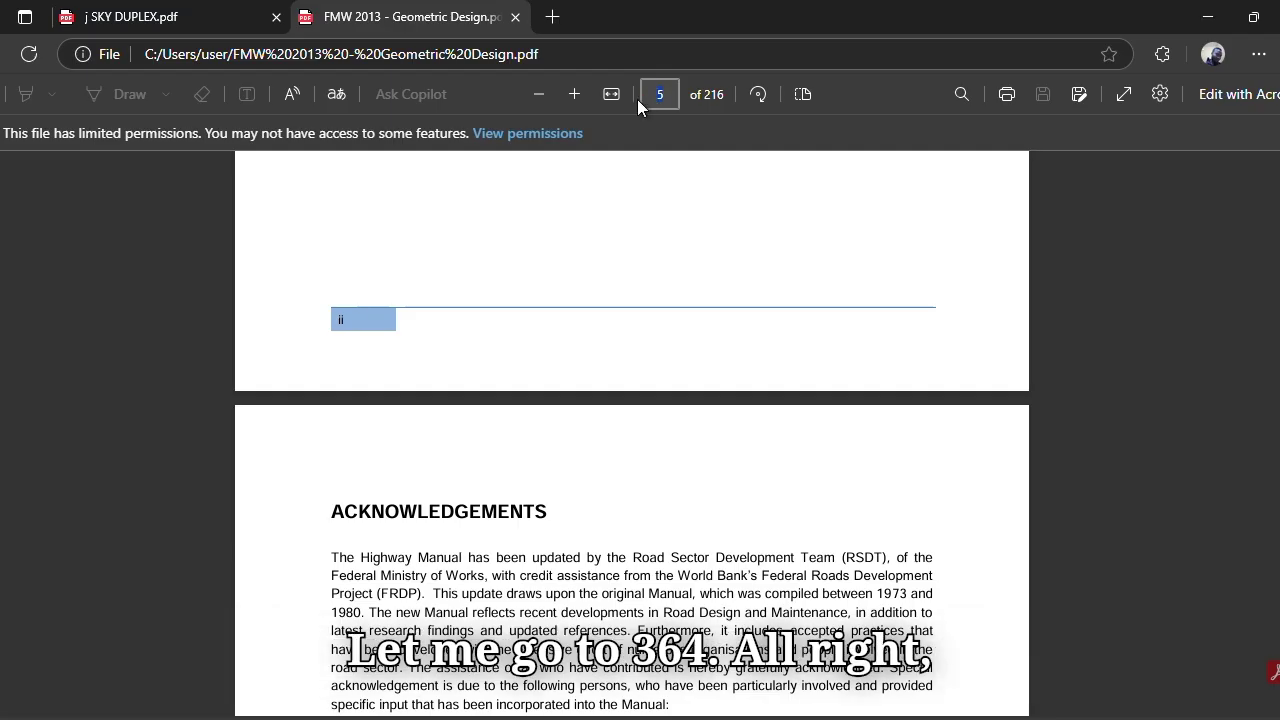
type("64")
key("Return")
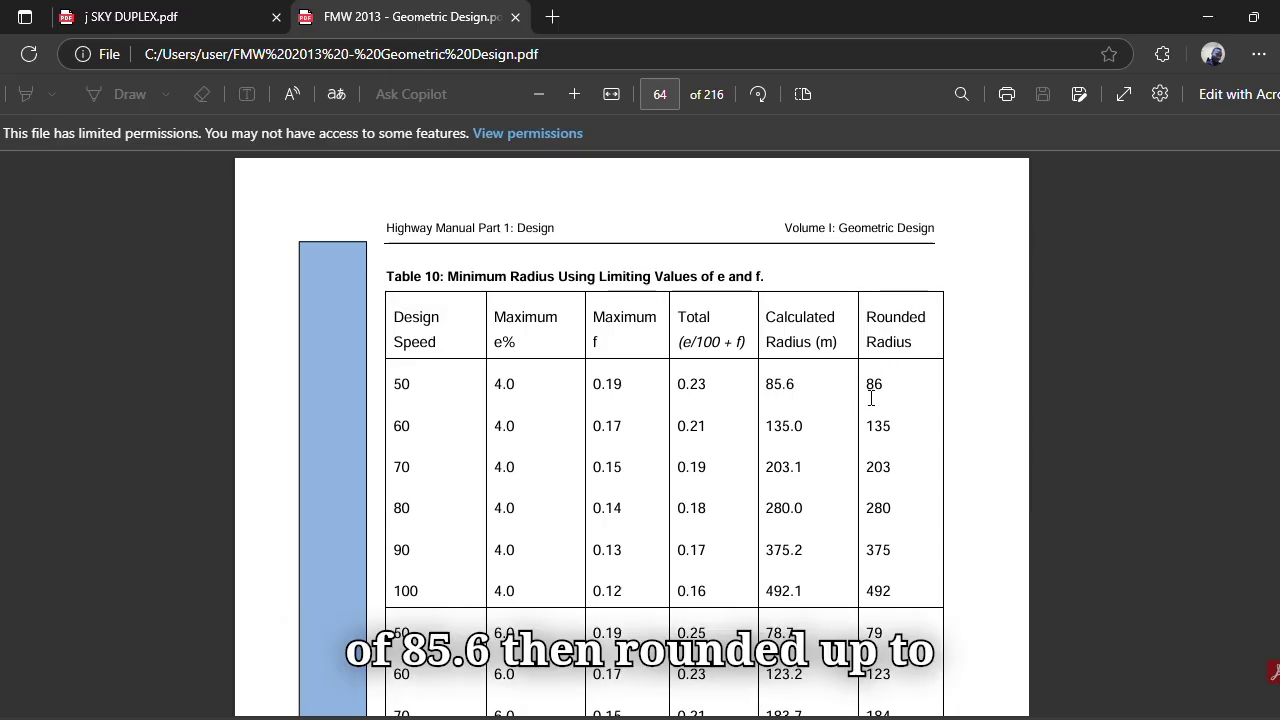
- Compare the manual's Table 10 minimum radii with the AASHTO 2011 Metric eMax 4% table in Civil 3D's Design Criteria Editor
mouse_move(876, 684)
left_click(942, 652)
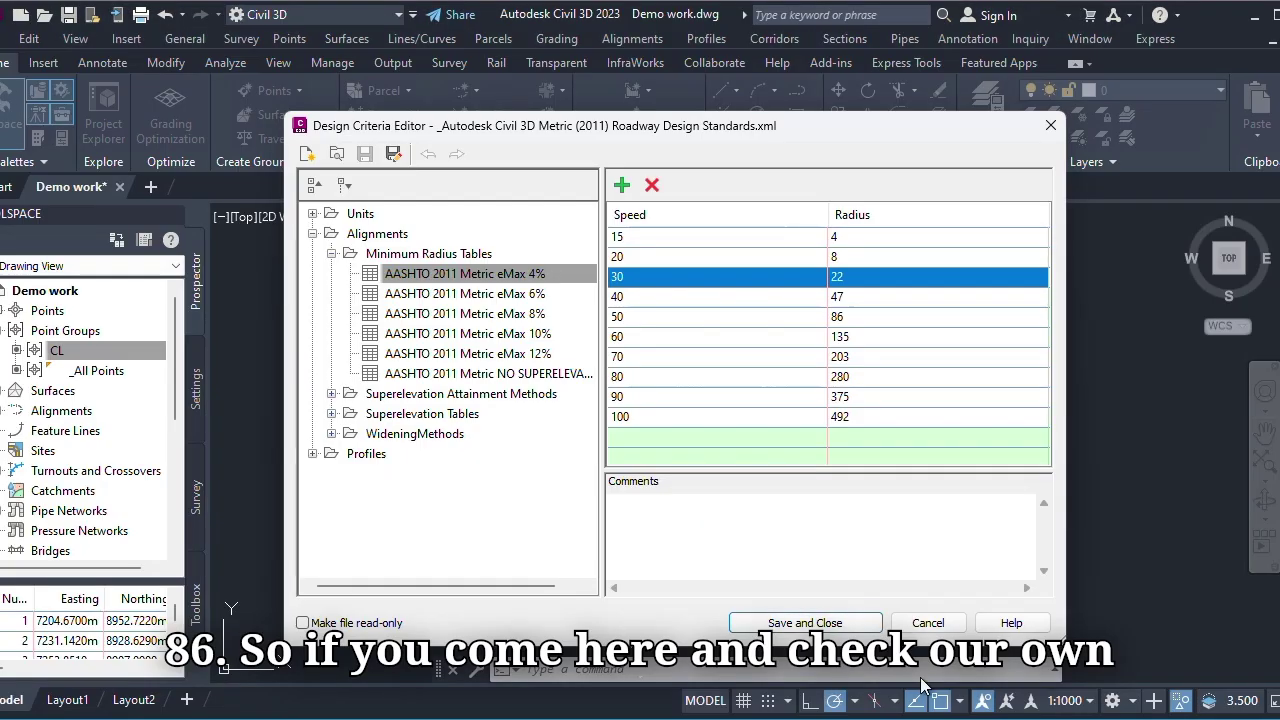
left_click(645, 318)
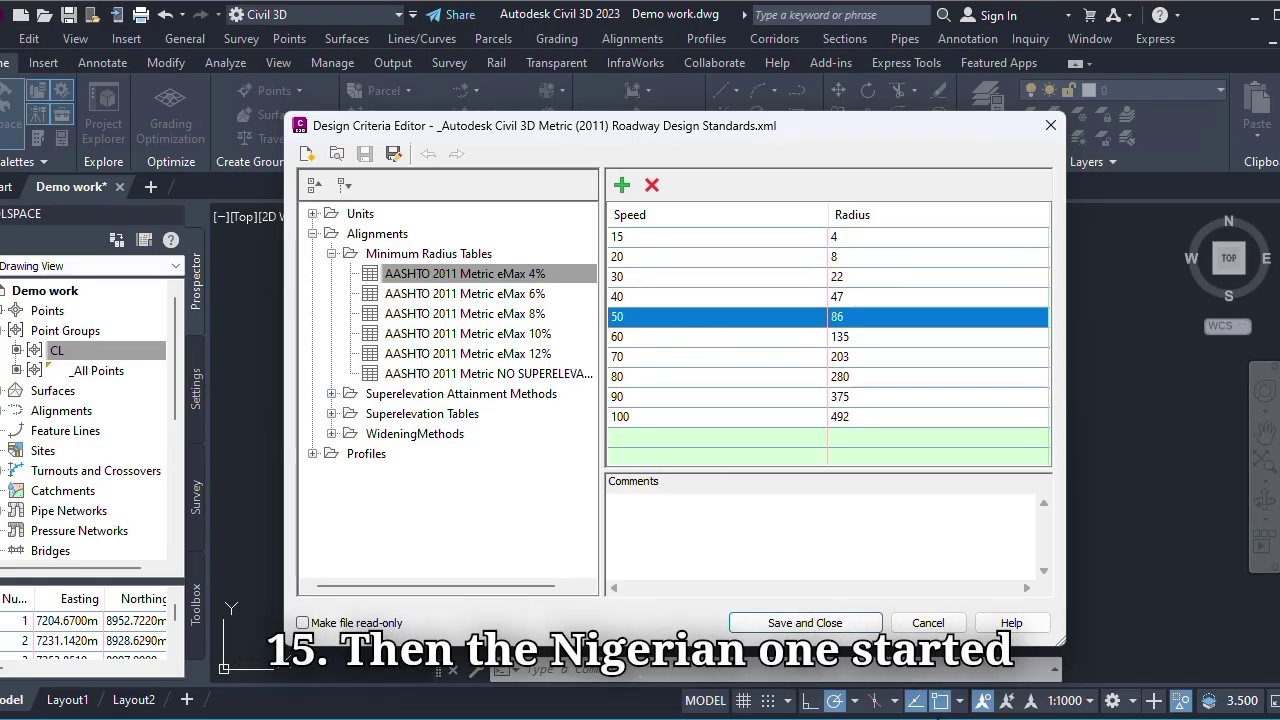
key("alt+Tab")
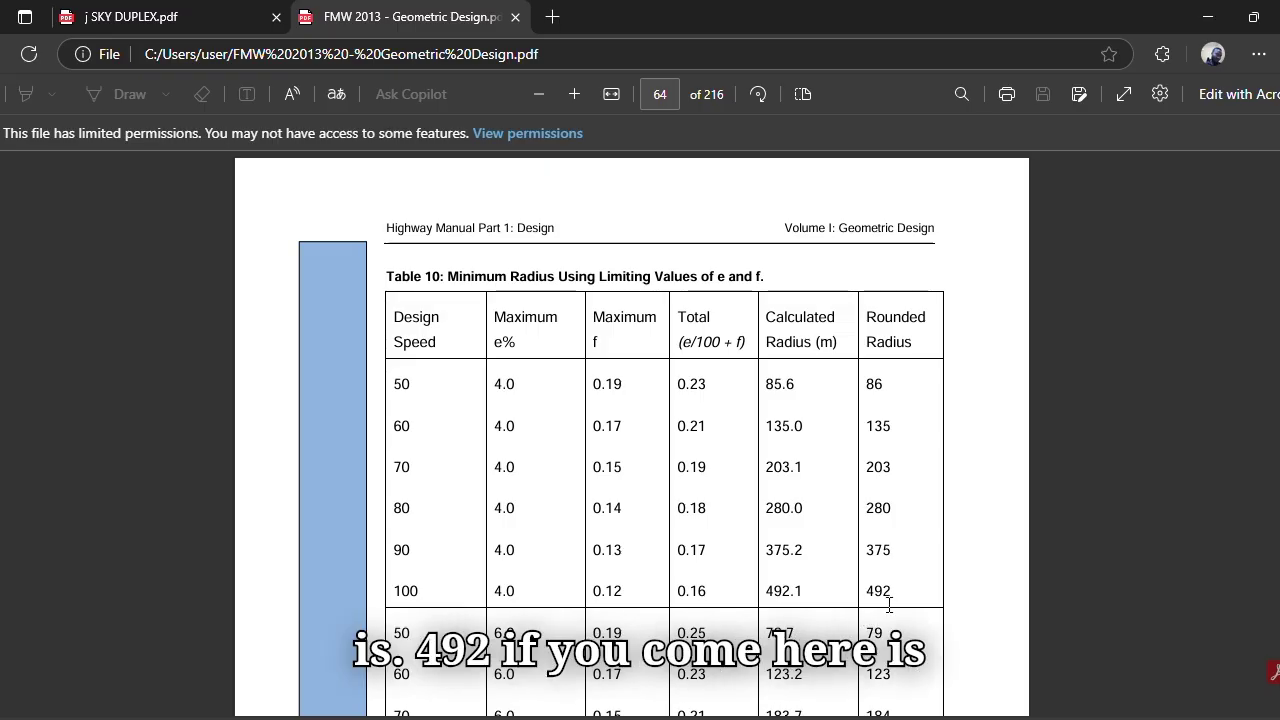
key("alt+Tab")
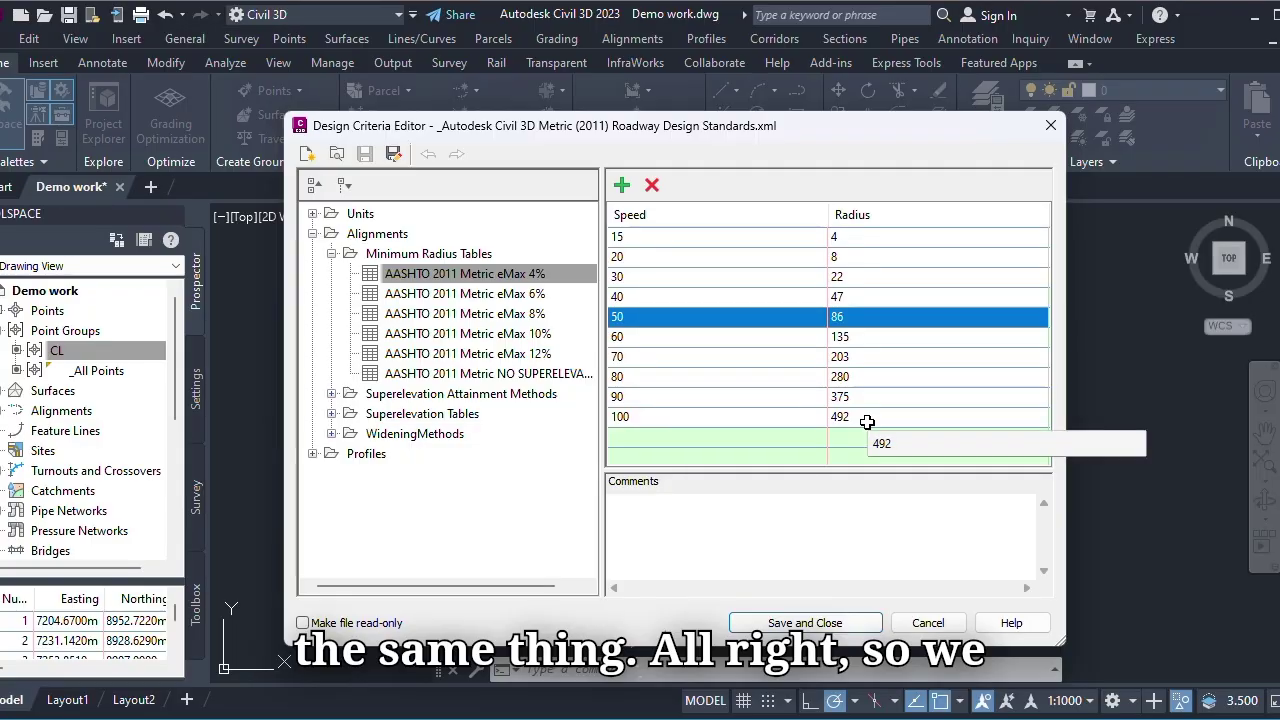
- Collapse the minimum radius tables and alignment criteria, and close the Design Criteria Editor
left_click(331, 254)
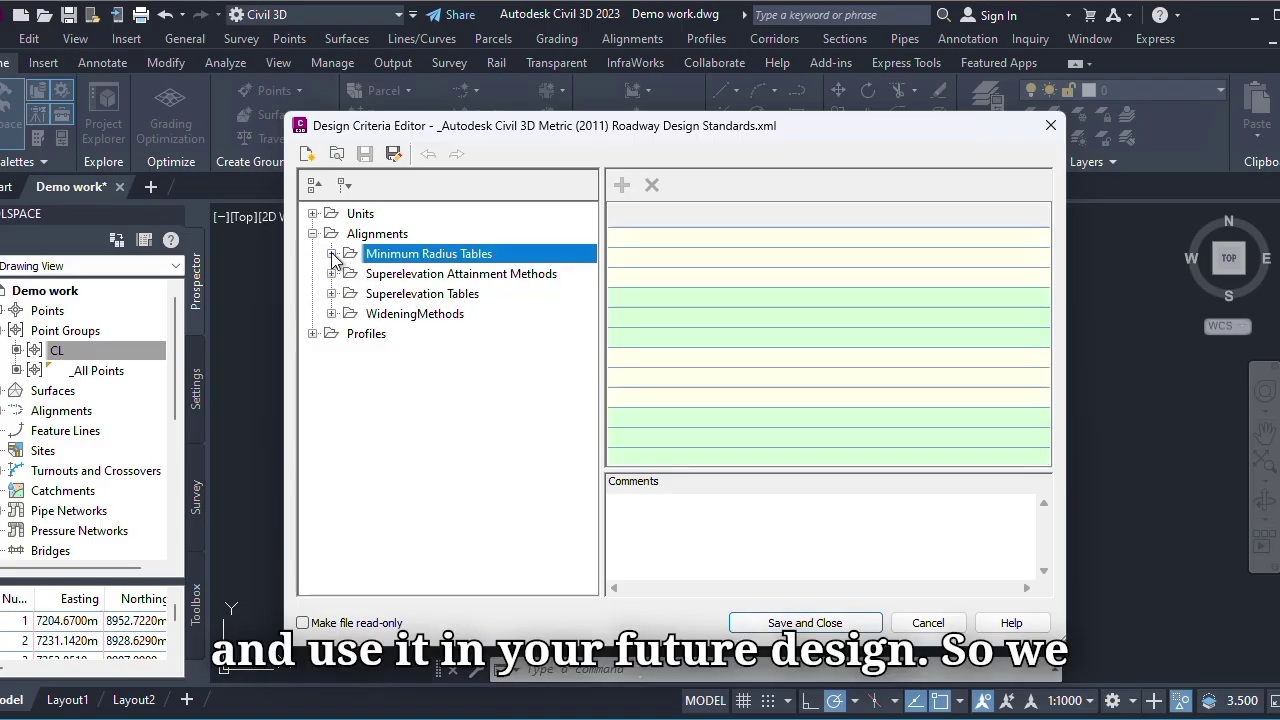
left_click(313, 234)
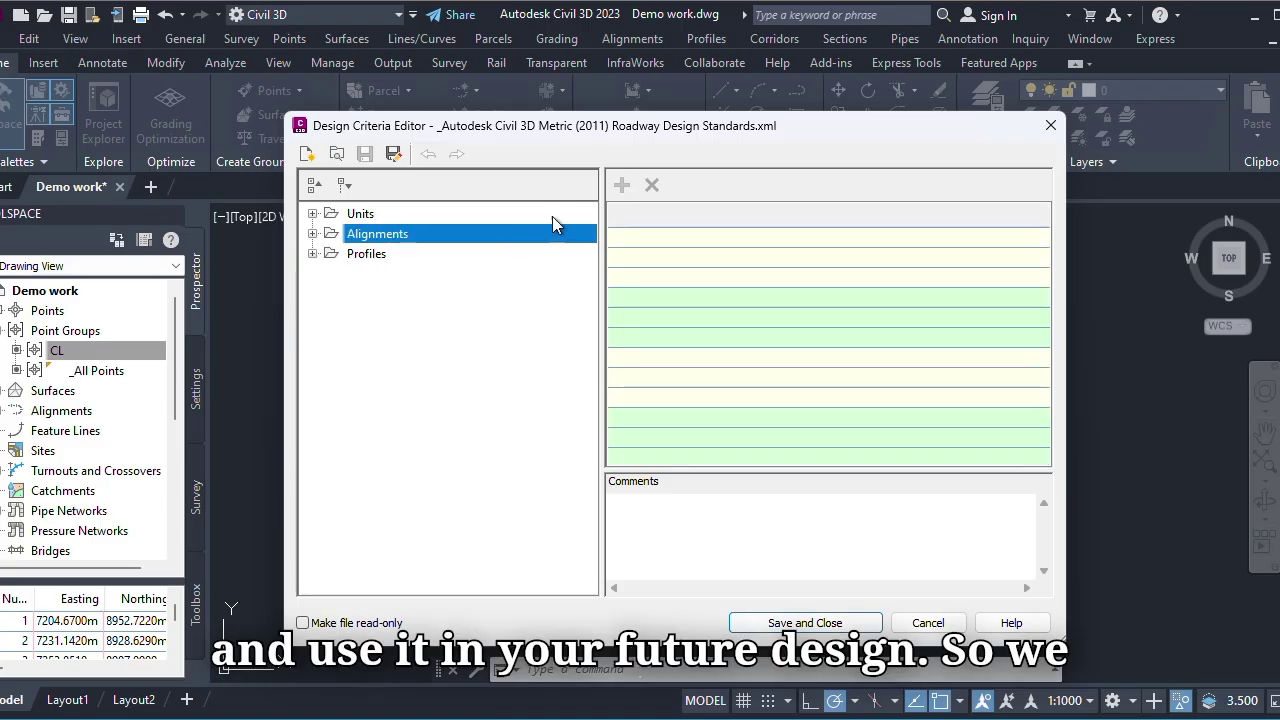
left_click(1050, 125)
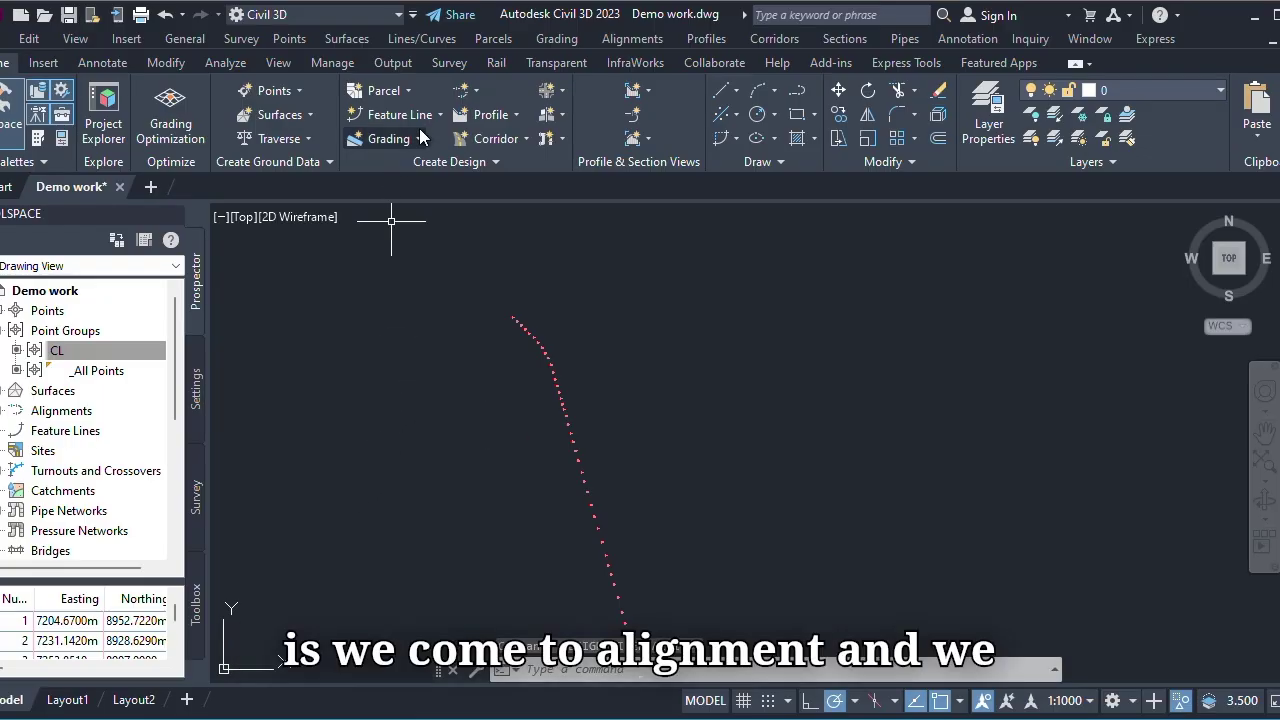
- Start a centerline alignment with the Alignment Creation Tools and name it Road 1
left_click(478, 91)
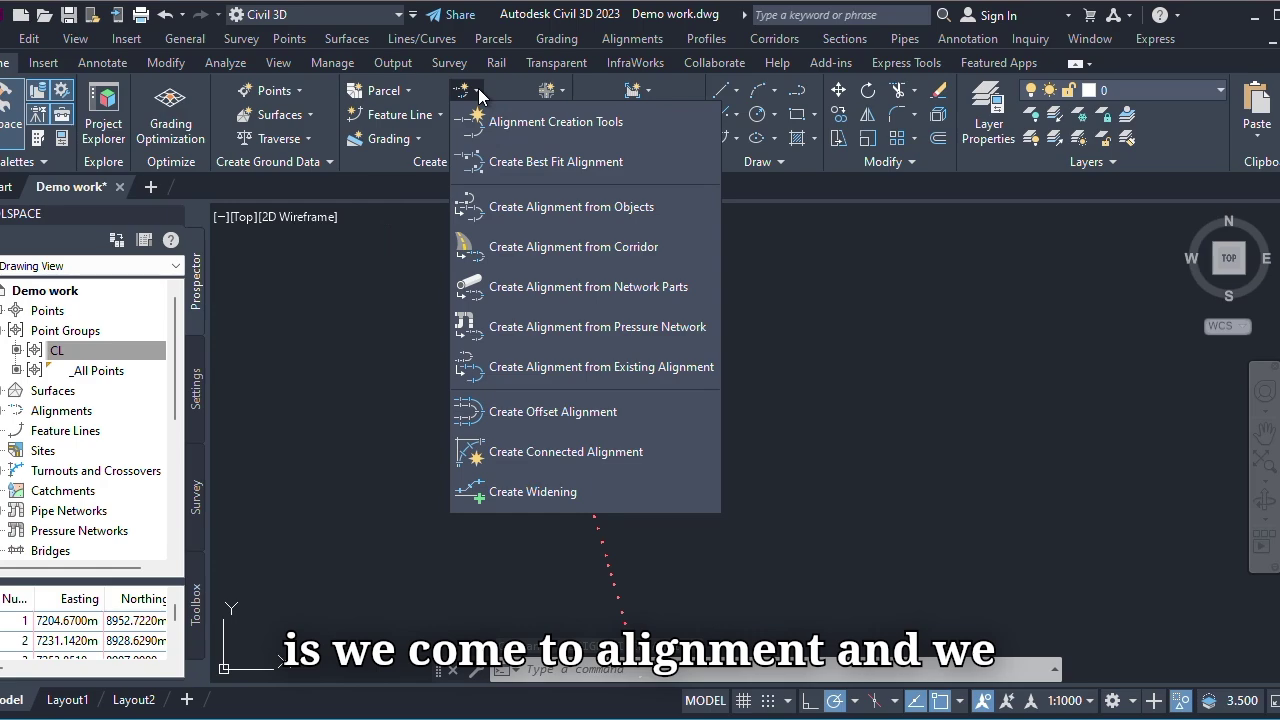
left_click(512, 122)
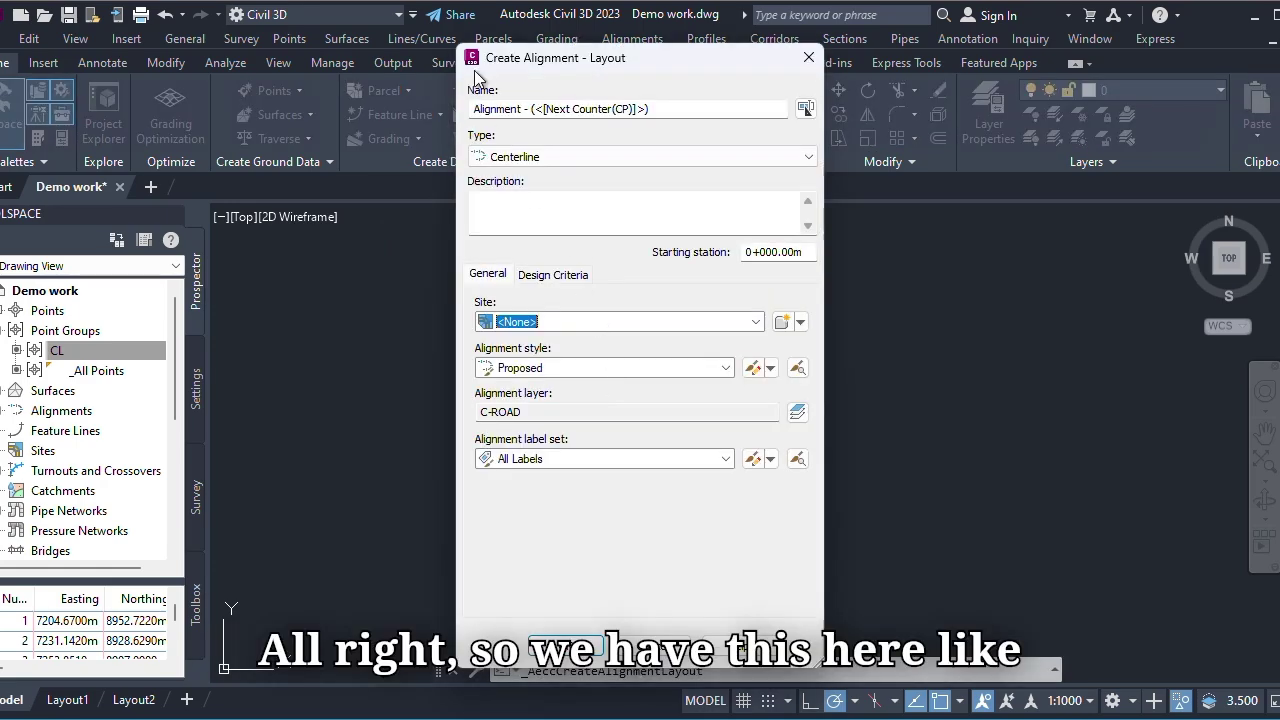
left_click_drag(495, 62, 295, 62)
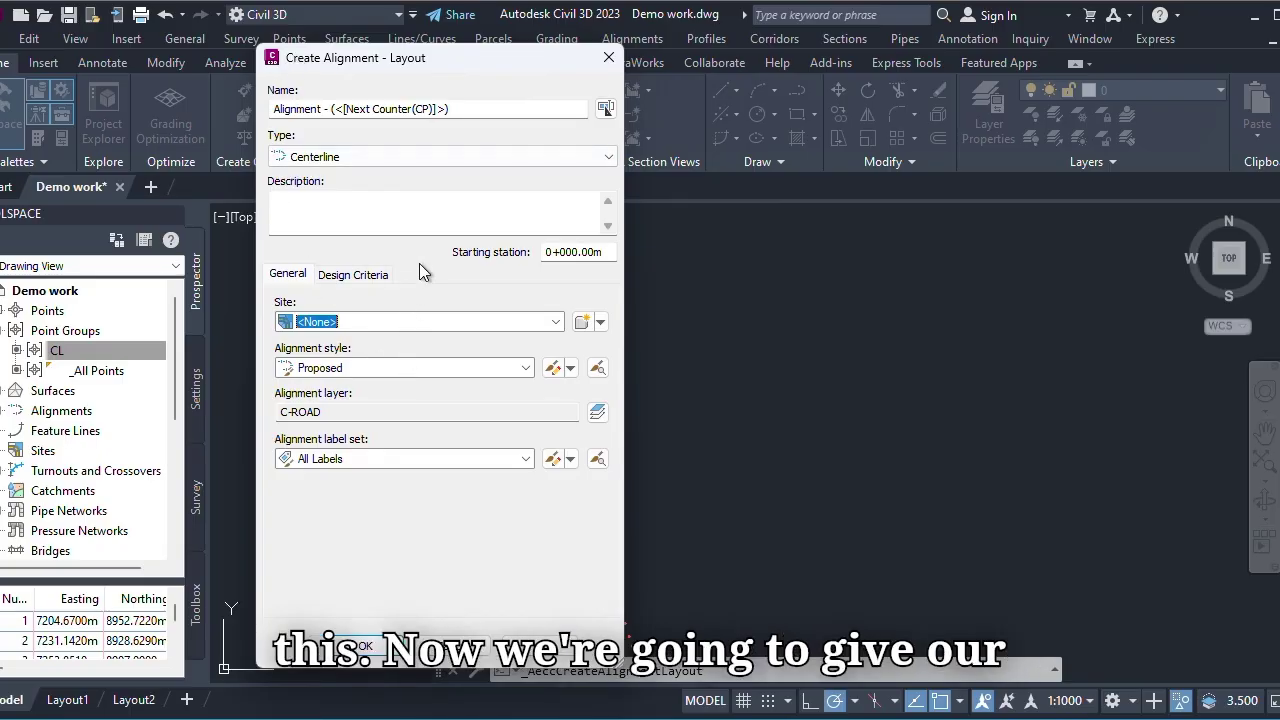
double_click(483, 112)
triple_click(483, 112)
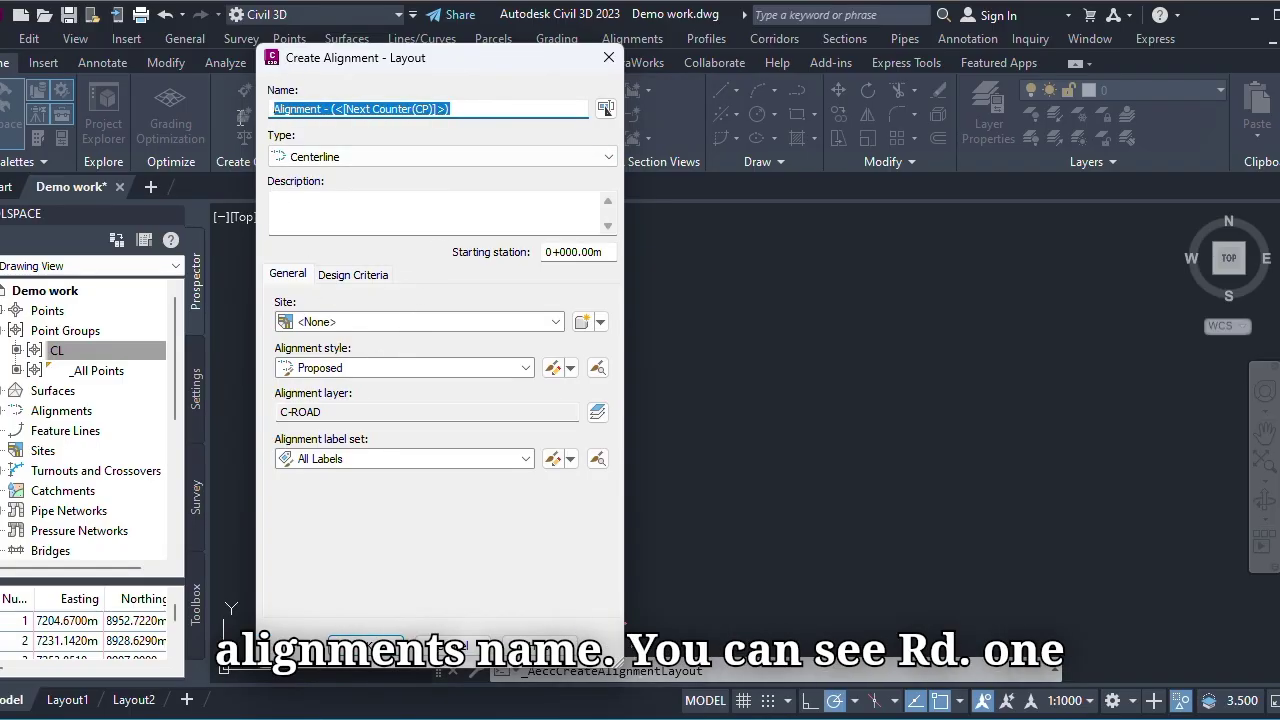
type("rOAD")
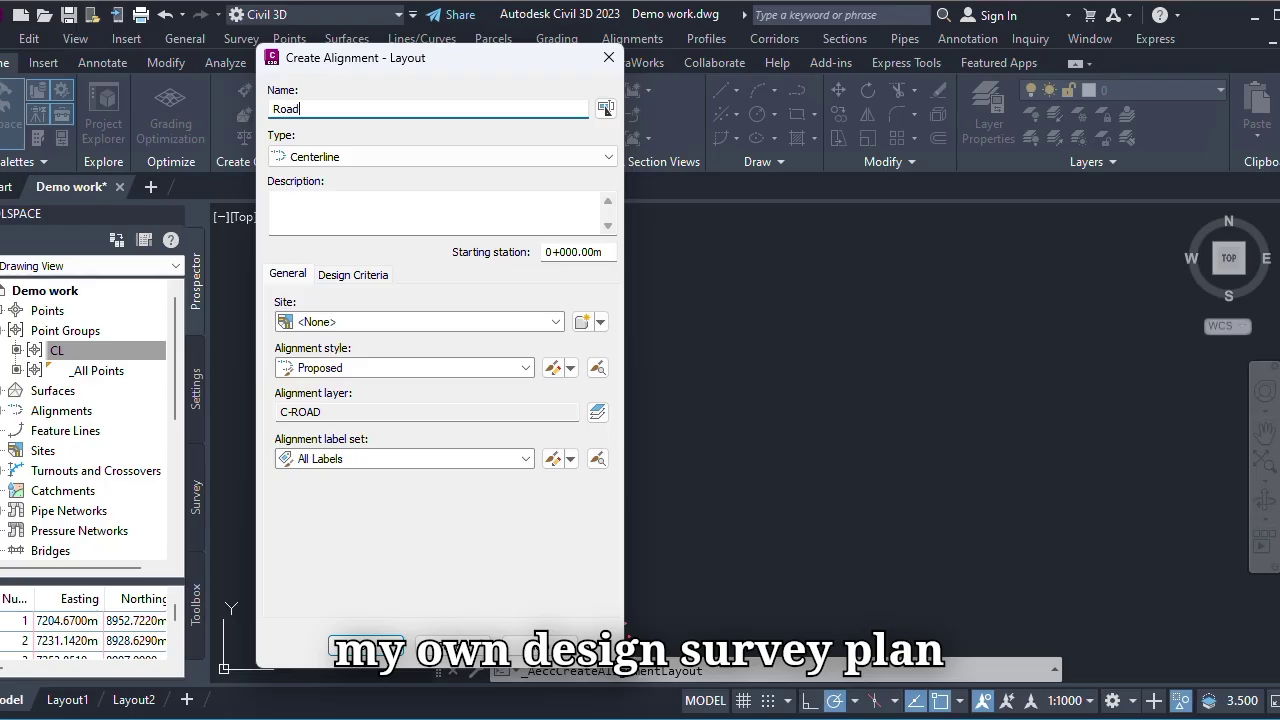
left_click_drag(363, 58, 422, 96)
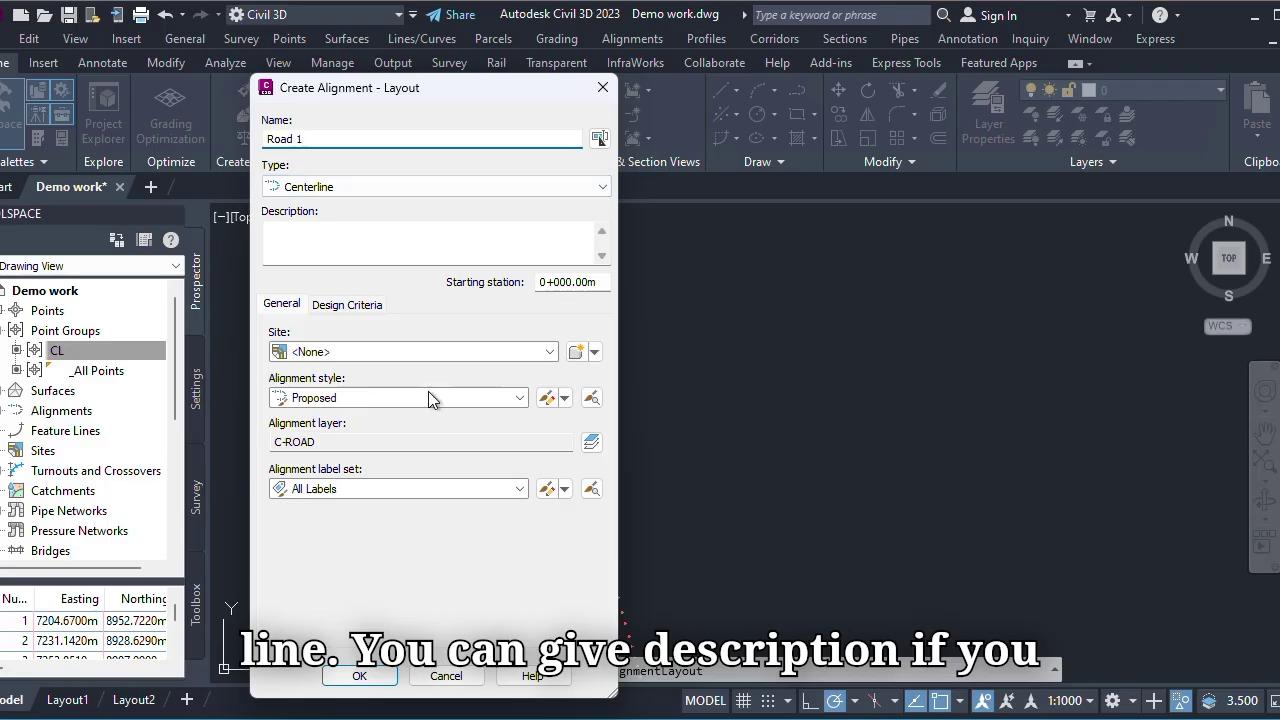
- Keep the site as <None> and the alignment style as Proposed, and set the alignment label set to _No Labels
left_click(545, 353)
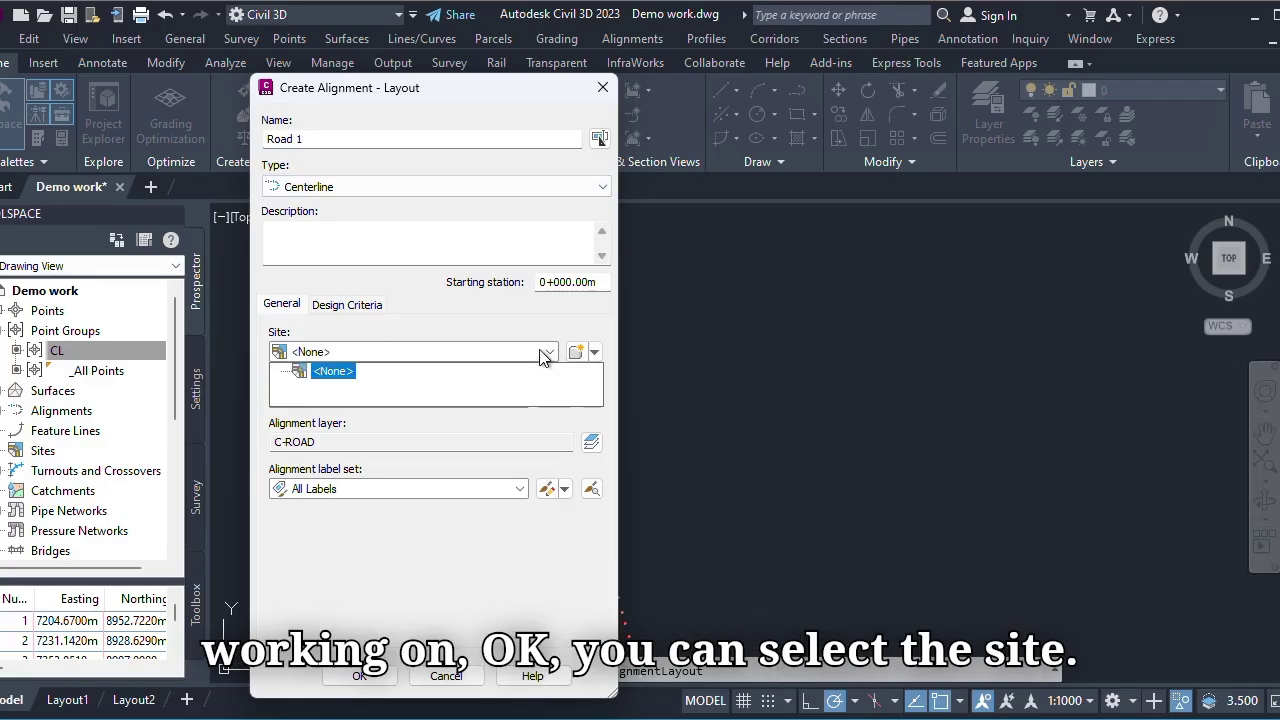
left_click(545, 357)
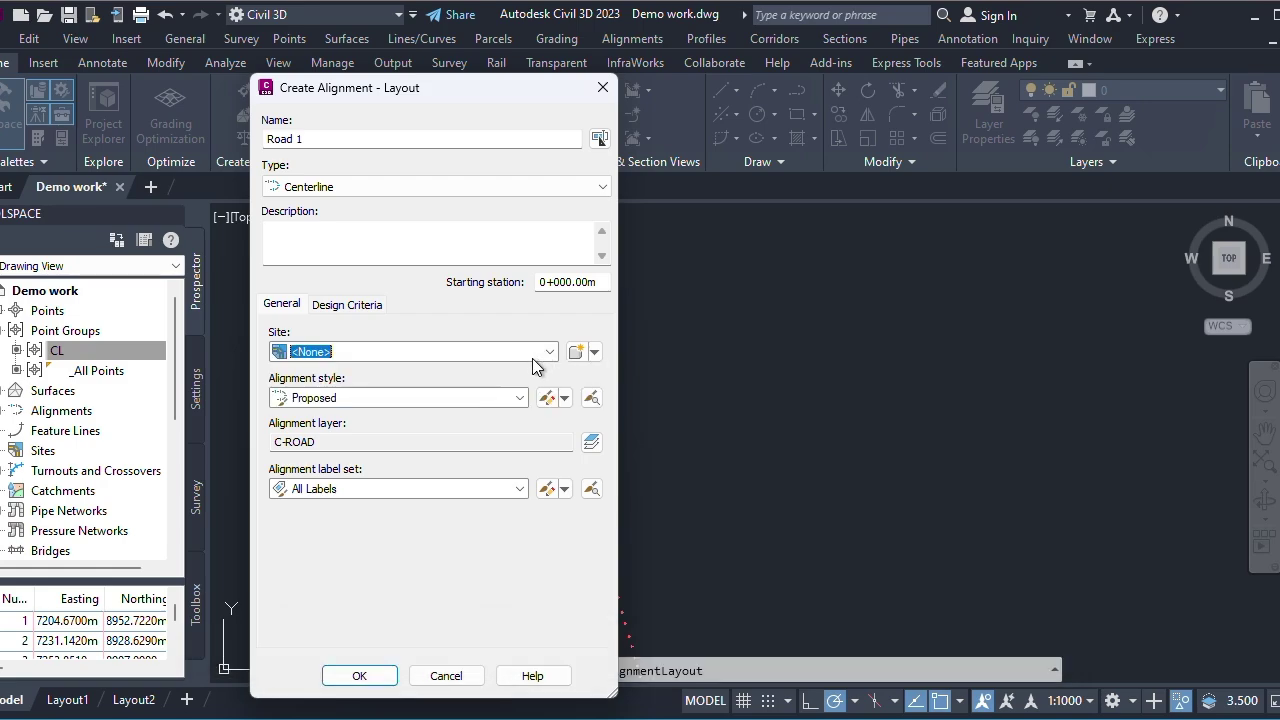
left_click(402, 398)
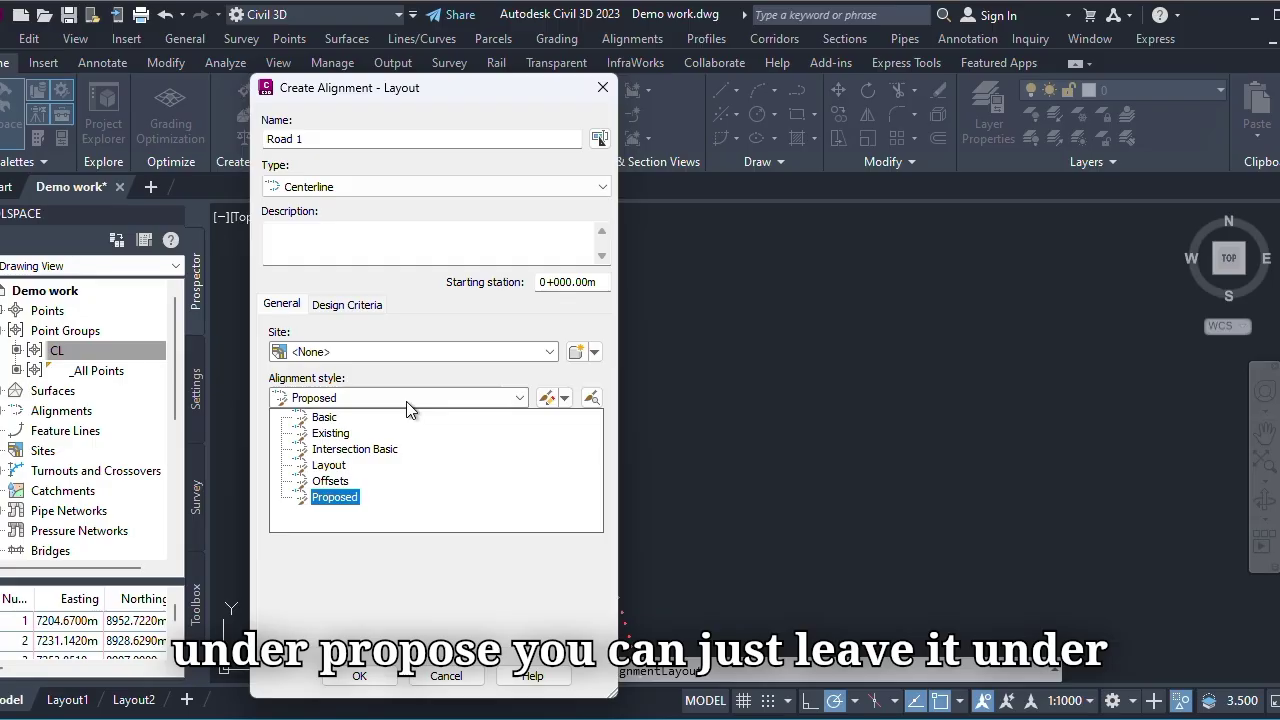
left_click(406, 401)
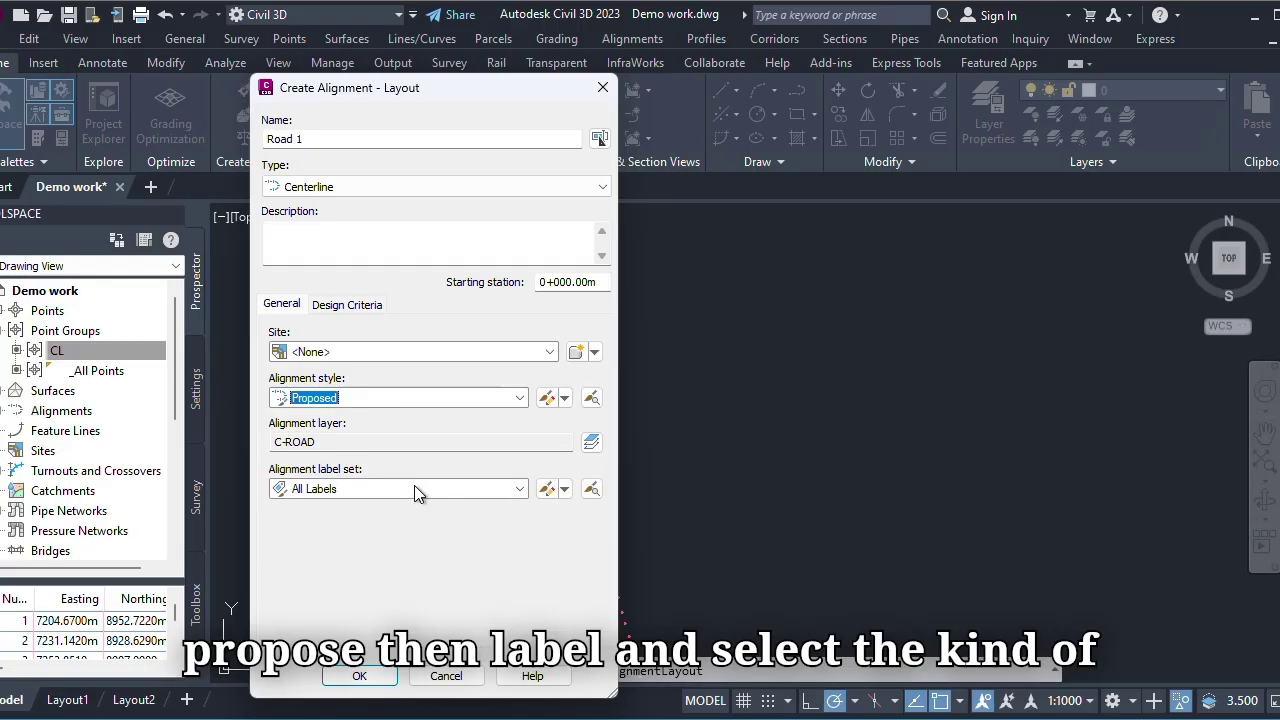
left_click(520, 490)
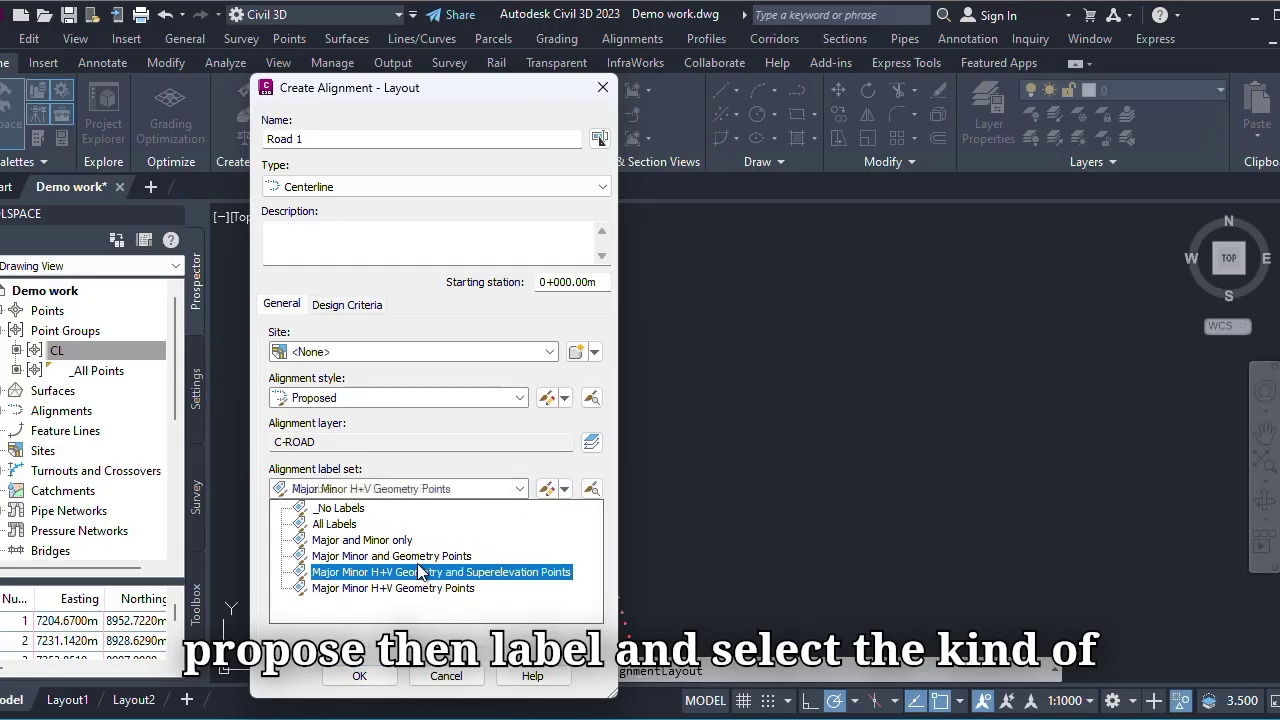
left_click(360, 508)
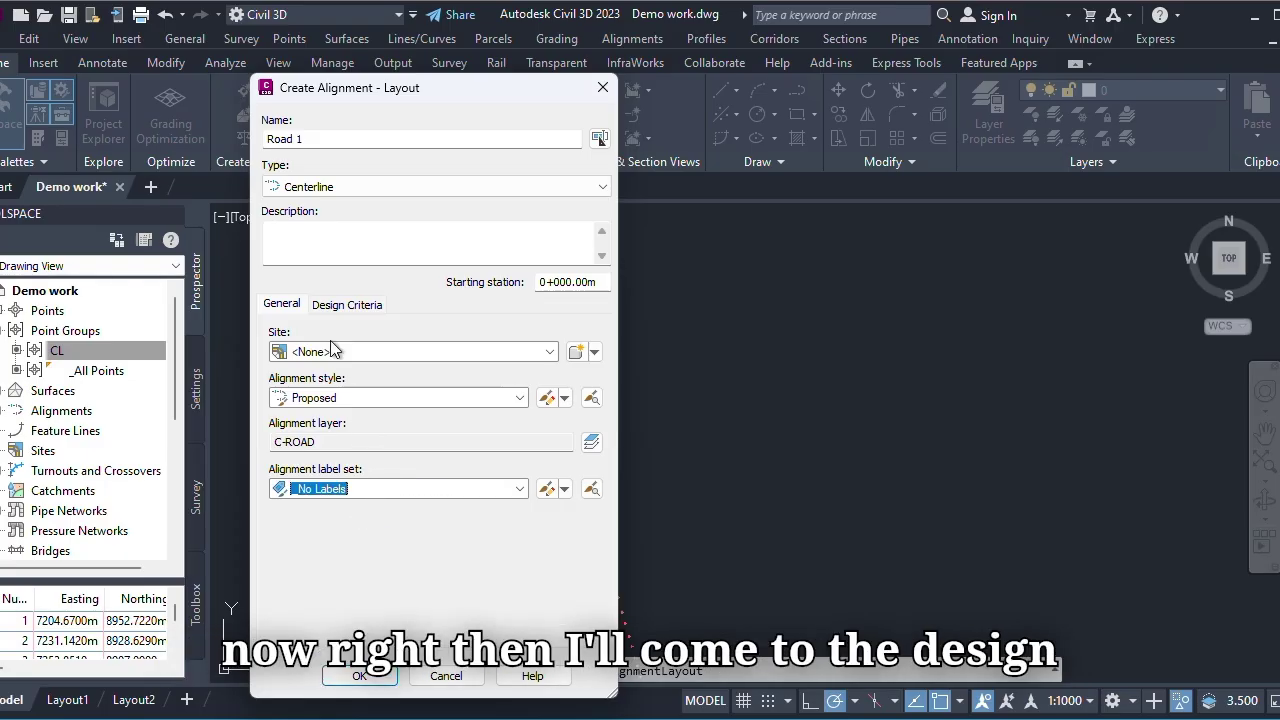
- Try criteria-based design for Road 1 with the AASHTO 2011 Metric eMax 4% minimum radius table
left_click(340, 308)
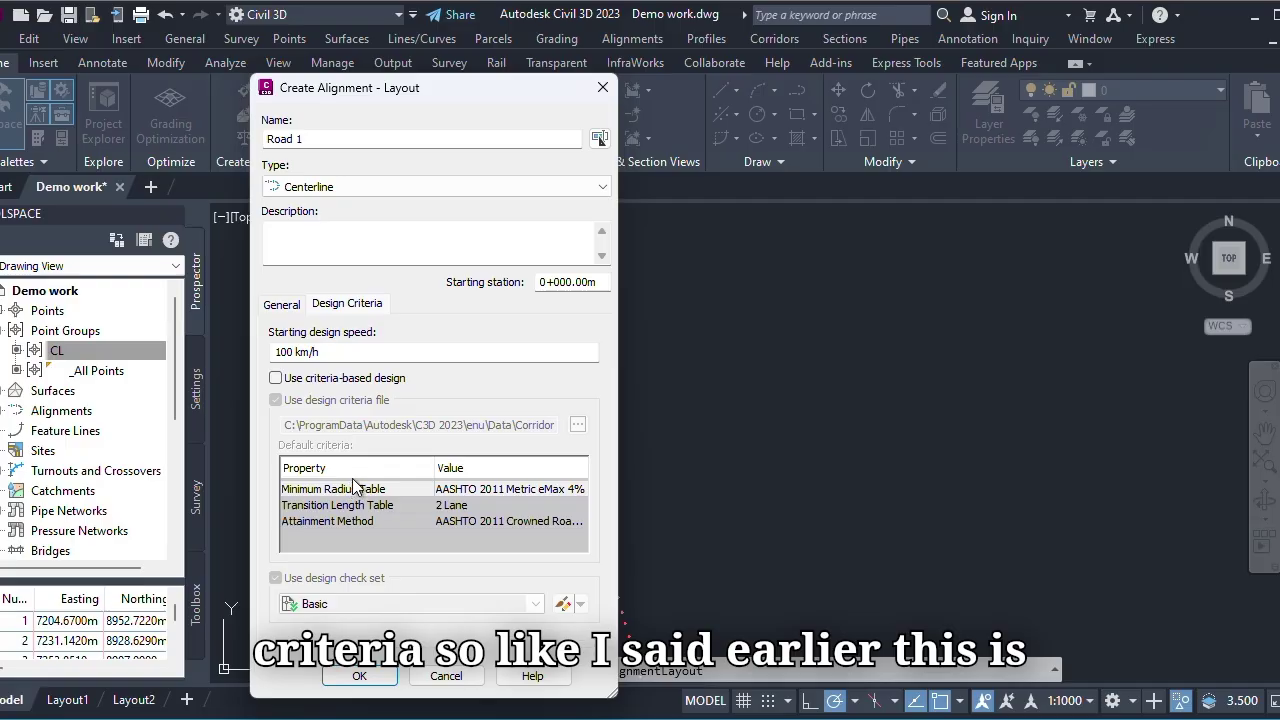
left_click(275, 378)
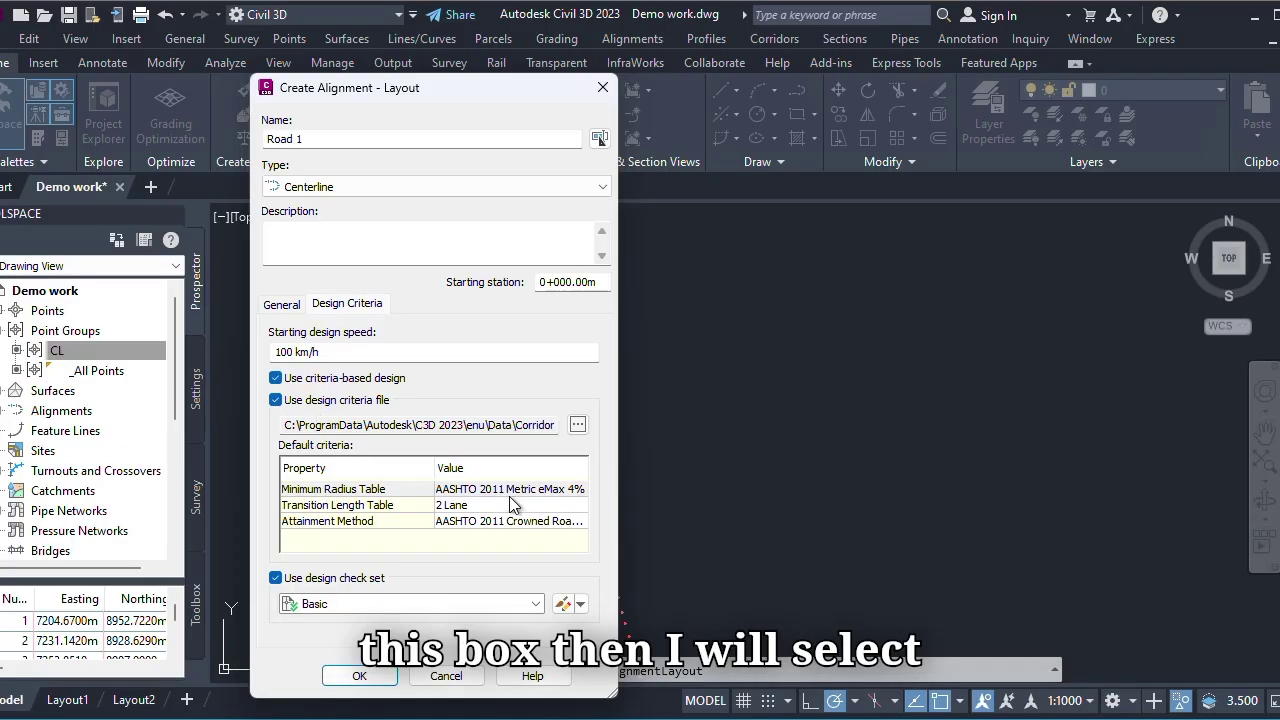
left_click(580, 490)
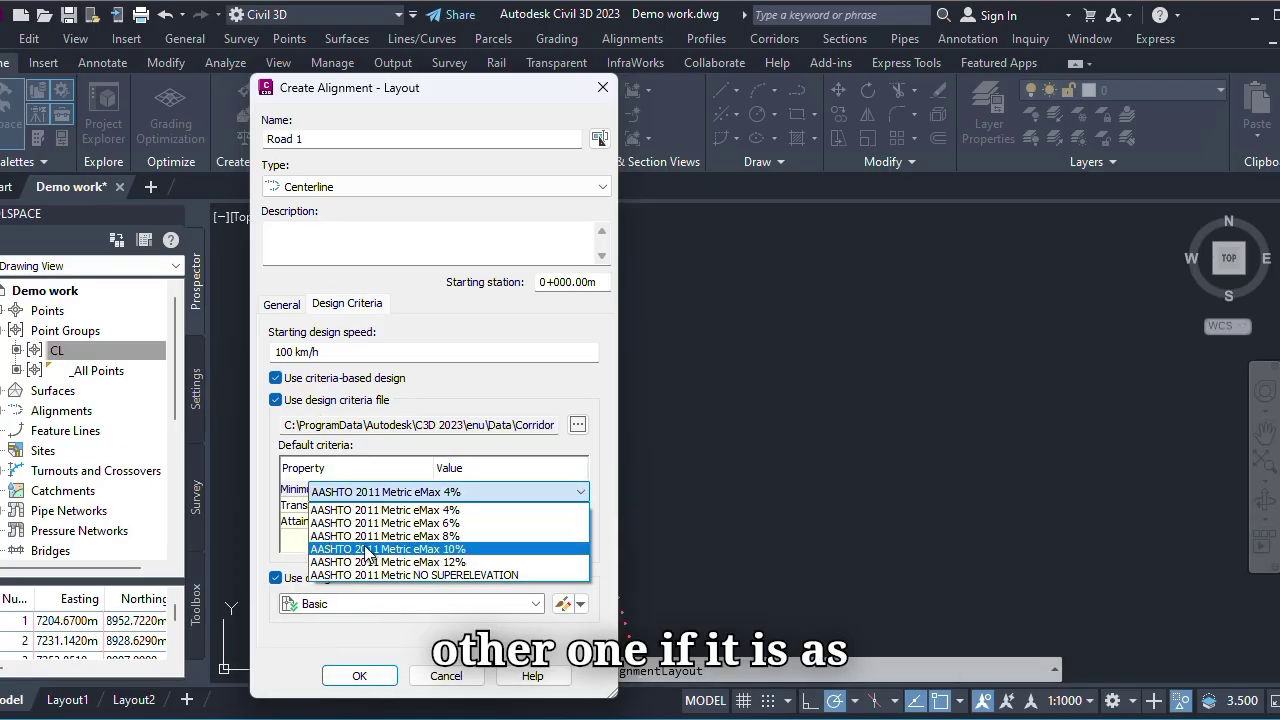
left_click(445, 511)
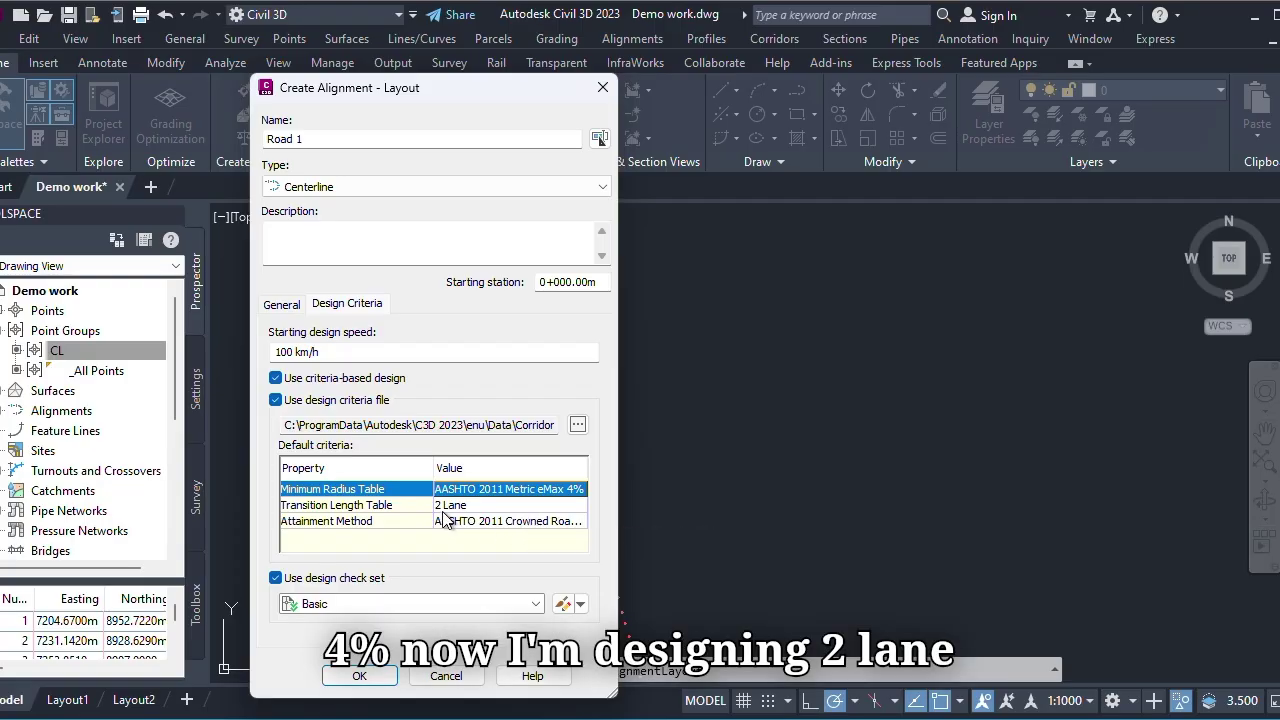
- Try the 2 Lane transition length table with the AASHTO 2011 Crowned Roadway attainment method
left_click(576, 508)
left_click(581, 506)
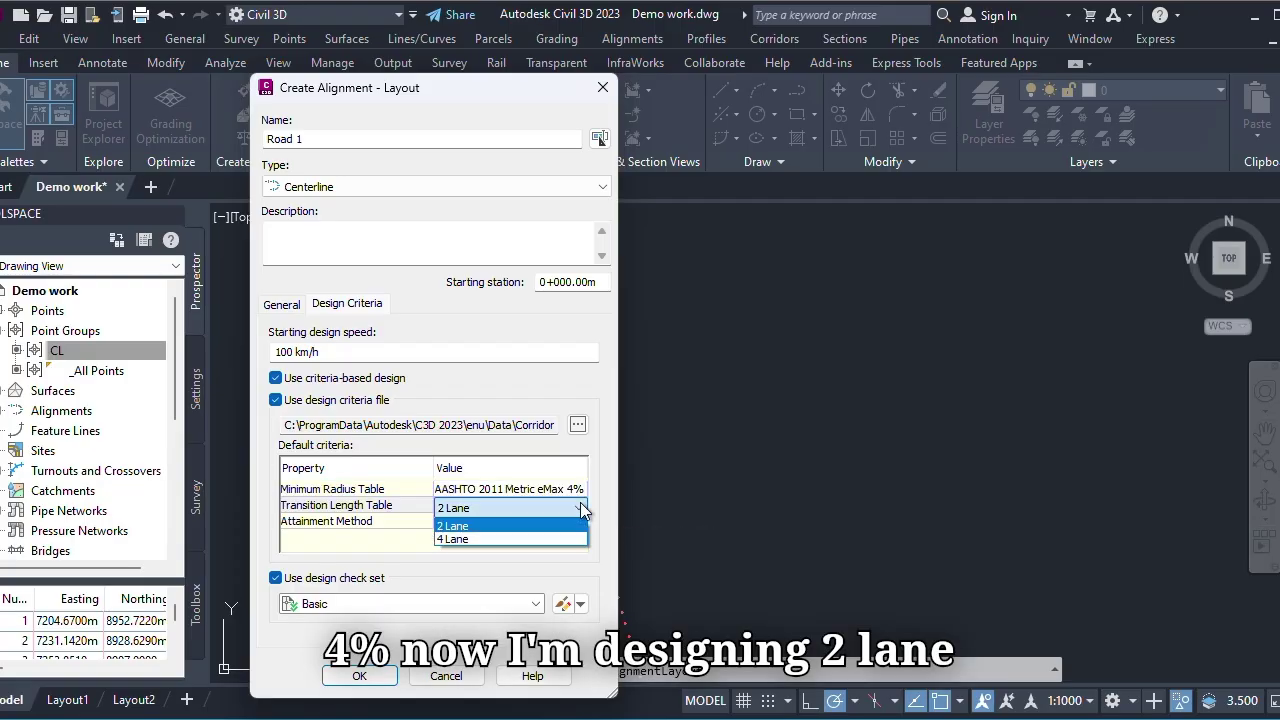
left_click(581, 506)
left_click(581, 506)
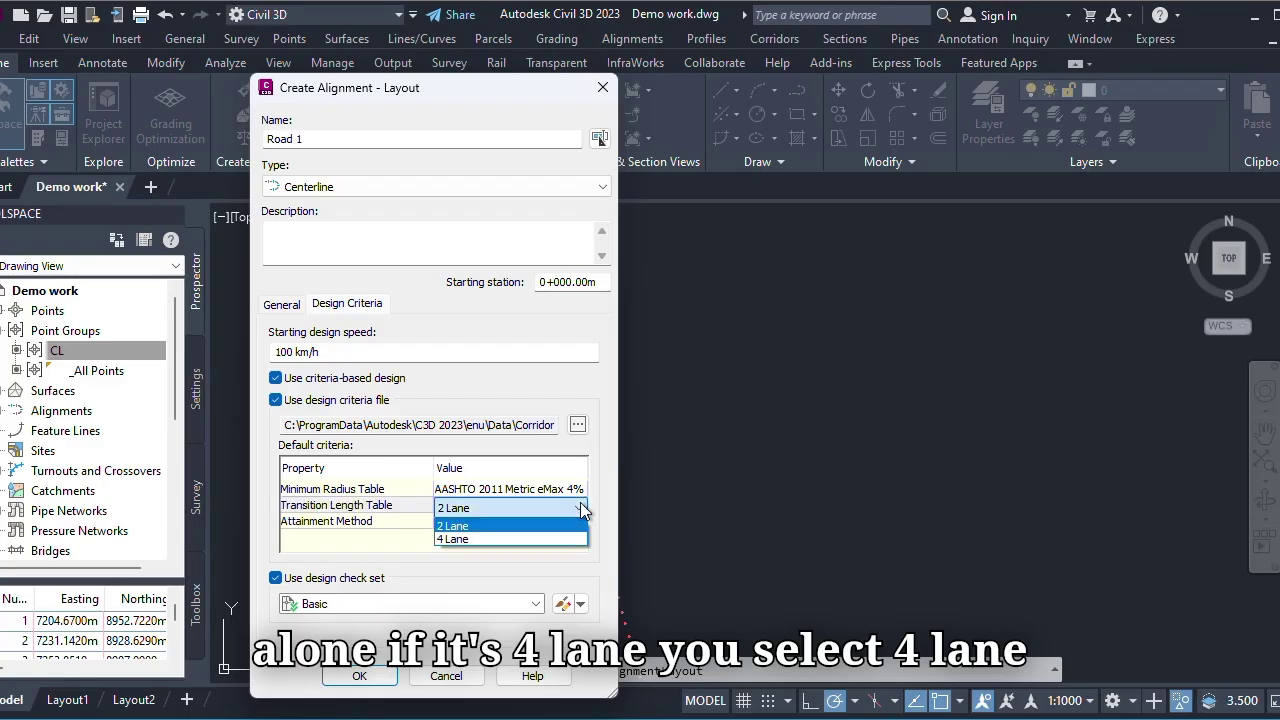
left_click(436, 570)
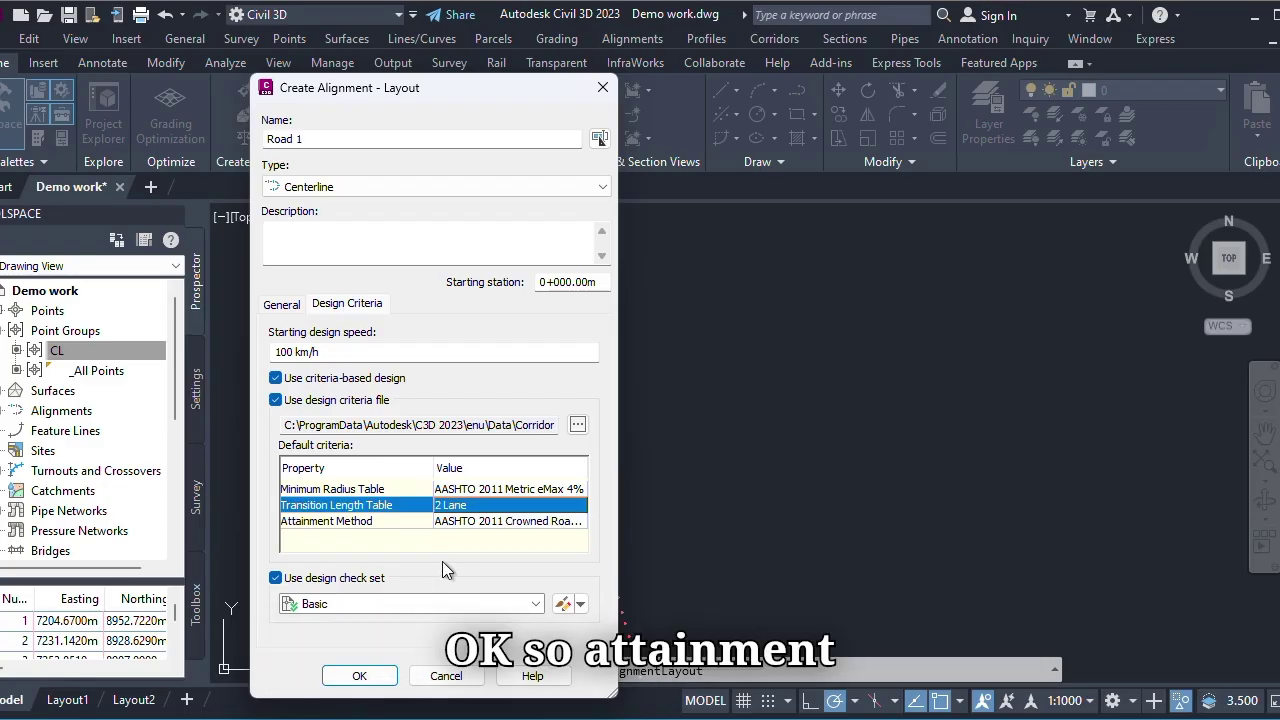
left_click(574, 521)
left_click(577, 526)
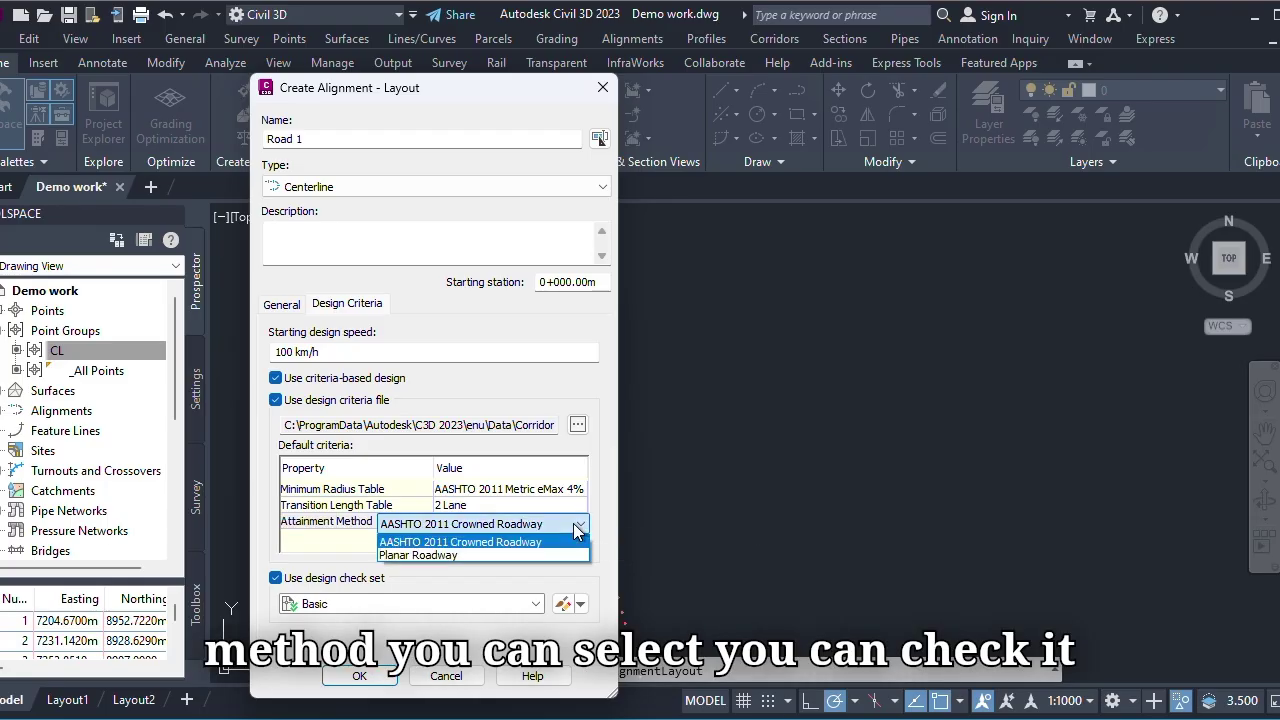
left_click(446, 543)
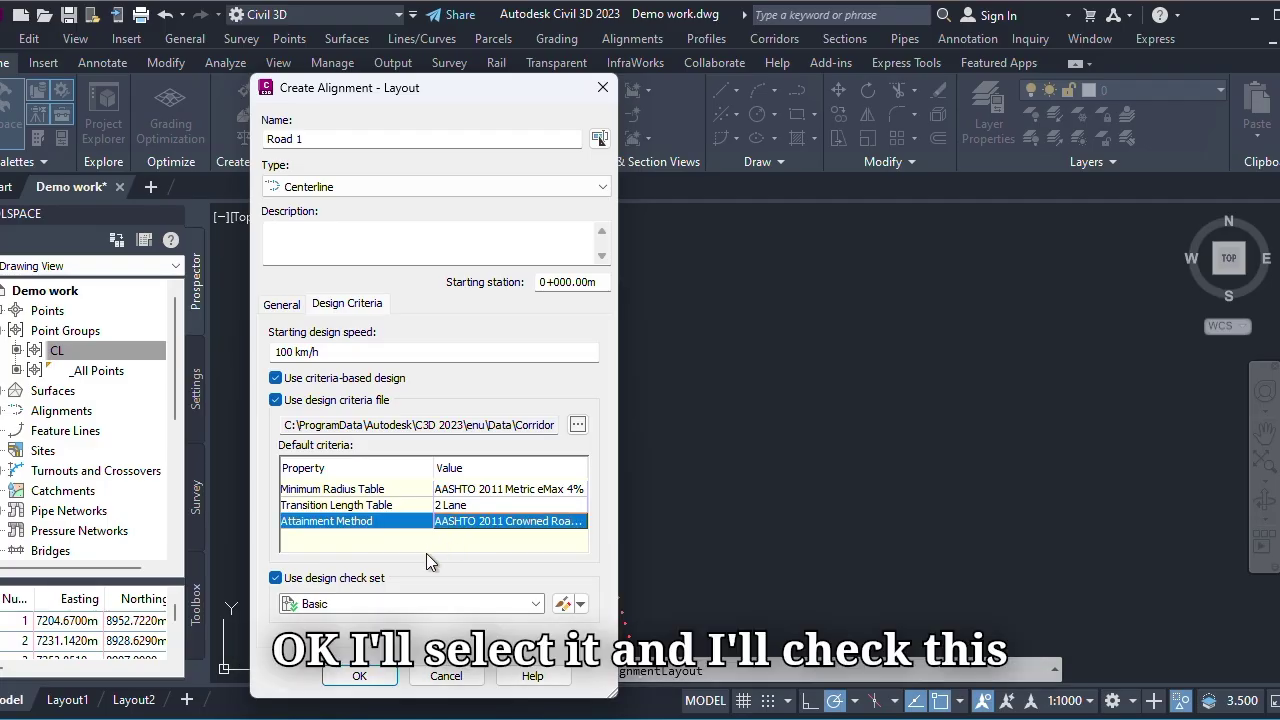
- Turn off criteria-based design and confirm the Road 1 settings to bring up the alignment layout tools
left_click(276, 379)
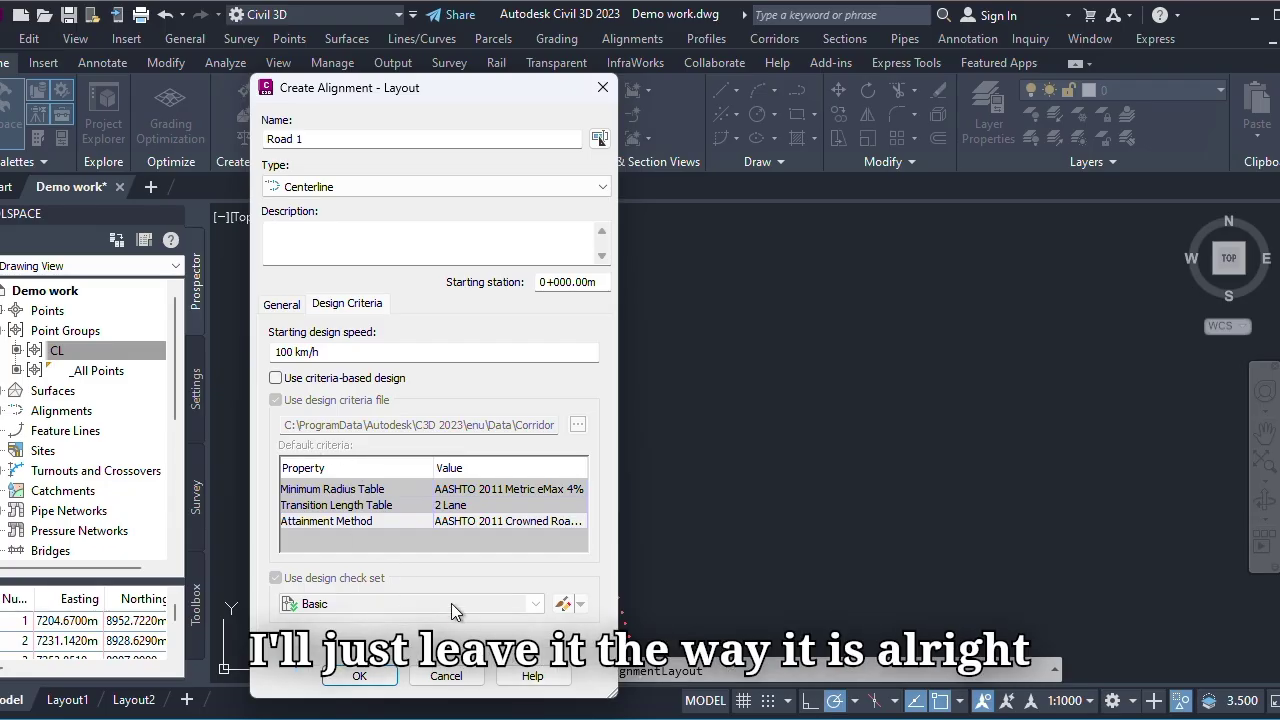
left_click(362, 677)
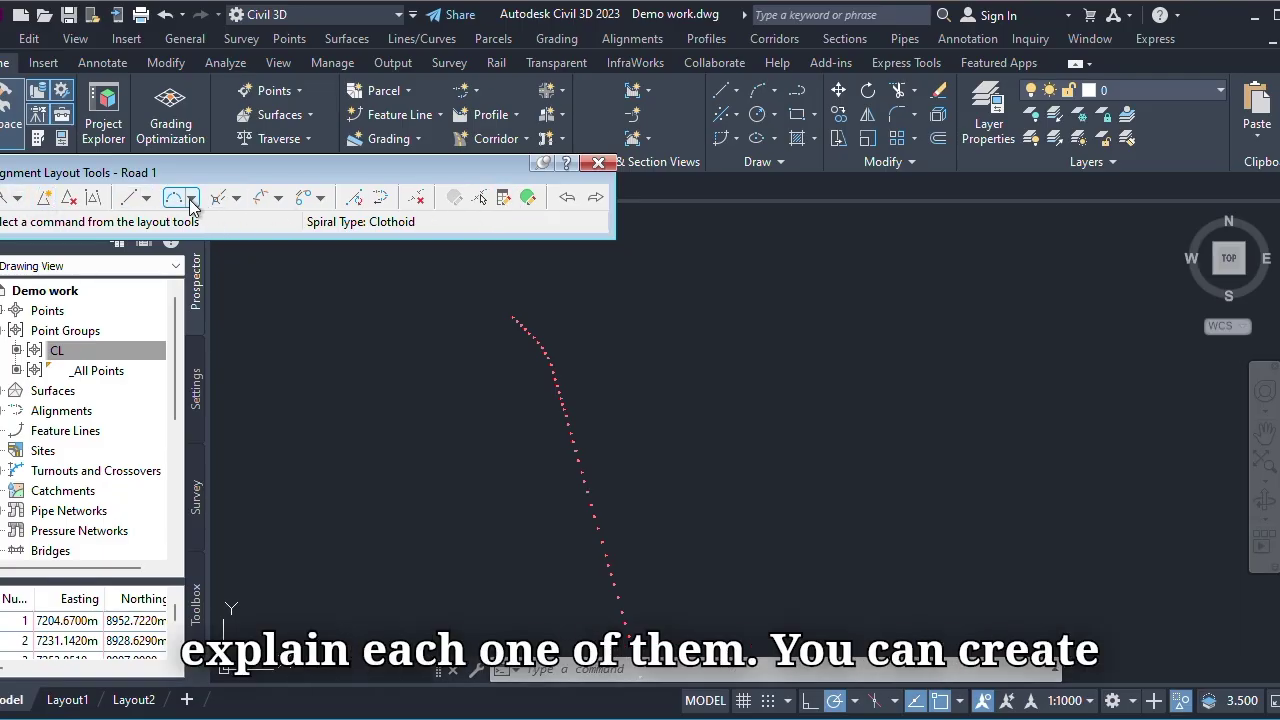
left_click(147, 198)
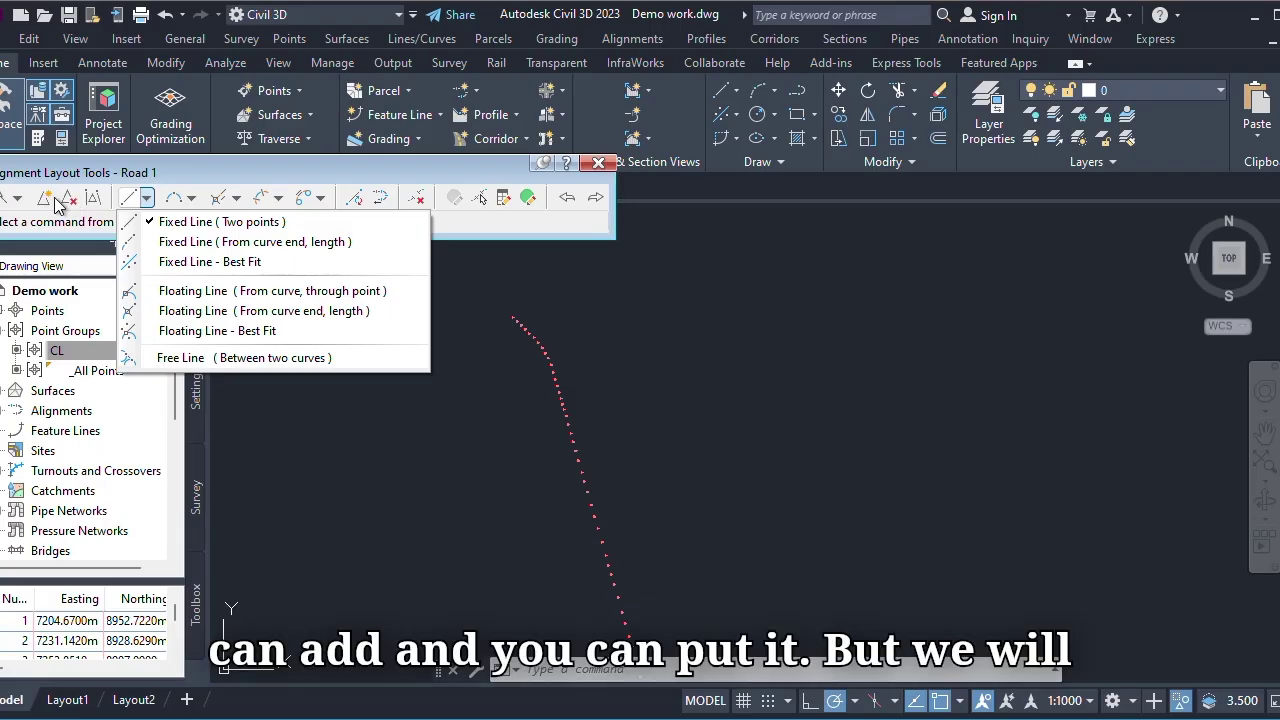
left_click(238, 168)
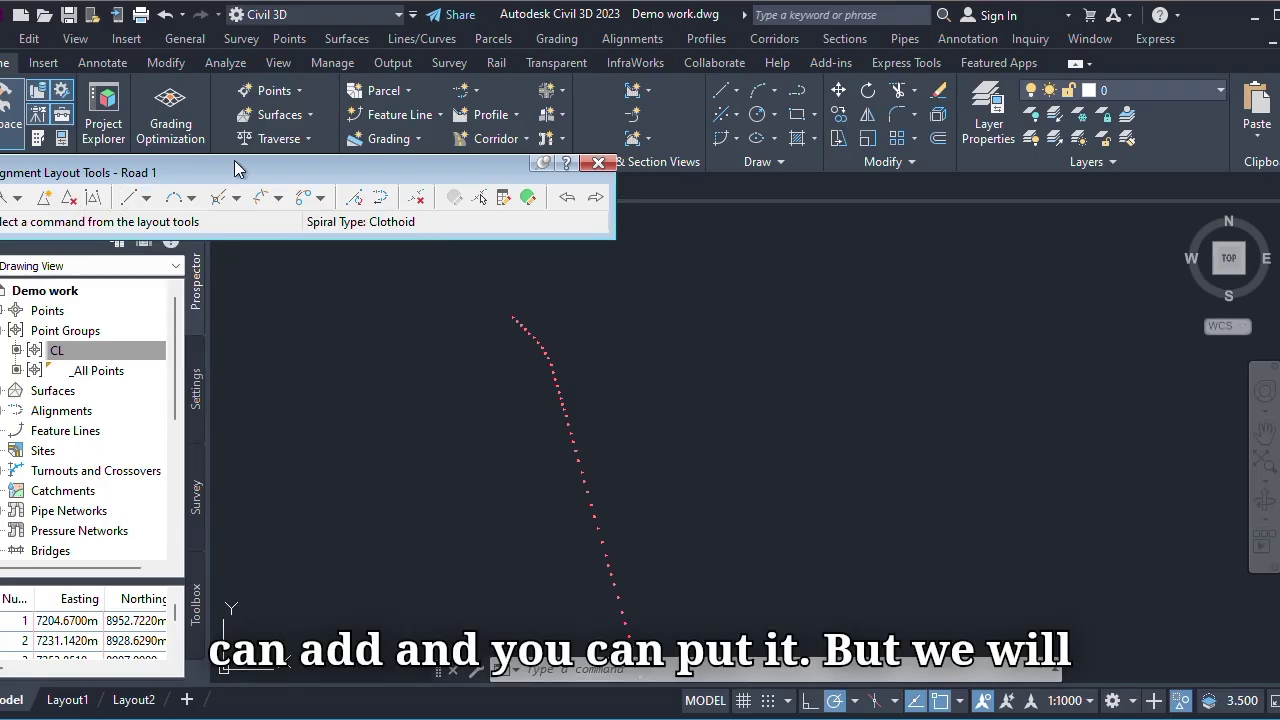
left_click(19, 200)
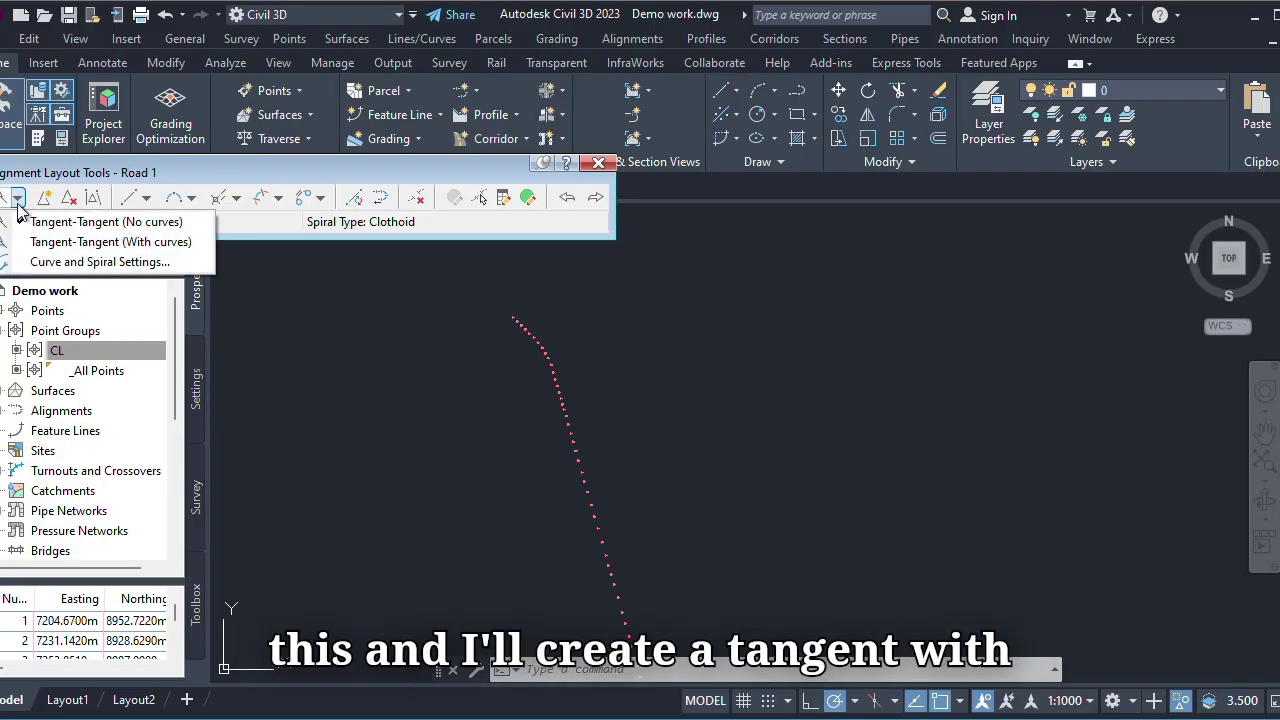
left_click(57, 243)
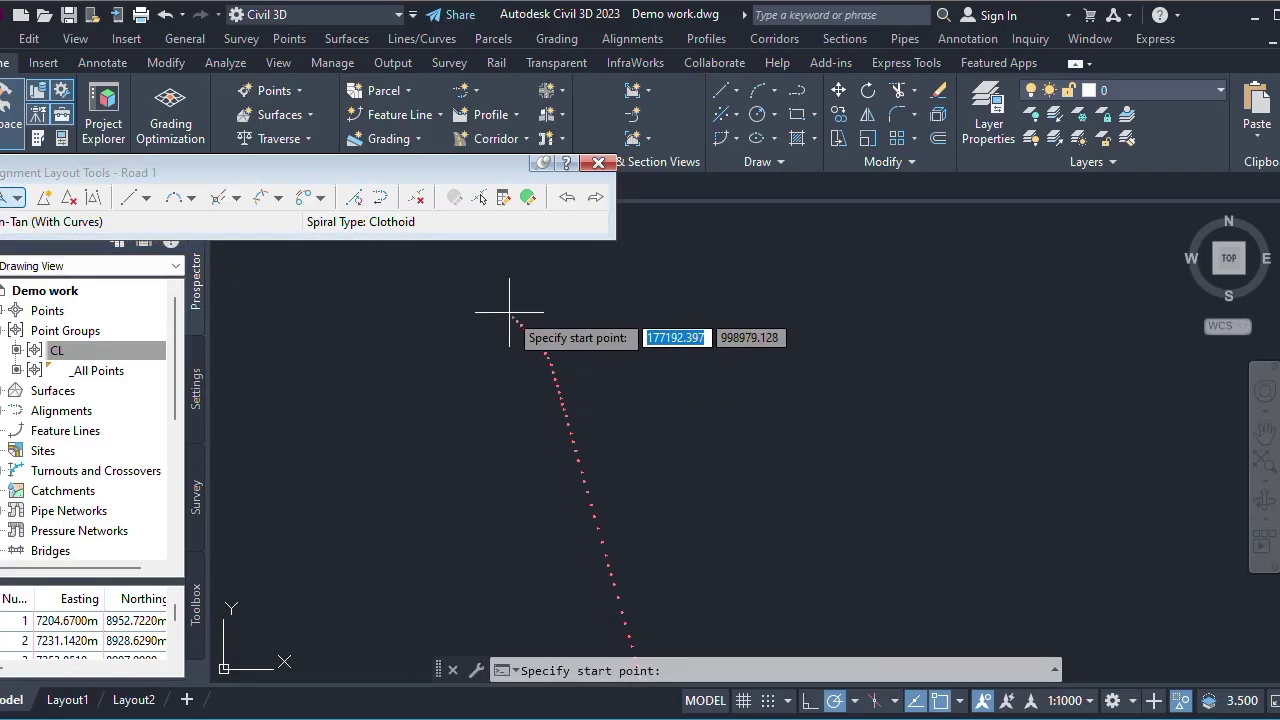
scroll(277, 286, "up", 4)
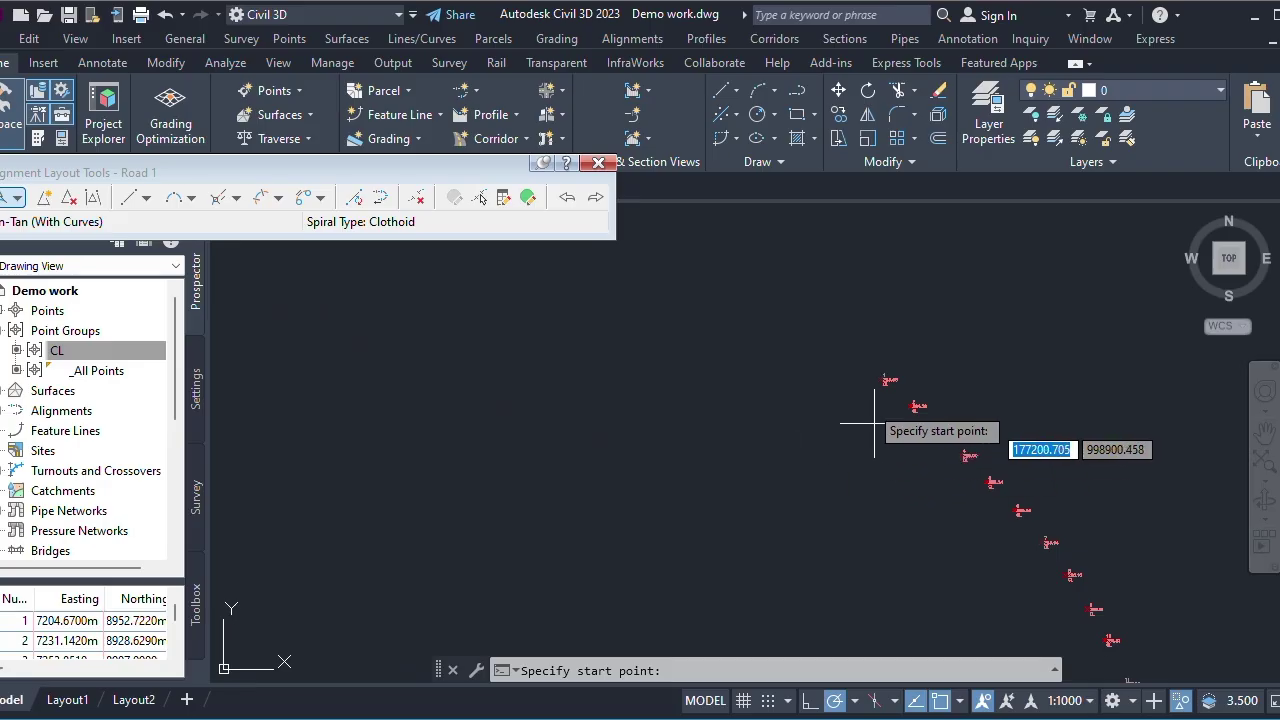
scroll(880, 410, "up", 3)
scroll(645, 412, "down", 4)
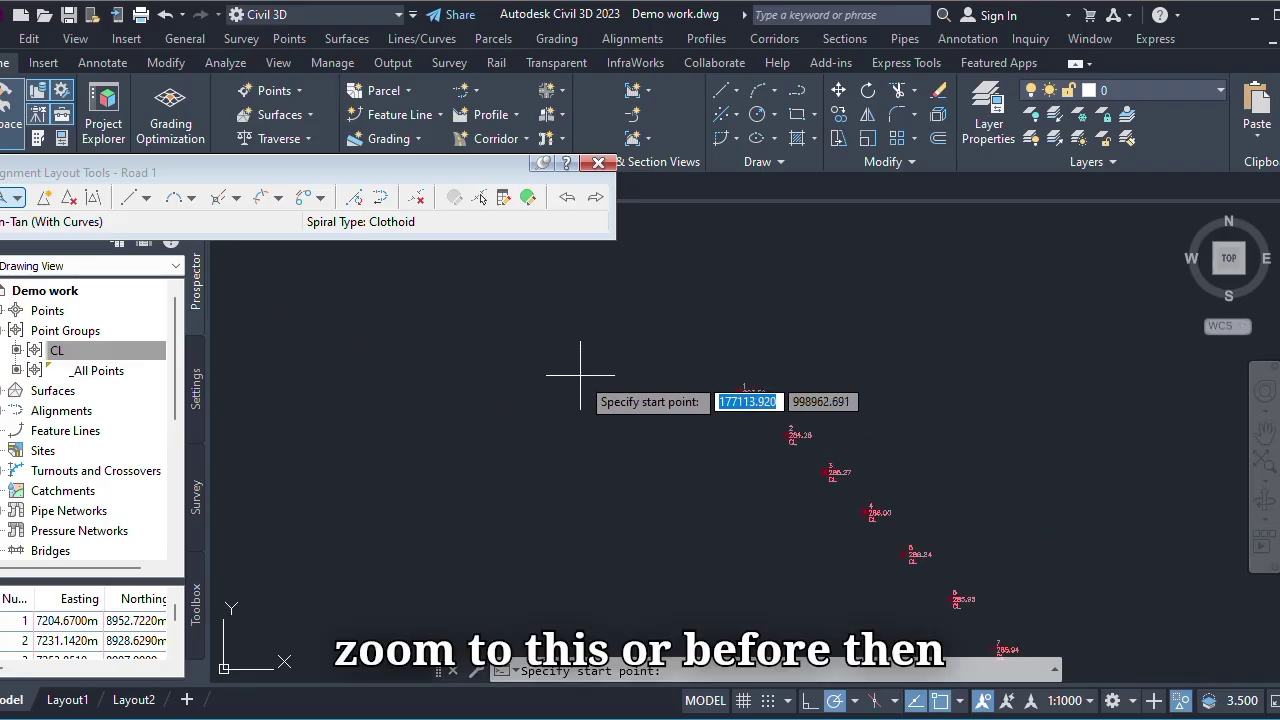
key("Escape")
scroll(583, 370, "down", 3)
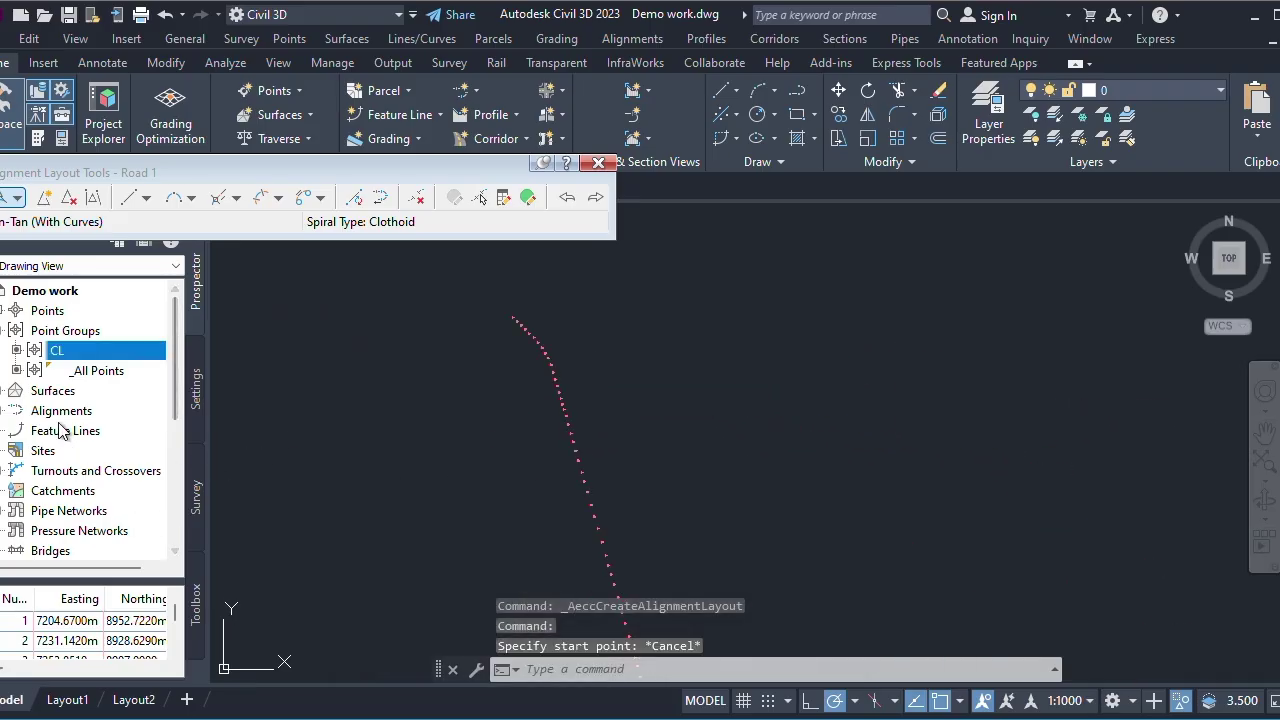
- Keep the _All Points group's point style as Basic and its point label style as <none>, and apply the properties
left_click(98, 380)
right_click(98, 380)
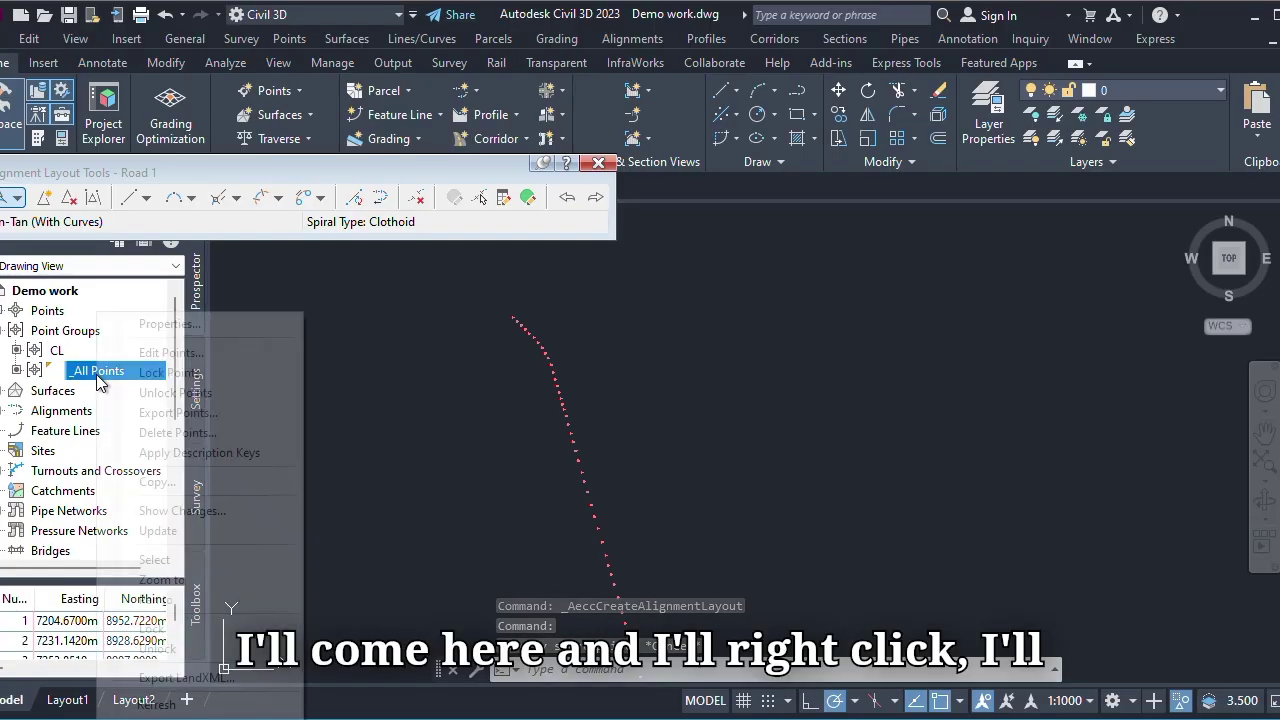
left_click(168, 324)
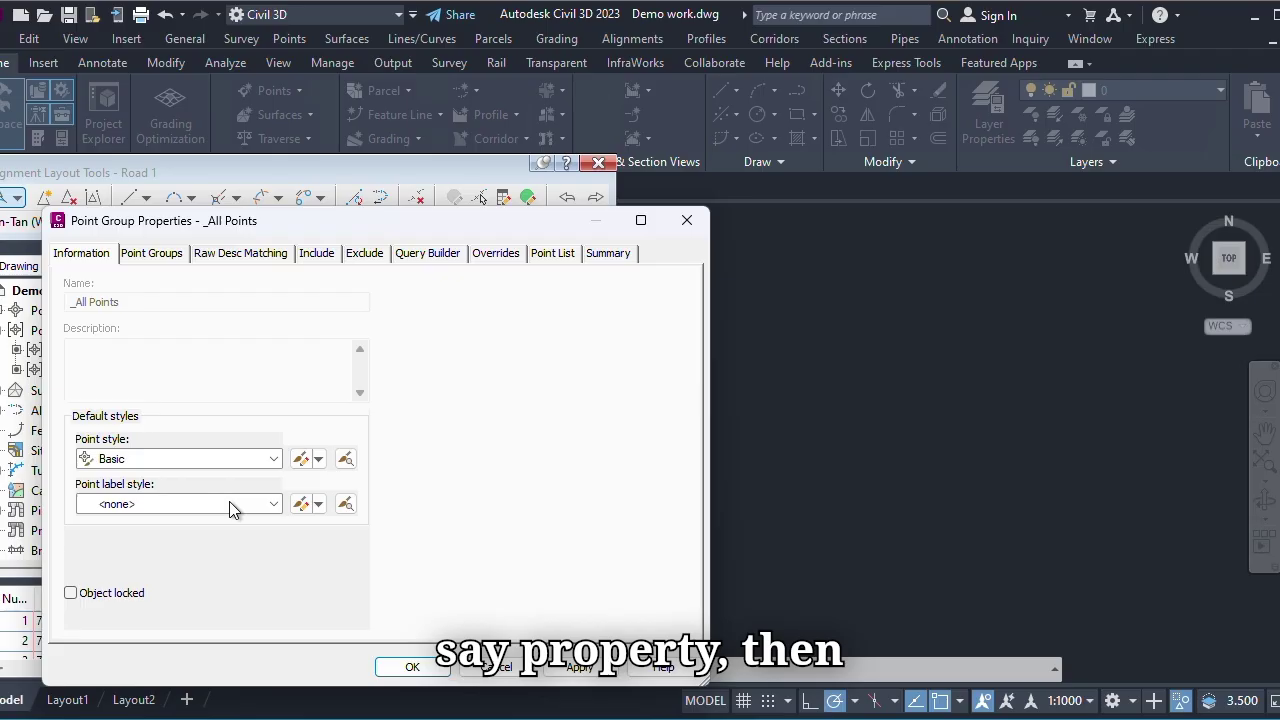
left_click(229, 505)
left_click(224, 497)
left_click(233, 460)
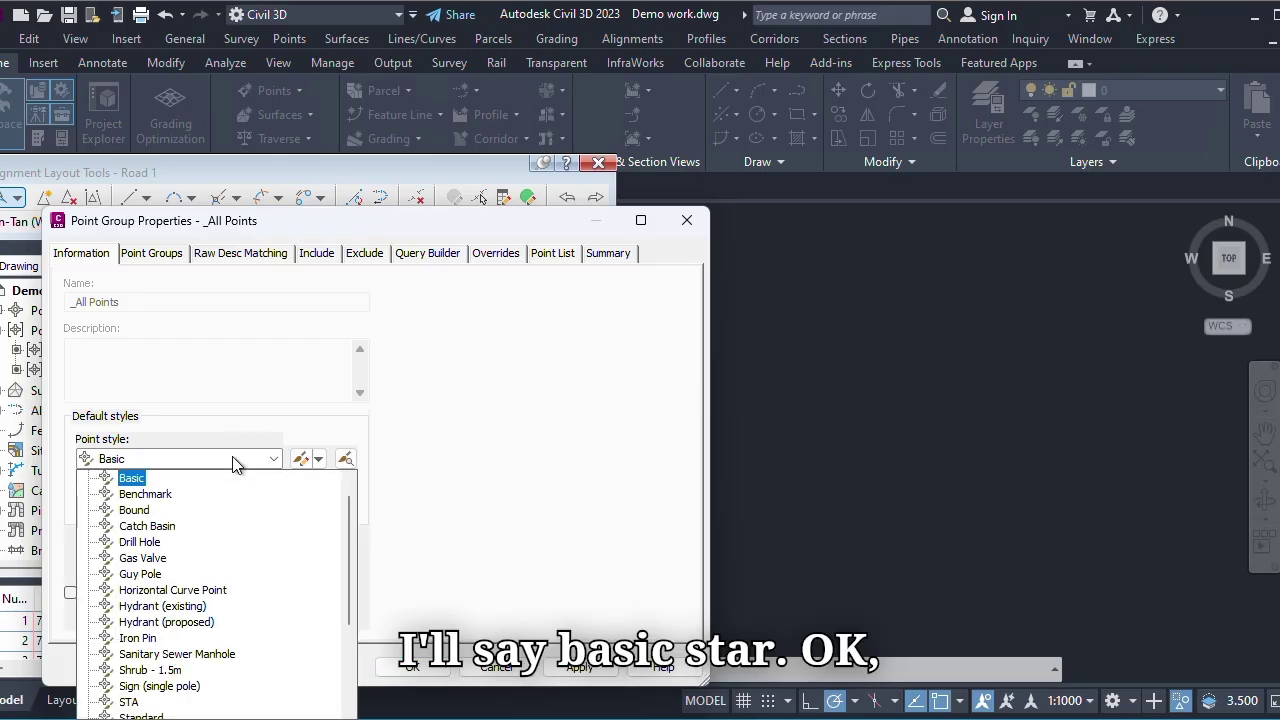
left_click(233, 460)
left_click(219, 505)
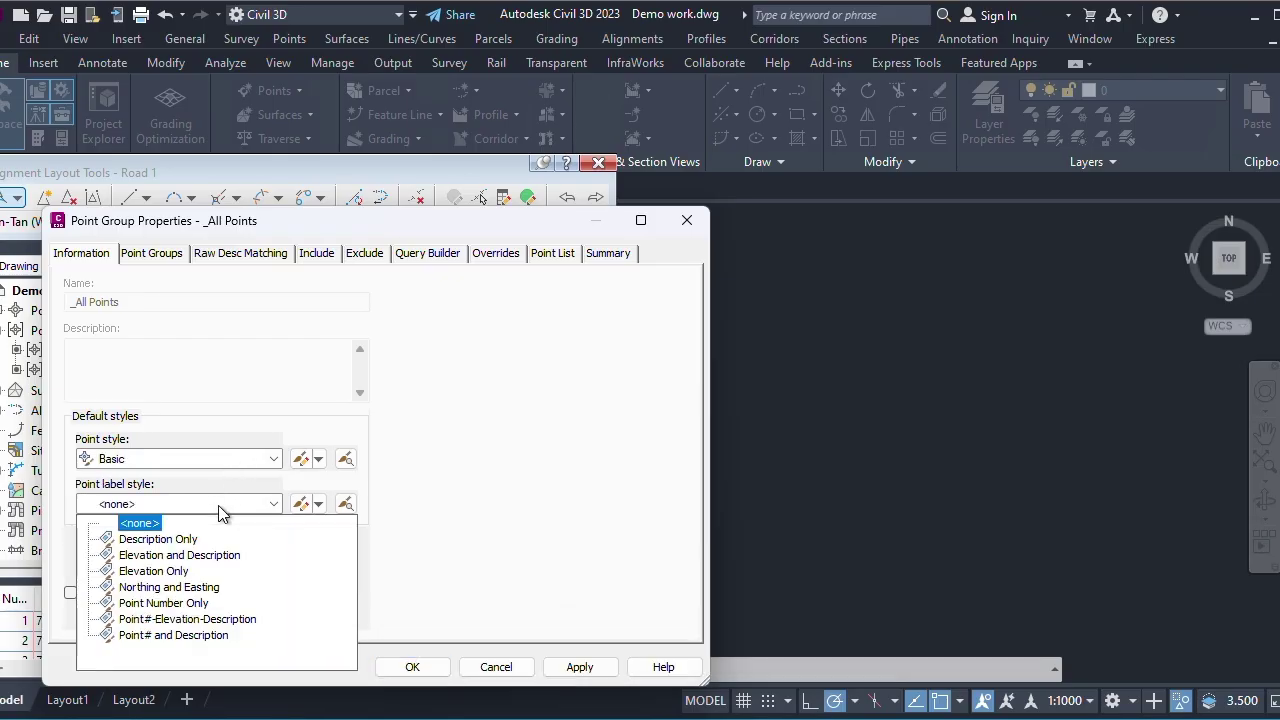
left_click(222, 510)
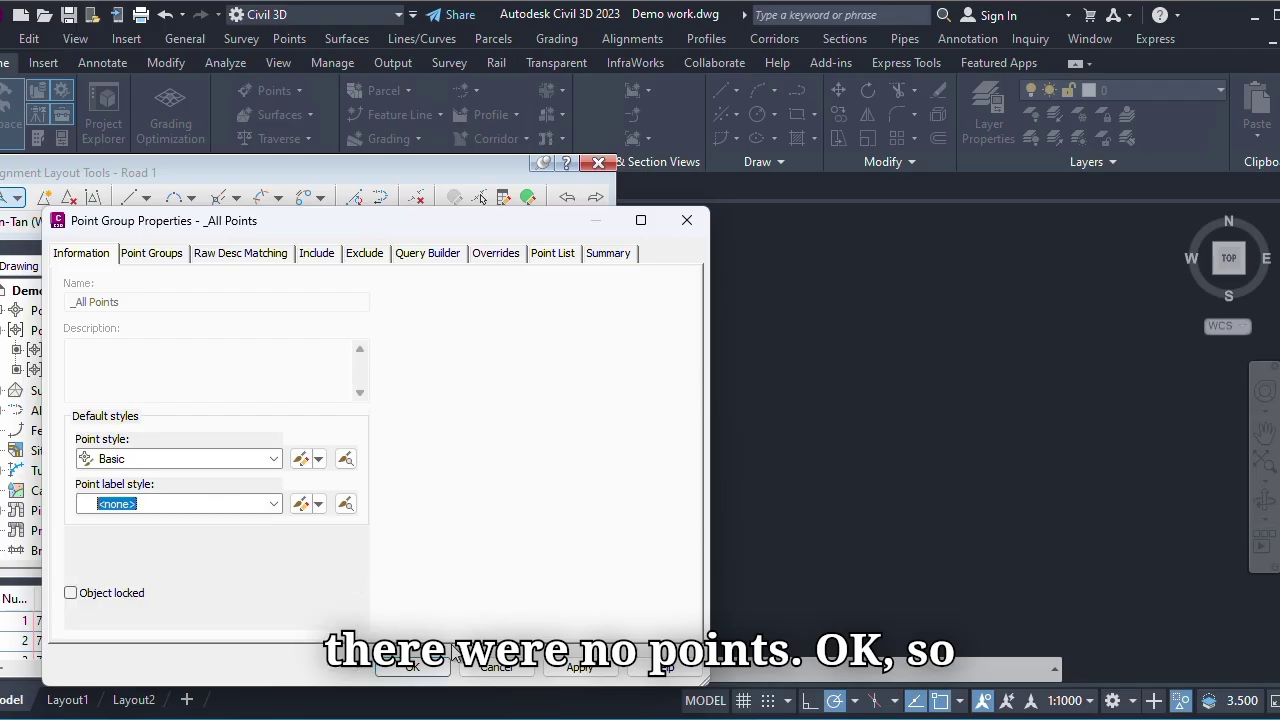
left_click(572, 668)
left_click(412, 667)
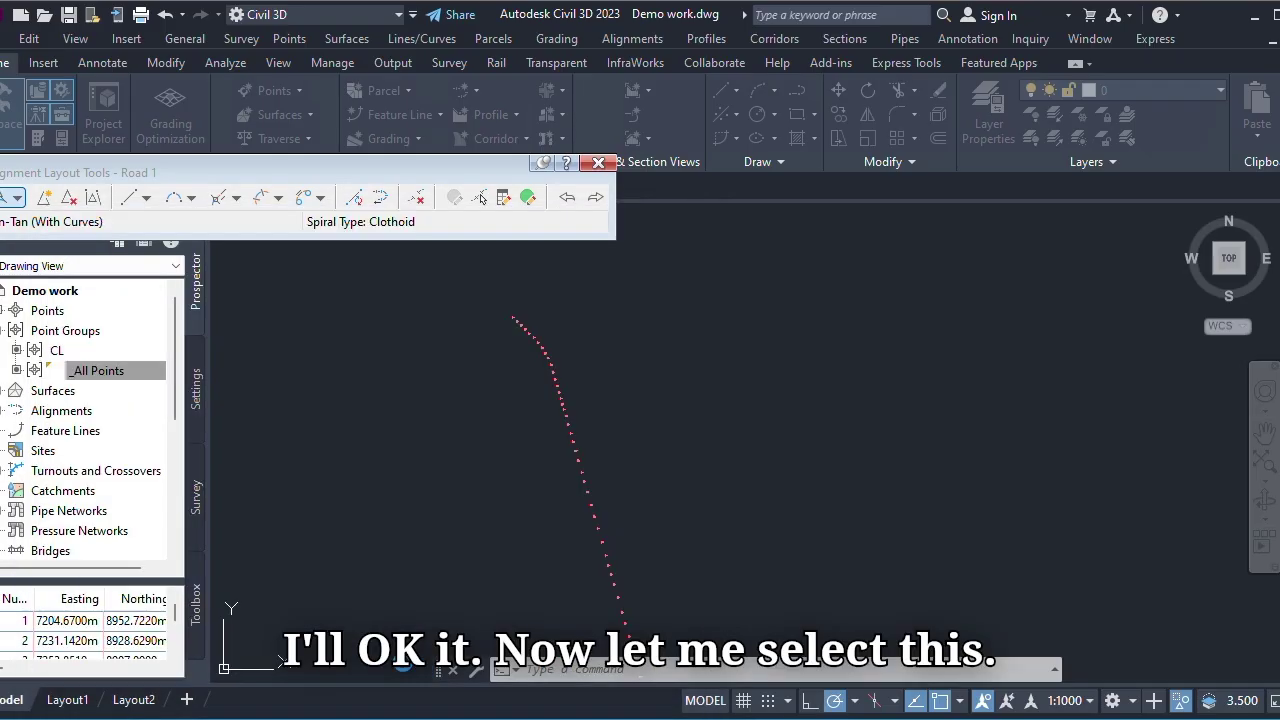
- Set the CL point group's point label style to <none>
left_click(52, 349)
right_click(52, 349)
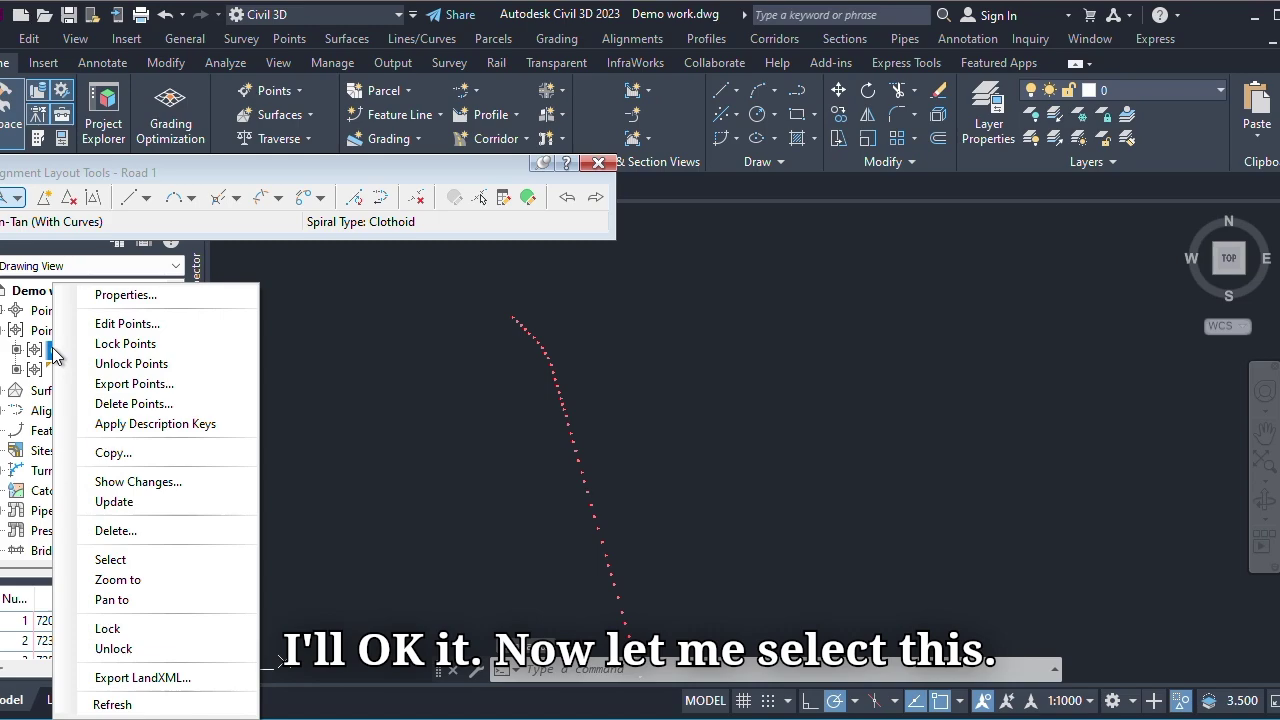
left_click(125, 294)
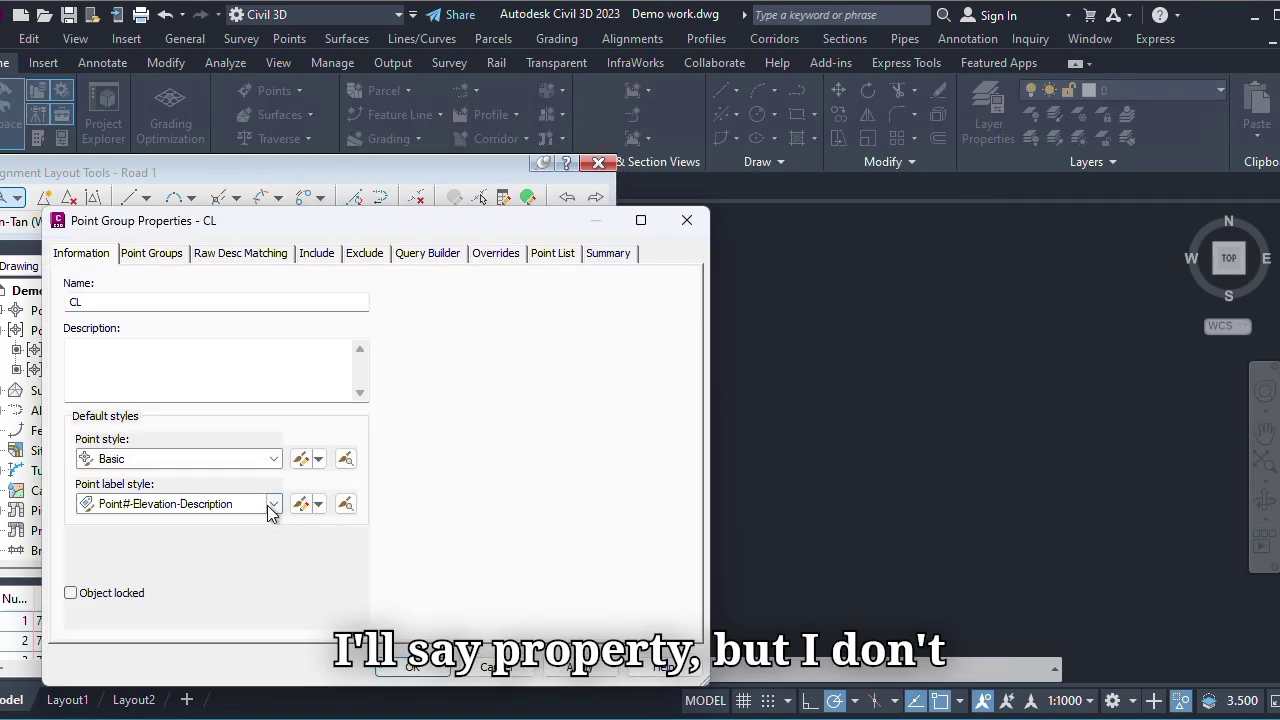
left_click(268, 505)
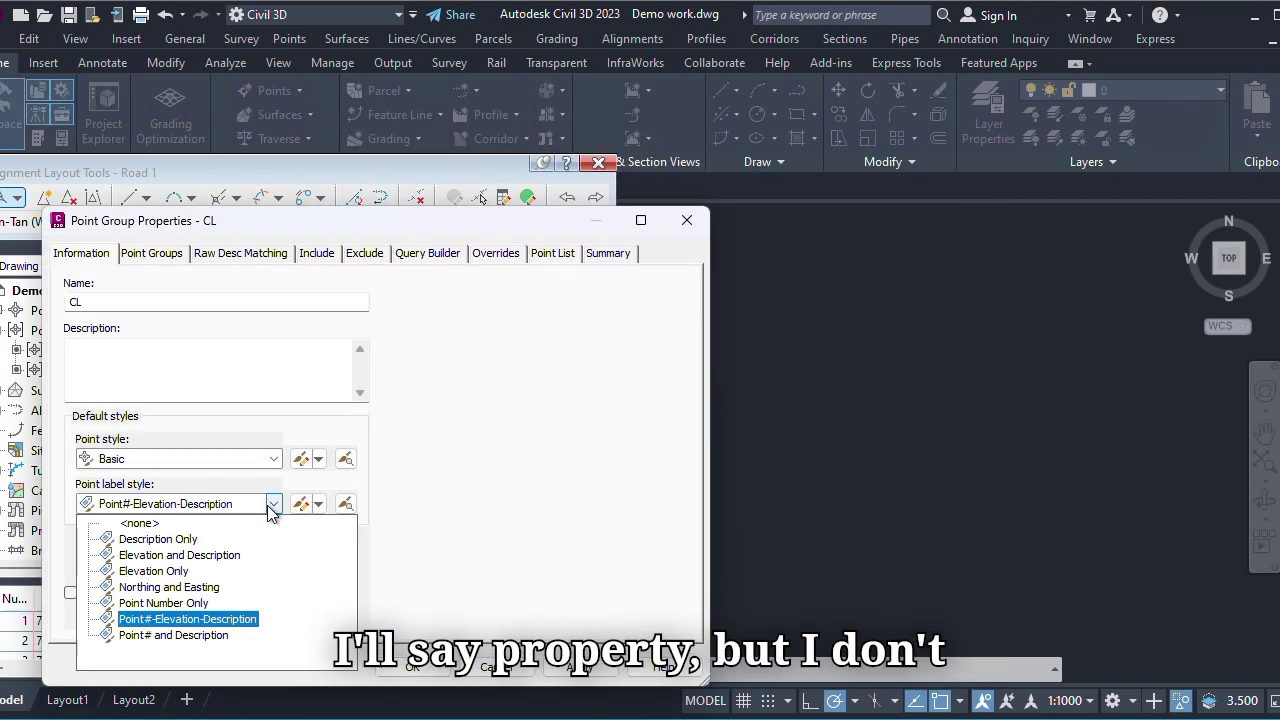
left_click(130, 523)
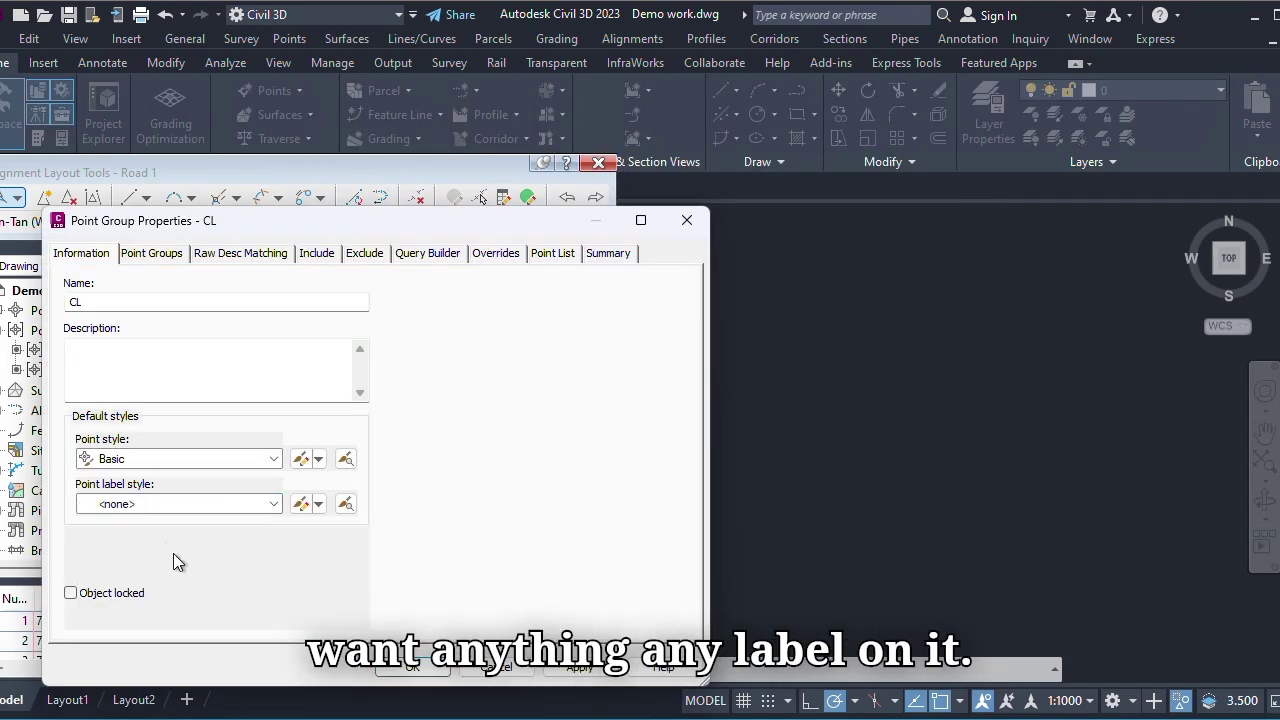
left_click(412, 668)
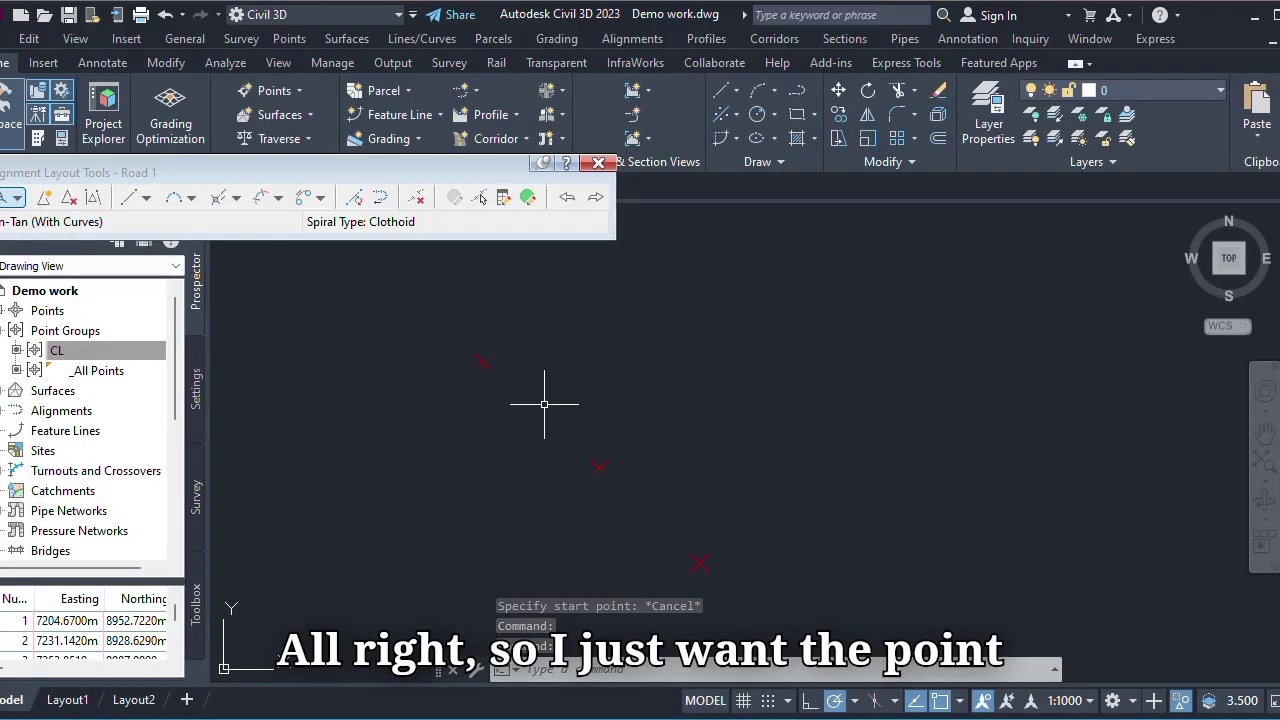
- Start the Tangent-Tangent (With curves) layout for Road 1 and check that Node is among the active object snaps
left_click(18, 199)
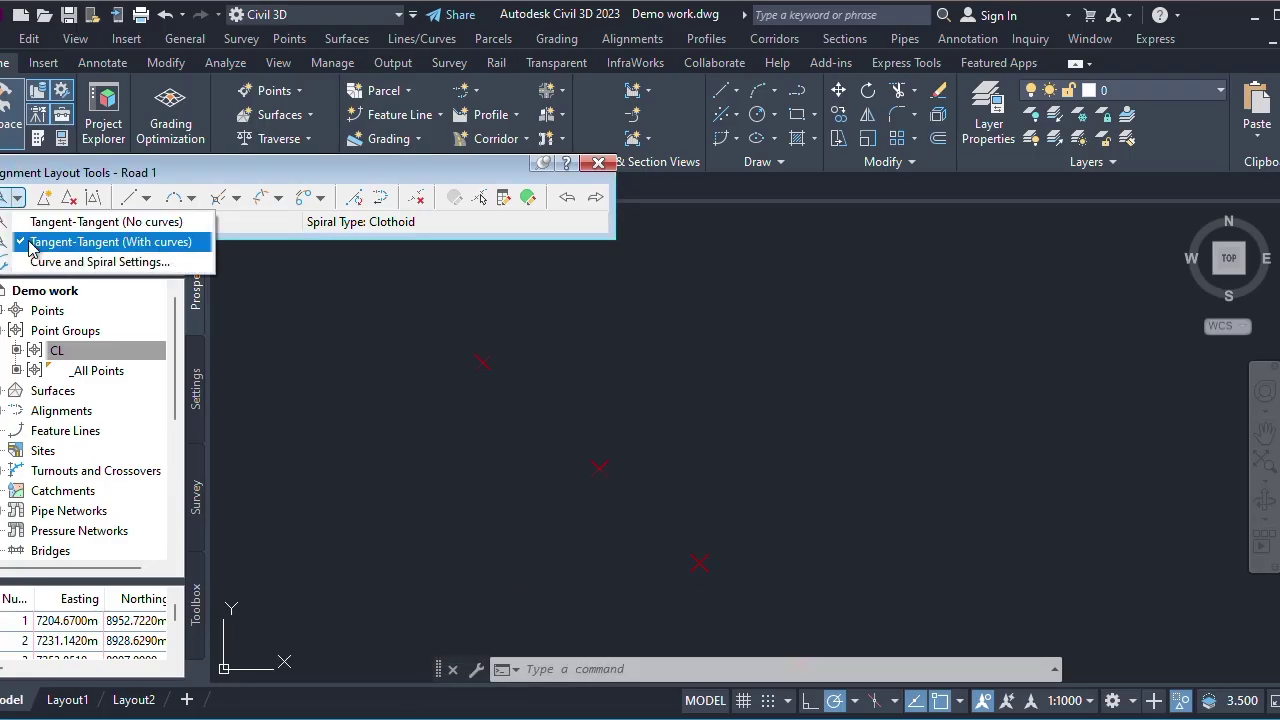
left_click(30, 243)
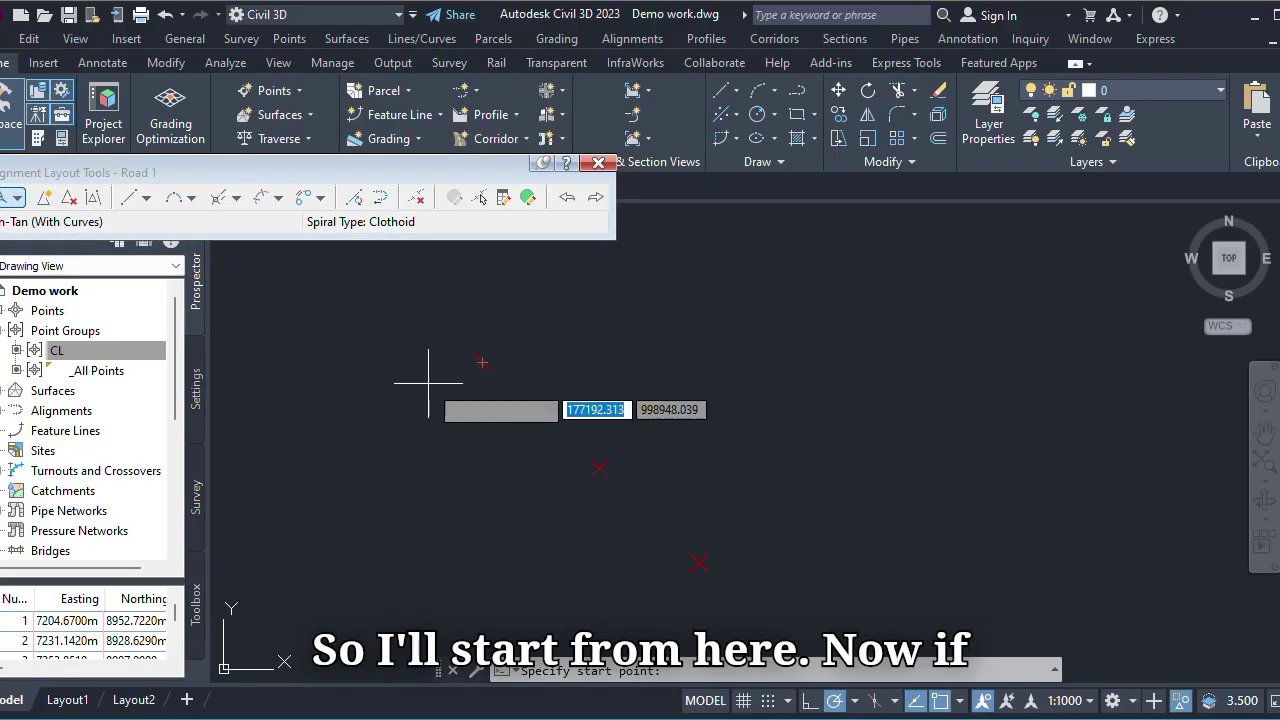
scroll(483, 360, "up", 3)
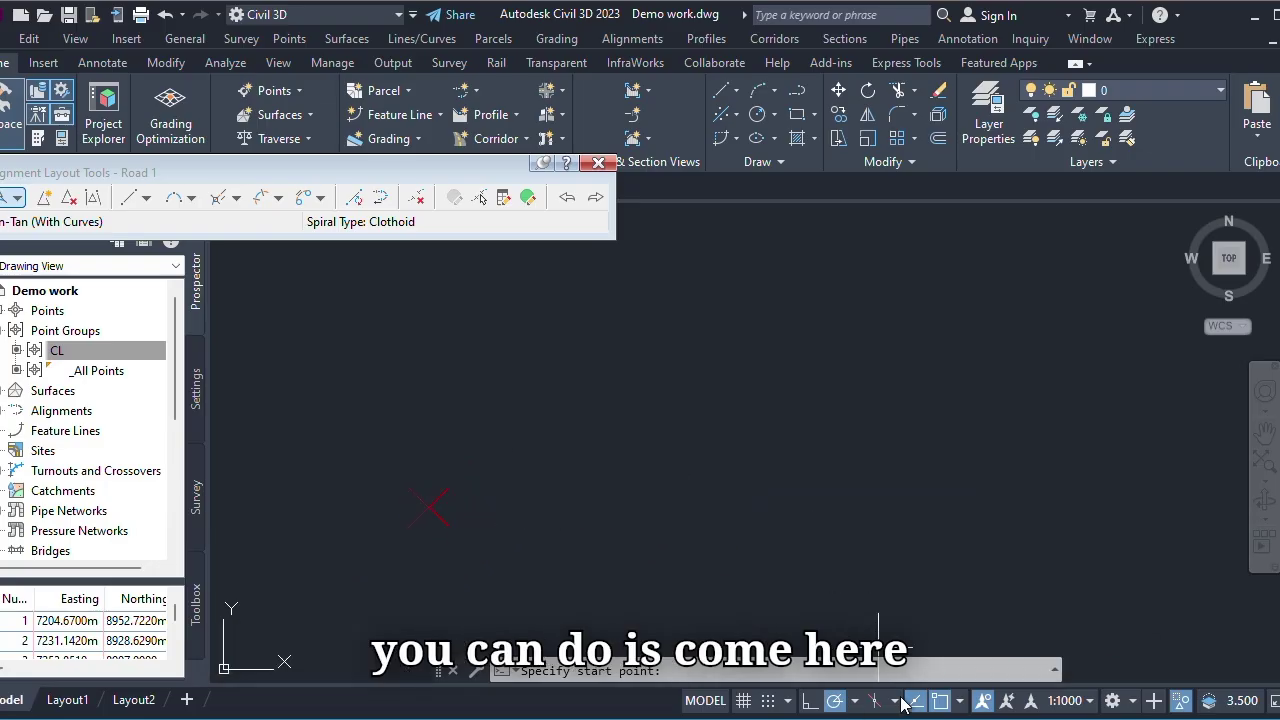
right_click(834, 702)
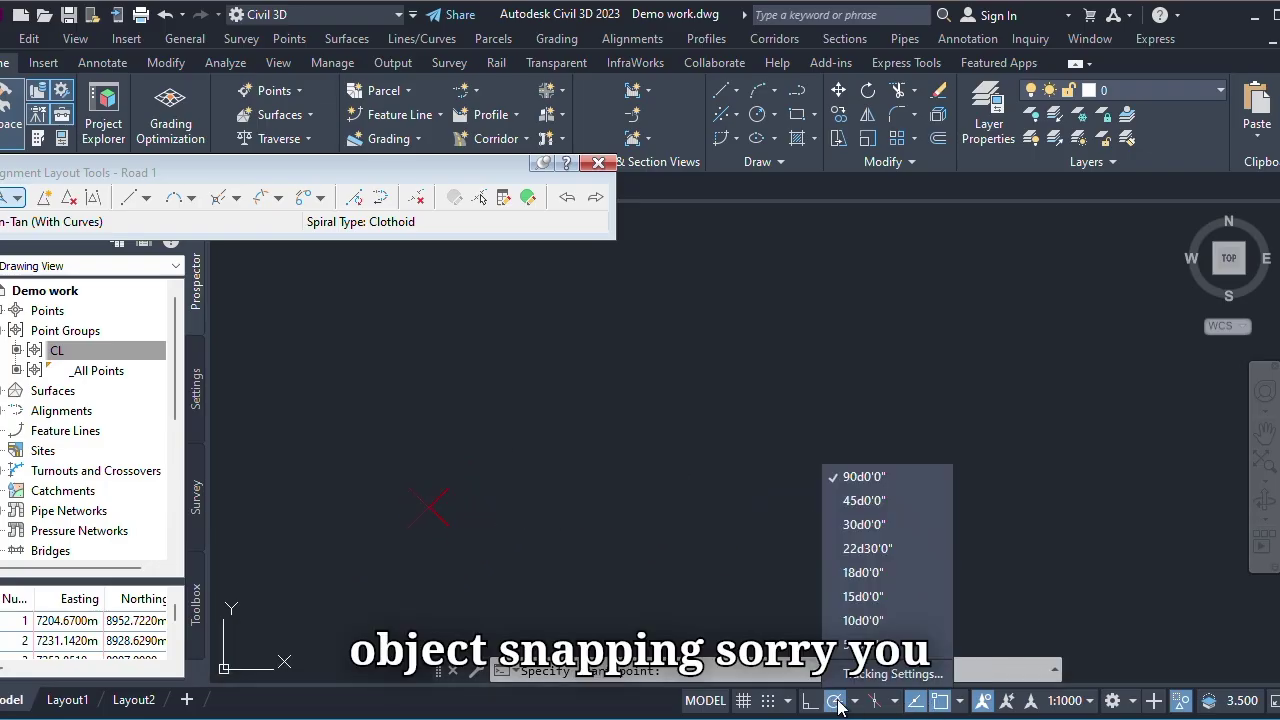
right_click(924, 705)
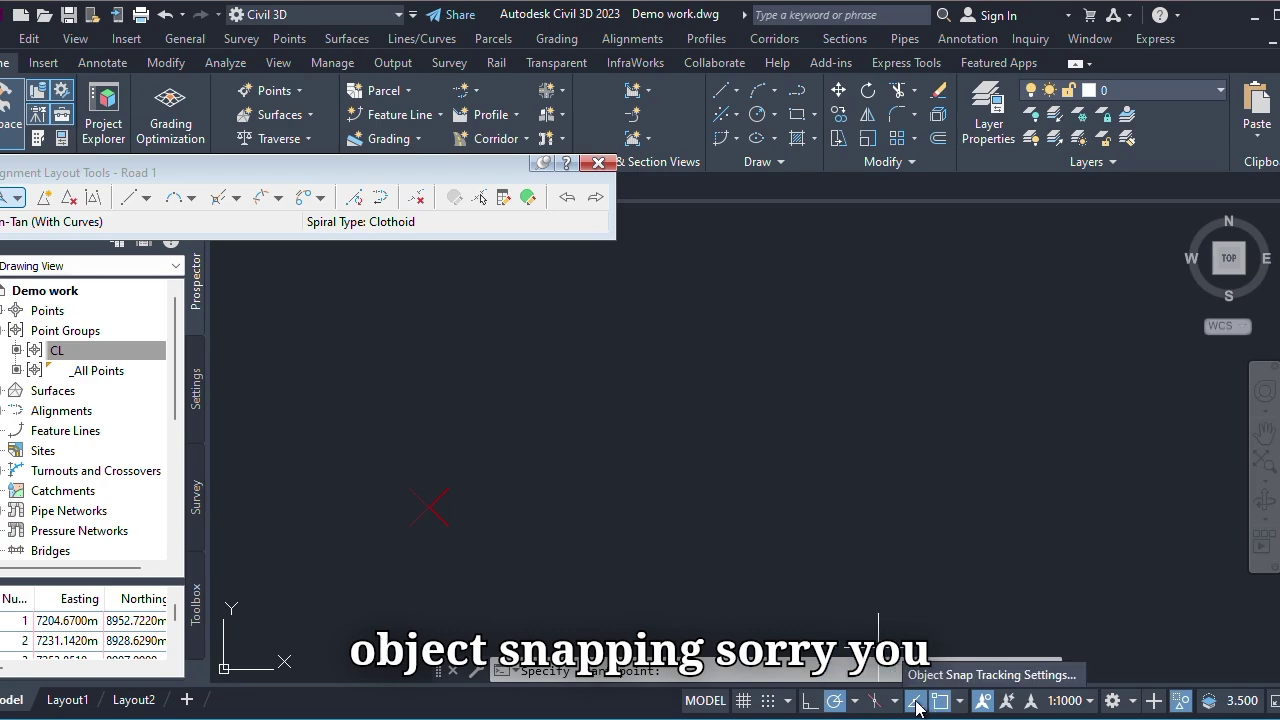
right_click(941, 702)
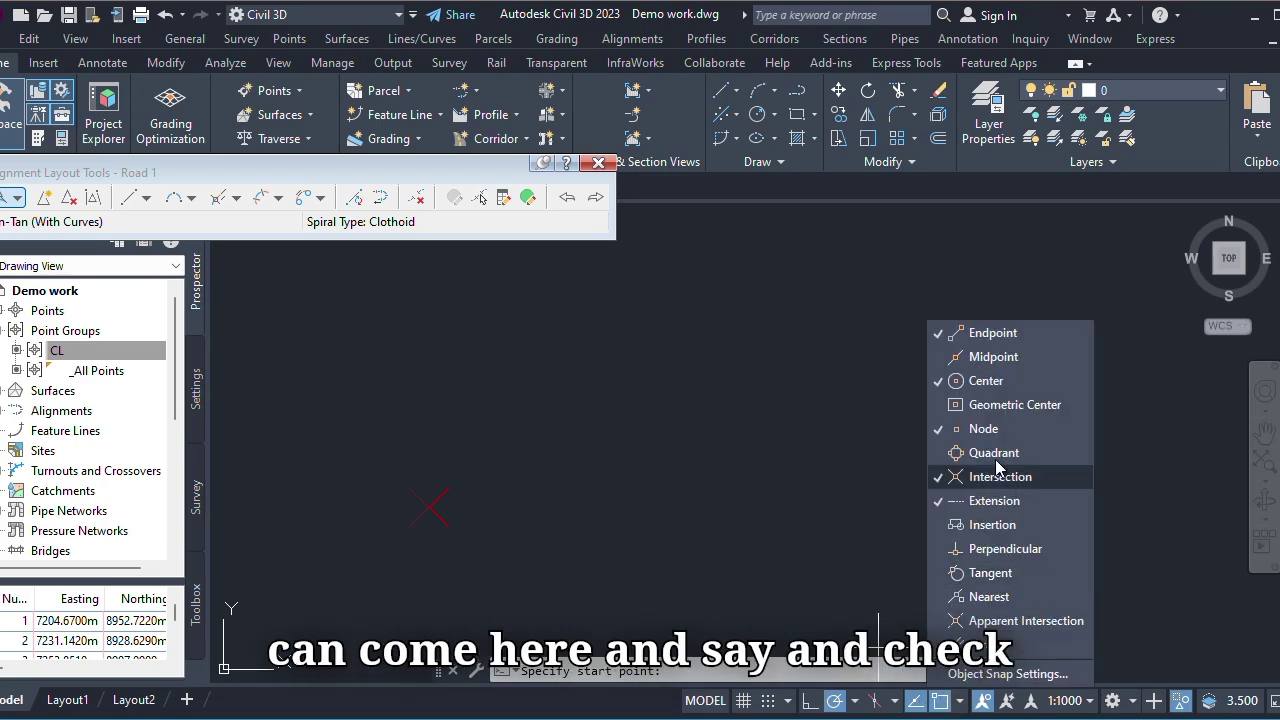
left_click(994, 500)
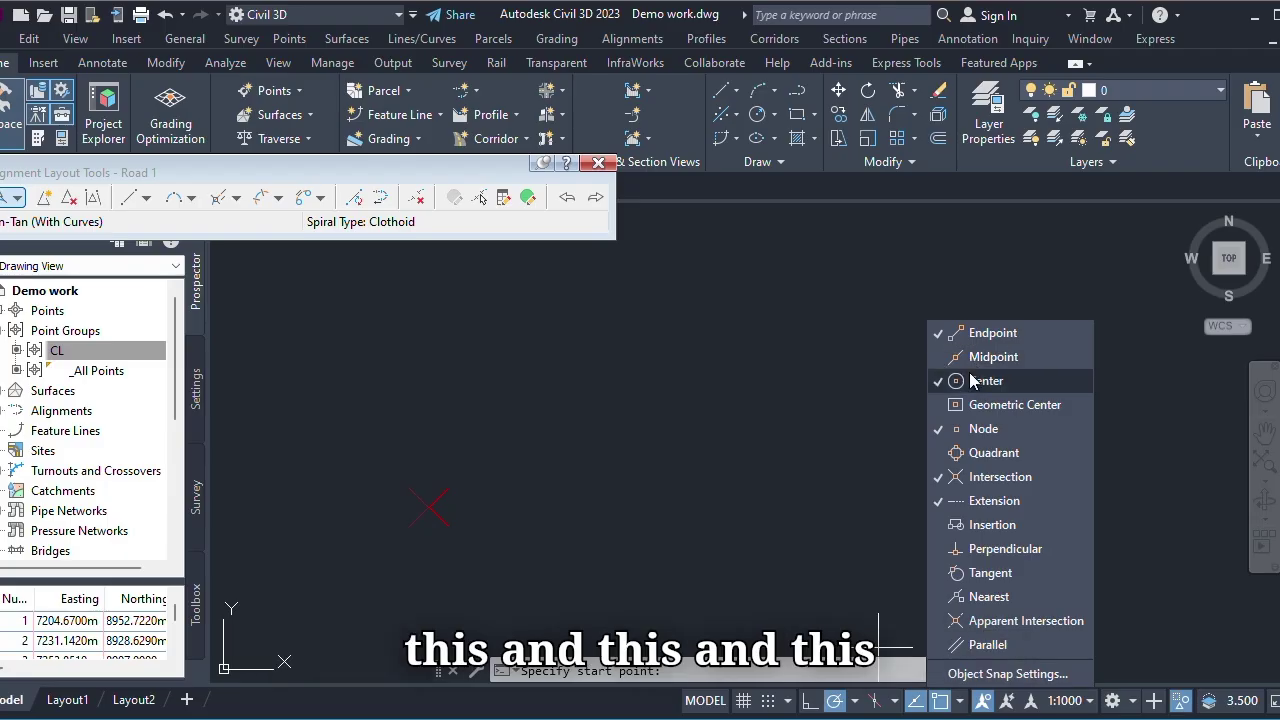
left_click(983, 428)
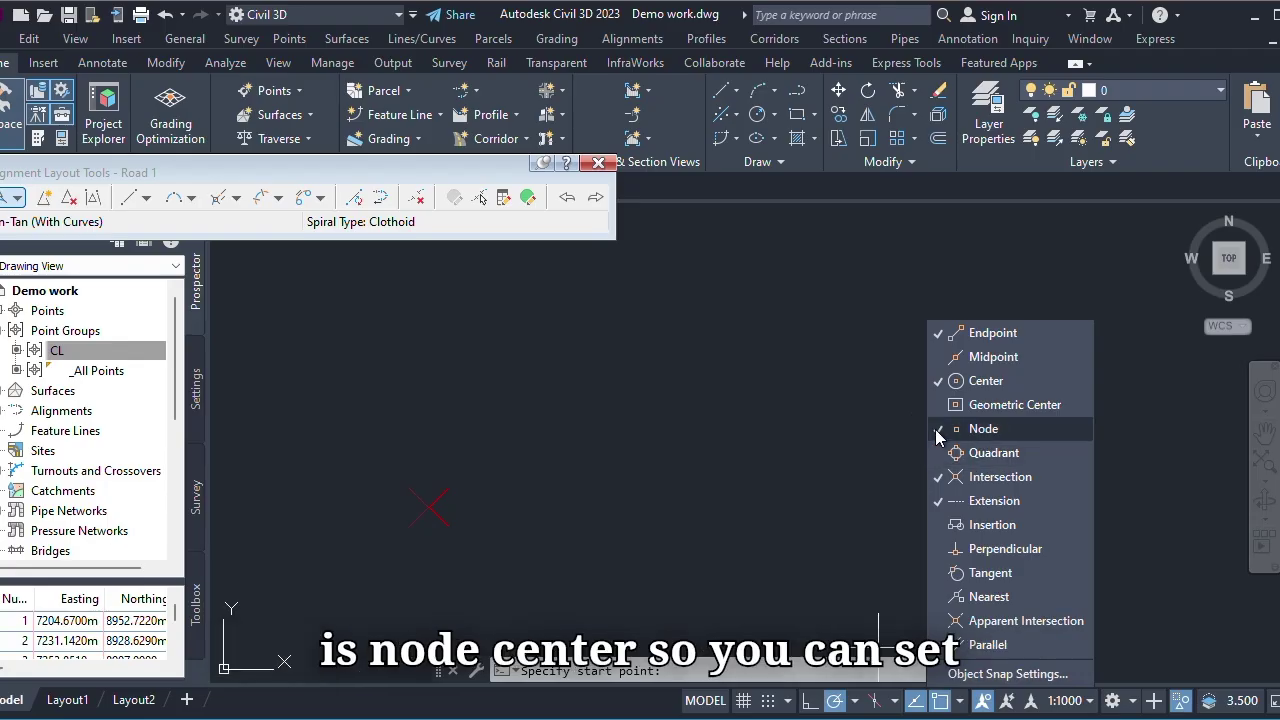
left_click(432, 520)
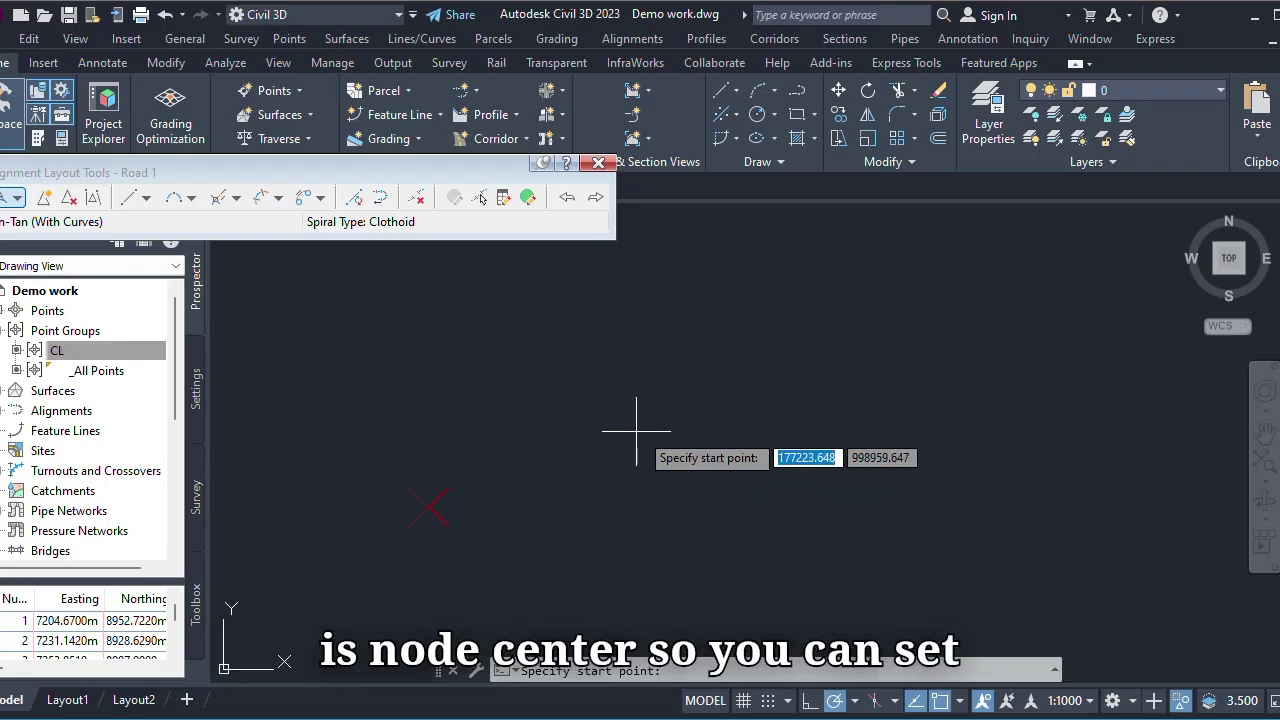
- Place the start point of the Road 1 alignment on the first centreline point at the northern end
scroll(443, 490, "up", 2)
scroll(545, 440, "up", 2)
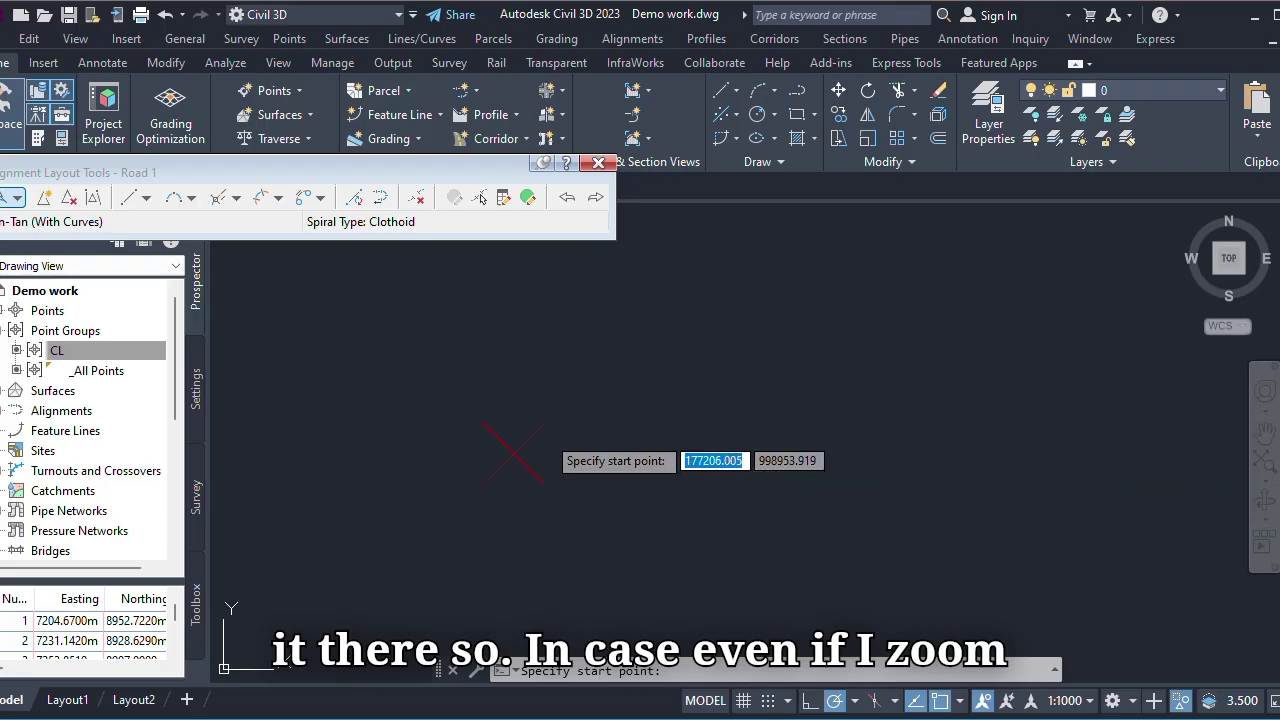
scroll(486, 529, "down", 2)
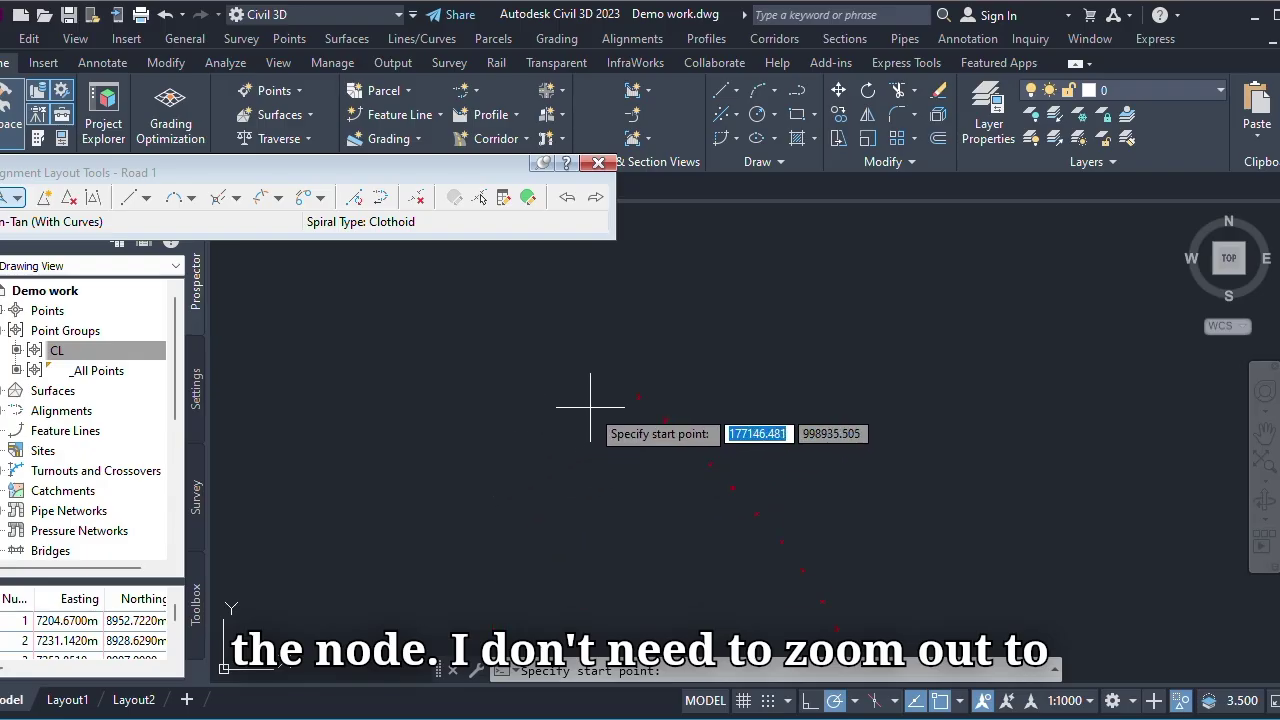
scroll(630, 400, "down", 2)
left_click(443, 352)
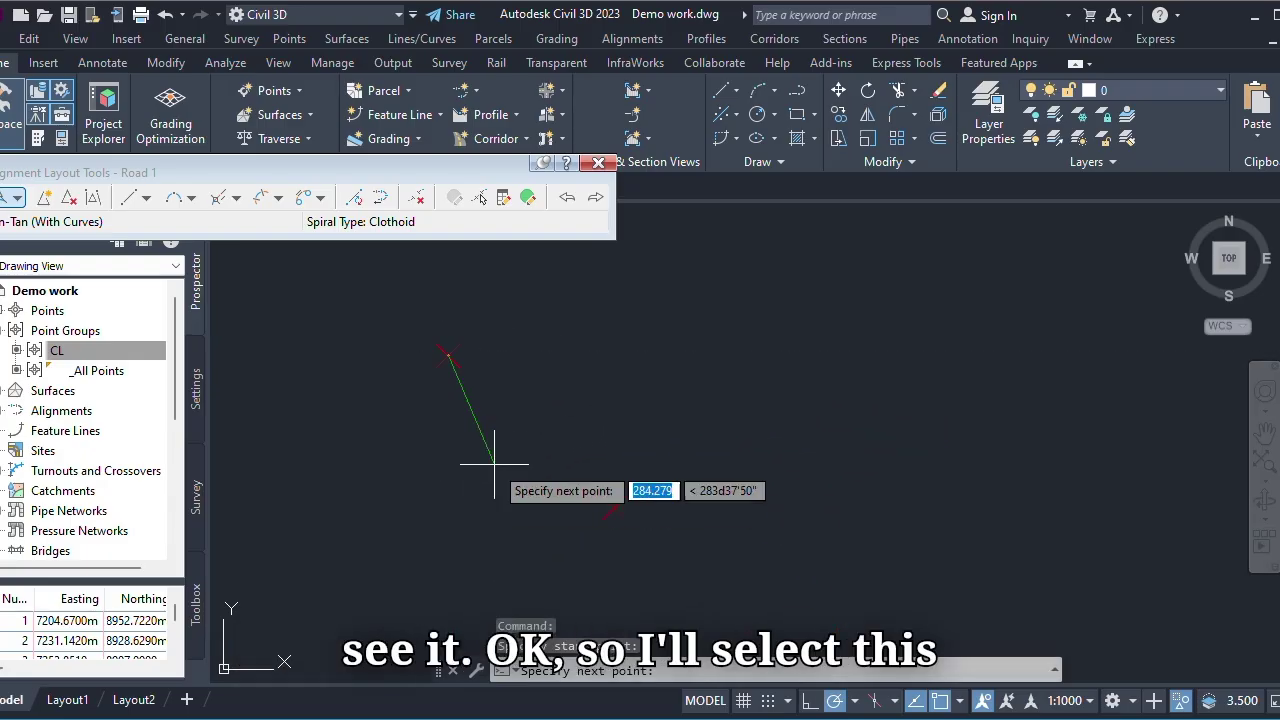
- Lay out the first Road 1 tangent by snapping its end to the seventh centreline point, where the route starts to bend
scroll(520, 380, "up", 3)
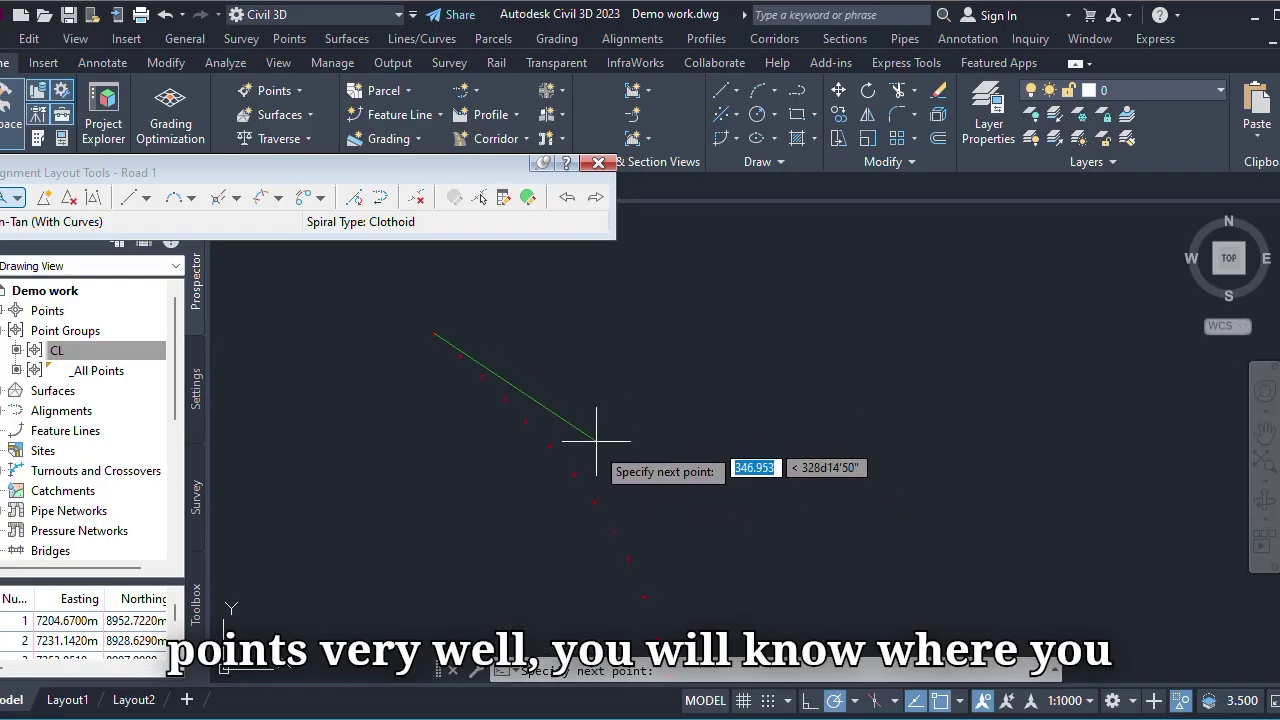
scroll(610, 470, "up", 2)
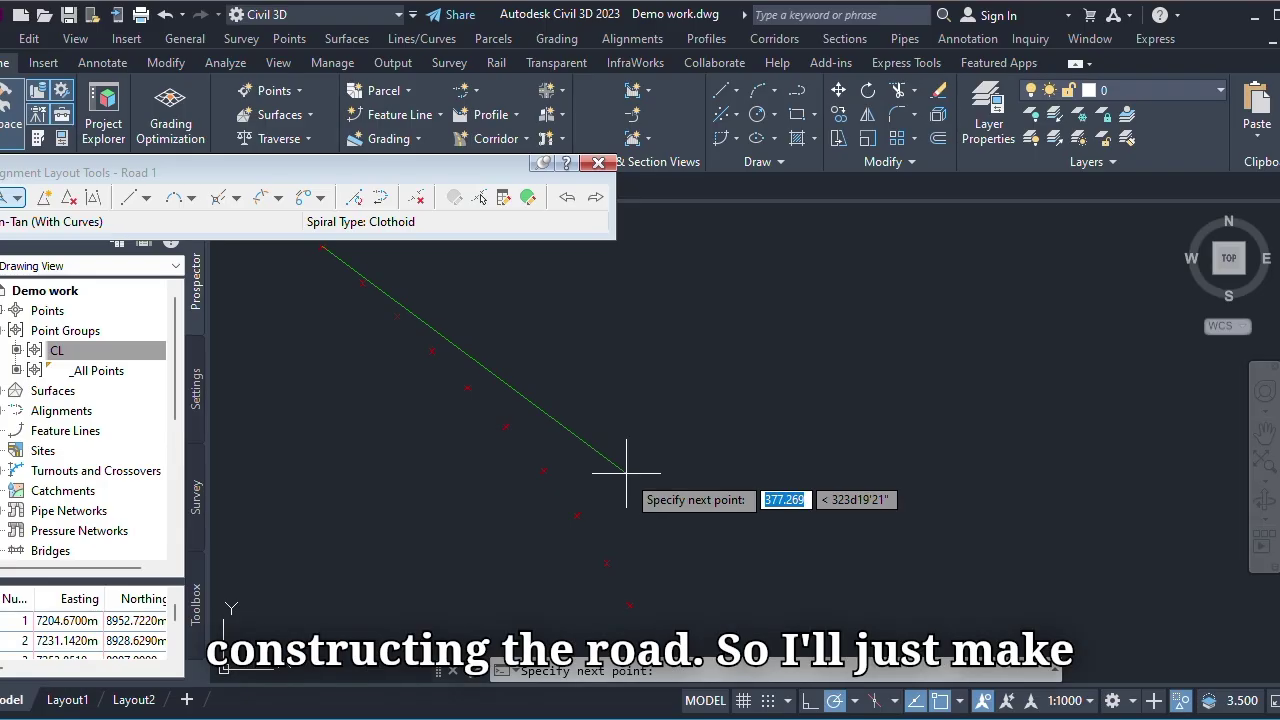
left_click(505, 426)
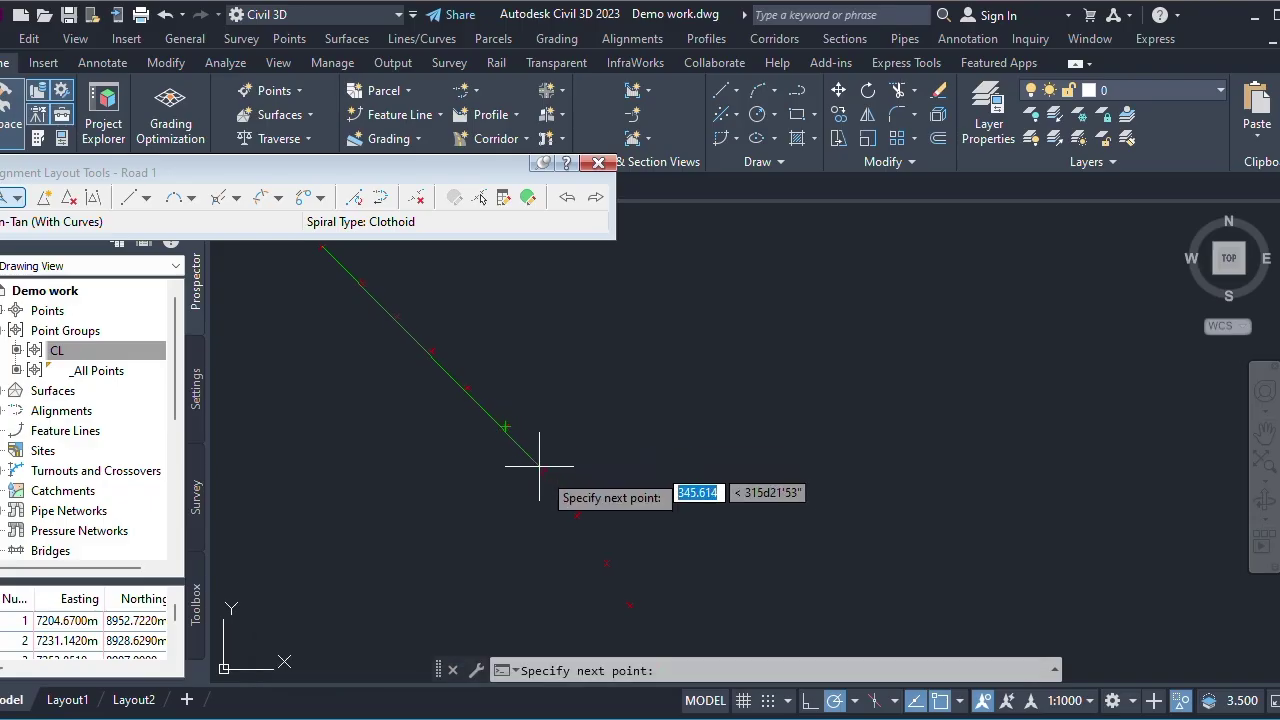
left_click(542, 471)
left_click(576, 516)
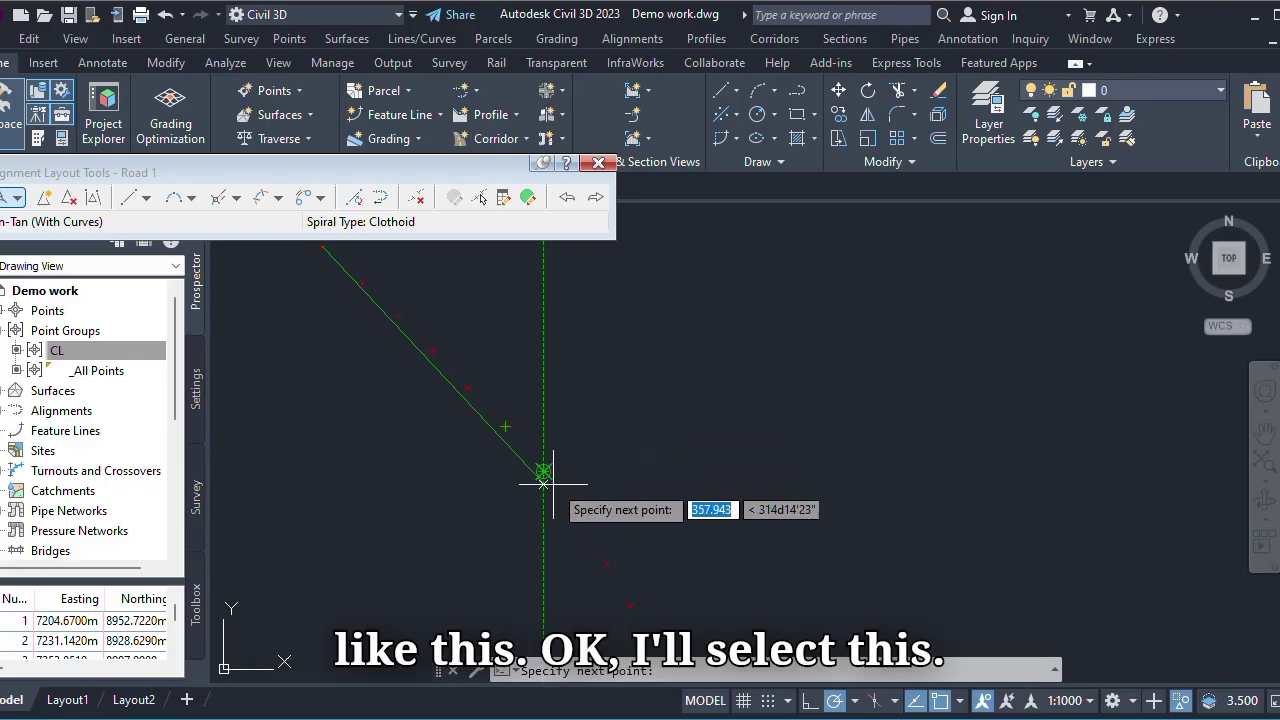
scroll(612, 406, "down", 5)
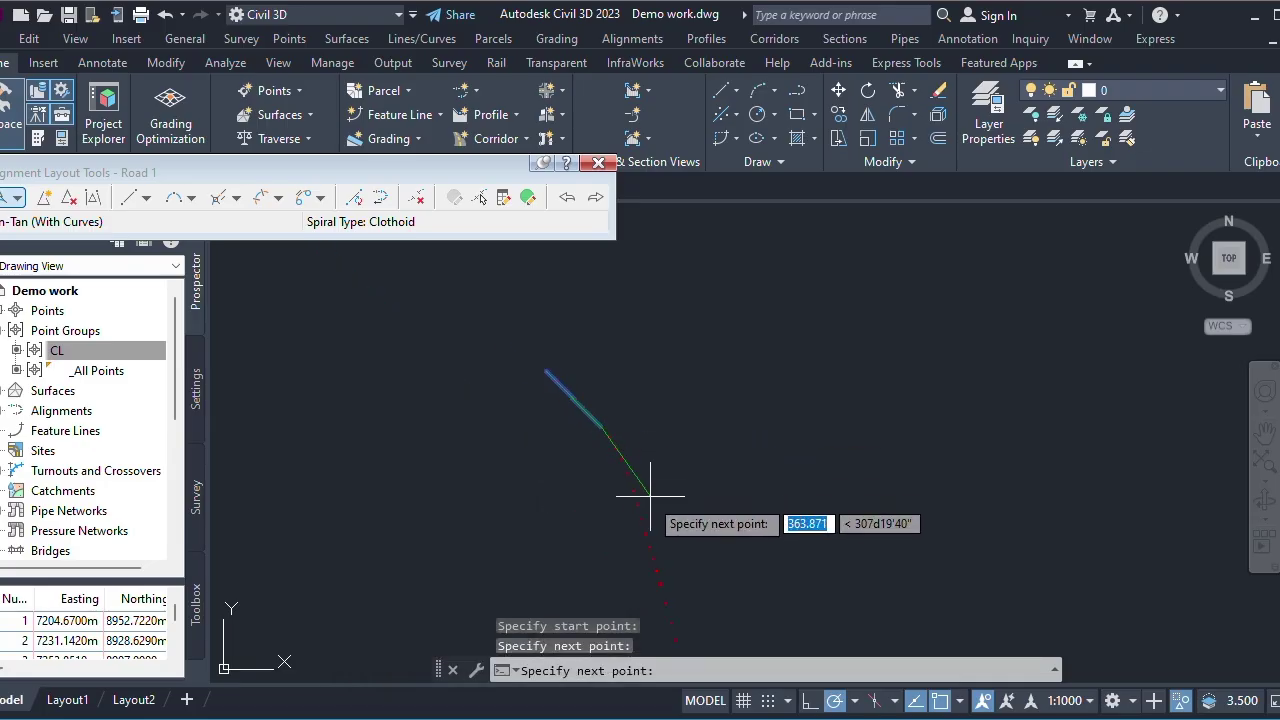
- Extend Road 1 through the first bend with a short tangent, then a tangent about 1814 m long down the straight run of centreline points
scroll(652, 496, "up", 3)
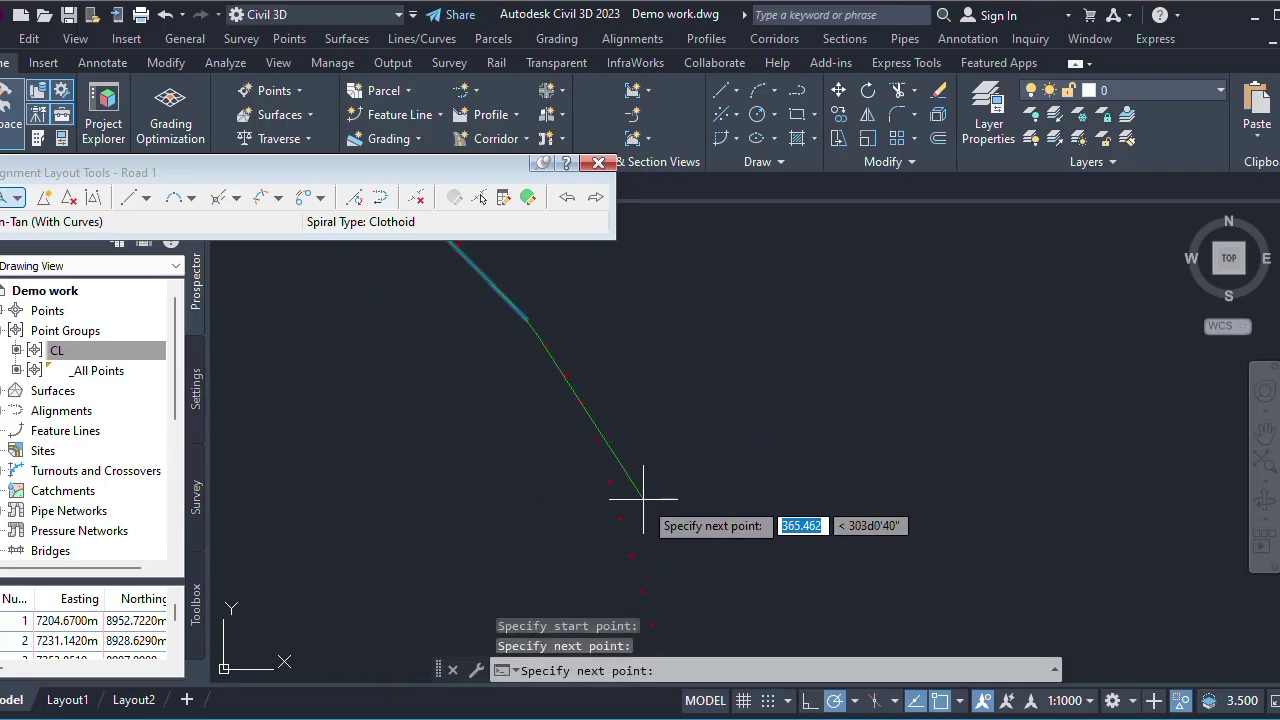
left_click(595, 439)
scroll(586, 359, "down", 3)
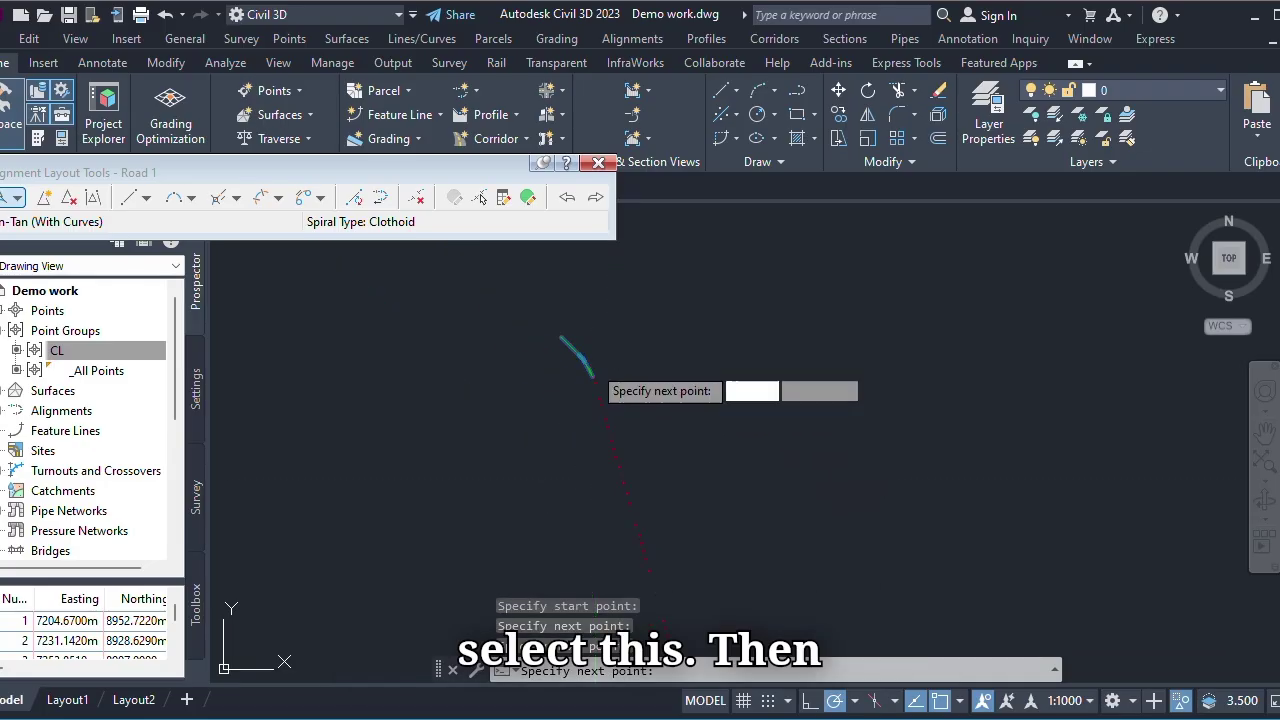
scroll(606, 433, "up", 3)
scroll(609, 346, "down", 3)
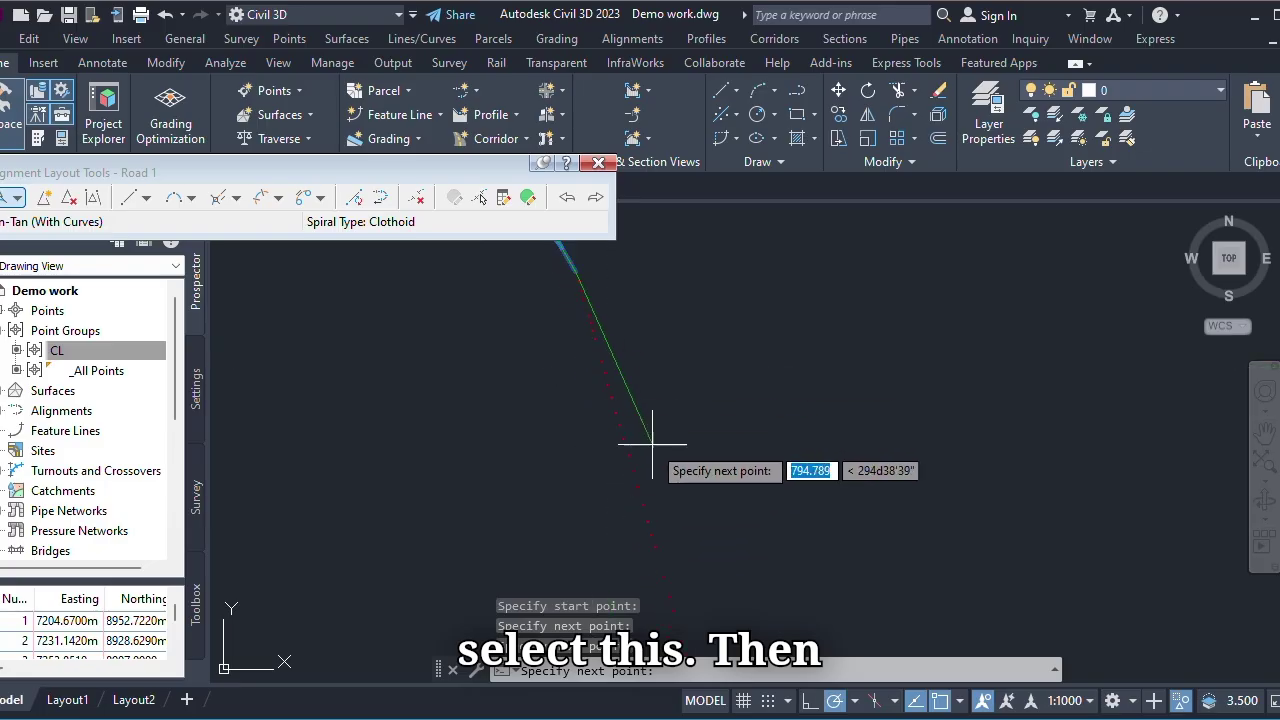
middle_click_drag(680, 542, 654, 420)
scroll(645, 404, "down", 3)
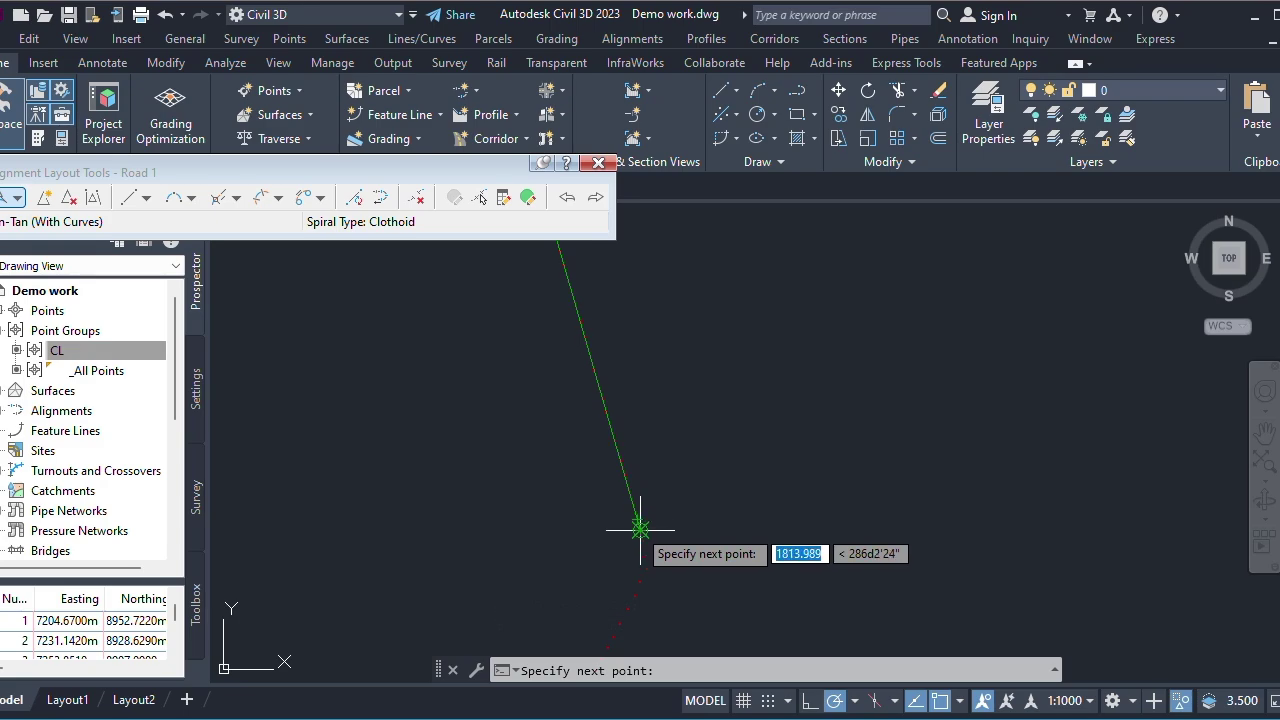
left_click(641, 525)
- Add Road 1 tangents through the bend where the centreline points turn from southeast to southwest, snapping each end to a centreline node
scroll(666, 443, "down", 4)
scroll(666, 492, "up", 5)
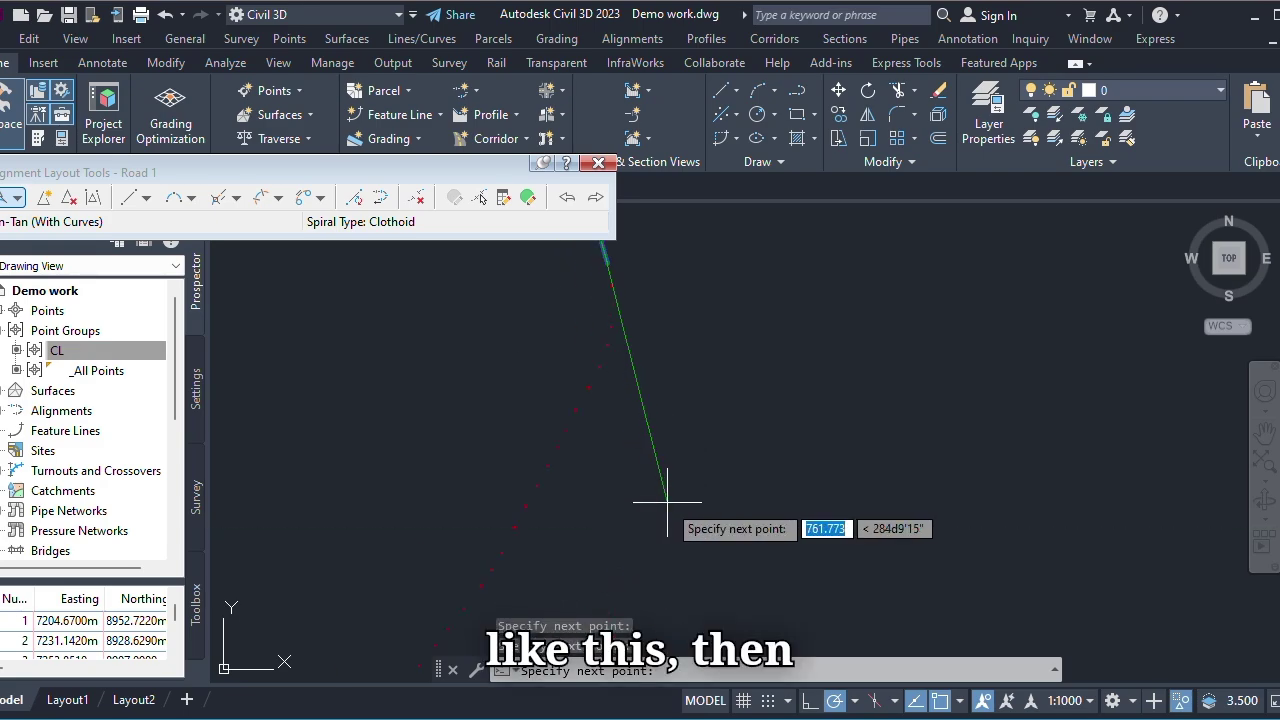
scroll(661, 492, "down", 3)
scroll(652, 428, "up", 3)
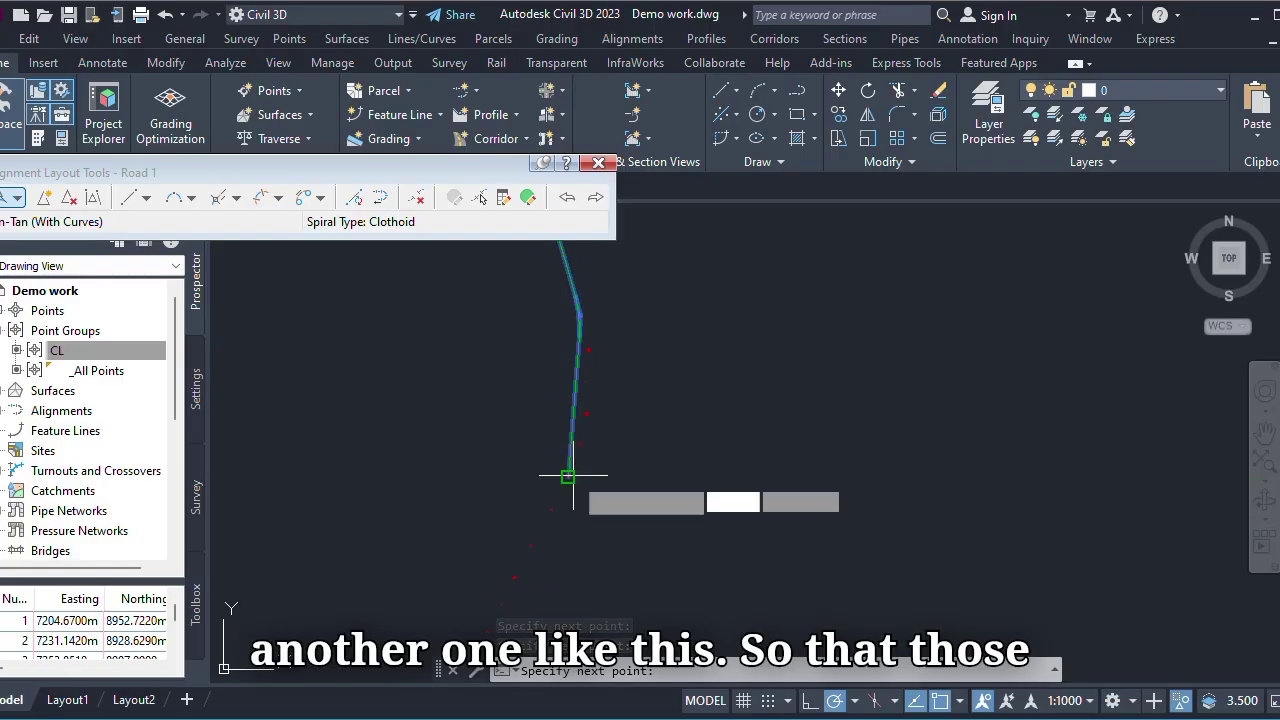
scroll(697, 398, "down", 5)
scroll(612, 526, "up", 5)
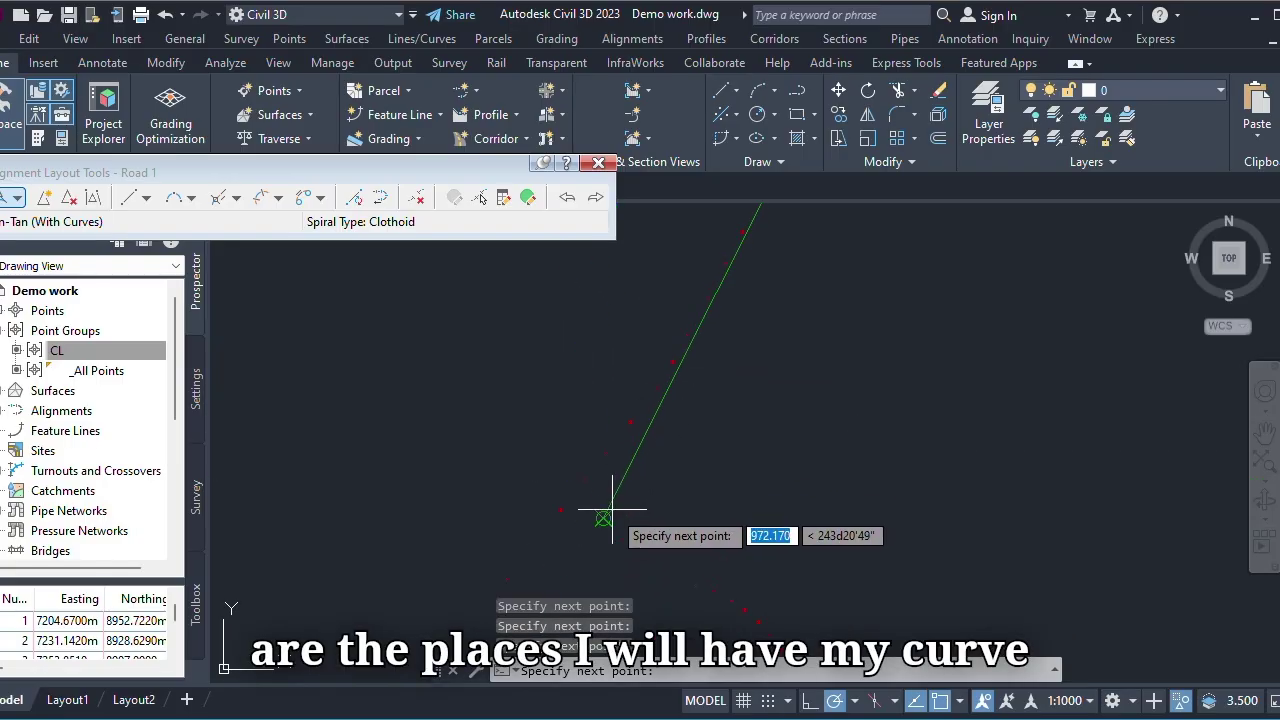
- Lay out the southwest leg of Road 1 with two tangents snapped to centreline points, the second about 401 m long beside the fork
scroll(694, 406, "down", 5)
scroll(644, 459, "up", 4)
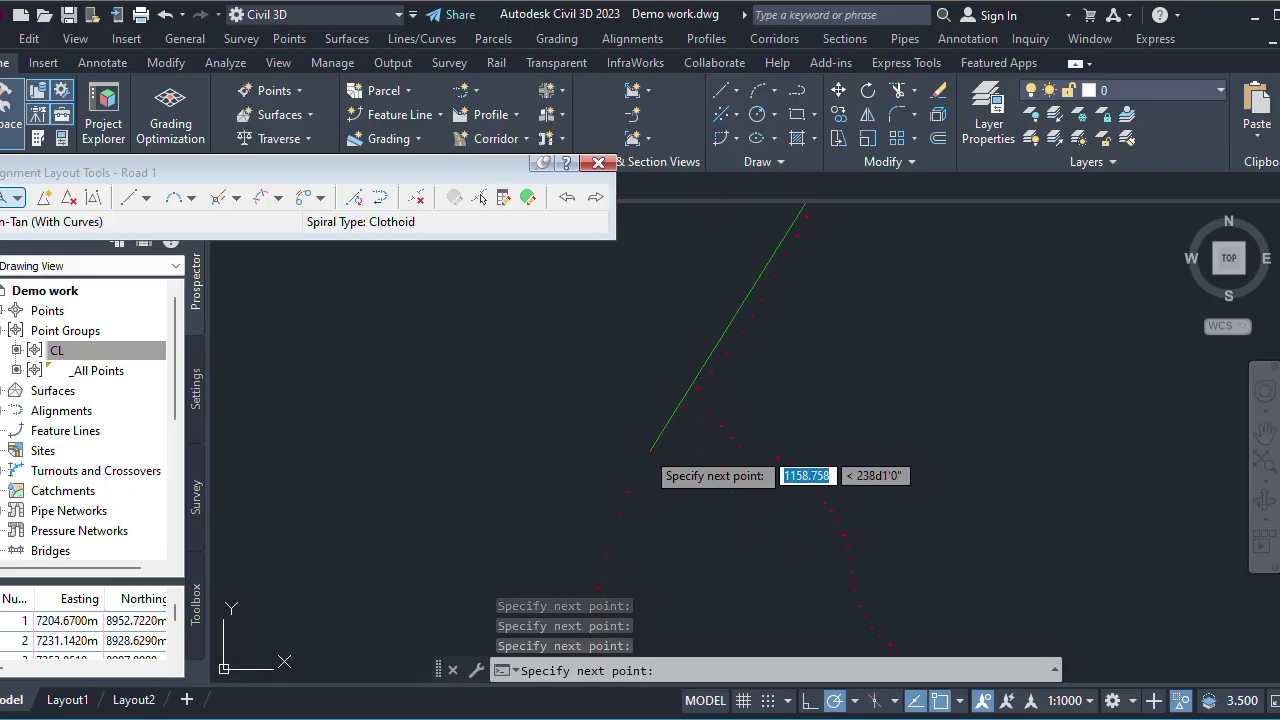
left_click(711, 372)
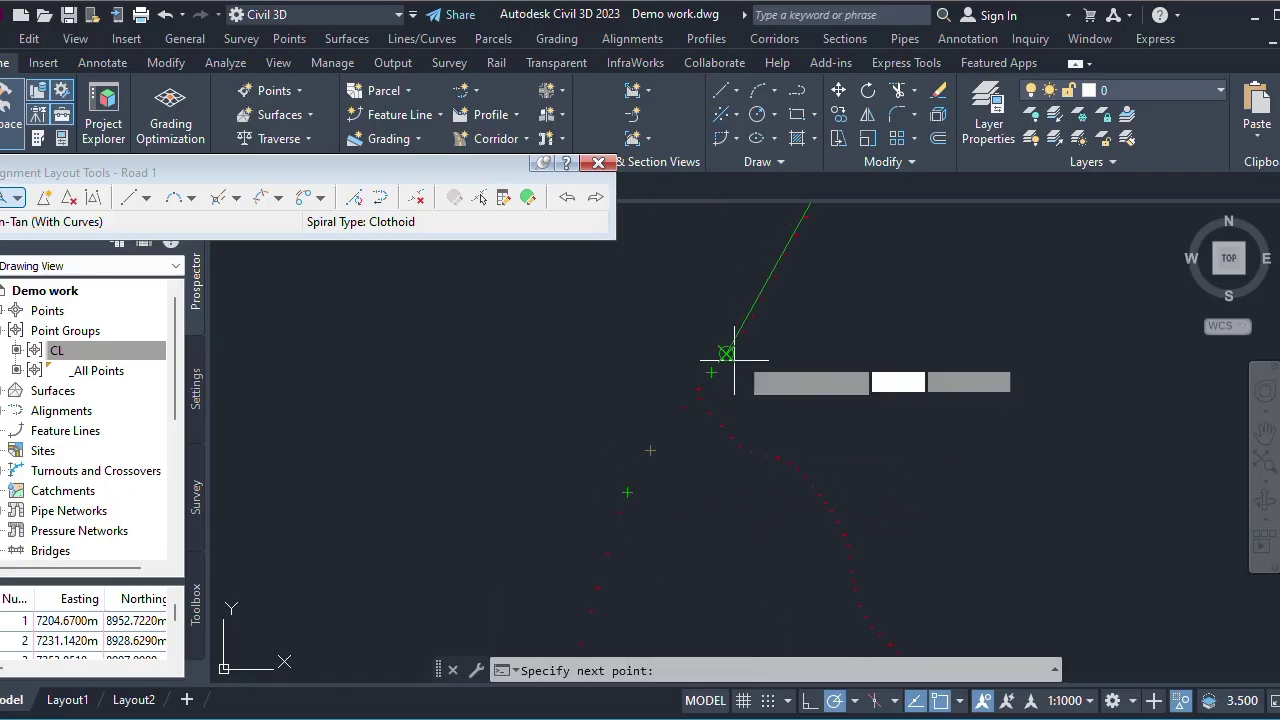
left_click(762, 299)
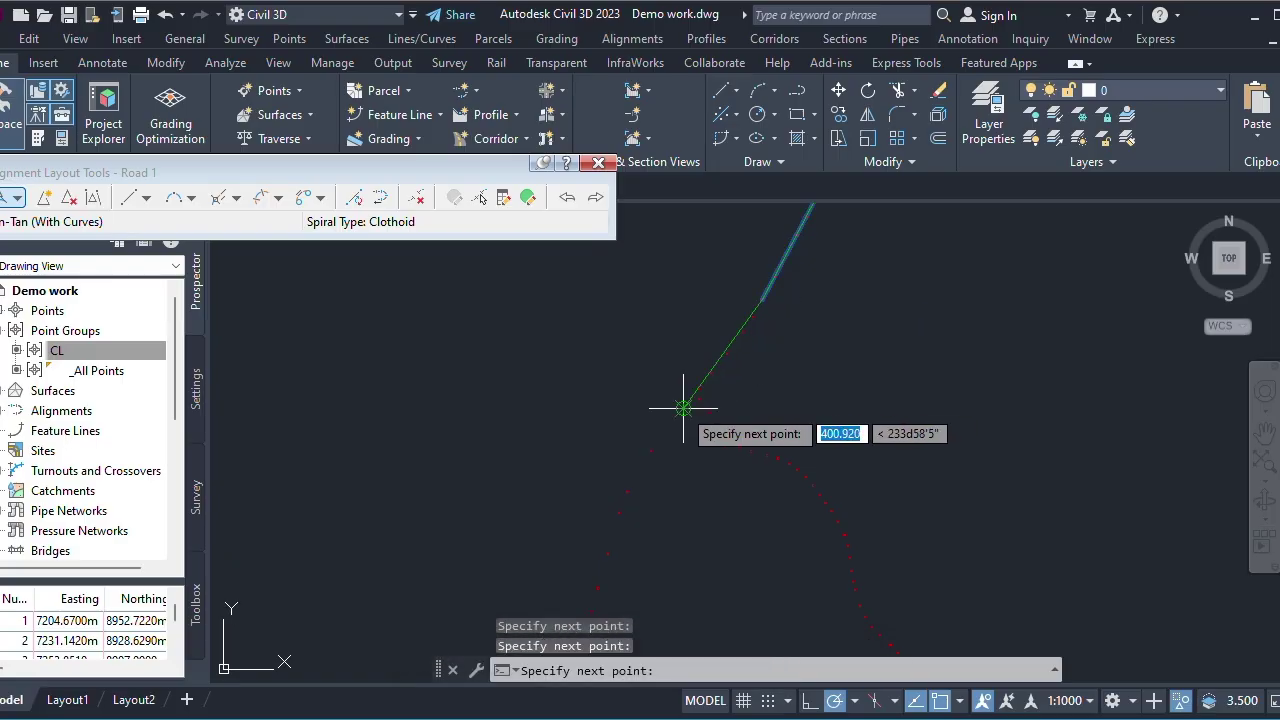
left_click(683, 408)
- Continue Road 1 along the western branch past the fork with two tangents snapped to centreline points, the second about 1037 m long
scroll(636, 365, "down", 4)
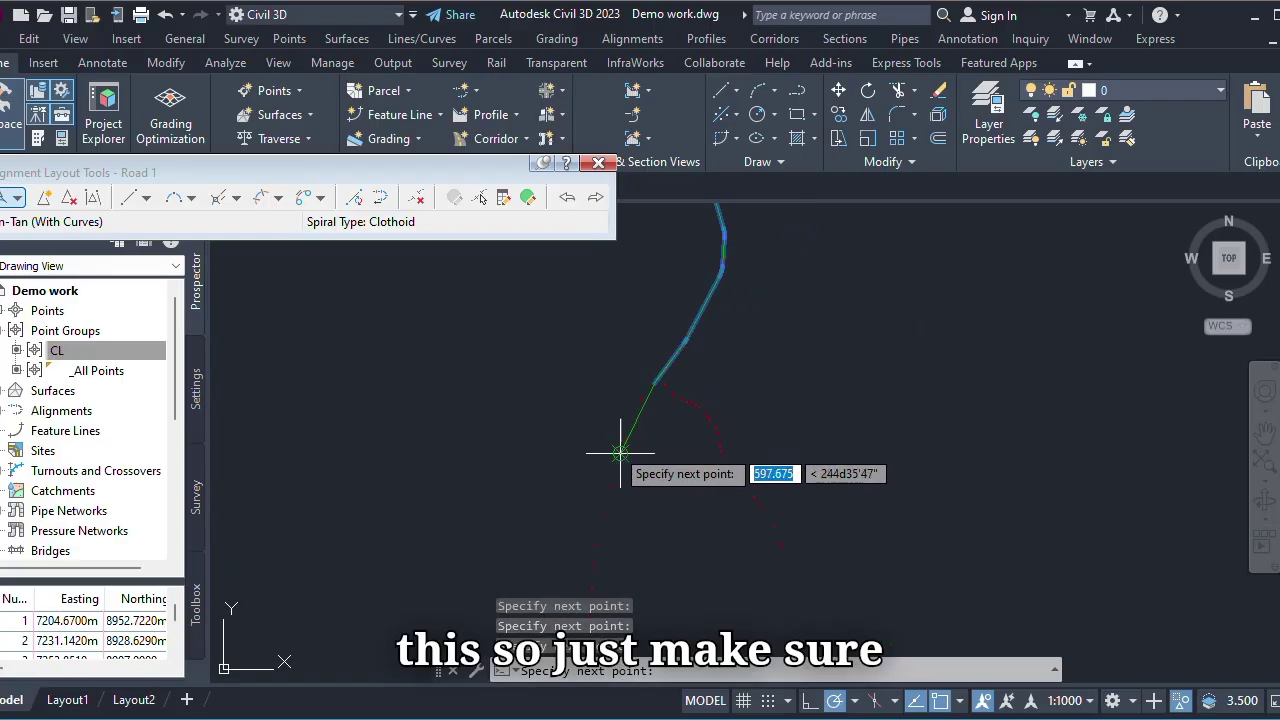
scroll(631, 434, "up", 3)
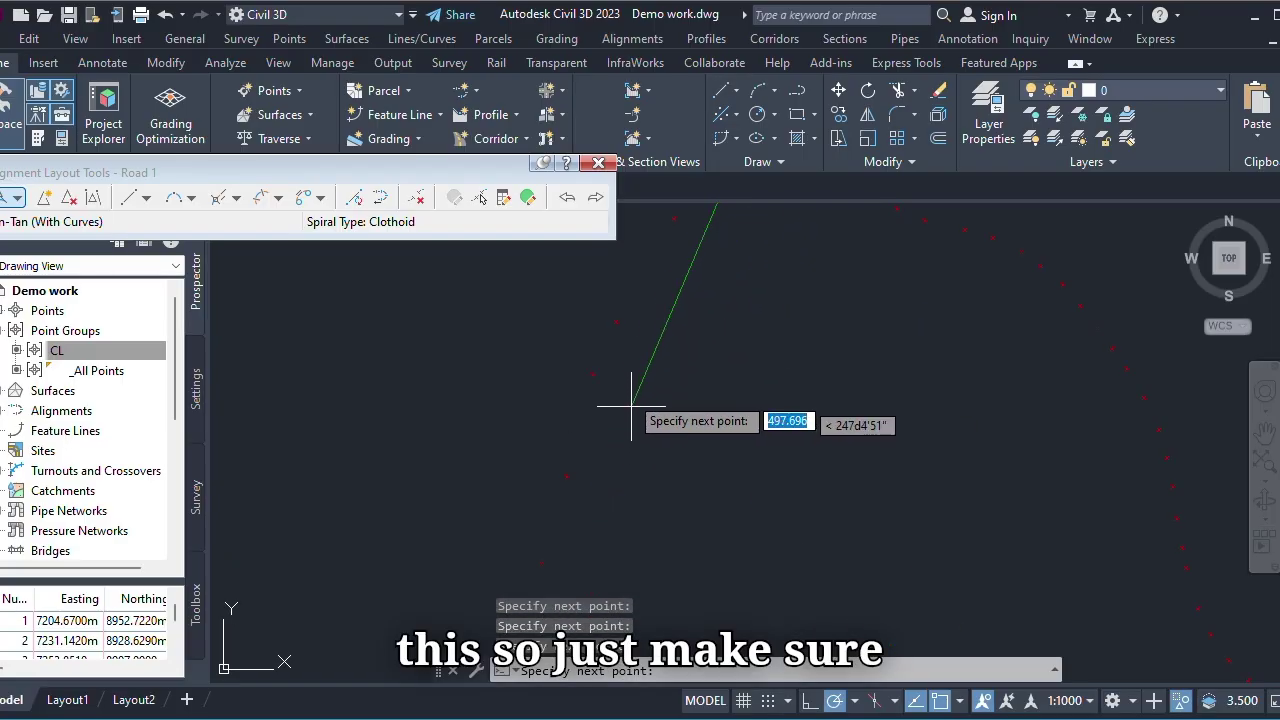
left_click(614, 323)
scroll(640, 300, "down", 2)
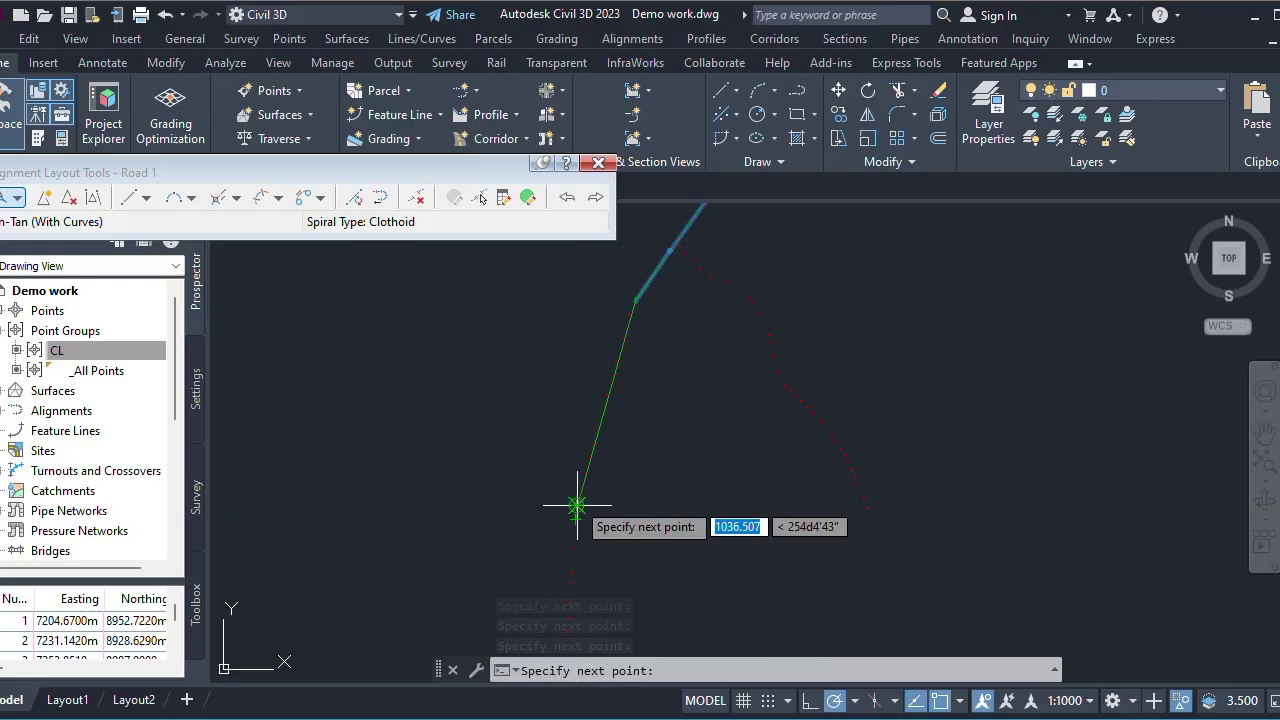
left_click(577, 505)
scroll(602, 381, "down", 6)
scroll(577, 456, "up", 6)
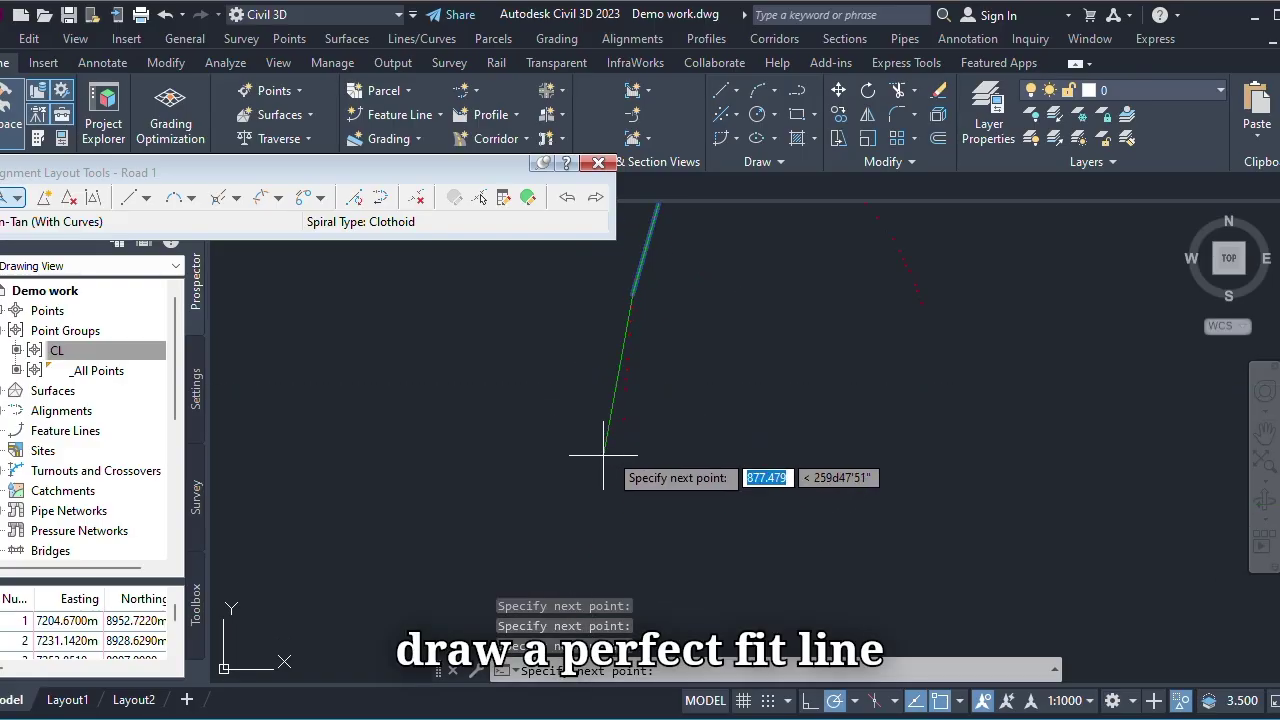
- Place the last tangent point of the Road 1 alignment at the southern end of the centreline survey points and finish the layout
scroll(608, 440, "up", 3)
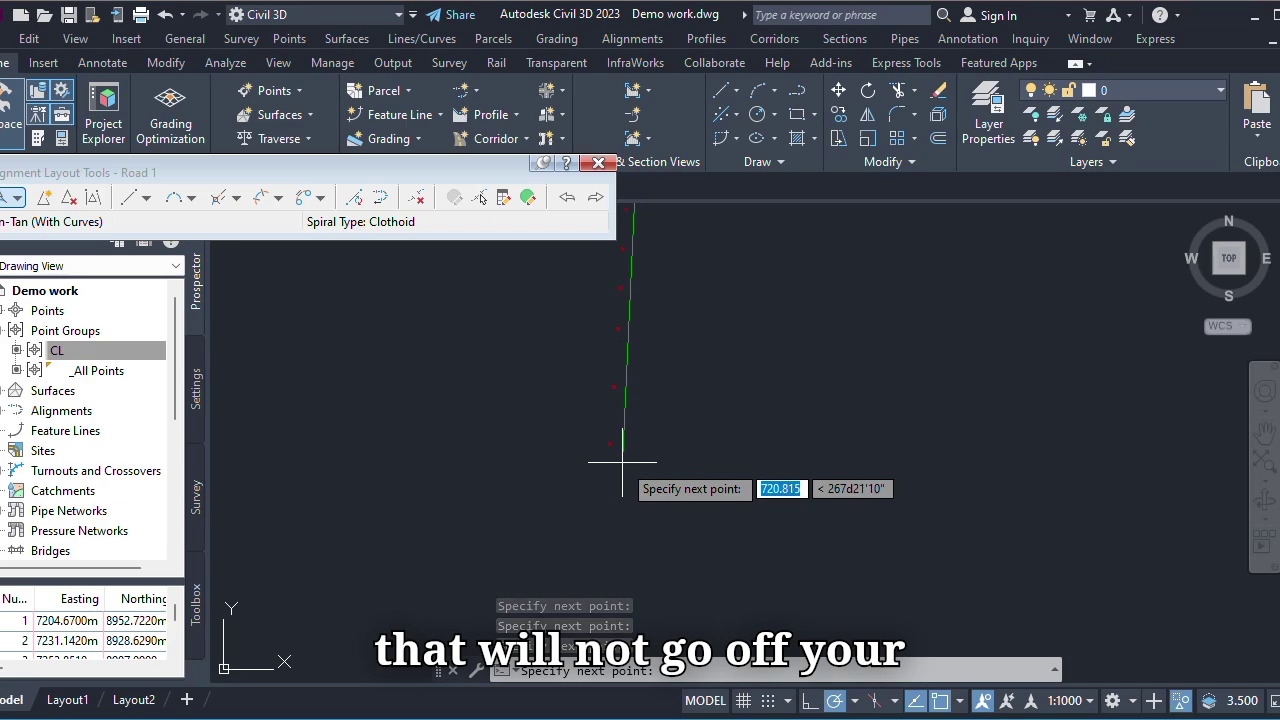
left_click(620, 461)
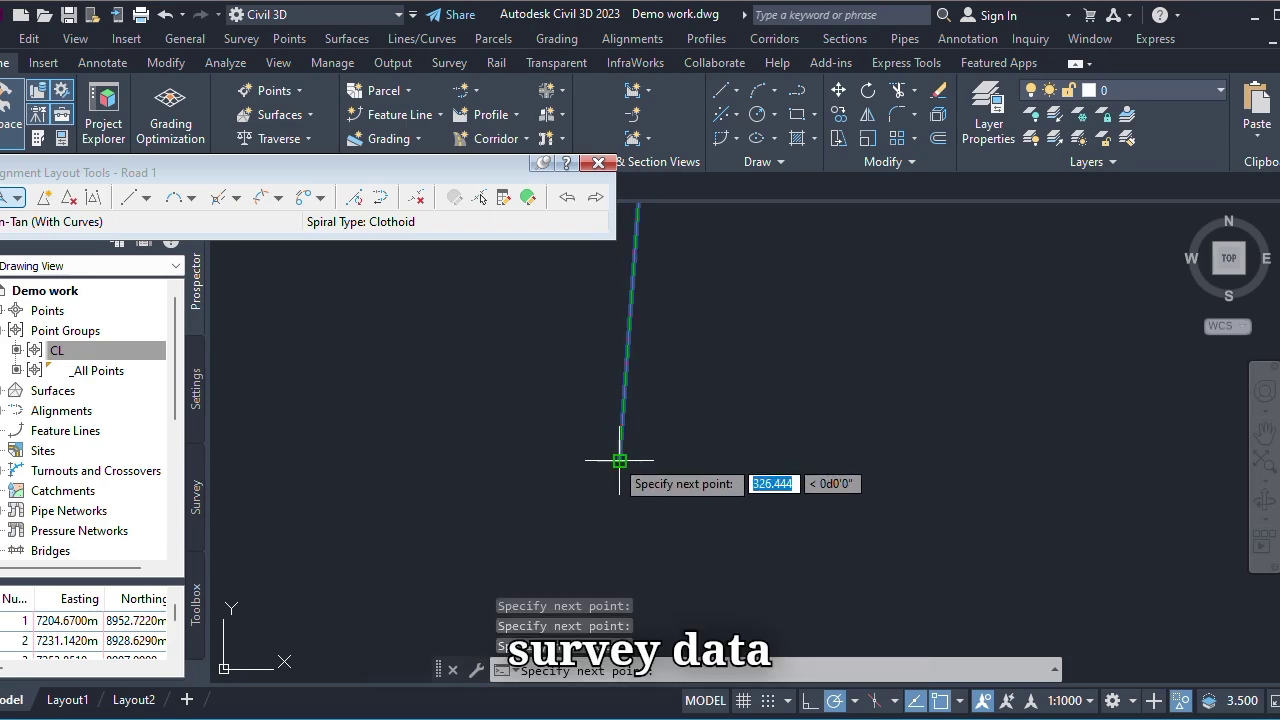
right_click(685, 425)
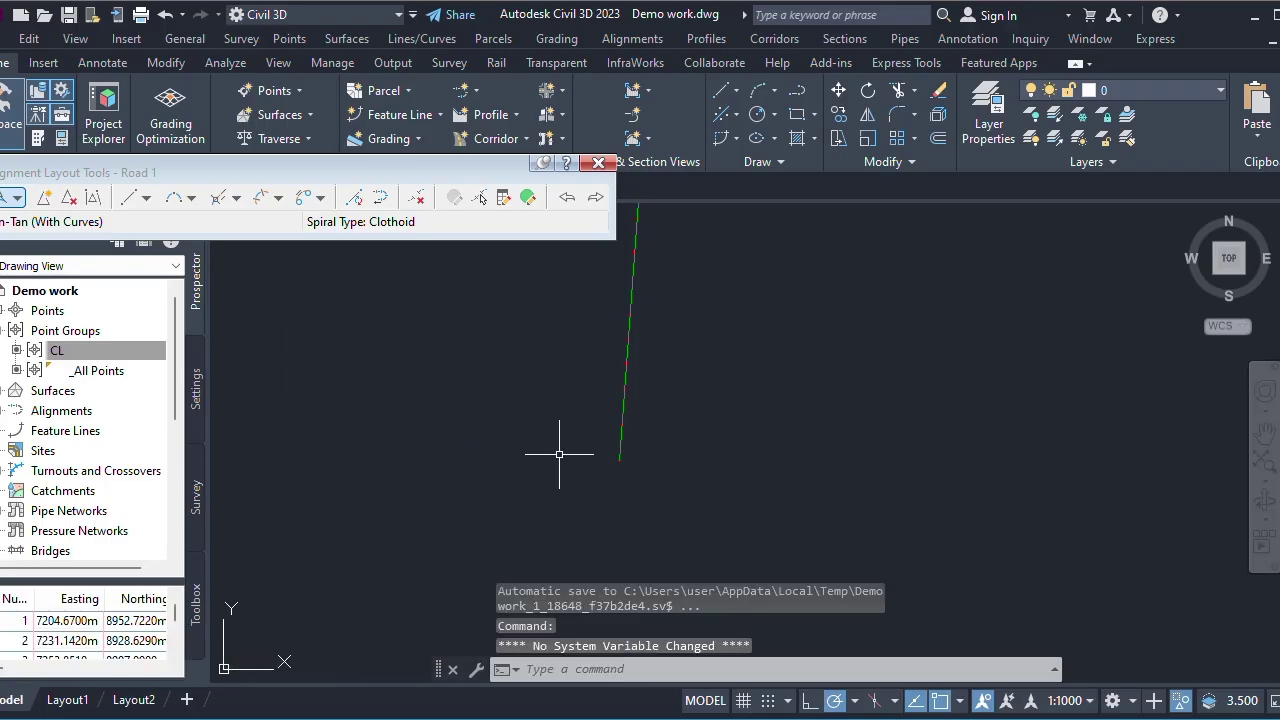
- Check the curves along the Road 1 alignment, close its Alignment Layout Tools and clear the selection
scroll(622, 452, "down", 2)
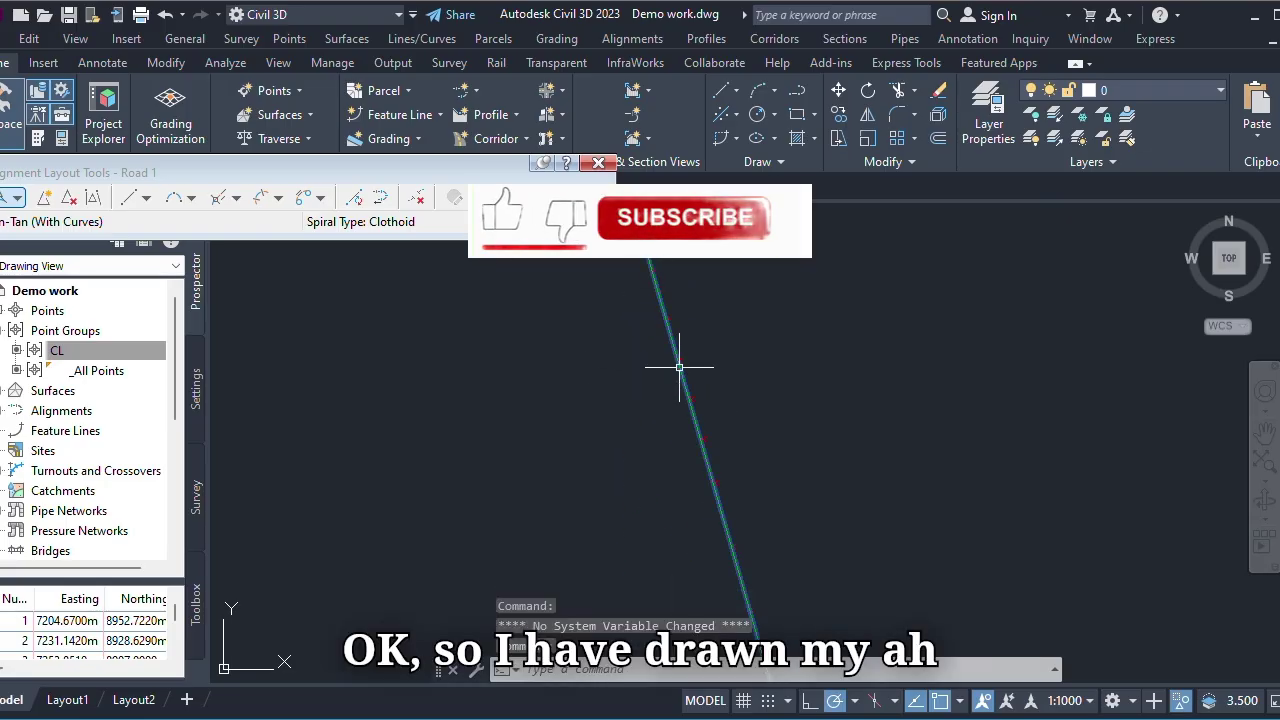
left_click(679, 367)
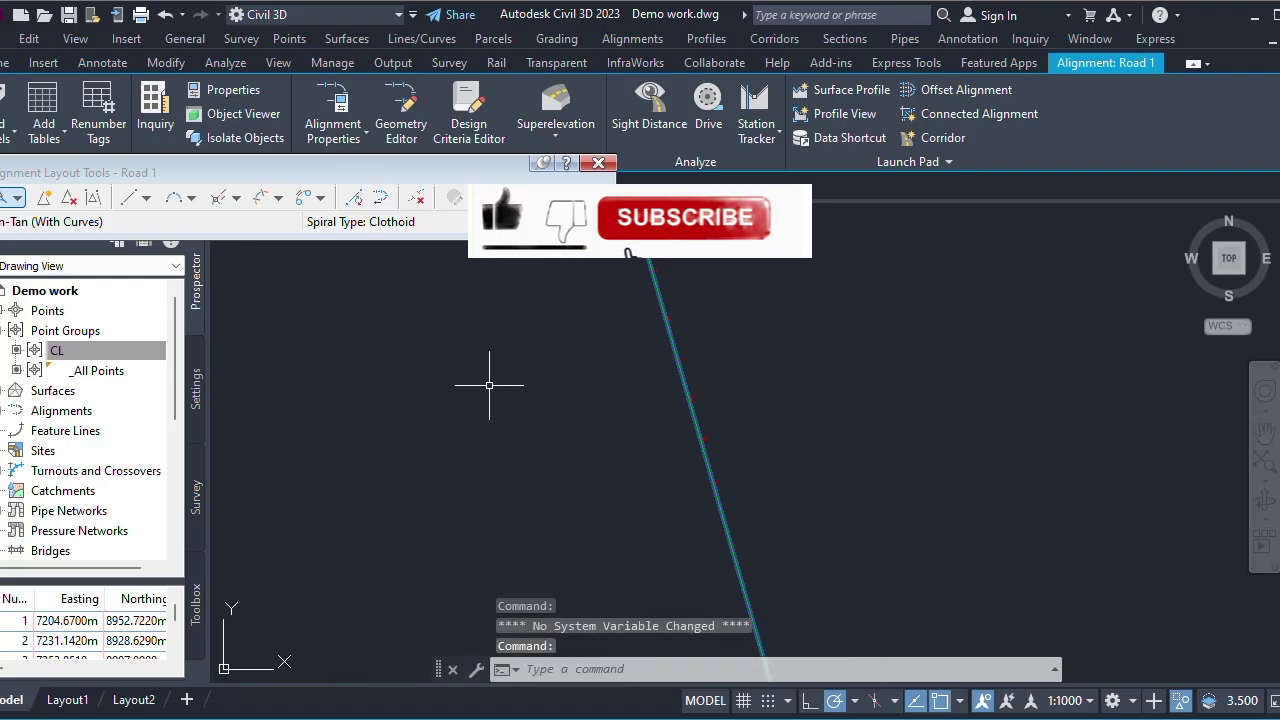
scroll(650, 355, "down", 5)
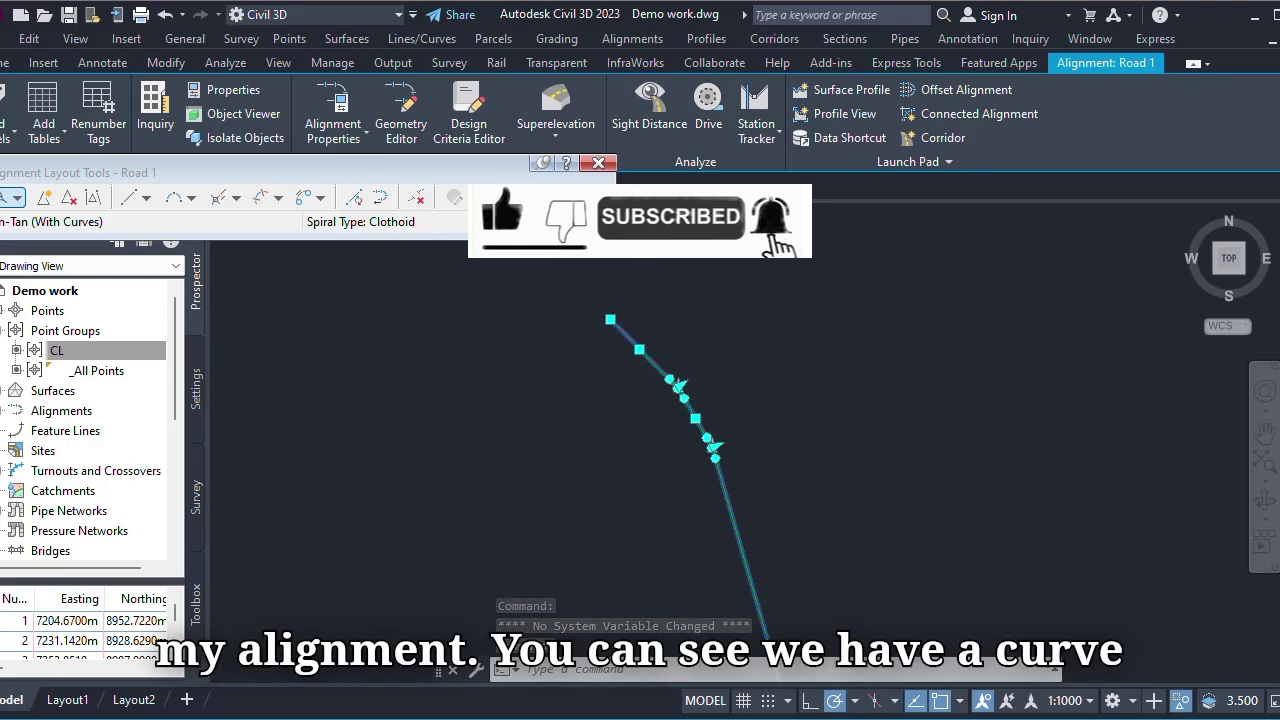
scroll(751, 443, "up", 6)
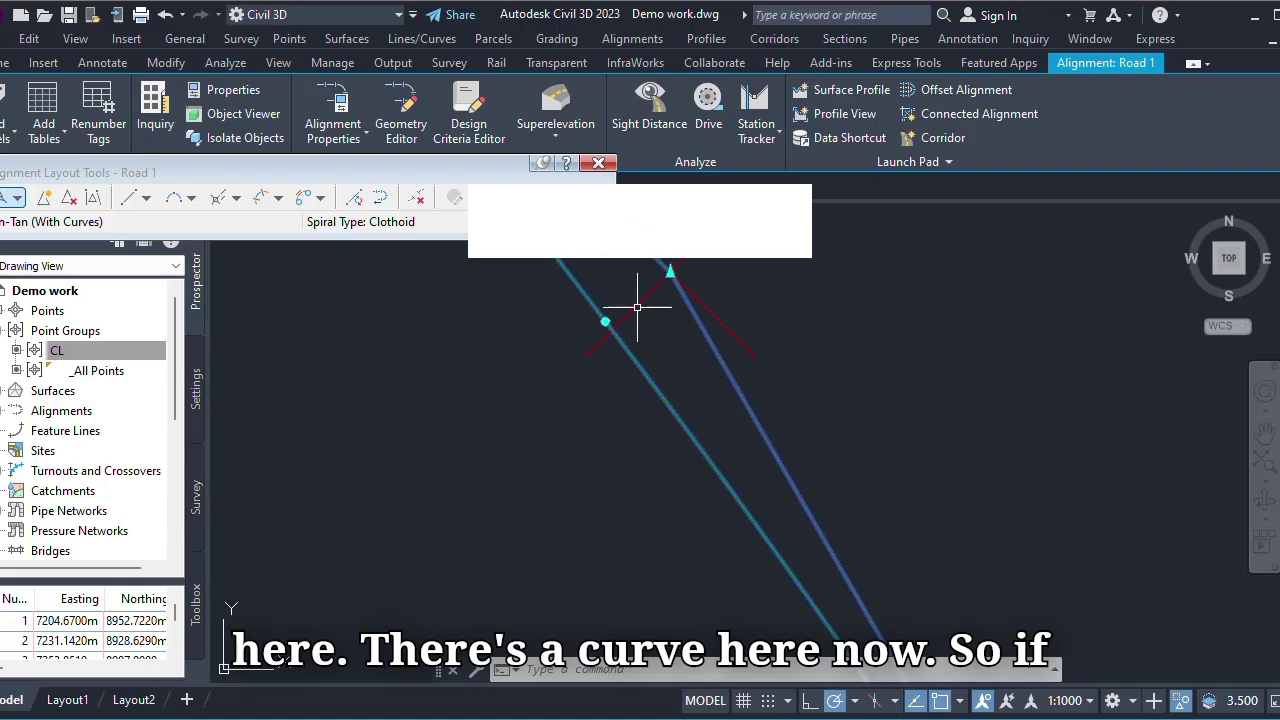
scroll(637, 307, "down", 4)
scroll(663, 449, "up", 4)
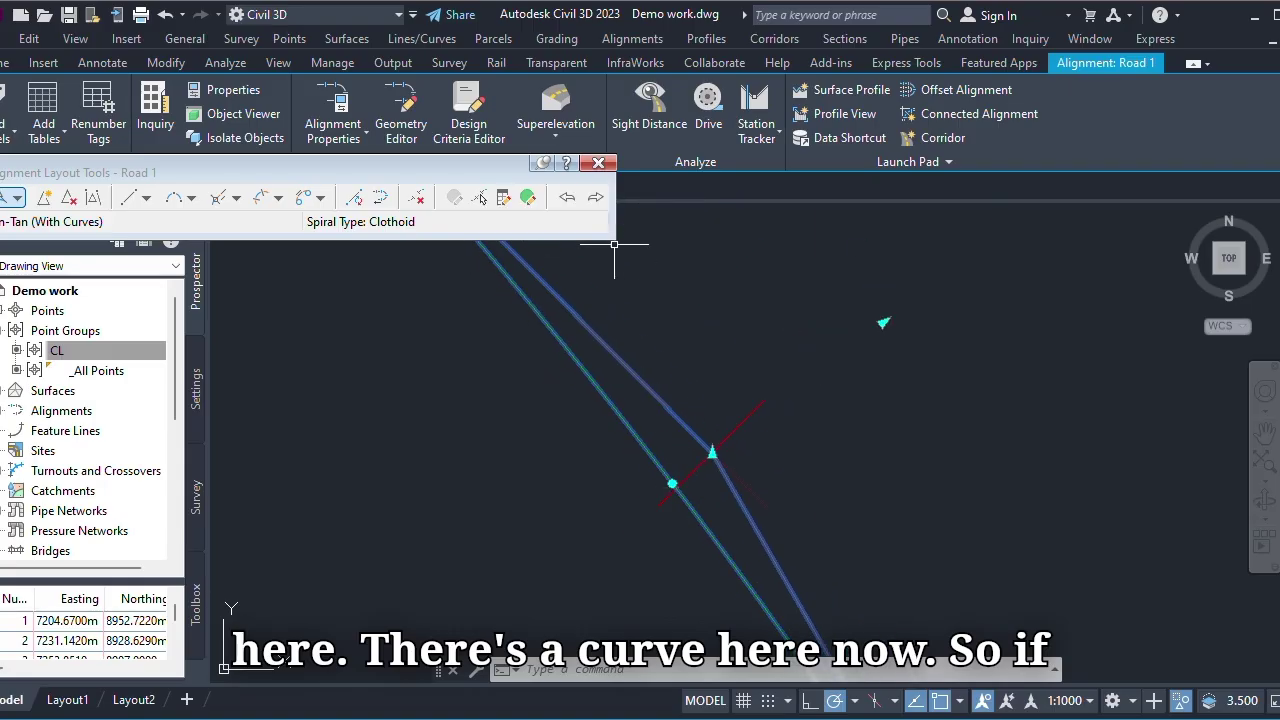
left_click(599, 164)
key("Escape")
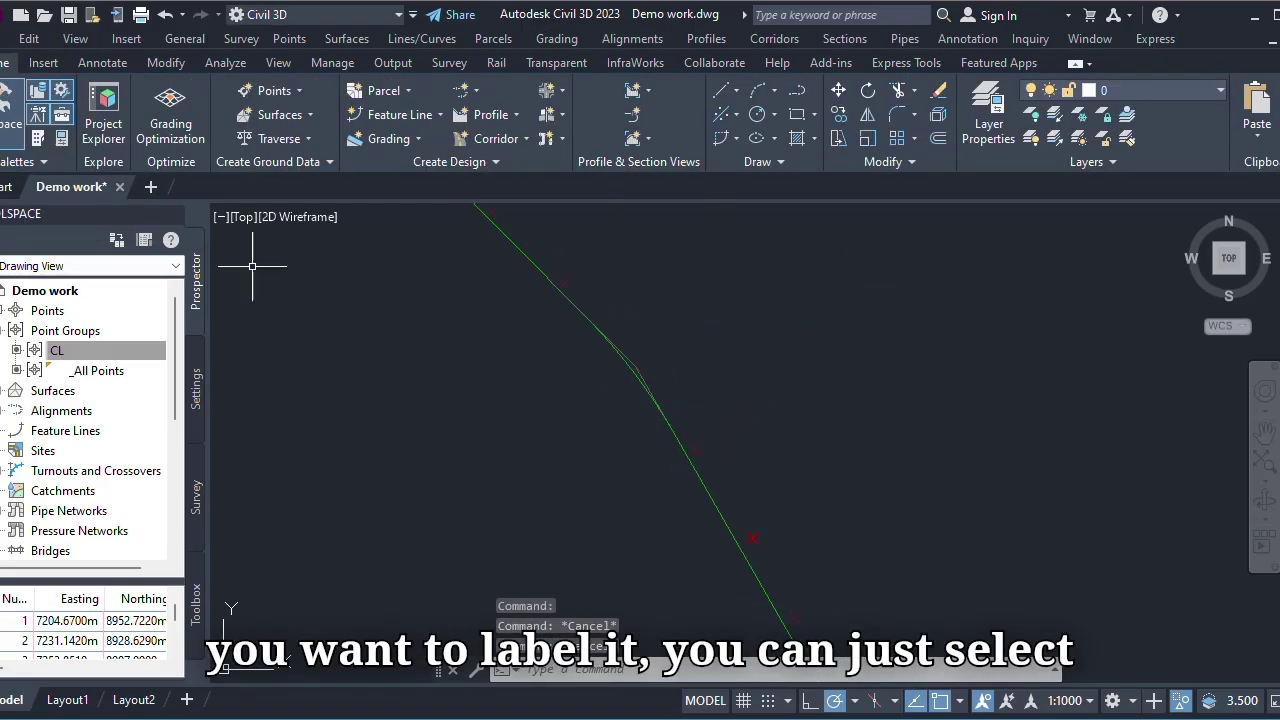
- Open Add Labels for the Road 1 alignment with feature Alignment and label type Station Offset - Fixed Point
scroll(624, 362, "up", 2)
left_click(649, 369)
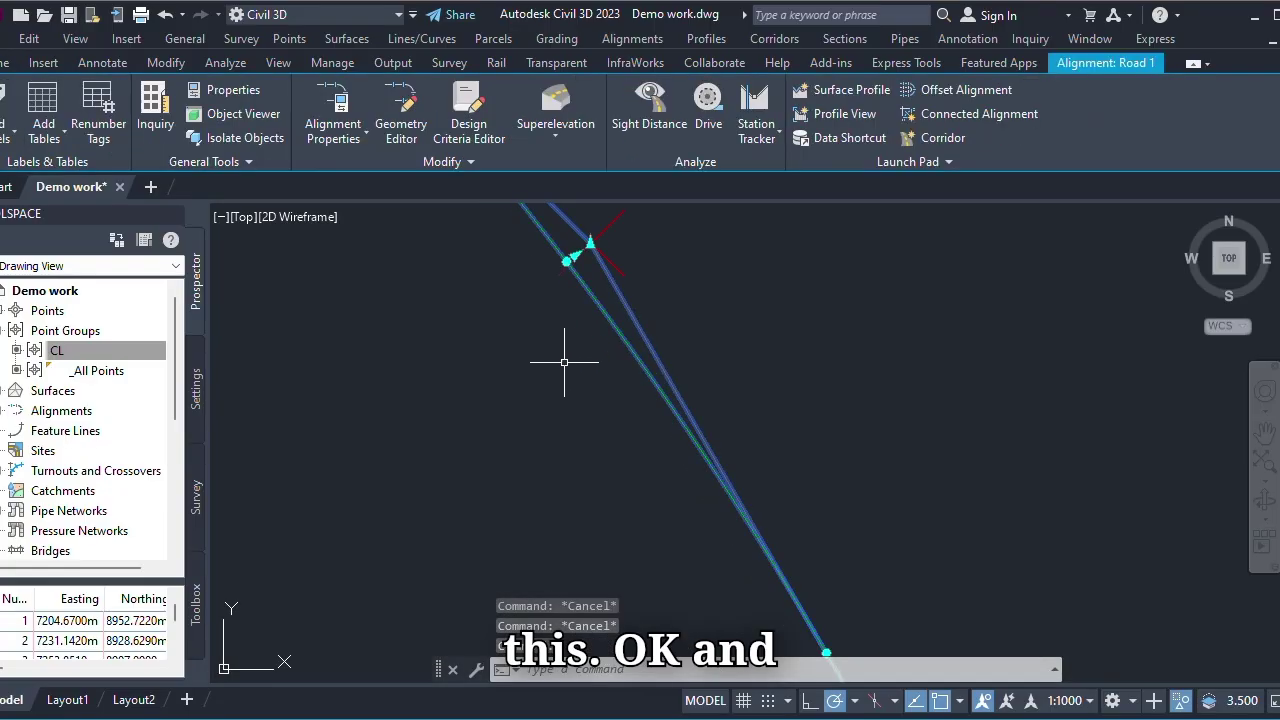
left_click(4, 112)
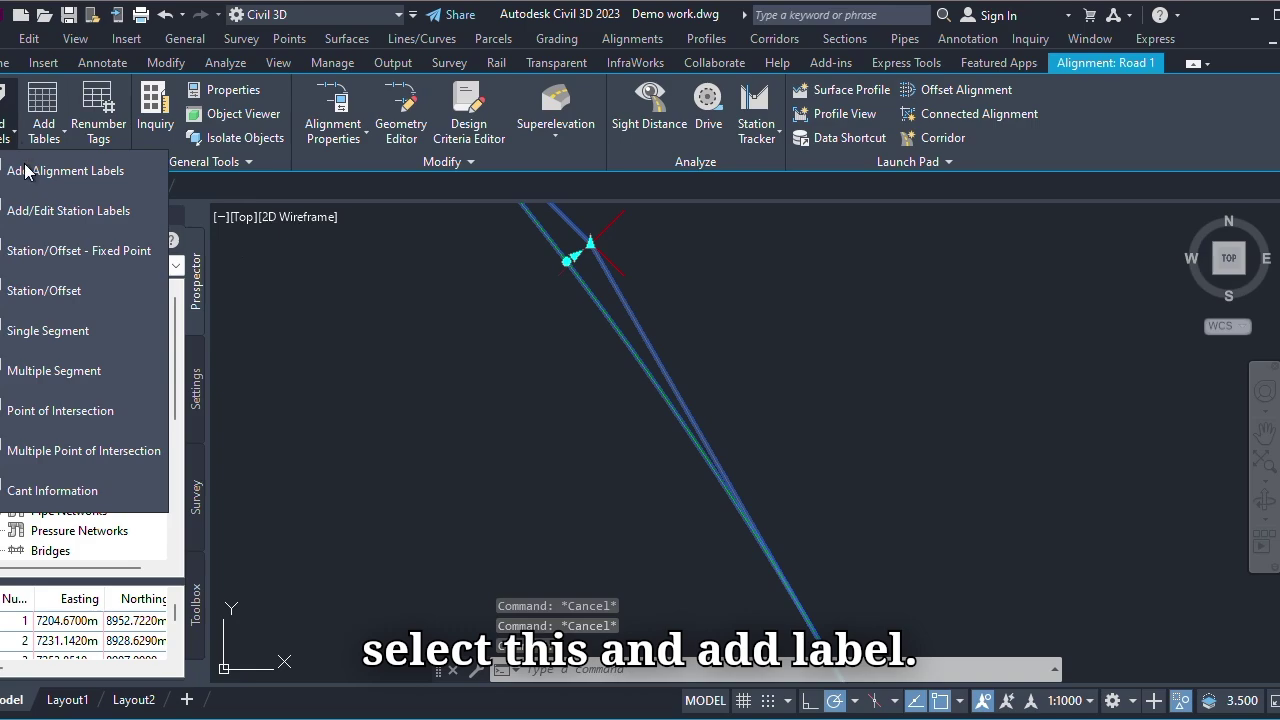
left_click(75, 174)
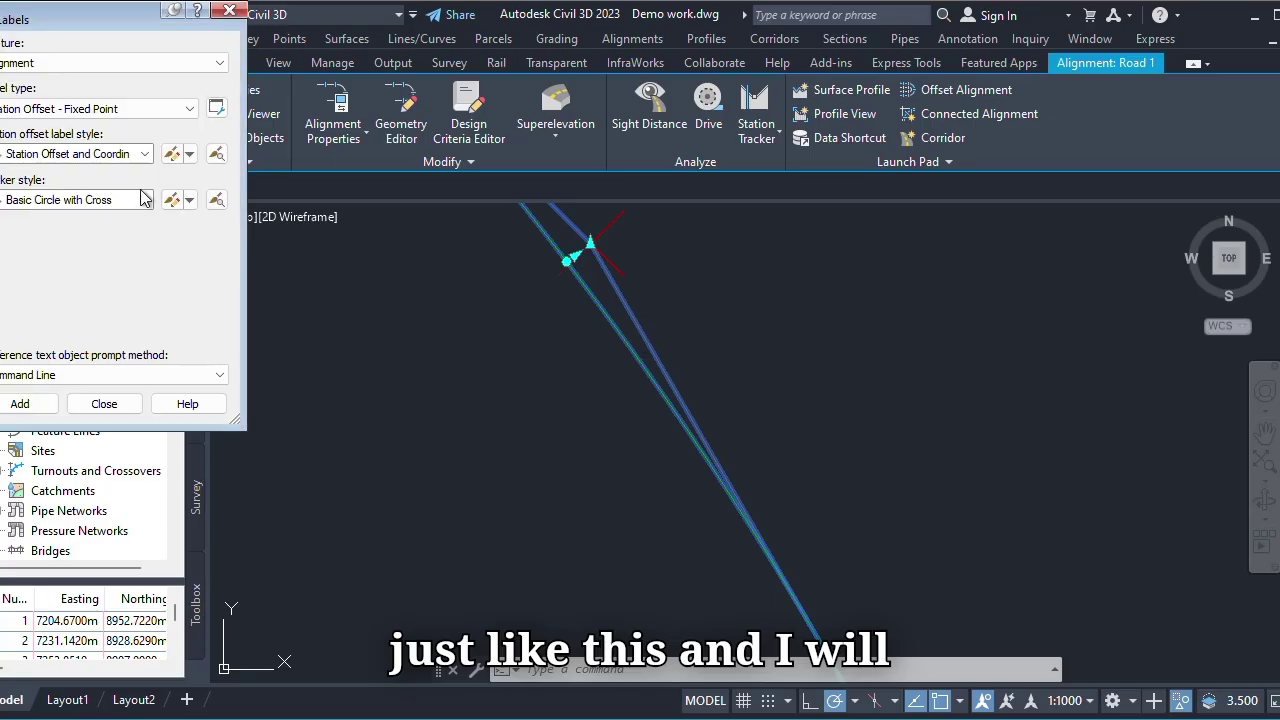
left_click(176, 64)
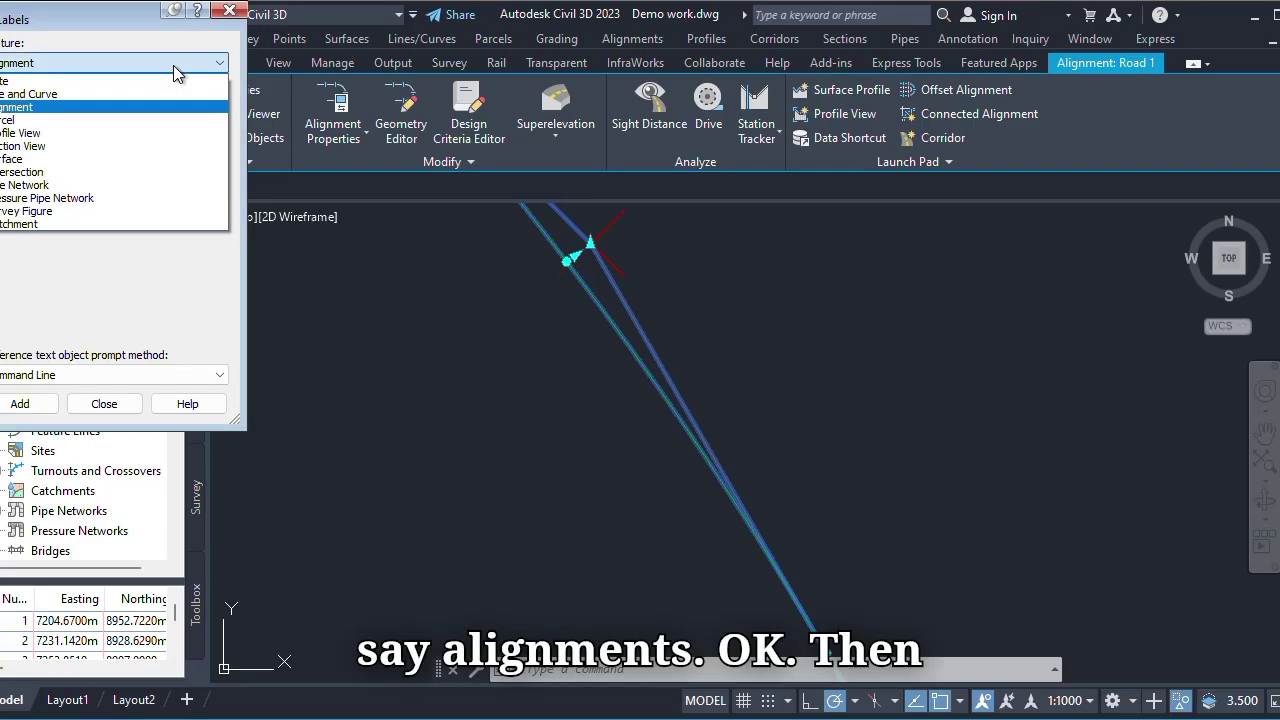
left_click(176, 70)
left_click(164, 110)
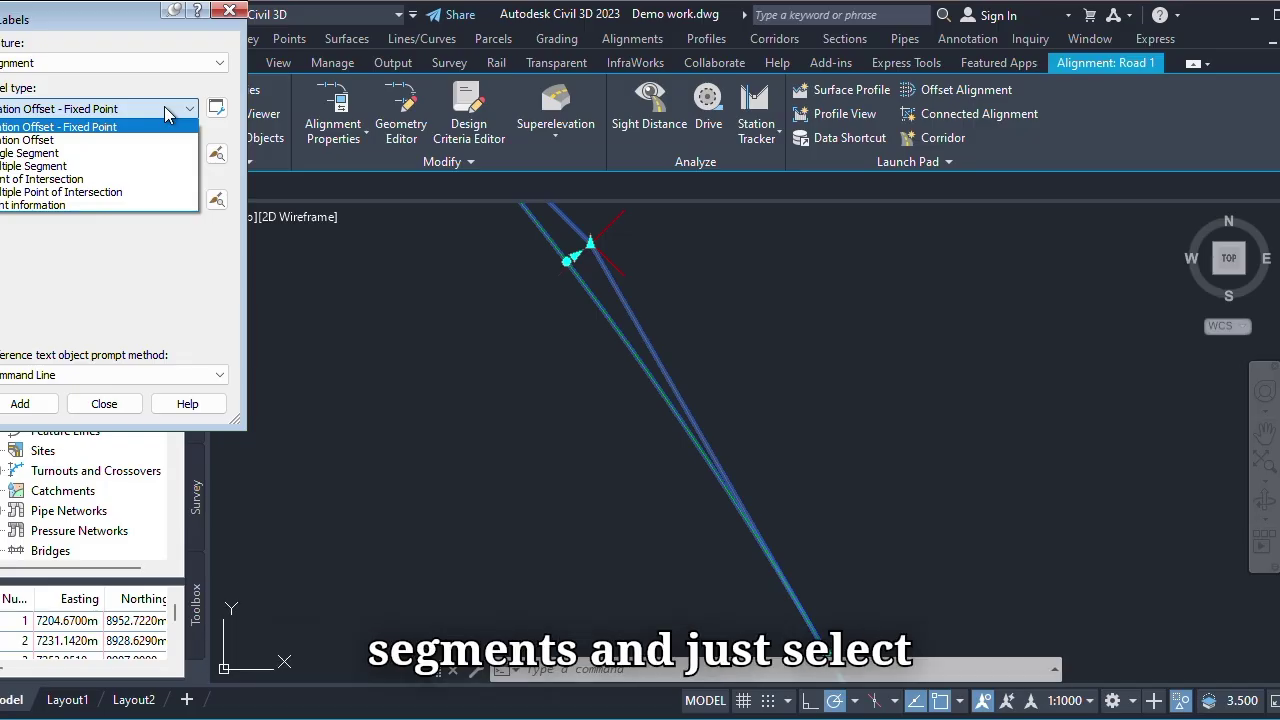
left_click(70, 129)
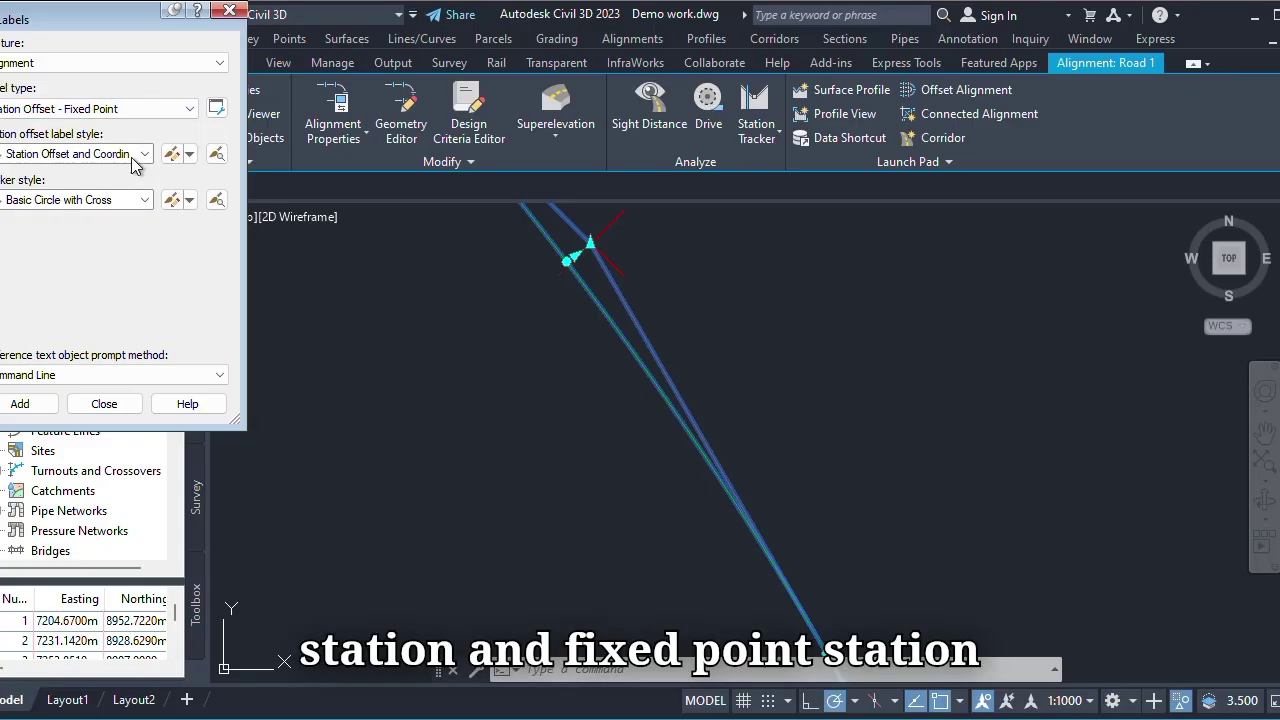
- Add a station offset fixed point label at the point of intersection of Road 1's northern curve
left_click(41, 408)
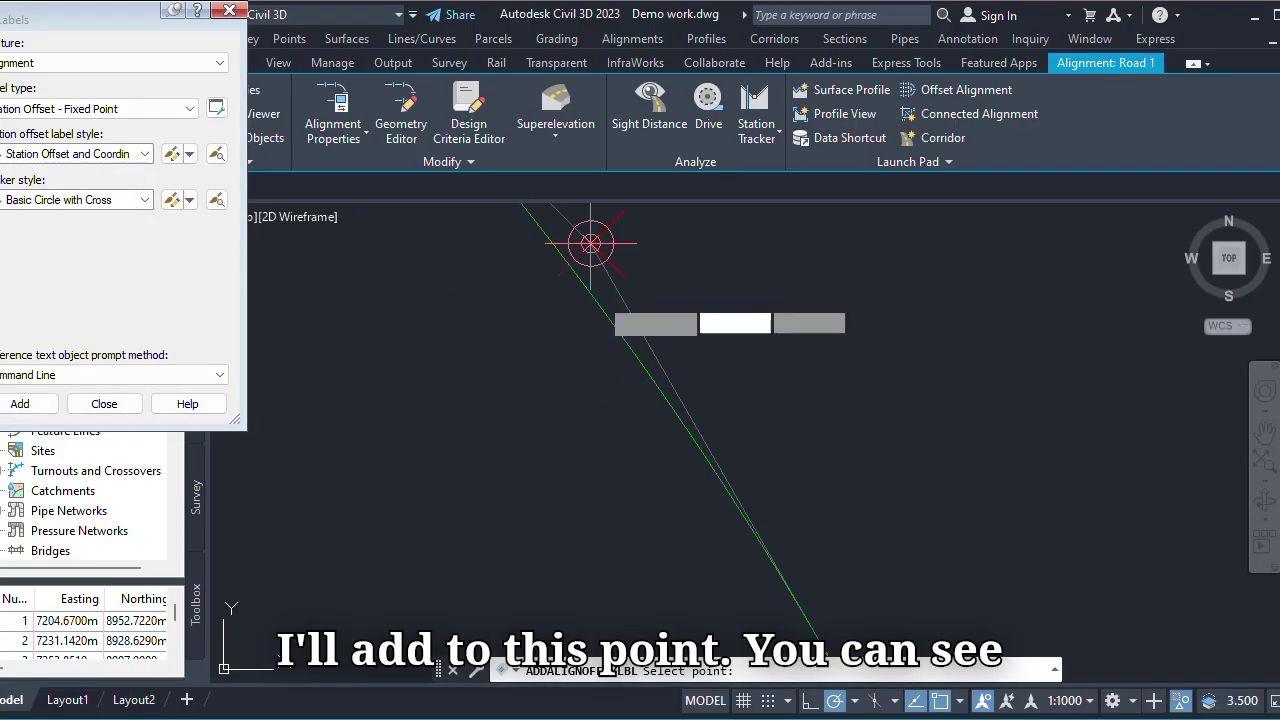
left_click(602, 345)
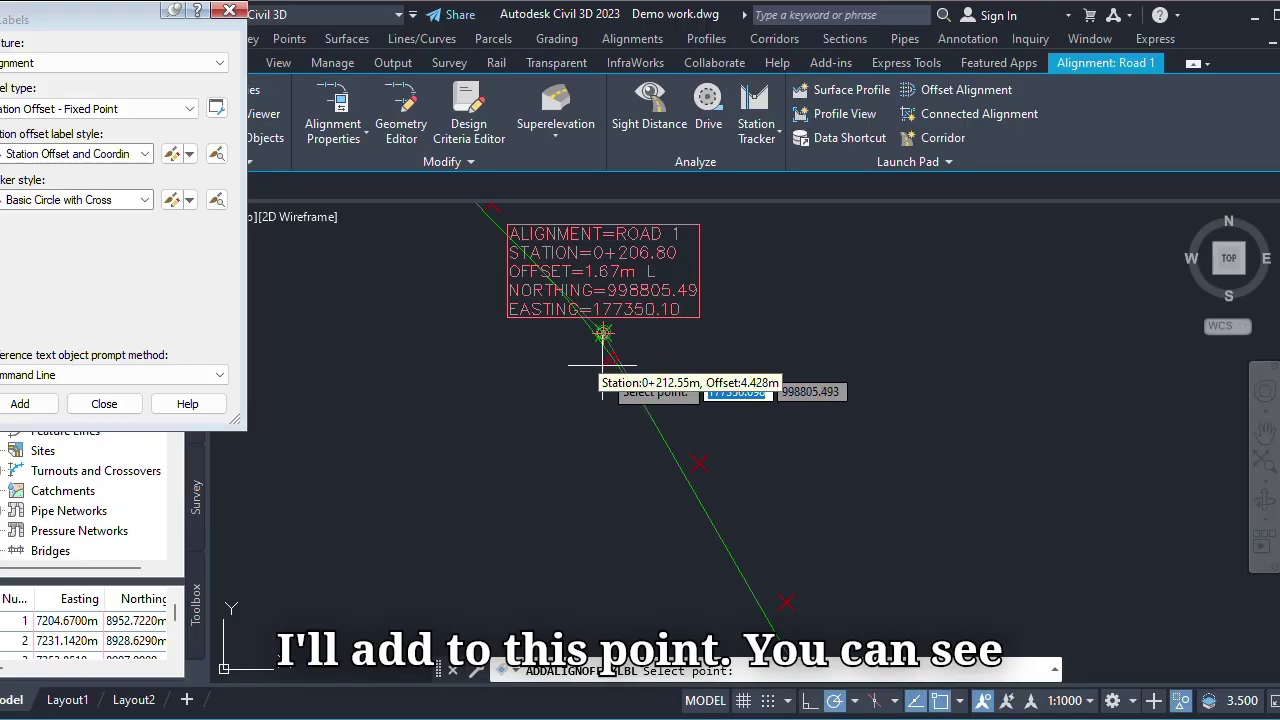
key("Escape")
scroll(580, 255, "up", 4)
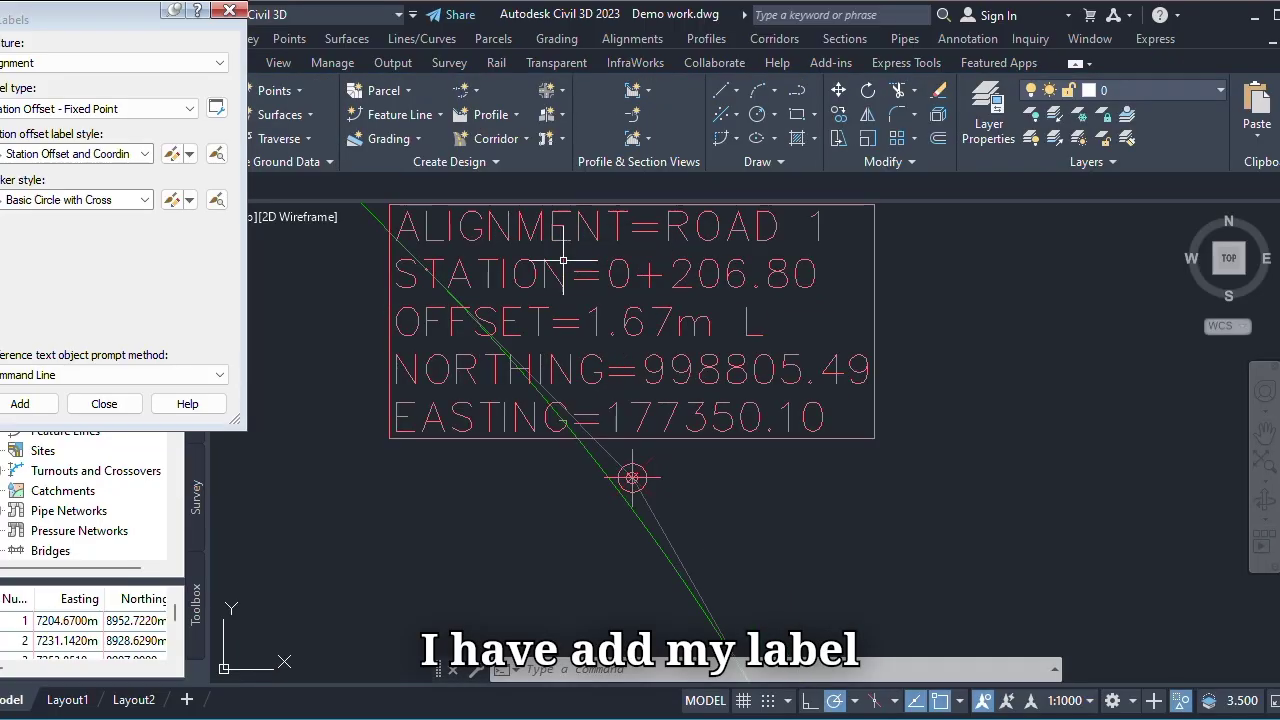
scroll(605, 451, "down", 5)
scroll(664, 356, "up", 6)
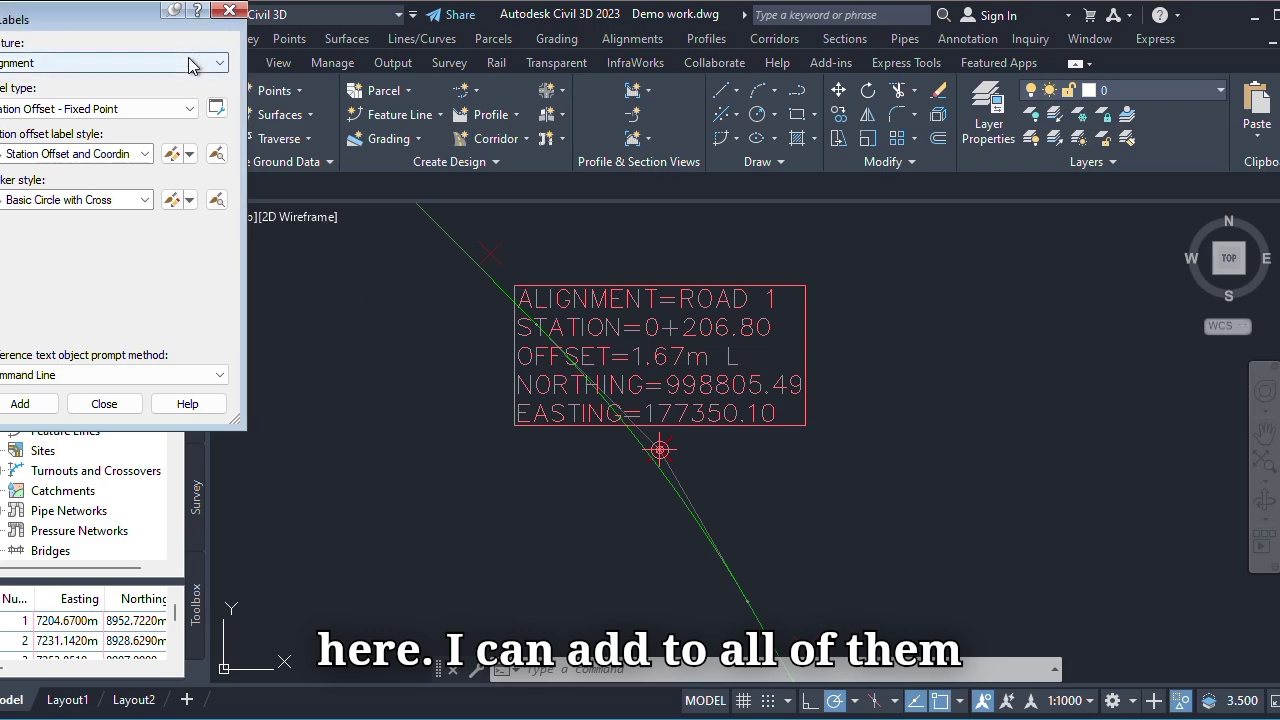
- Add Multiple Segment labels to the Road 1 alignment, with Bearing over Distance for its lines
left_click(190, 109)
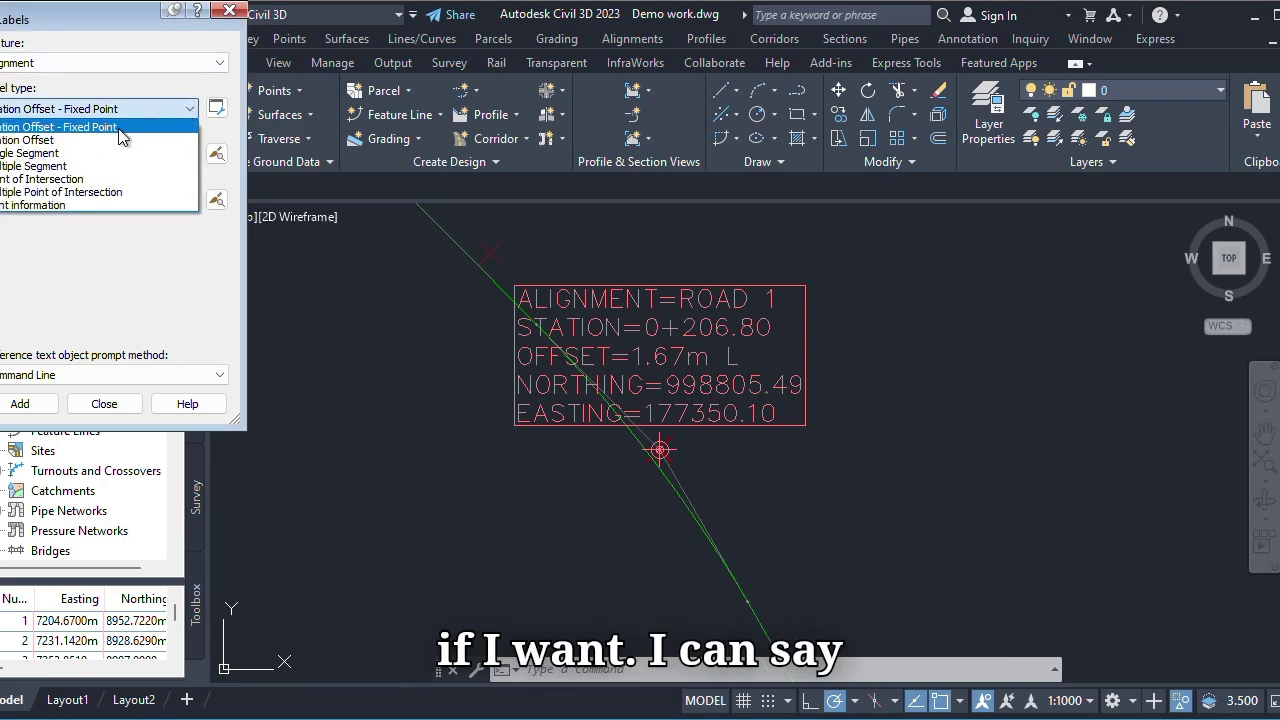
left_click(45, 166)
left_click(20, 404)
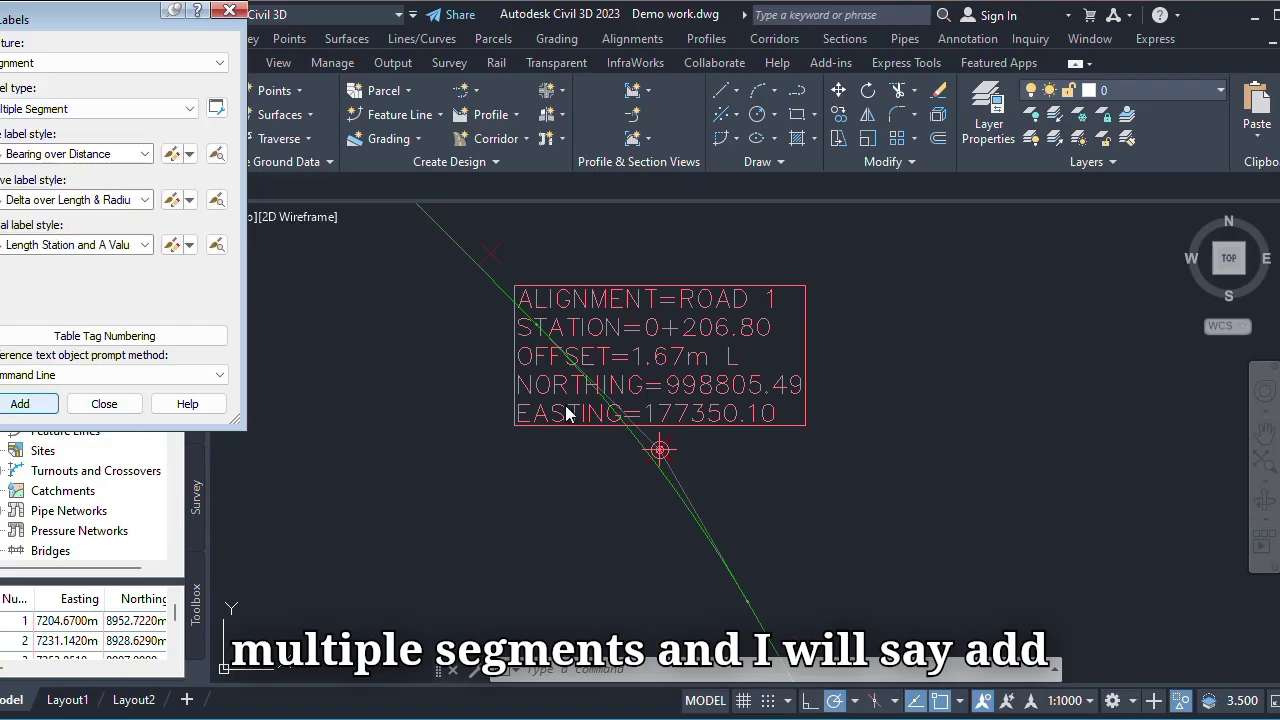
left_click(660, 450)
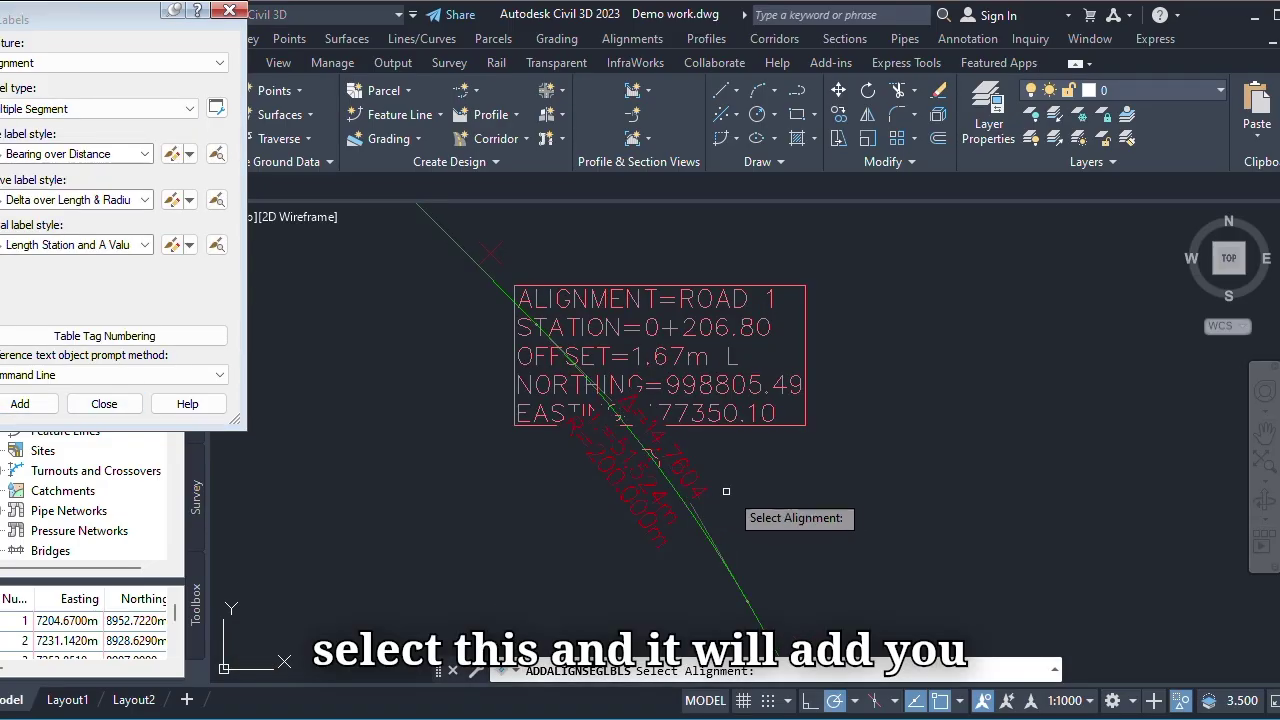
- Examine the bearing and distance labels on the straight segments of the Road 1 alignment
scroll(683, 494, "down", 3)
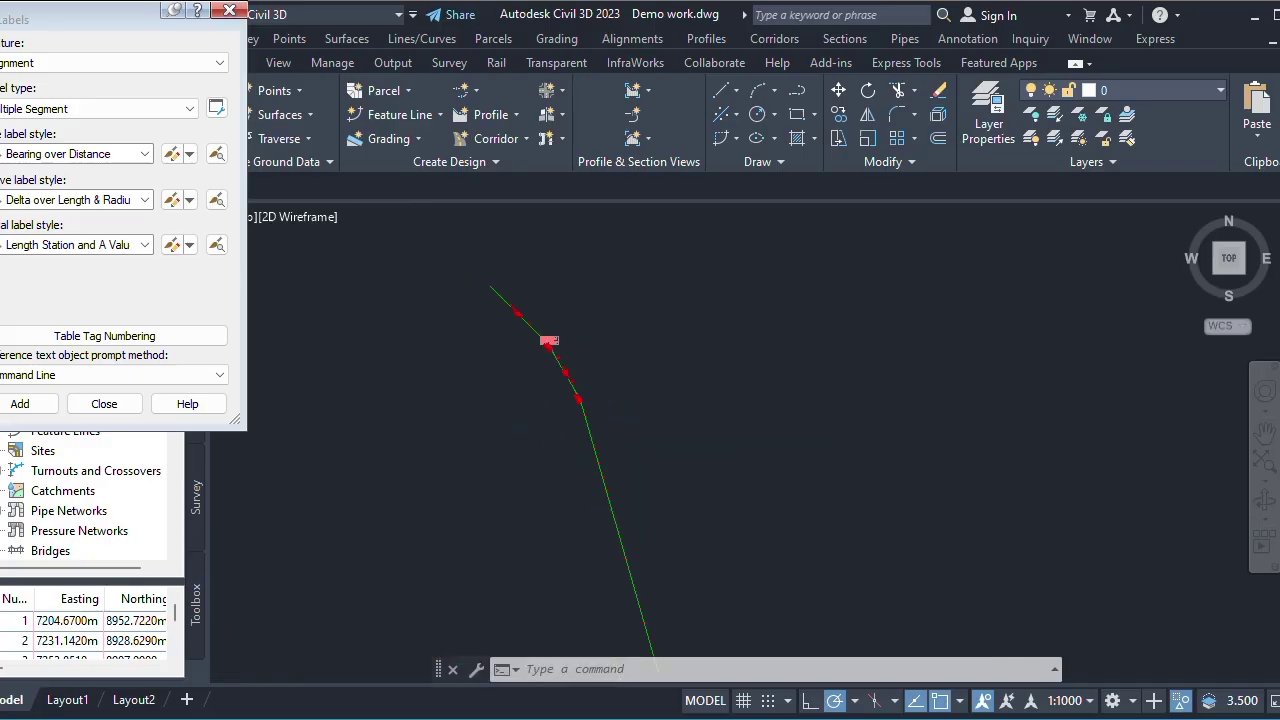
scroll(647, 513, "up", 2)
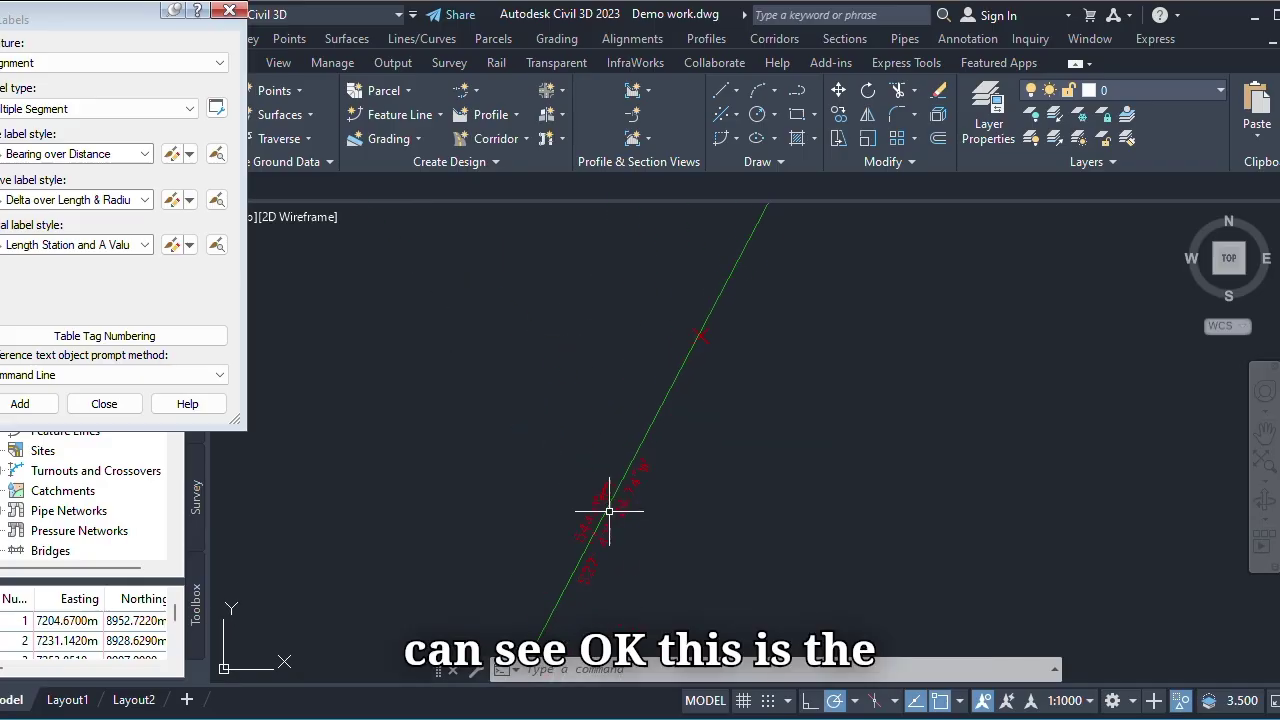
scroll(608, 509, "up", 2)
scroll(560, 530, "down", 2)
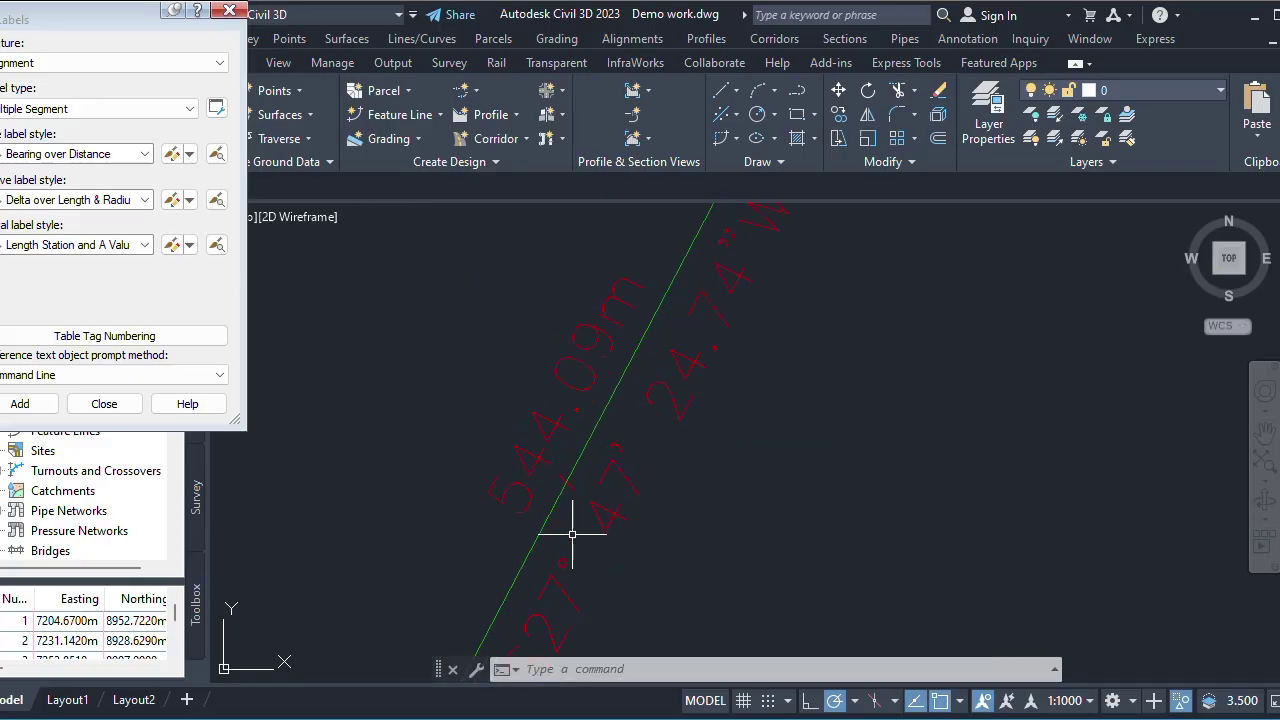
scroll(600, 440, "up", 3)
scroll(640, 430, "down", 3)
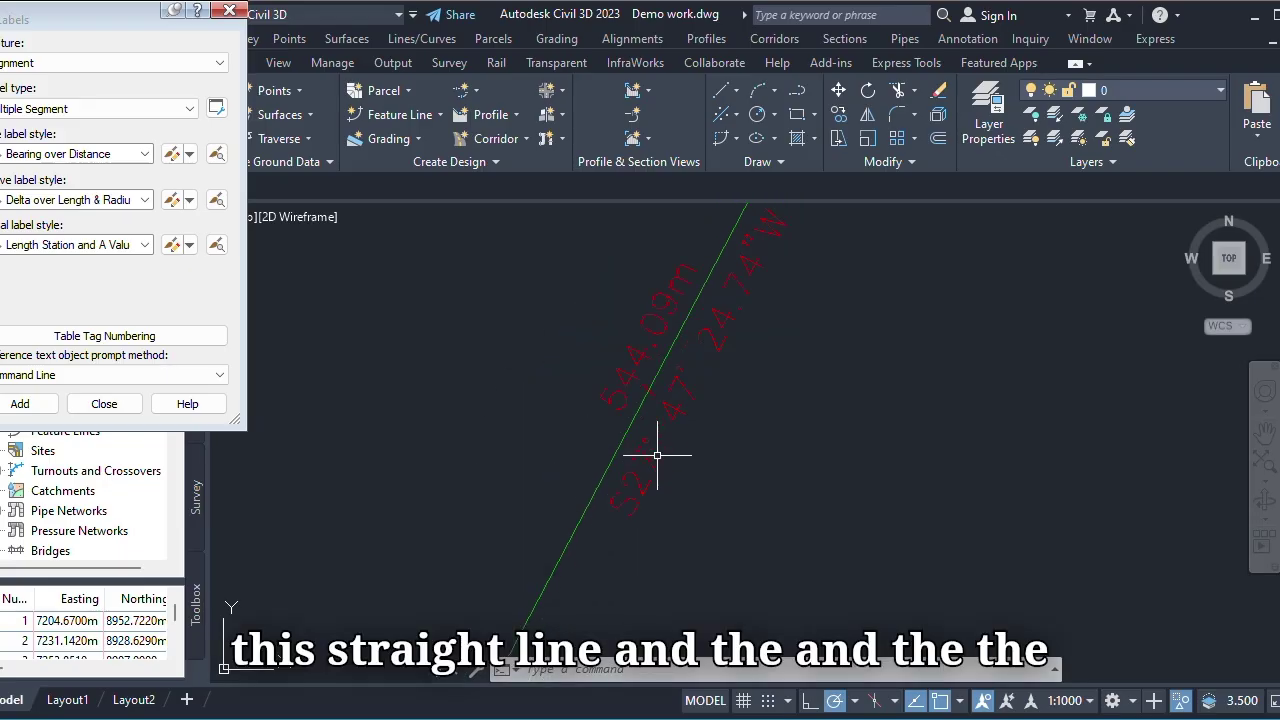
scroll(640, 460, "up", 1)
scroll(647, 520, "down", 1)
scroll(635, 535, "up", 1)
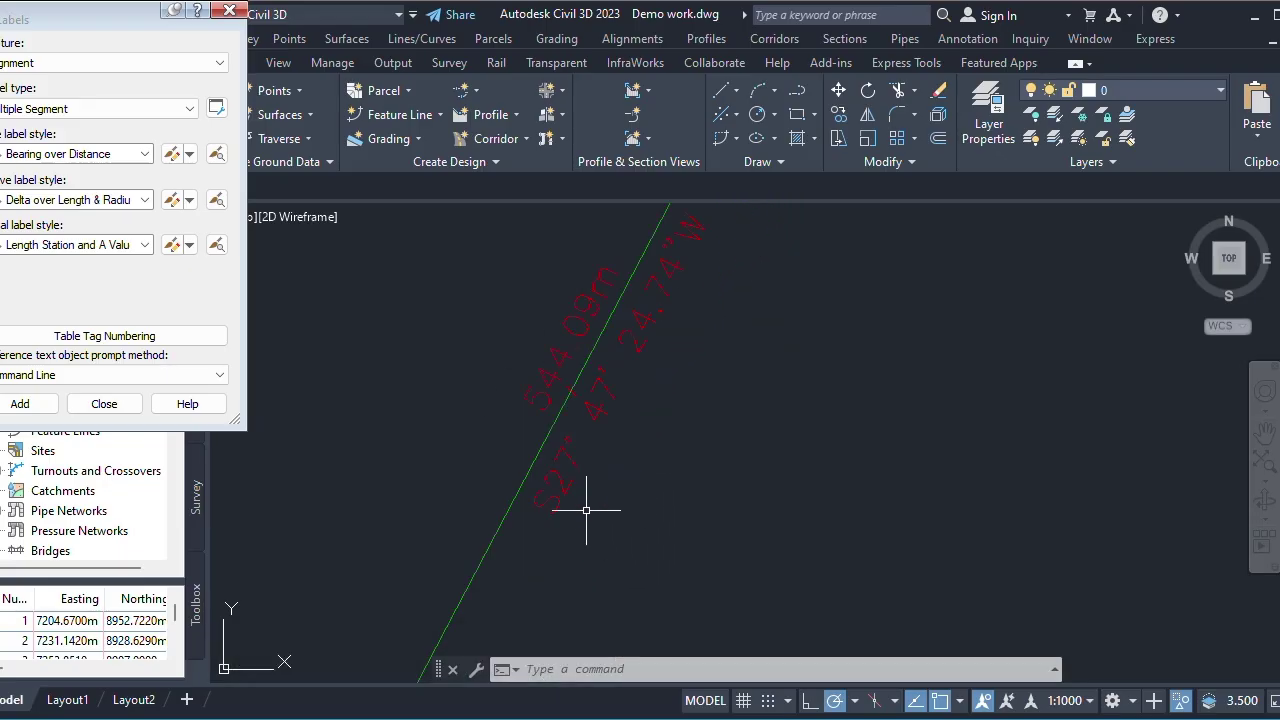
scroll(590, 500, "up", 3)
scroll(602, 416, "down", 3)
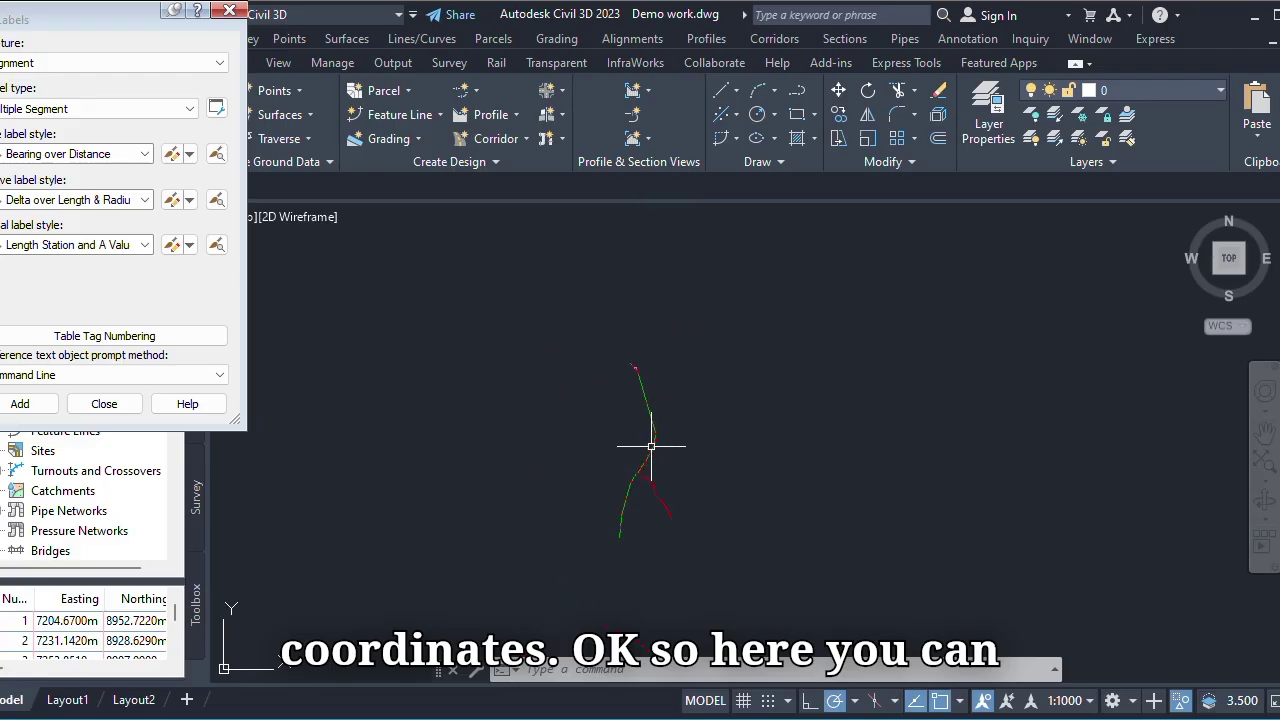
- Examine the station offset label and the delta, length and radius label at Road 1's northern curve
scroll(627, 288, "up", 1)
scroll(645, 300, "up", 4)
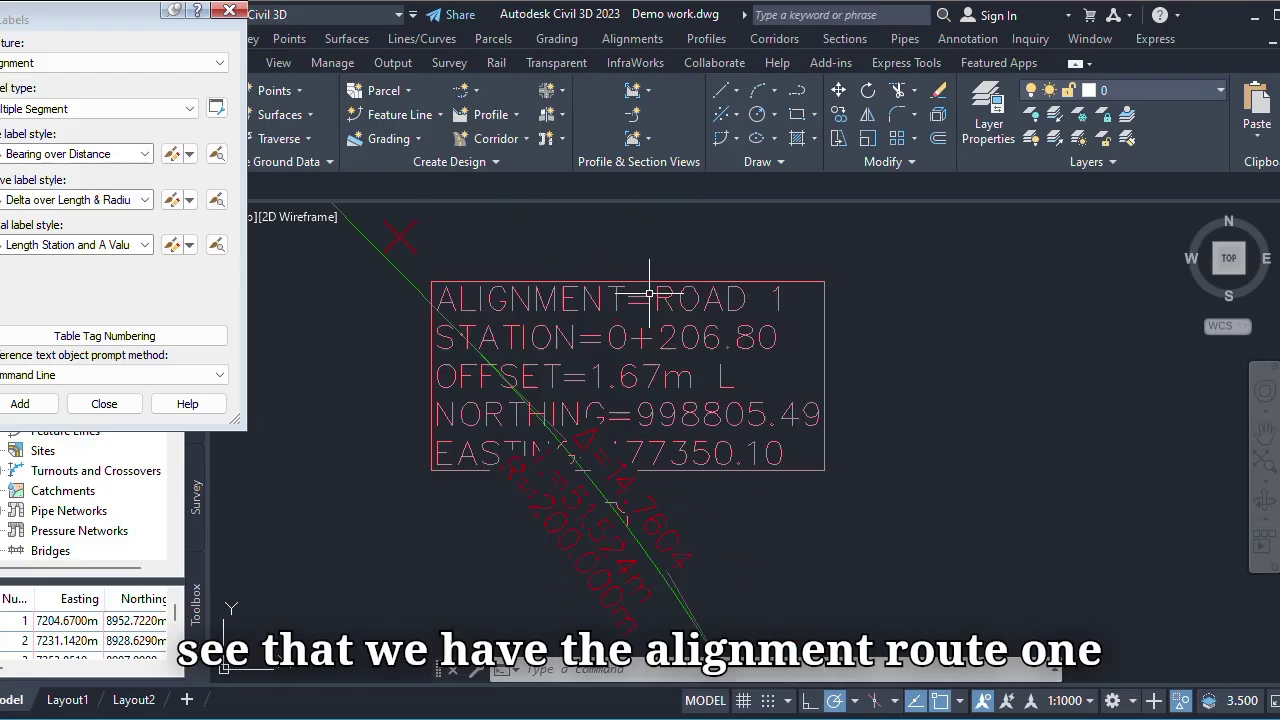
left_click(628, 500)
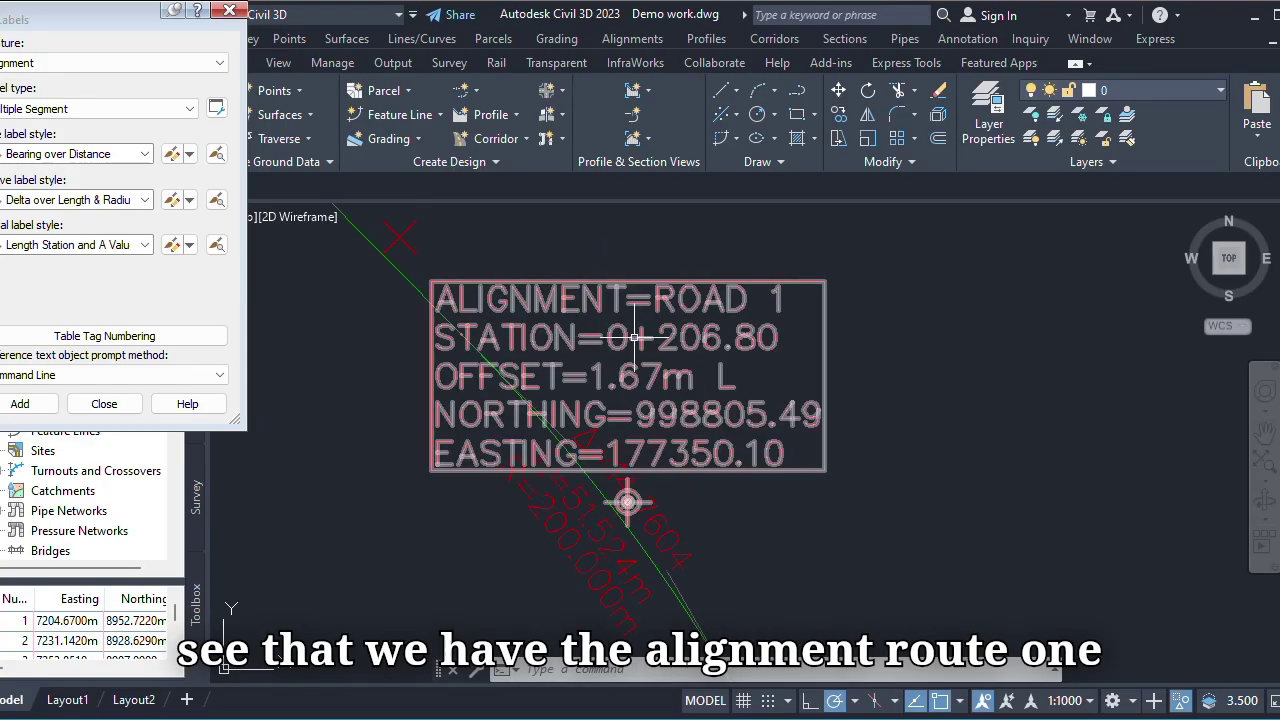
key("Escape")
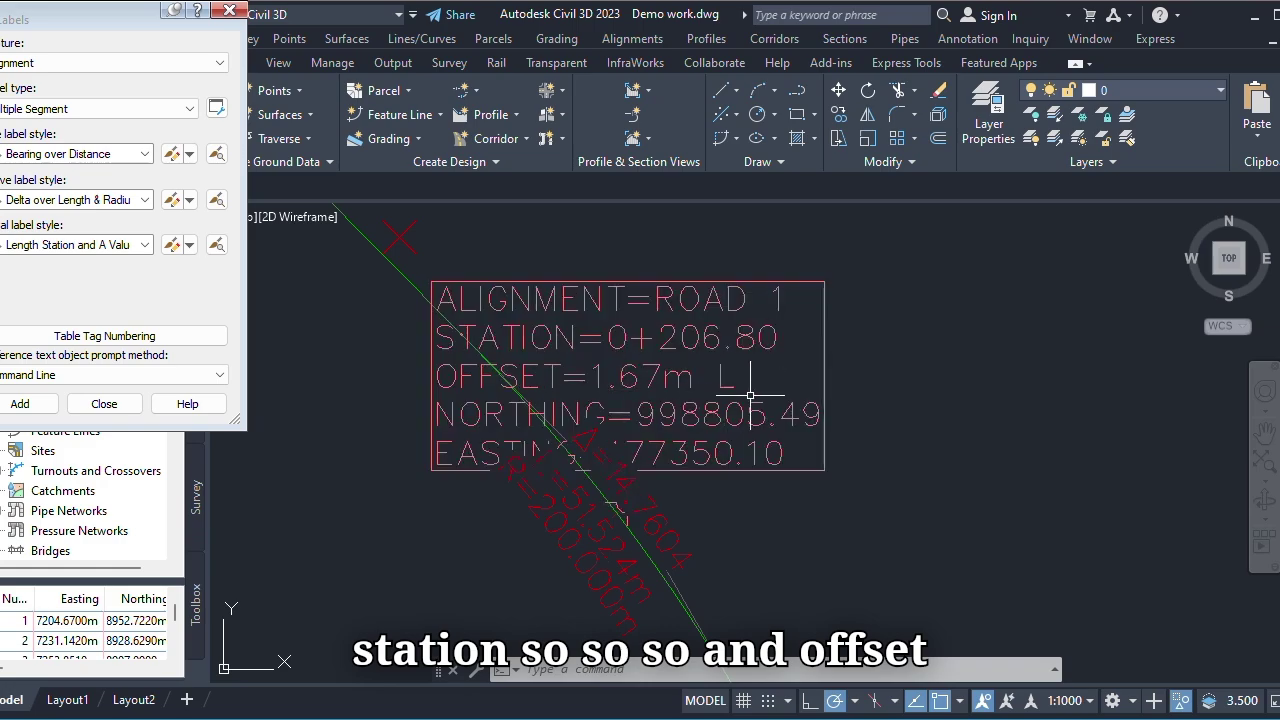
left_click(600, 392)
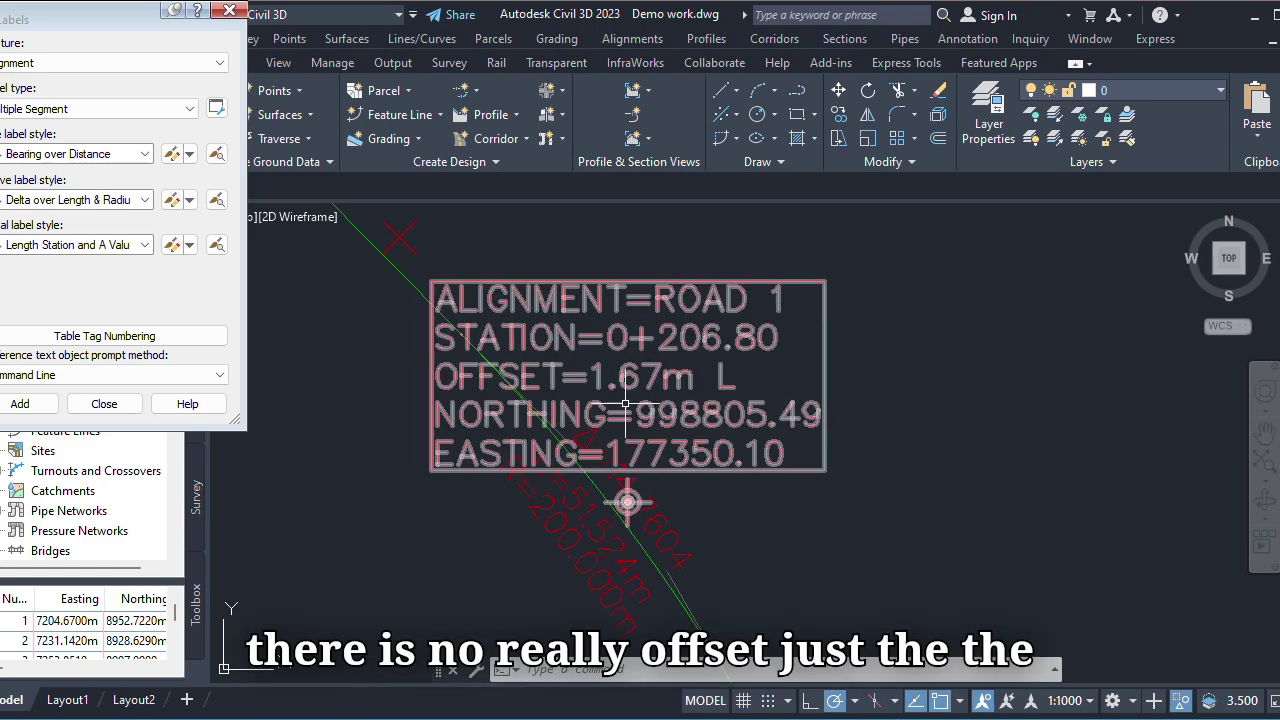
key("Escape")
left_click(585, 500)
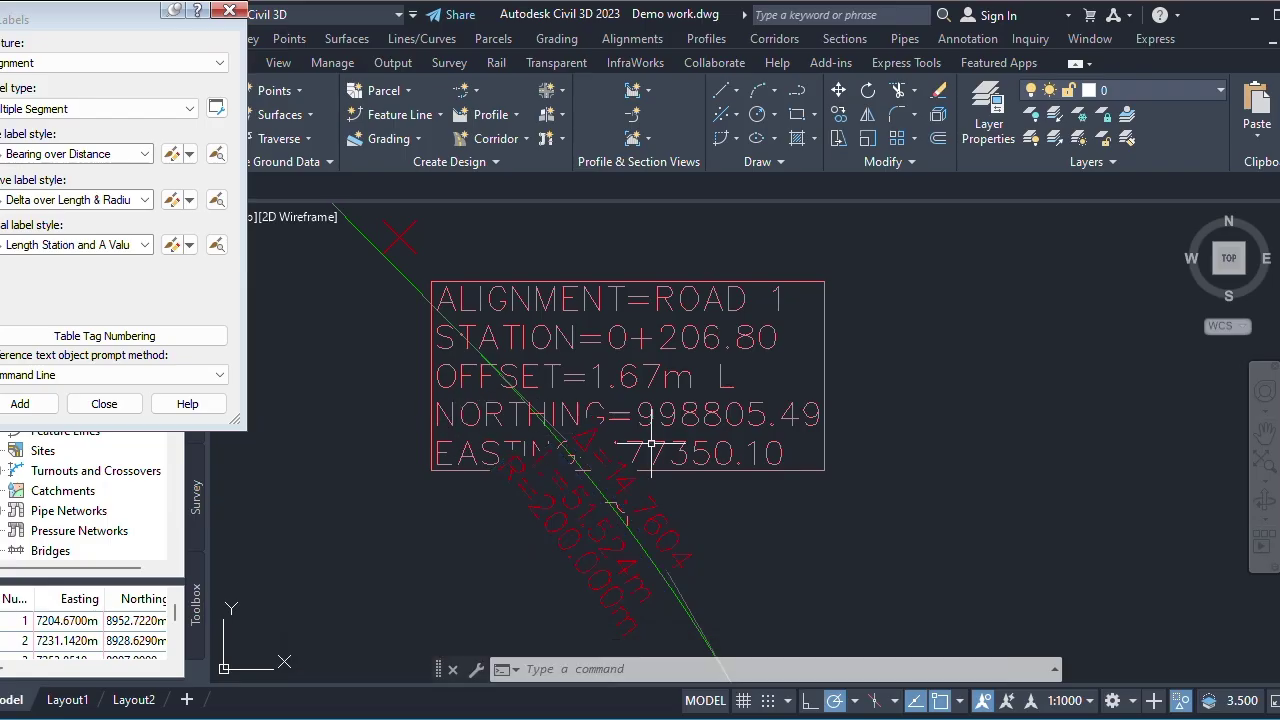
scroll(667, 408, "up", 4)
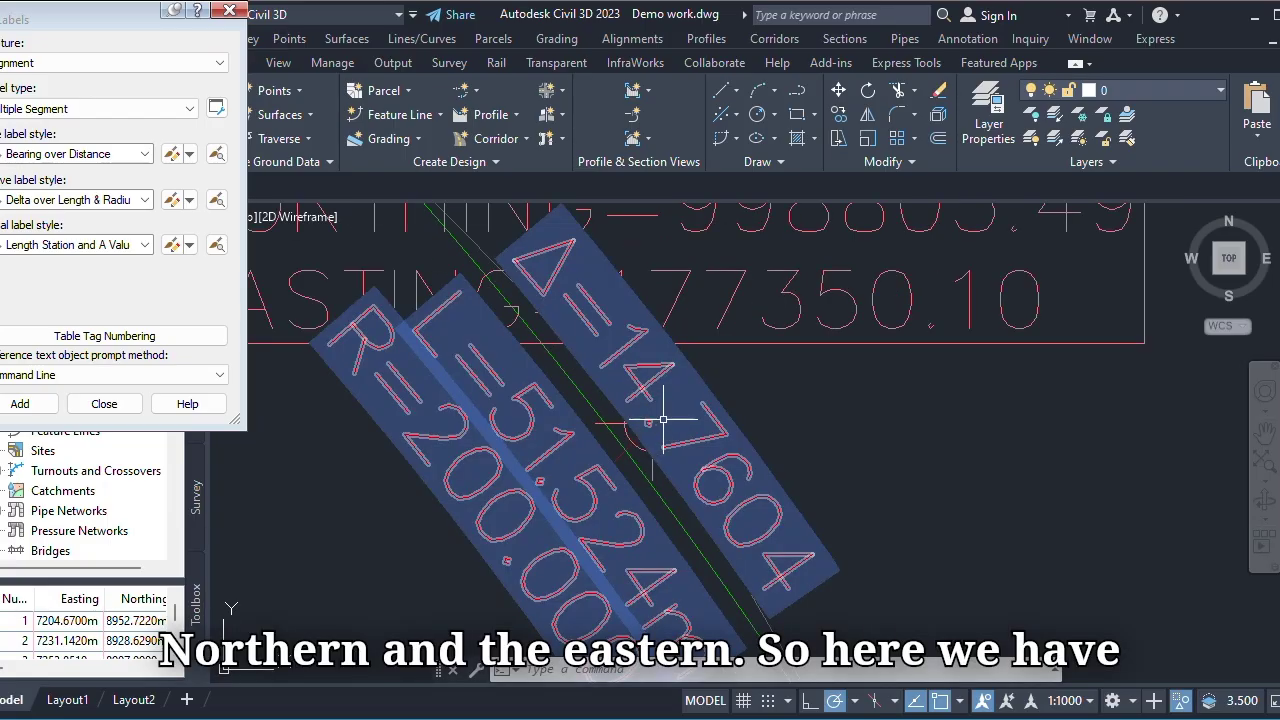
scroll(704, 432, "down", 5)
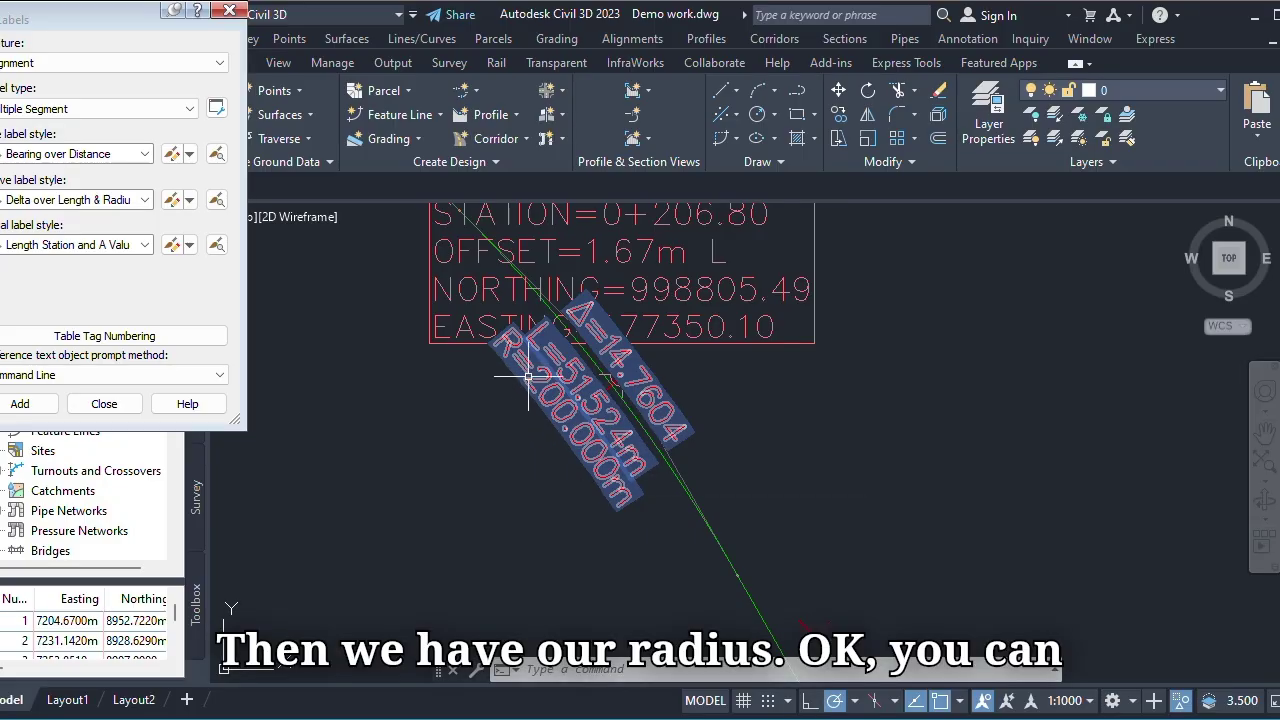
- Move the delta, length and radius label of Road 1's northern curve out to the northeast, clear of the alignment and station offset label
left_click(603, 424)
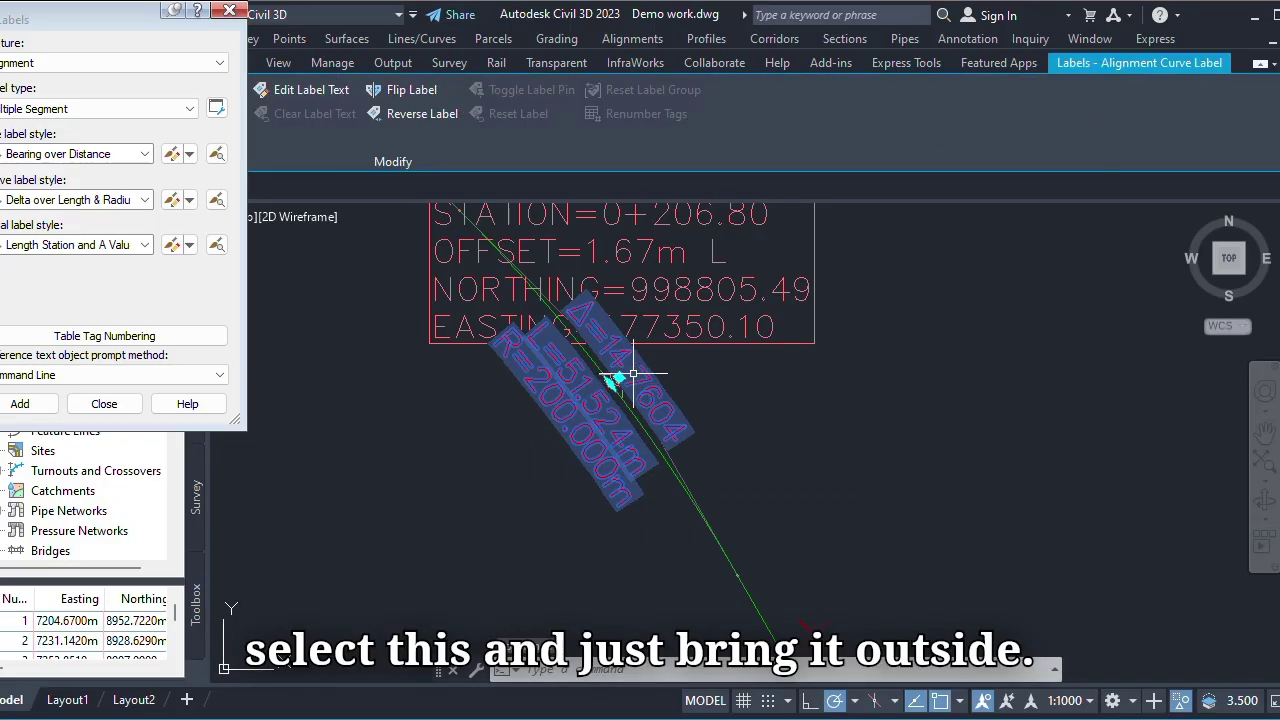
scroll(608, 383, "down", 3)
left_click(617, 379)
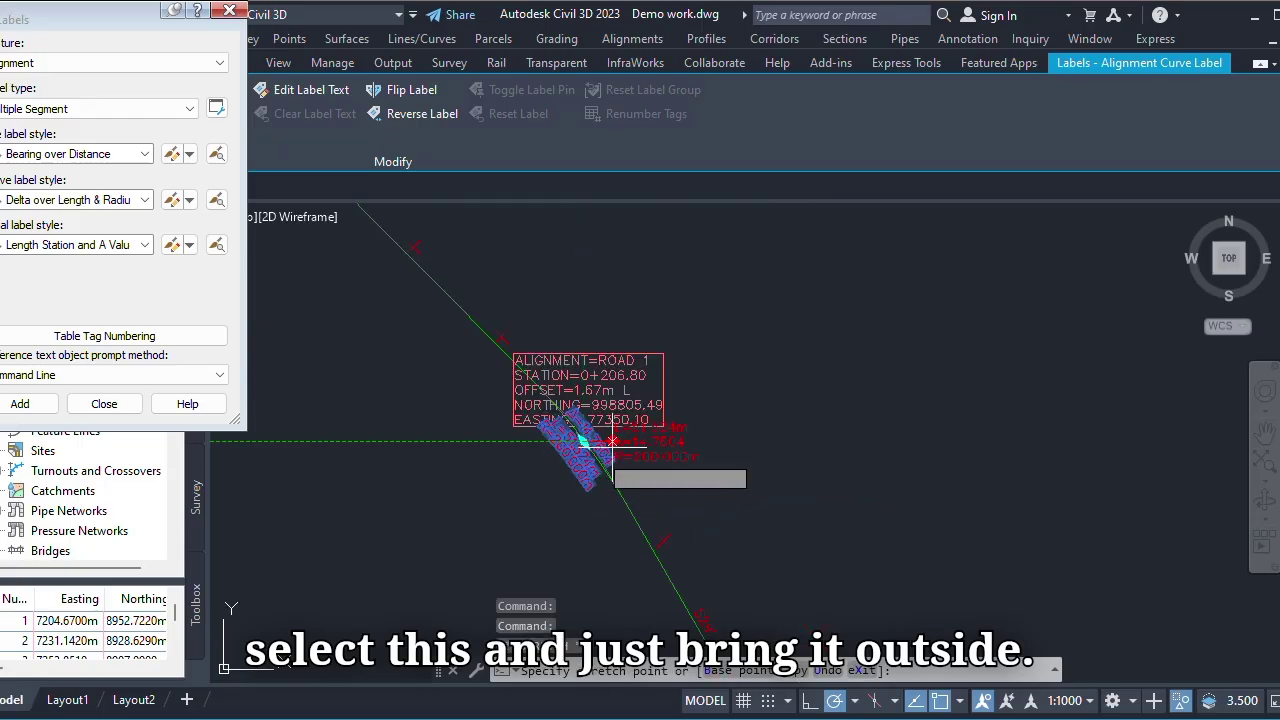
left_click(724, 338)
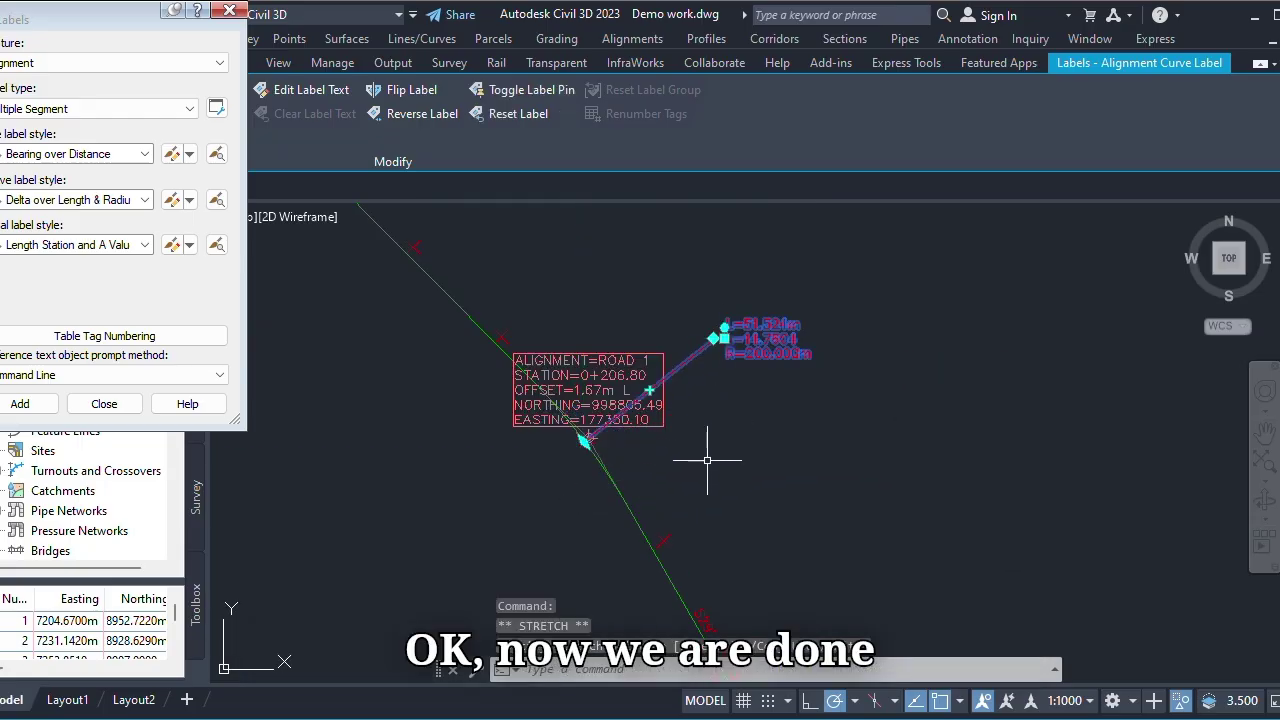
key("Escape")
- Add a Point of Intersection label in the PI Index-PI E.N.-Curvel Data-Above style at Road 1's northern curve
scroll(707, 460, "down", 4)
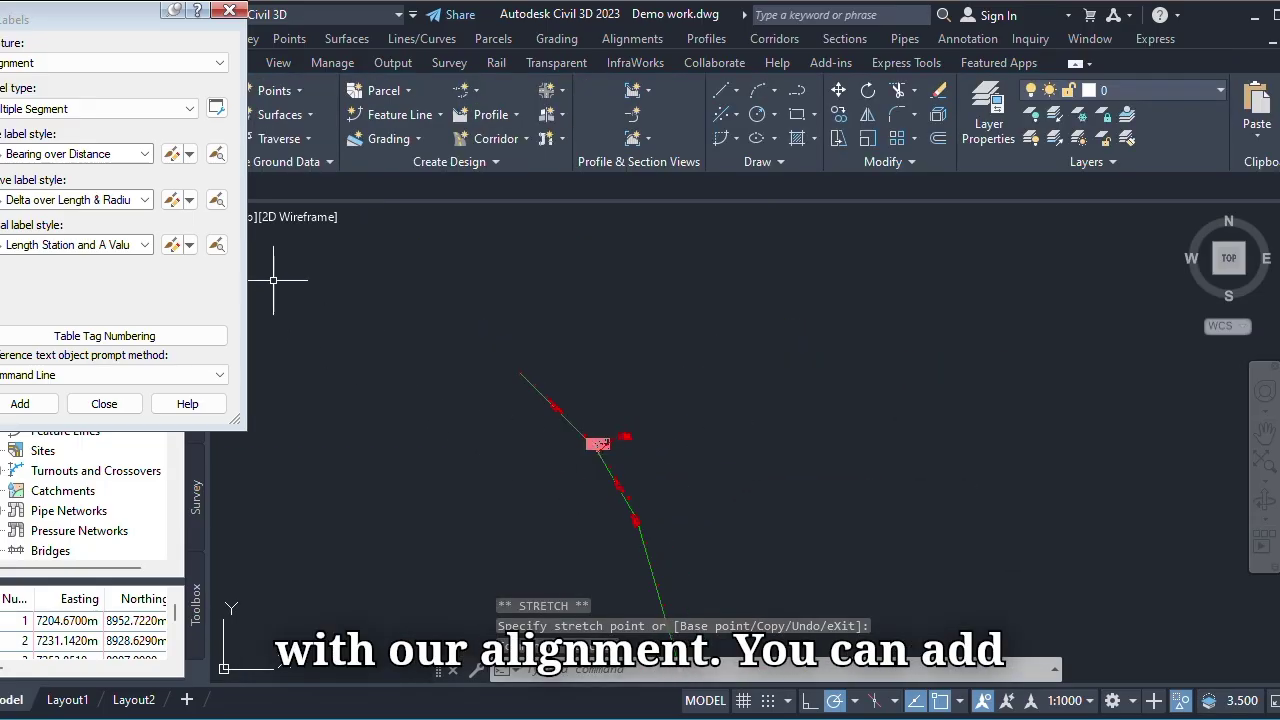
scroll(517, 374, "up", 3)
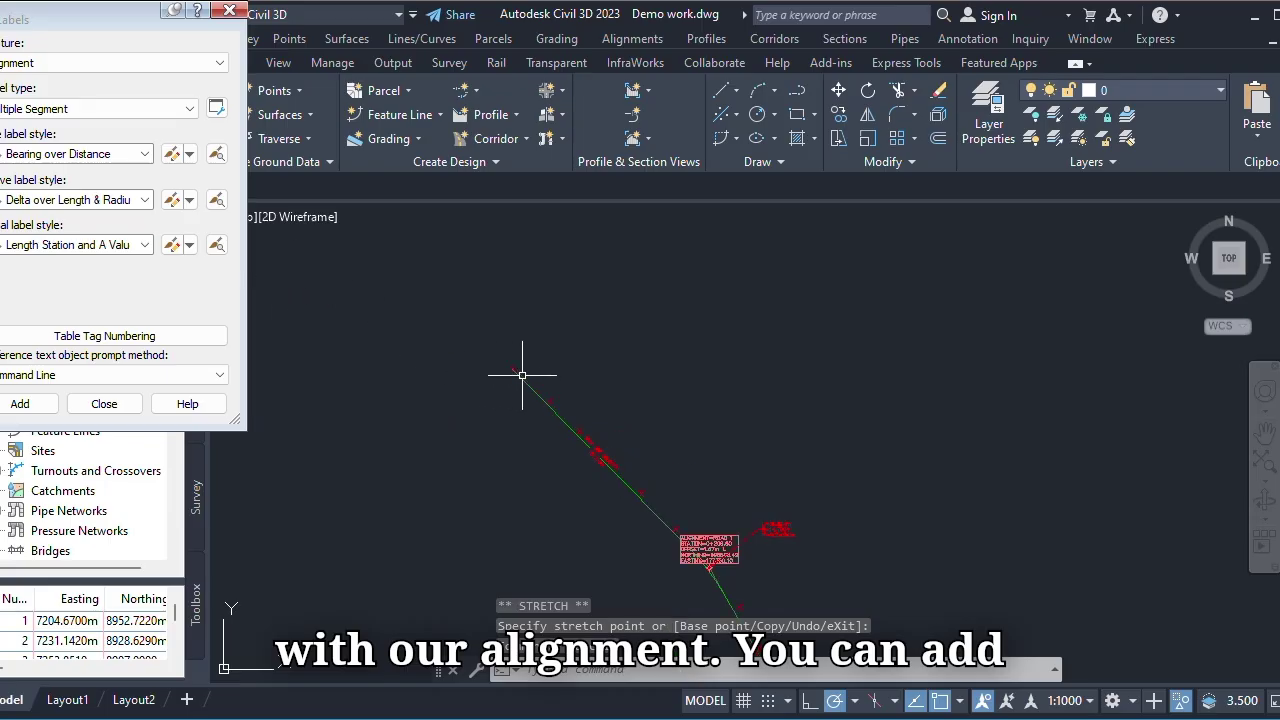
left_click(139, 112)
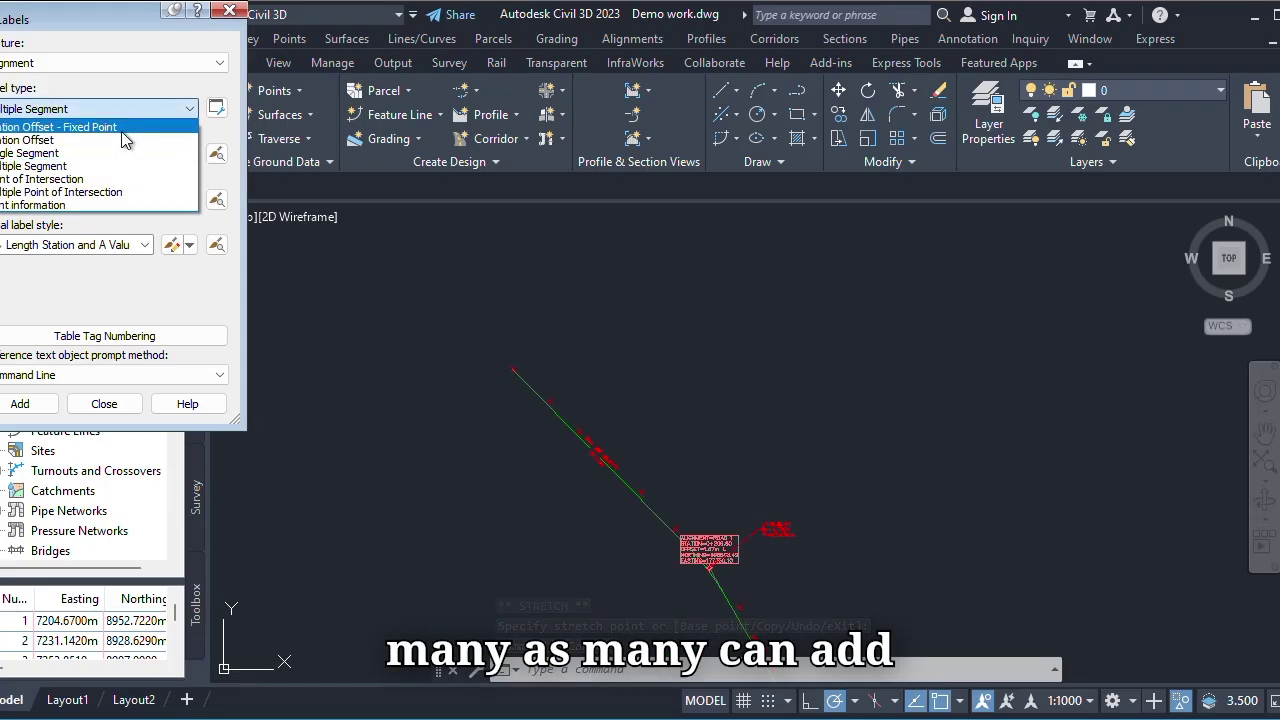
left_click(74, 179)
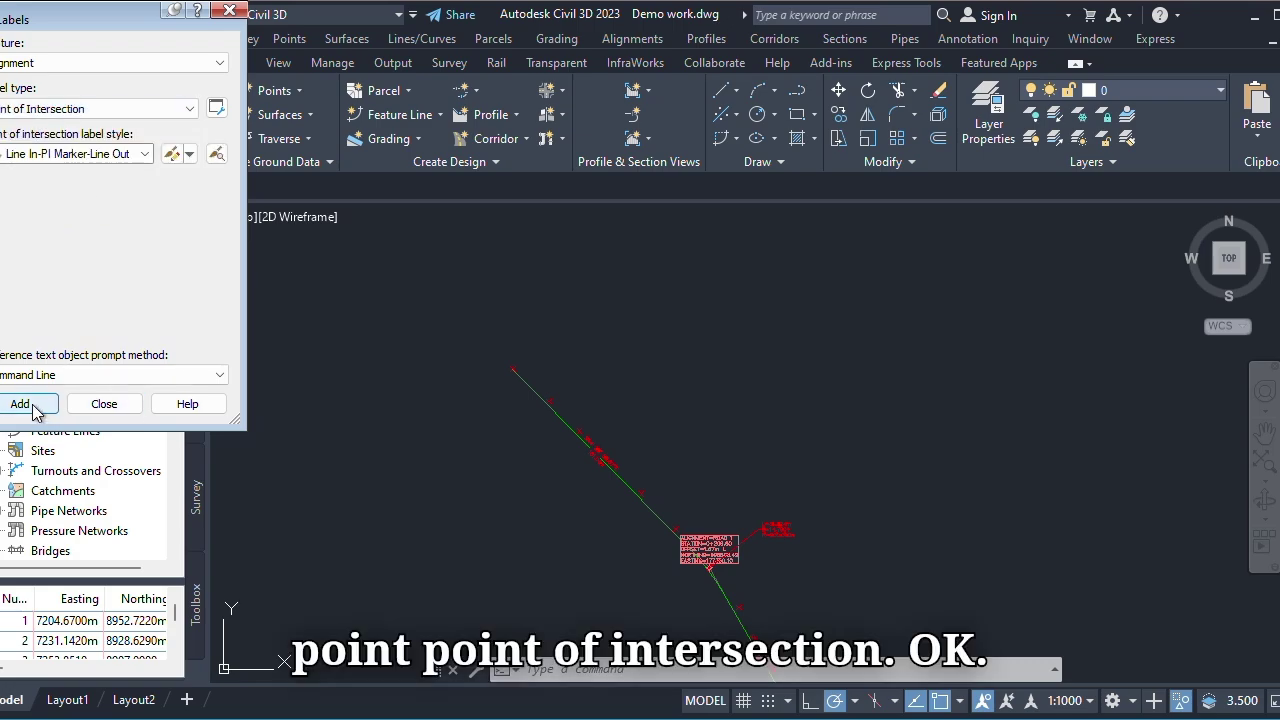
left_click(145, 153)
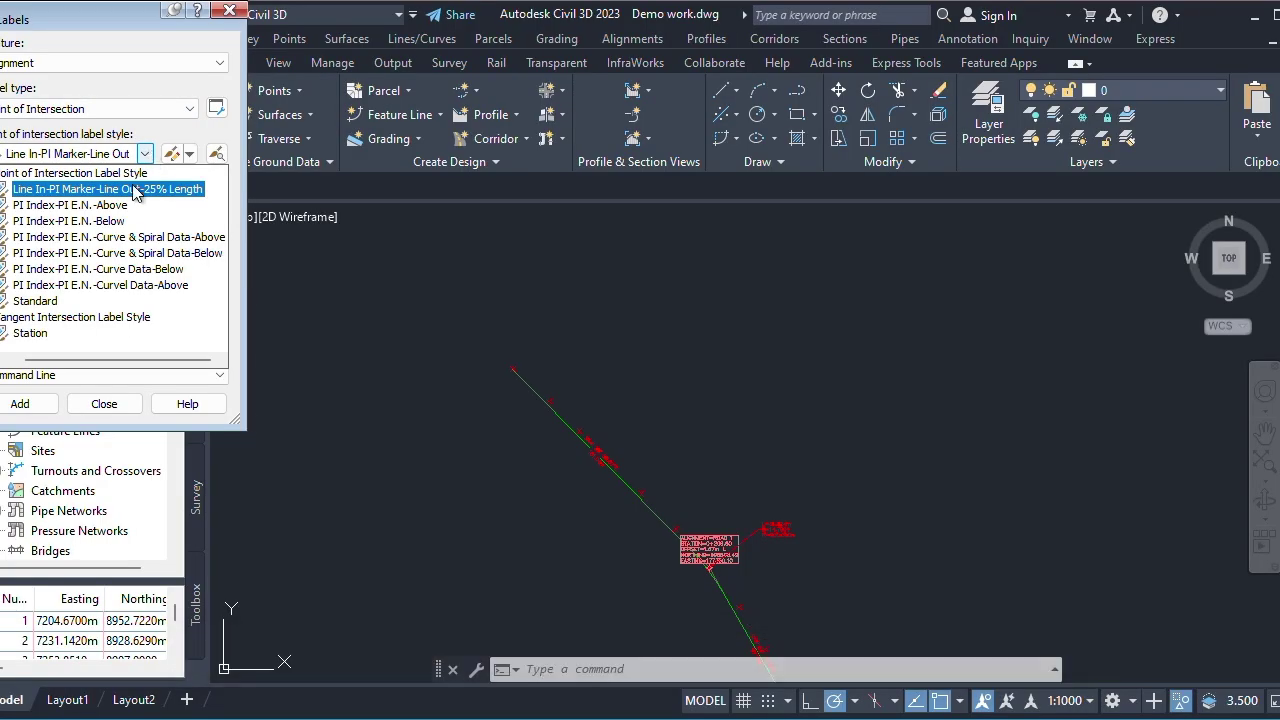
left_click(100, 286)
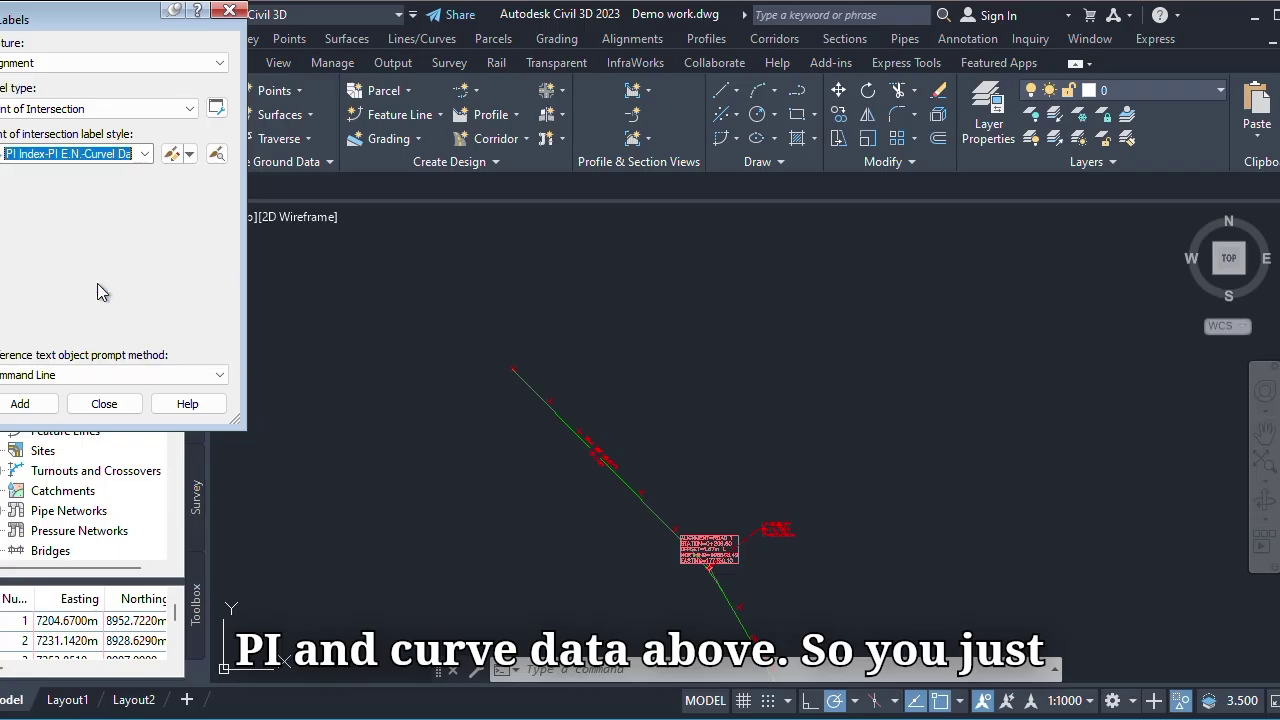
left_click(20, 403)
left_click(560, 418)
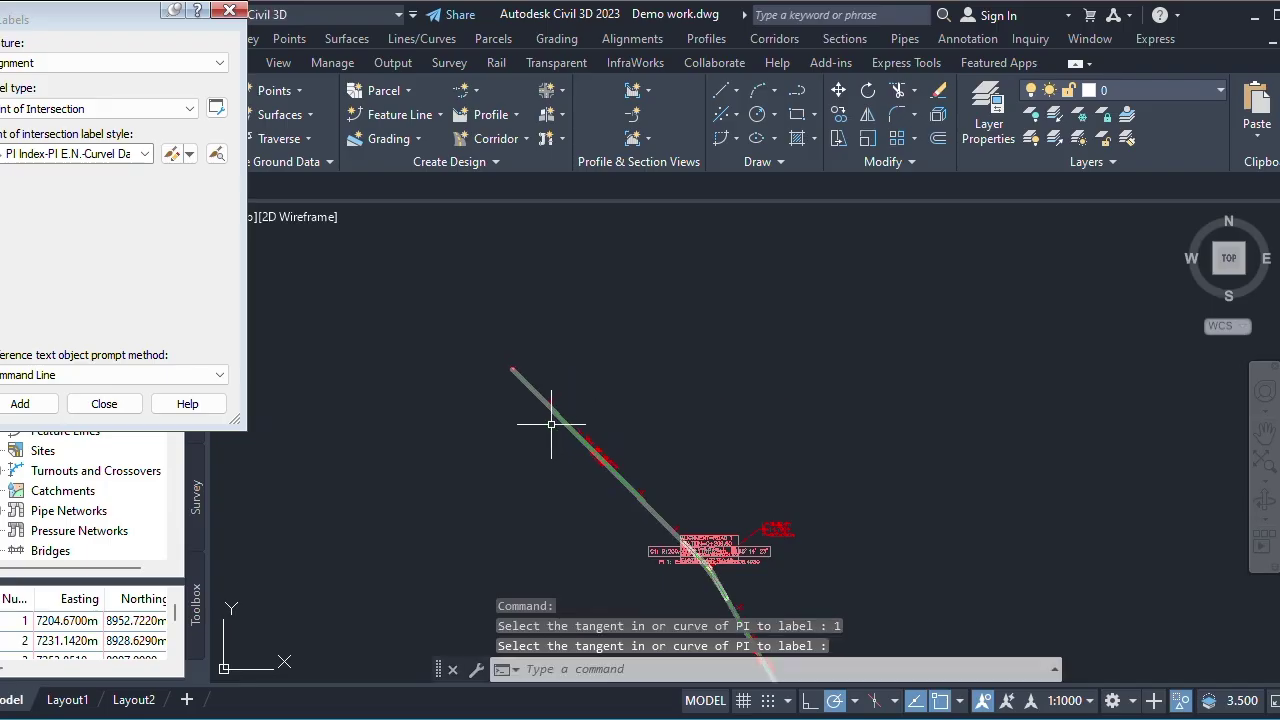
- Add a point of intersection label in the same style at the slight curve midway along Road 1 and finish adding labels
scroll(551, 424, "down", 5)
scroll(594, 523, "up", 5)
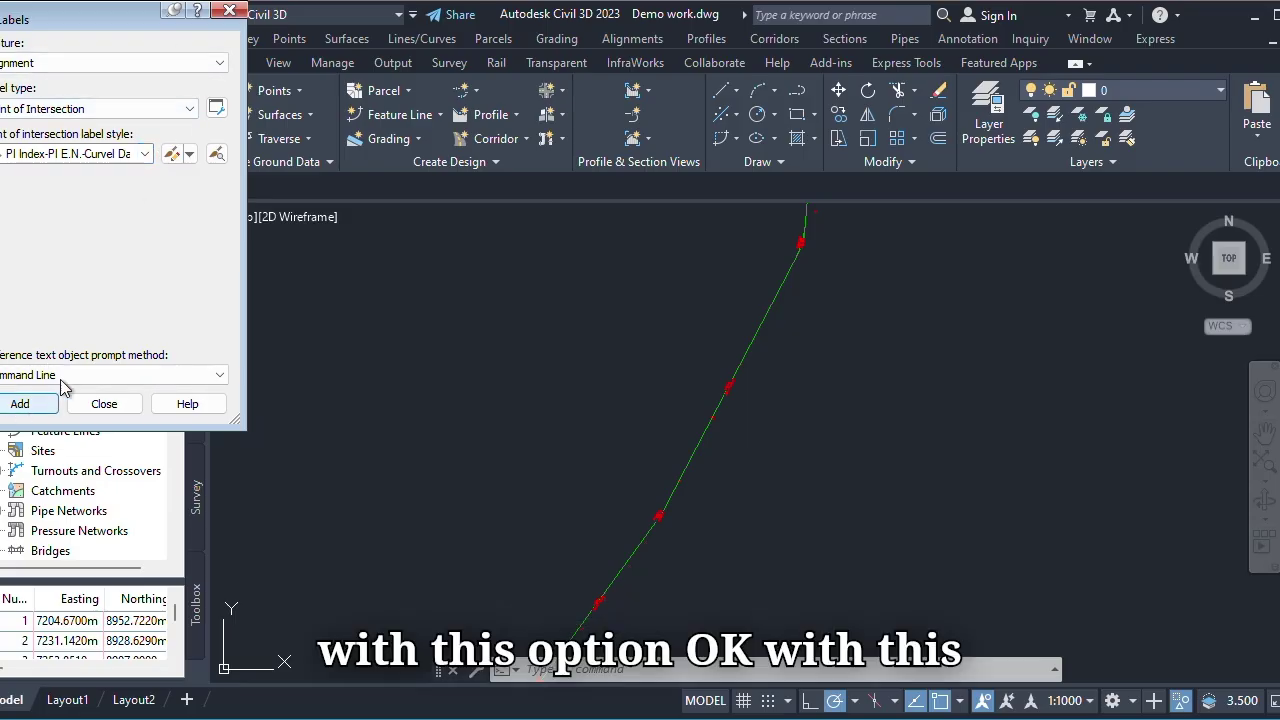
left_click(96, 376)
left_click(96, 376)
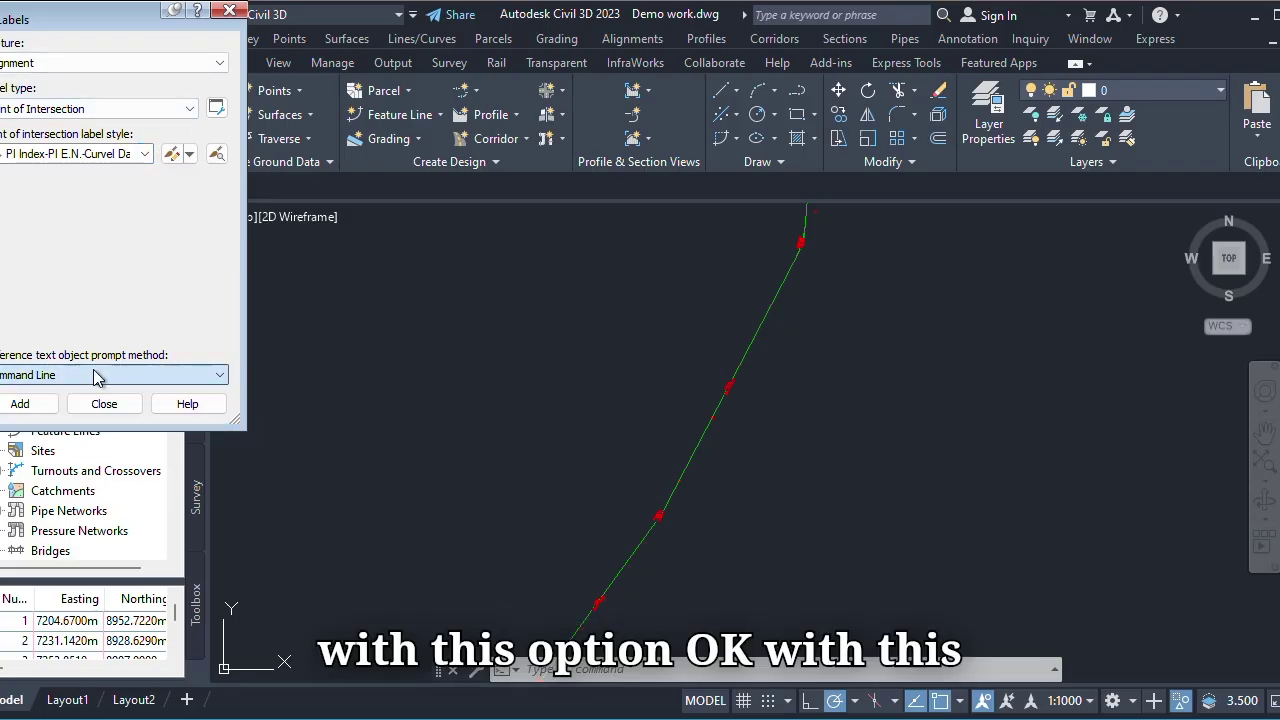
left_click(30, 405)
left_click(672, 493)
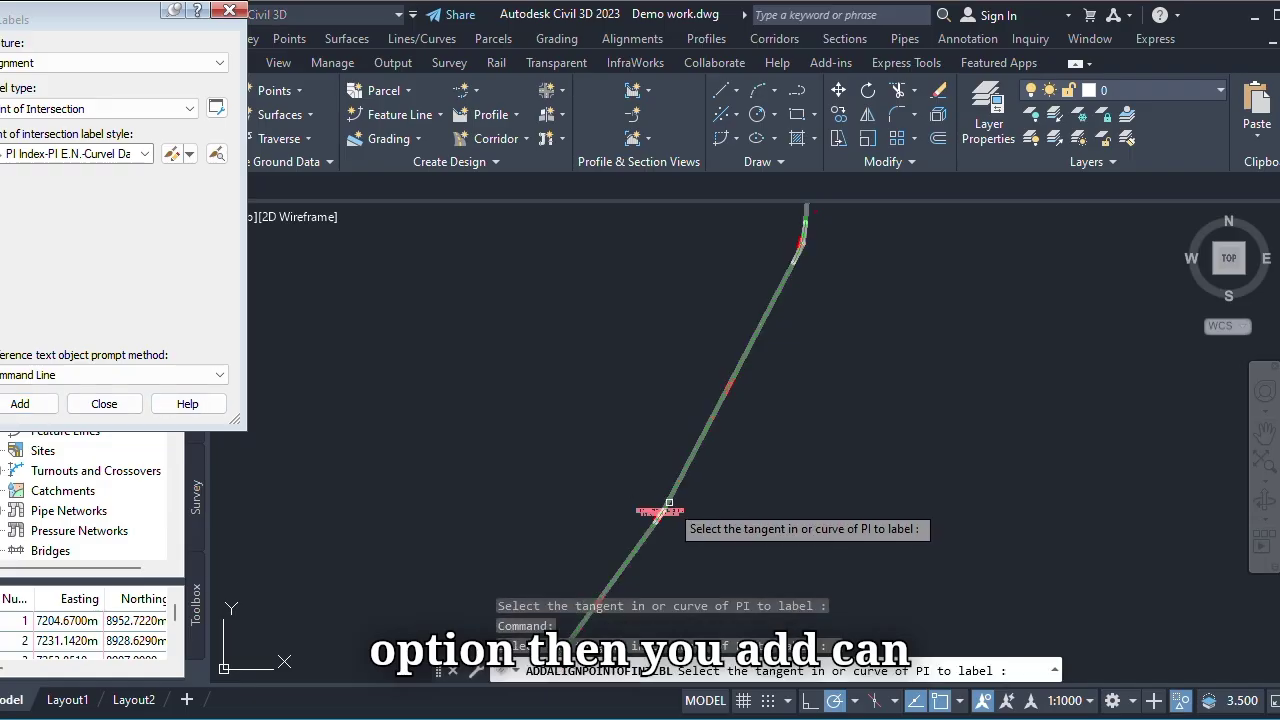
key("Escape")
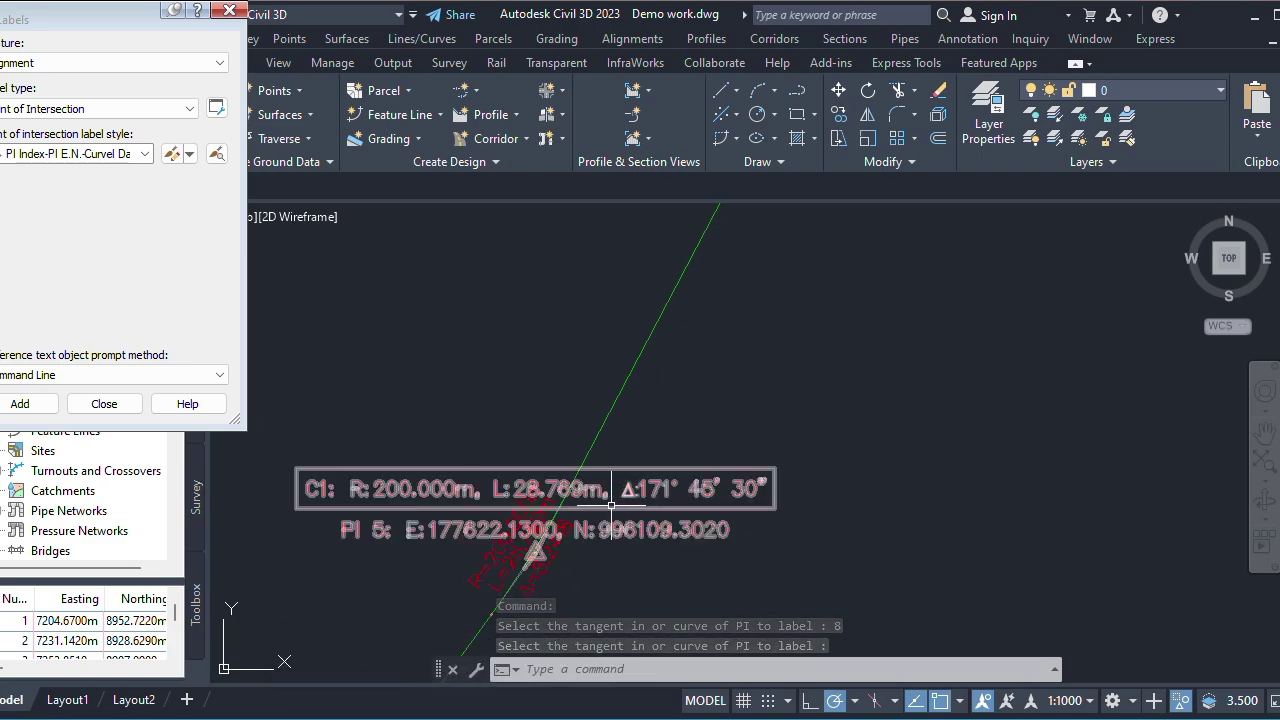
scroll(620, 460, "down", 6)
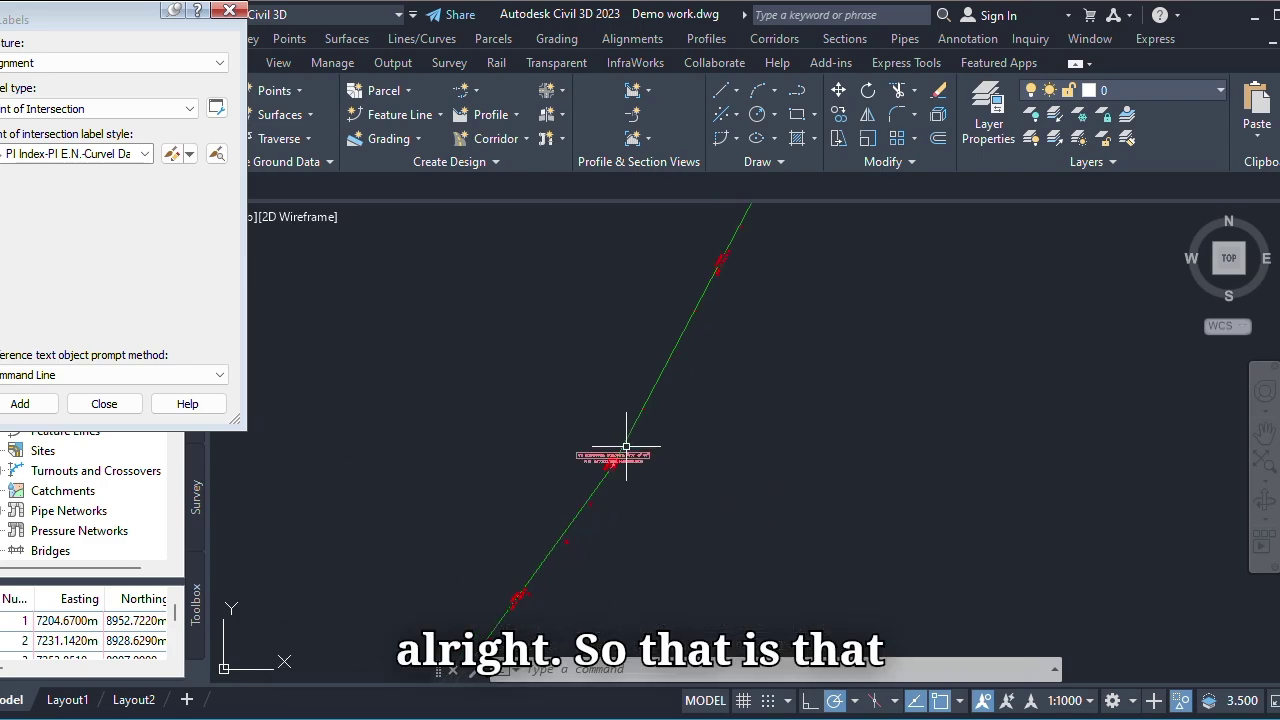
scroll(600, 500, "up", 5)
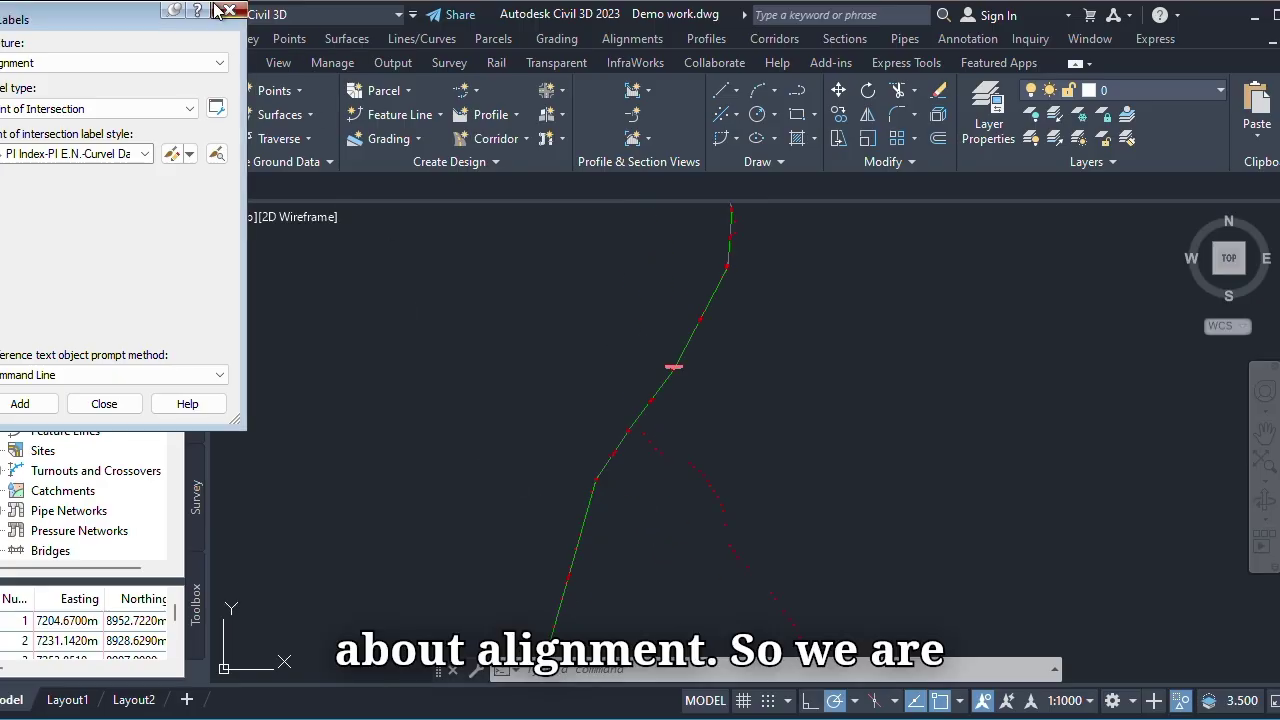
left_click(104, 403)
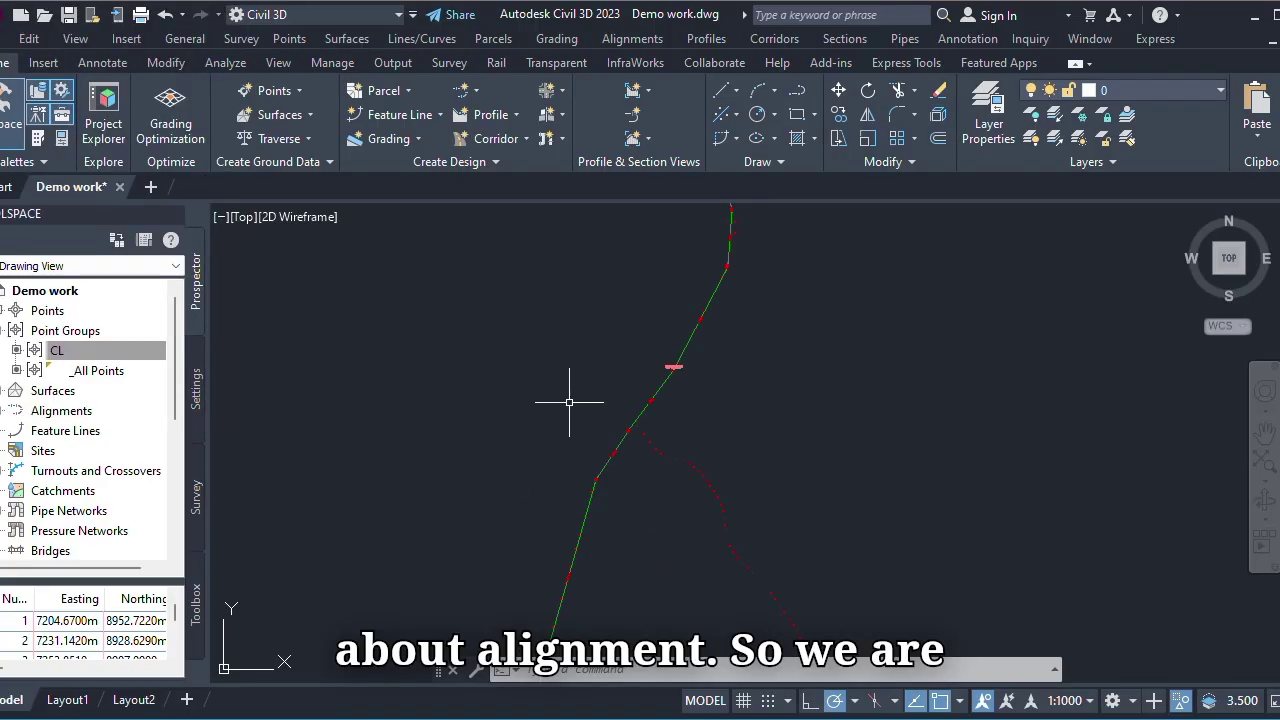
- Create a surface profile of Road 1 from the EG surface over the full station range 0+000.00m to 5+418.74m and dismiss the event viewer
mouse_move(569, 402)
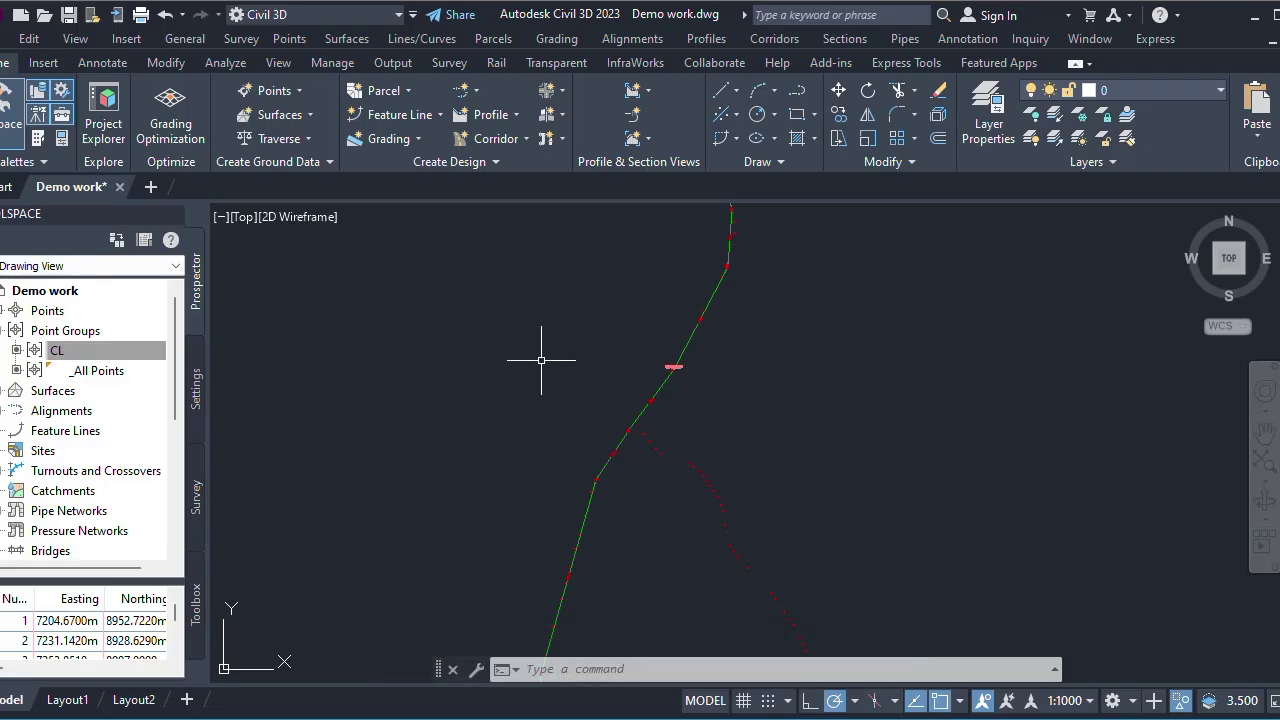
scroll(539, 361, "down", 3)
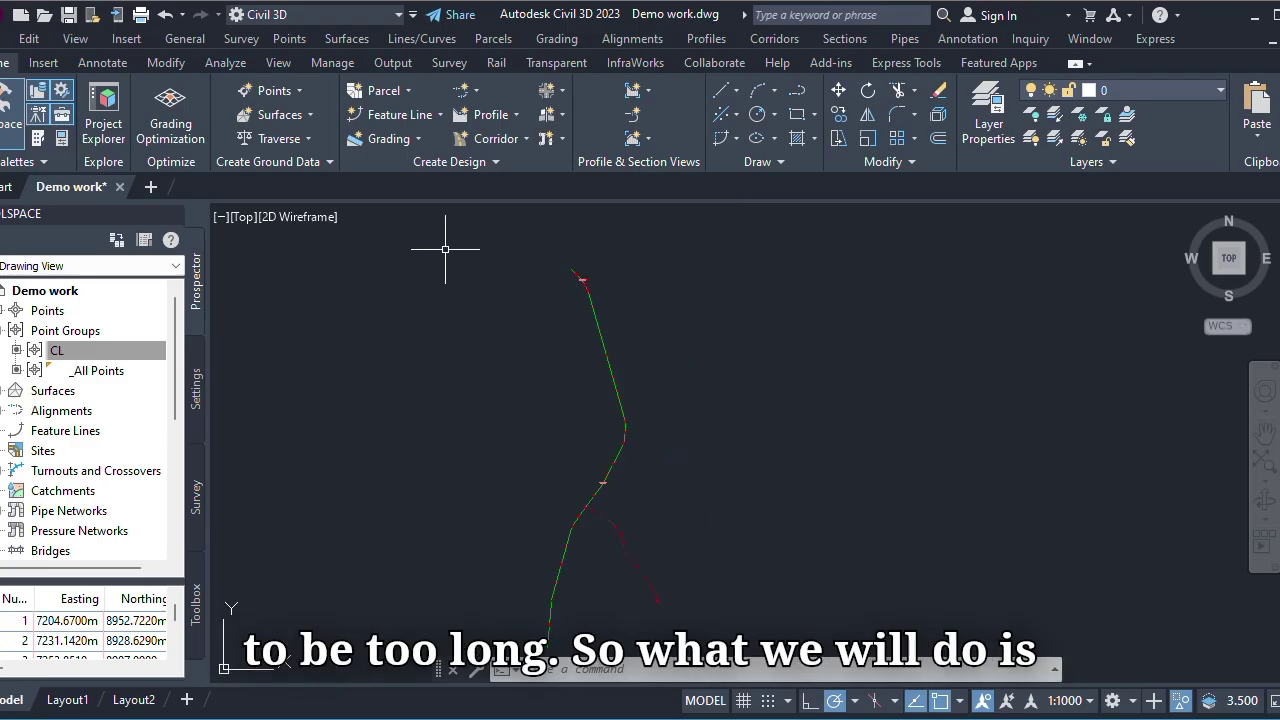
left_click(517, 116)
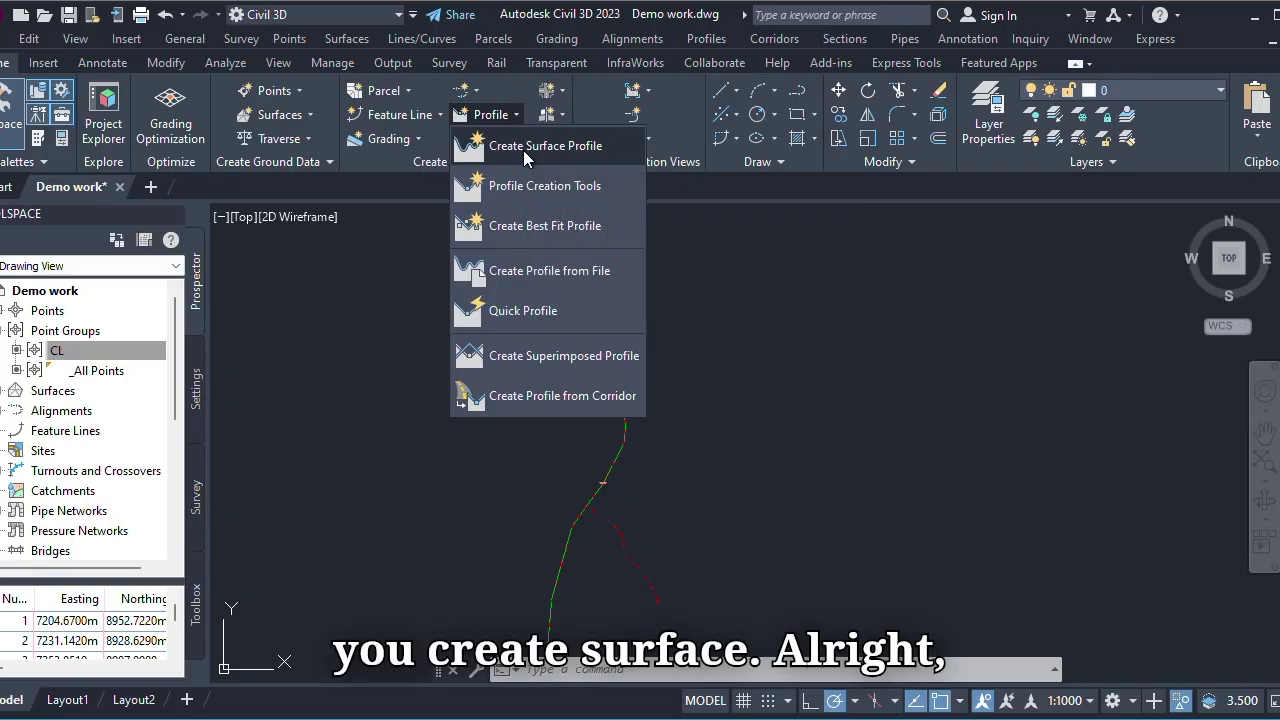
left_click(523, 150)
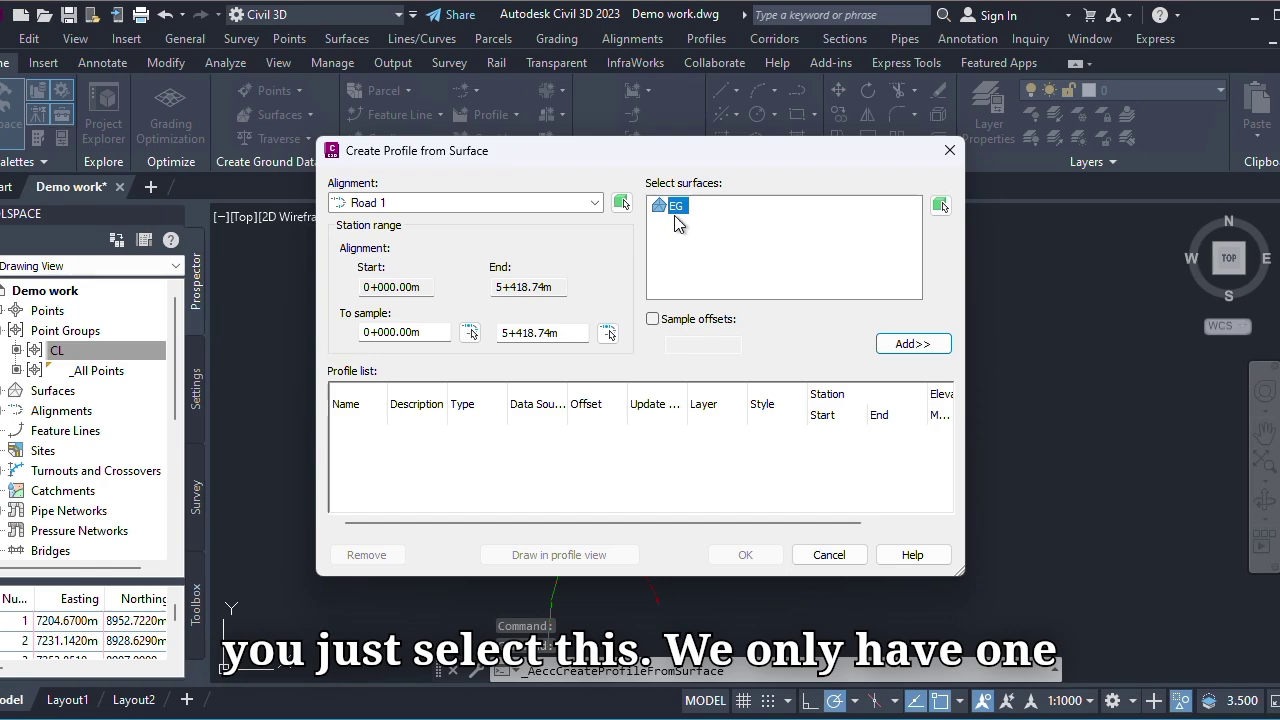
left_click(910, 343)
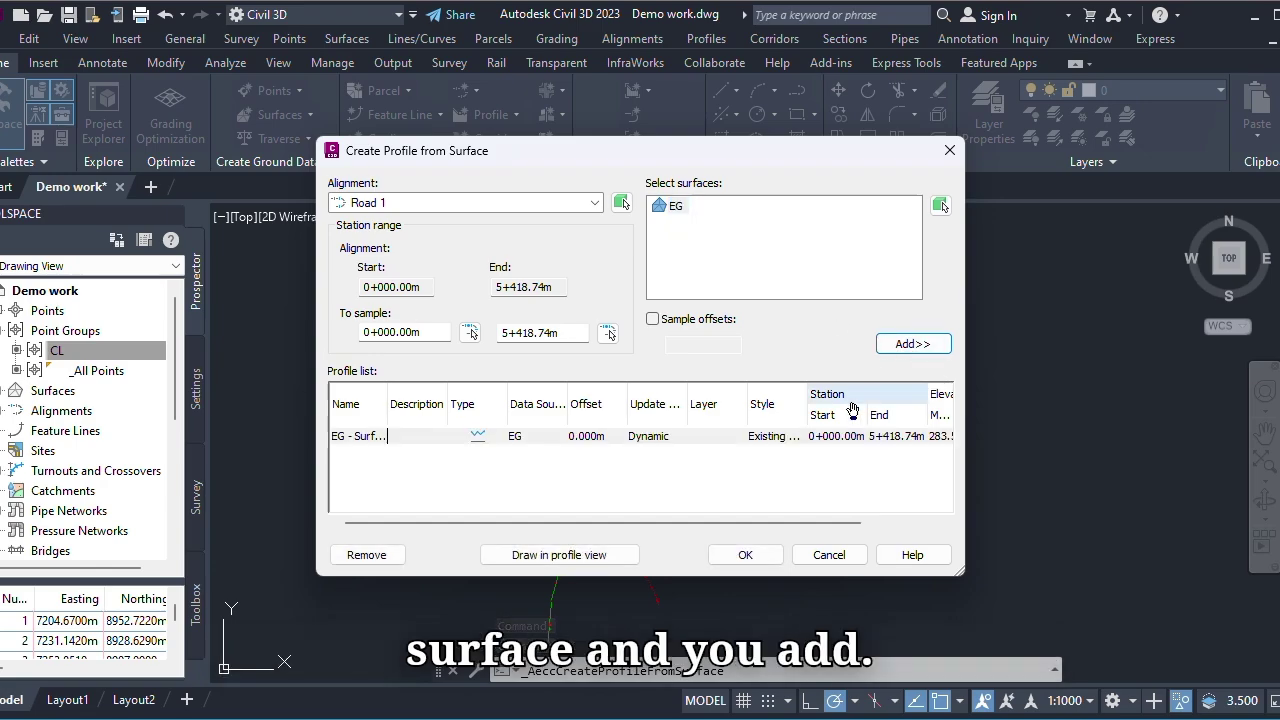
left_click(731, 566)
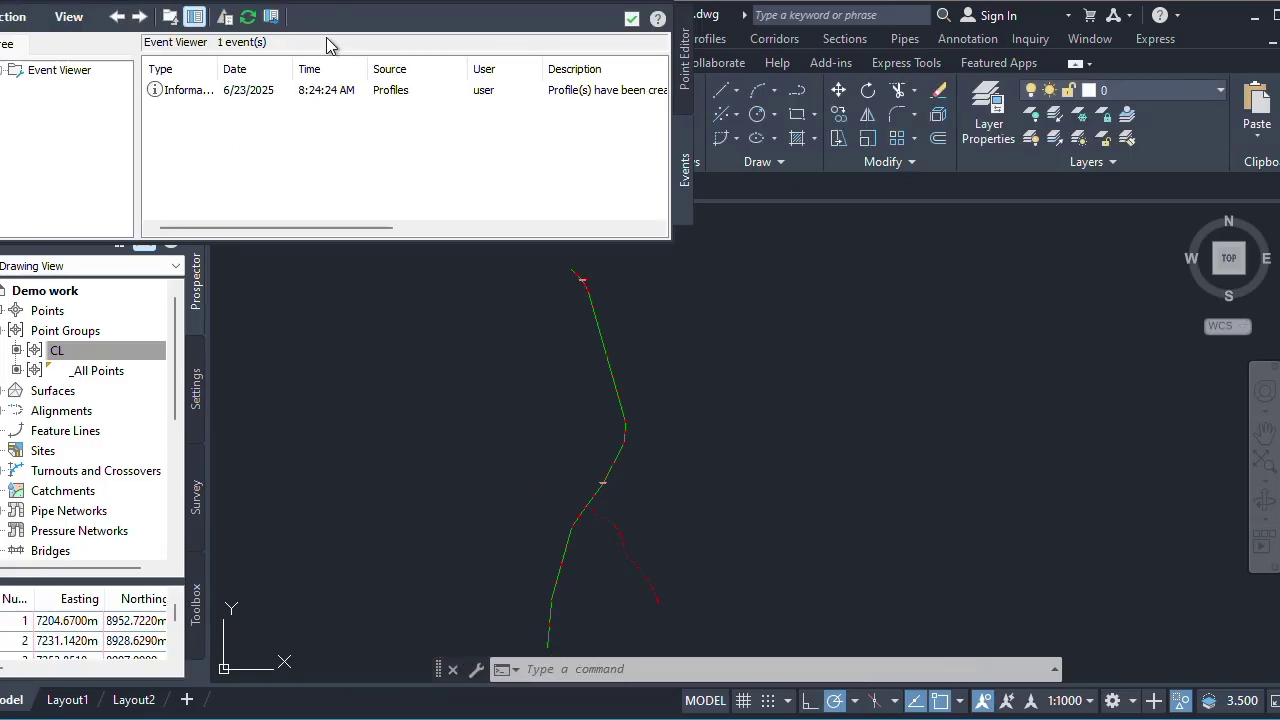
left_click(22, 16)
left_click(20, 65)
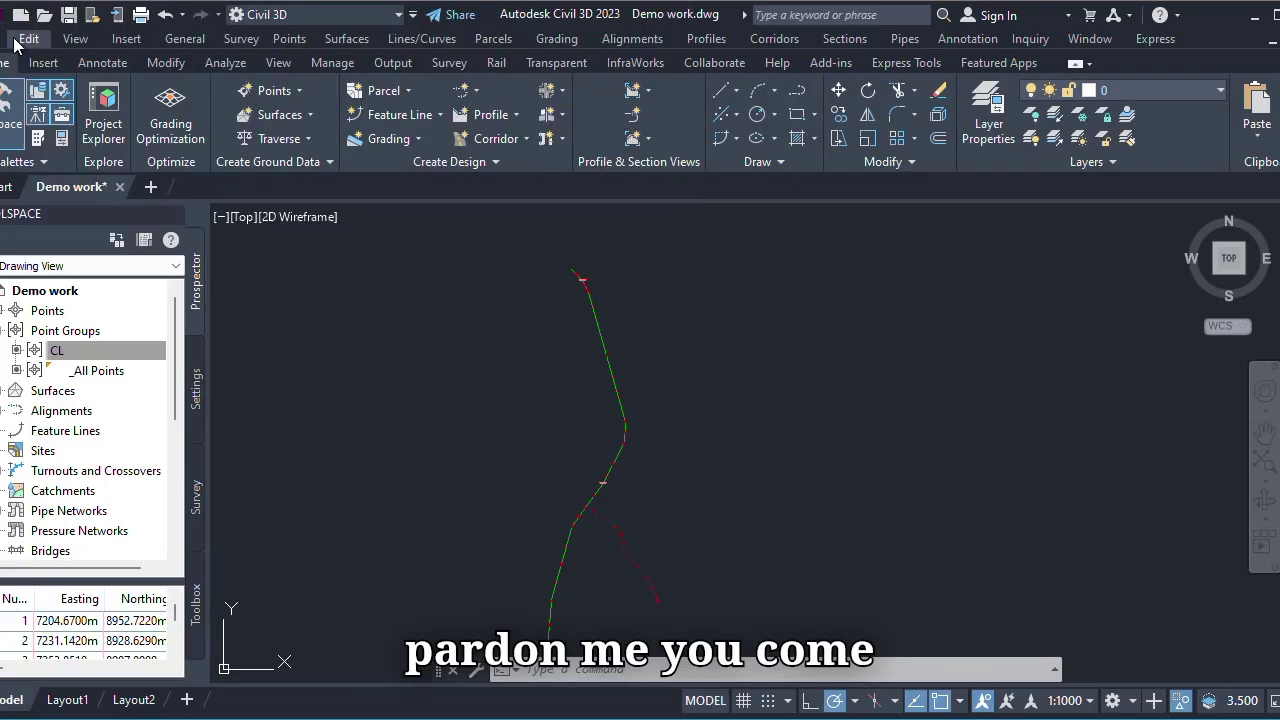
- Reopen the surface profile setup for Road 1 and start drawing its EG profile in a profile view
left_click(517, 114)
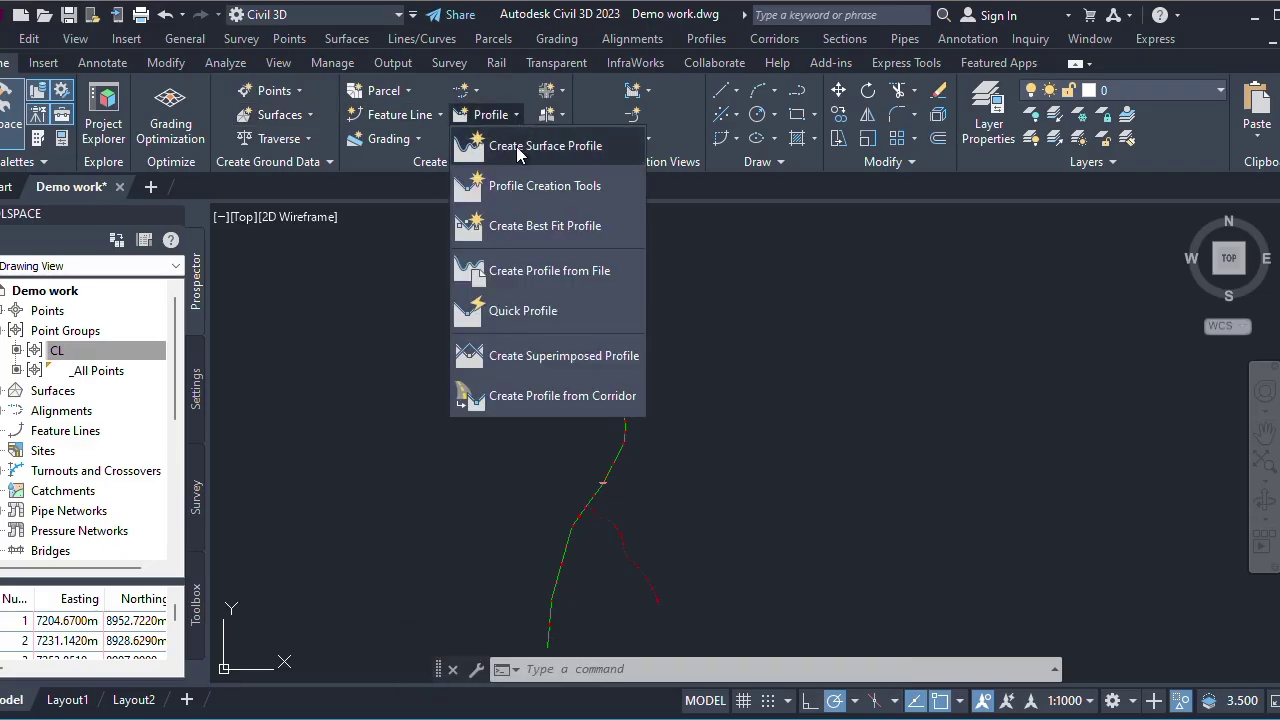
left_click(513, 150)
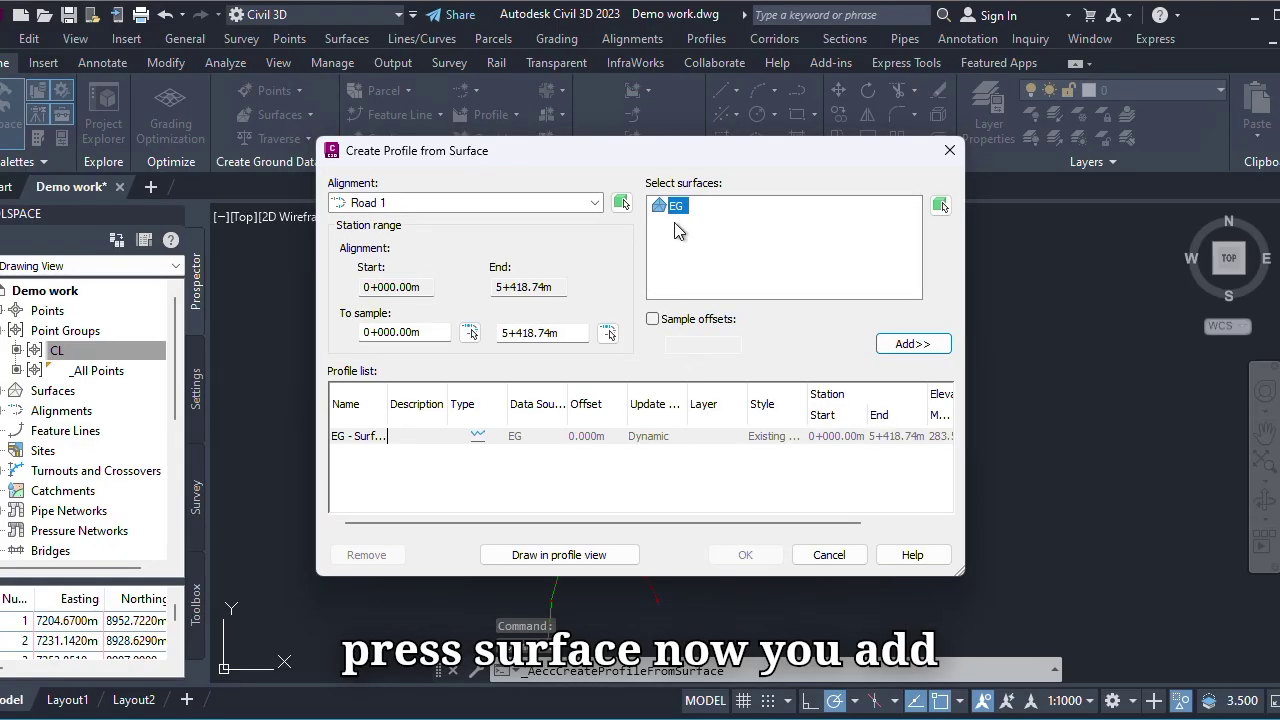
left_click(677, 222)
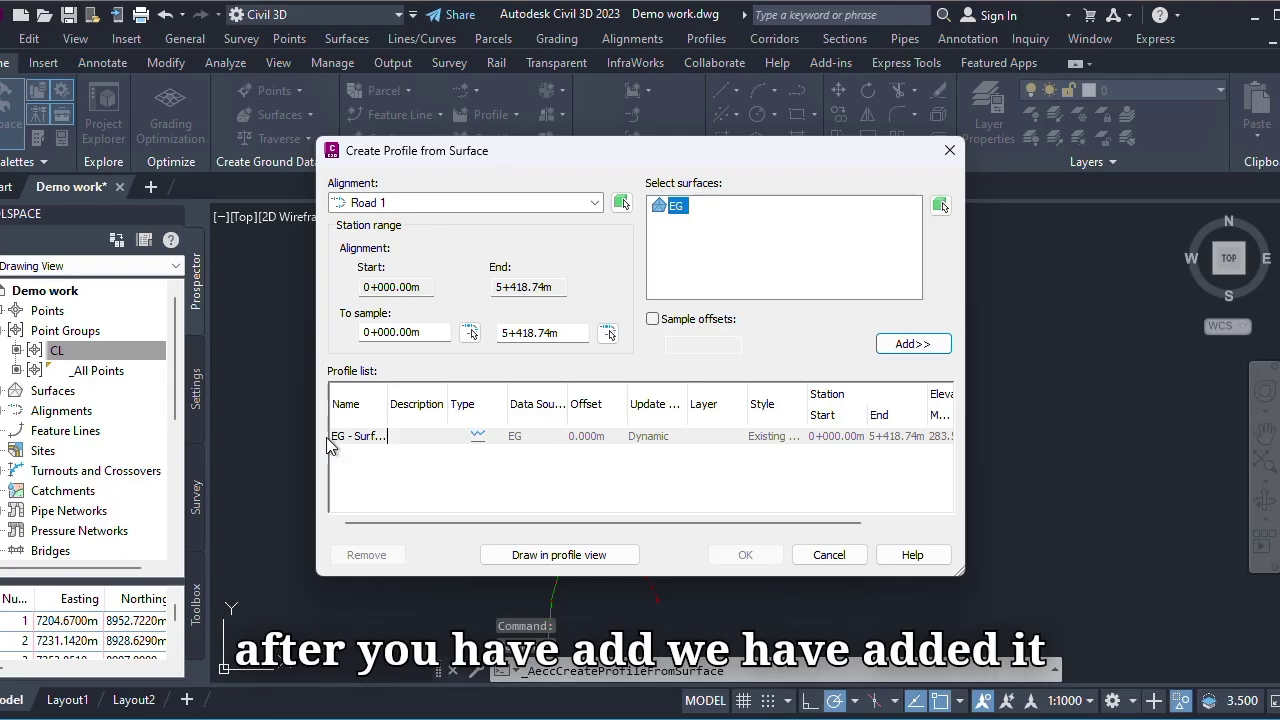
left_click(568, 555)
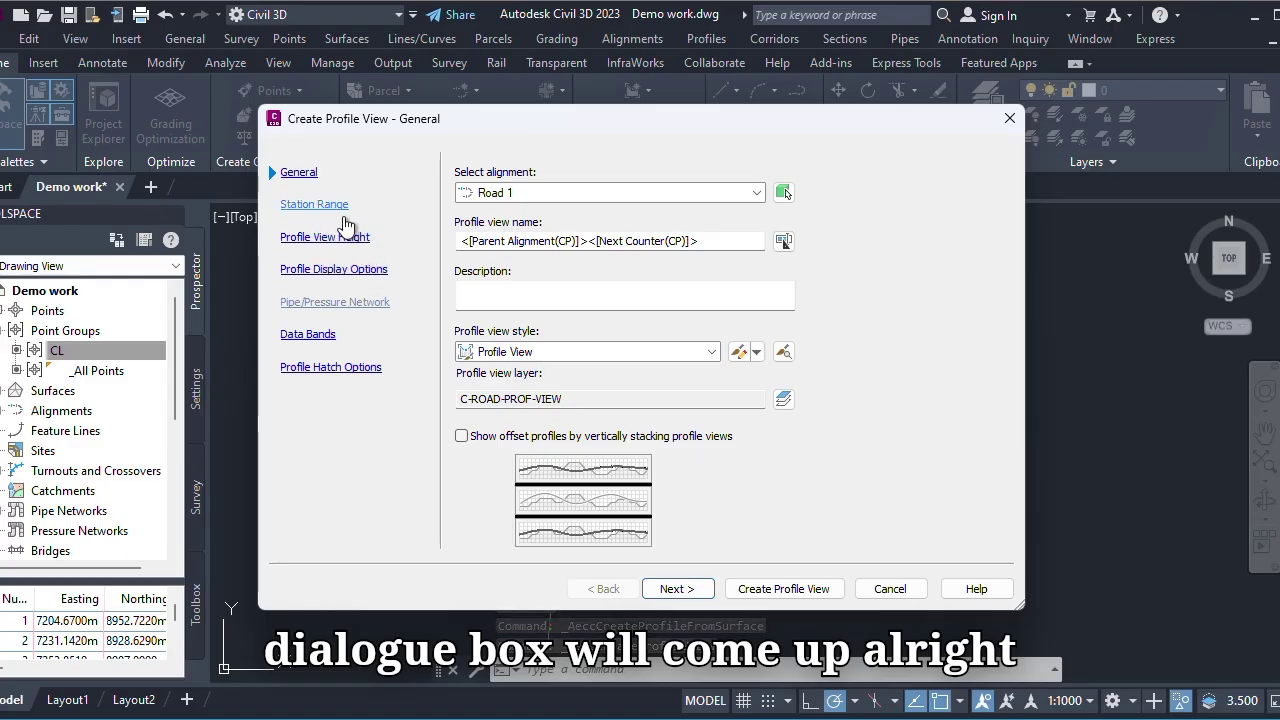
- Name the Road 1 profile view "Existing Profile", keep its station range automatic and continue to the profile view height settings
left_click(563, 197)
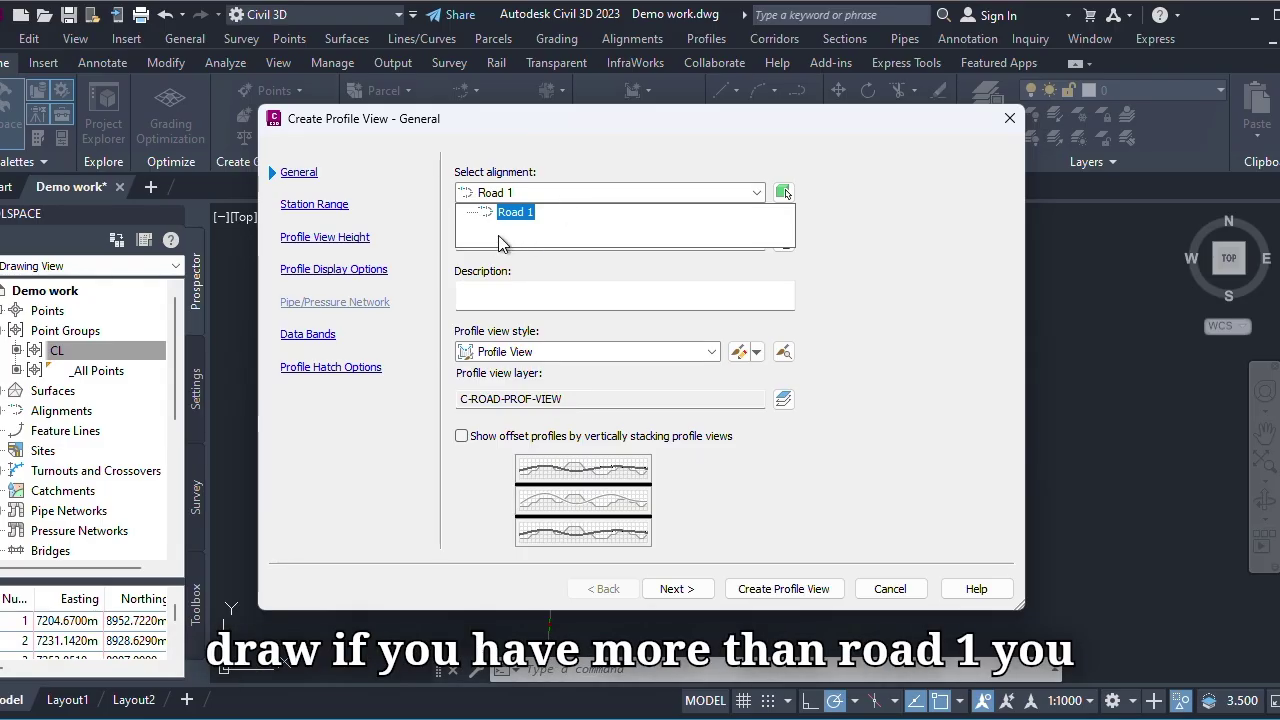
left_click(559, 208)
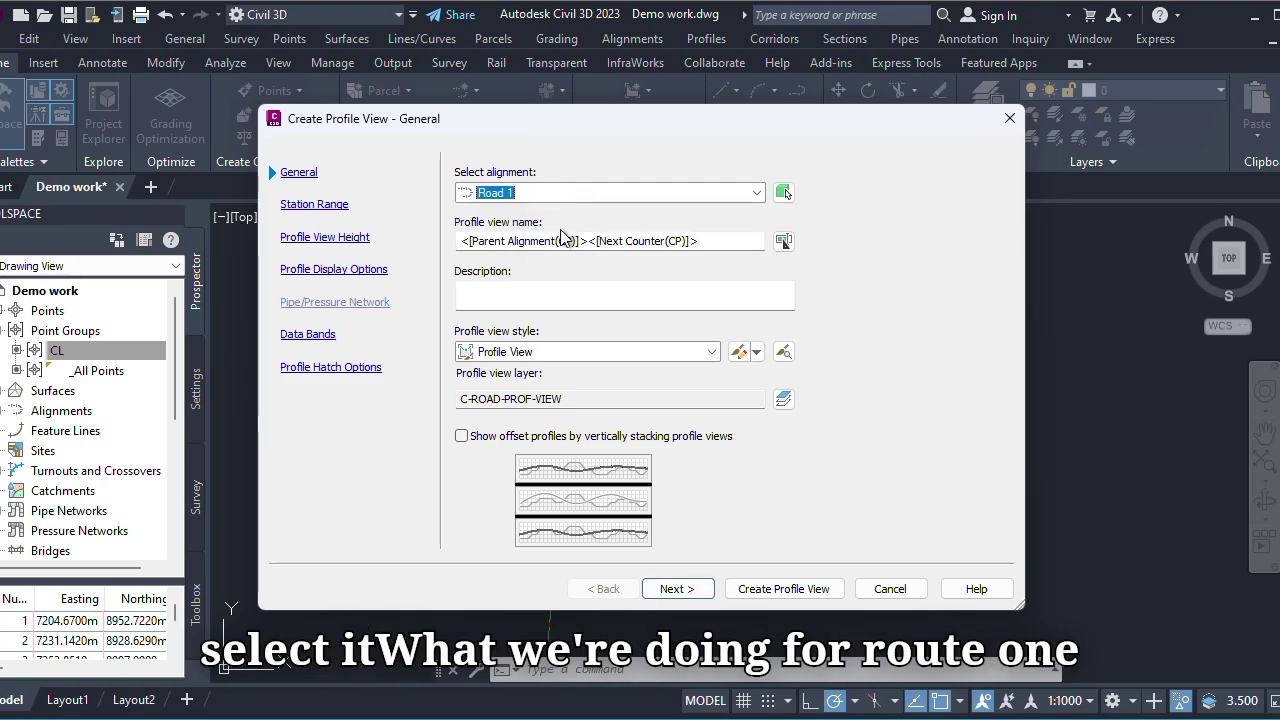
left_click_drag(757, 243, 412, 246)
type("Profile 1")
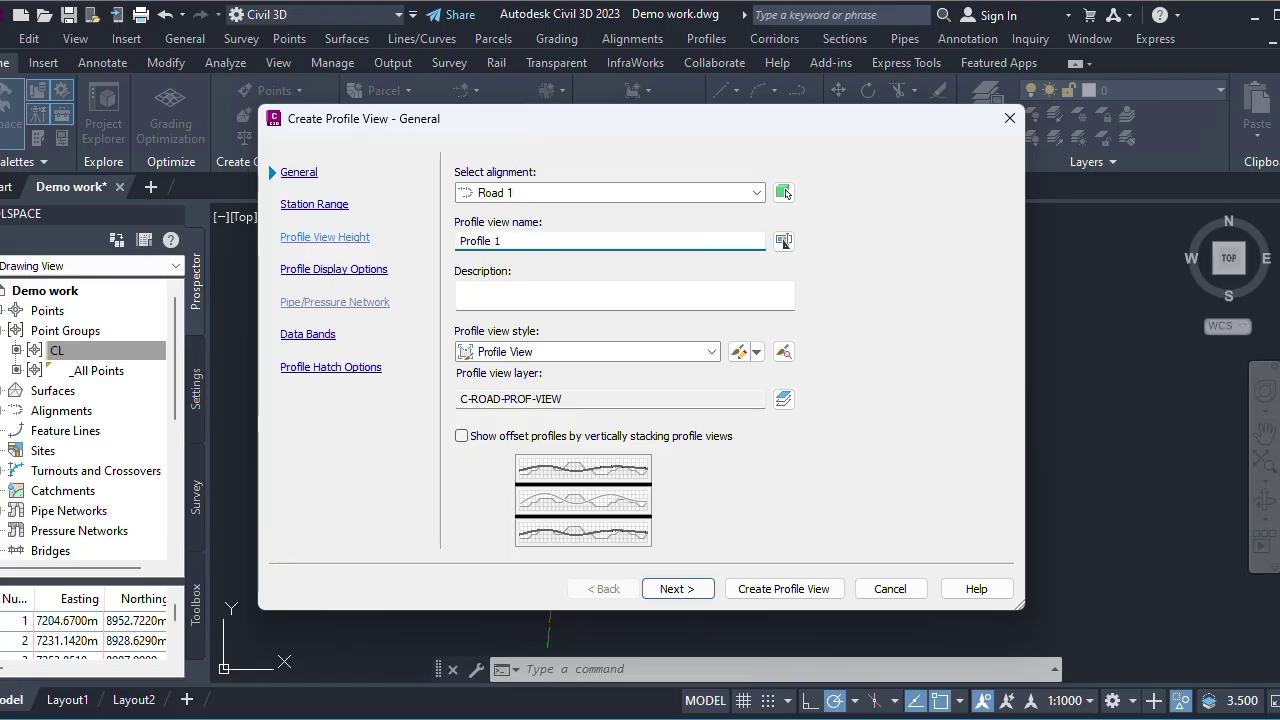
key("BackSpace")
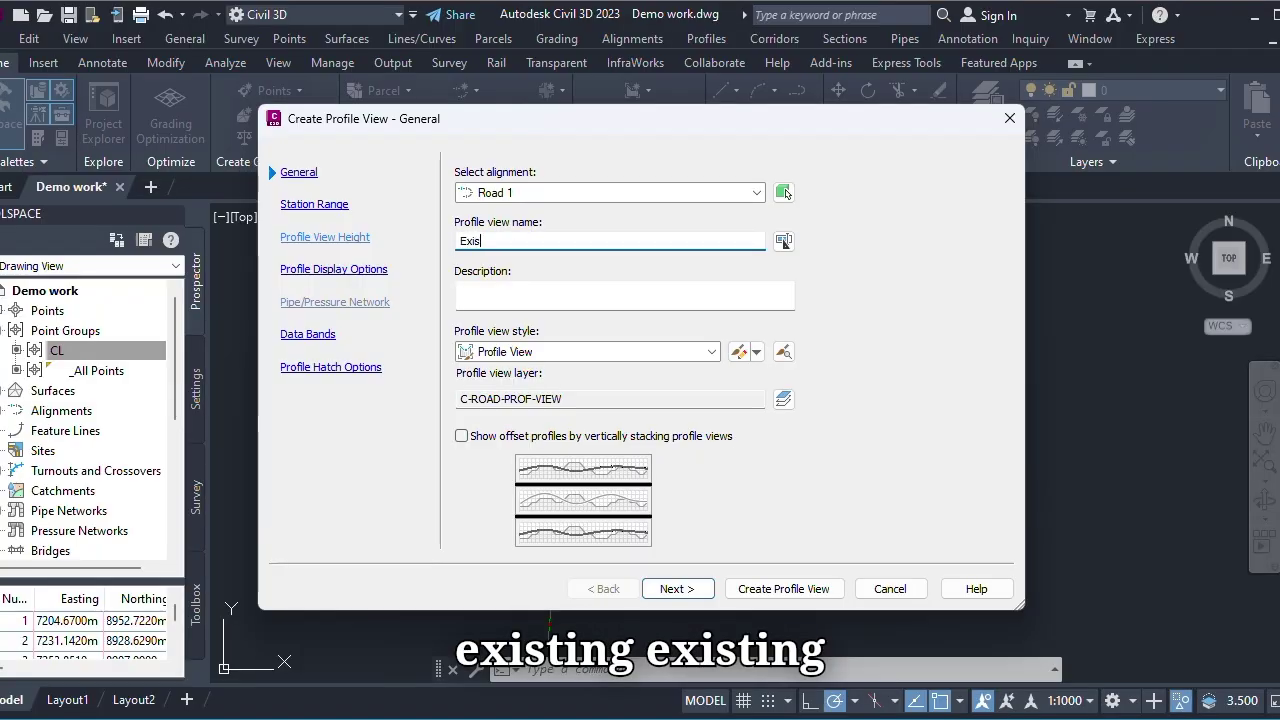
type("Existing Profile")
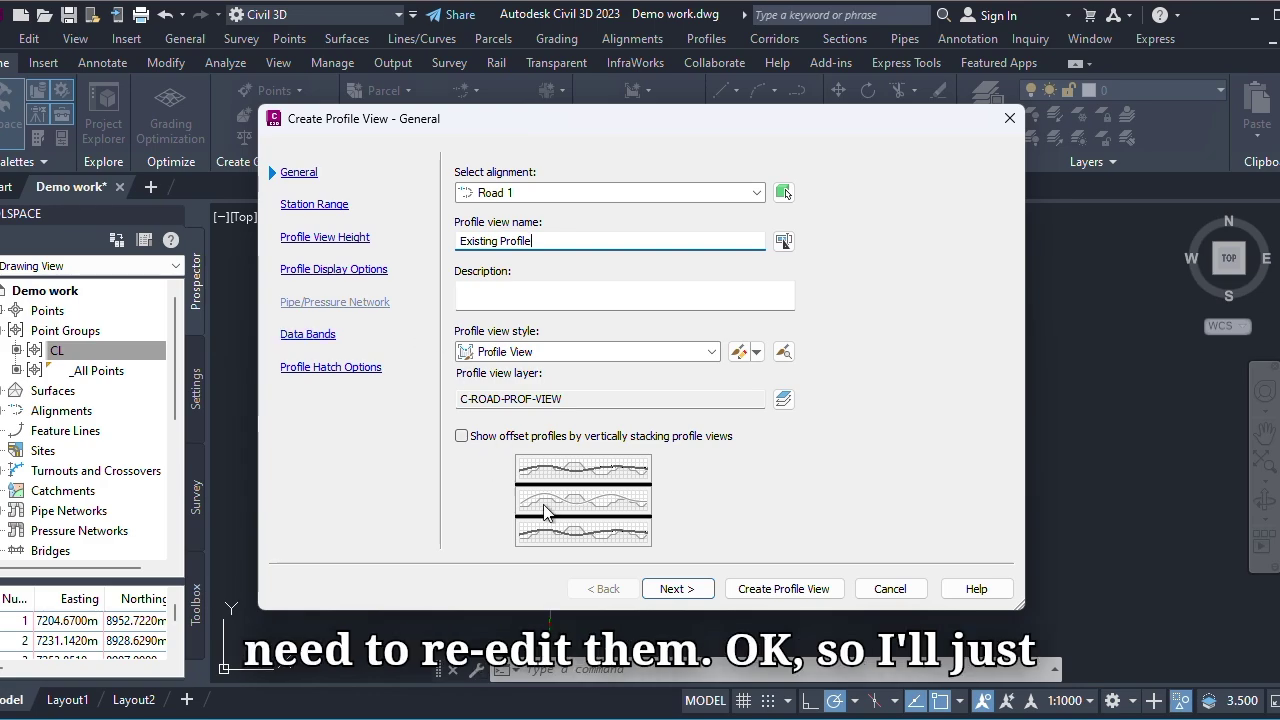
left_click(678, 589)
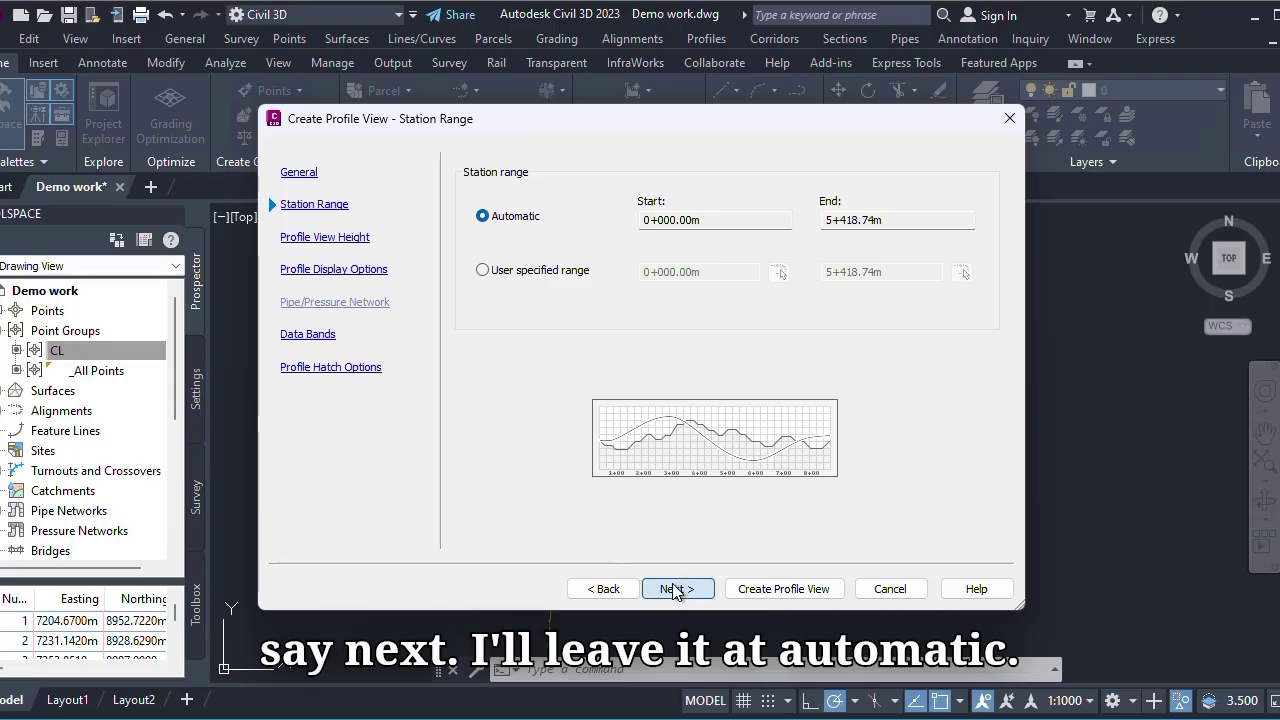
left_click(676, 589)
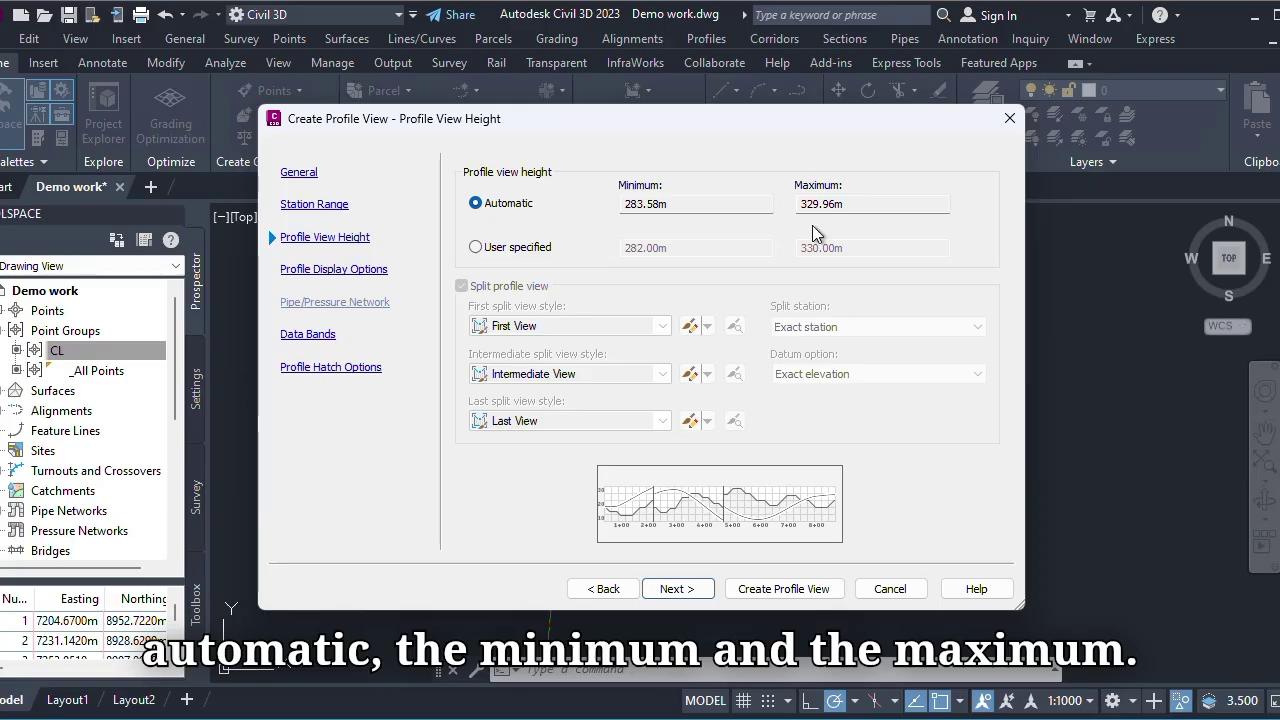
- Accept the default height, display, data band and hatch settings and place the profile view beside the upper end of Road 1
left_click(686, 590)
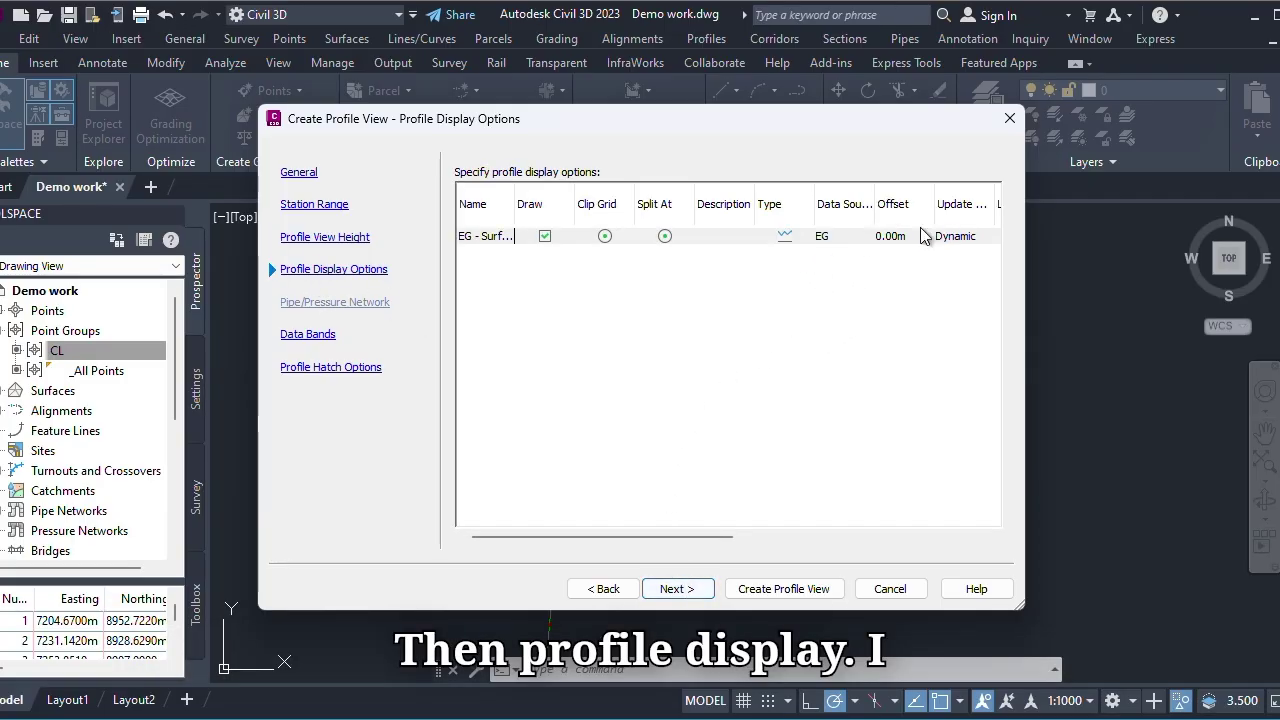
left_click(679, 586)
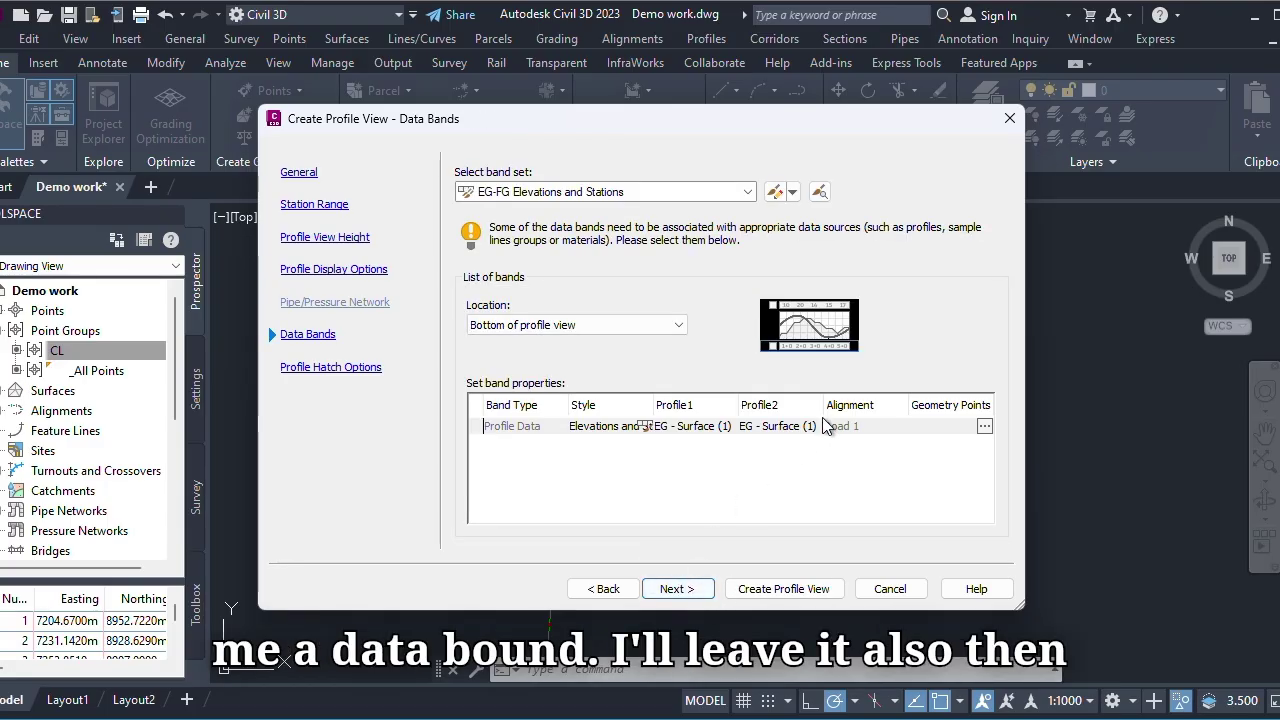
left_click(679, 592)
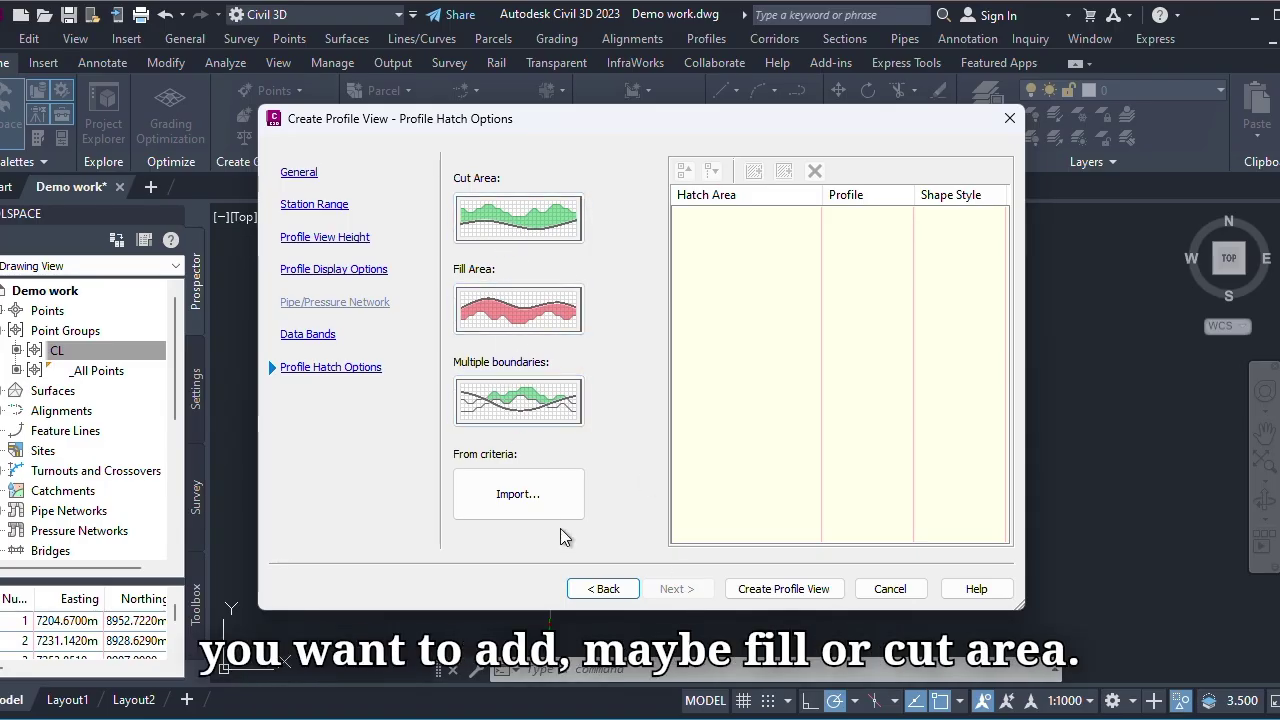
left_click(768, 589)
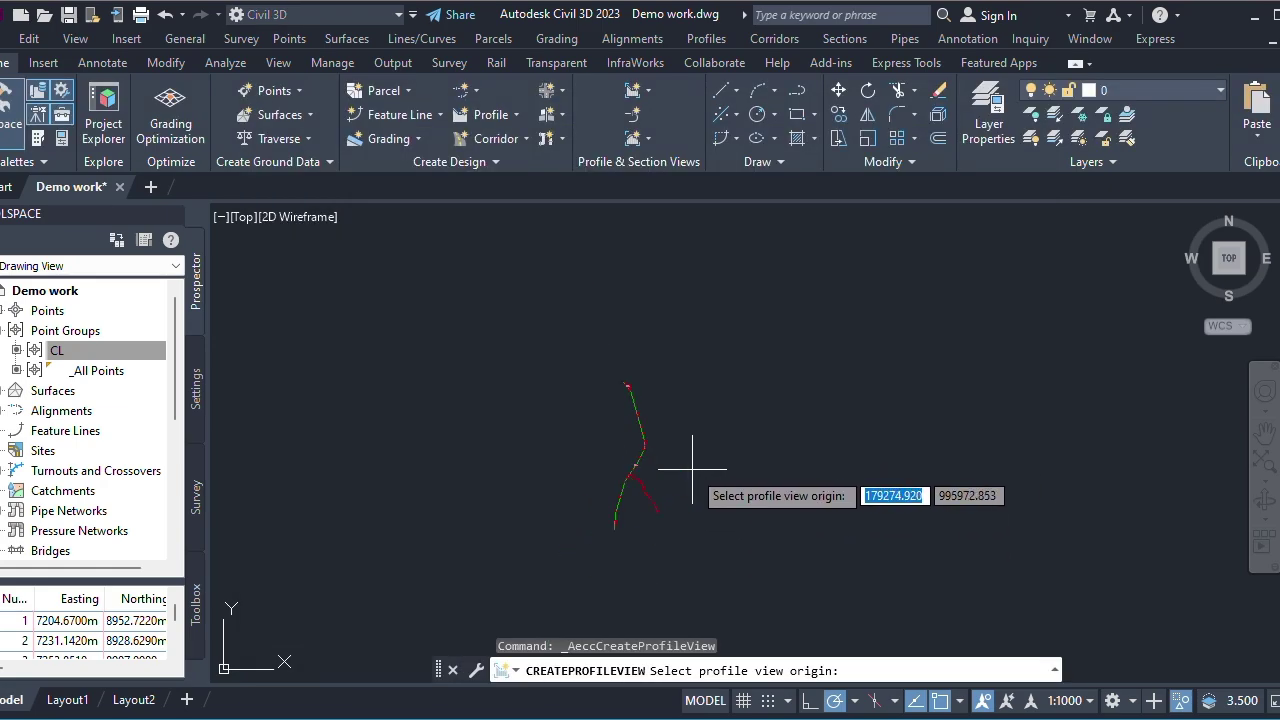
scroll(710, 450, "up", 4)
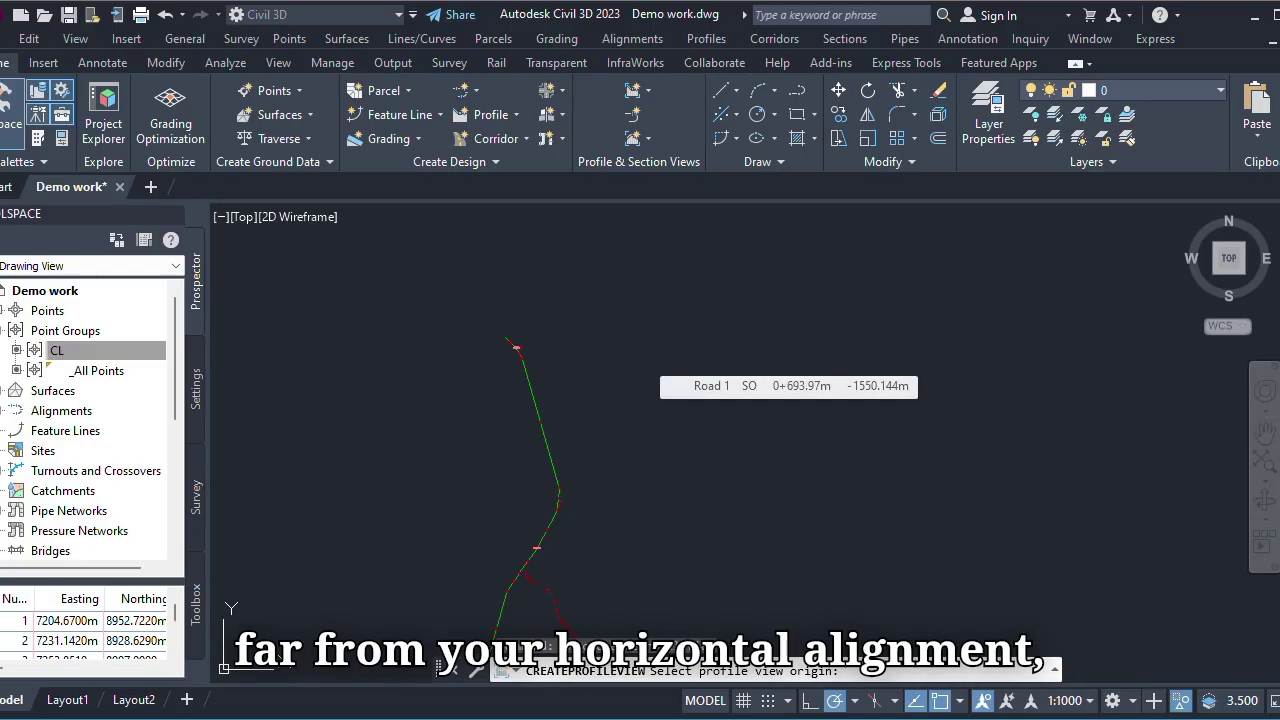
left_click(640, 354)
- Examine the newly placed Existing Profile view, including its grid, EG profile line and data band
scroll(704, 311, "up", 5)
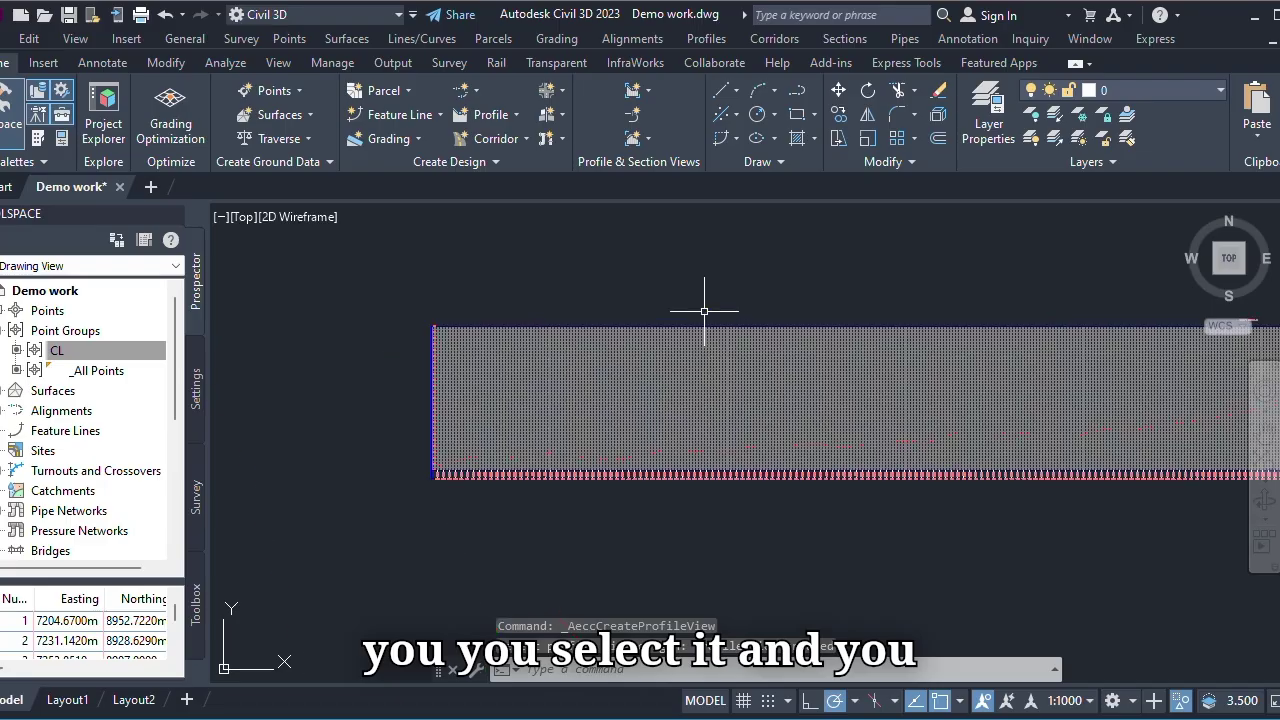
scroll(507, 469, "up", 5)
scroll(523, 411, "down", 5)
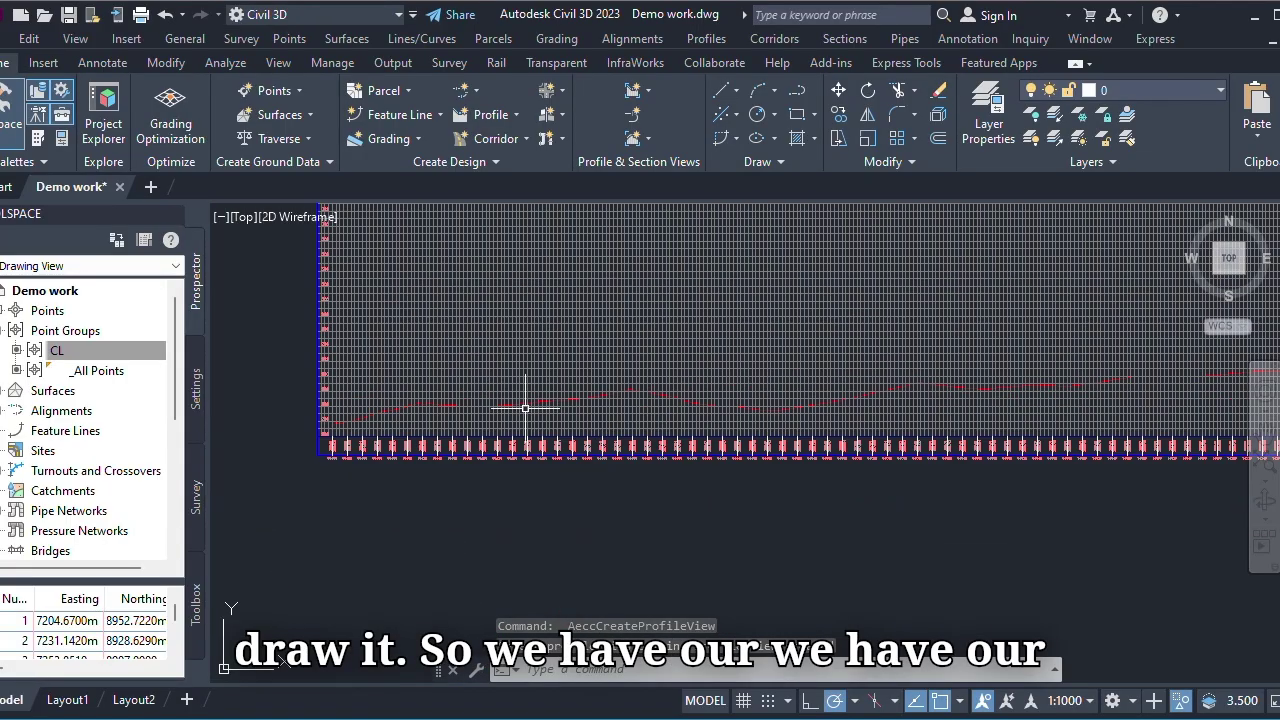
scroll(865, 413, "up", 3)
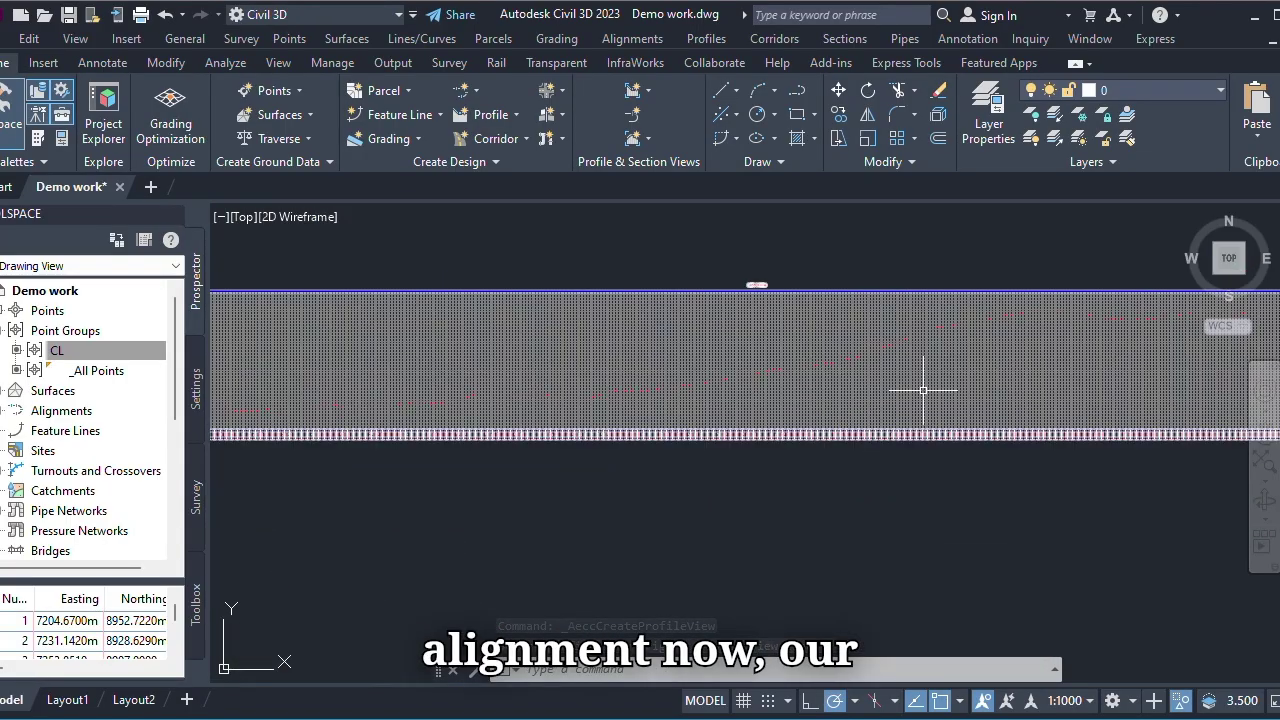
scroll(920, 386, "up", 4)
scroll(900, 449, "down", 4)
scroll(800, 443, "down", 5)
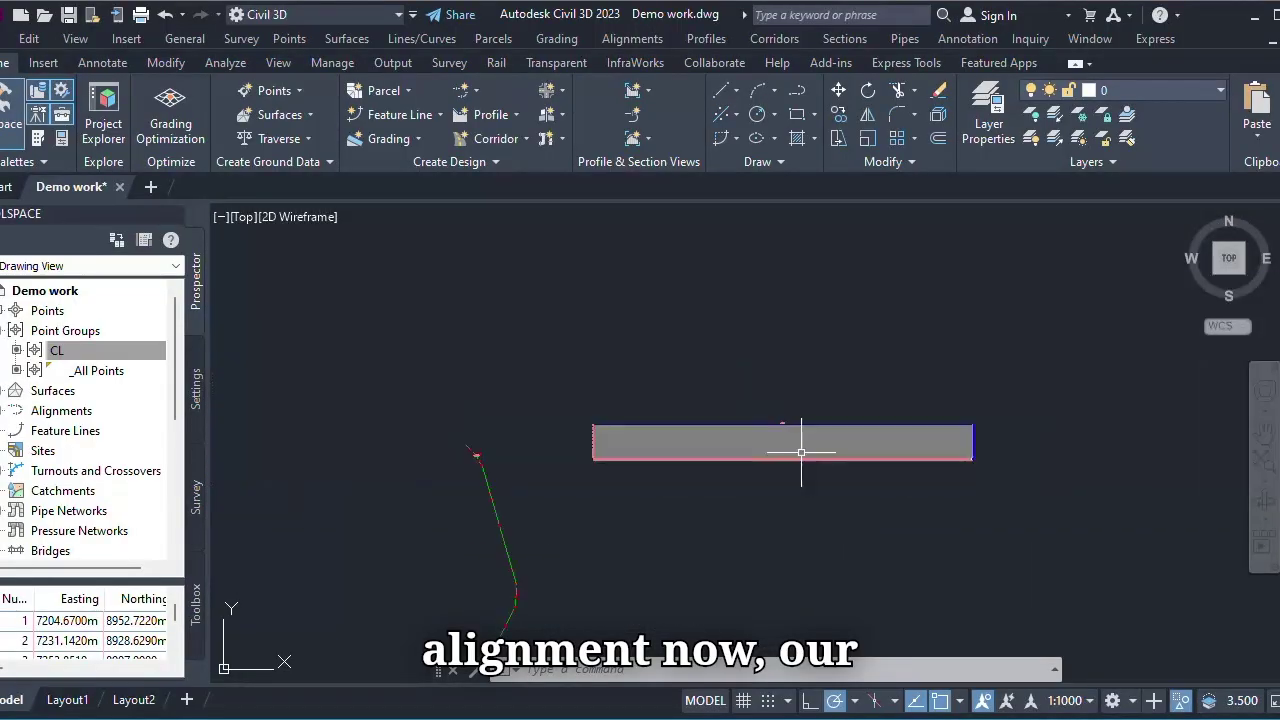
scroll(691, 429, "up", 5)
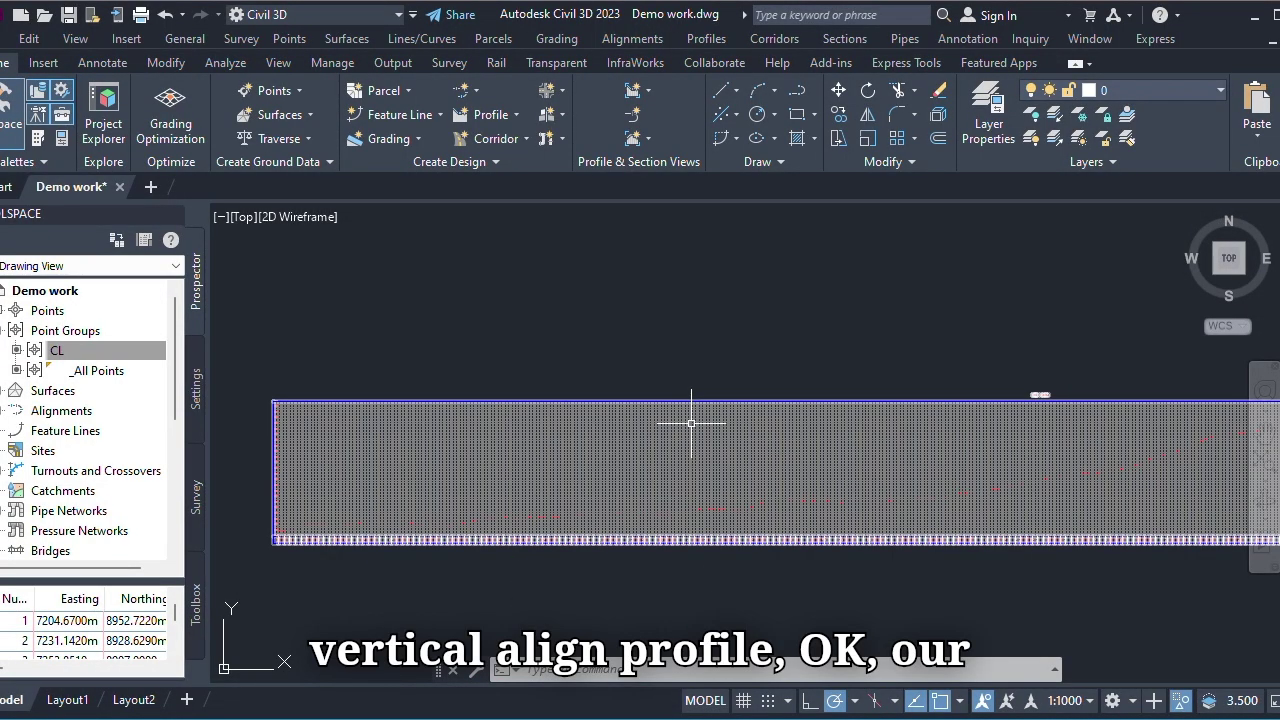
scroll(449, 457, "up", 3)
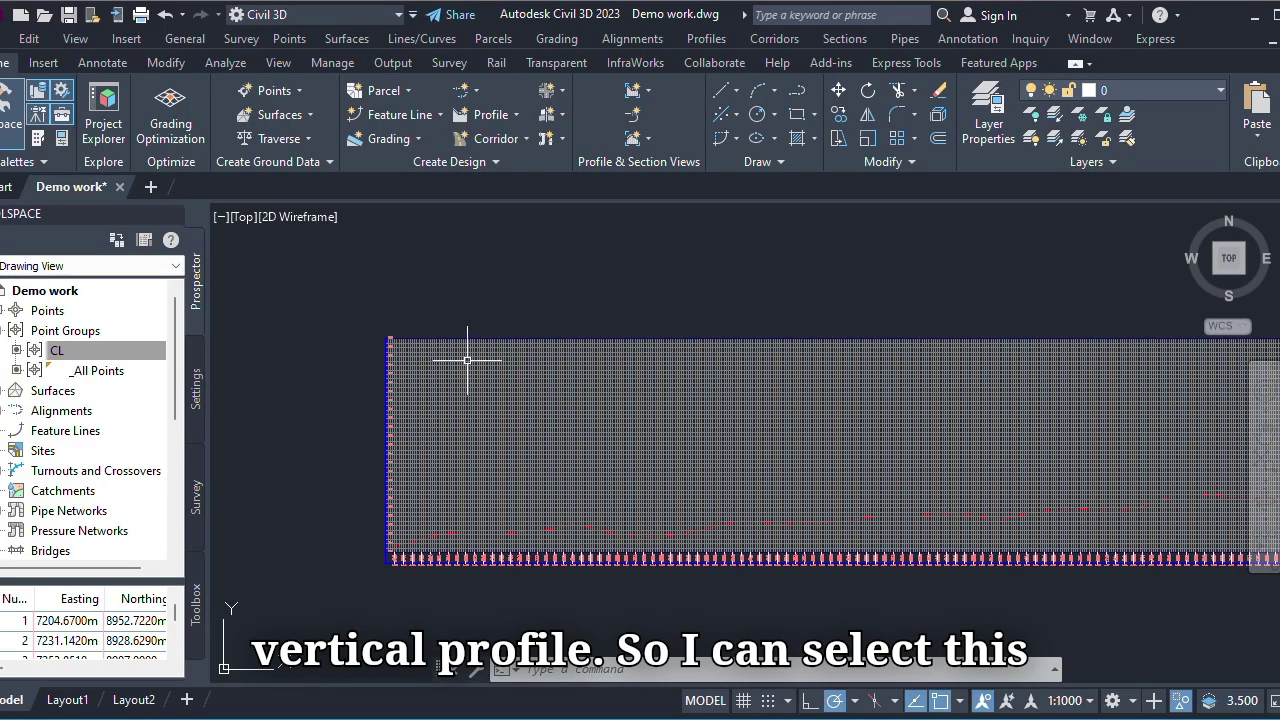
- Open the Existing Profile view's properties and review its elevation, profile, band and hatch settings and its current view style
left_click(477, 338)
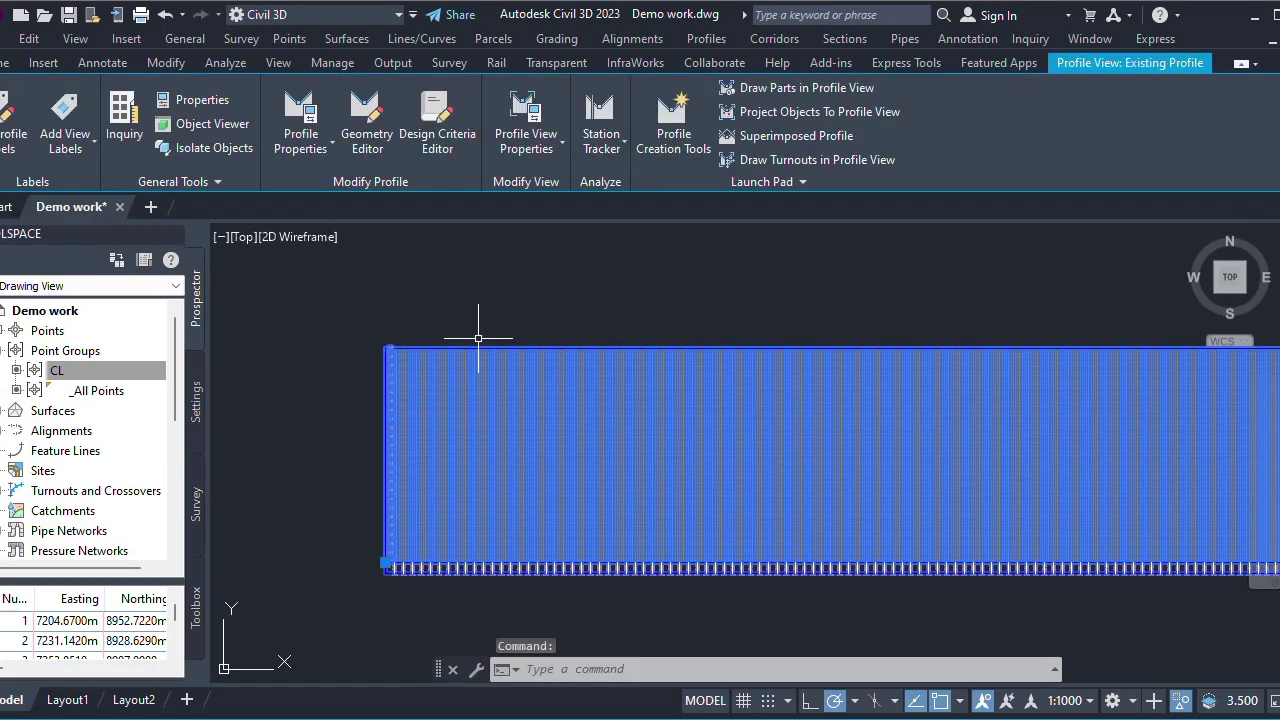
right_click(478, 339)
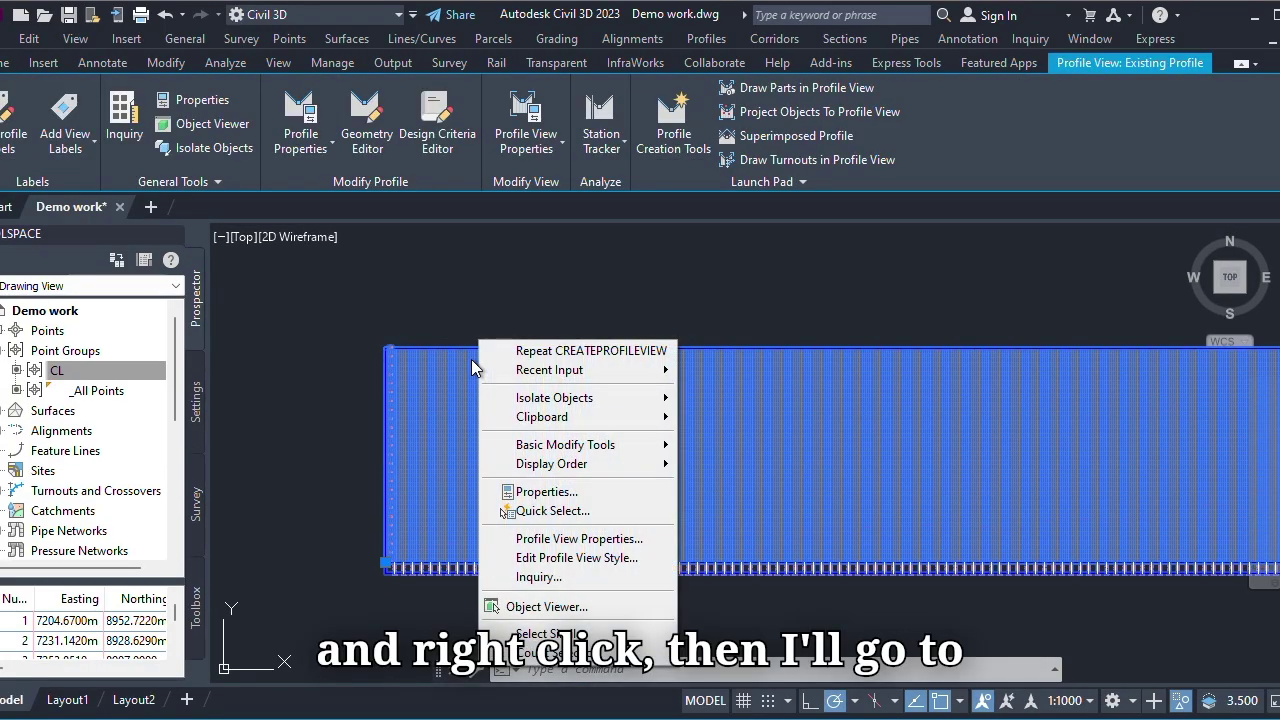
left_click(577, 540)
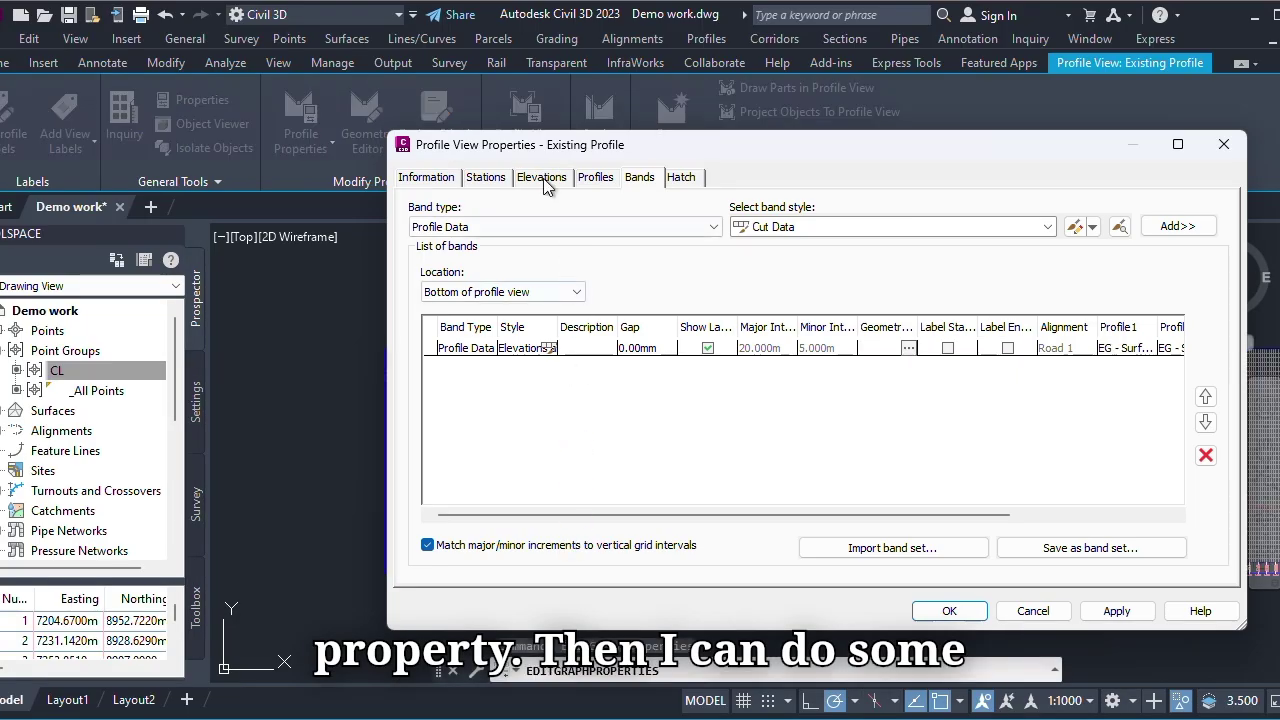
left_click(538, 180)
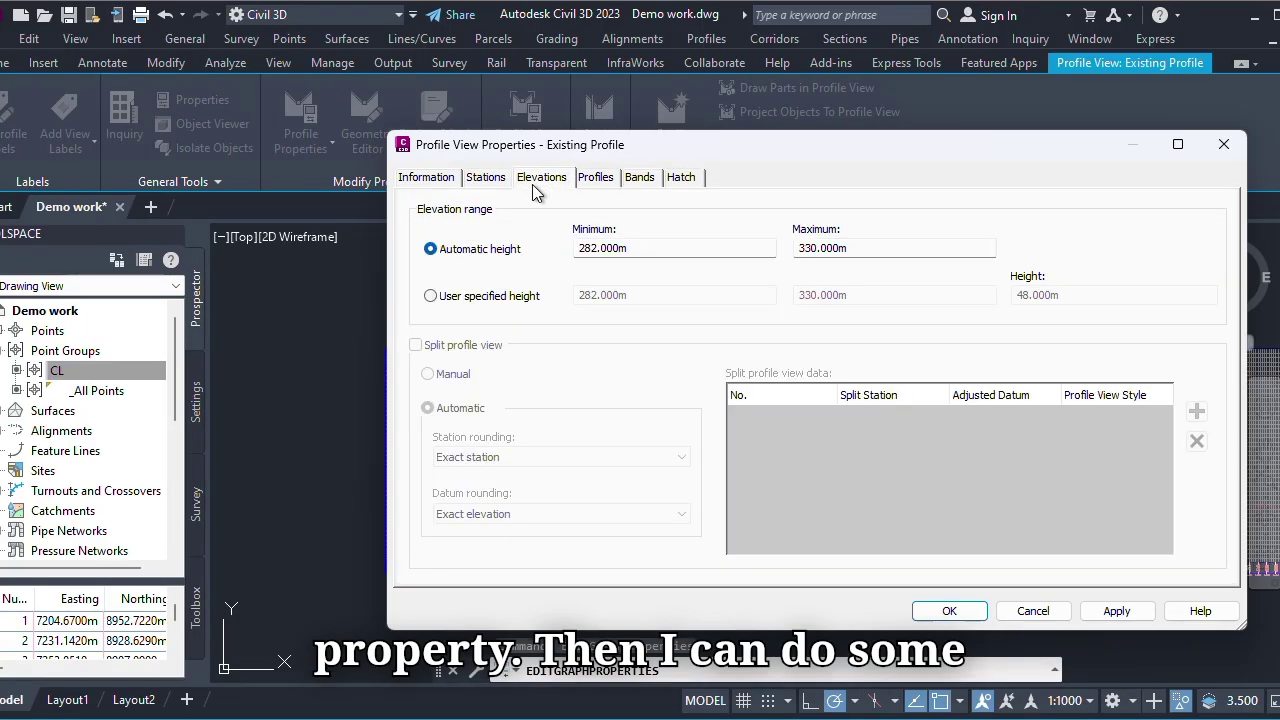
left_click(600, 180)
left_click(640, 180)
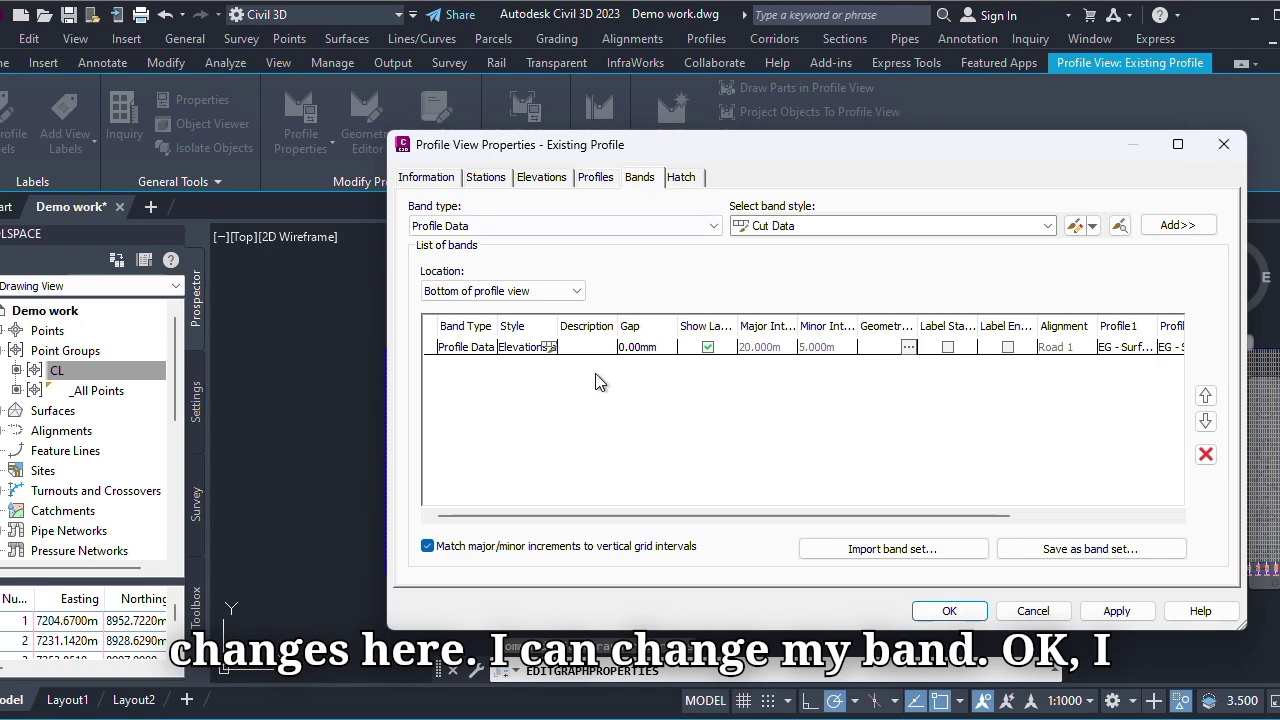
left_click(681, 180)
left_click(442, 180)
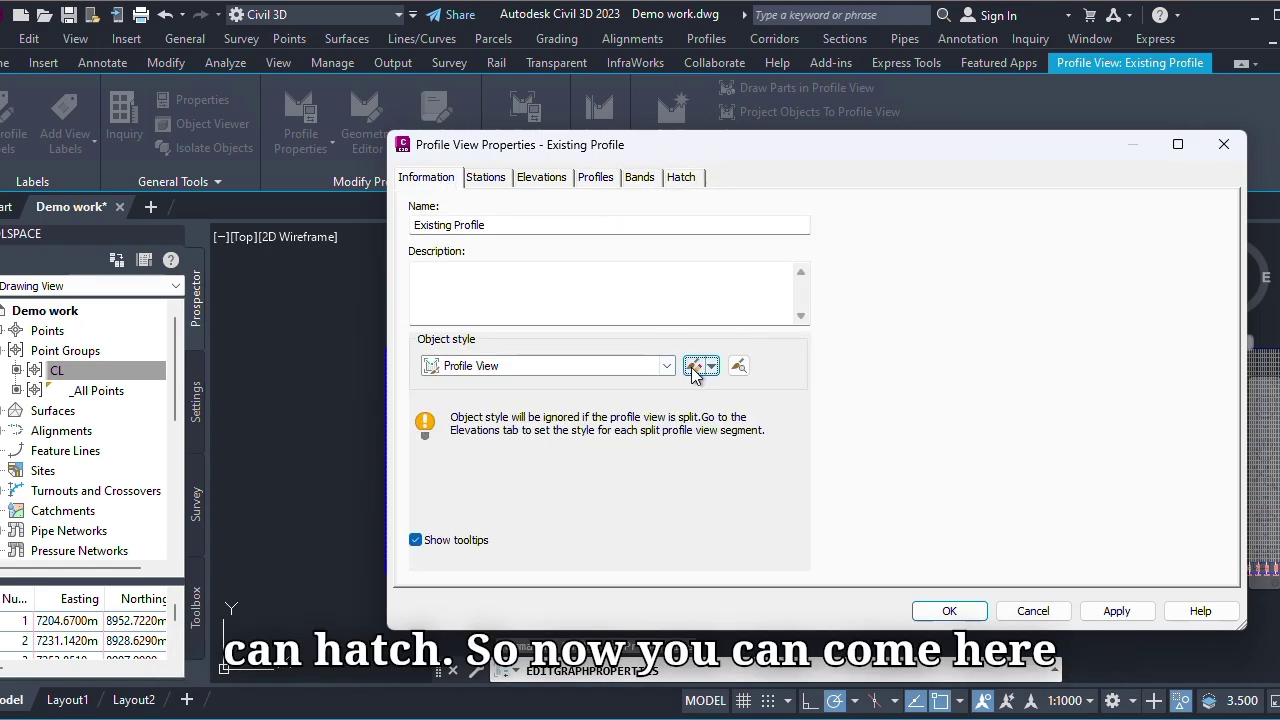
left_click(691, 367)
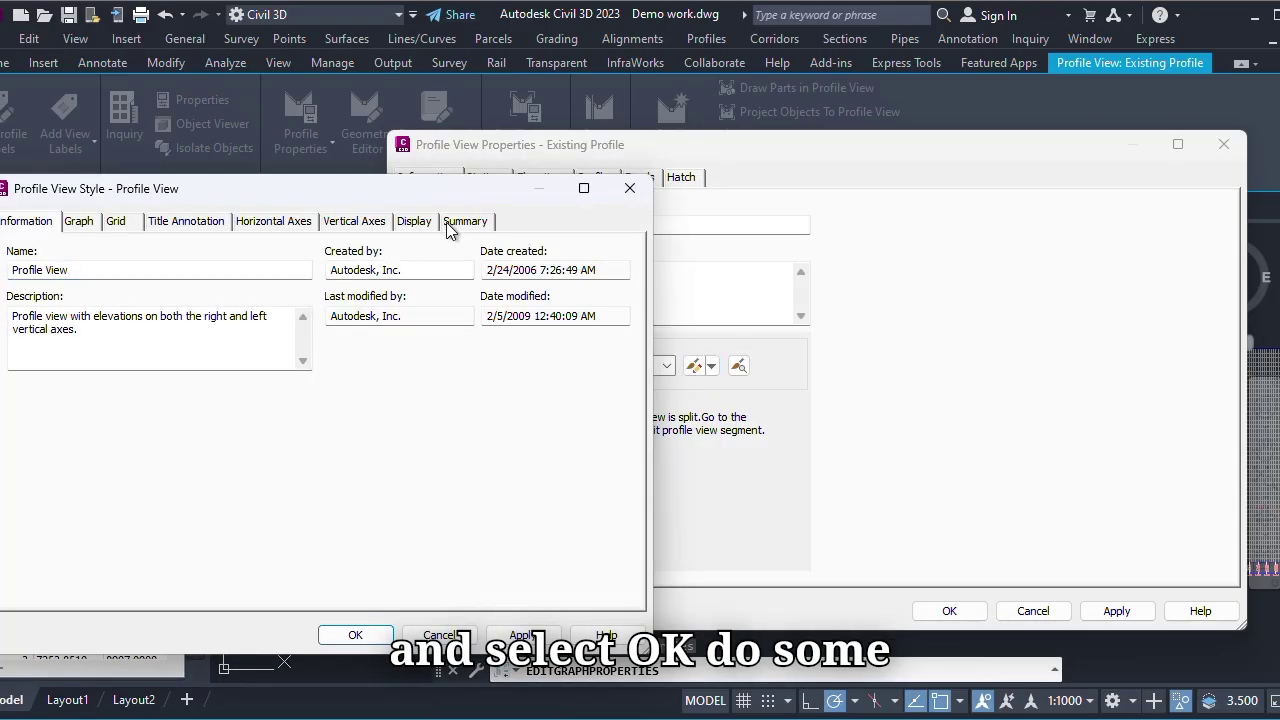
left_click(629, 190)
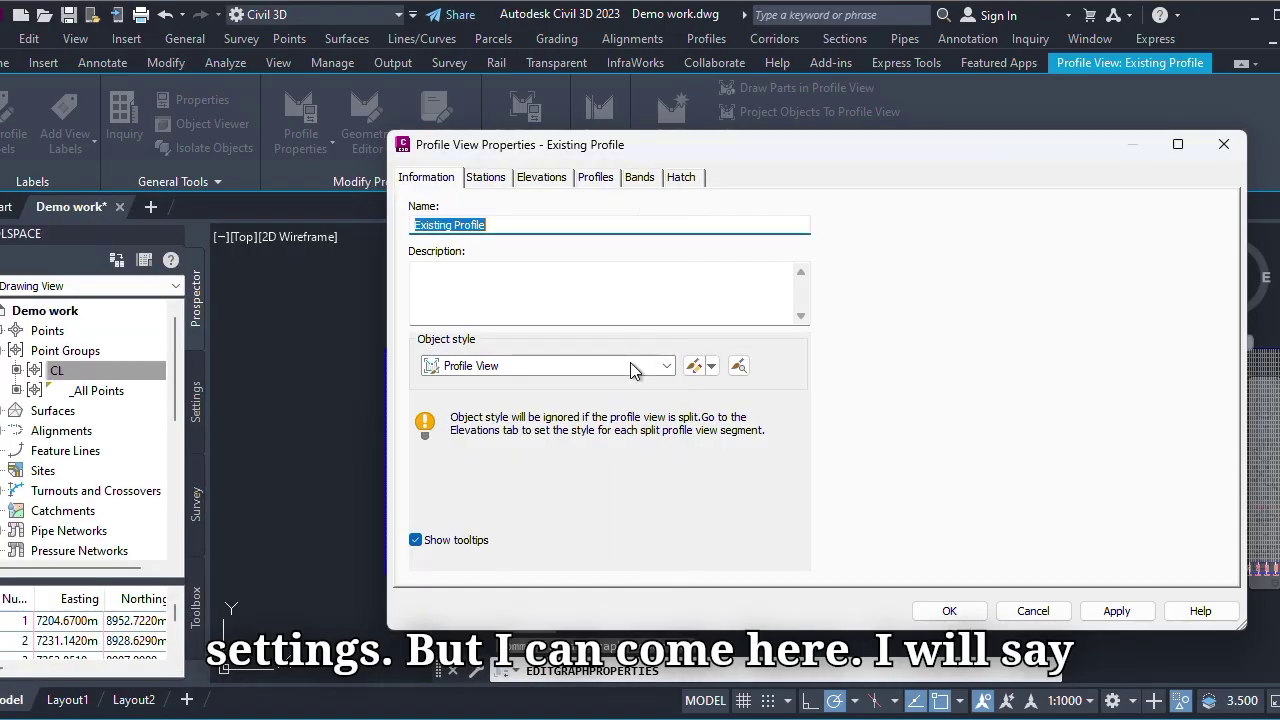
- Set the Existing Profile view's object style to Land Desktop Profile View and apply the change
left_click(667, 366)
left_click(534, 449)
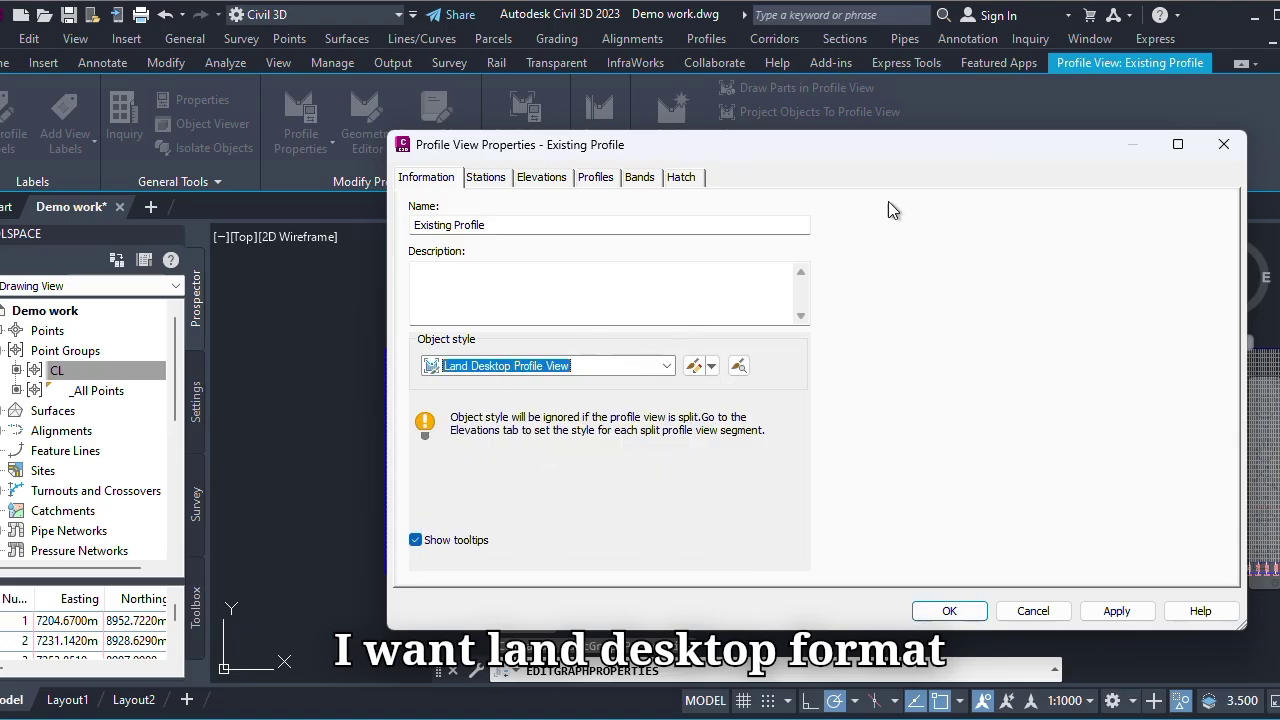
left_click_drag(942, 143, 36, 218)
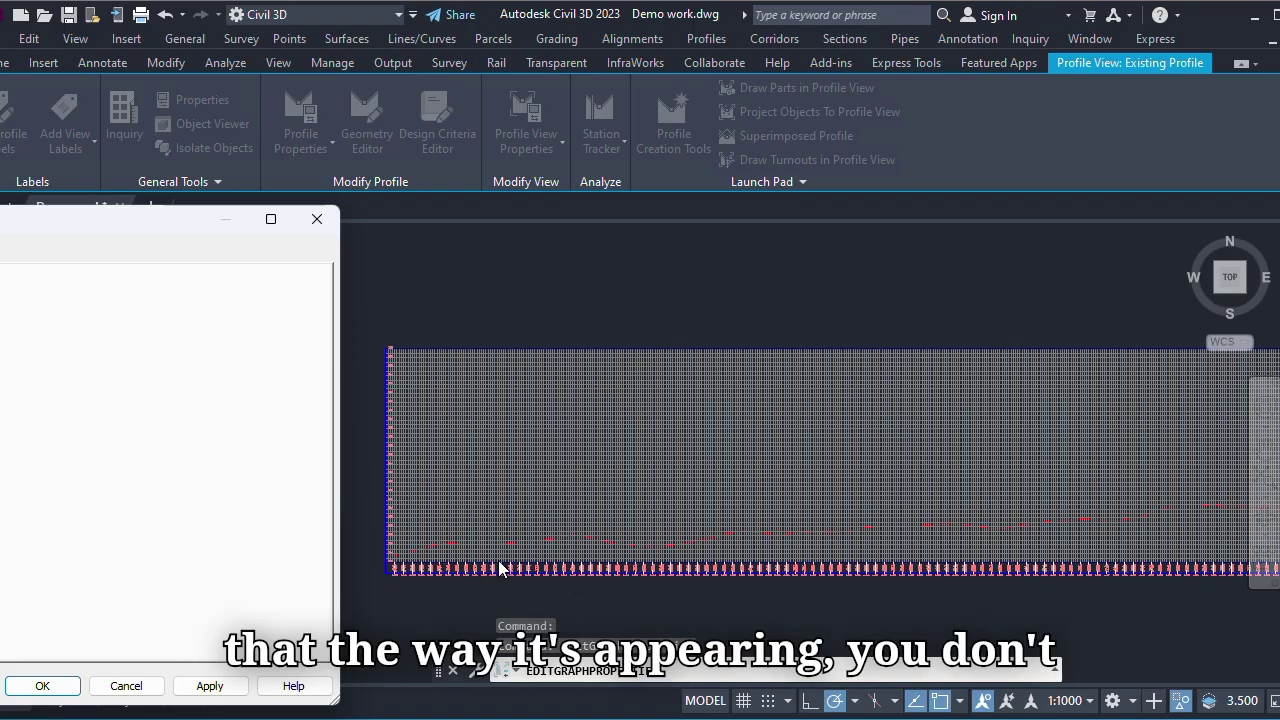
left_click_drag(206, 229, 1034, 292)
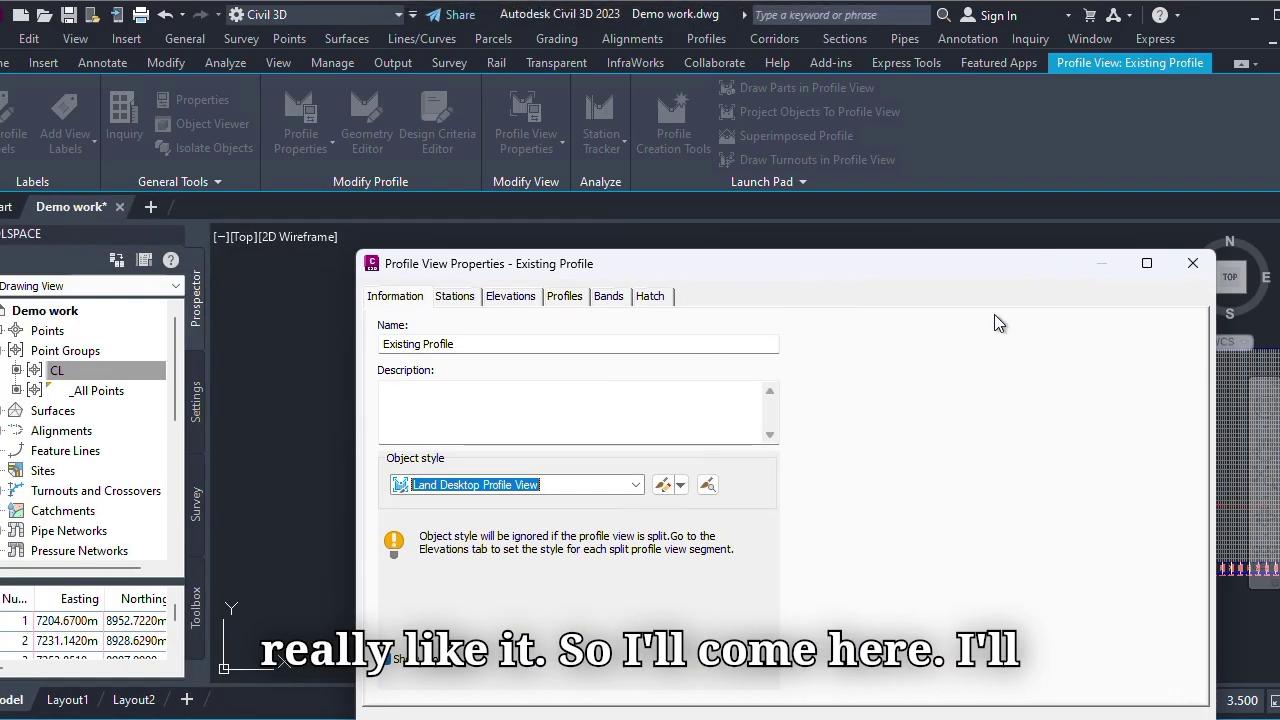
left_click_drag(819, 268, 844, 223)
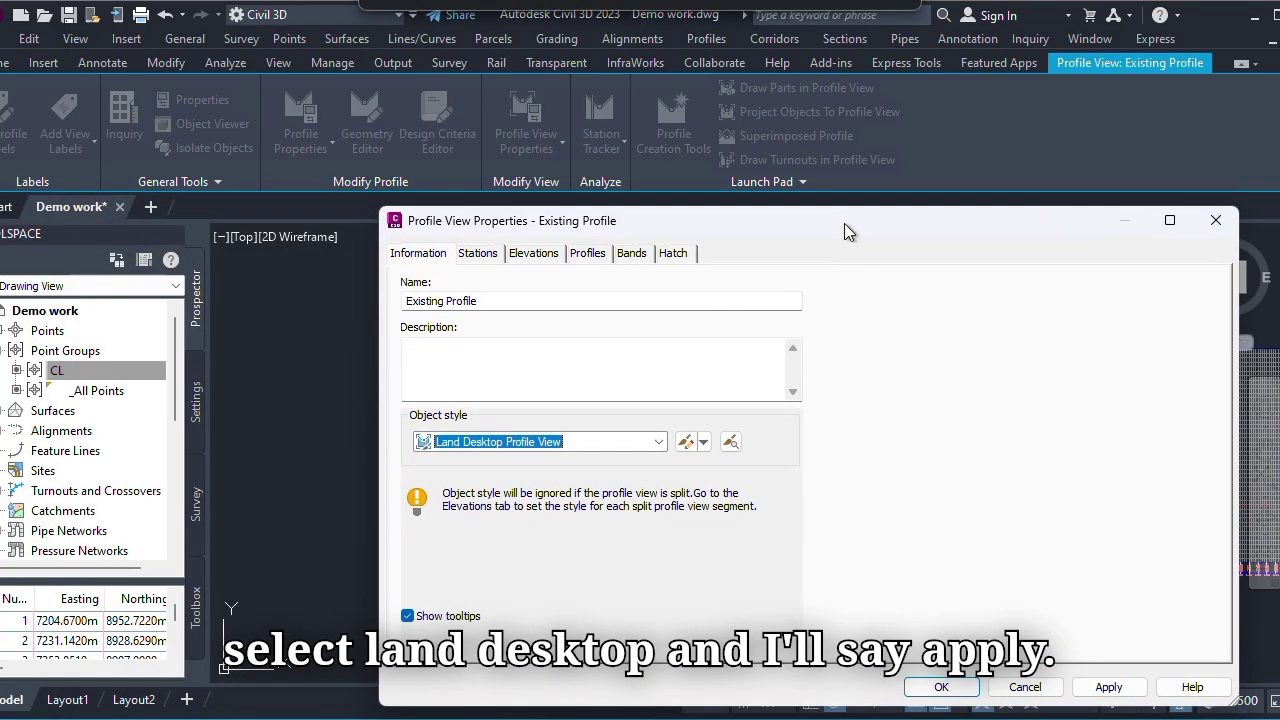
left_click(1092, 687)
left_click(941, 687)
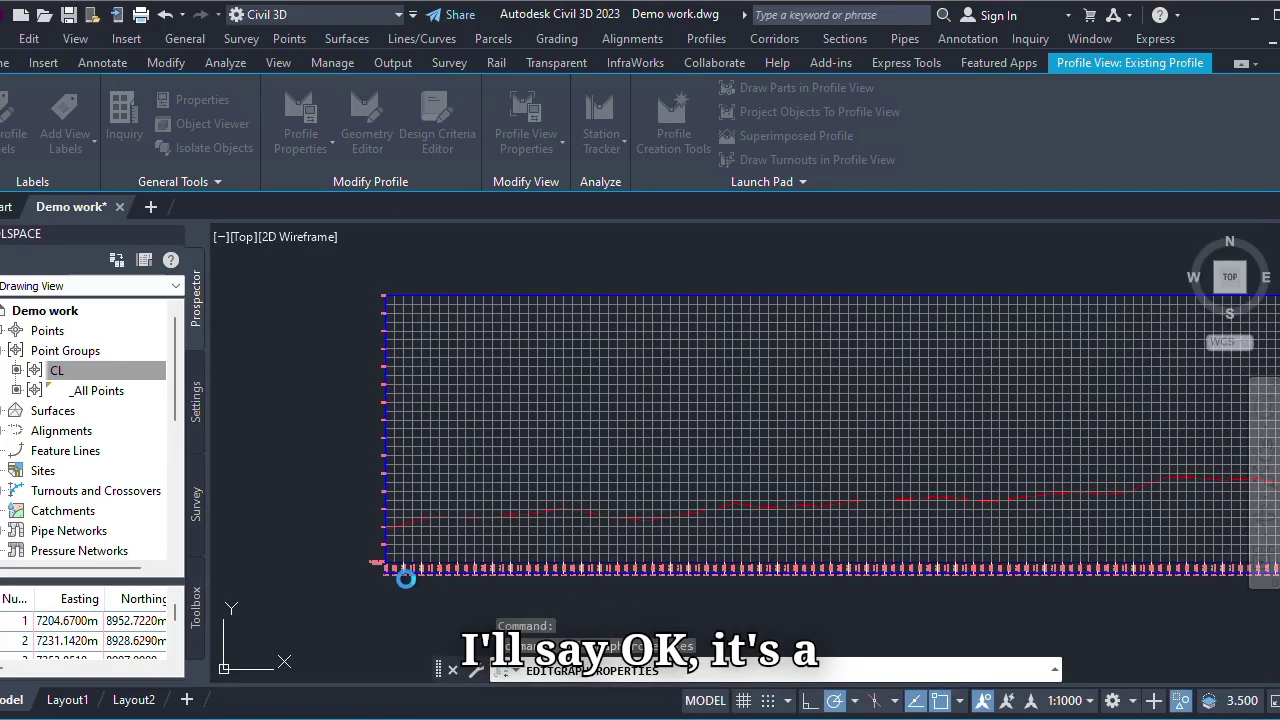
- Inspect the restyled profile view's grid, elevation labels, datum and station band at close range and as a whole
scroll(484, 537, "down", 2)
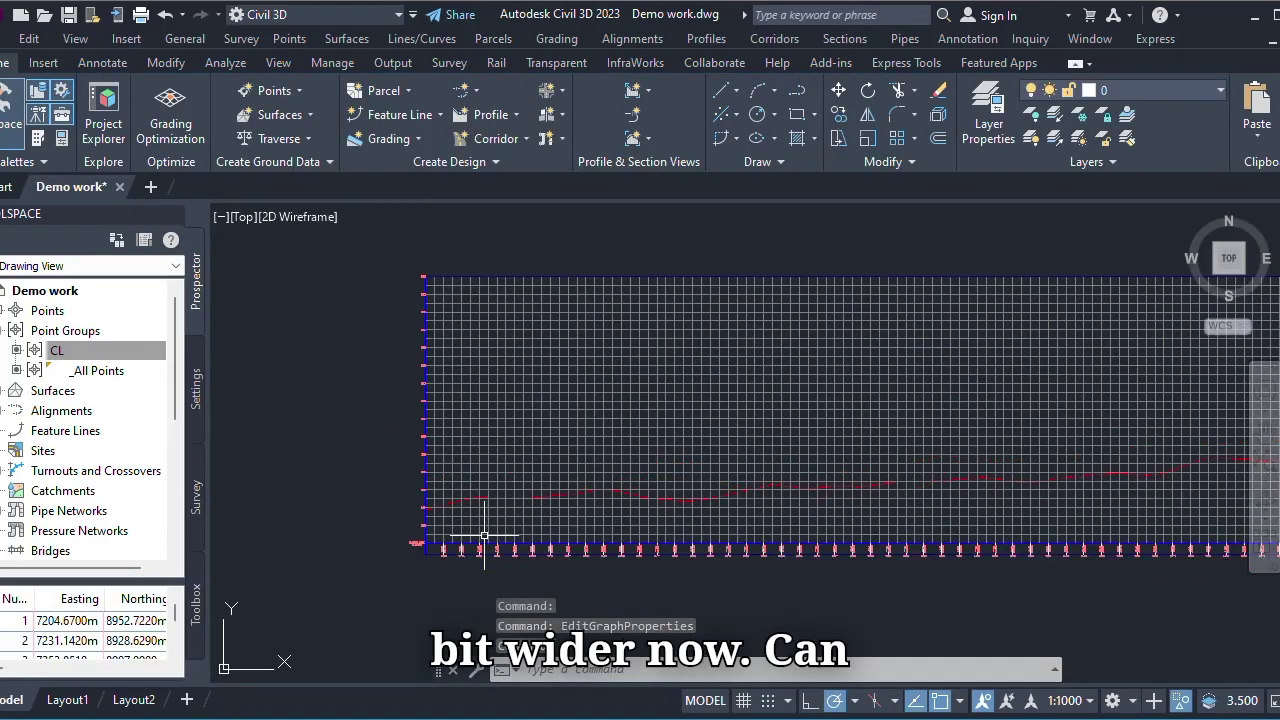
scroll(523, 509, "up", 2)
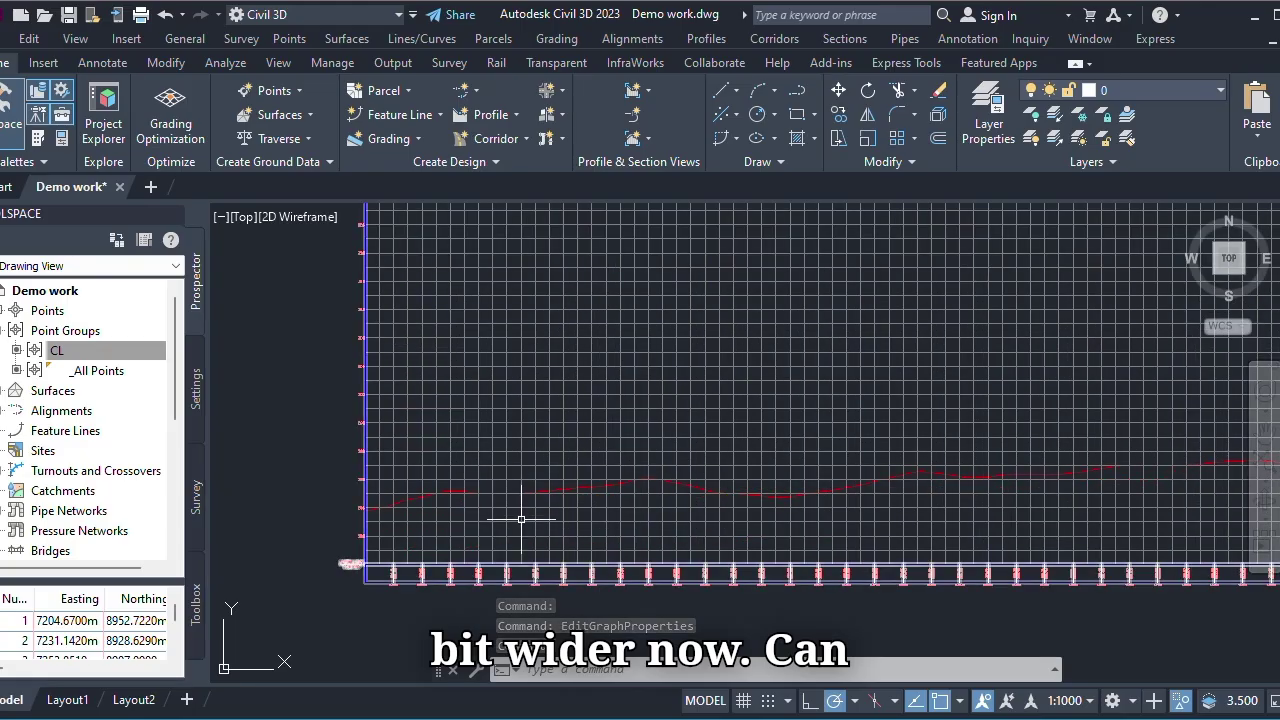
scroll(365, 572, "up", 4)
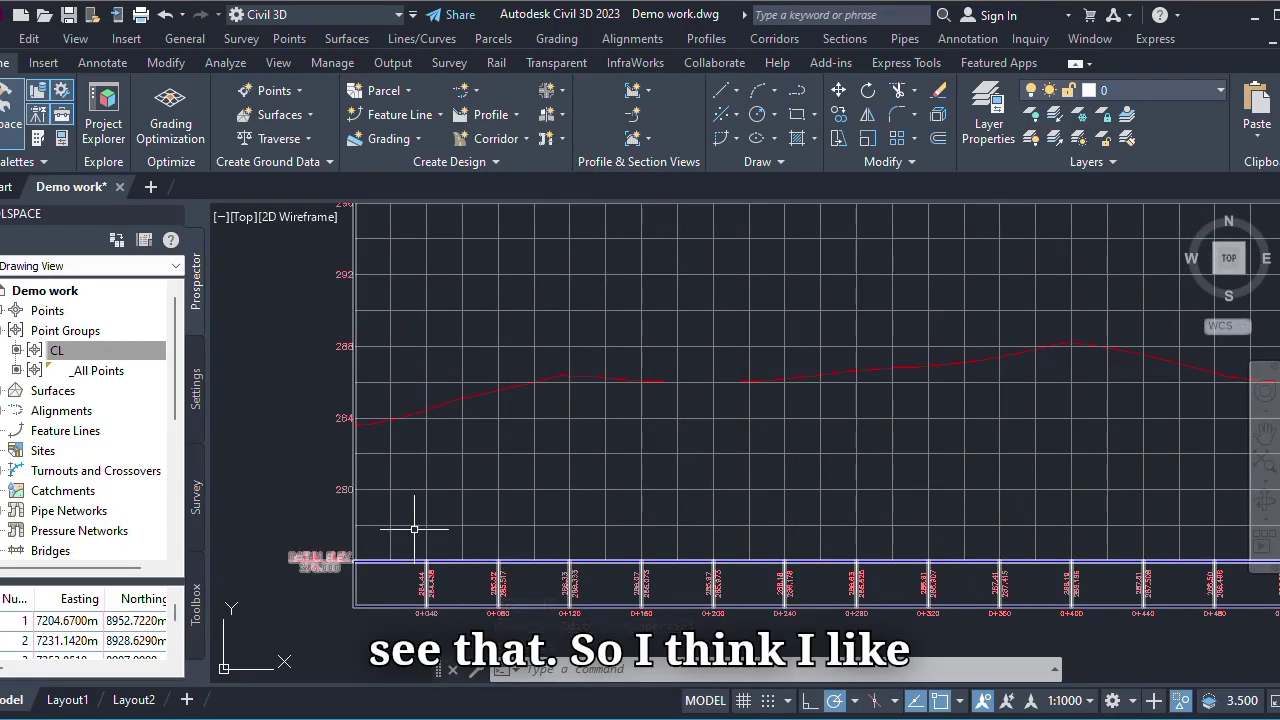
scroll(414, 560, "up", 3)
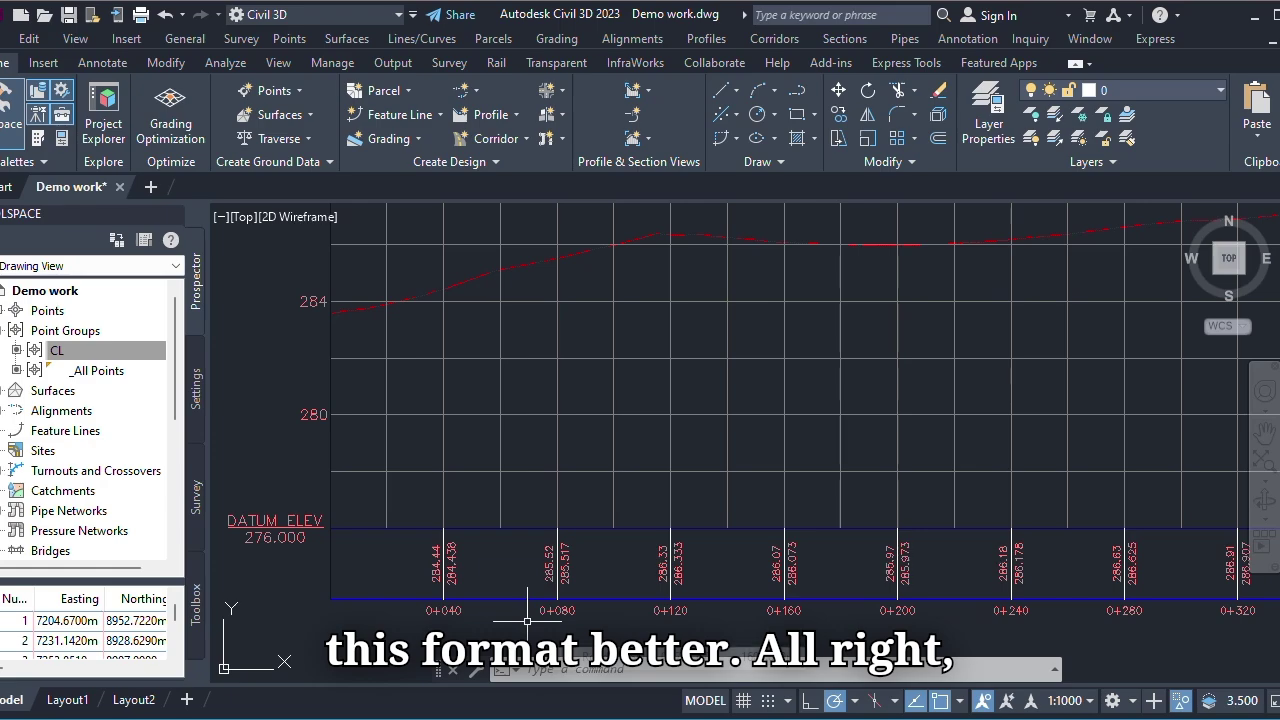
scroll(538, 593, "down", 5)
scroll(538, 593, "down", 5)
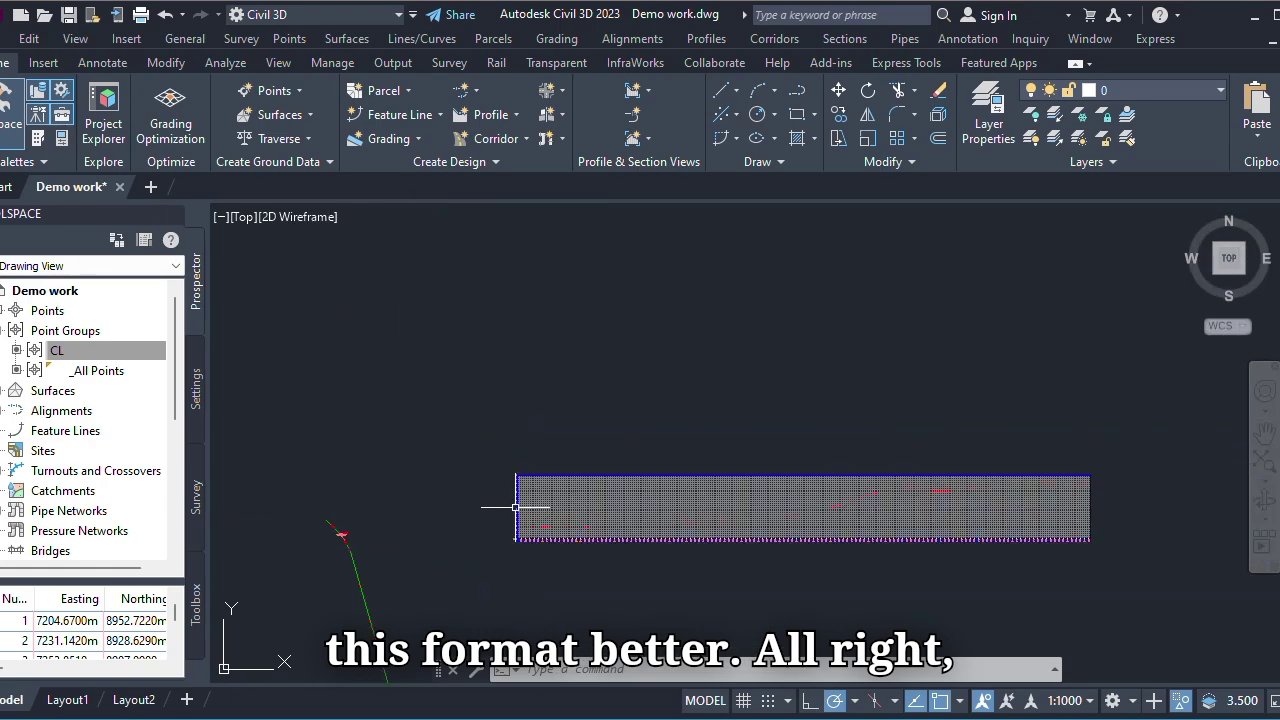
scroll(580, 543, "up", 4)
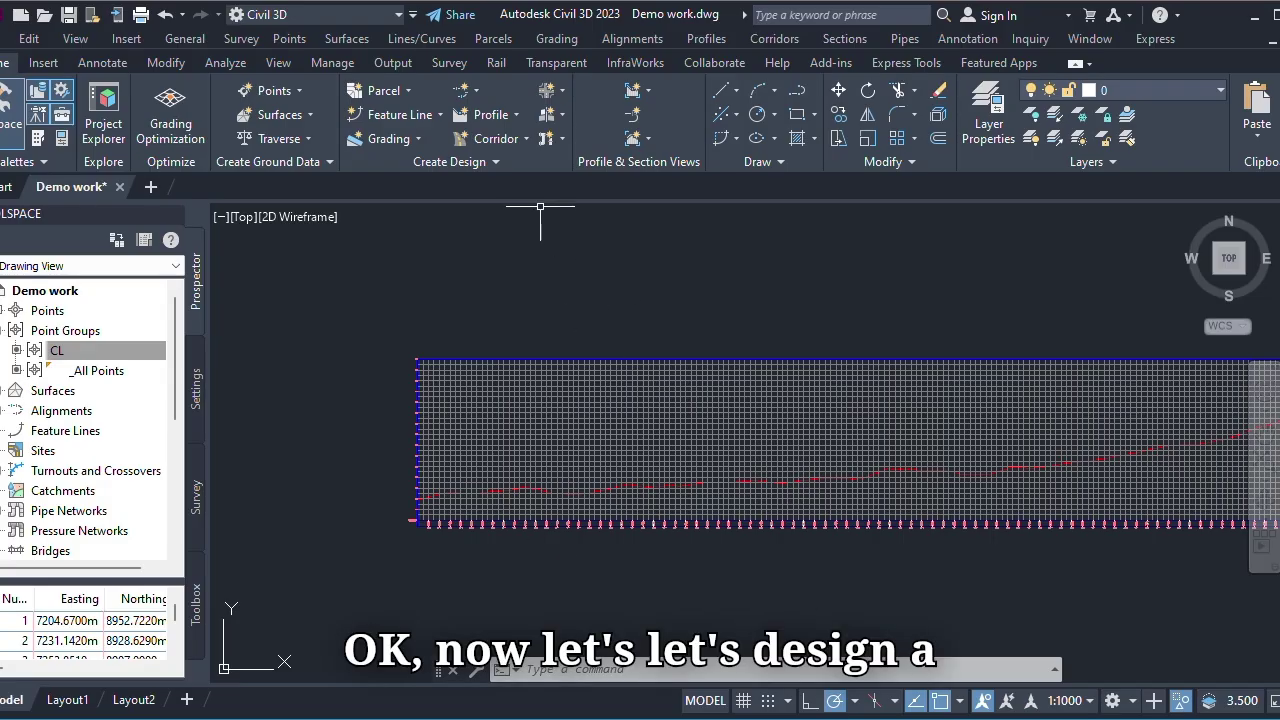
- Start a layout profile for Road 1 in the Existing Profile view and name it Design Profile
left_click(516, 117)
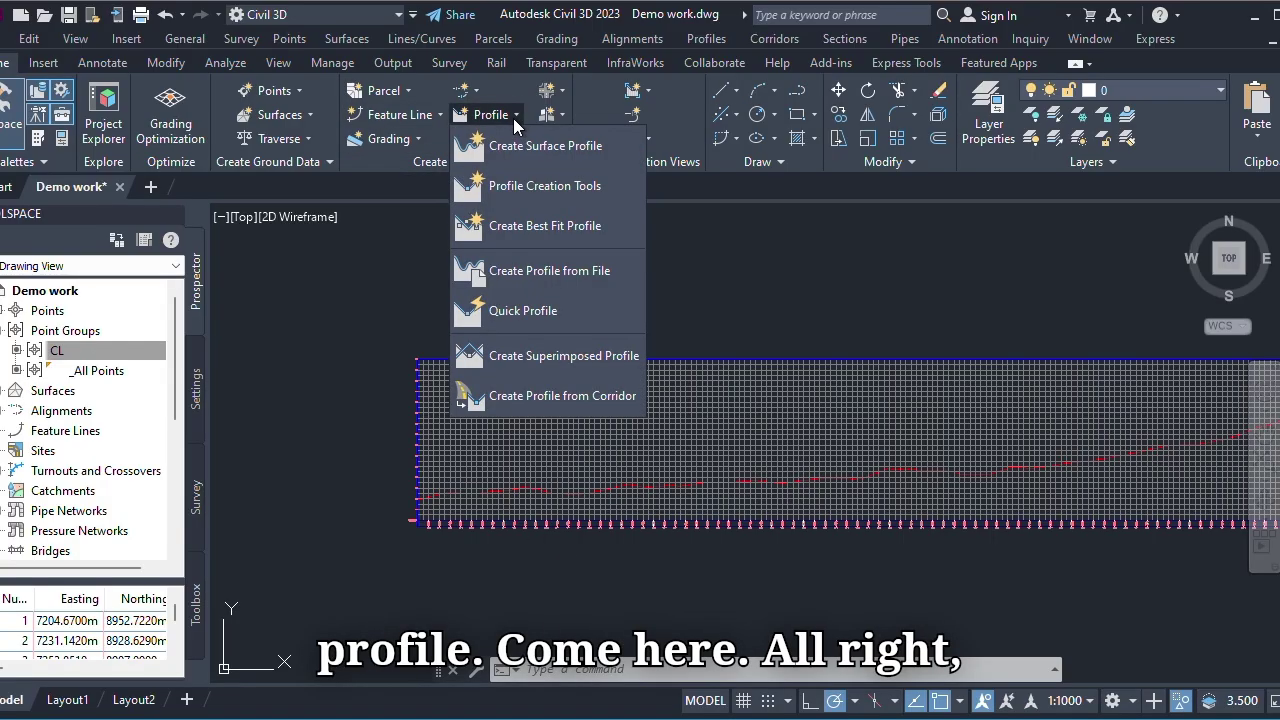
left_click(508, 180)
left_click(494, 362)
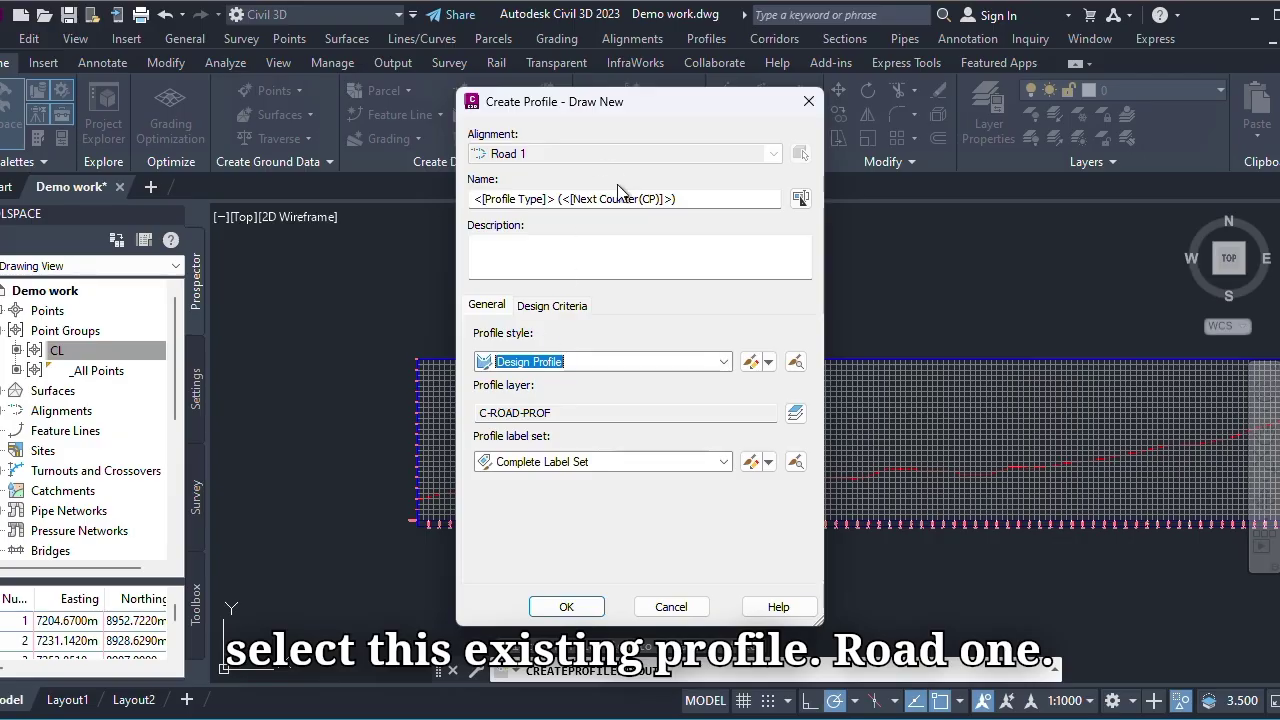
left_click_drag(709, 203, 397, 203)
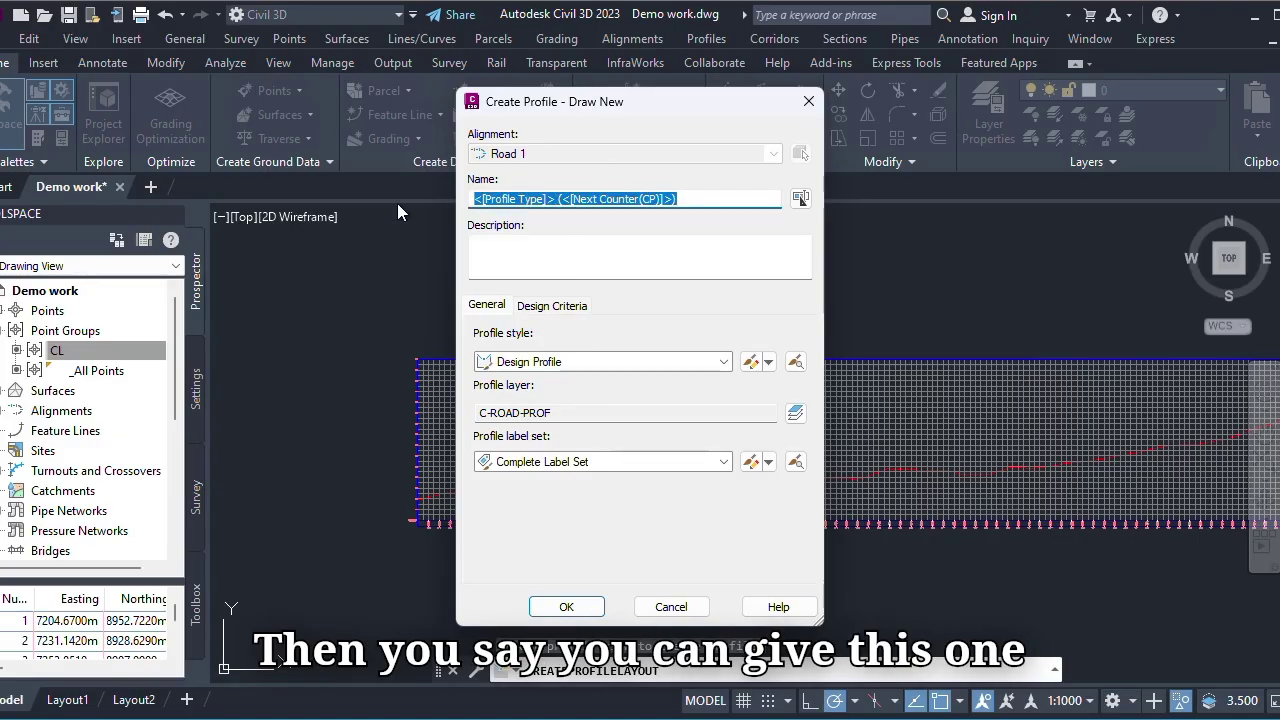
type("Design Pr")
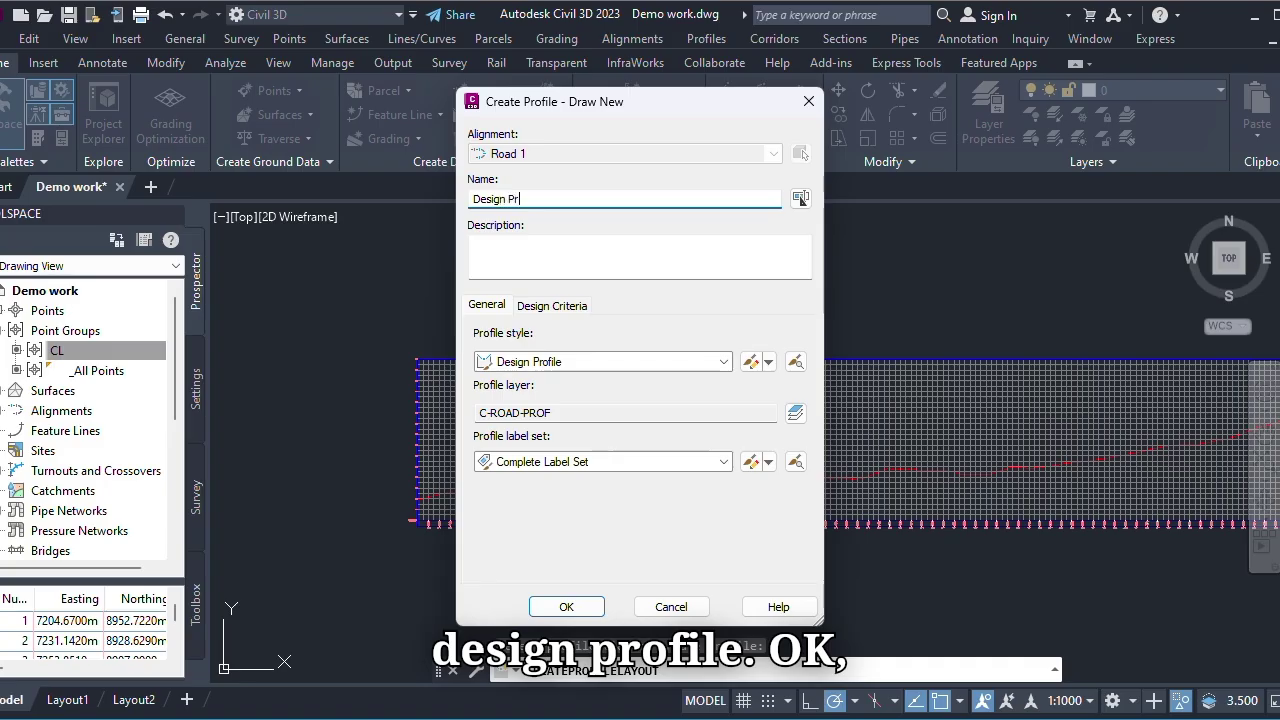
type("ofi")
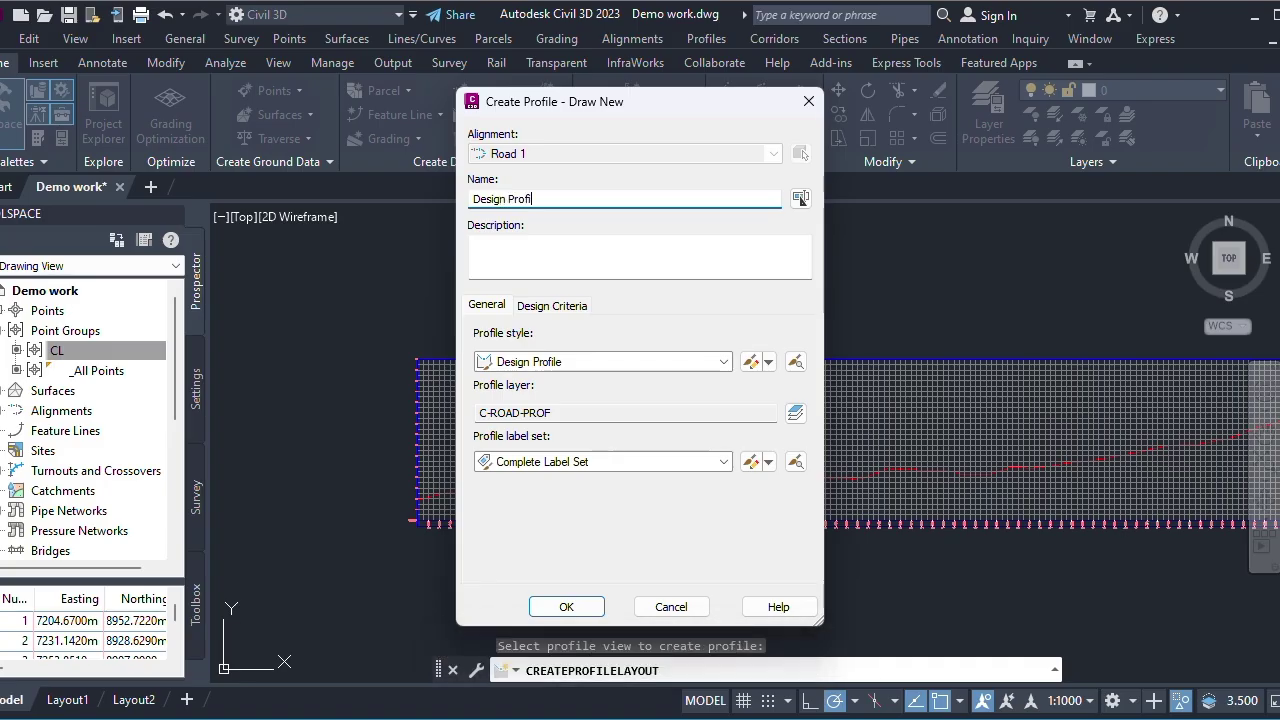
type("le")
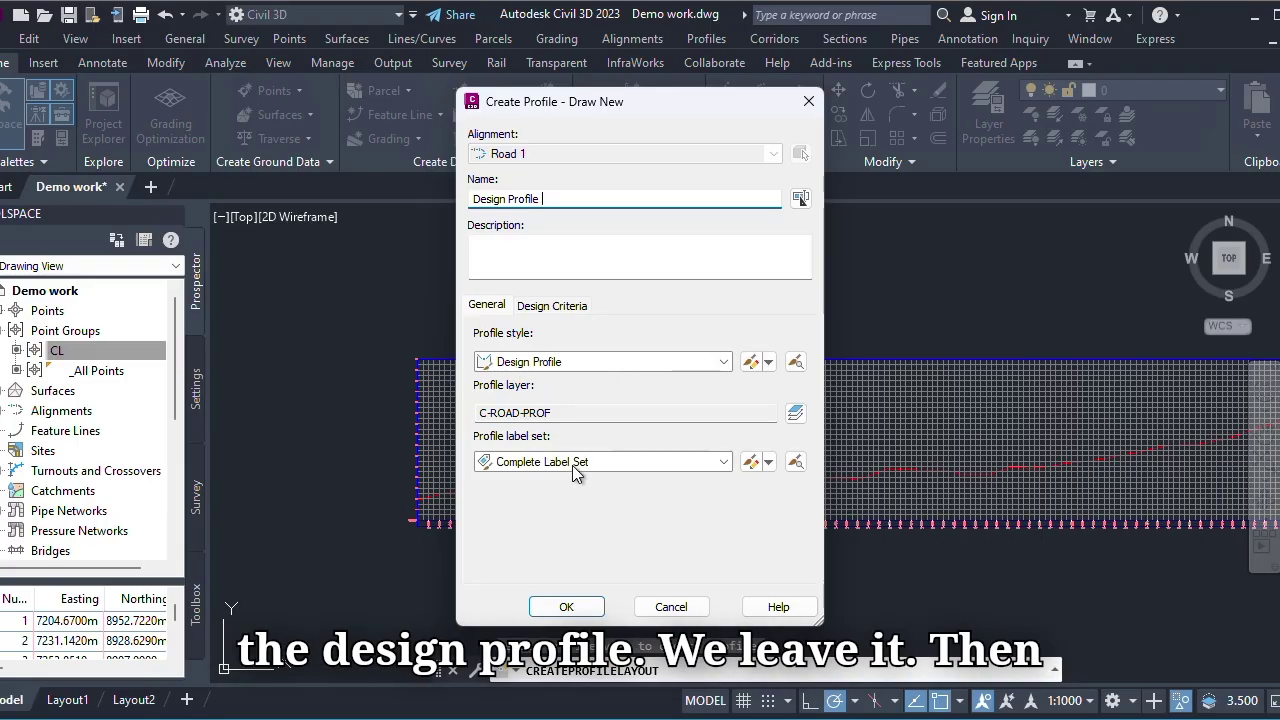
left_click(573, 308)
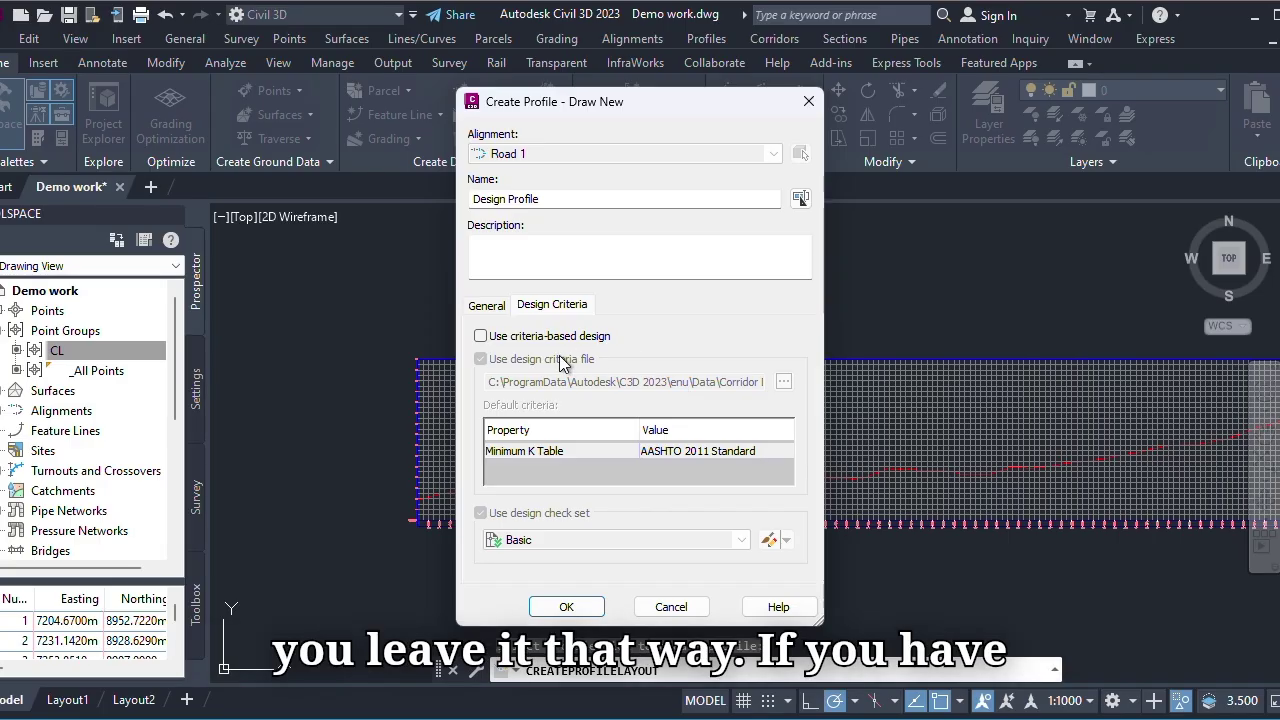
left_click(480, 337)
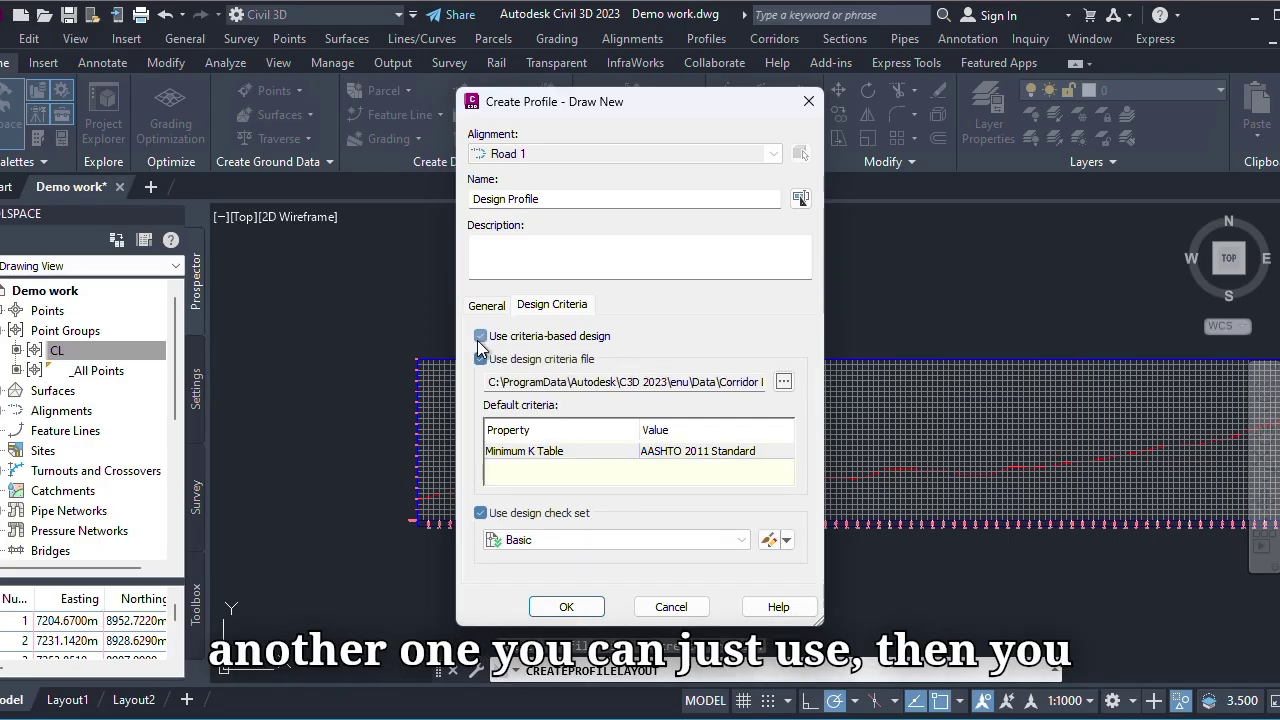
left_click(783, 382)
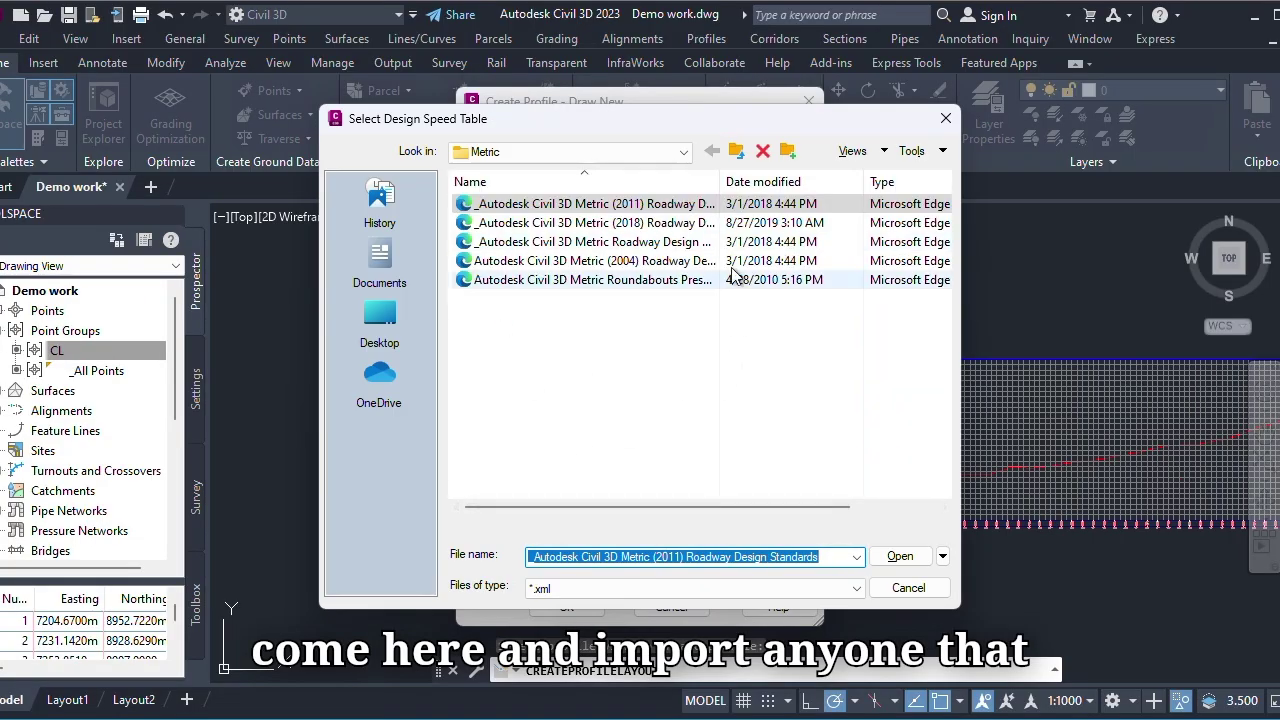
left_click(908, 588)
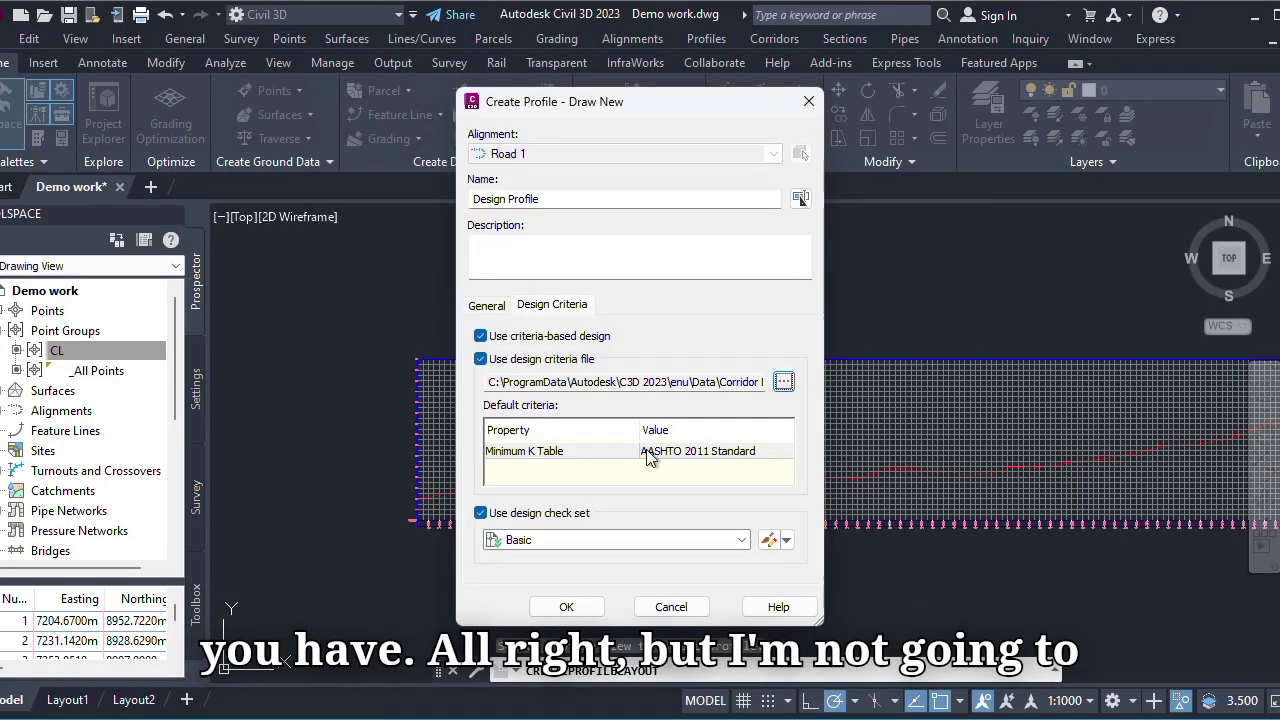
left_click(478, 338)
- Create the Design Profile without design criteria and start Draw Tangents With Curves at the EG line's beginning on the grid's starting edge
left_click(558, 606)
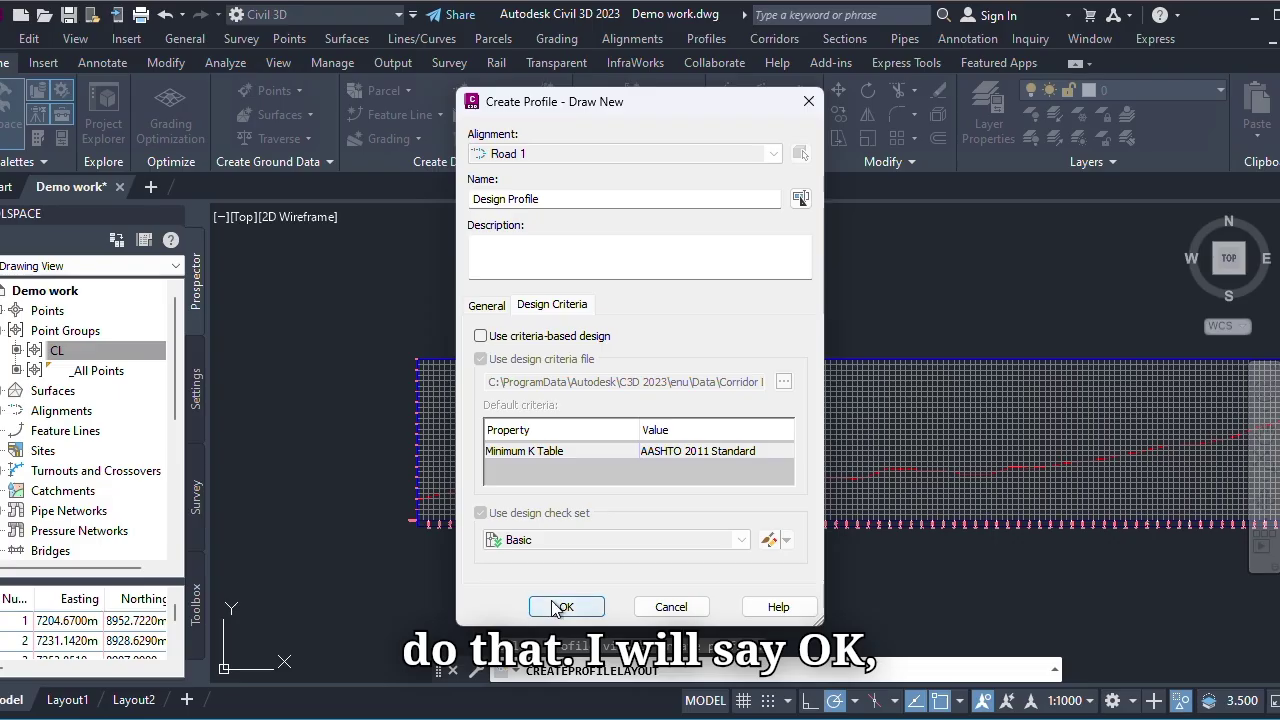
left_click_drag(193, 22, 265, 185)
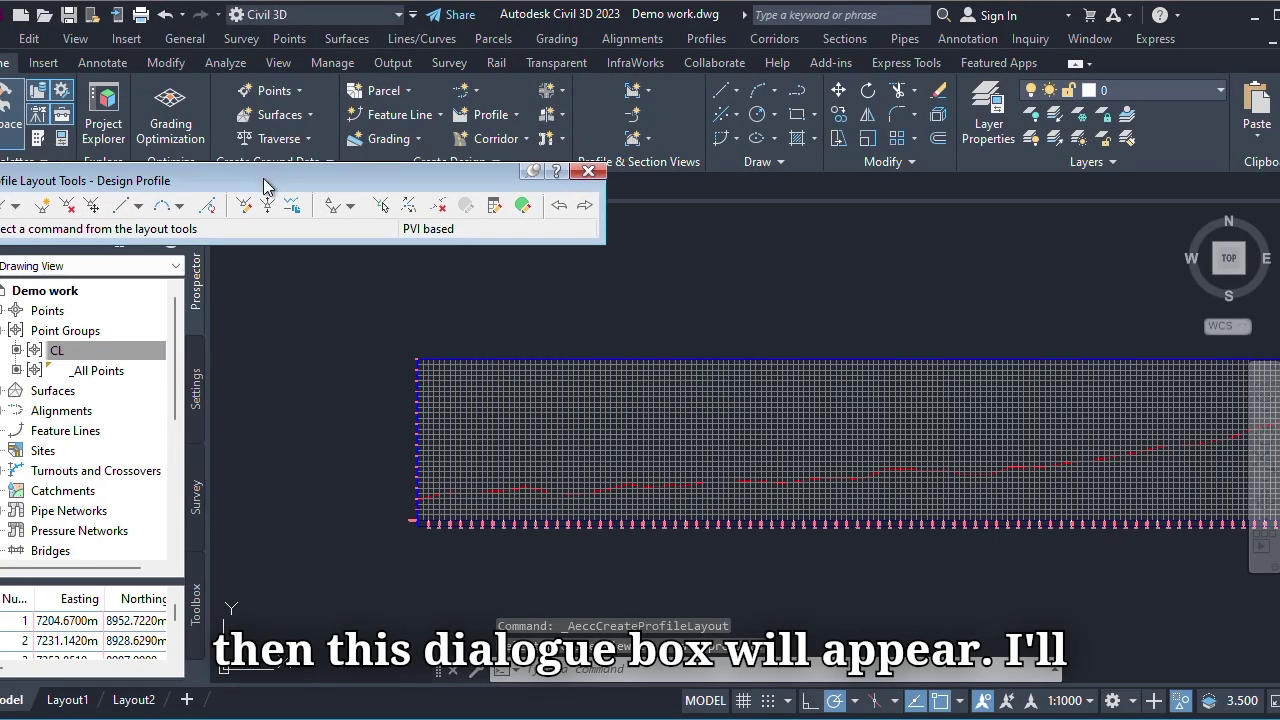
left_click(14, 206)
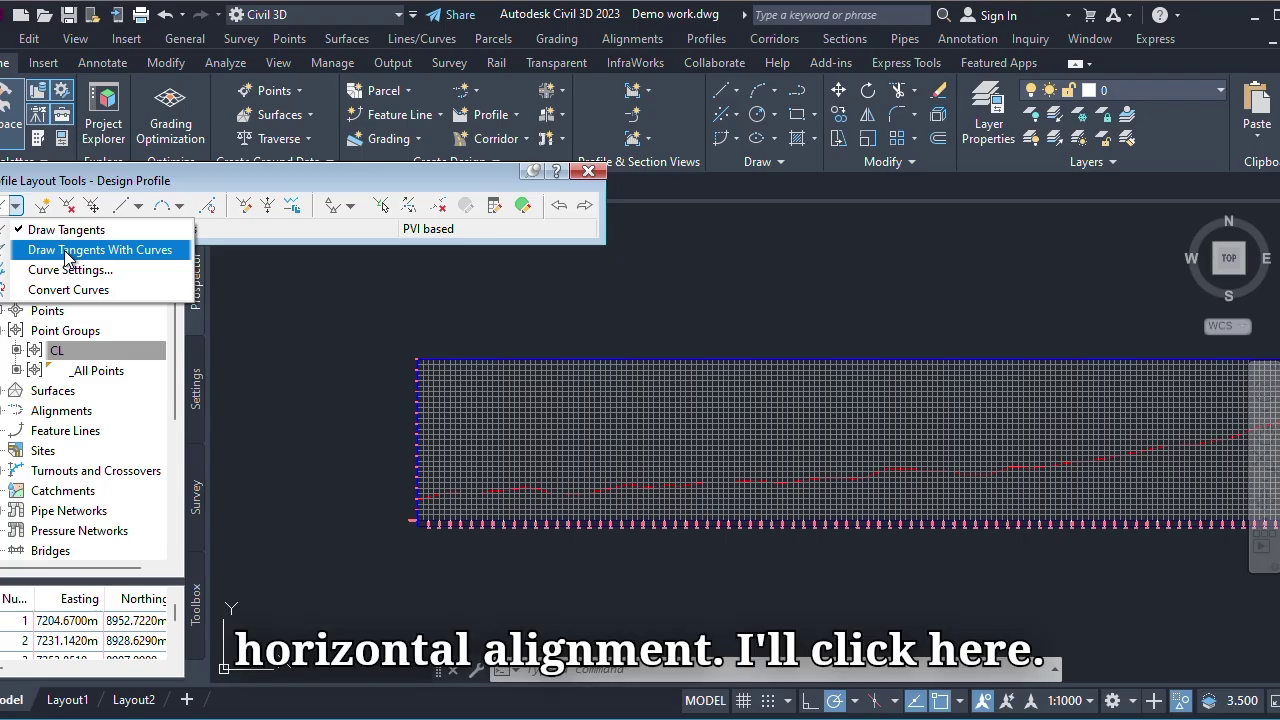
left_click(65, 250)
scroll(443, 530, "up", 5)
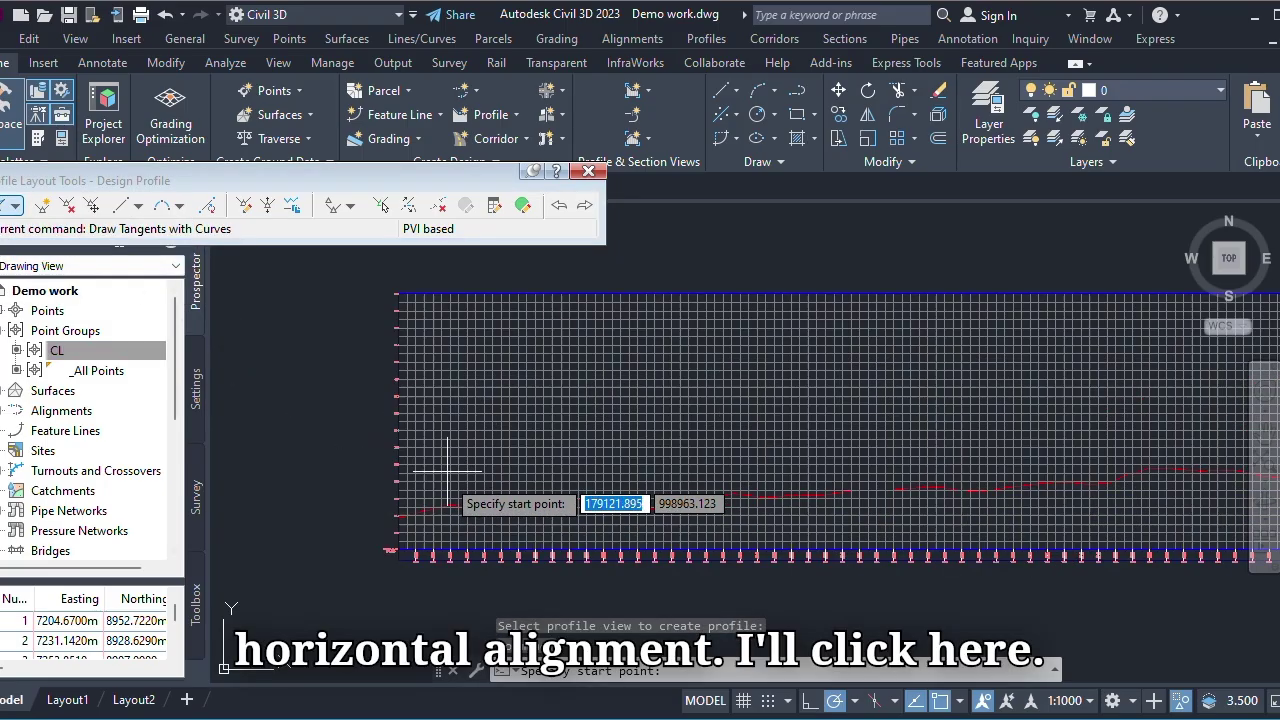
scroll(443, 481, "up", 6)
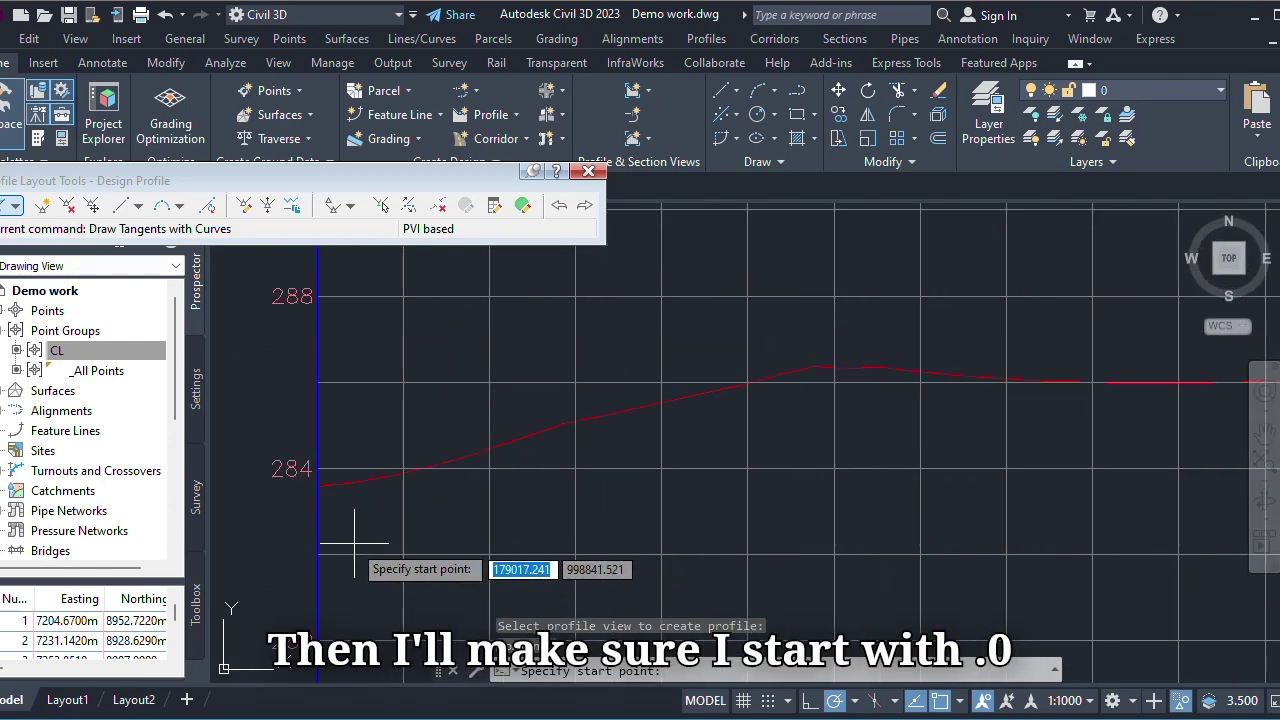
left_click(317, 487)
- Draw the first tangent along the EG line, balancing cut and fill, to a PVI at about station 2+280, elevation 298
scroll(335, 500, "down", 5)
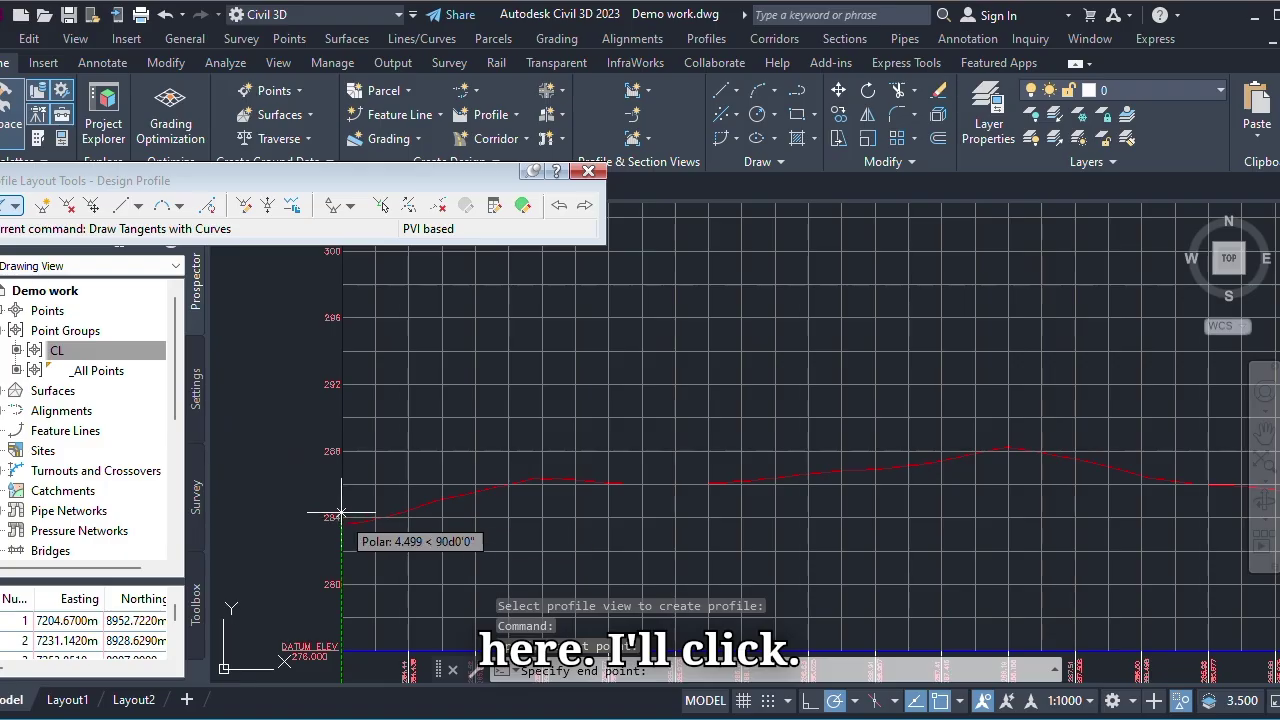
scroll(365, 479, "down", 3)
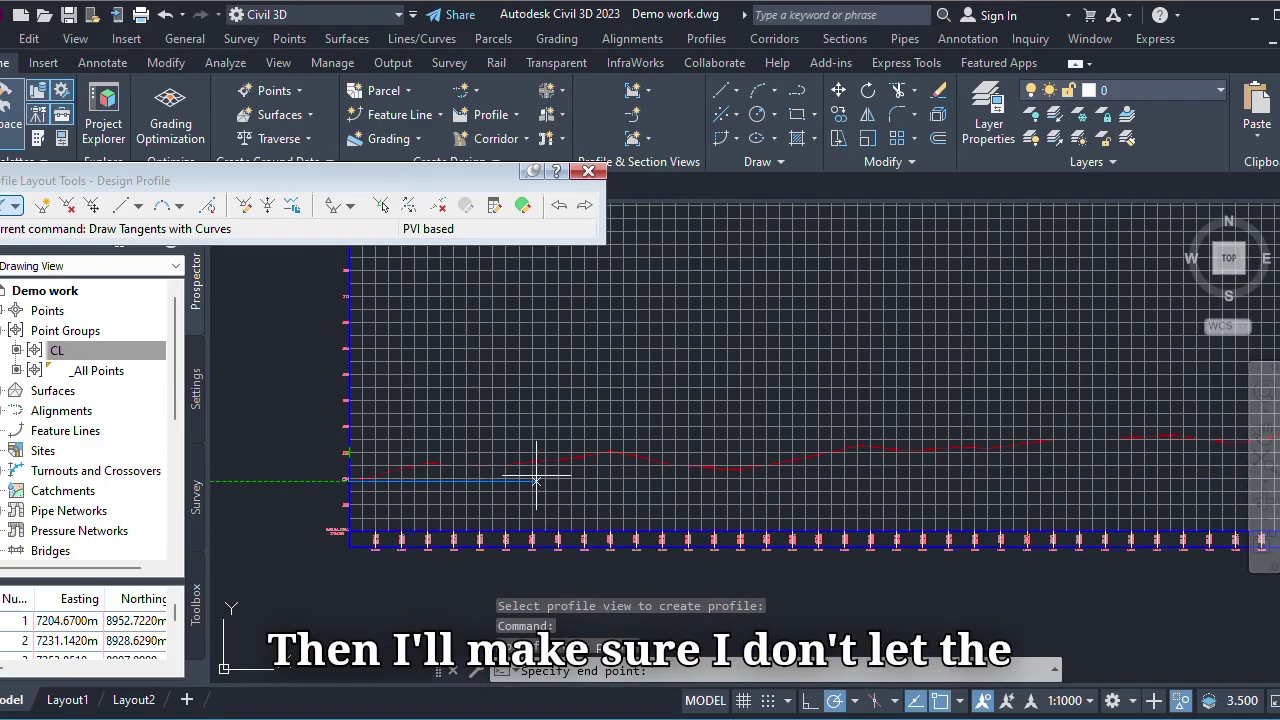
scroll(545, 478, "up", 3)
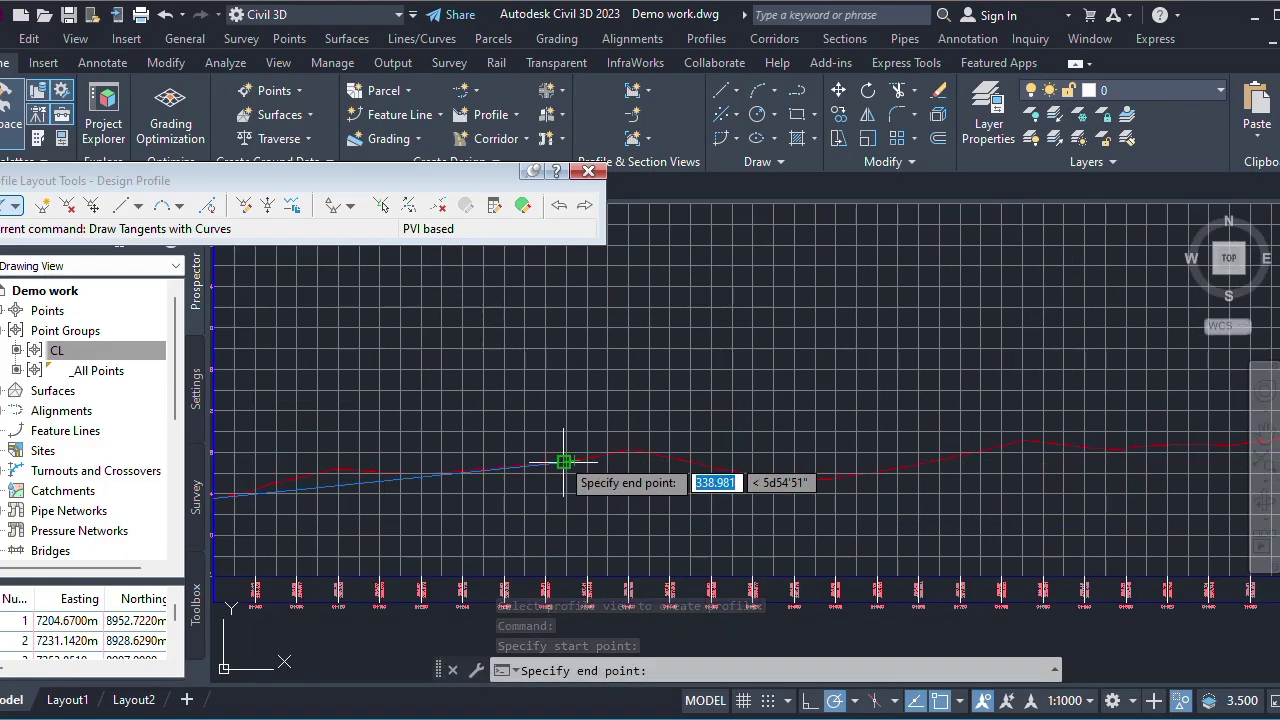
scroll(562, 450, "down", 2)
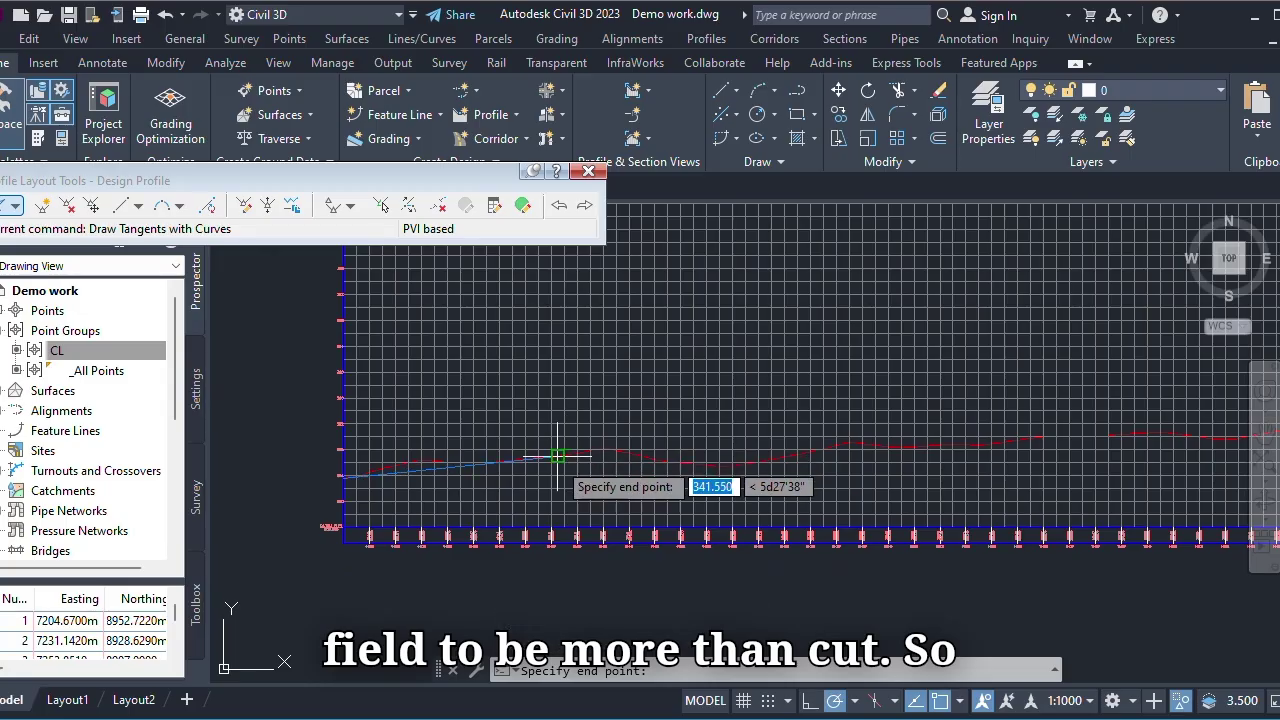
scroll(478, 445, "down", 3)
scroll(550, 452, "up", 2)
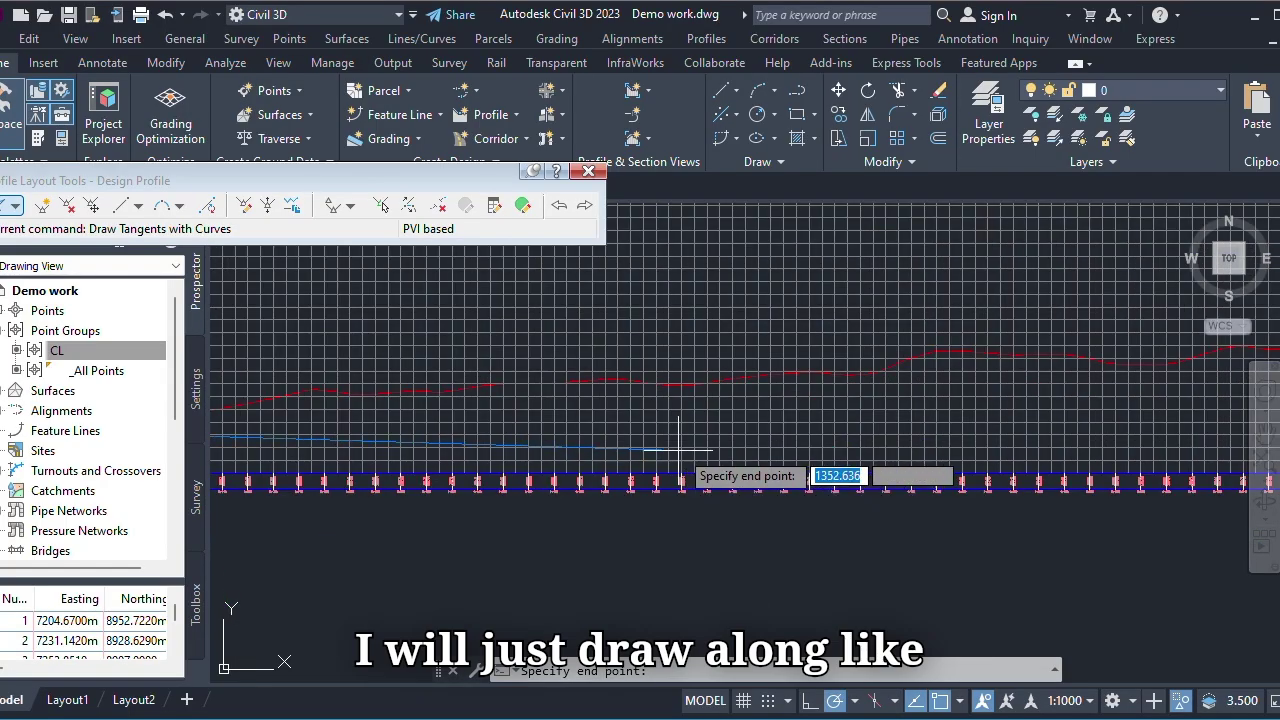
scroll(771, 369, "down", 2)
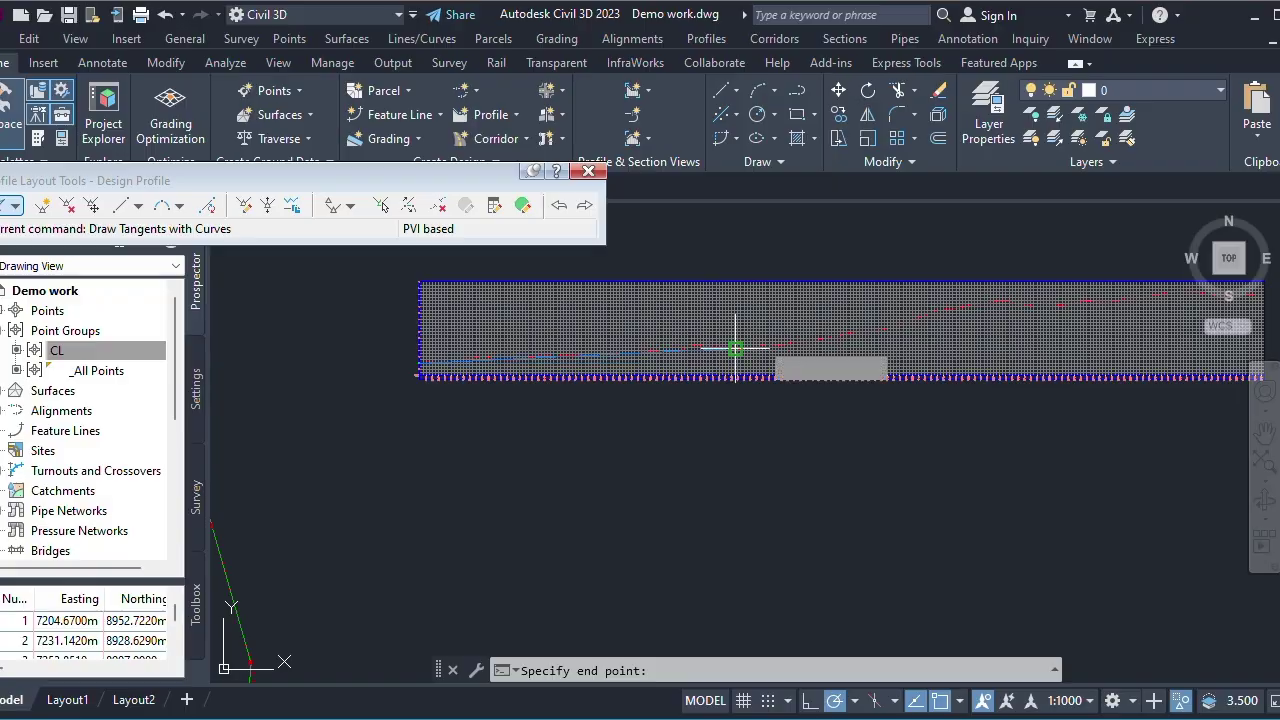
scroll(760, 346, "up", 2)
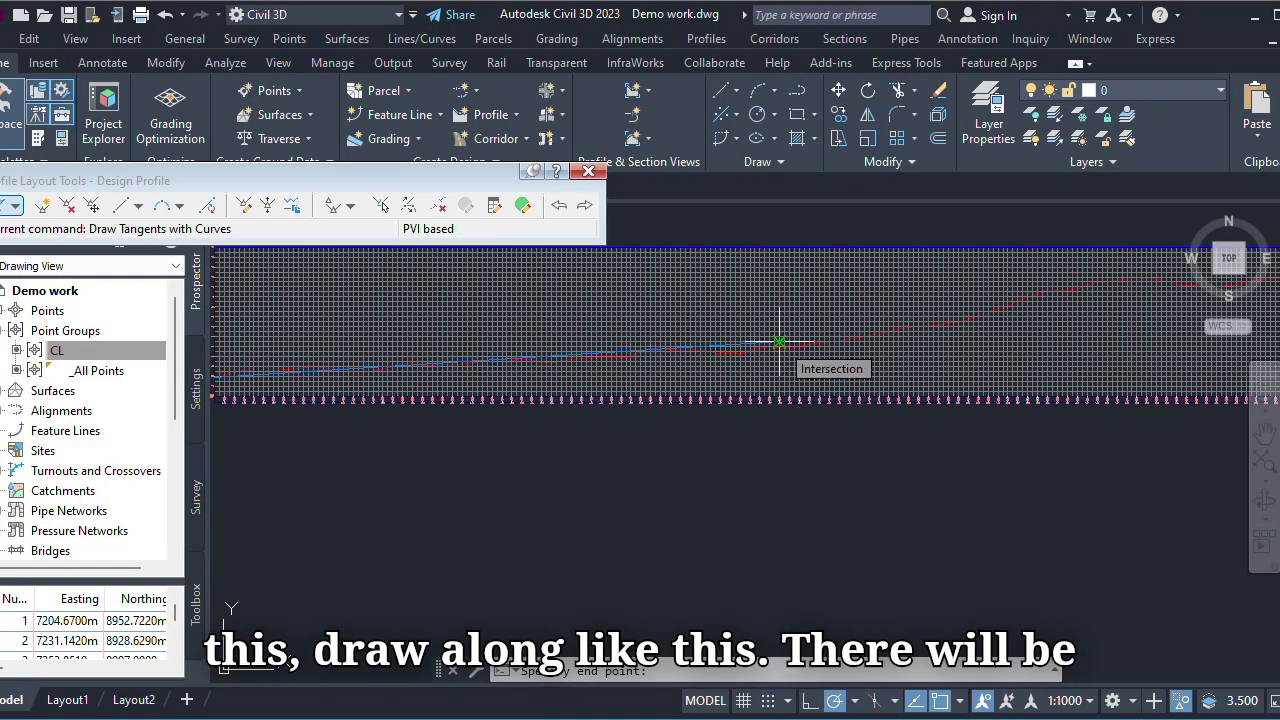
left_click(779, 343)
- Examine the cut and fill areas between the first design tangent and the EG line
scroll(850, 370, "down", 1)
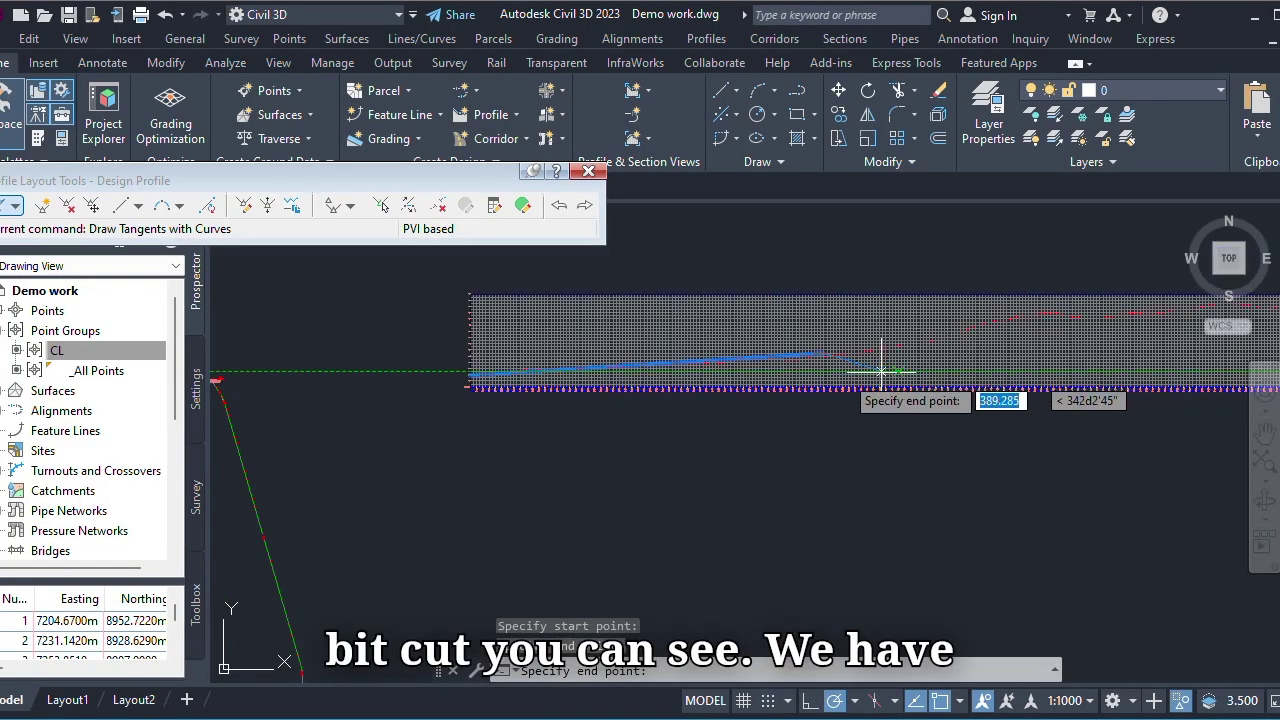
scroll(627, 373, "up", 1)
scroll(570, 368, "up", 1)
scroll(340, 365, "up", 1)
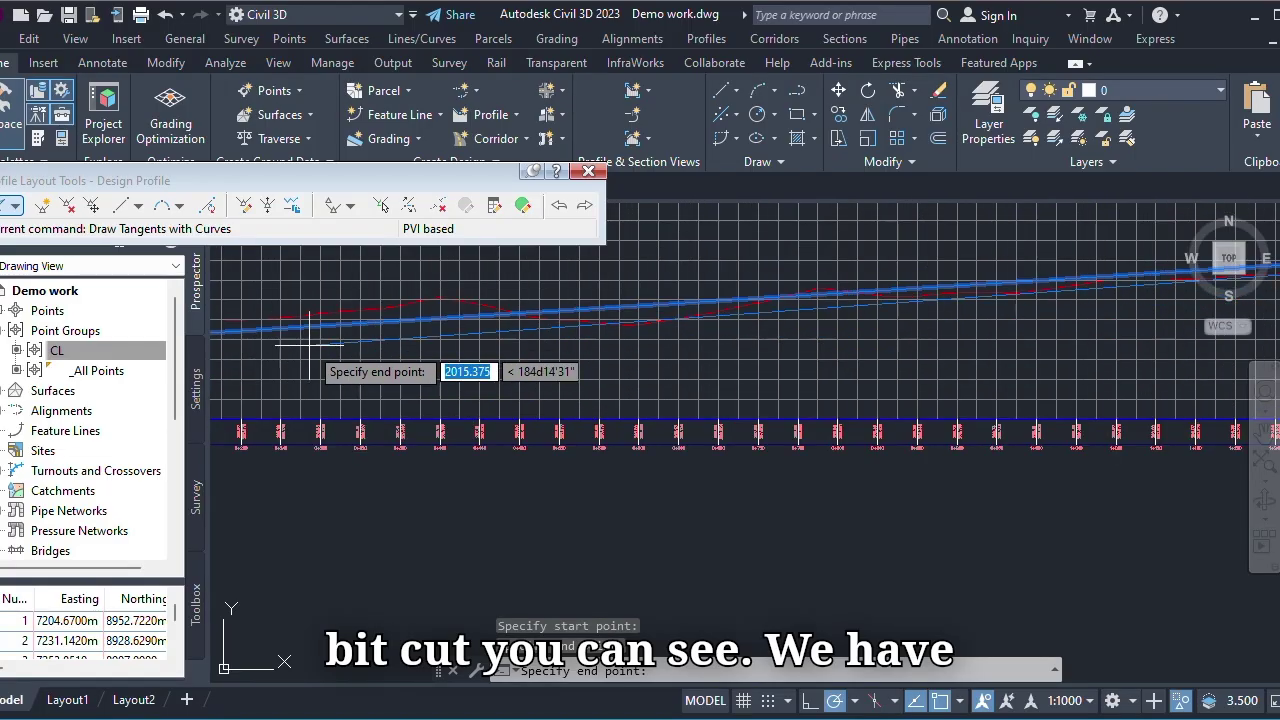
scroll(630, 258, "up", 2)
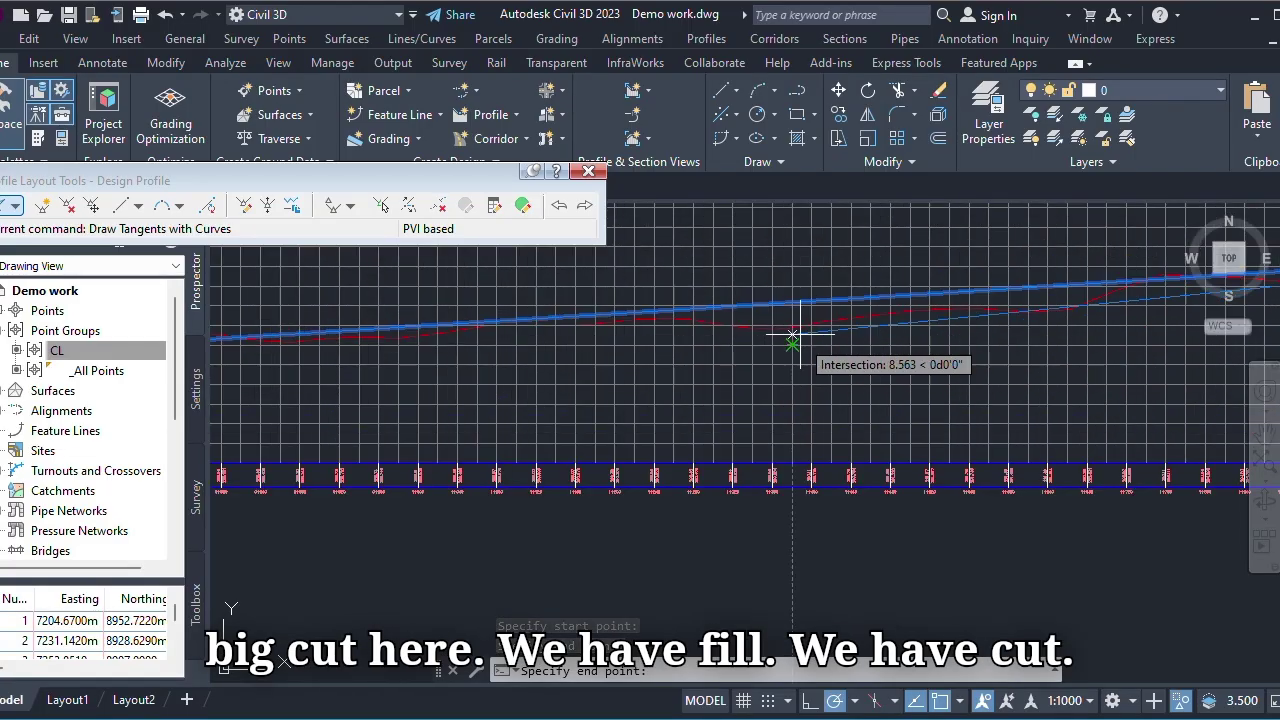
scroll(600, 310, "down", 3)
scroll(614, 386, "up", 2)
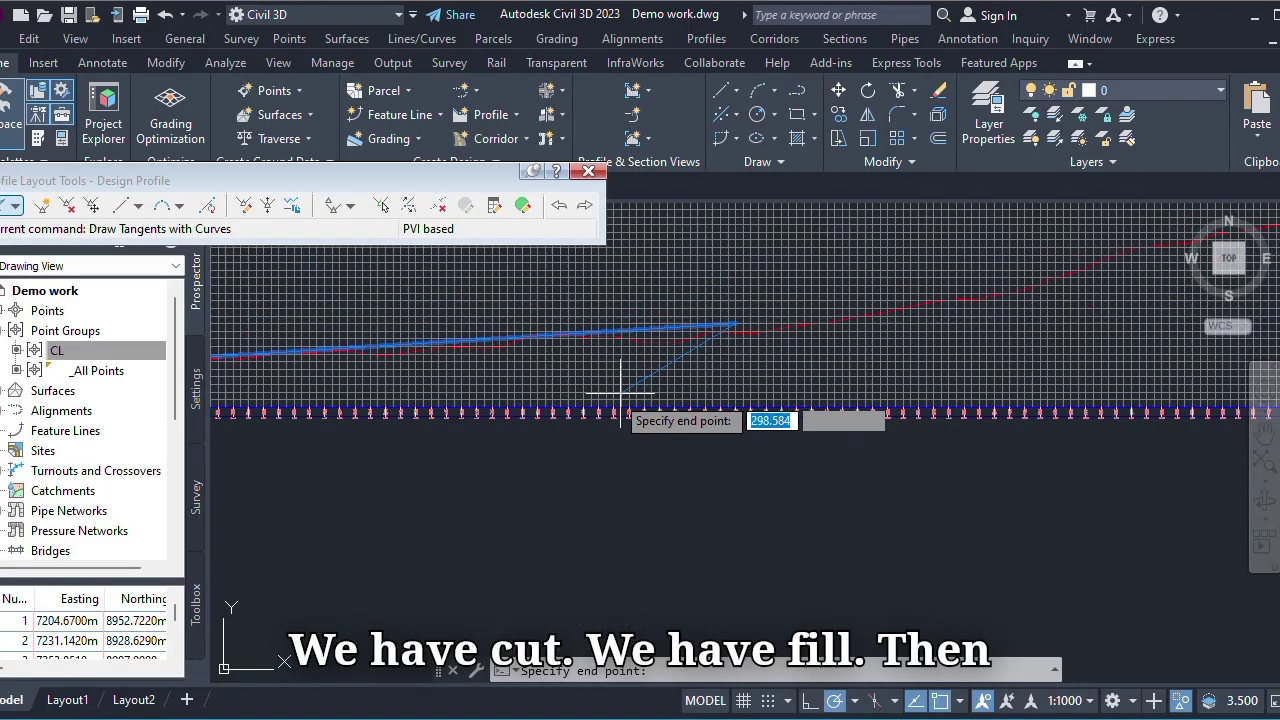
- Continue the tangents through two more PVIs near the EG line's crests and finish the profile at the end of the EG line
scroll(612, 380, "down", 2)
scroll(880, 340, "up", 3)
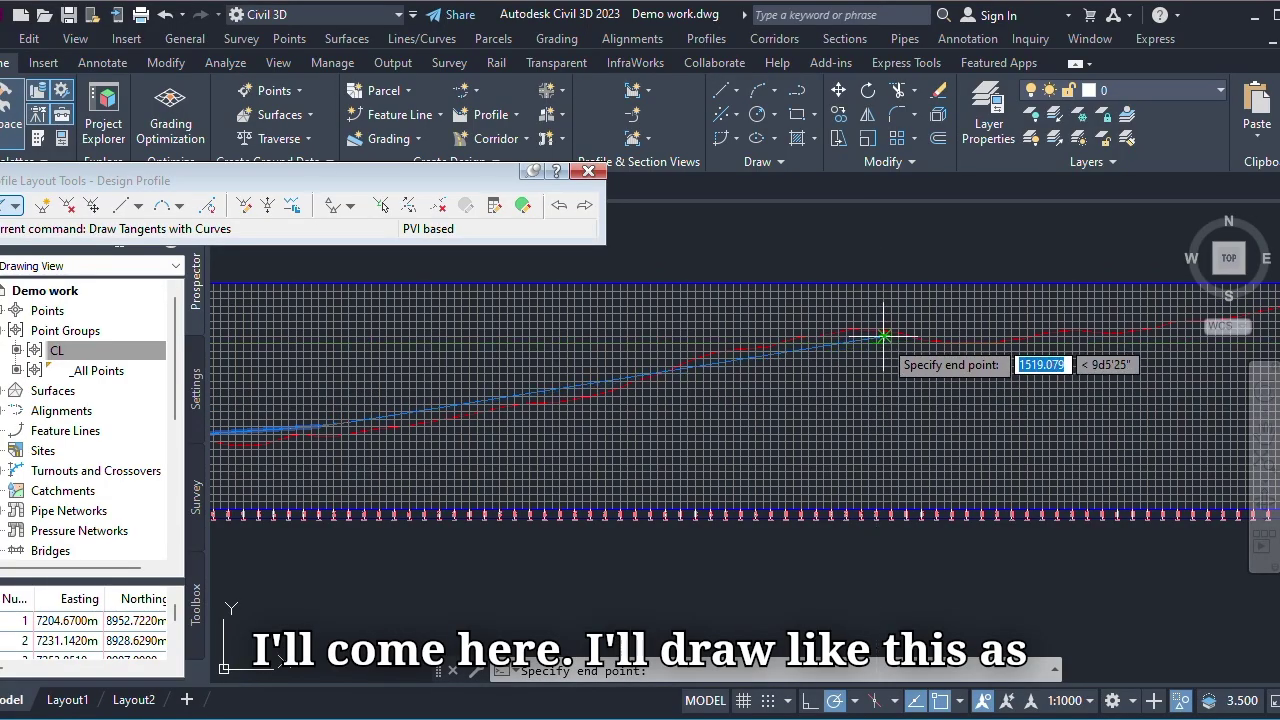
left_click(884, 338)
scroll(709, 366, "down", 3)
scroll(862, 373, "up", 2)
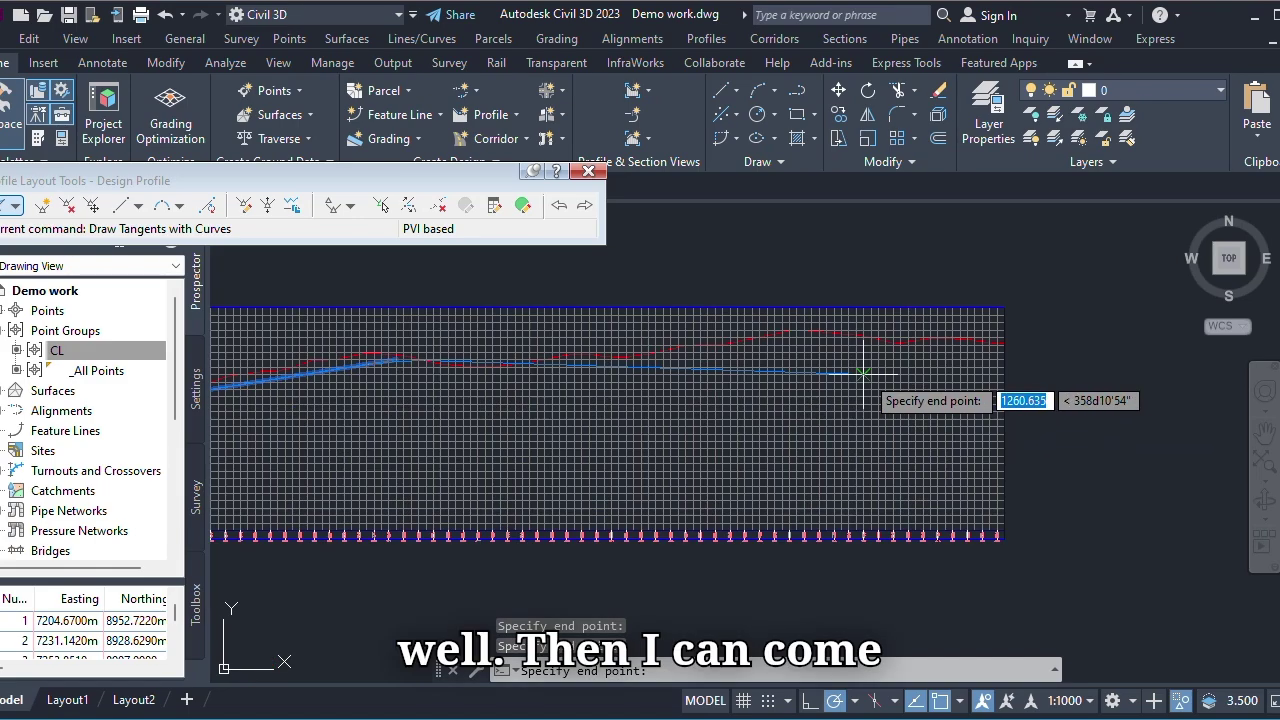
left_click(835, 328)
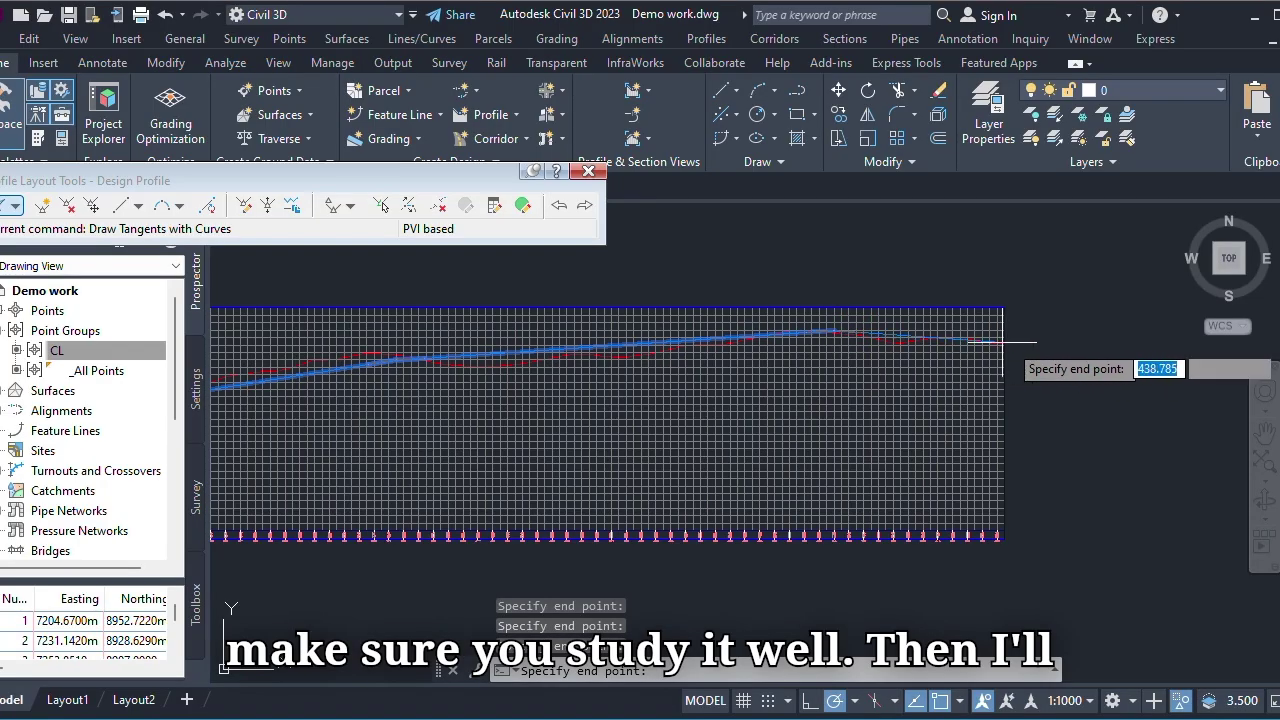
left_click(1004, 343)
scroll(1026, 355, "up", 6)
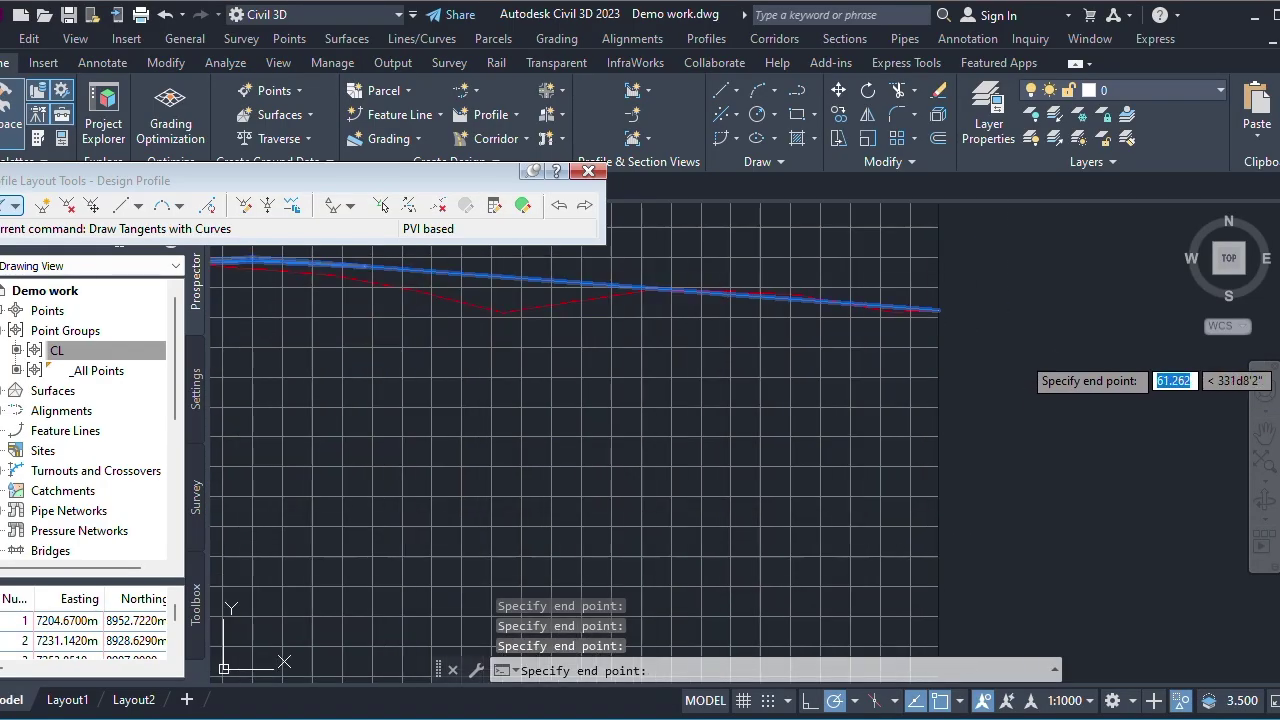
scroll(1021, 353, "down", 6)
key("Return")
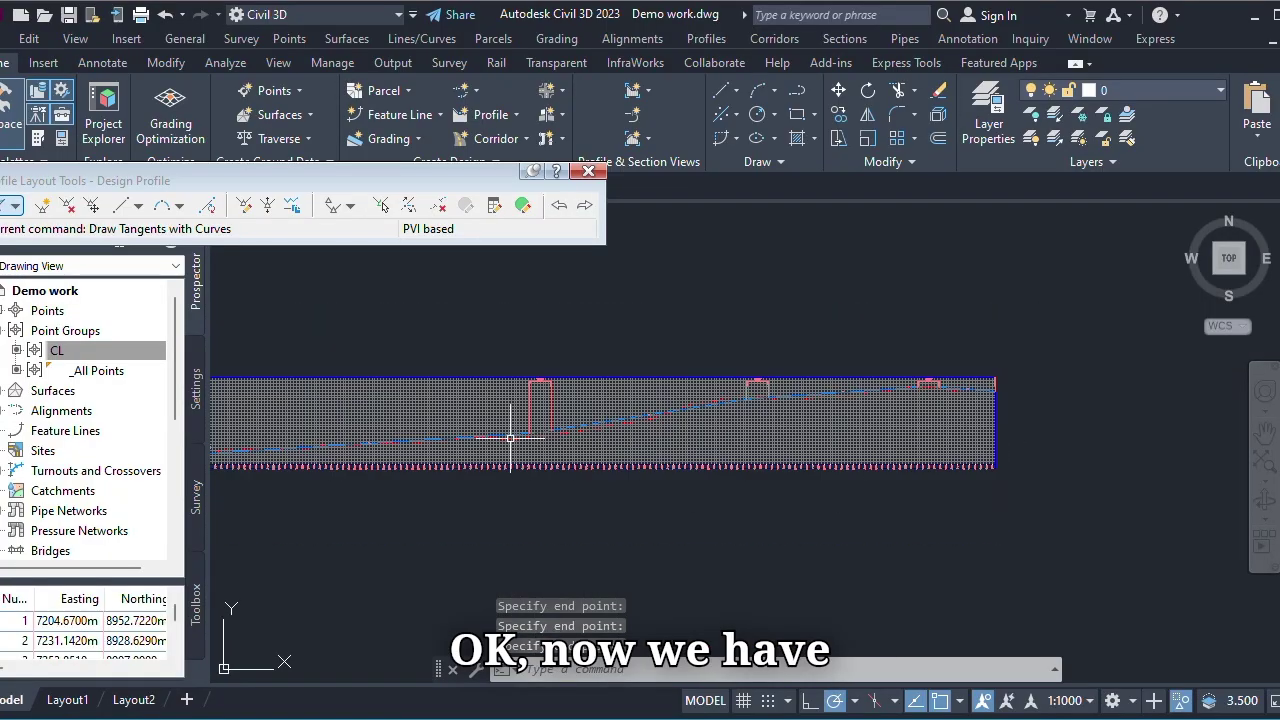
- Inspect the first vertical curve's labels and its start and end points on the Design Profile
scroll(580, 350, "up", 8)
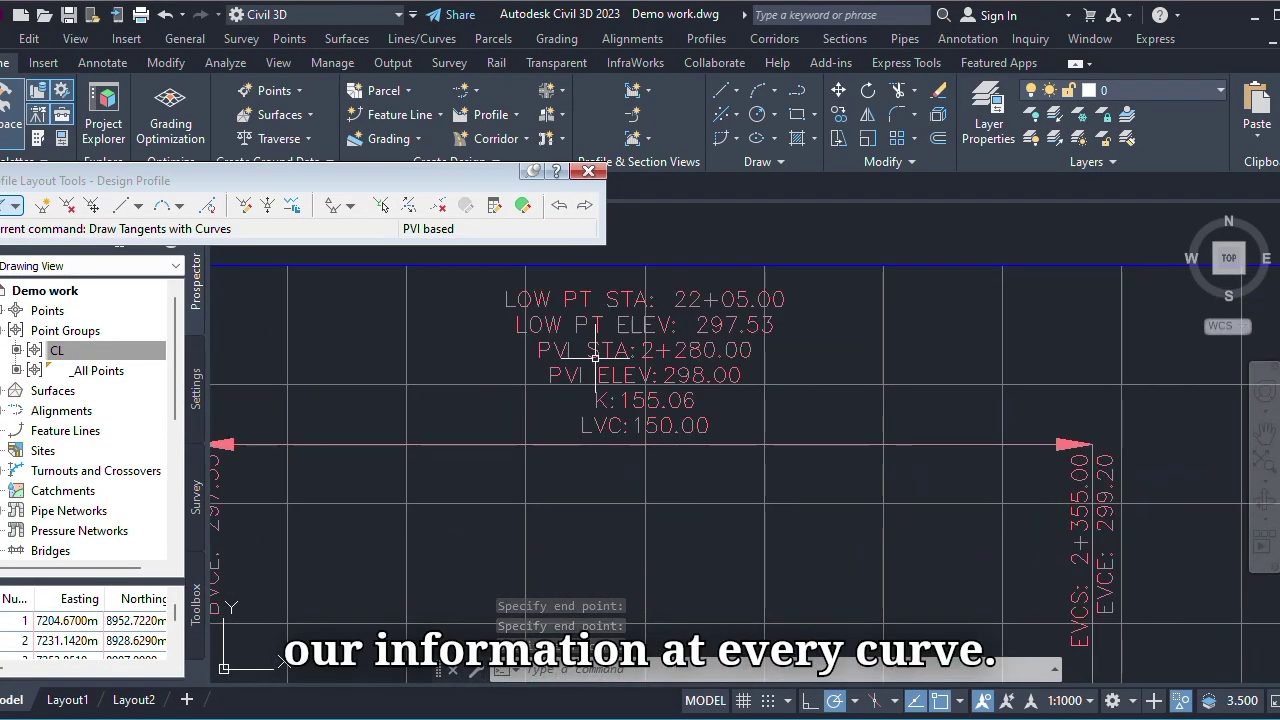
scroll(700, 400, "down", 5)
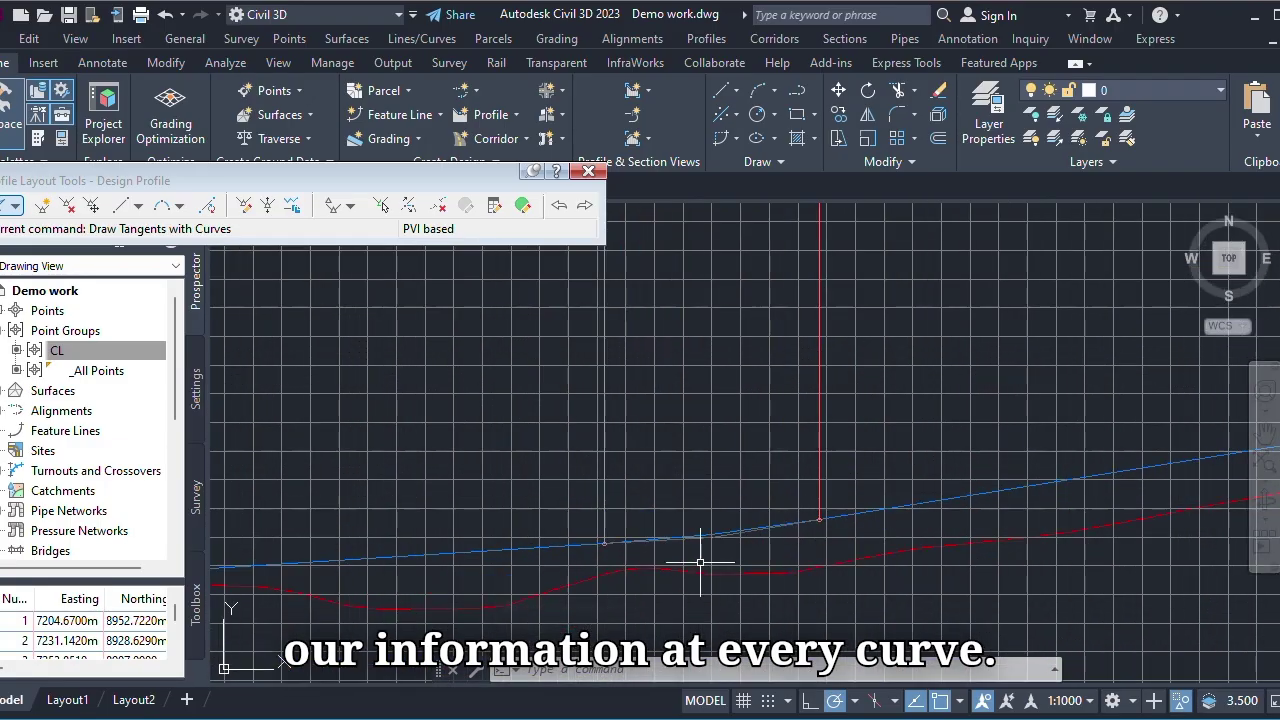
scroll(700, 563, "up", 3)
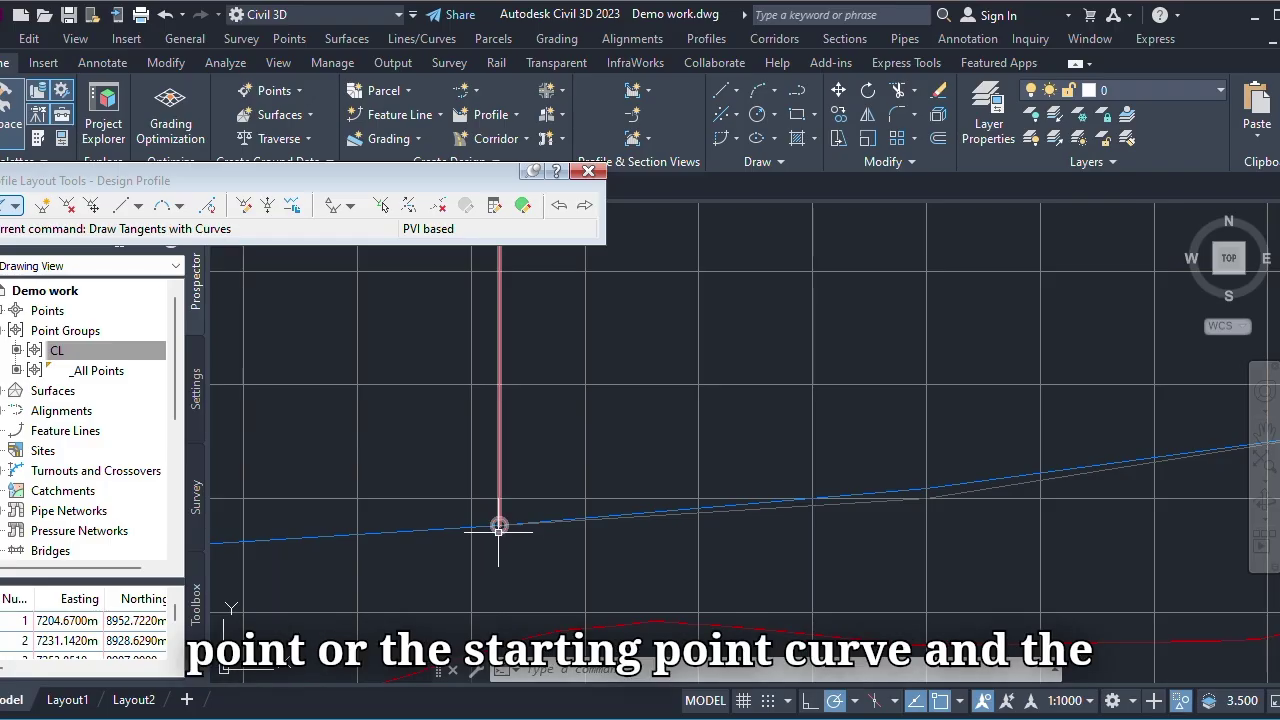
scroll(500, 528, "down", 2)
scroll(515, 525, "up", 1)
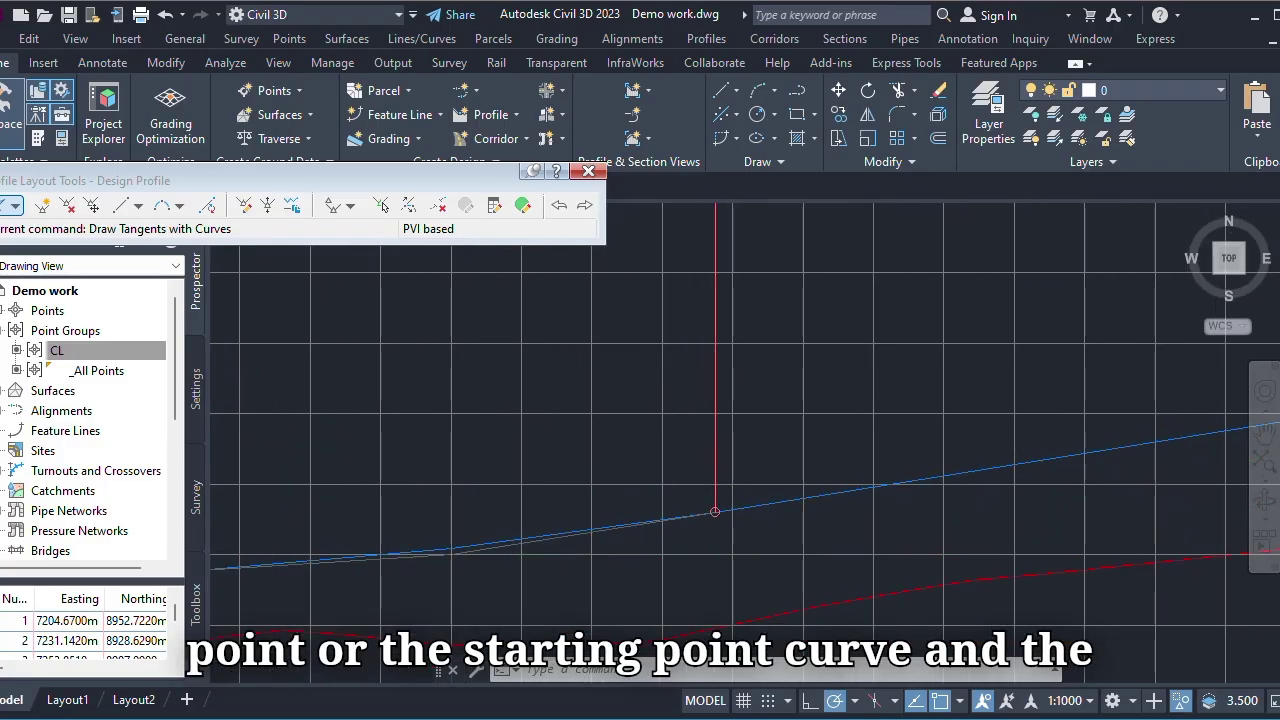
- Examine the first vertical curve's station, elevation, K and length labels, and the first tangent's slope label on the Design Profile
scroll(715, 511, "up", 5)
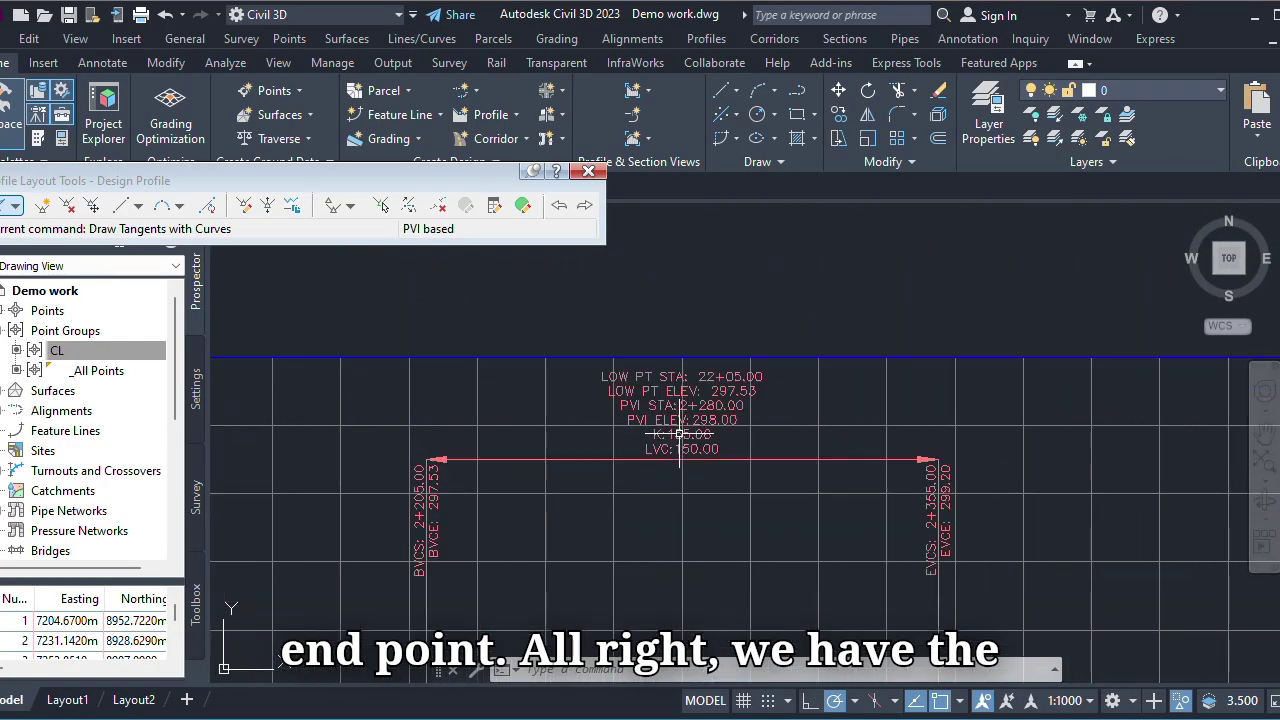
scroll(680, 435, "up", 4)
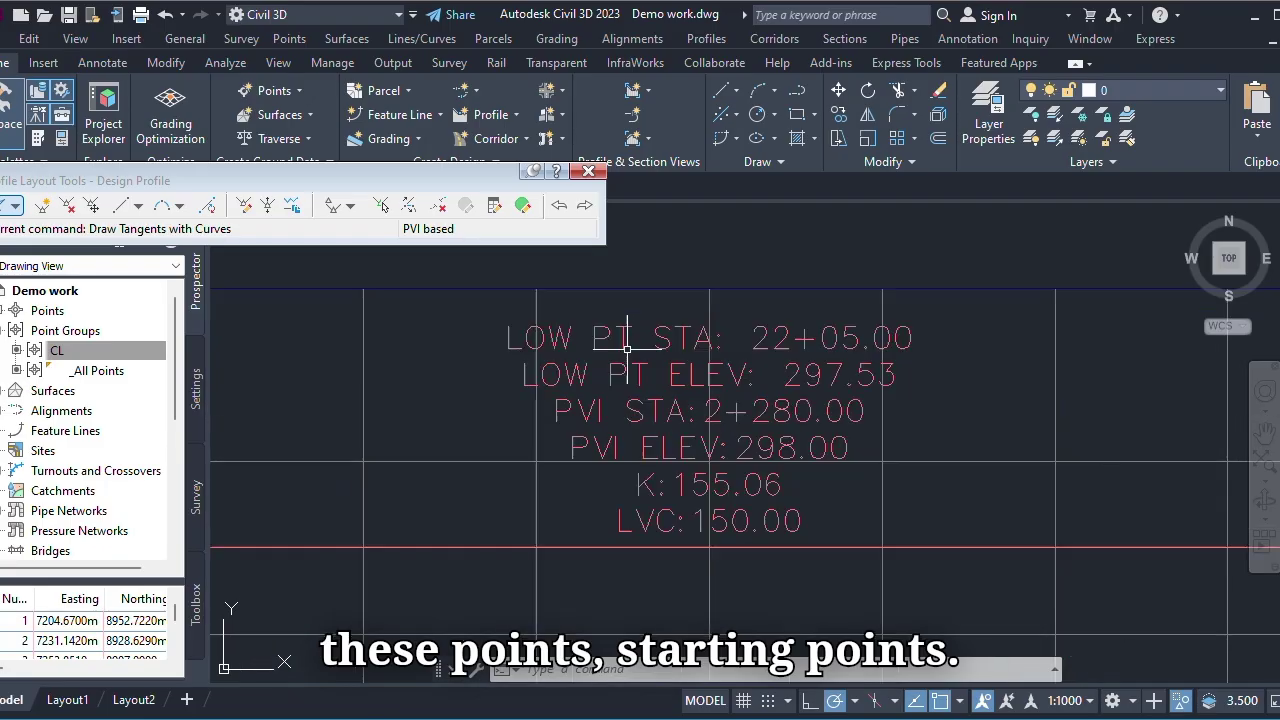
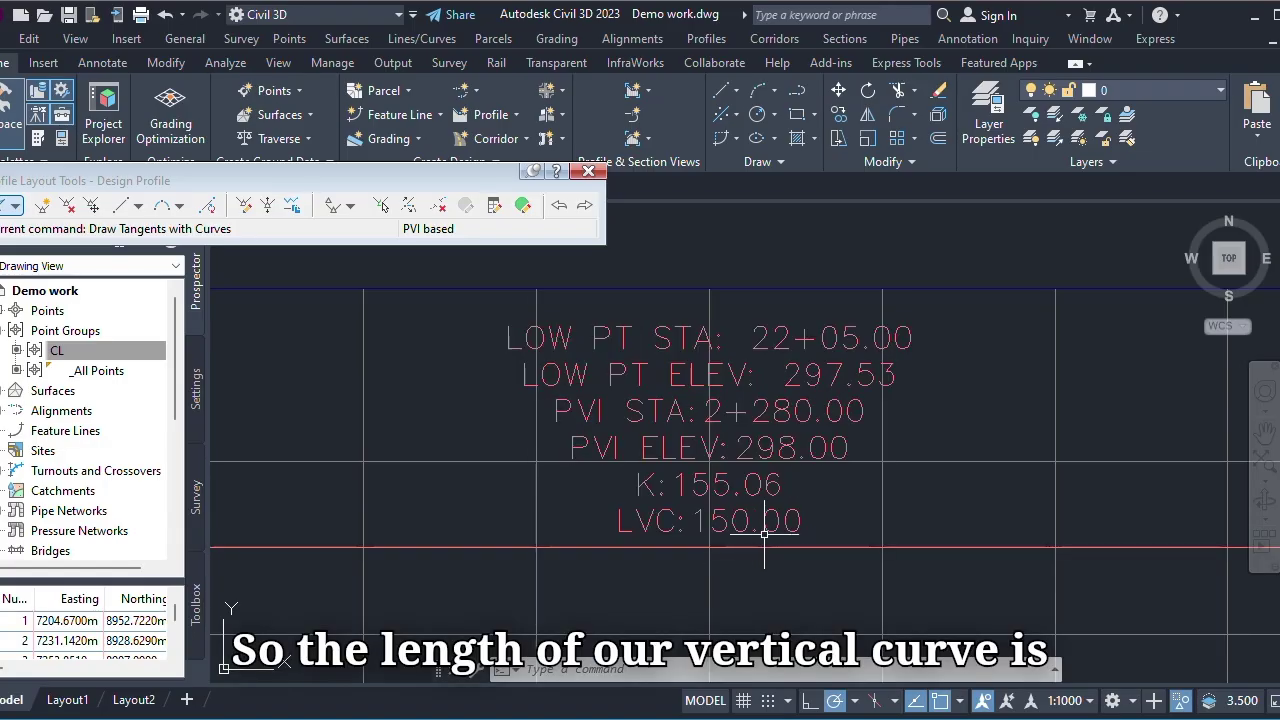
scroll(715, 516, "down", 6)
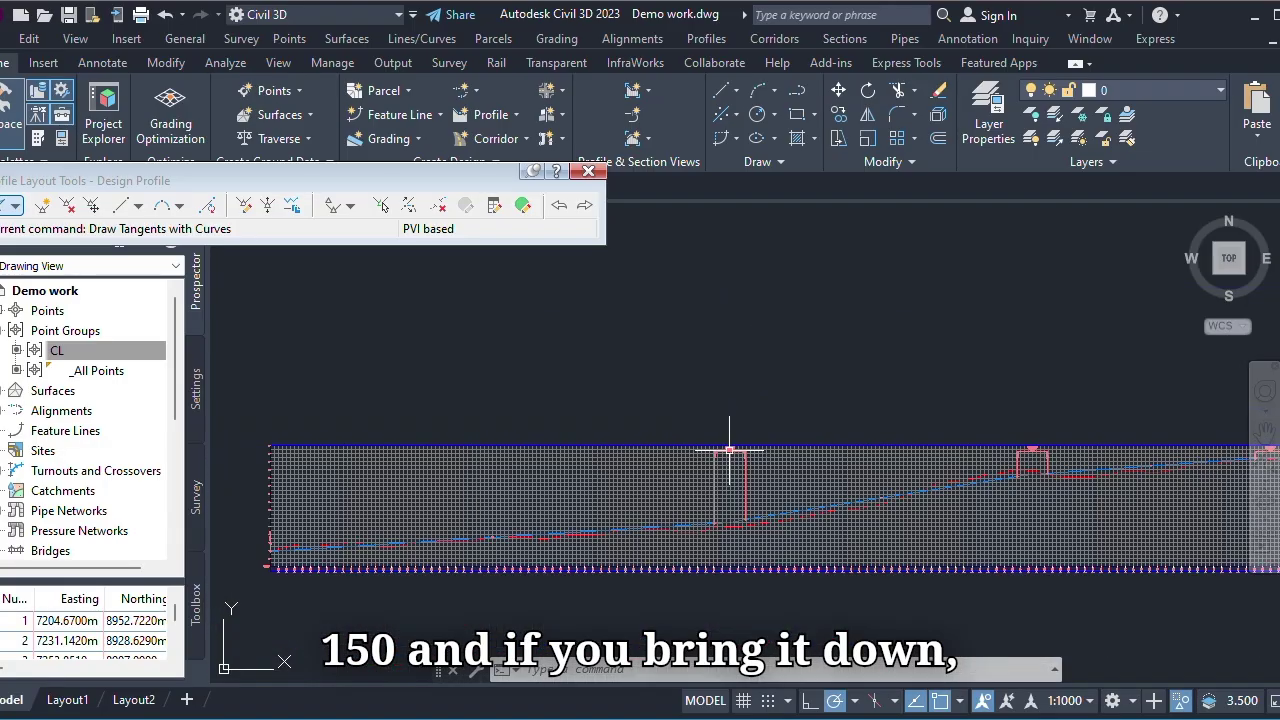
scroll(736, 522, "down", 2)
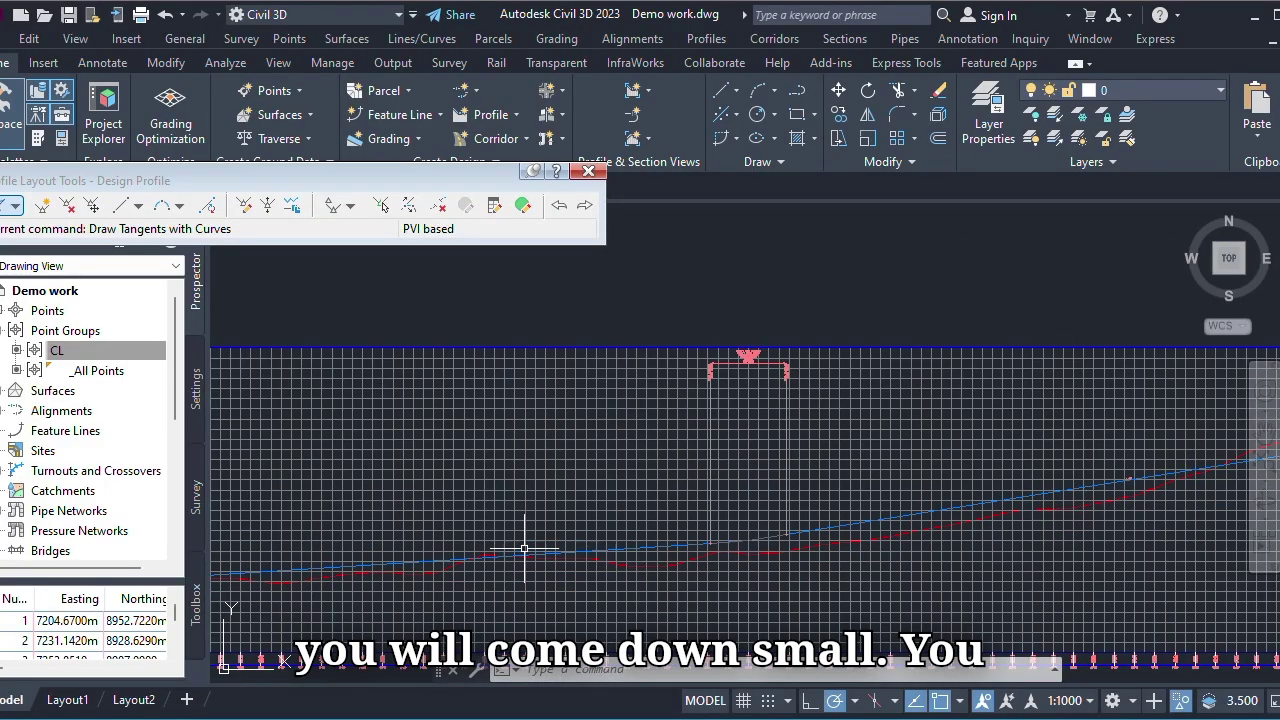
scroll(481, 555, "down", 2)
scroll(290, 563, "up", 4)
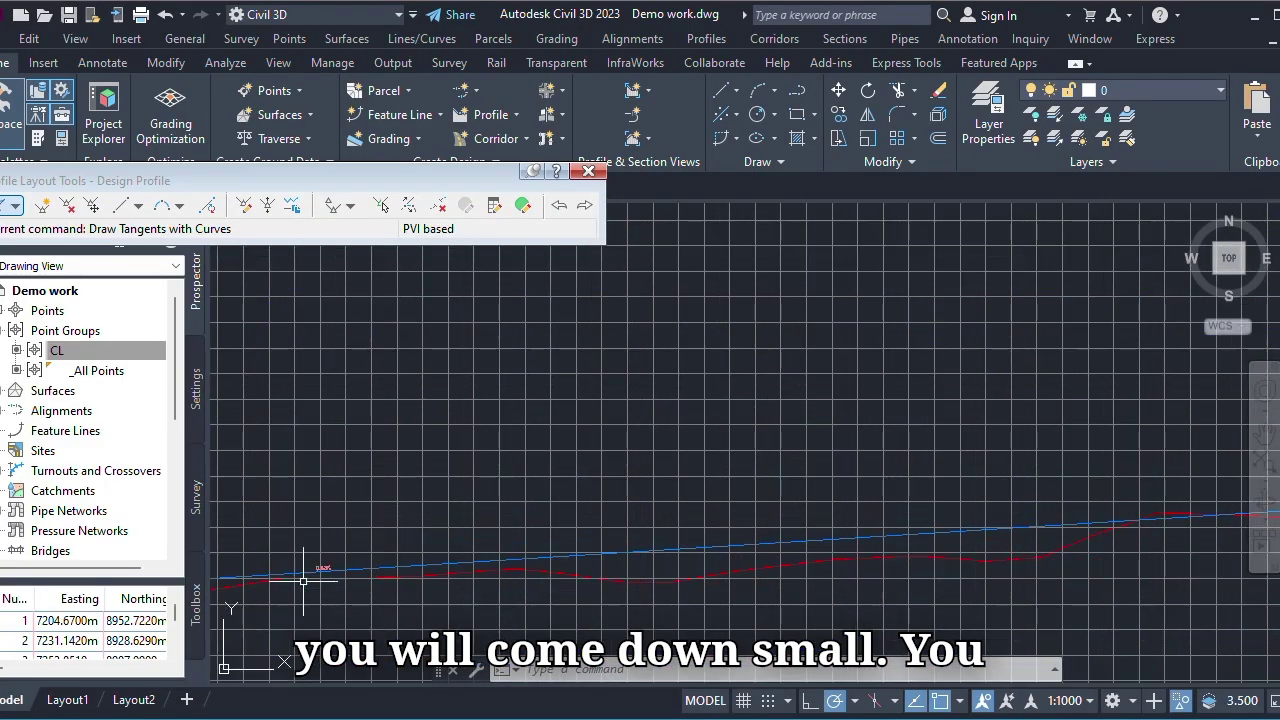
scroll(480, 523, "down", 4)
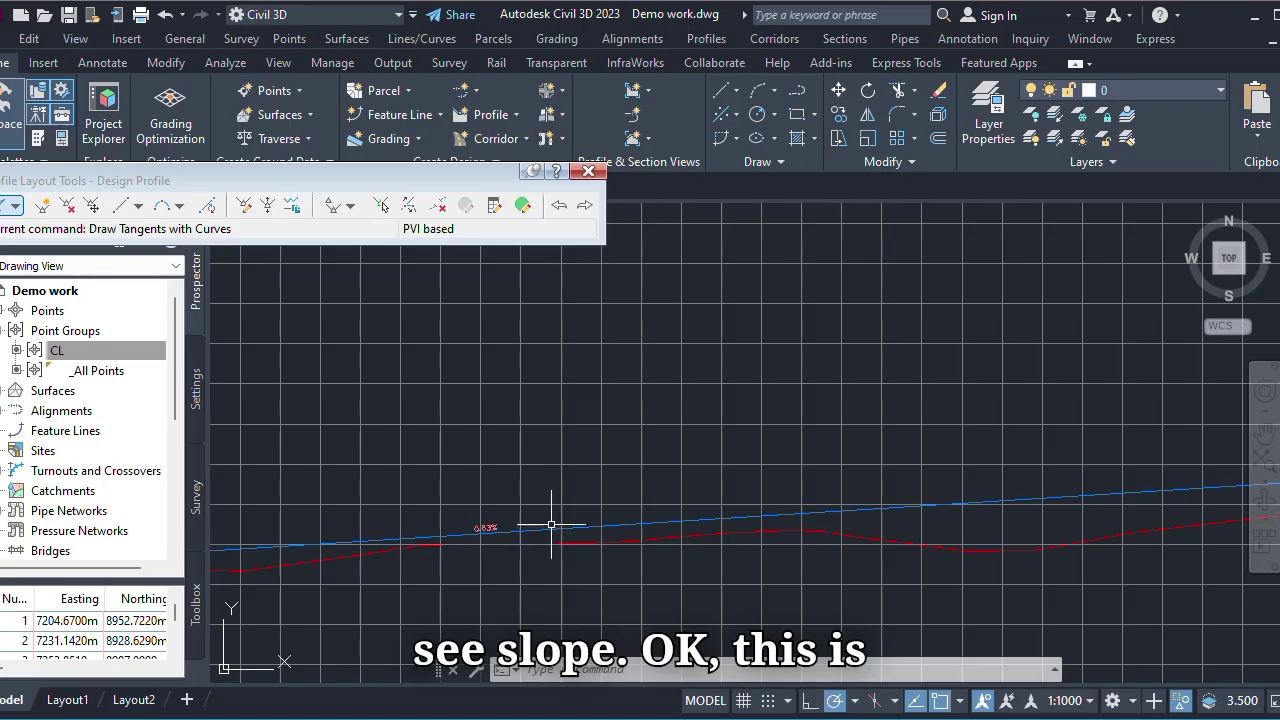
scroll(383, 523, "up", 3)
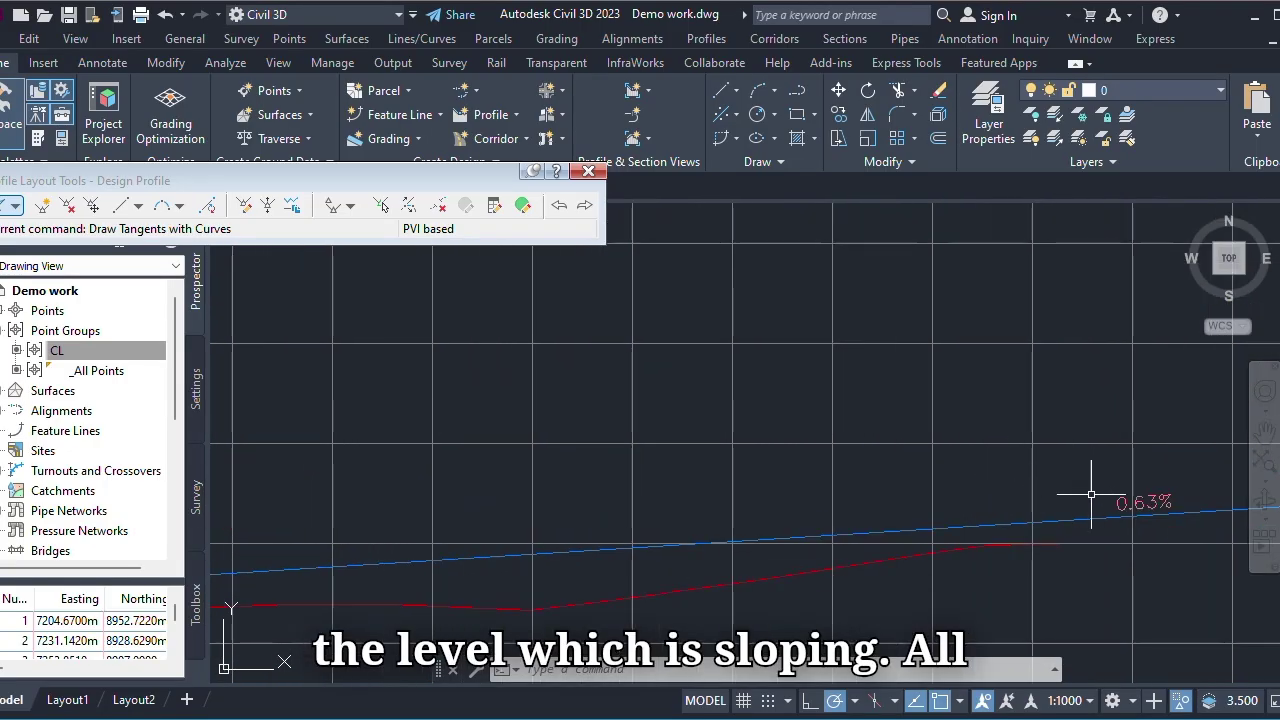
scroll(737, 497, "down", 3)
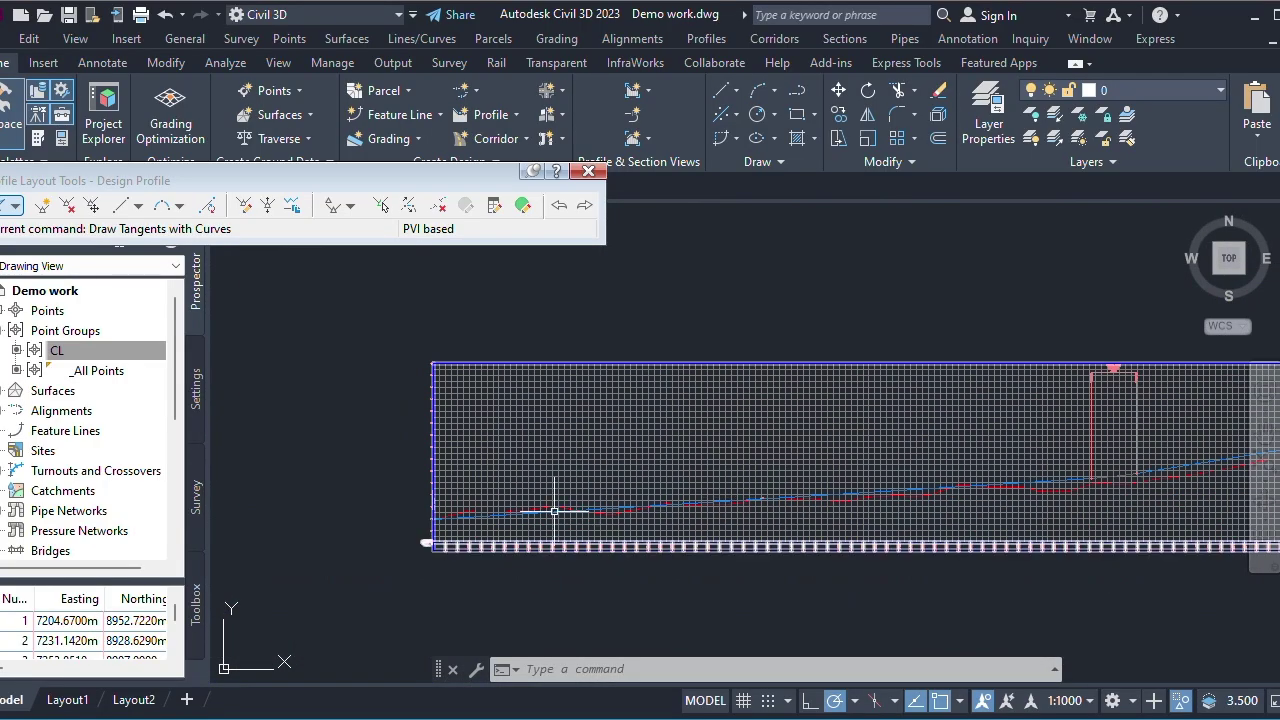
- Review the remaining tangents and vertical curves along the Design Profile from its start to its end
scroll(494, 523, "up", 3)
scroll(266, 523, "down", 5)
scroll(684, 511, "up", 6)
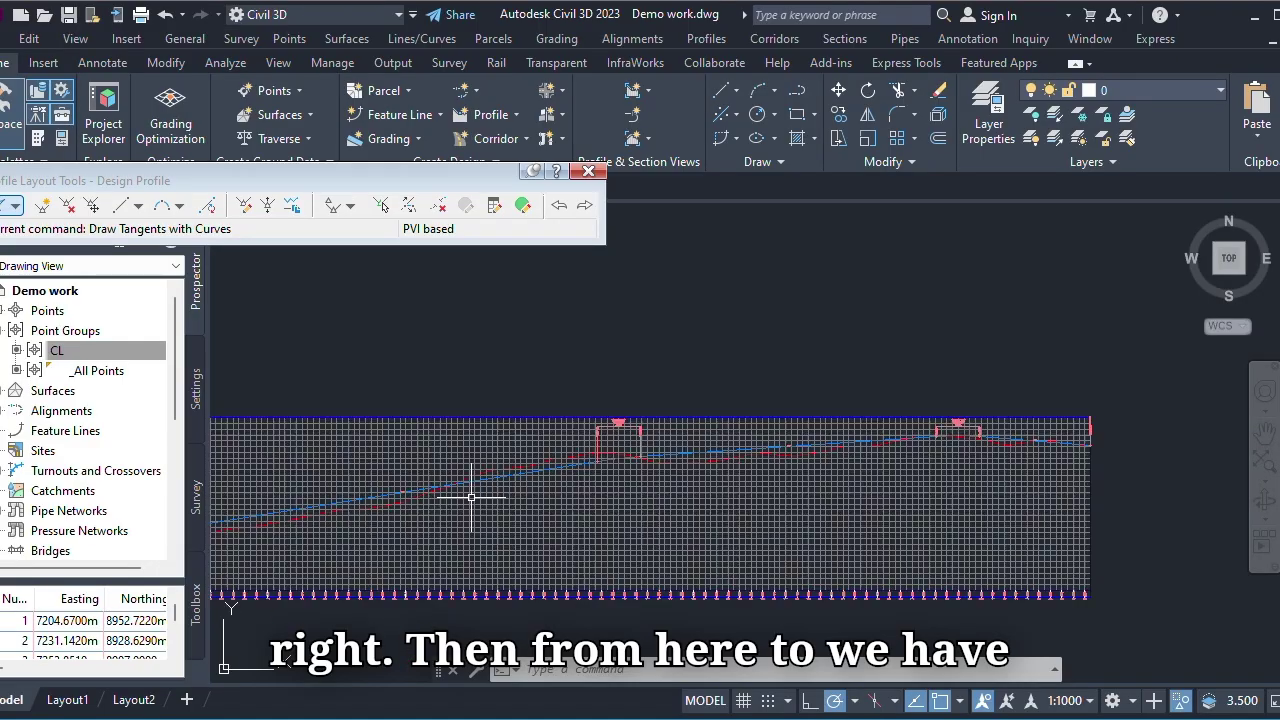
scroll(891, 500, "down", 3)
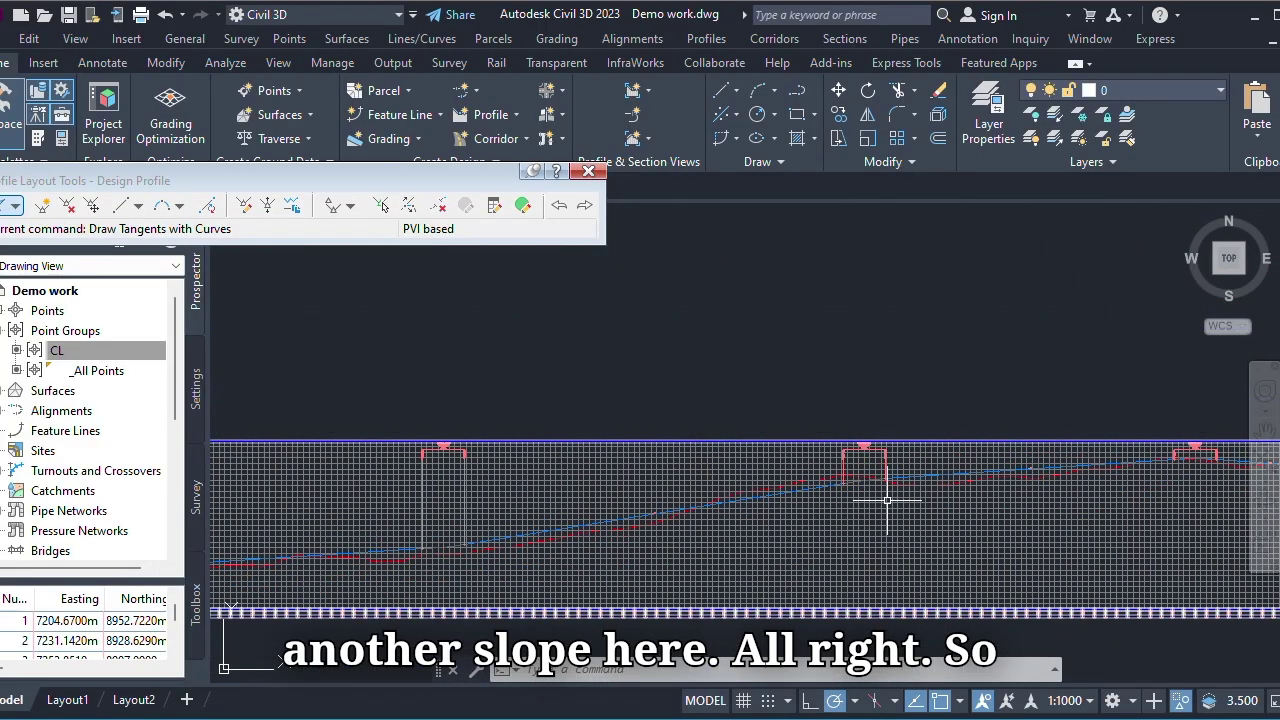
scroll(934, 466, "up", 2)
scroll(943, 443, "down", 5)
scroll(724, 488, "up", 5)
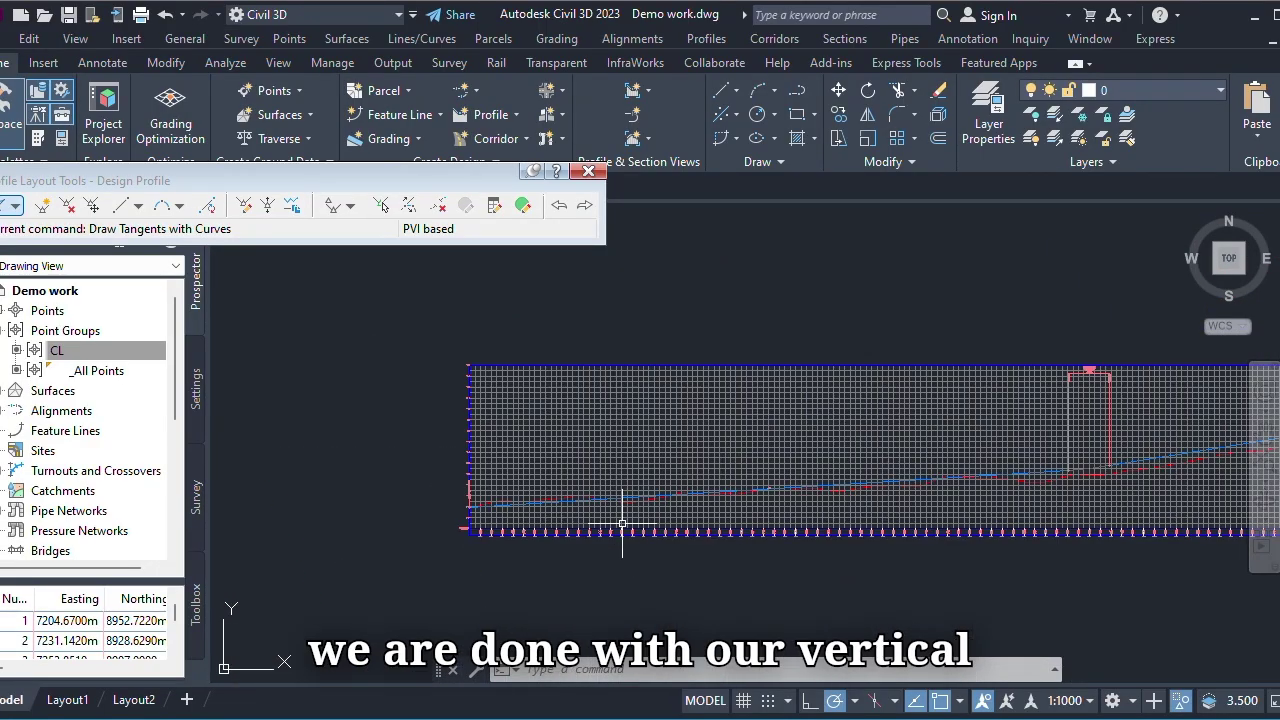
scroll(717, 527, "down", 4)
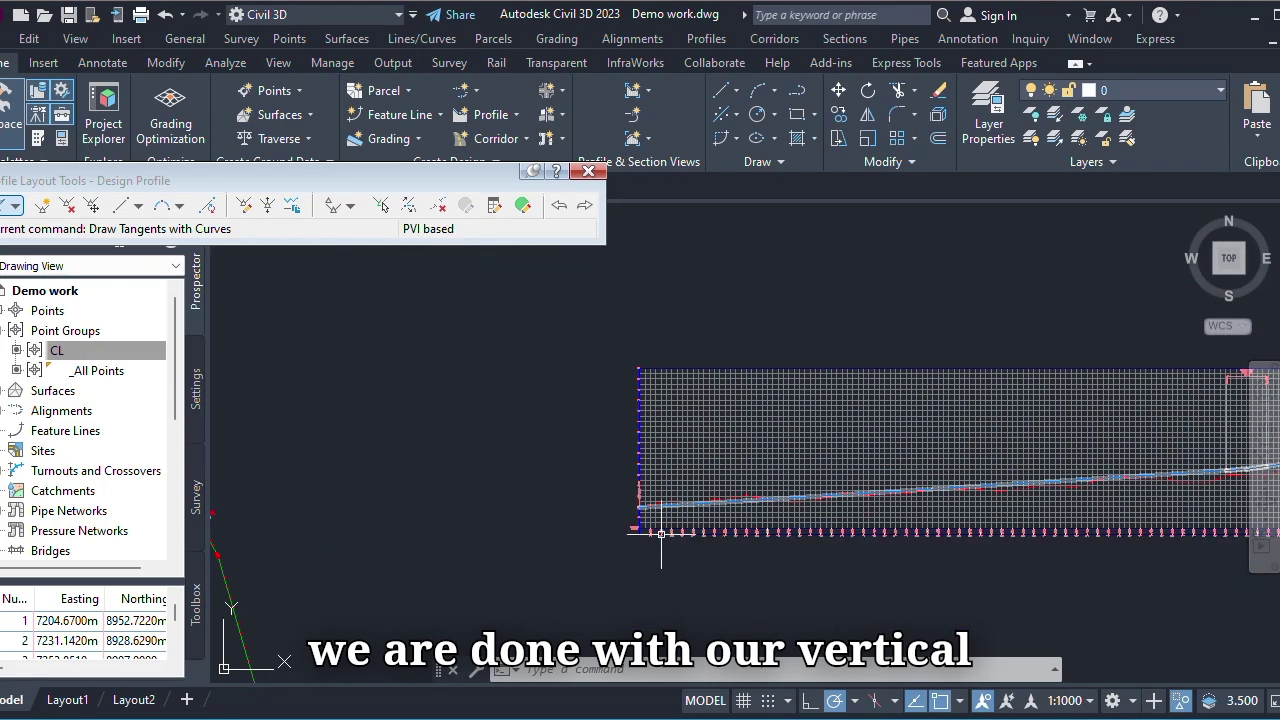
- Examine the paired elevation labels in the band beneath the Existing Profile view at the first stations
scroll(614, 540, "up", 7)
scroll(615, 547, "down", 4)
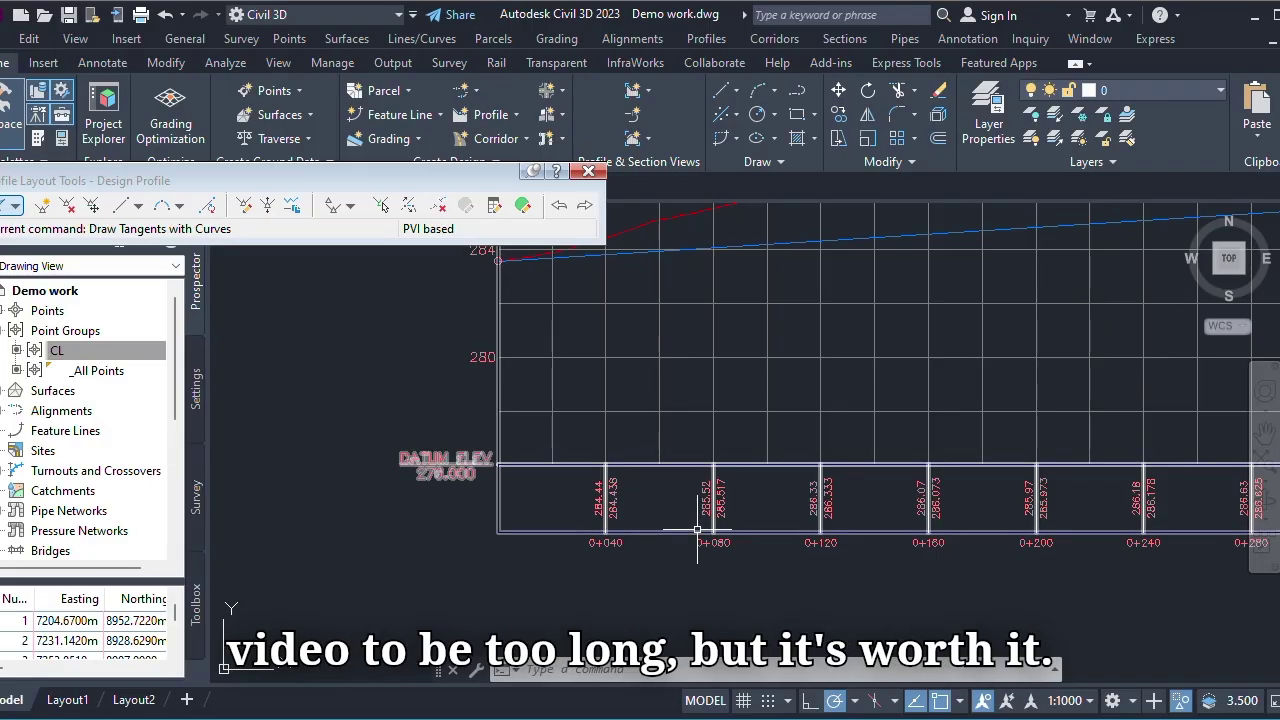
scroll(670, 457, "up", 2)
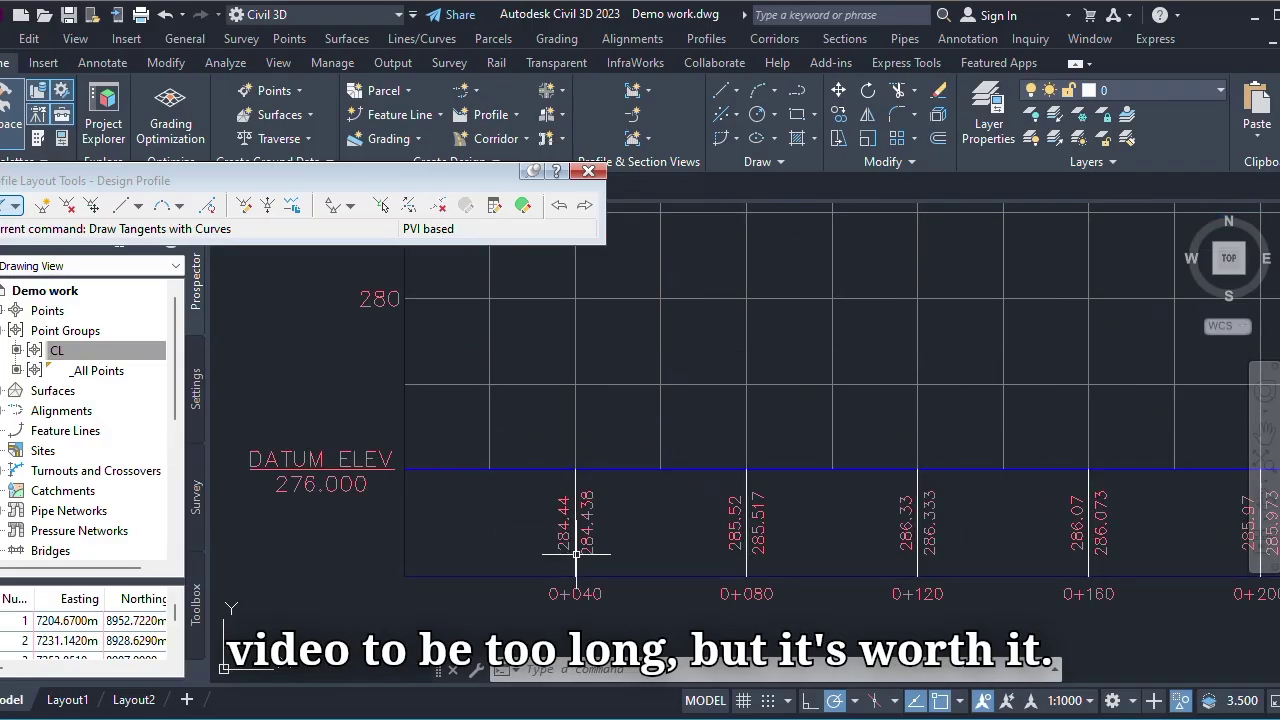
scroll(650, 497, "up", 2)
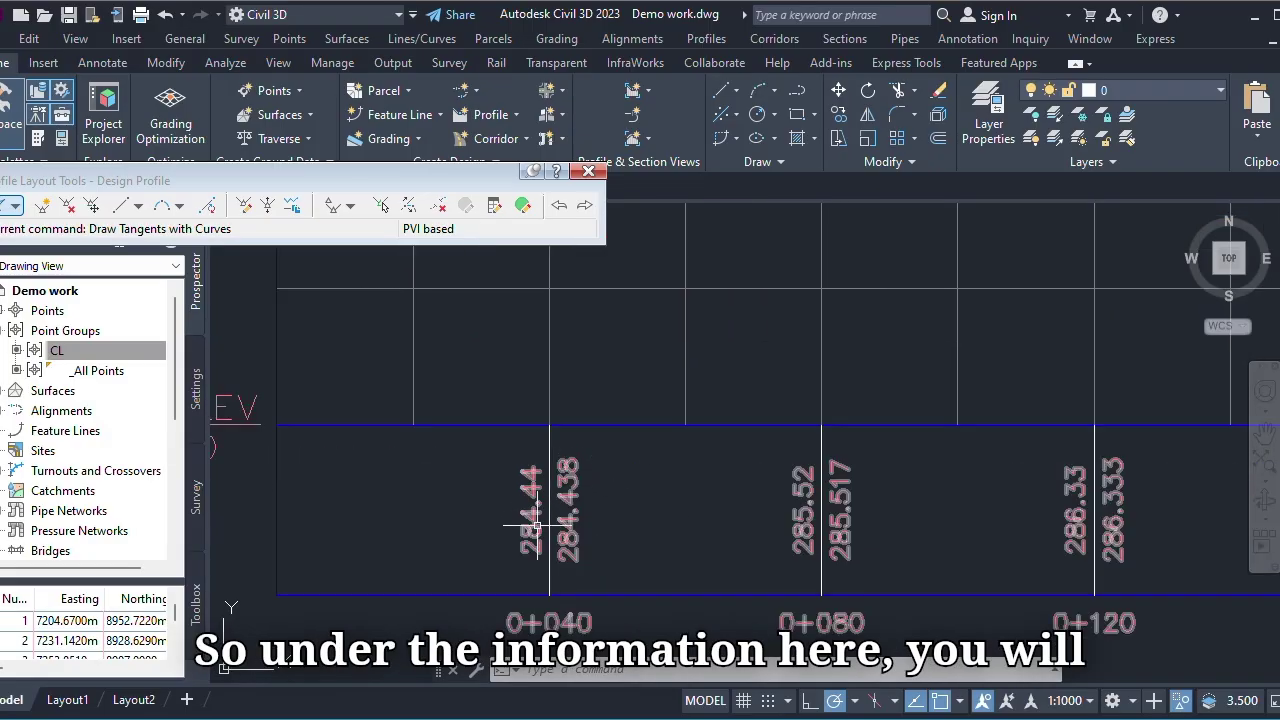
scroll(536, 525, "up", 3)
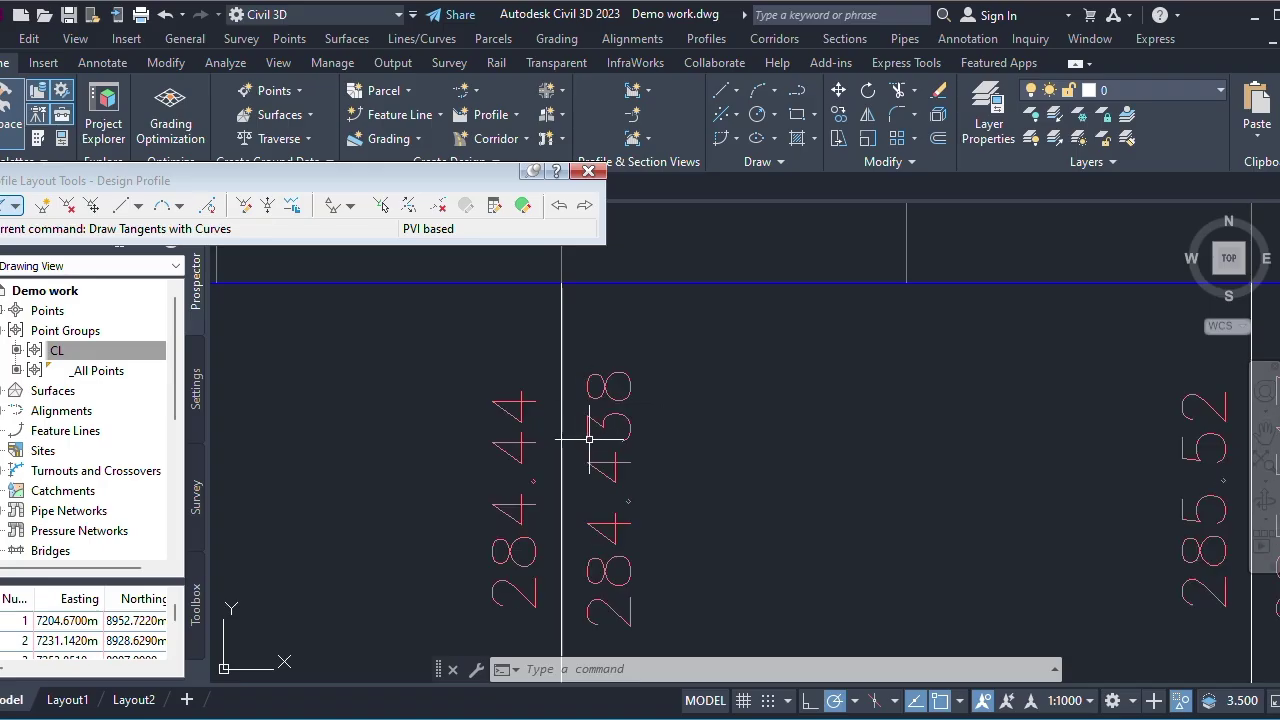
scroll(619, 460, "down", 3)
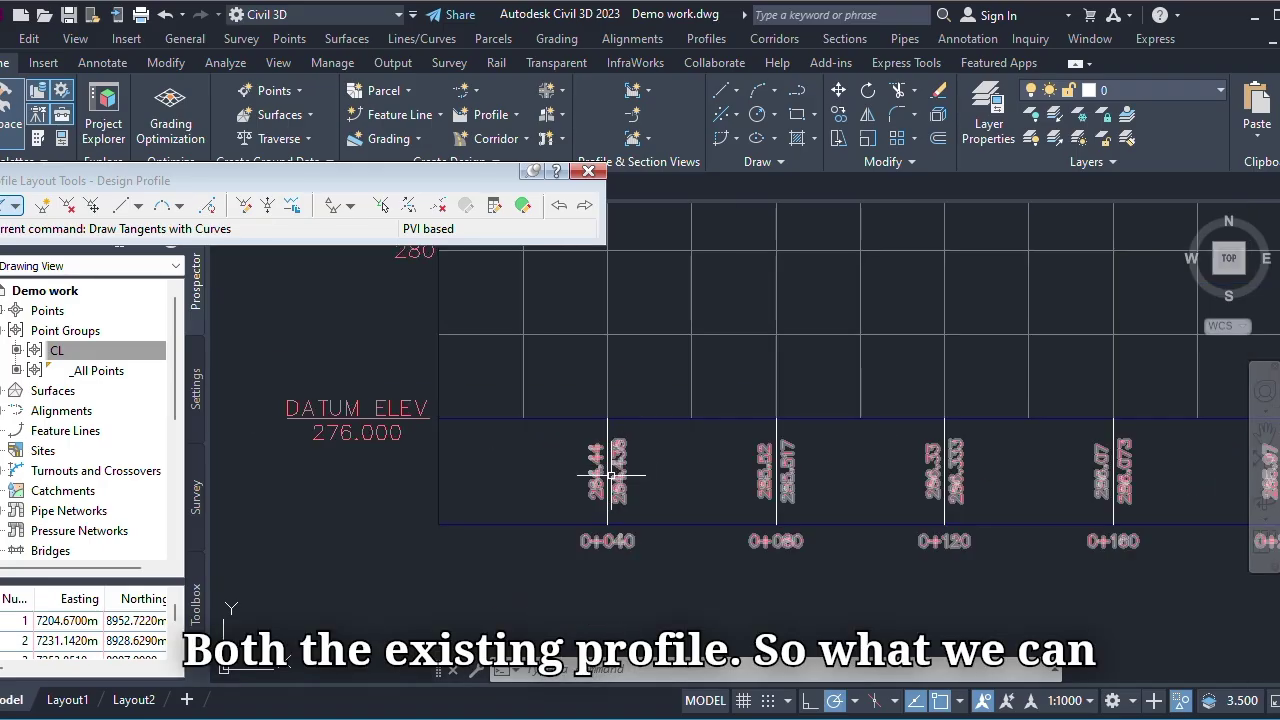
left_click(645, 420)
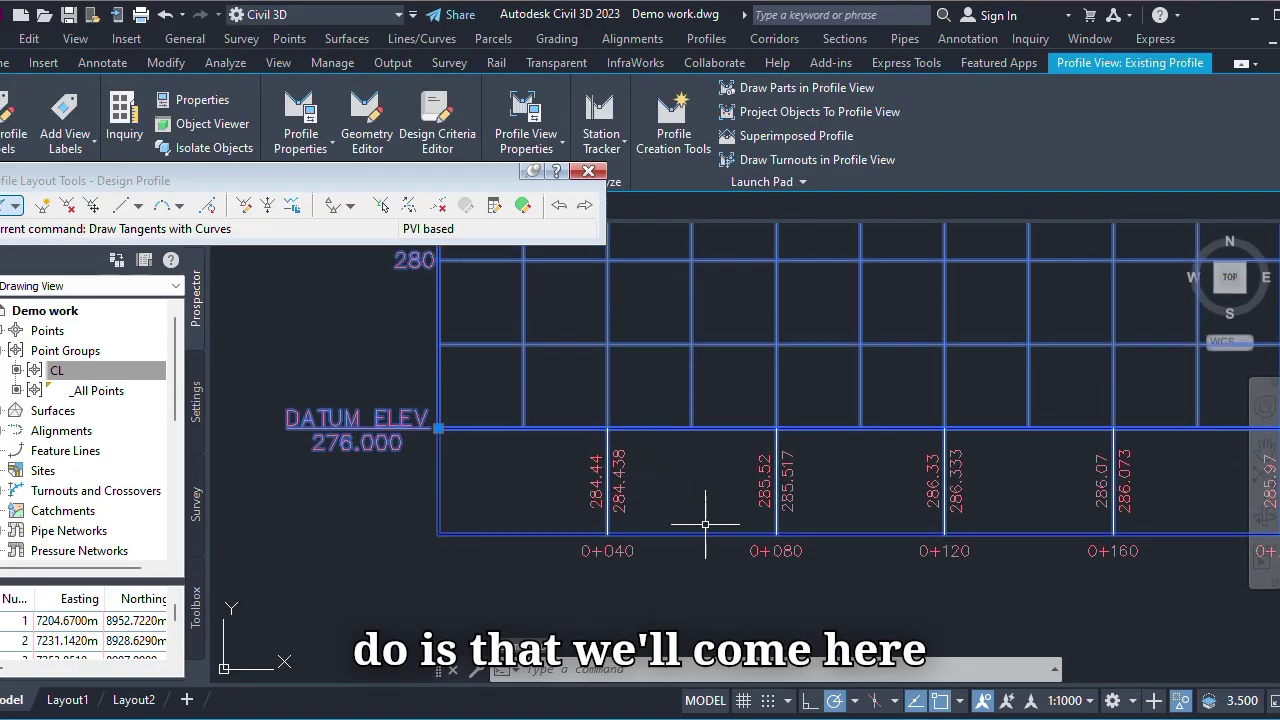
scroll(742, 518, "down", 5)
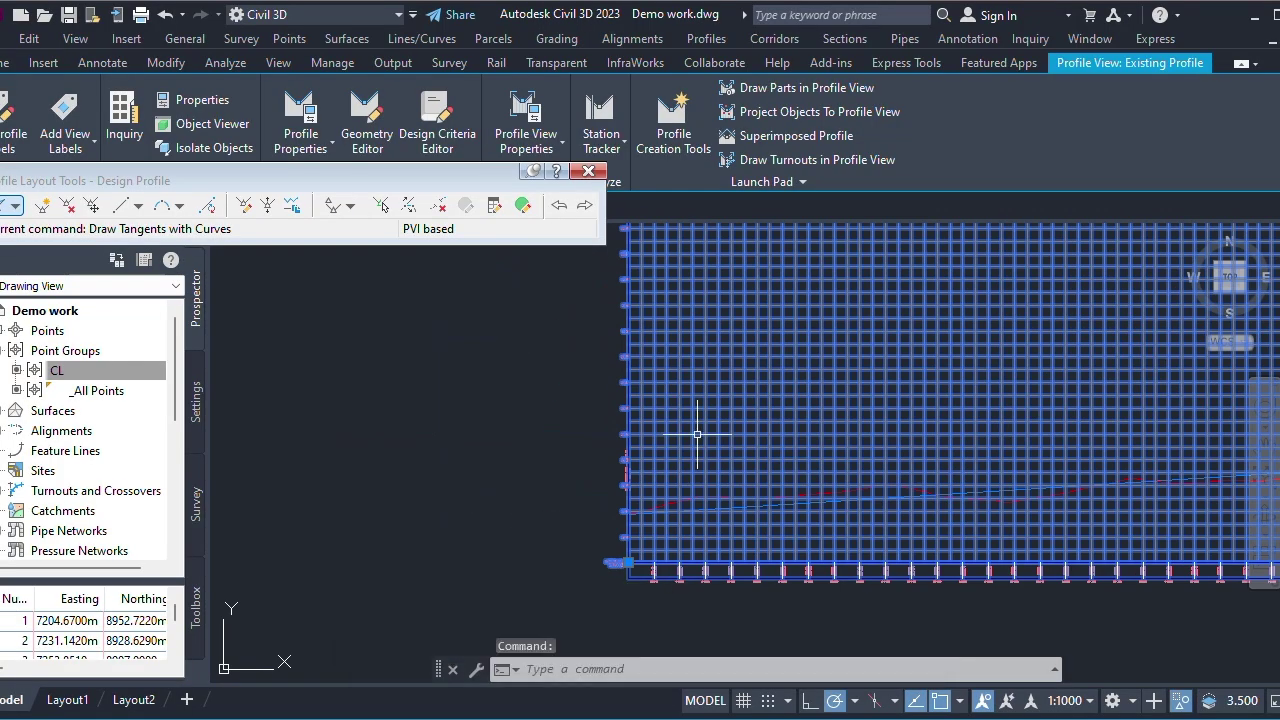
right_click(699, 438)
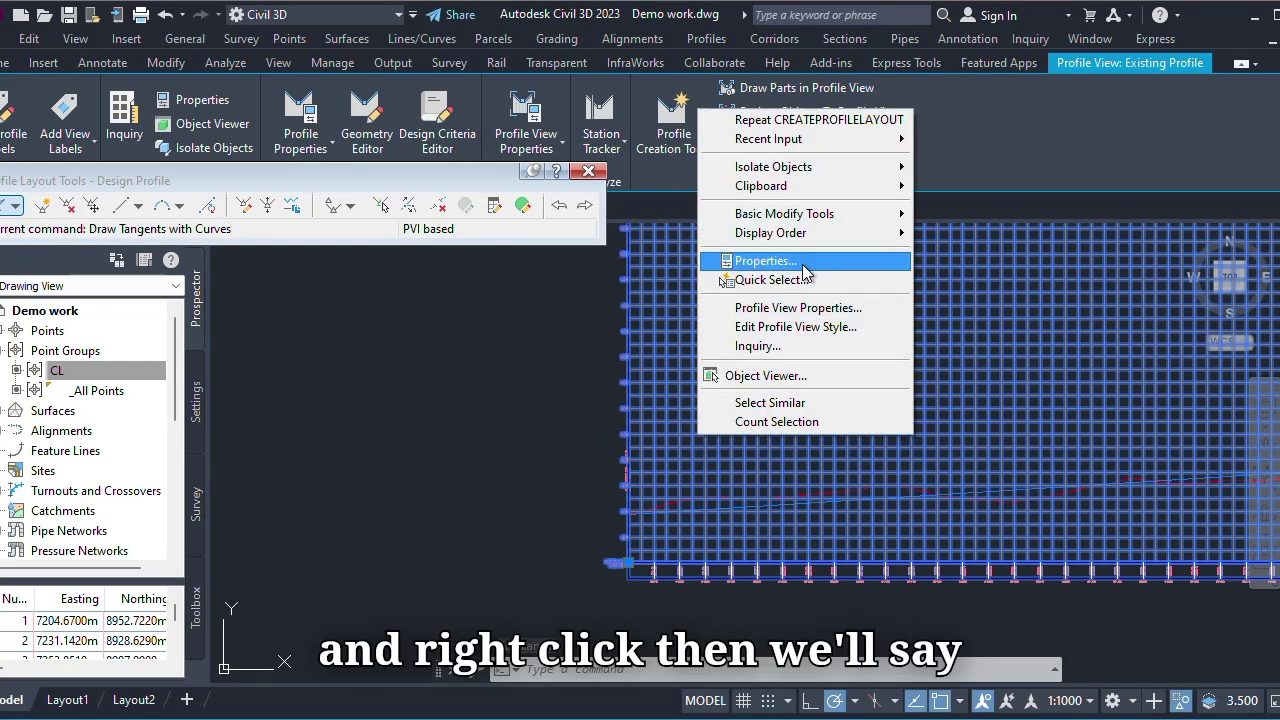
left_click(765, 261)
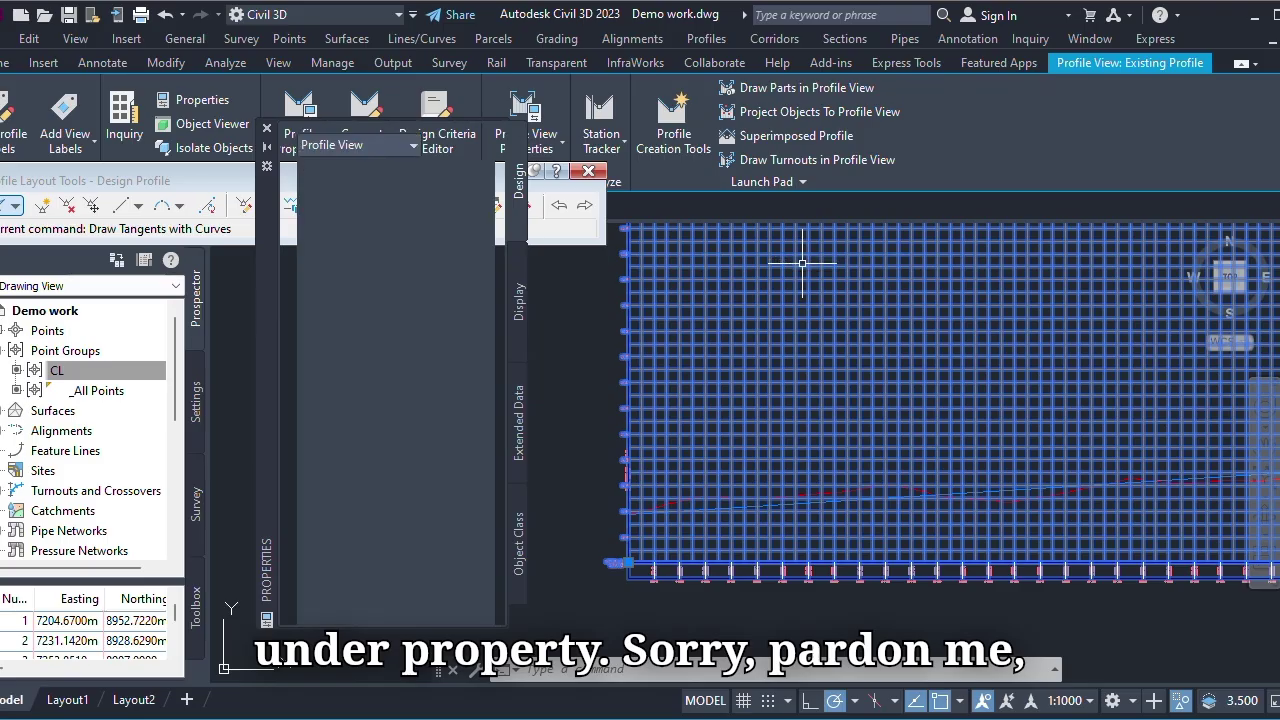
left_click(267, 128)
key("Escape")
- Review the title annotation, grid and graph settings in the Existing Profile view's style, and close the style without changes
right_click(765, 360)
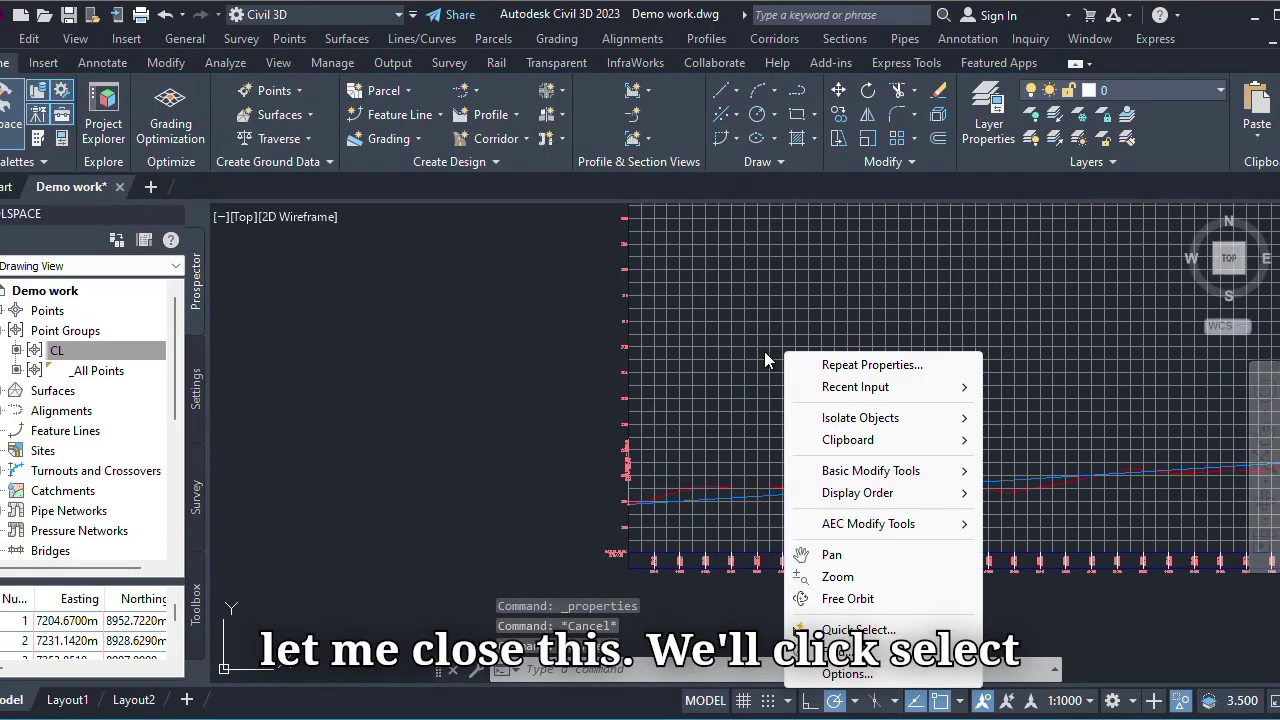
left_click(764, 359)
left_click(746, 354)
right_click(733, 367)
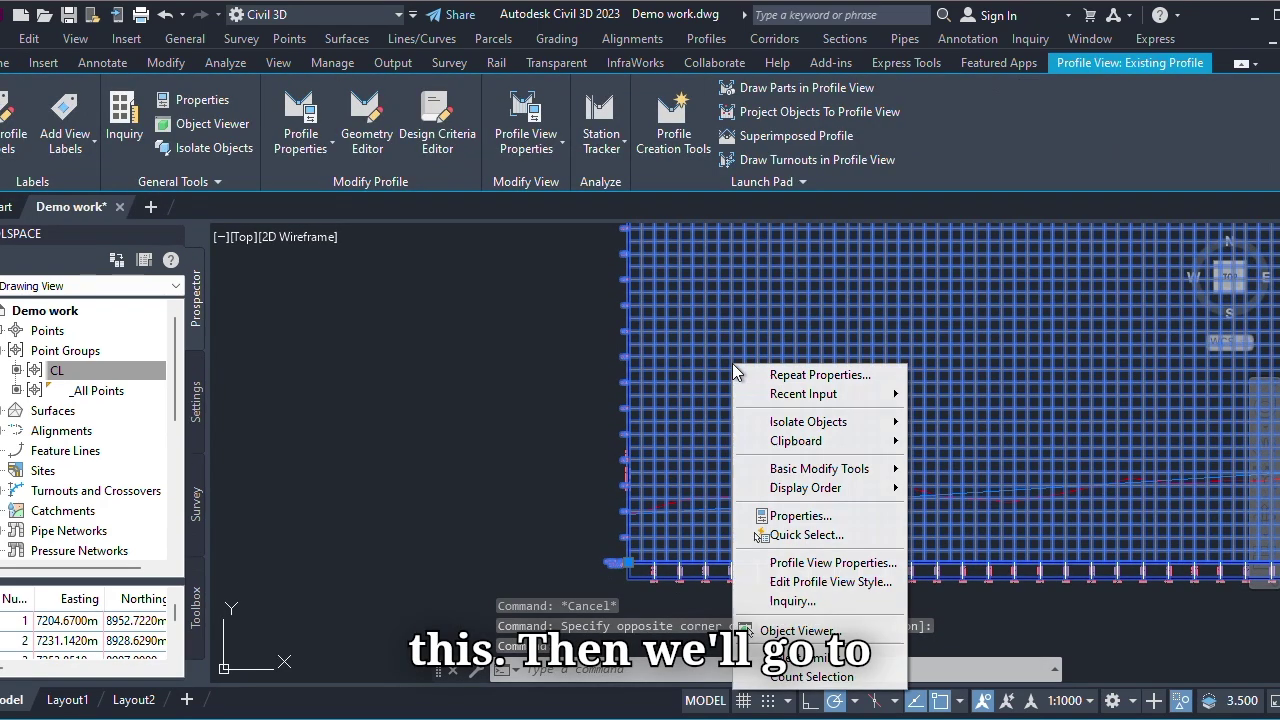
left_click(808, 583)
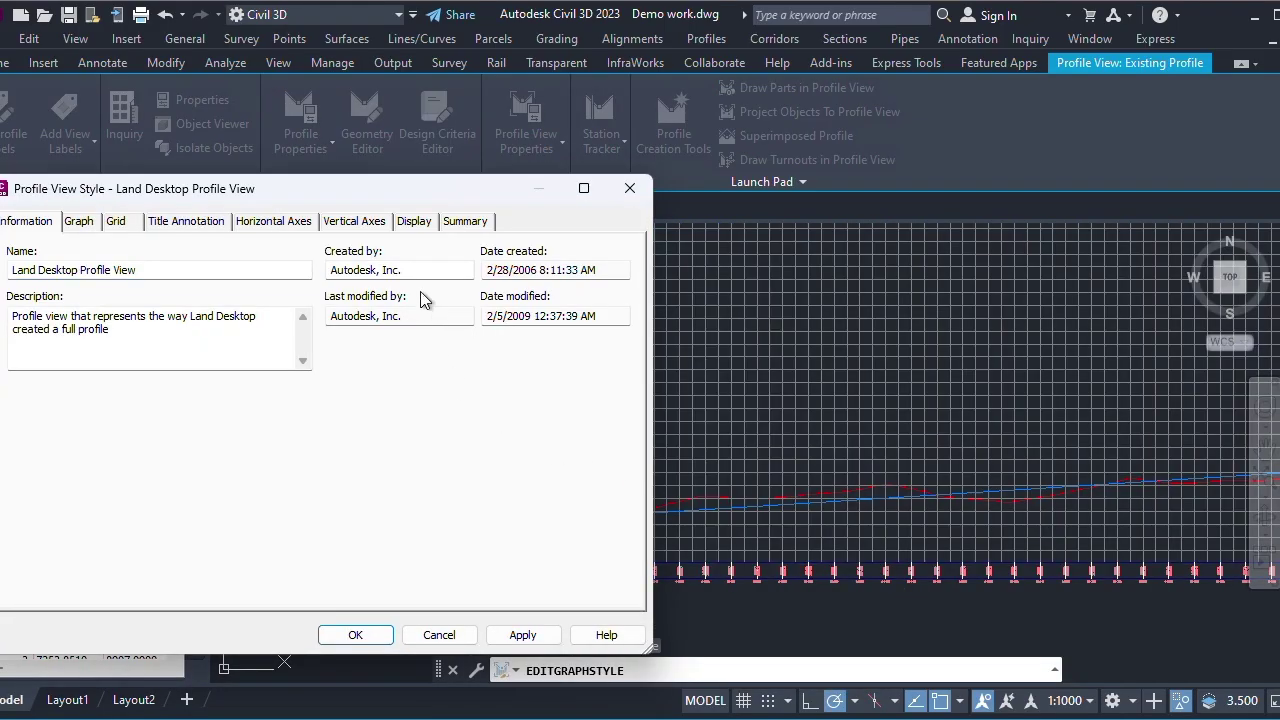
left_click(185, 222)
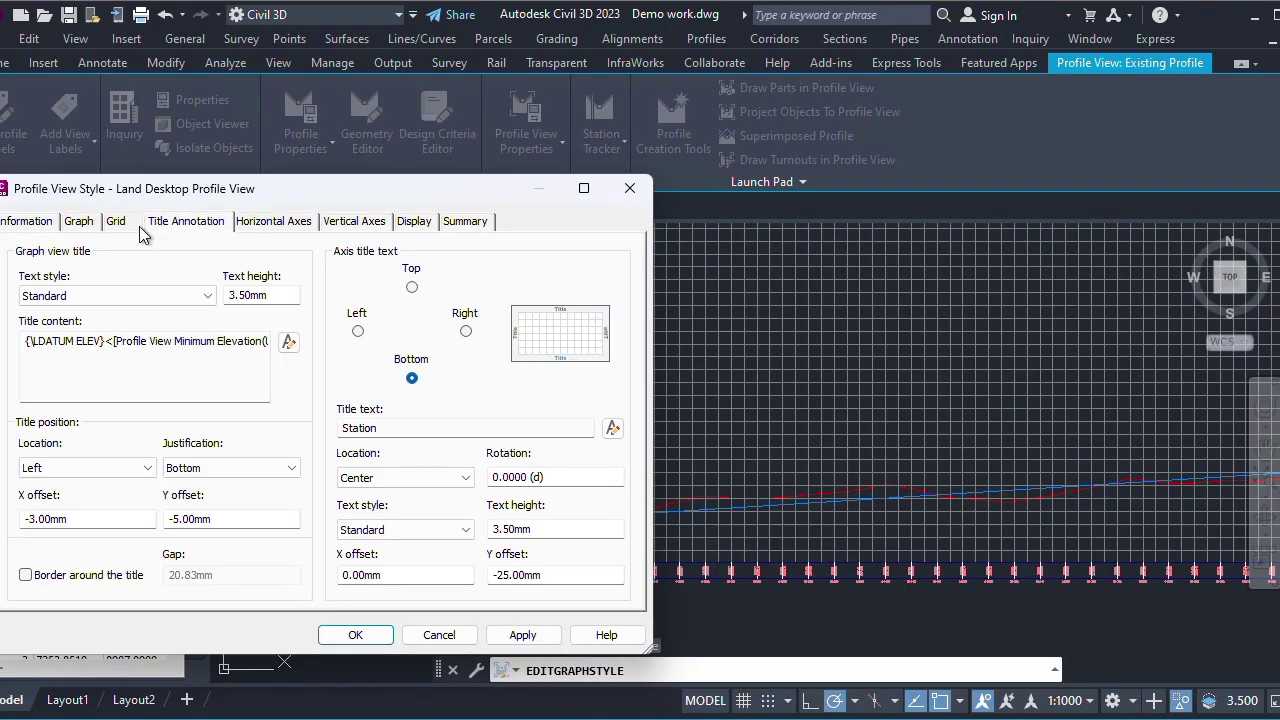
left_click(131, 224)
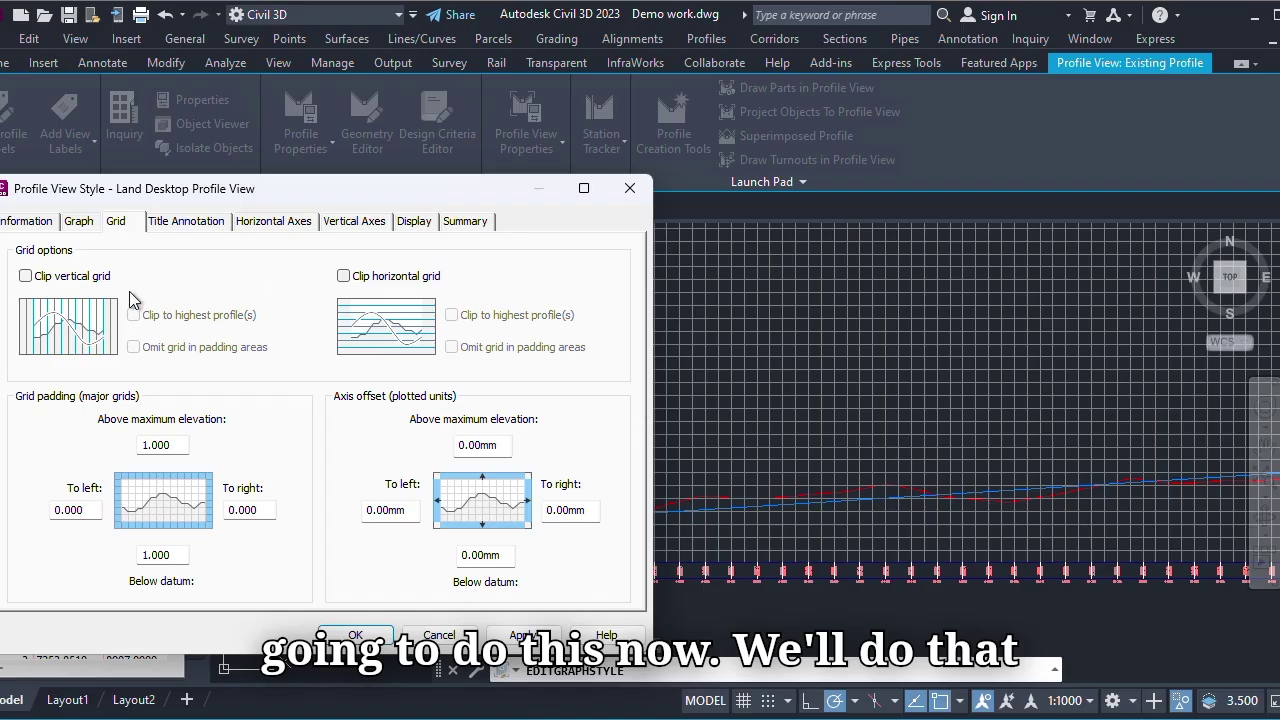
left_click(90, 223)
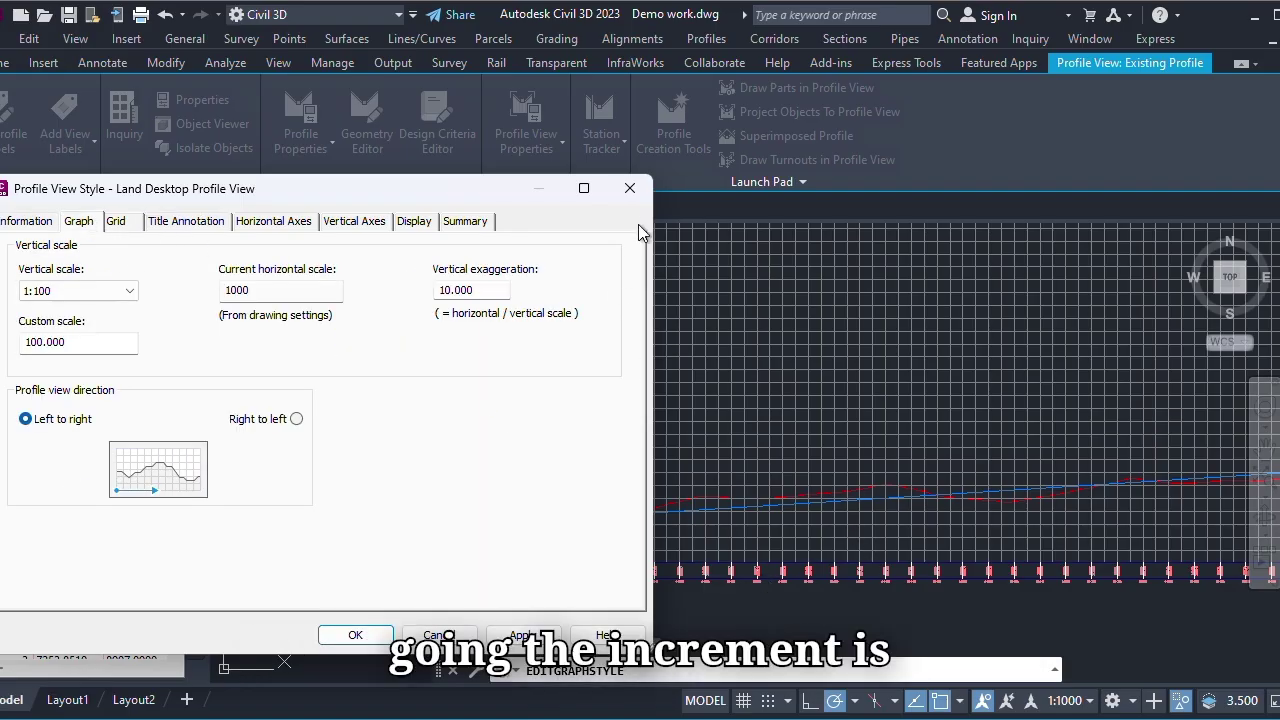
left_click(630, 188)
key("Escape")
- Set both the major and minor tick intervals of the Existing Profile view style's bottom horizontal axis to 25 m
scroll(567, 580, "up", 6)
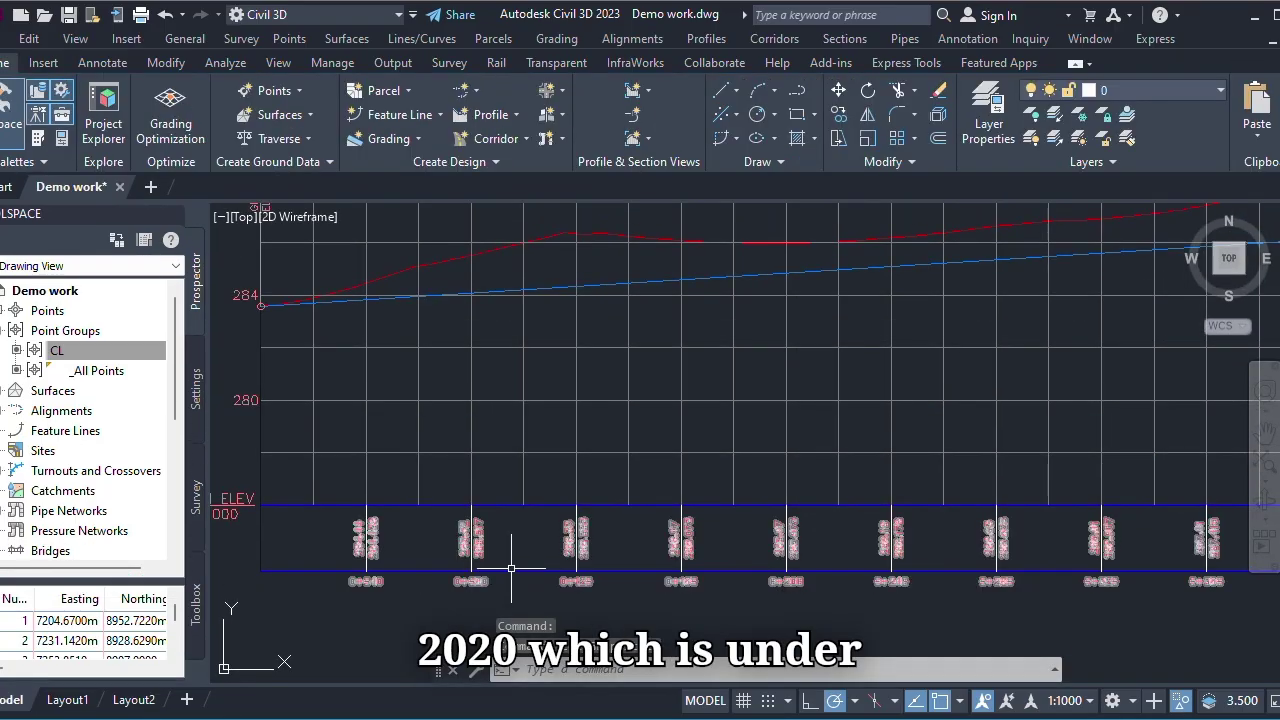
scroll(502, 563, "down", 3)
scroll(415, 570, "up", 5)
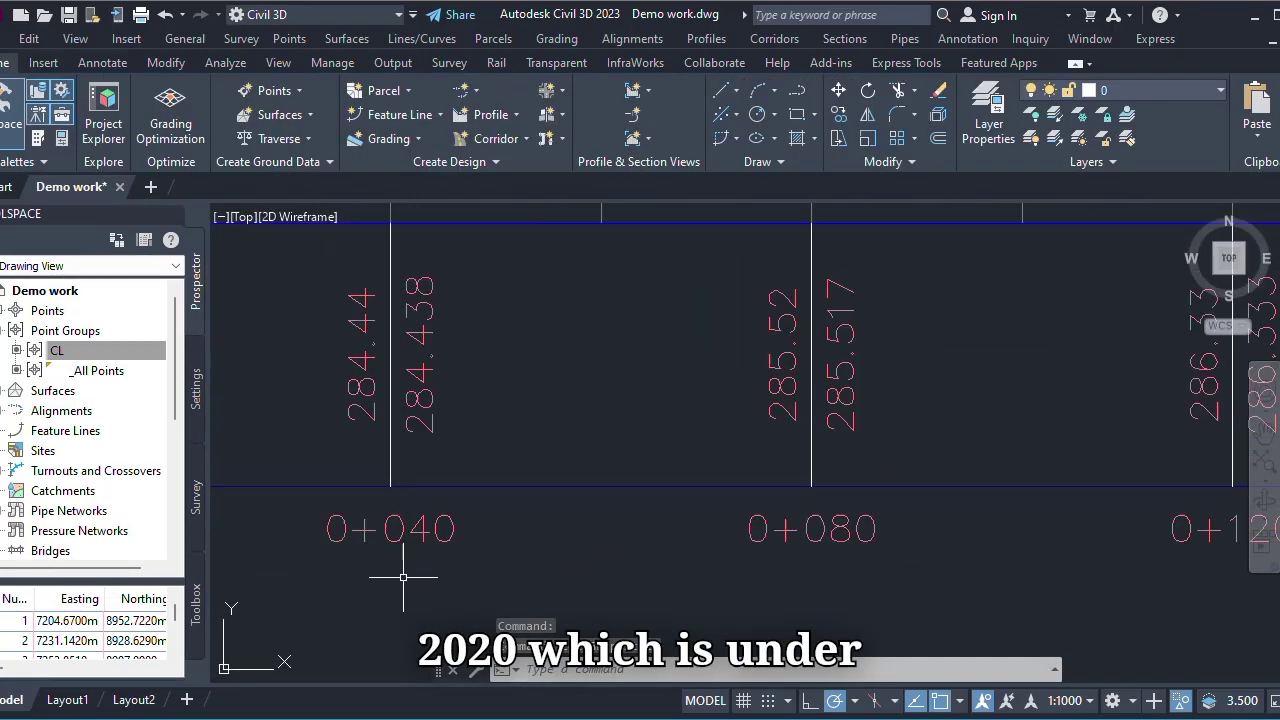
scroll(822, 538, "down", 5)
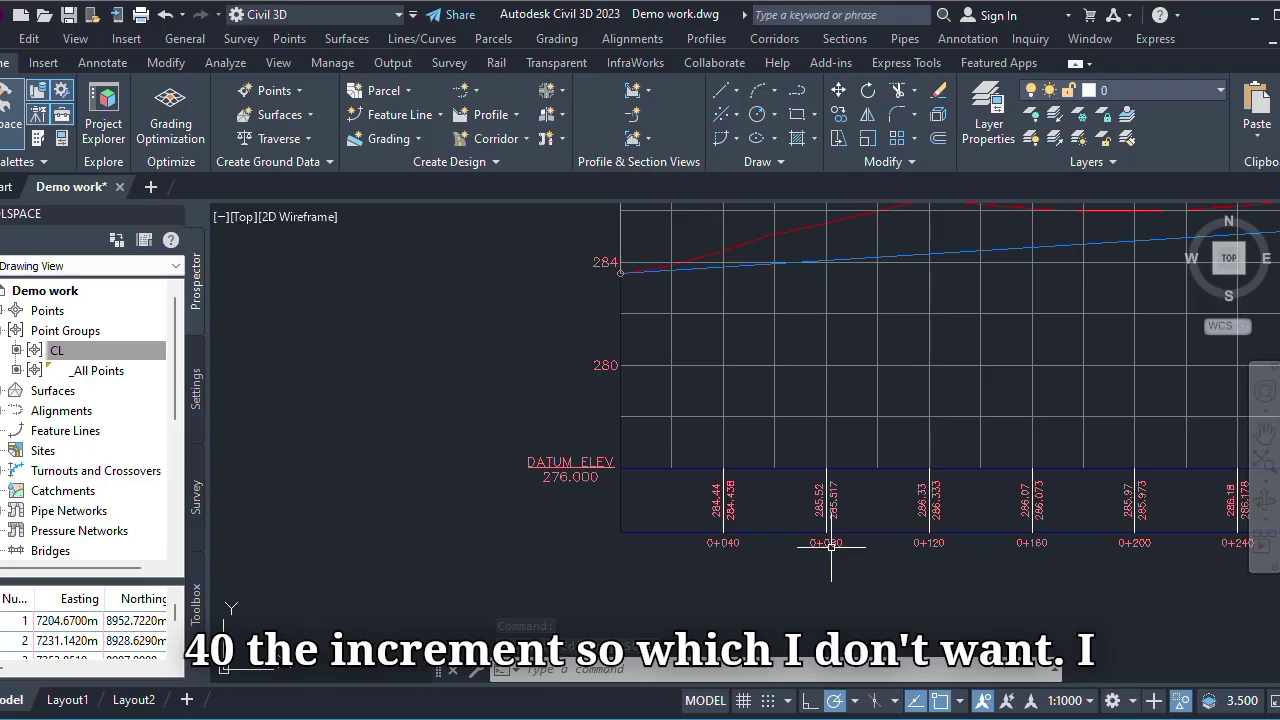
left_click(727, 437)
right_click(726, 436)
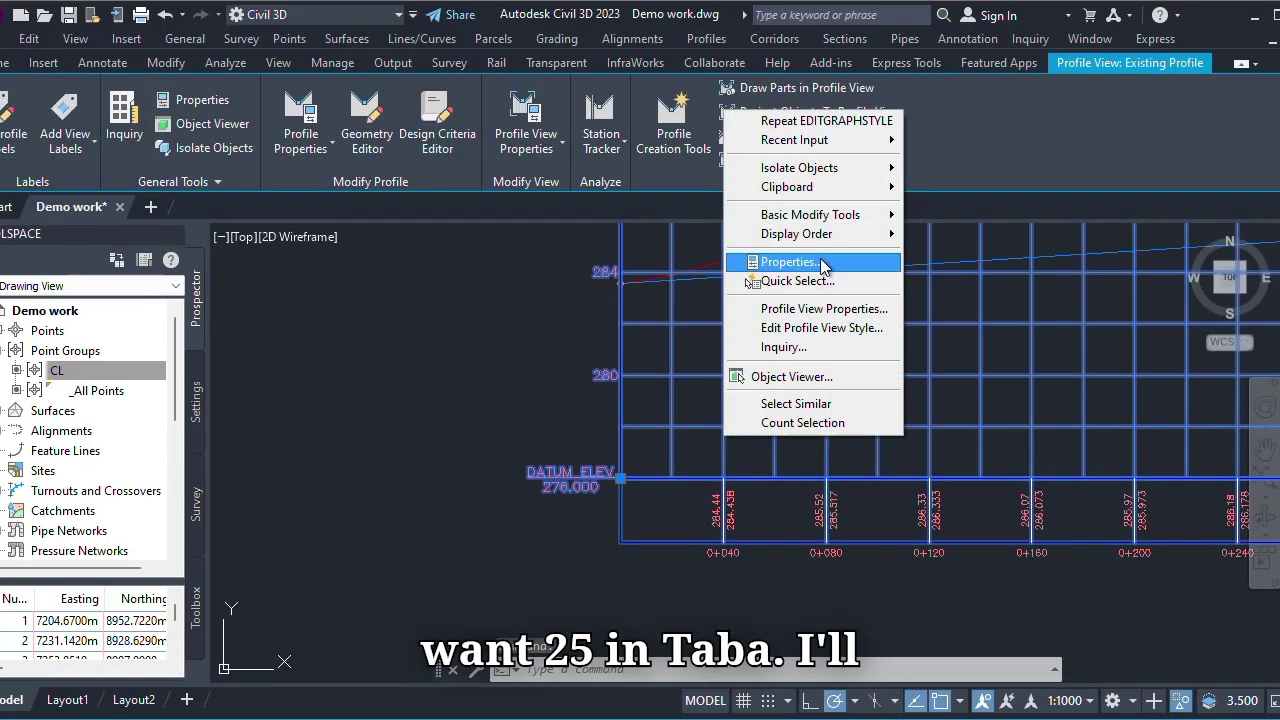
left_click(820, 328)
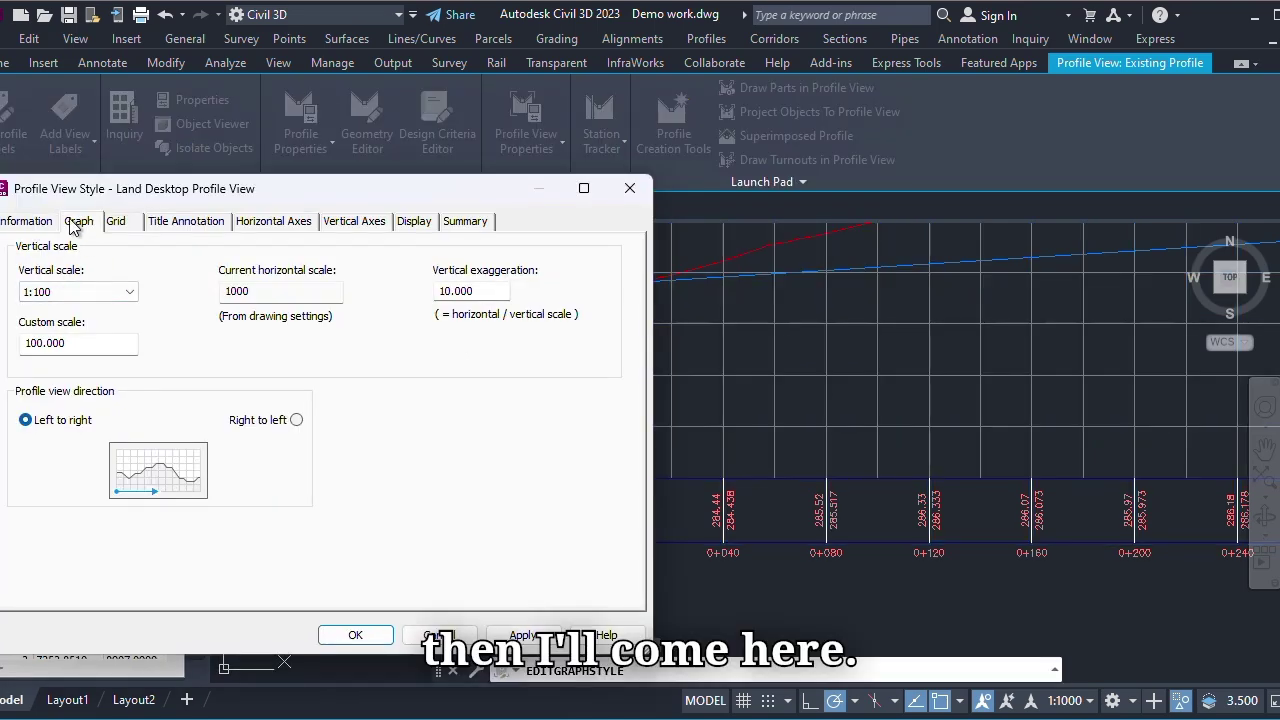
left_click(32, 224)
left_click(117, 223)
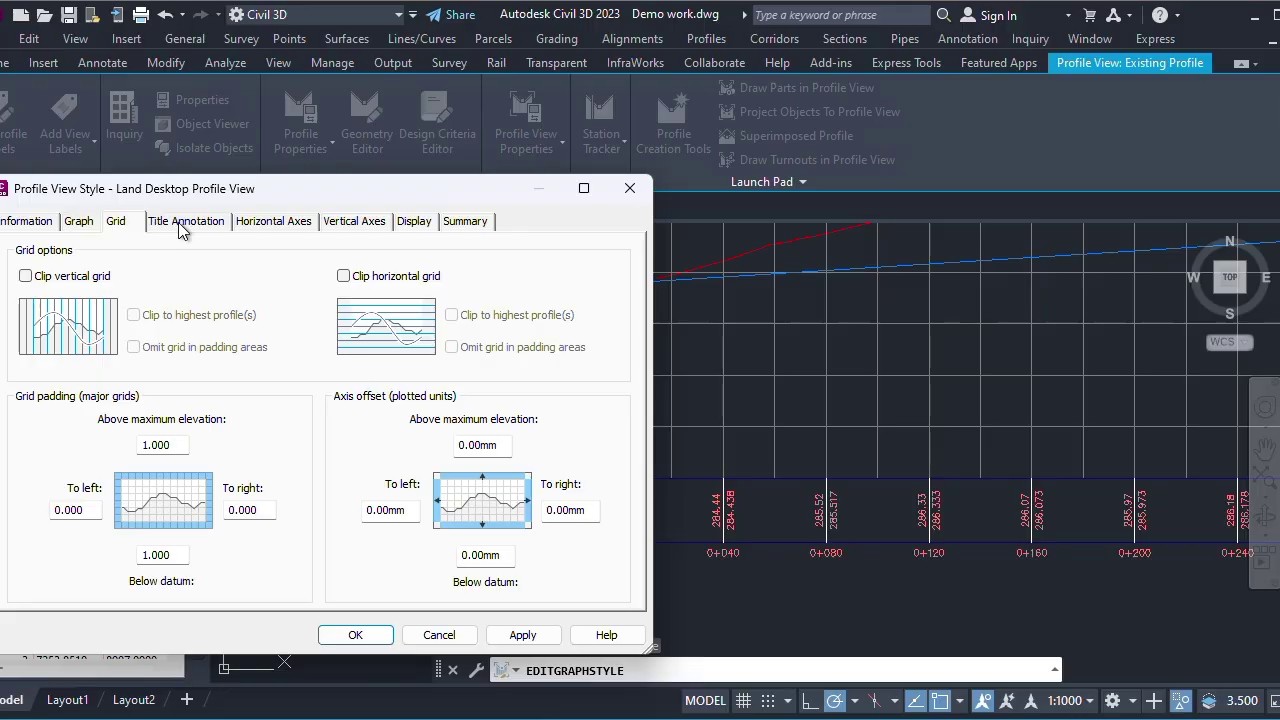
left_click(188, 222)
left_click(293, 224)
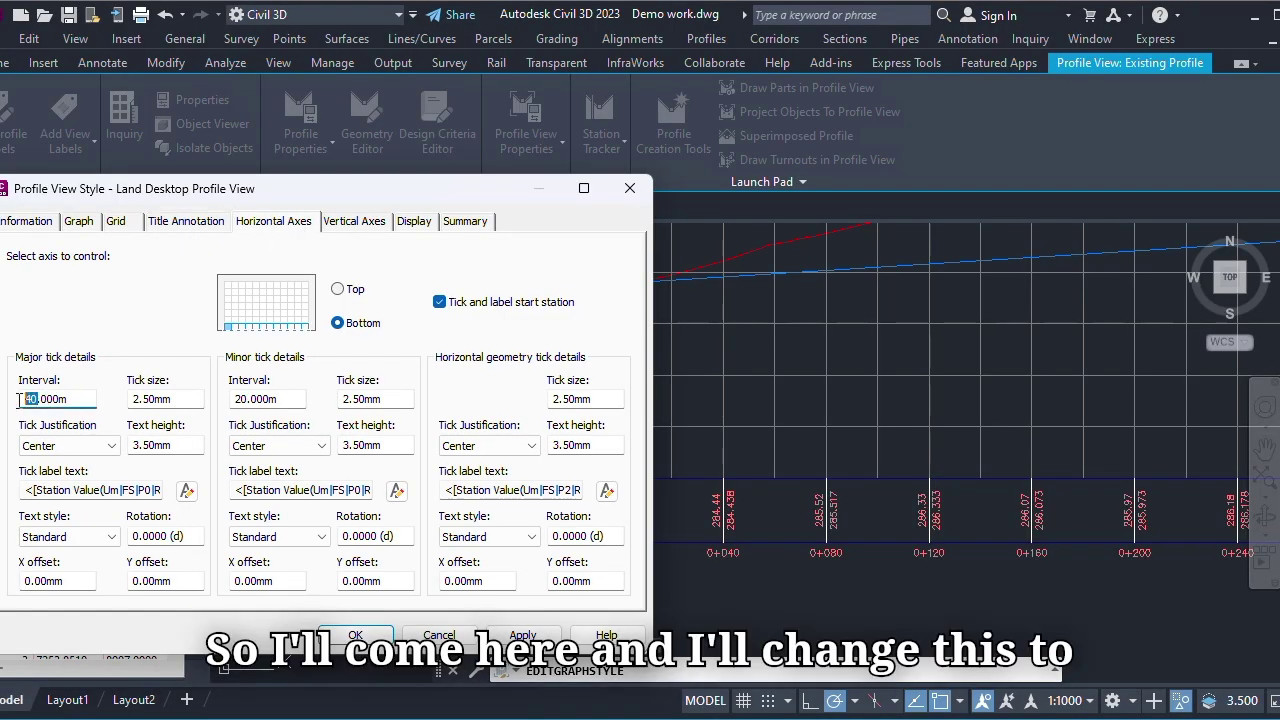
type("25")
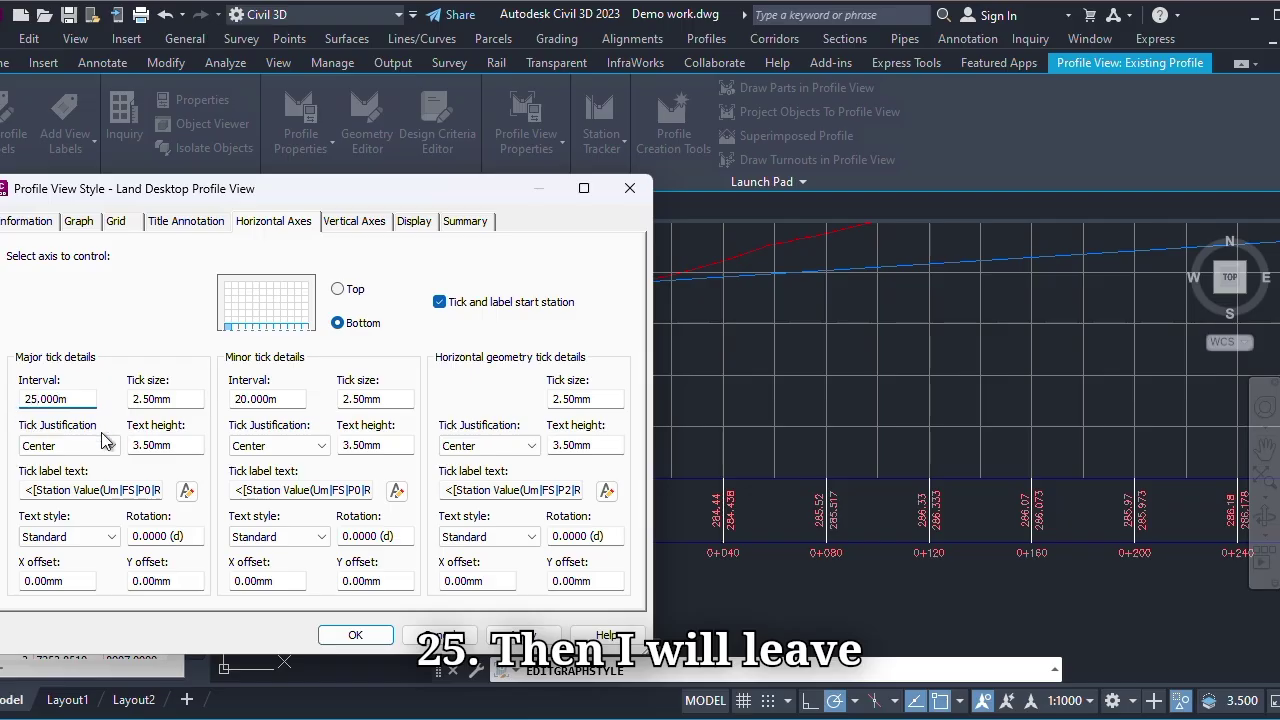
left_click(523, 636)
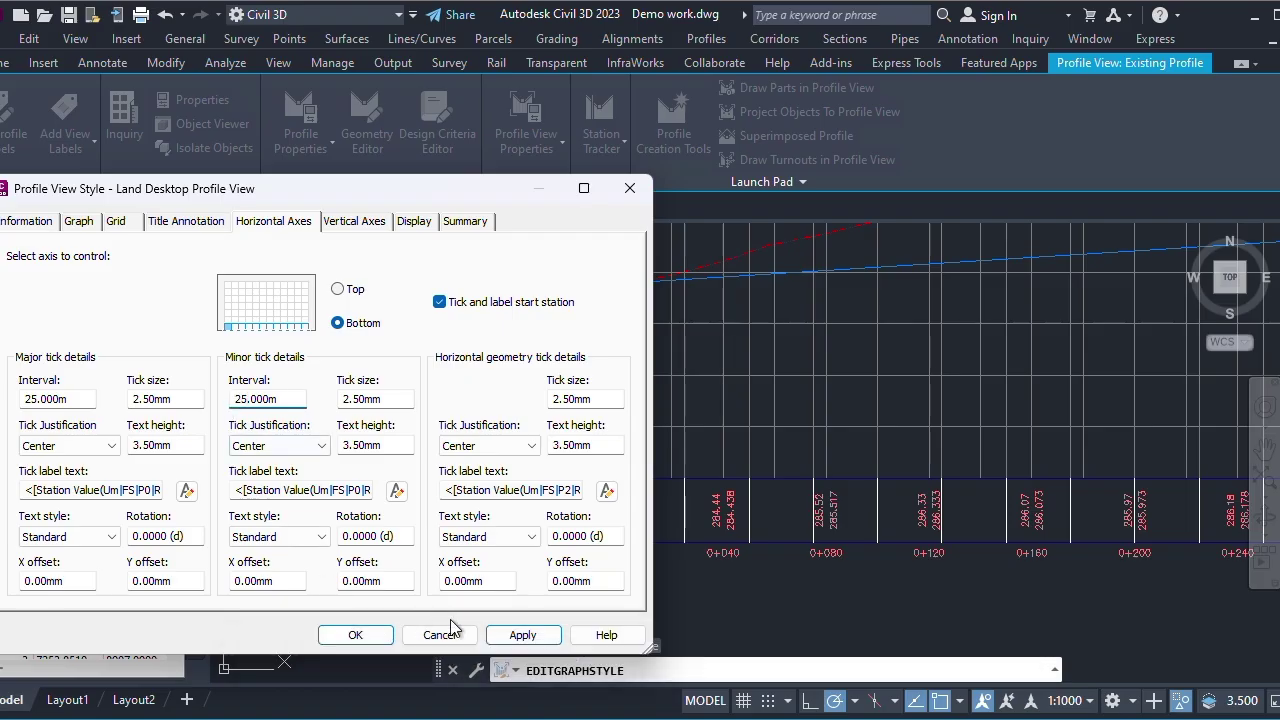
left_click(513, 638)
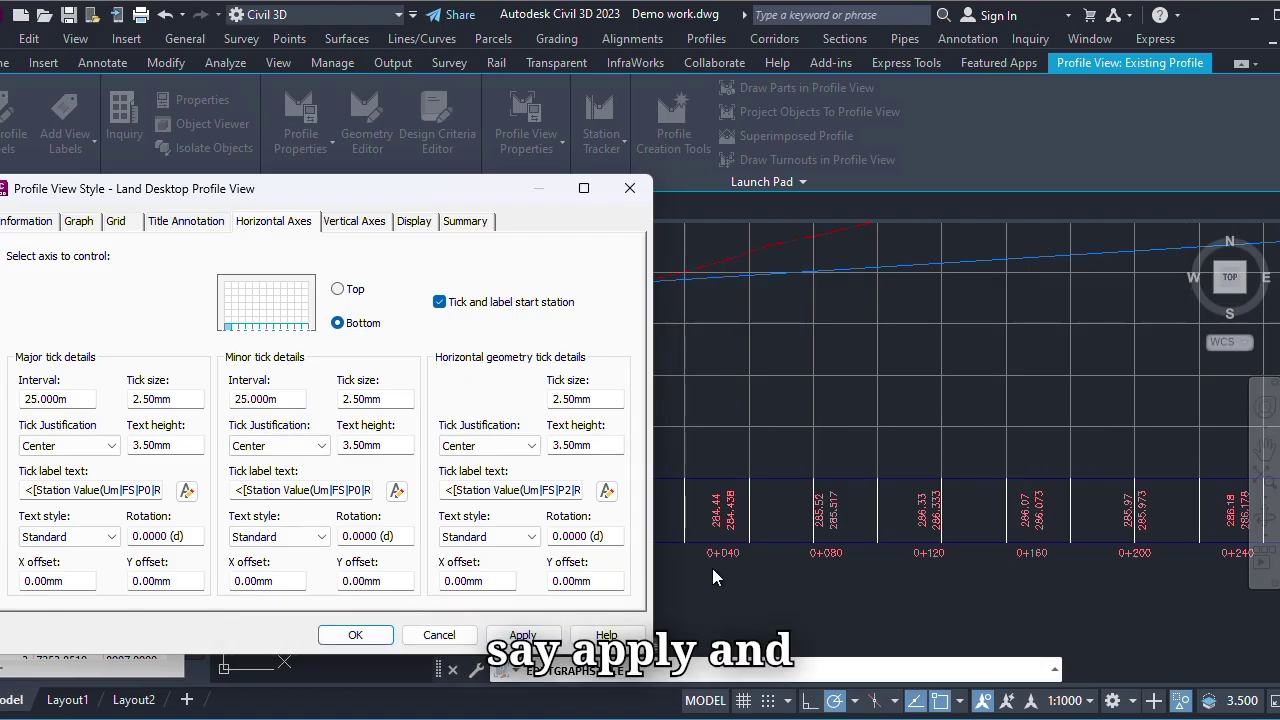
left_click(352, 634)
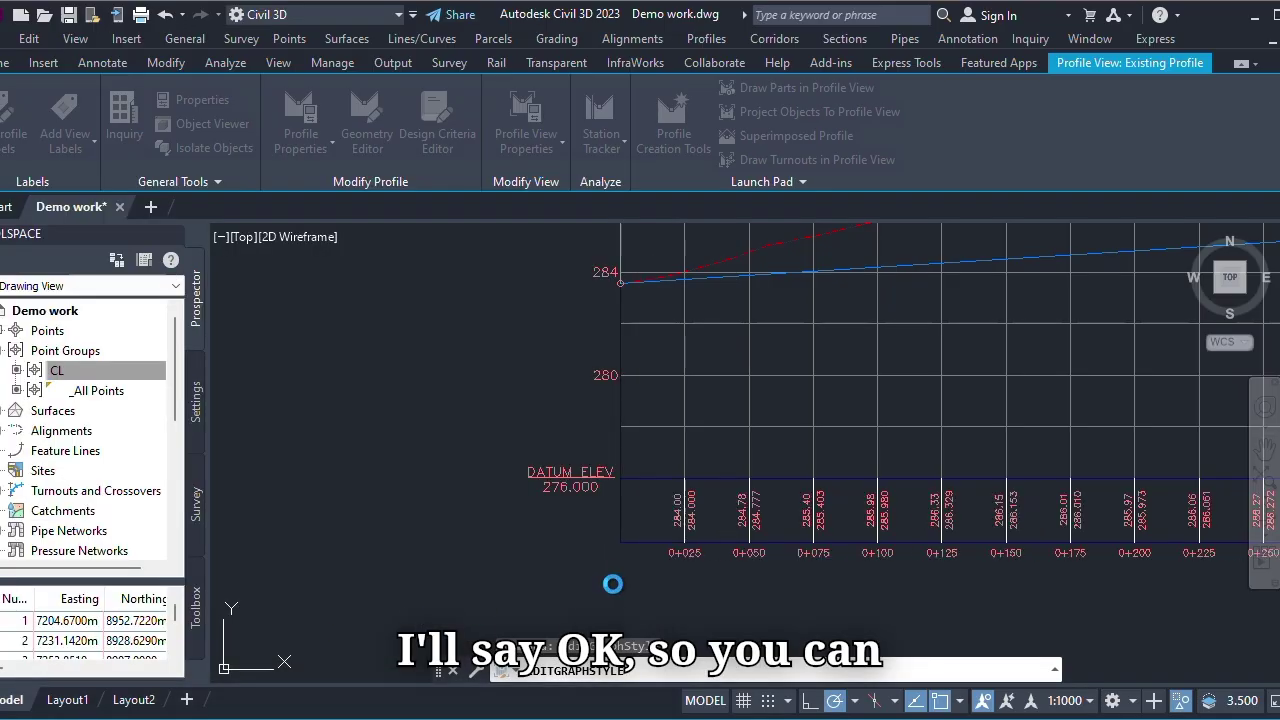
key("Escape")
- Assign the Design Profile as Profile2 of the Existing Profile view's elevations band
scroll(753, 532, "up", 4)
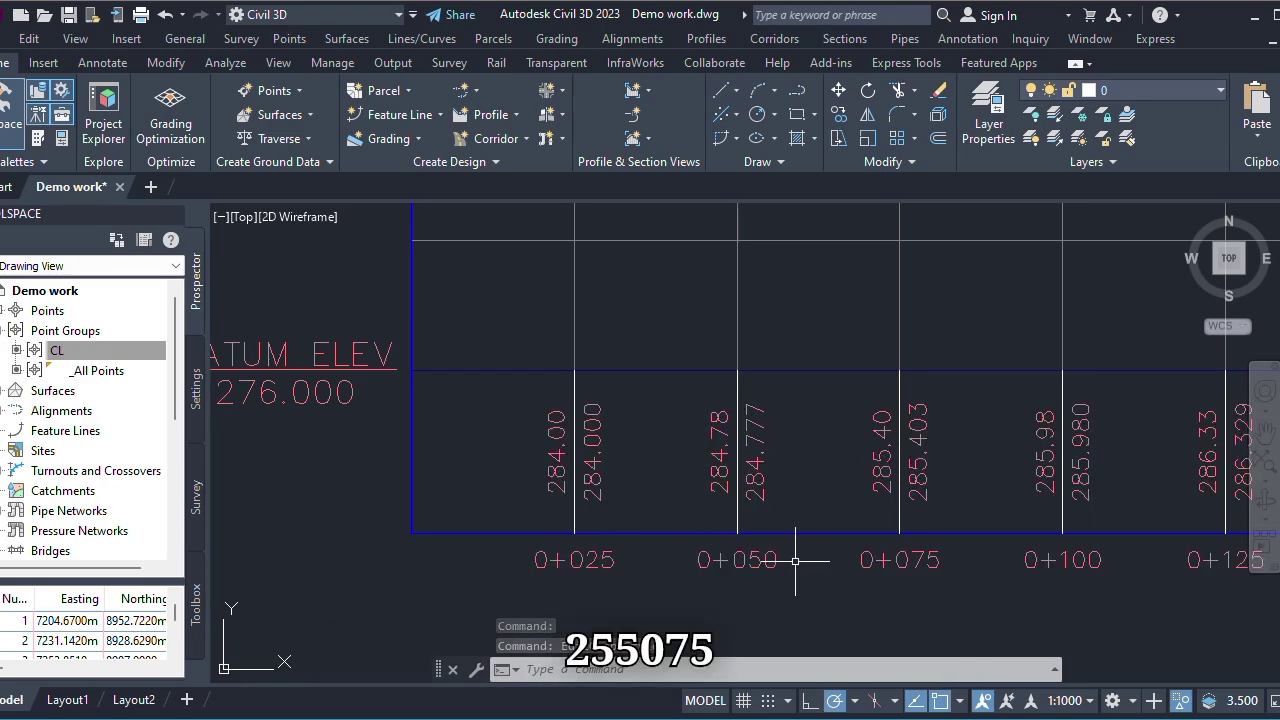
scroll(523, 500, "down", 7)
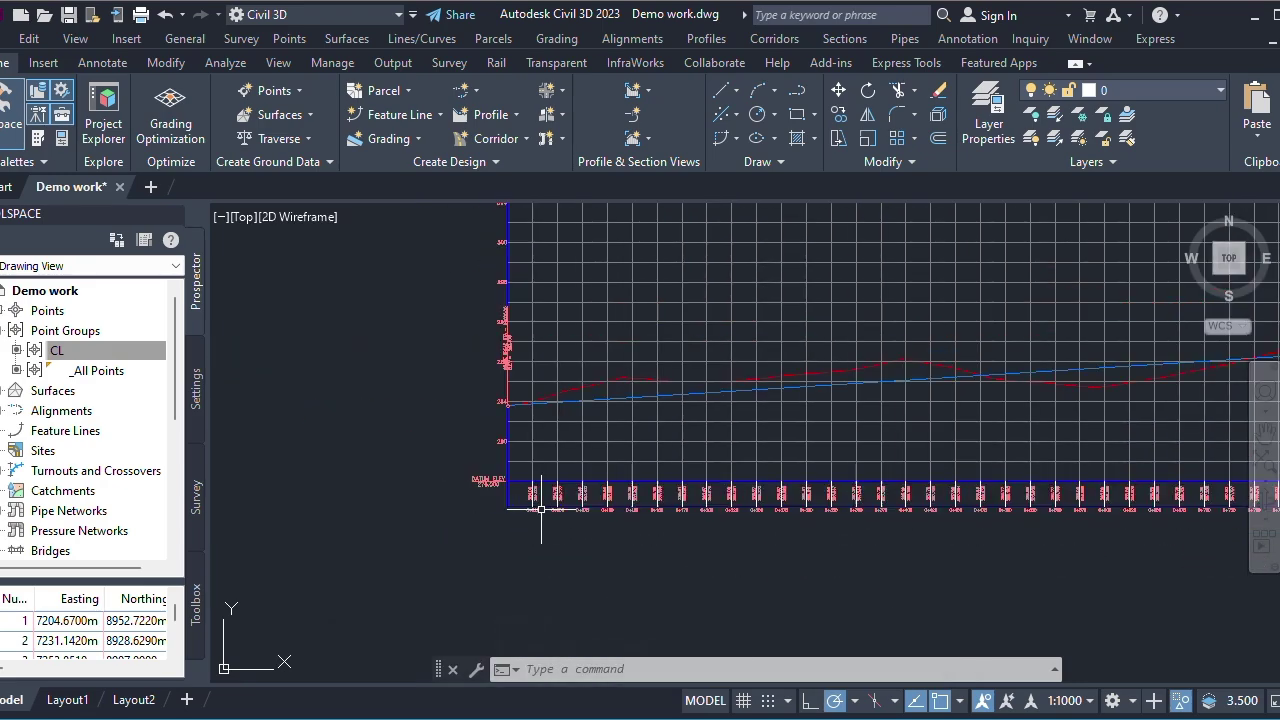
scroll(527, 510, "up", 3)
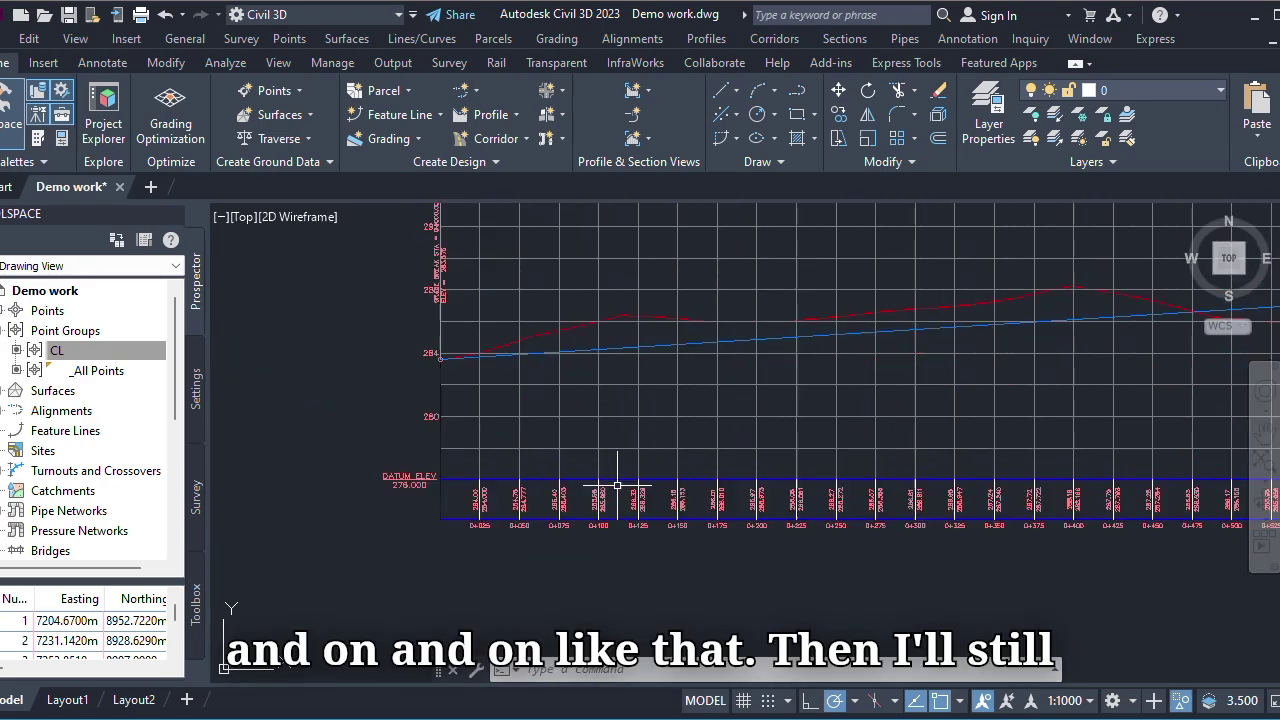
left_click(455, 437)
right_click(455, 437)
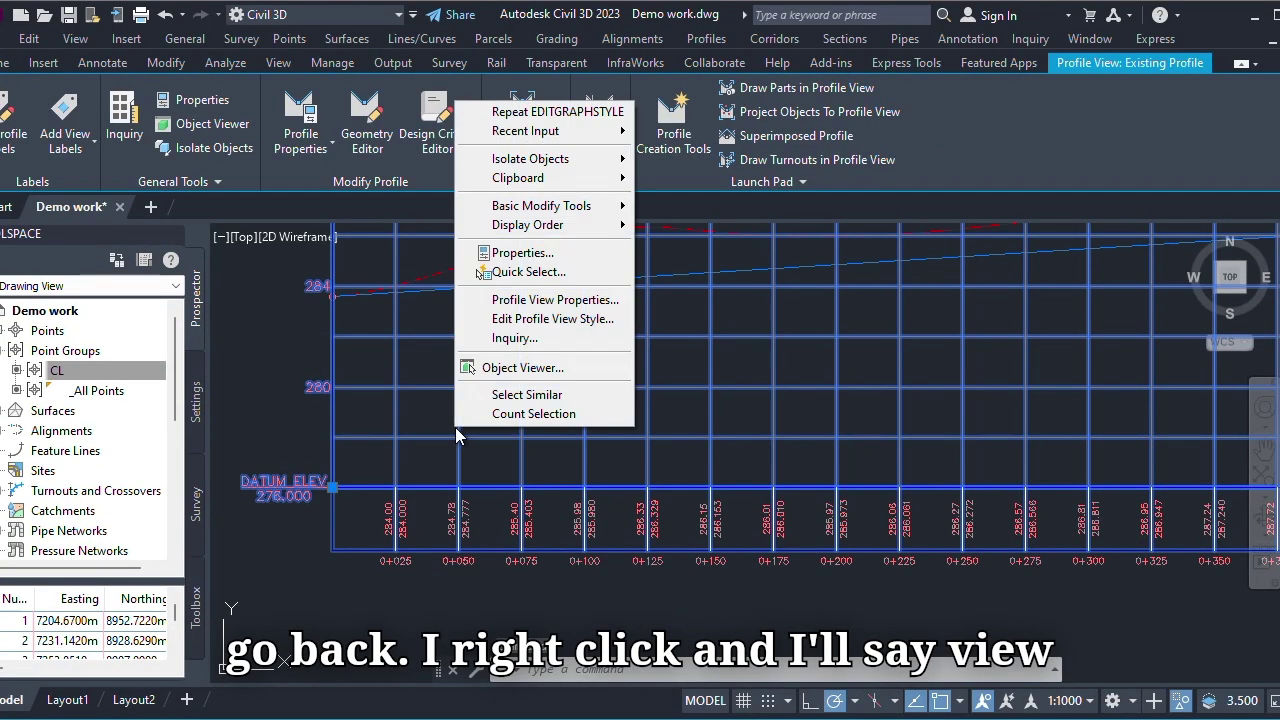
left_click(551, 299)
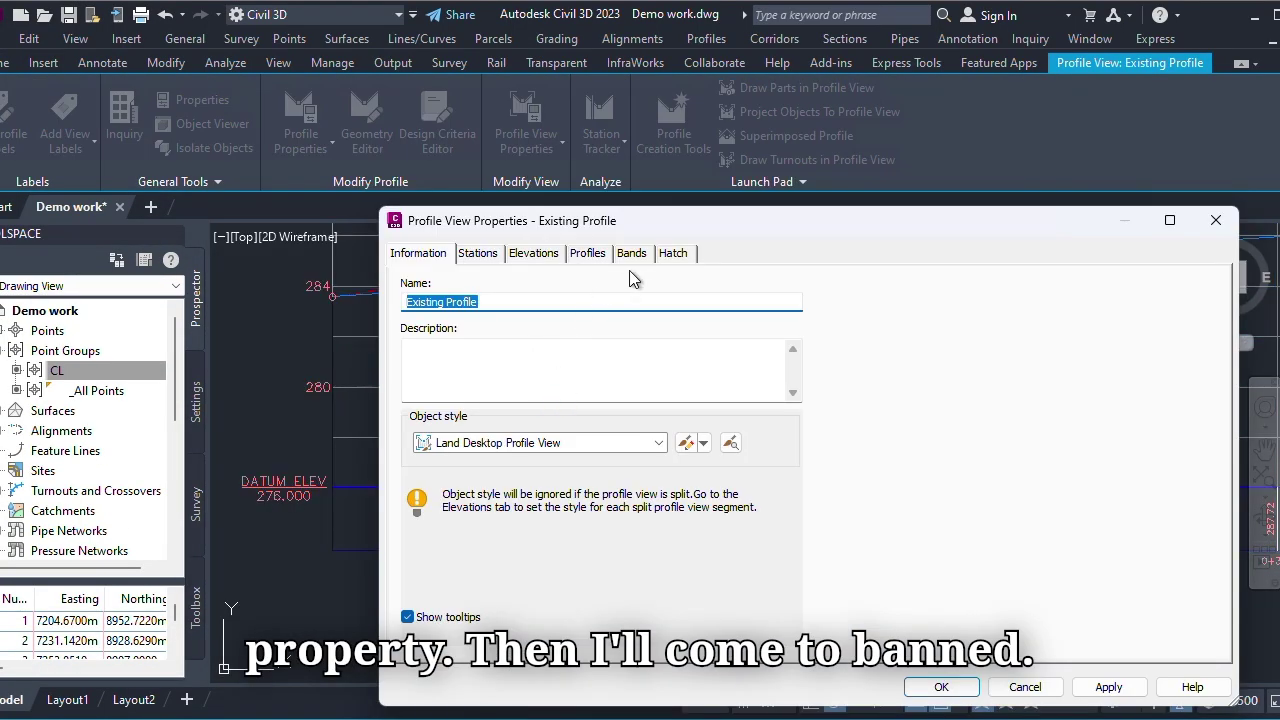
left_click(633, 256)
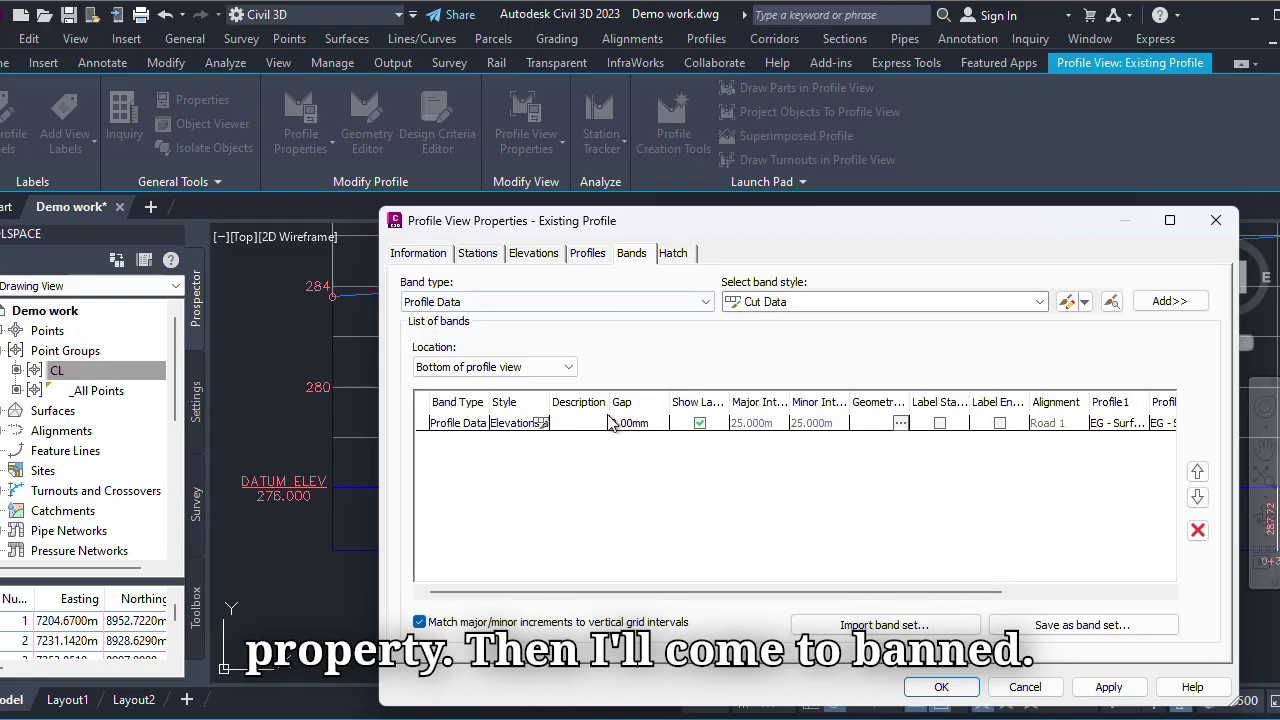
left_click_drag(953, 592, 1146, 589)
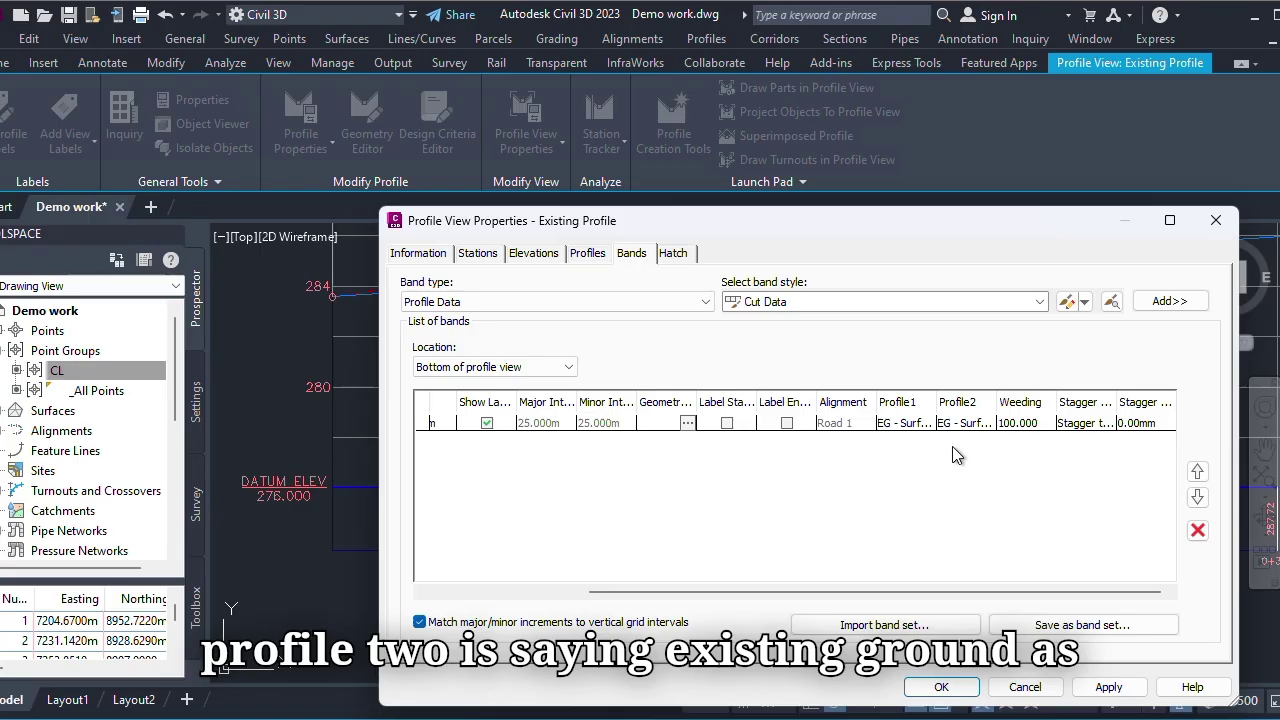
left_click(974, 426)
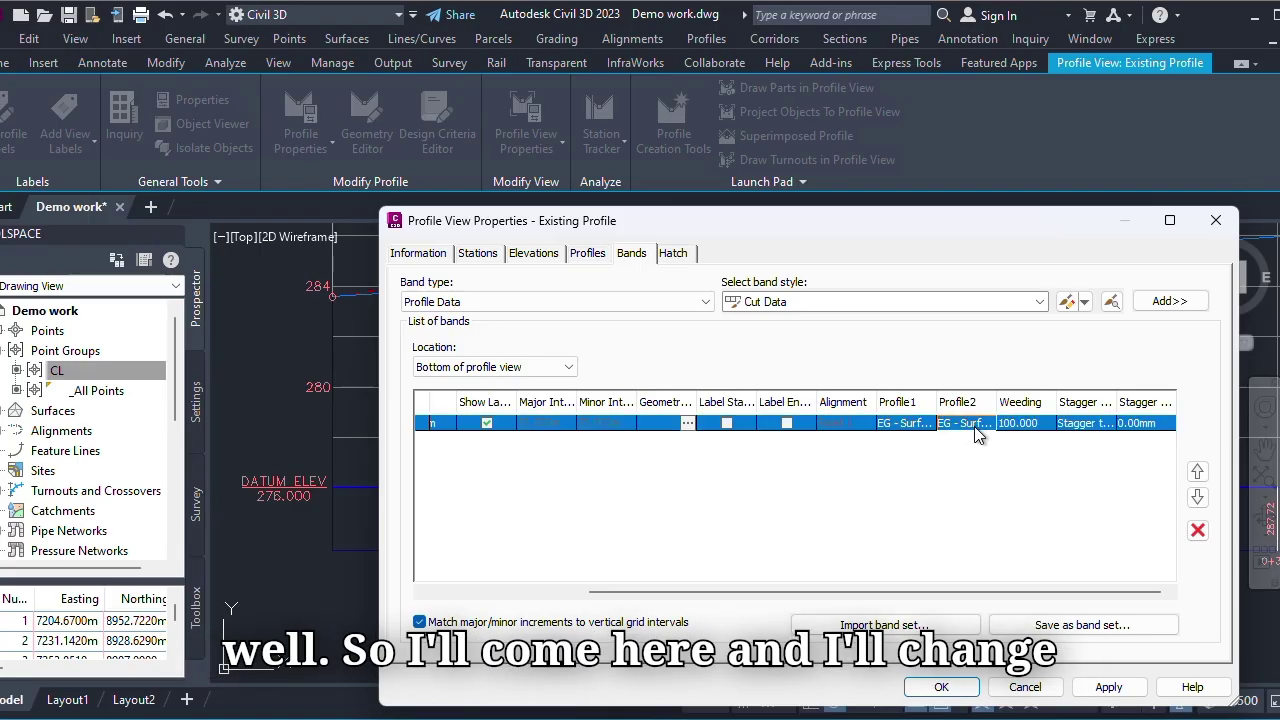
left_click(974, 426)
left_click(970, 458)
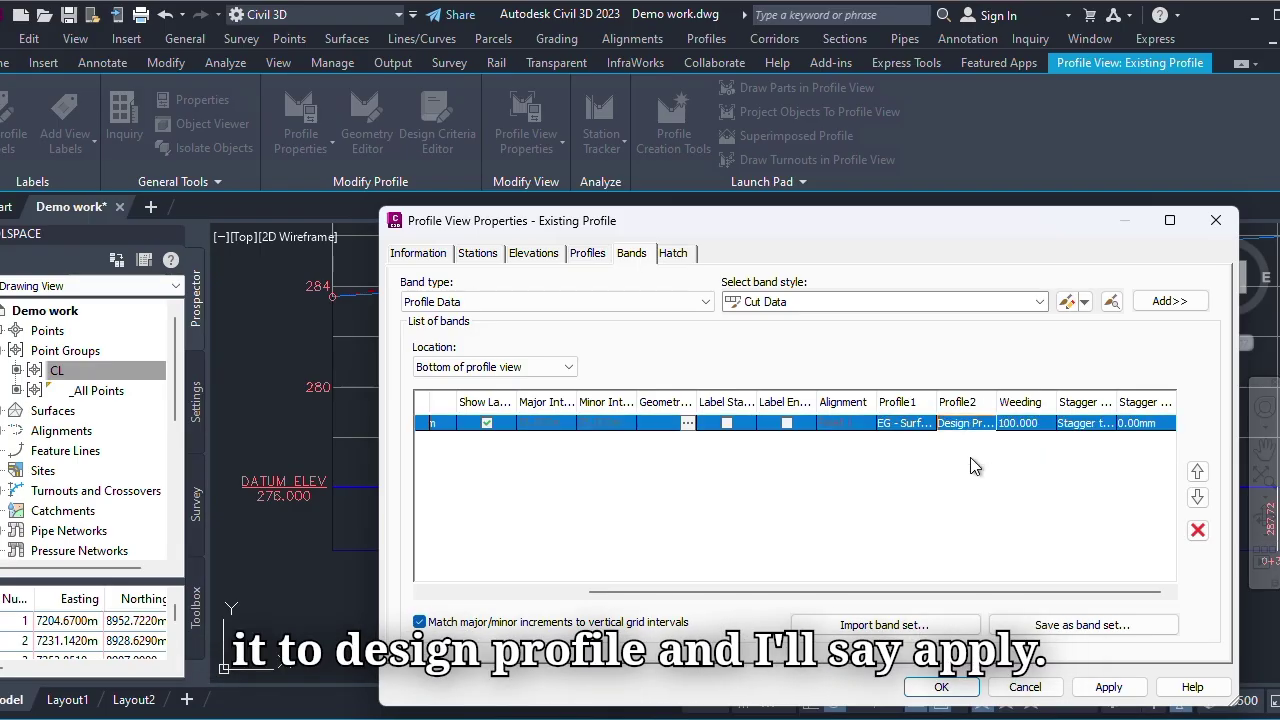
left_click(1108, 687)
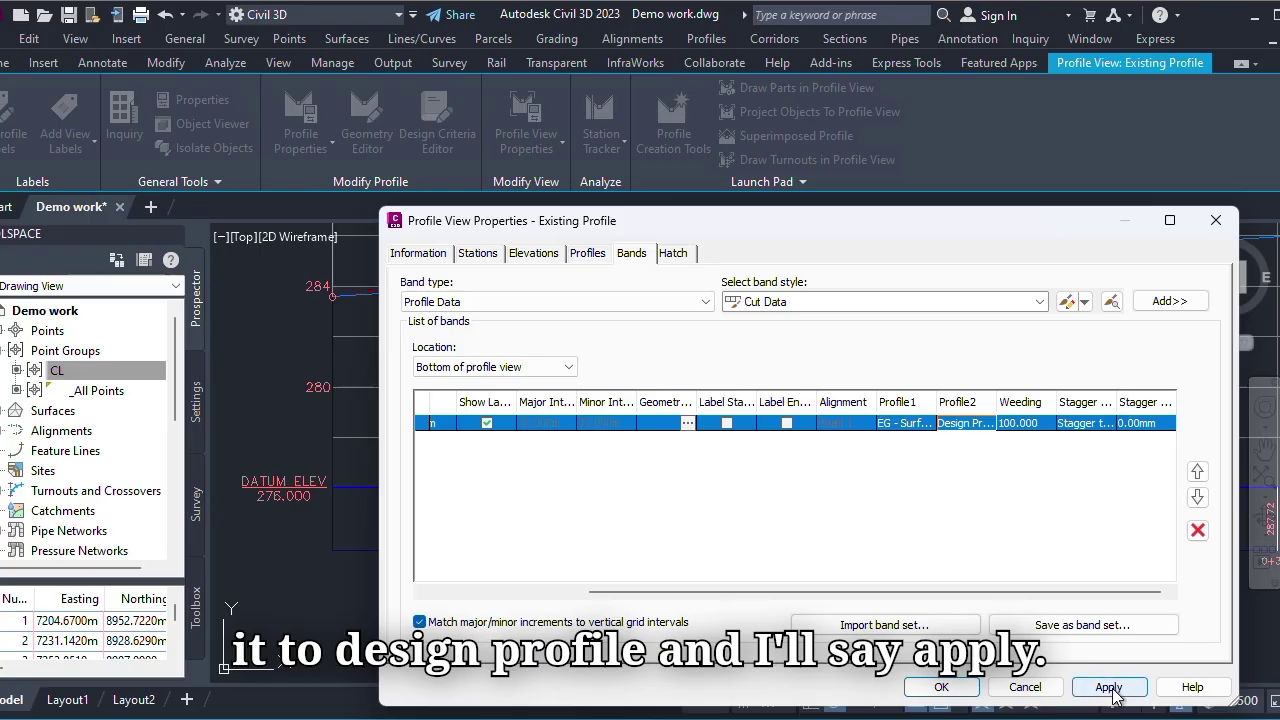
left_click(944, 687)
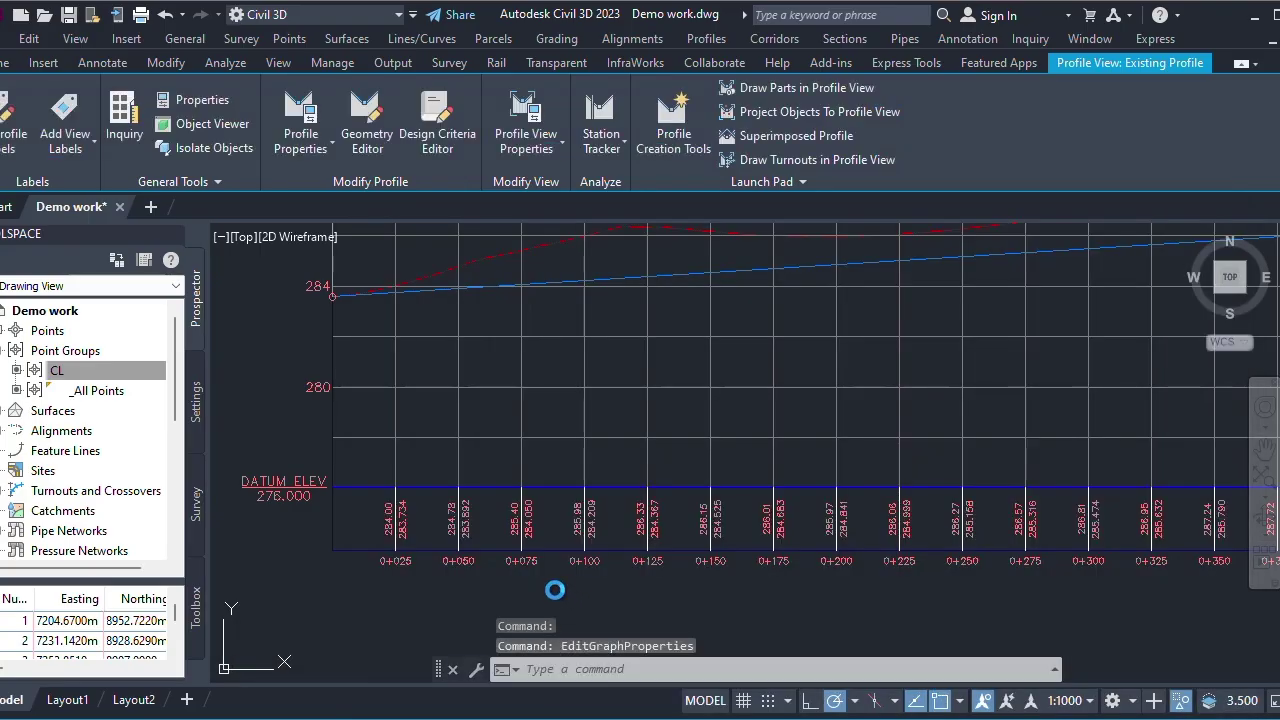
- Compare the existing ground and design elevation labels in the band at the first stations
scroll(555, 565, "up", 6)
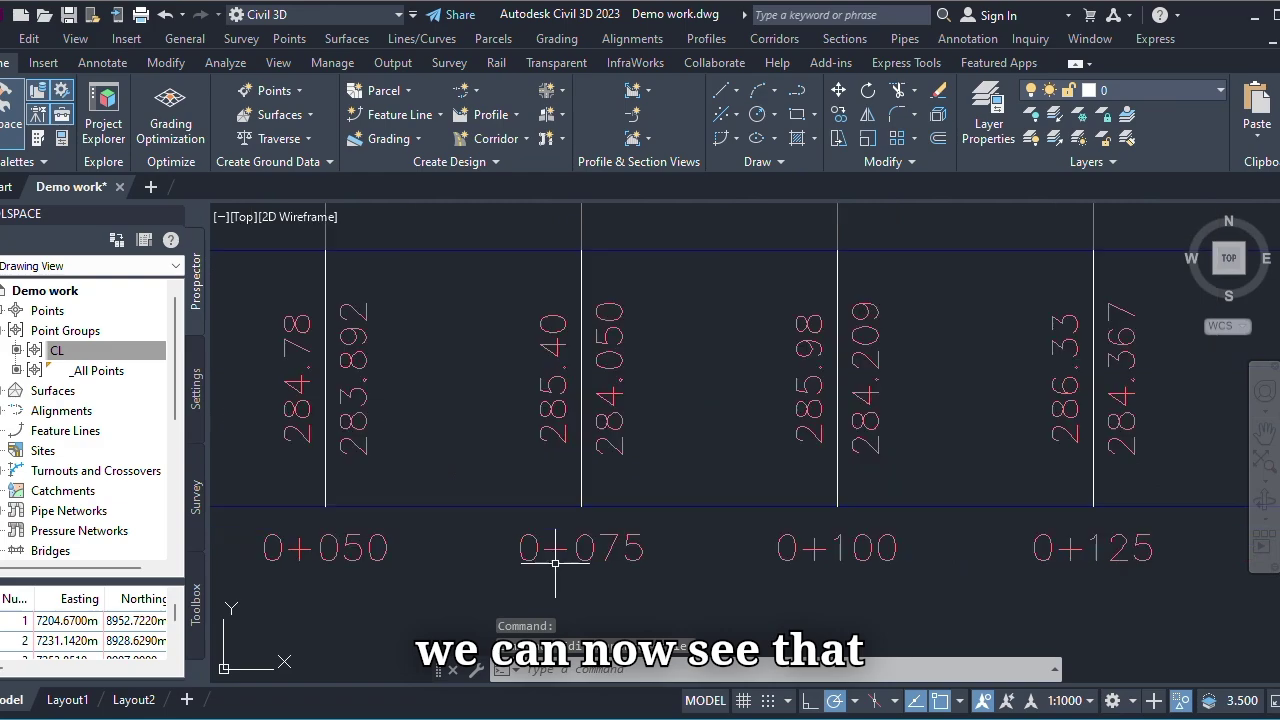
scroll(555, 565, "down", 4)
scroll(357, 463, "up", 4)
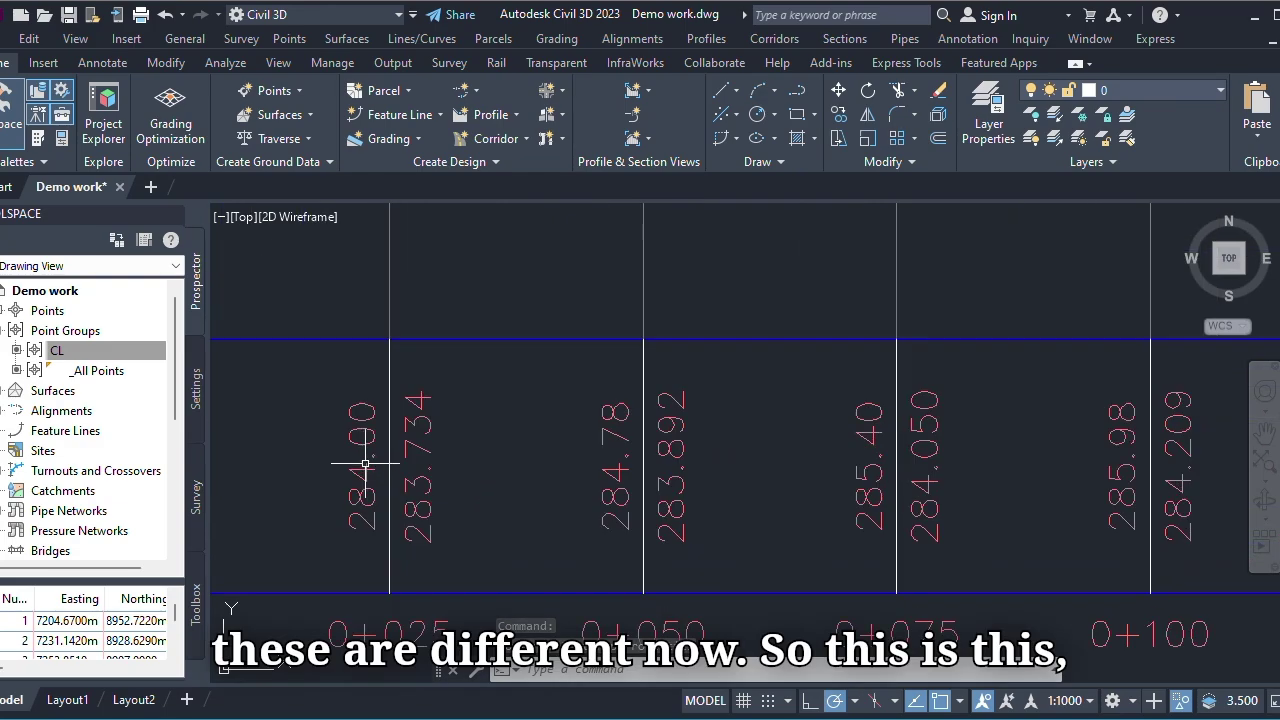
scroll(365, 463, "up", 3)
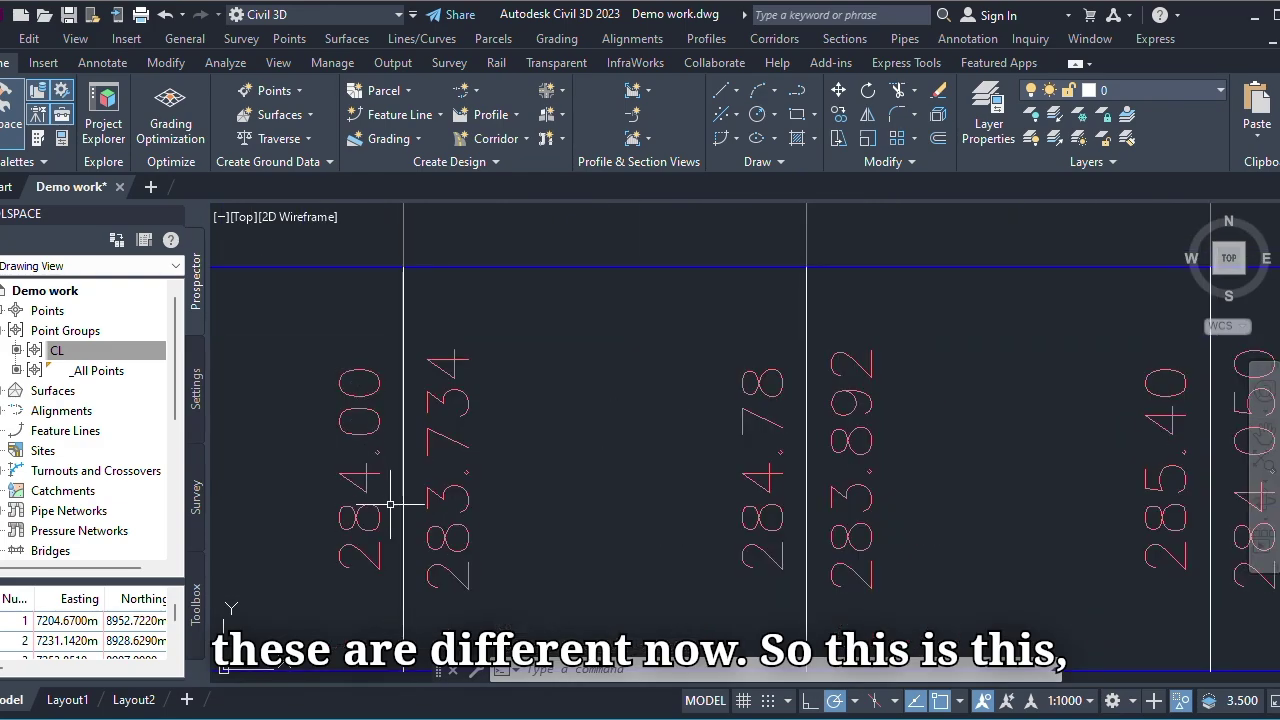
scroll(390, 505, "down", 3)
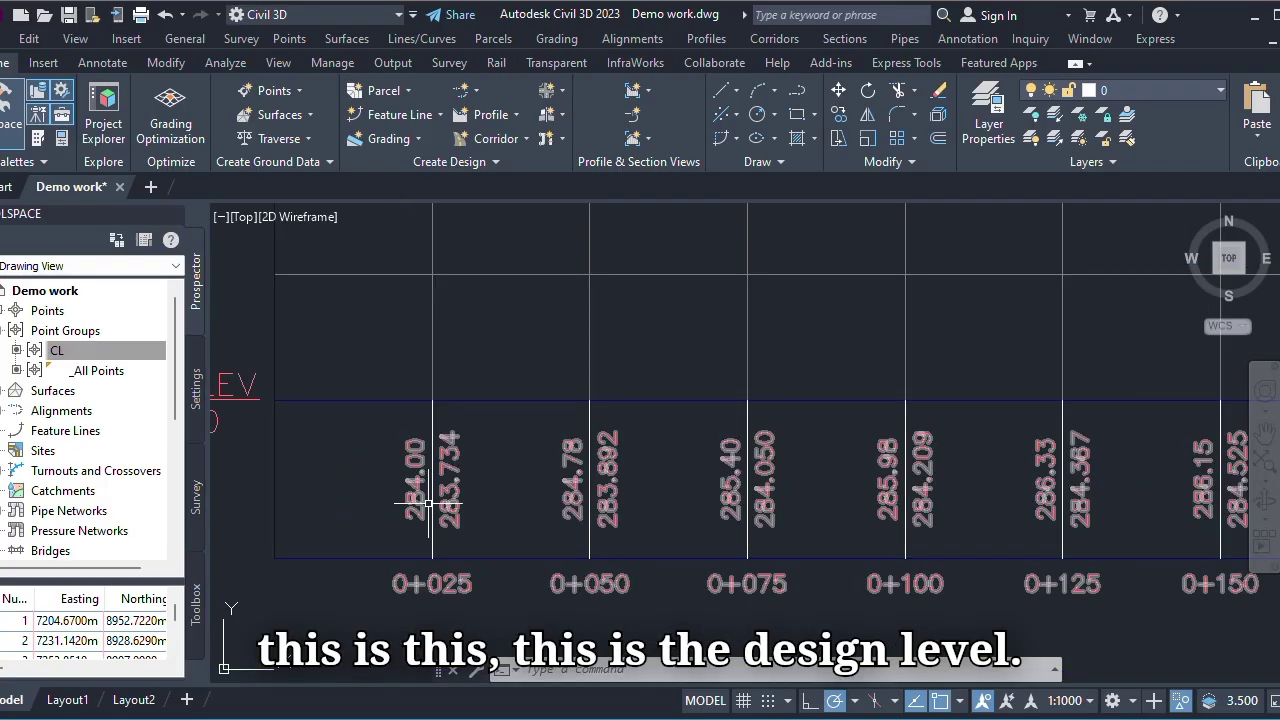
scroll(428, 505, "up", 4)
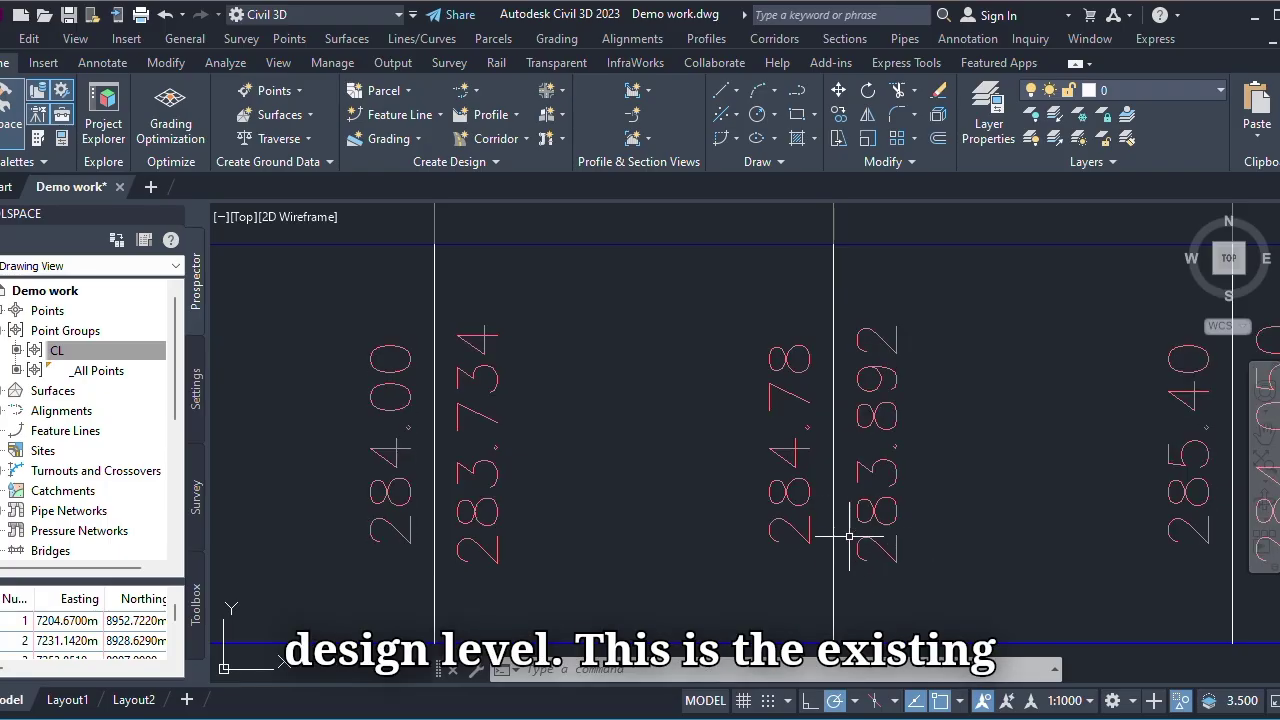
scroll(849, 537, "down", 5)
scroll(737, 474, "up", 2)
scroll(670, 510, "down", 5)
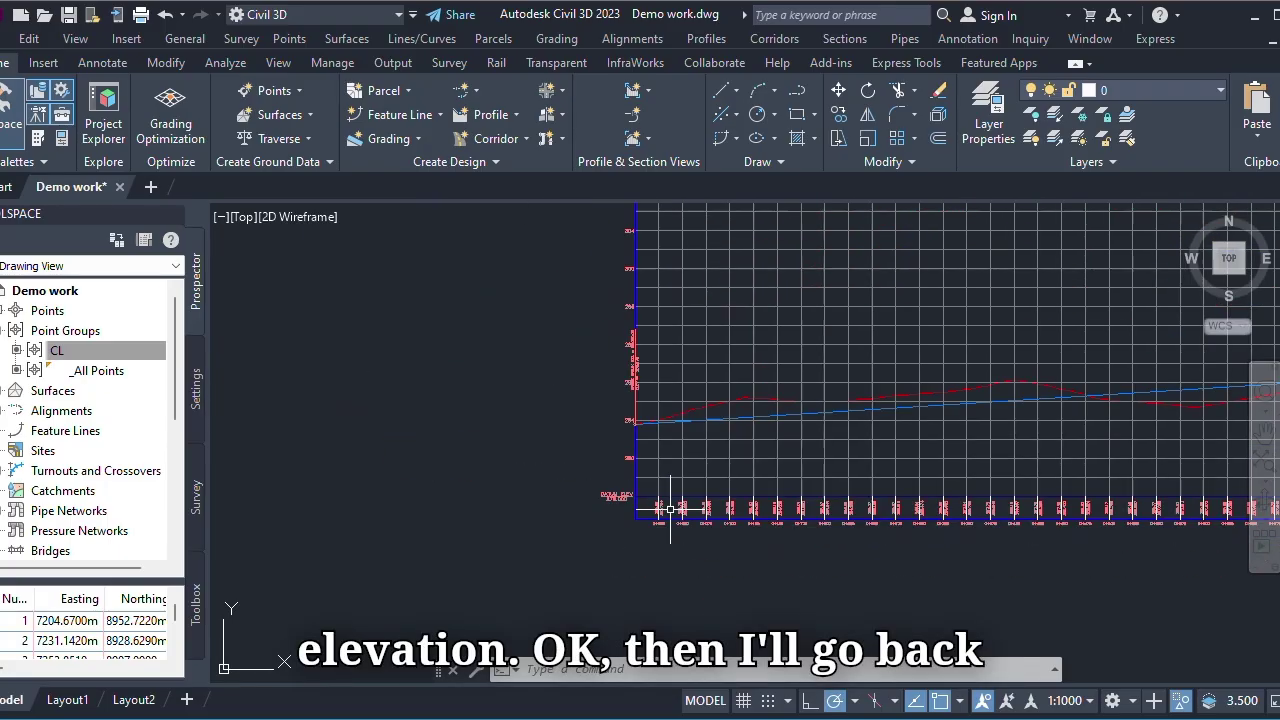
- Clip the profile view style's vertical and horizontal grids to the highest profiles, omit both grids in padding areas, and apply the changes
left_click(735, 287)
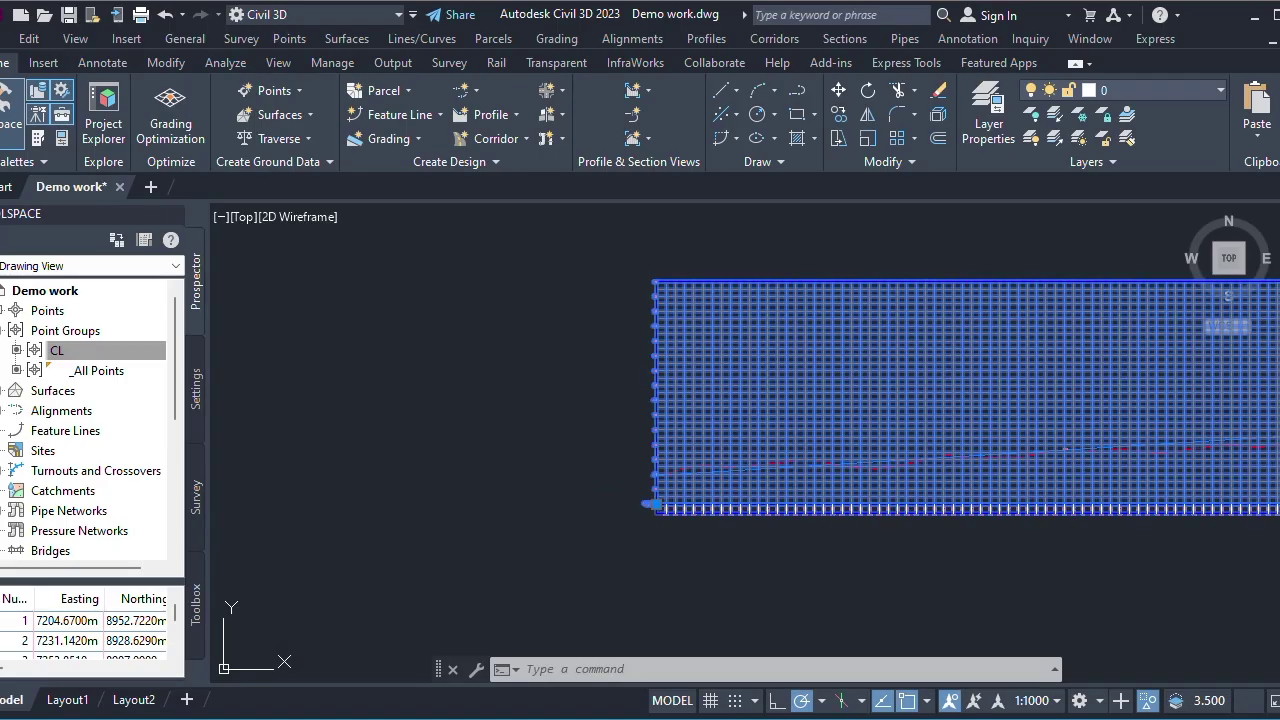
right_click(728, 366)
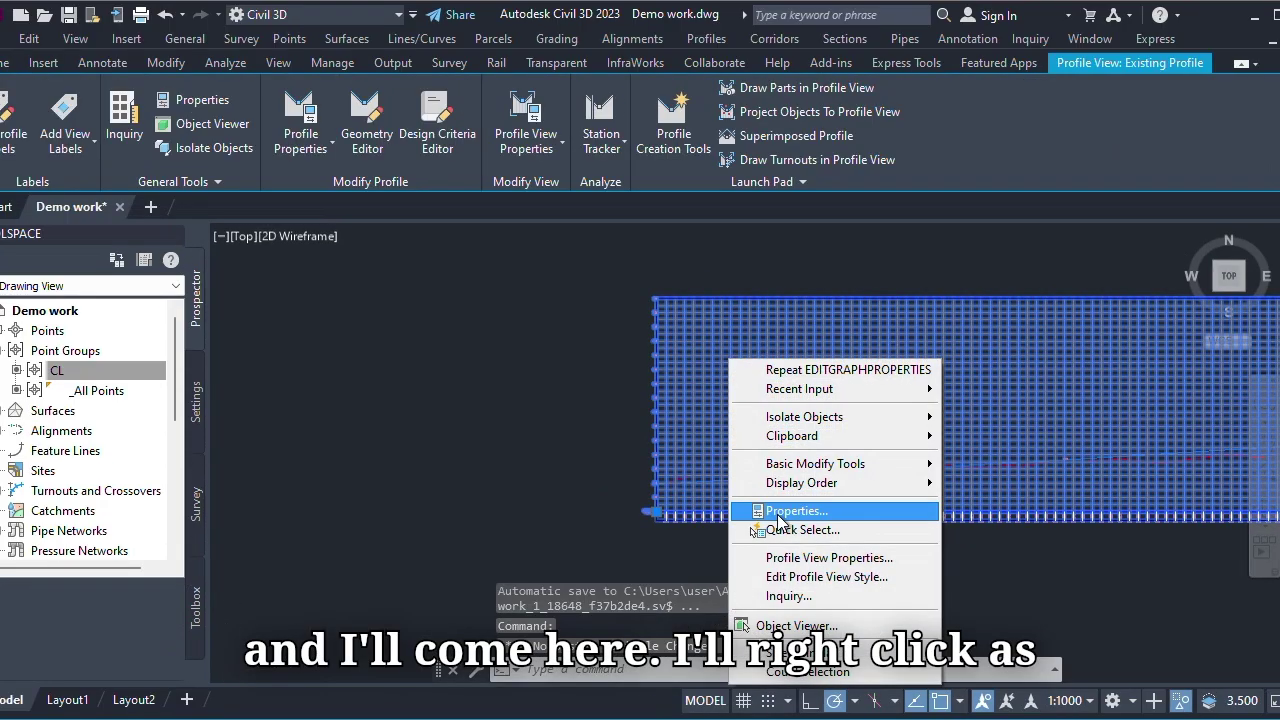
left_click(818, 577)
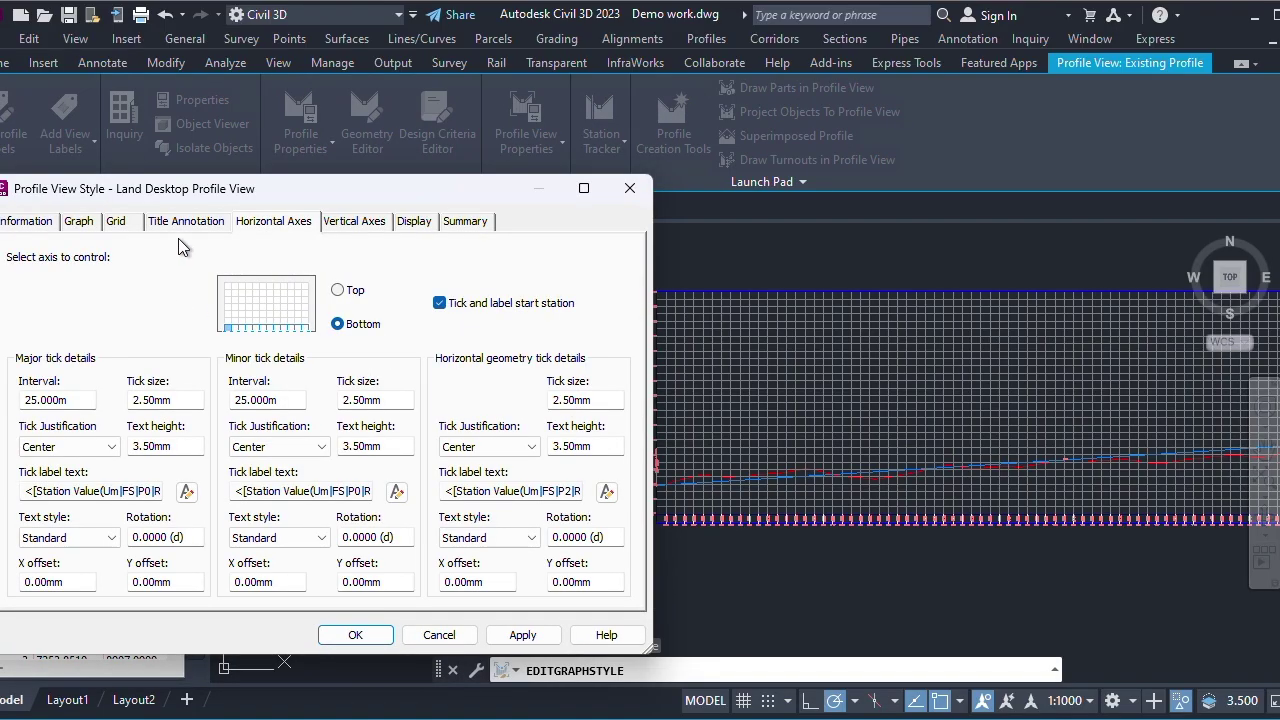
left_click(190, 221)
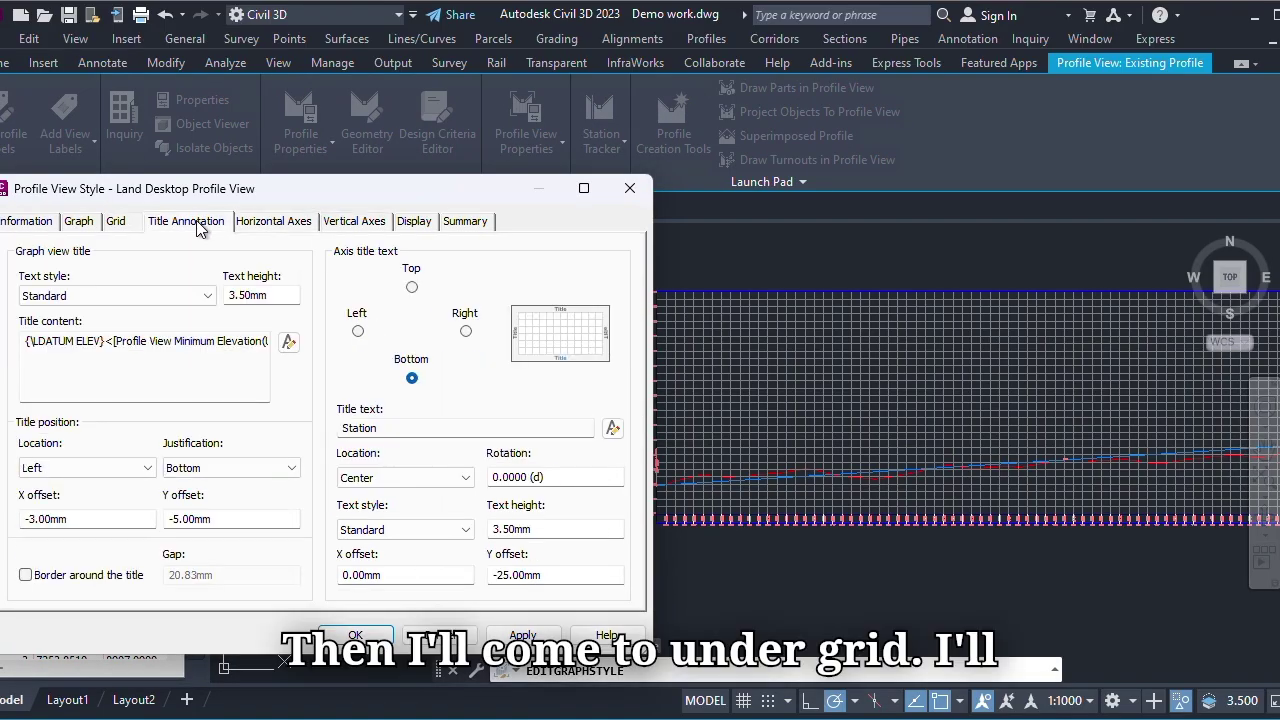
left_click(118, 222)
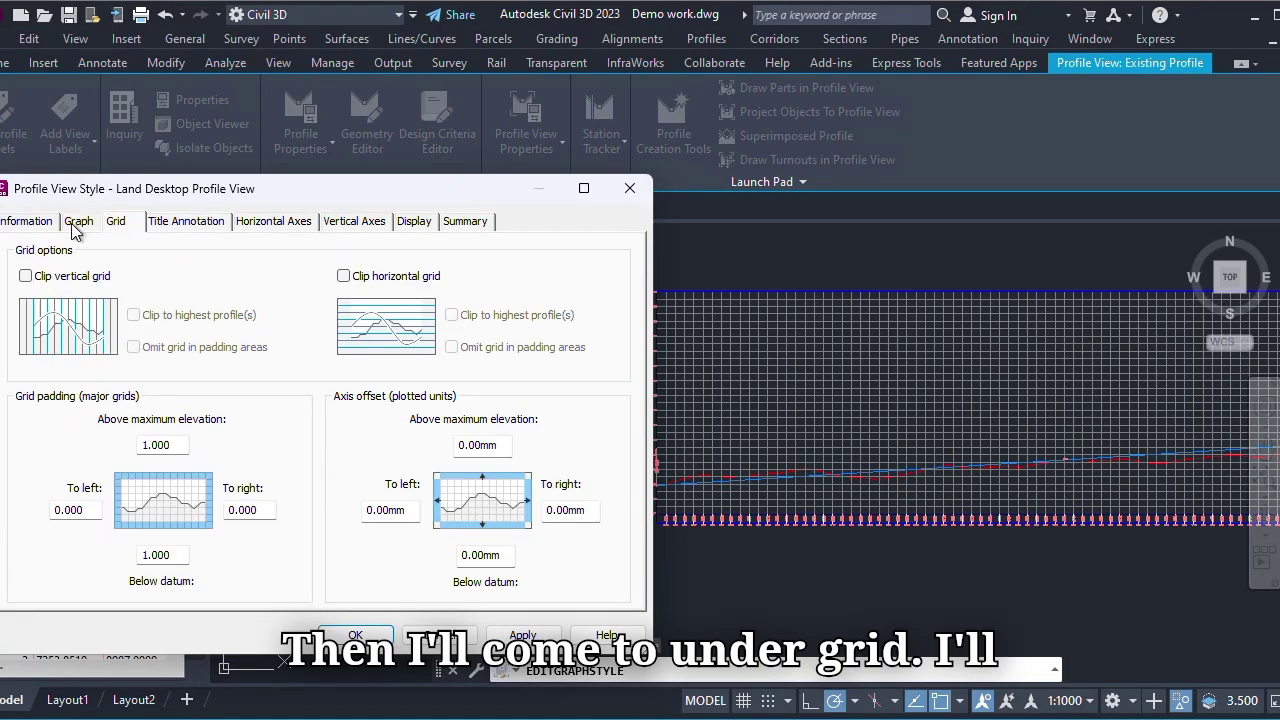
left_click(25, 276)
left_click(343, 276)
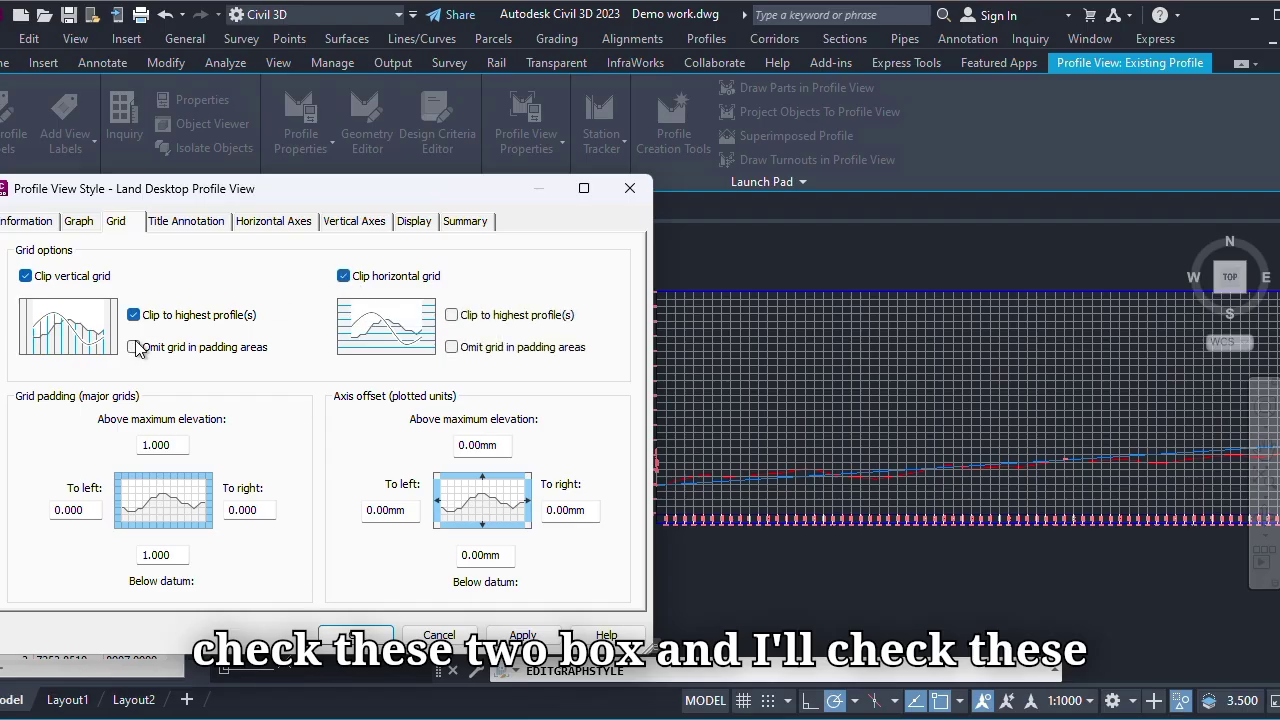
left_click(452, 347)
left_click(522, 635)
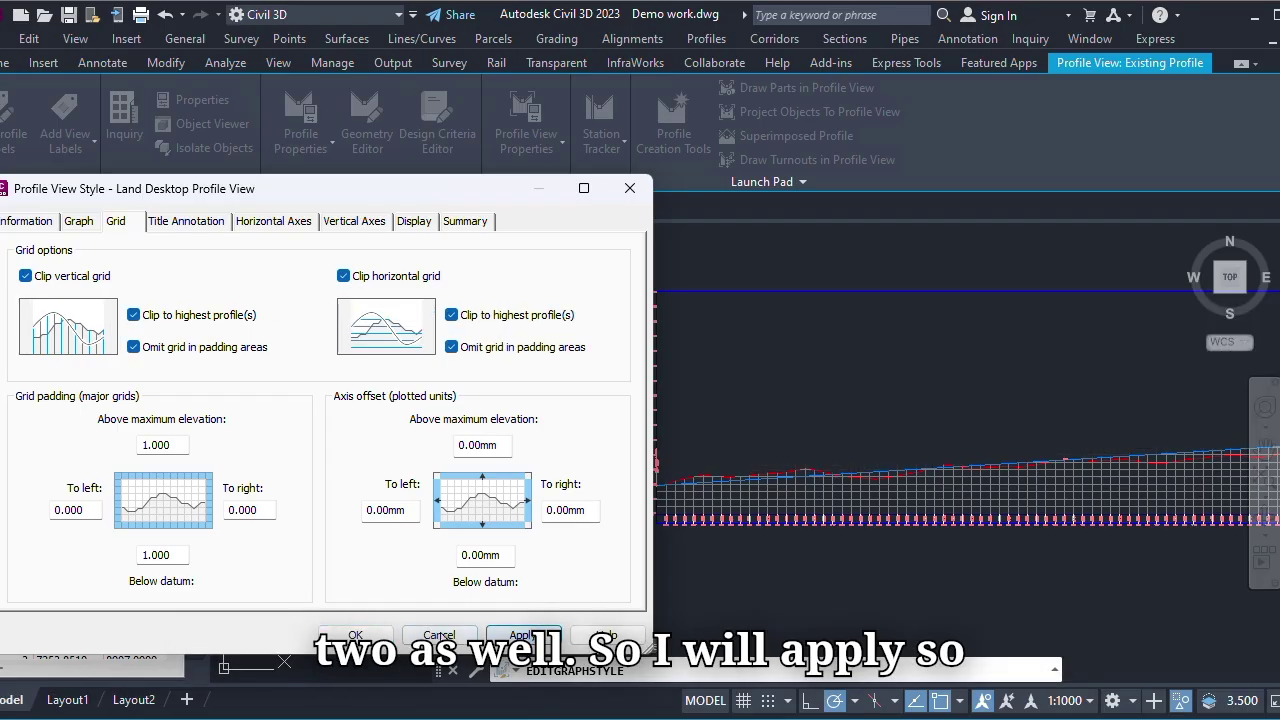
- Accept the profile view style changes and inspect the design and existing profiles against the clipped grid
left_click(358, 636)
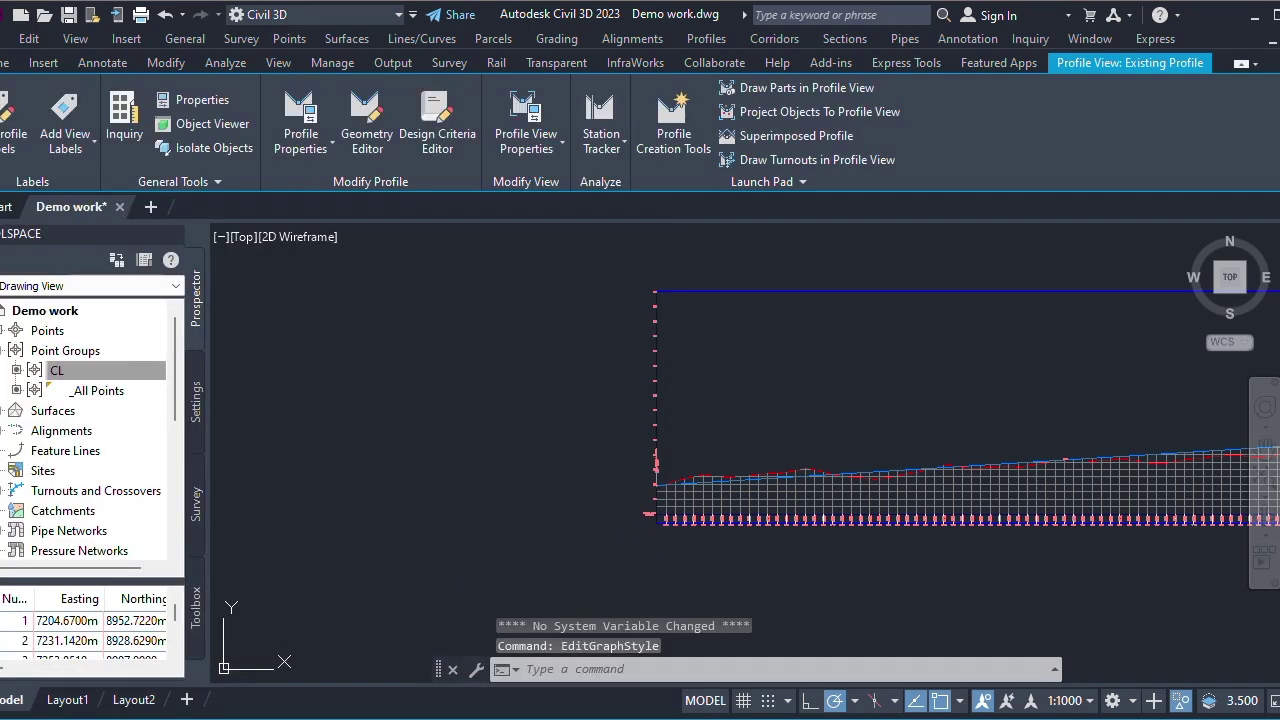
key("Escape")
scroll(454, 454, "down", 5)
scroll(706, 441, "up", 5)
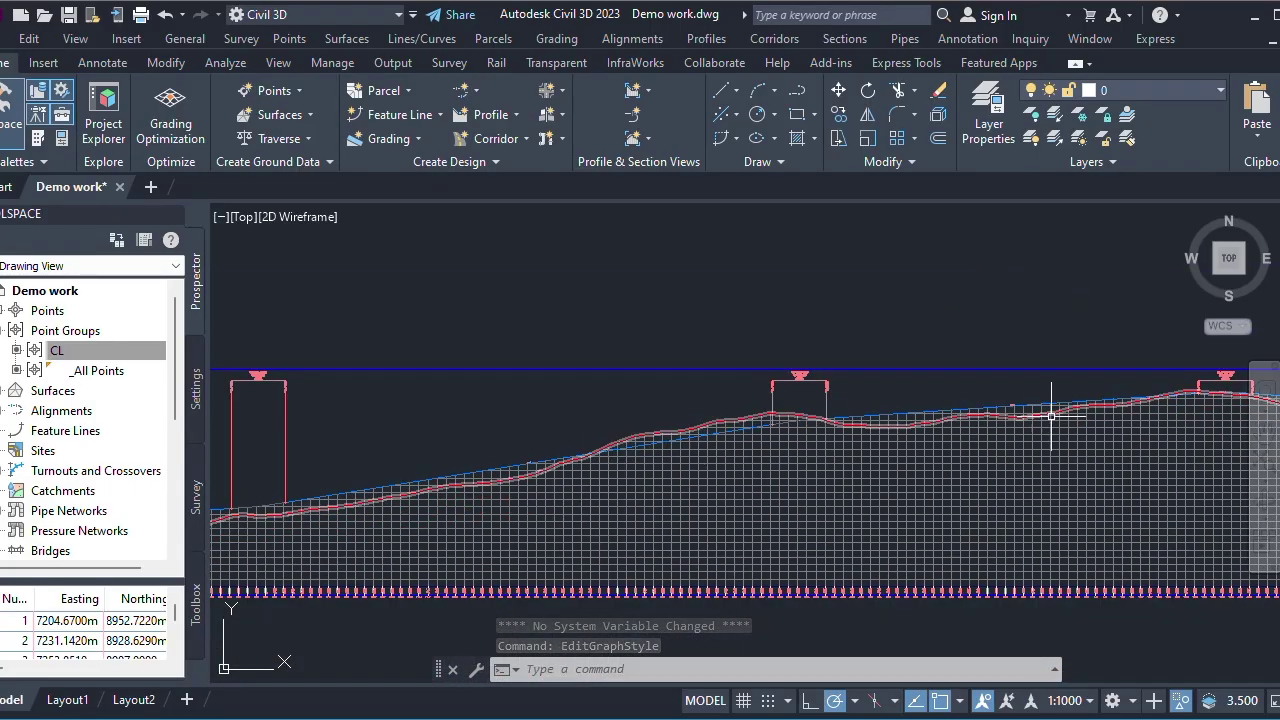
scroll(677, 451, "down", 3)
scroll(586, 423, "up", 6)
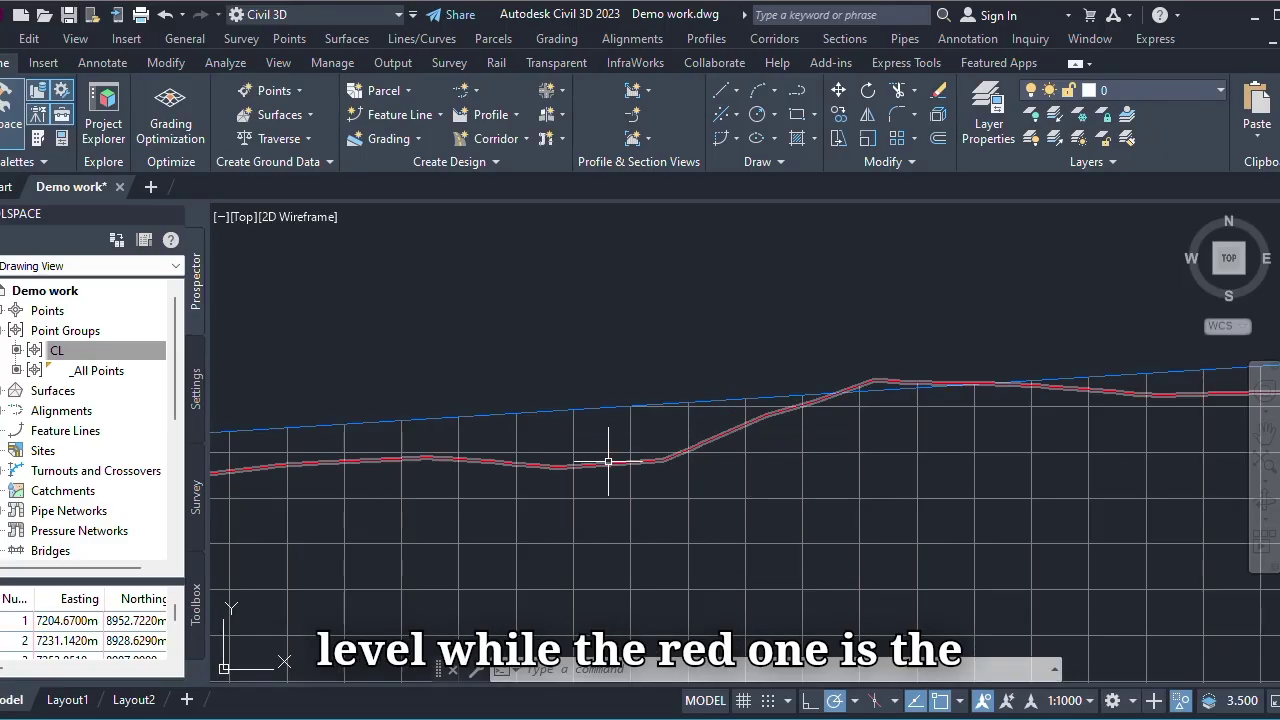
scroll(609, 462, "down", 5)
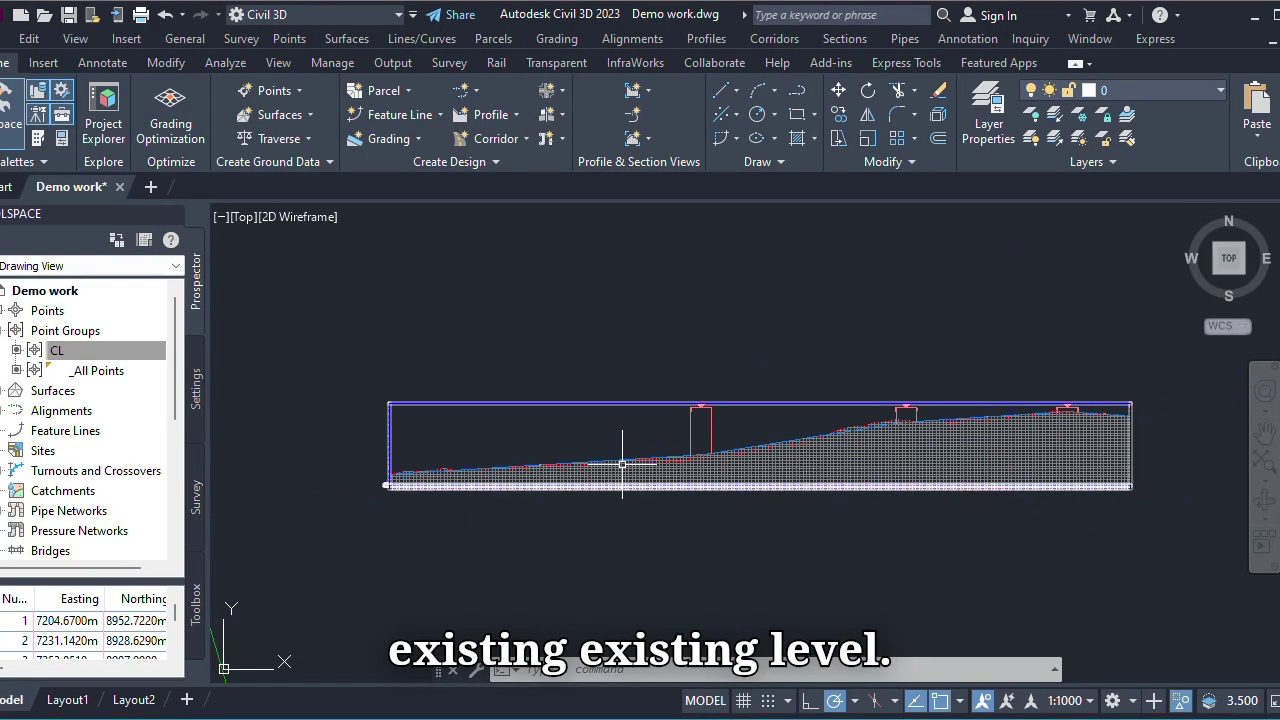
- Delete the Road 1 station-offset label and the C1 curve label near the alignment's PI 1
scroll(626, 465, "down", 4)
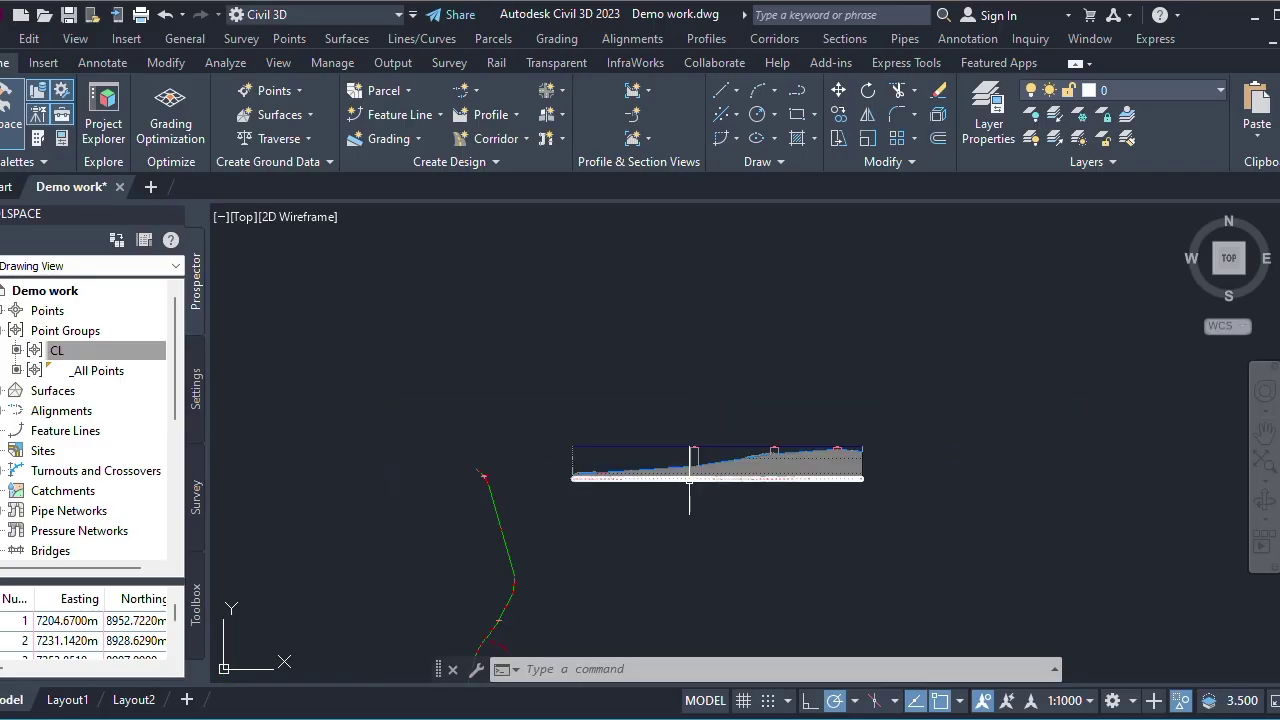
scroll(630, 467, "up", 4)
scroll(660, 462, "down", 5)
scroll(543, 463, "up", 6)
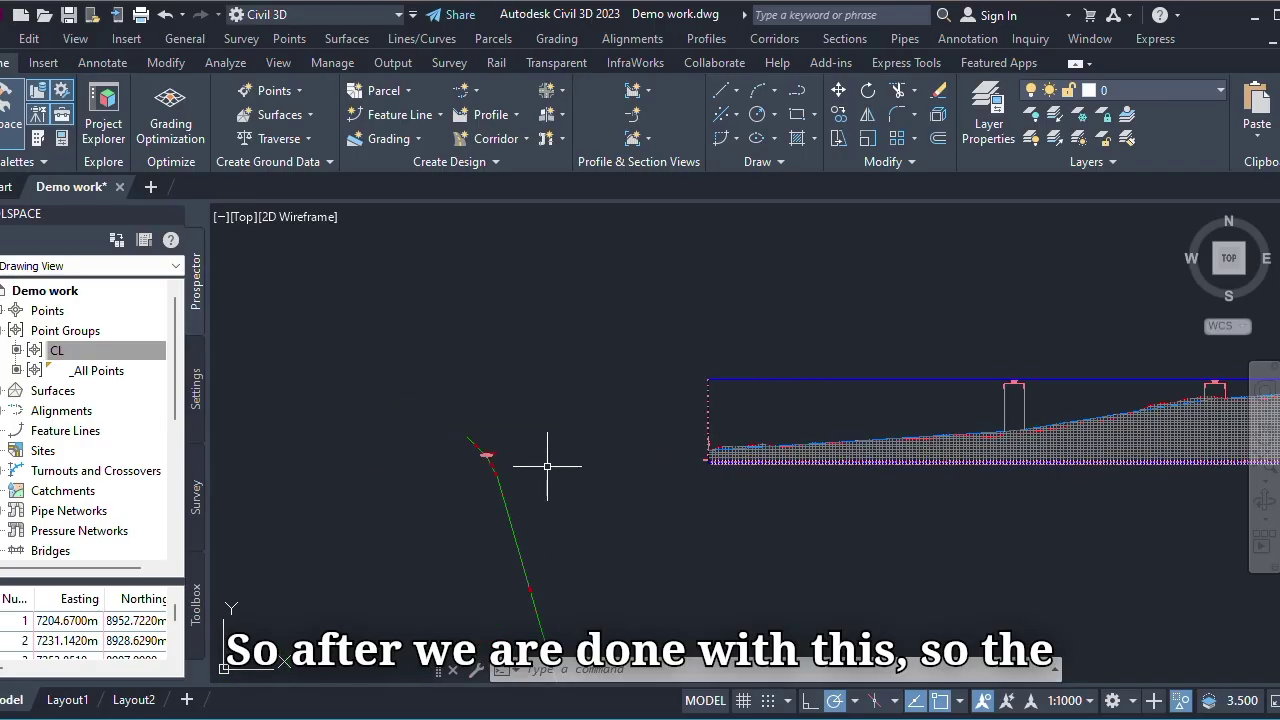
scroll(505, 440, "up", 4)
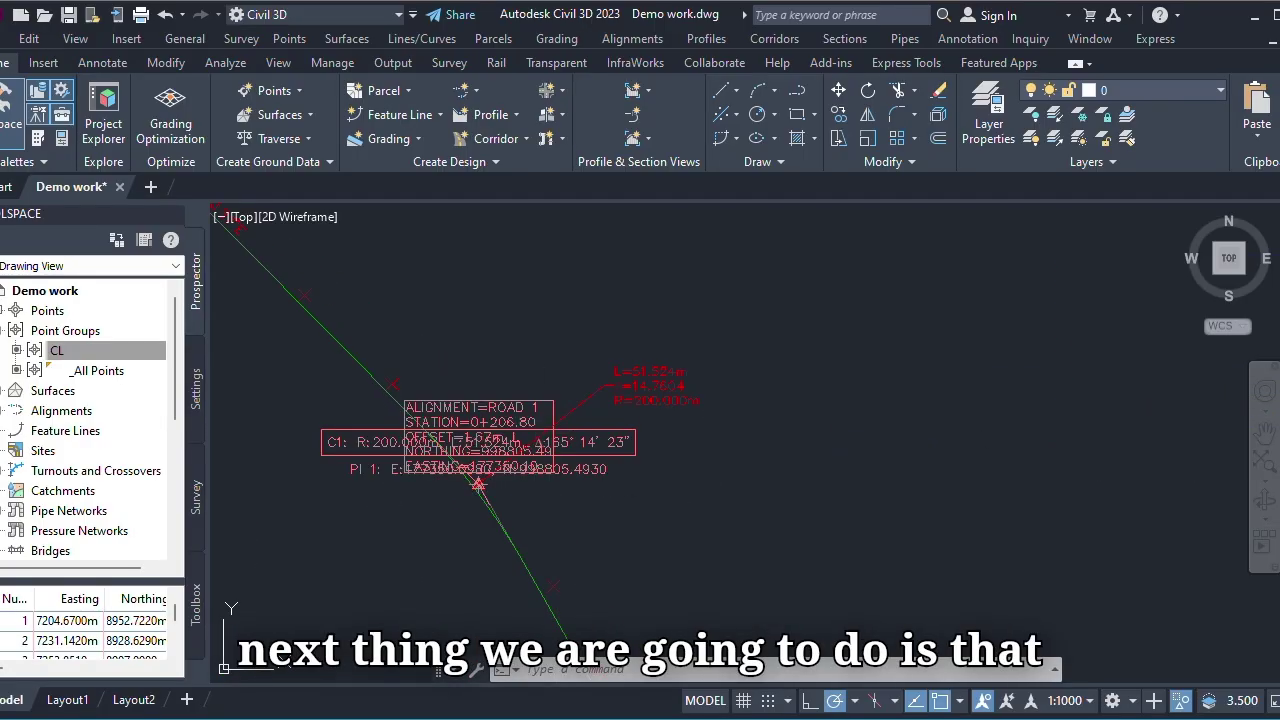
left_click(543, 401)
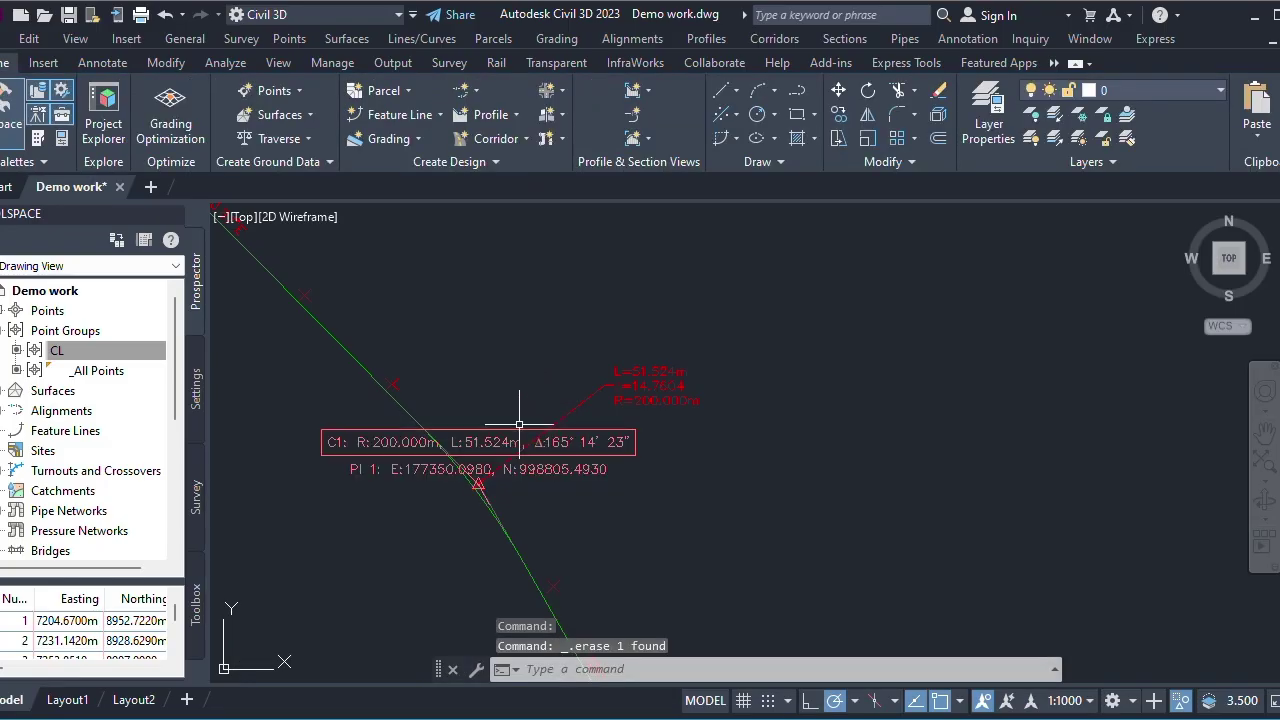
left_click(514, 443)
key("Delete")
- Start creating offset alignments from Road 1 and set the offsets name template to "offset"
scroll(565, 440, "down", 3)
scroll(571, 440, "up", 6)
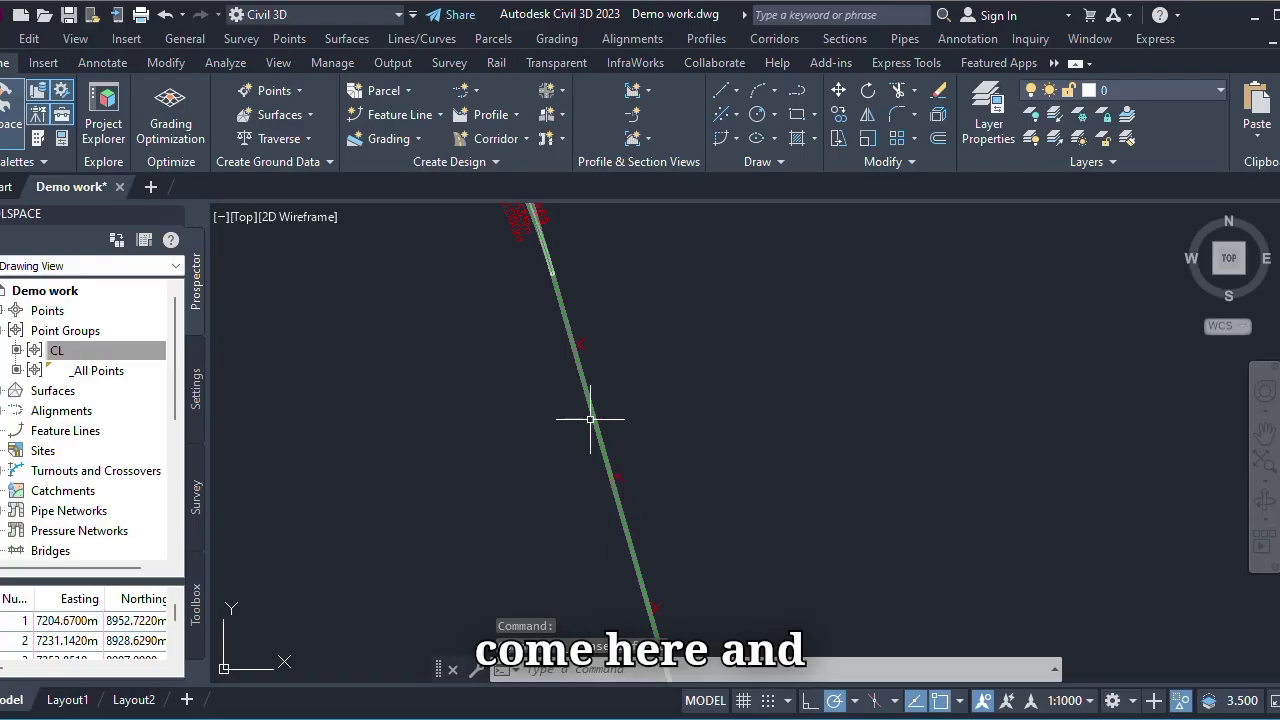
scroll(577, 462, "down", 2)
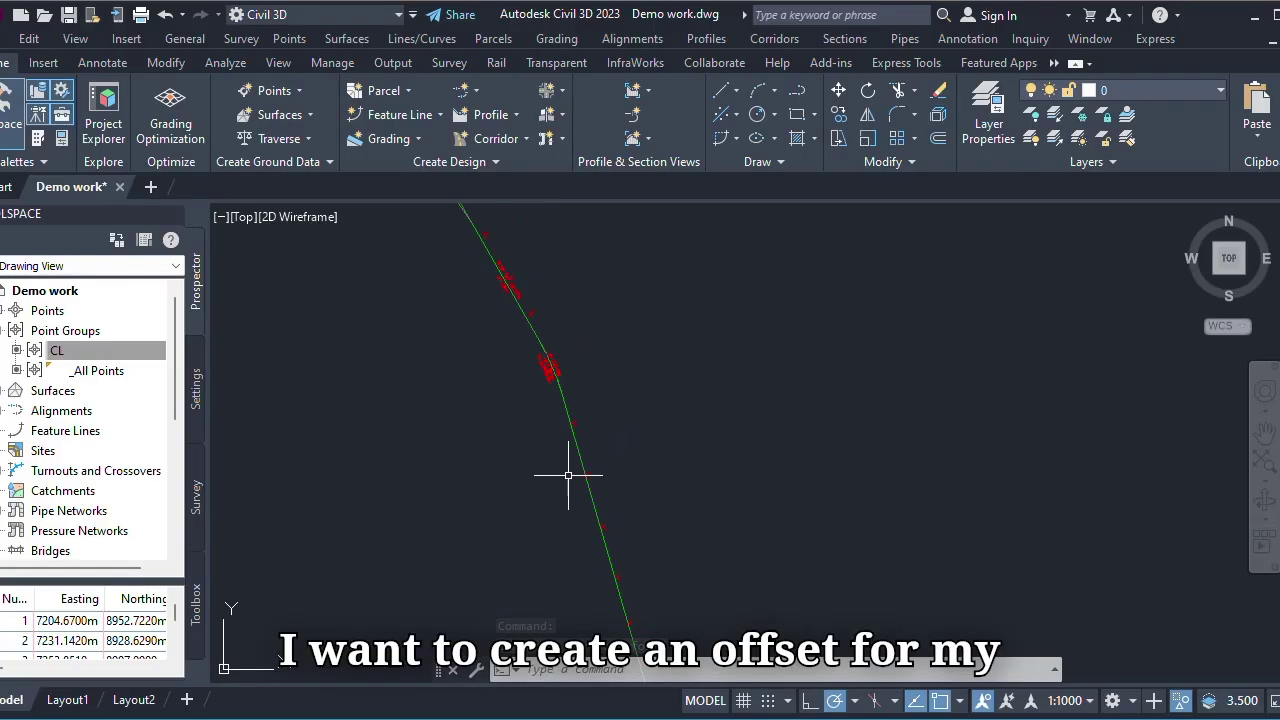
scroll(586, 491, "down", 3)
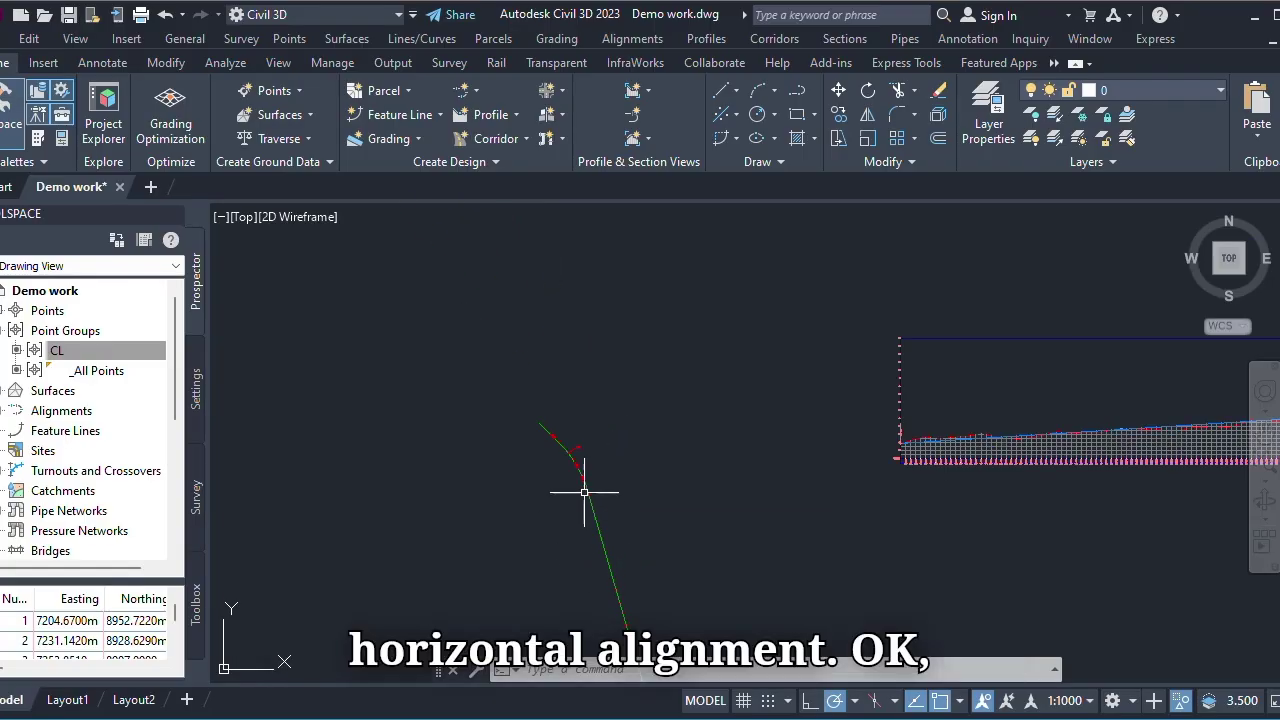
scroll(586, 480, "up", 2)
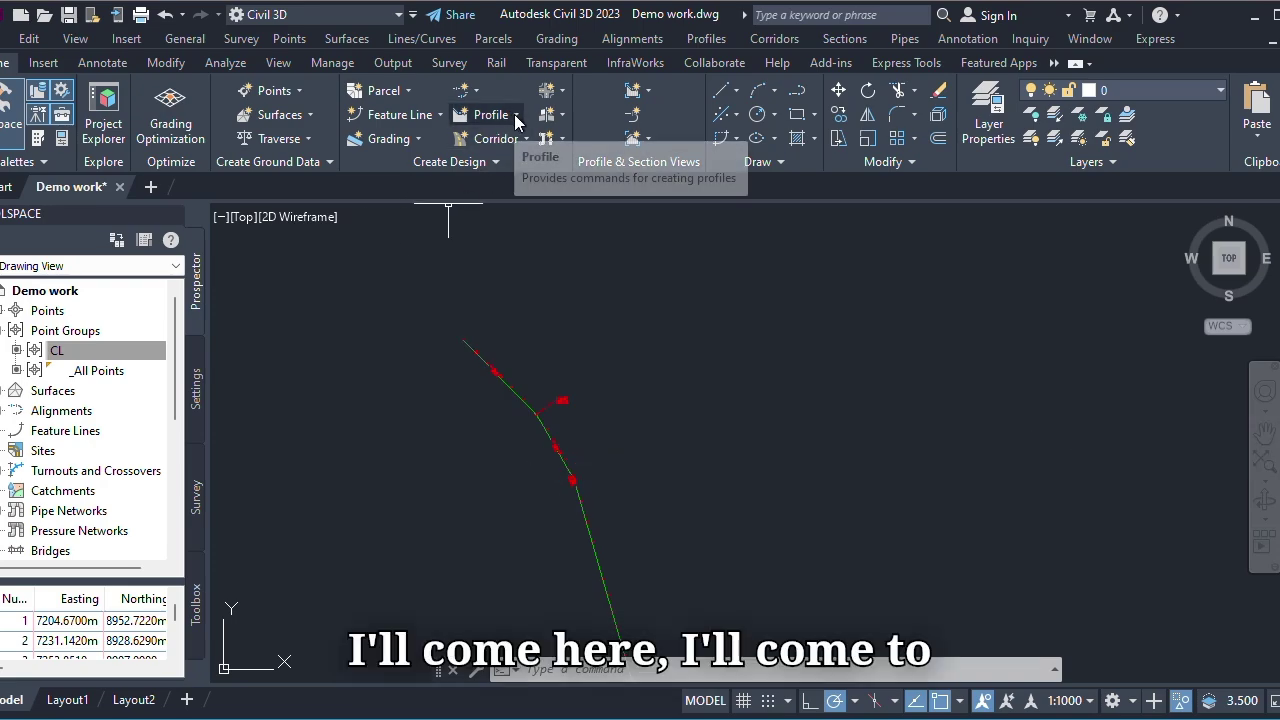
left_click(473, 92)
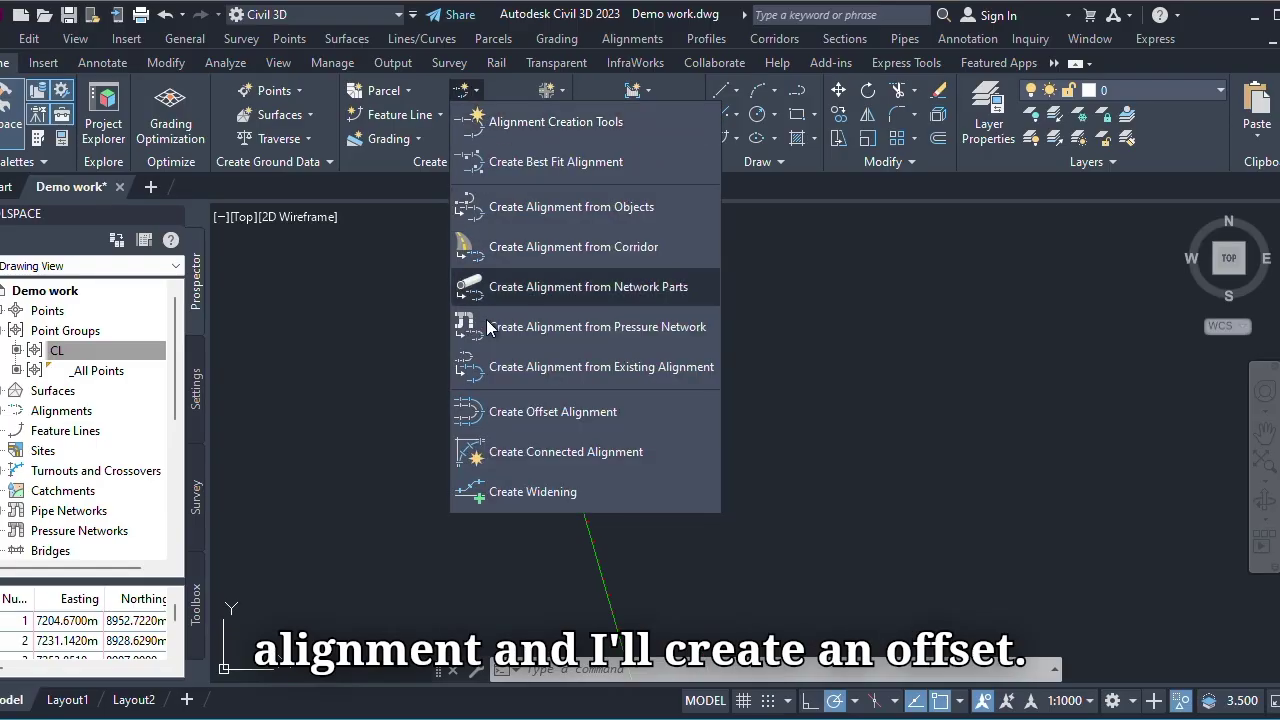
left_click(492, 410)
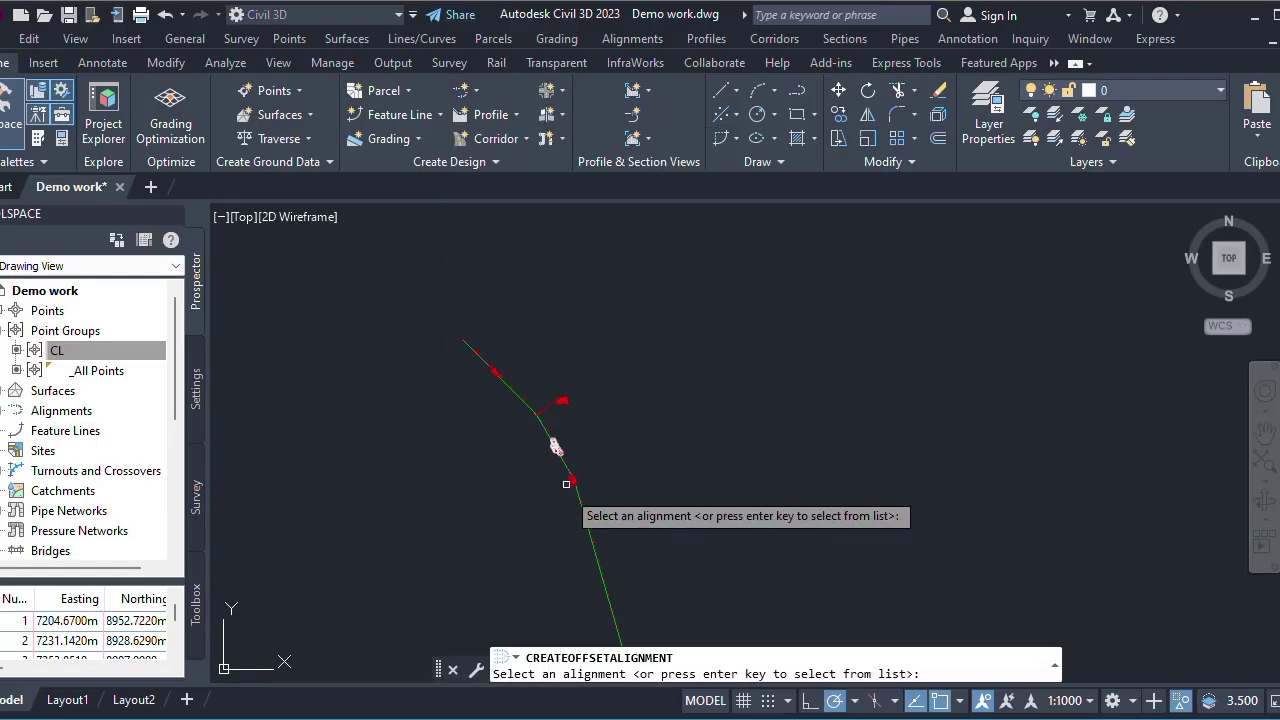
left_click(588, 527)
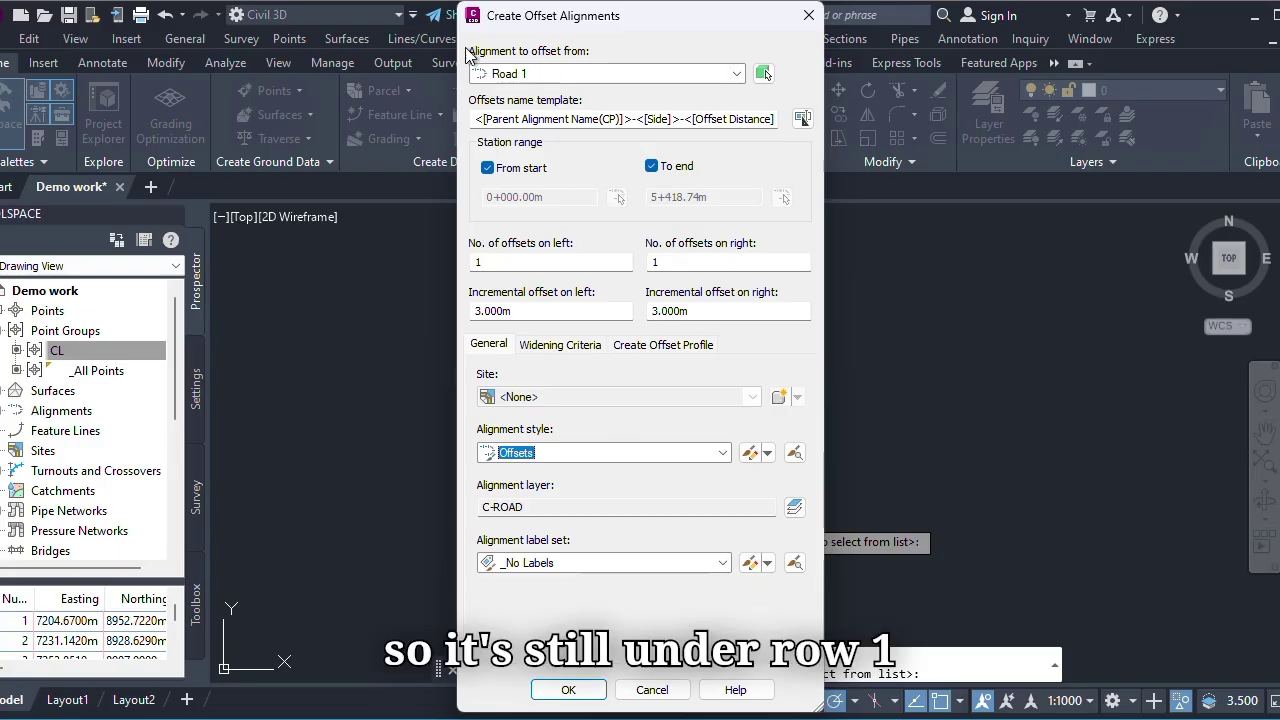
mouse_move(482, 18)
left_mouse_down()
mouse_move(302, 86)
mouse_move(168, 90)
left_mouse_up()
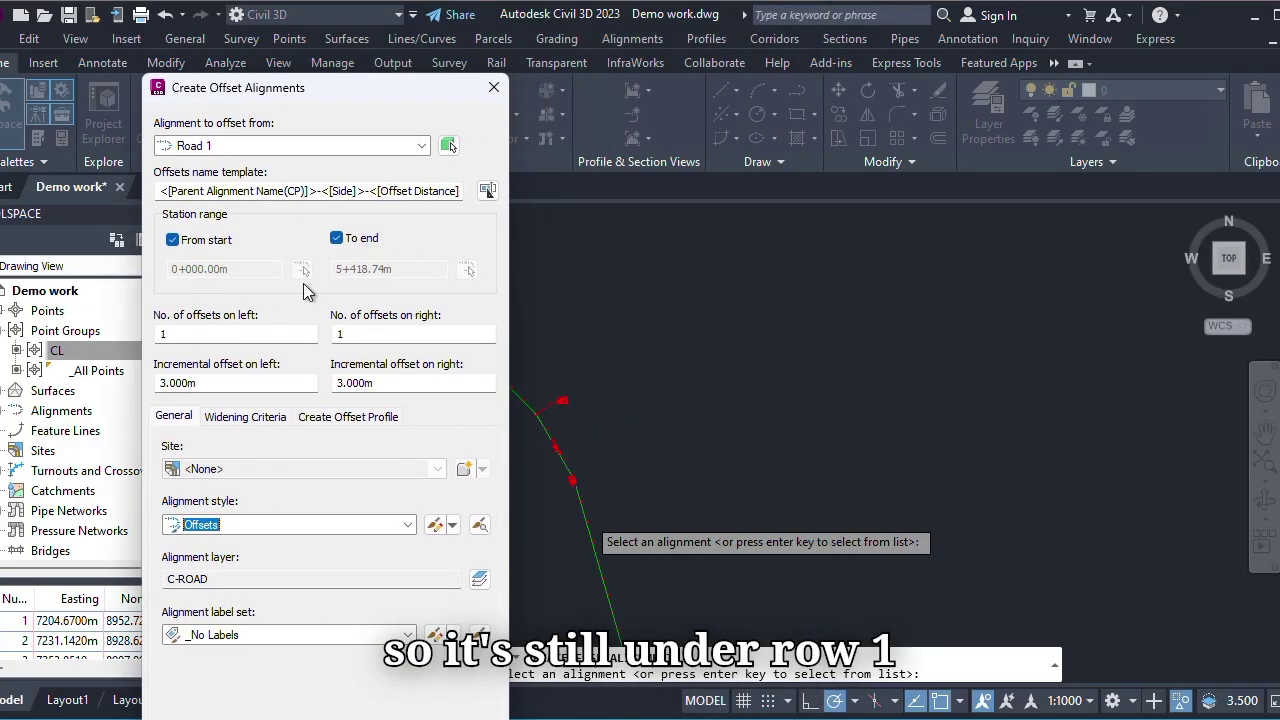
left_click(446, 193)
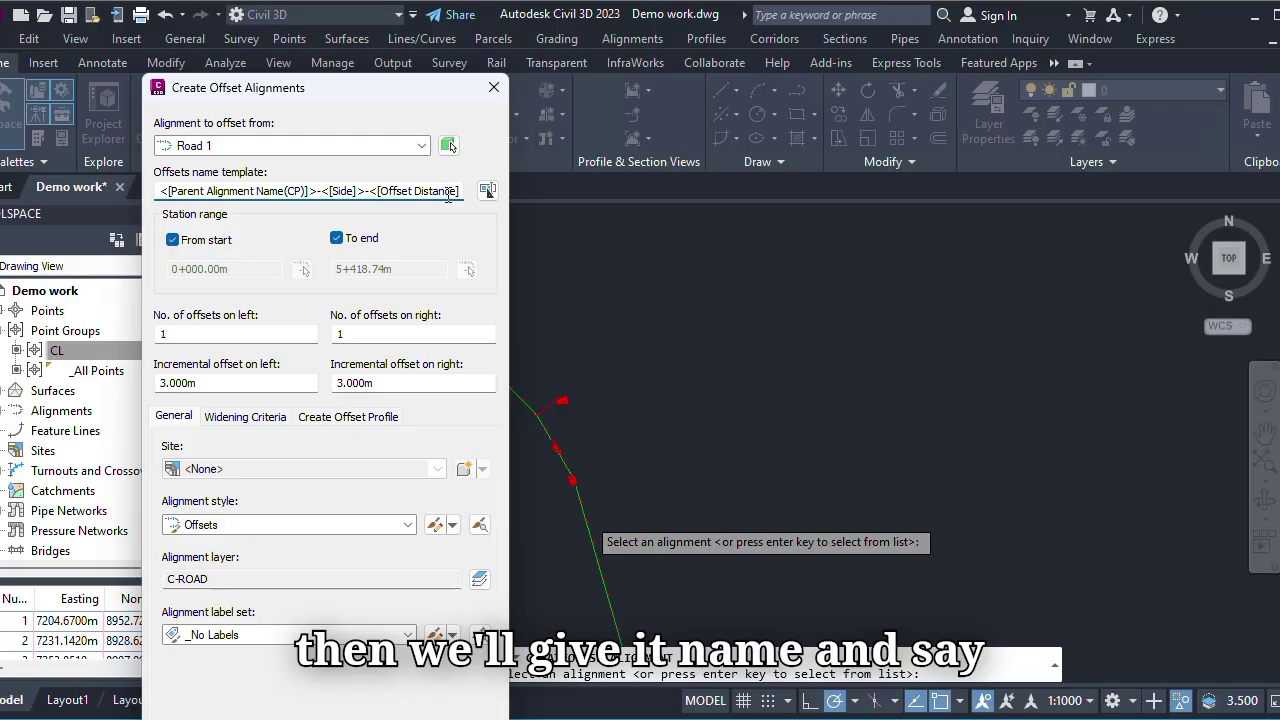
key("ctrl+a")
type("o")
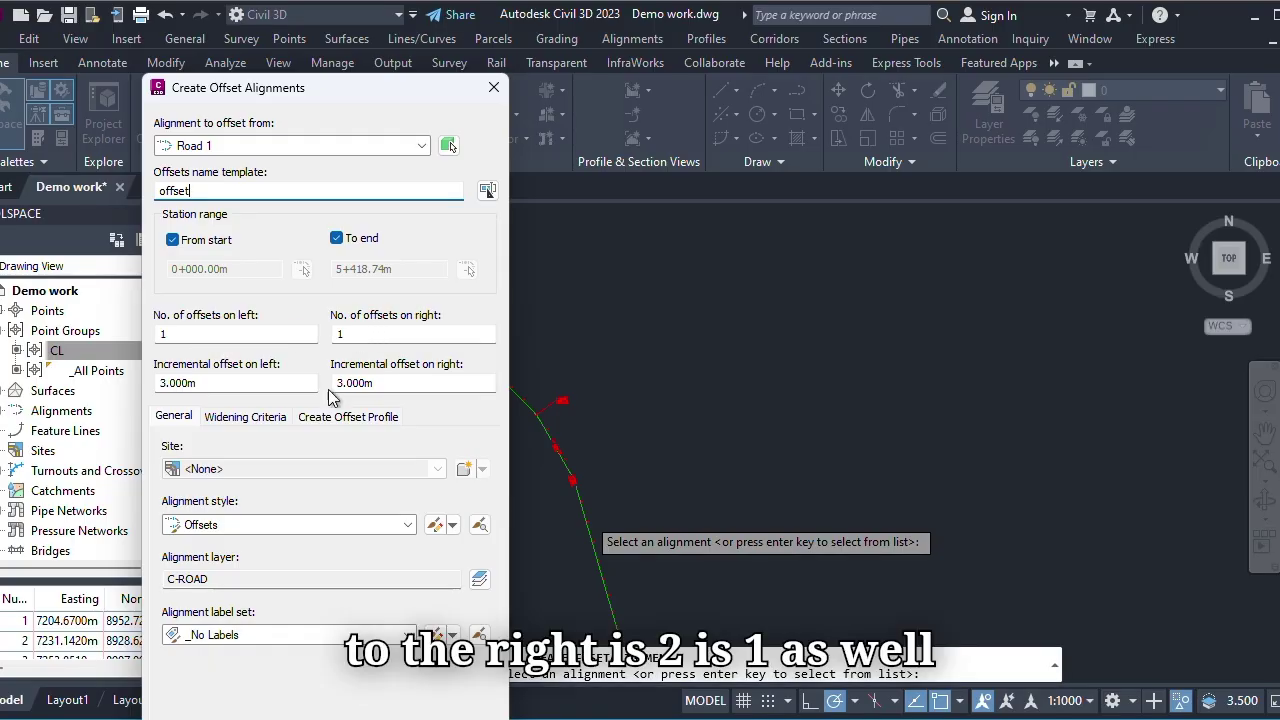
- Set the incremental offset to 3.65 m on both sides of the road and check the widening criteria
double_click(226, 384)
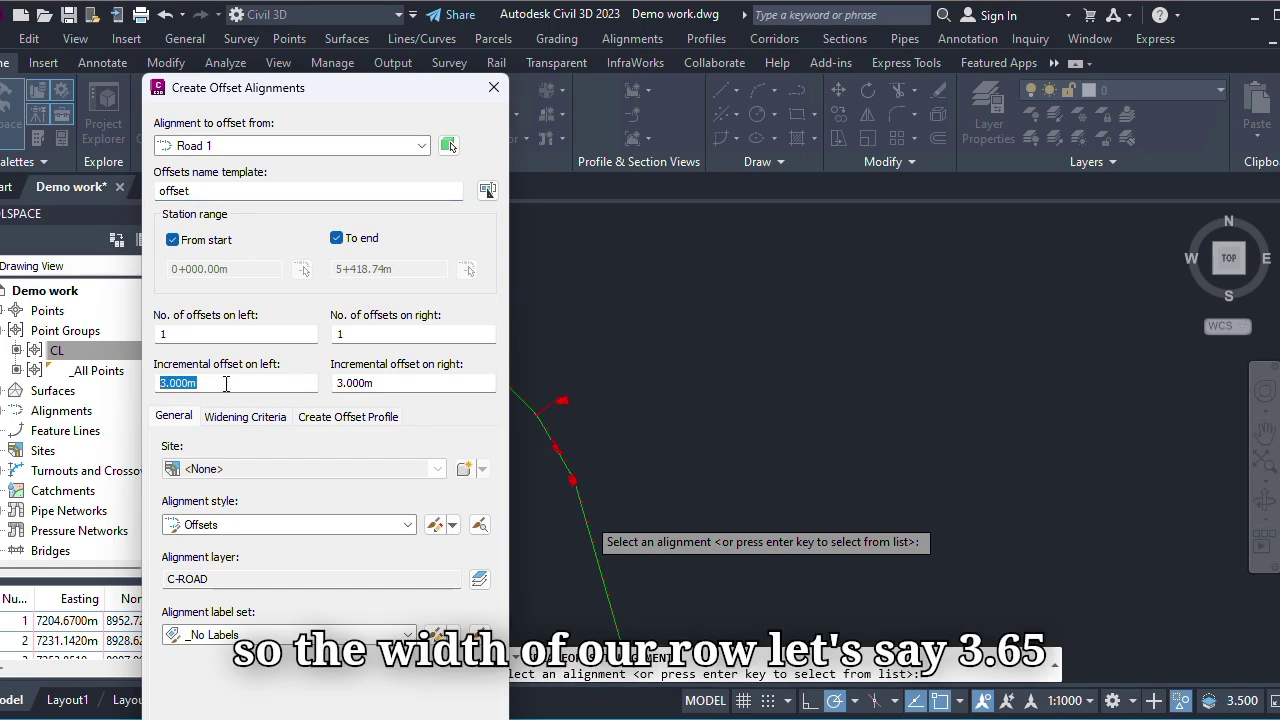
type("3.65")
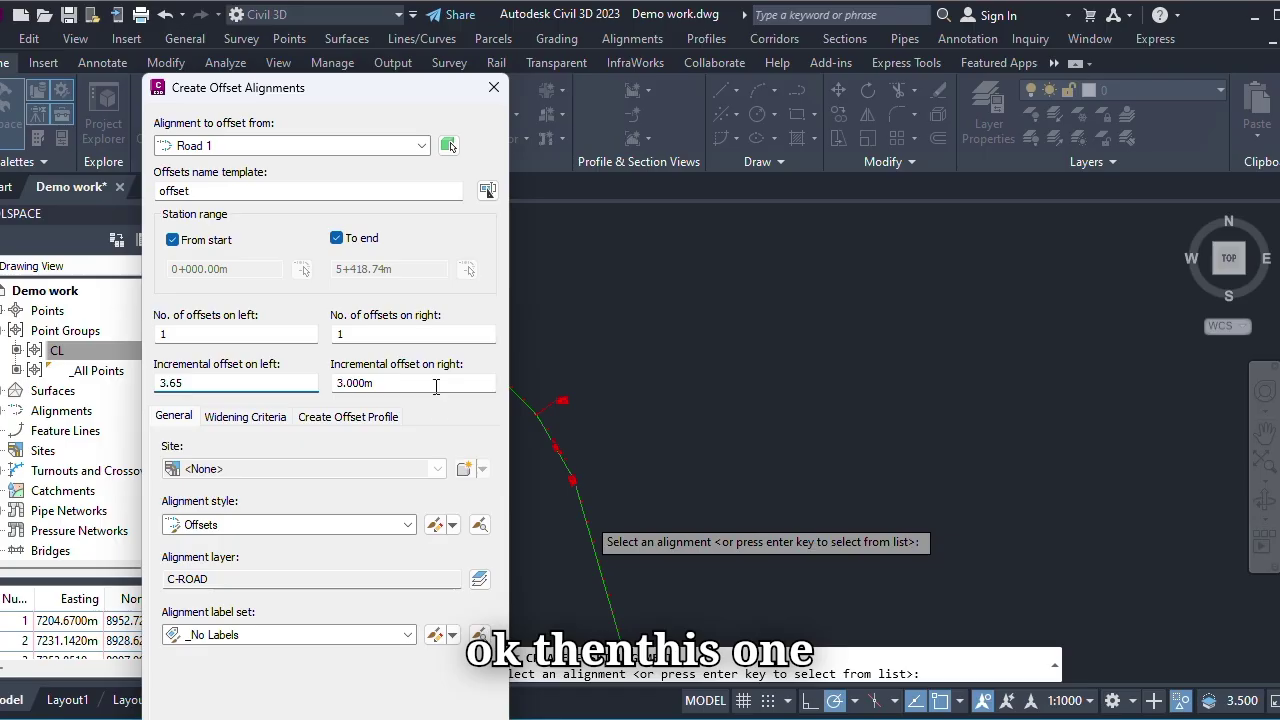
left_click(436, 384)
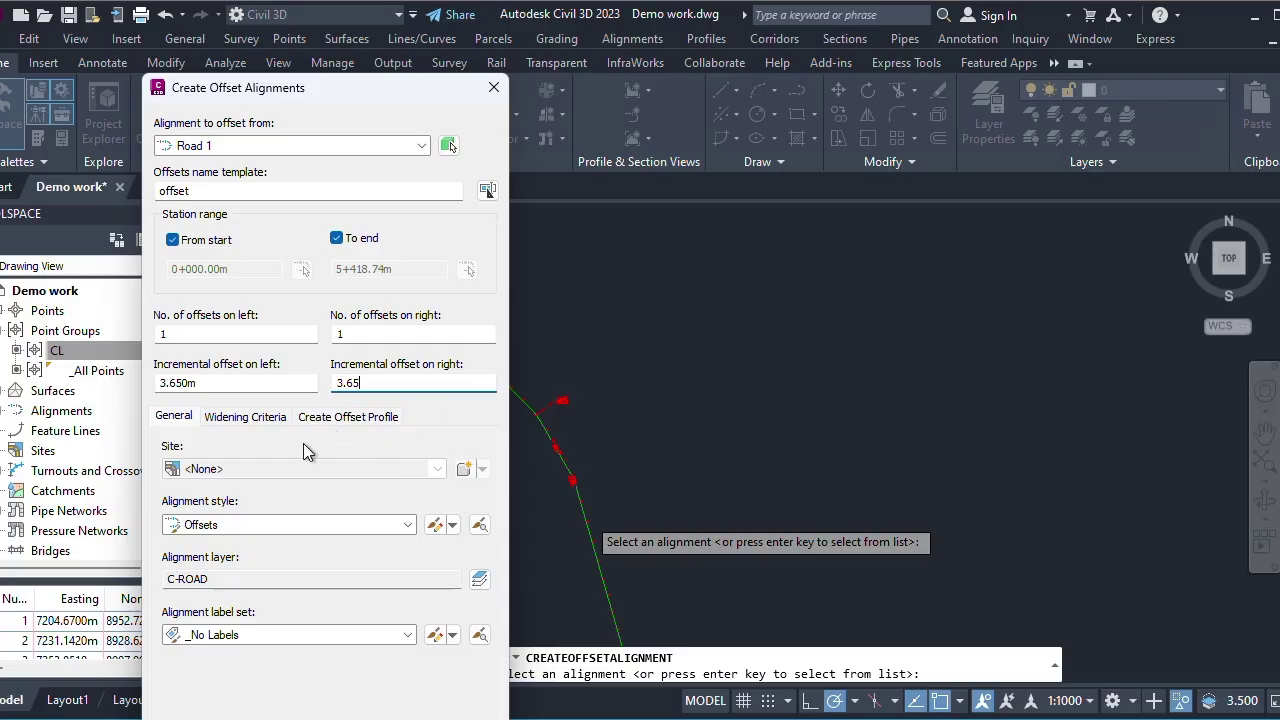
left_click(258, 420)
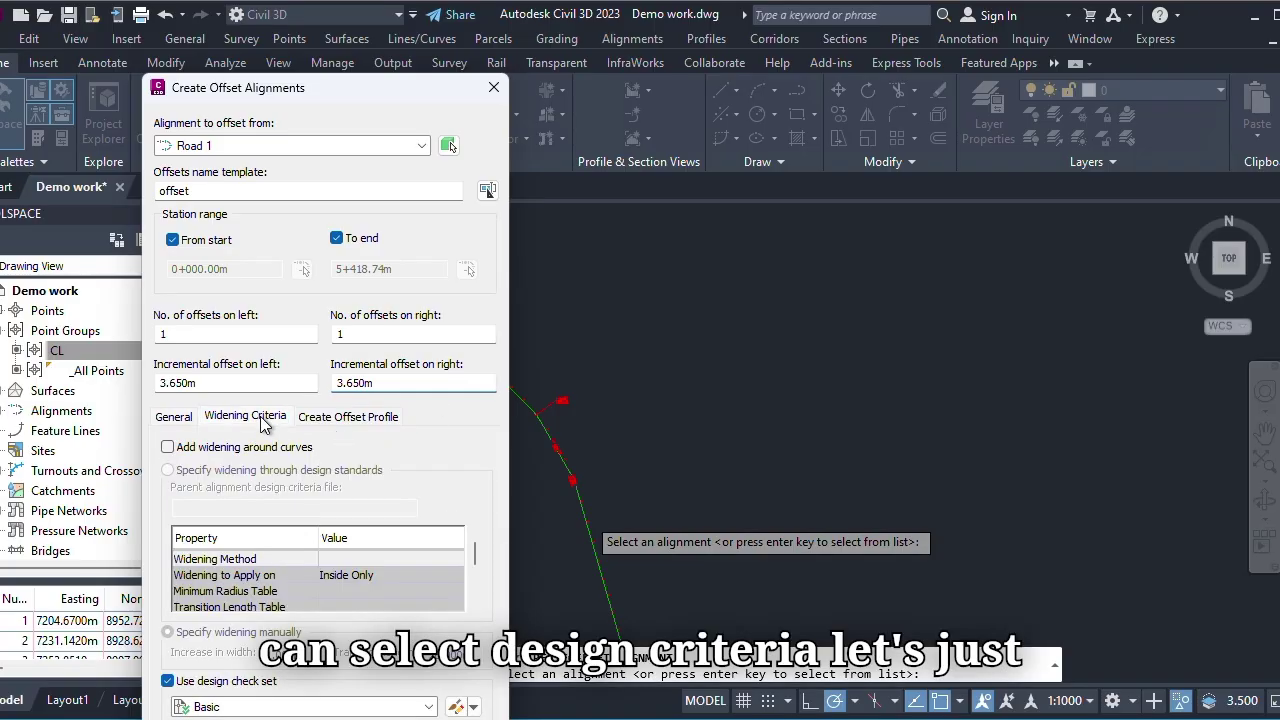
left_click(175, 420)
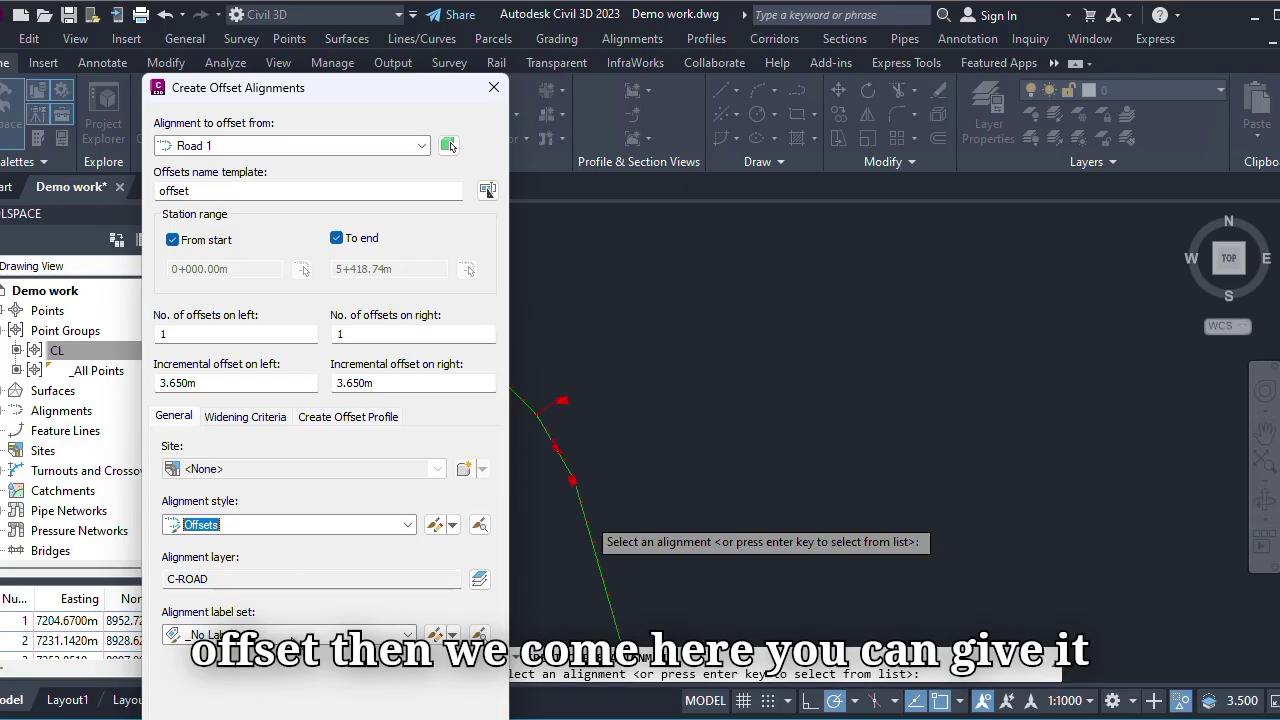
- Choose _No Labels as the alignment label set and create the offset alignments
left_click(298, 636)
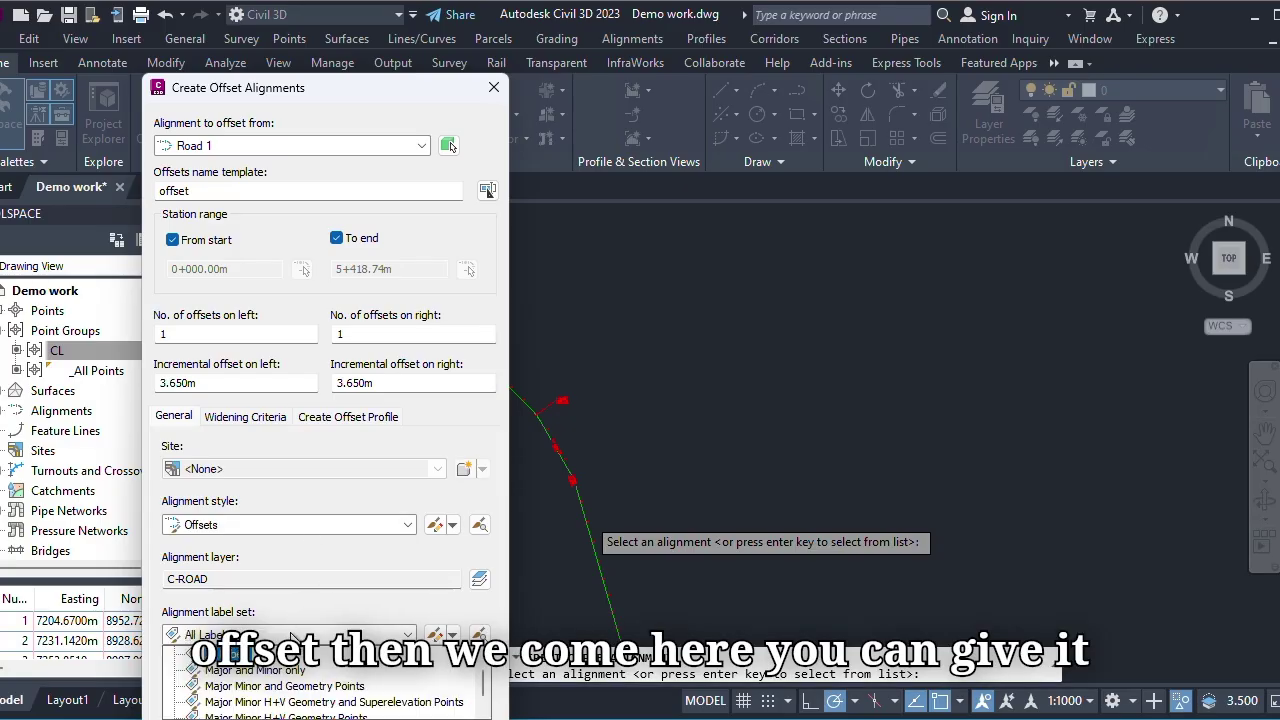
left_click(232, 654)
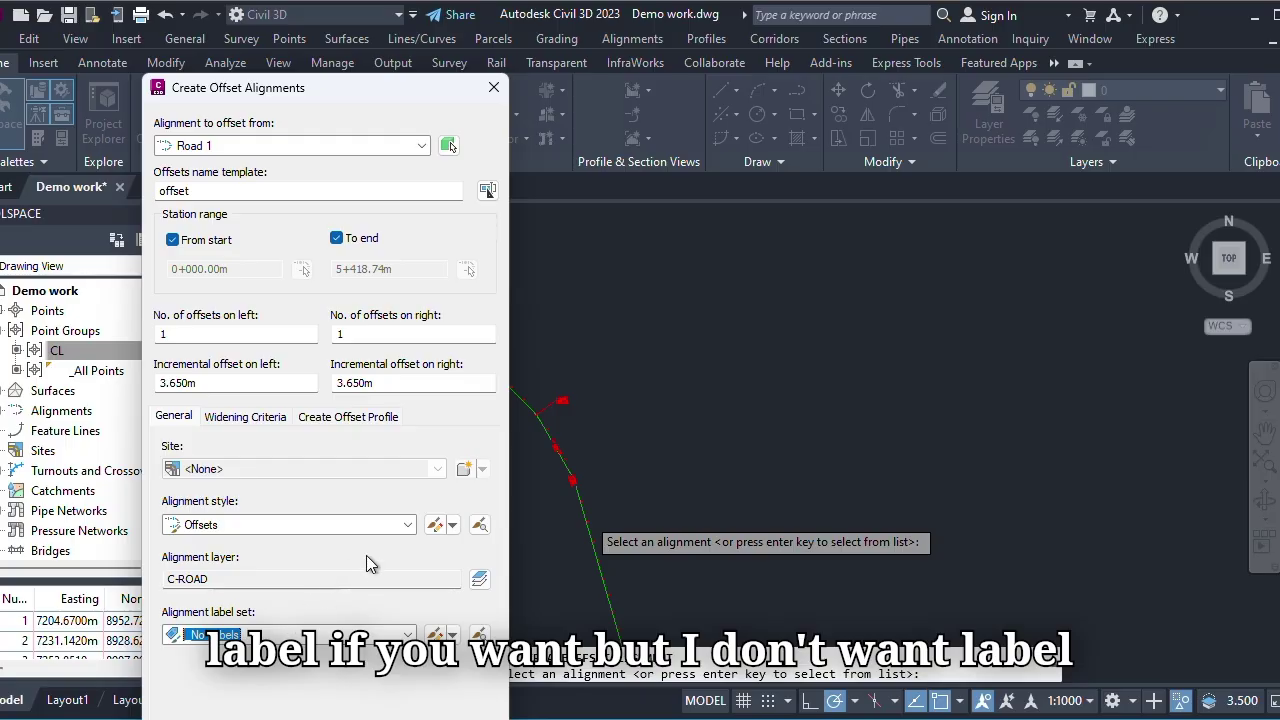
left_click_drag(335, 93, 264, 23)
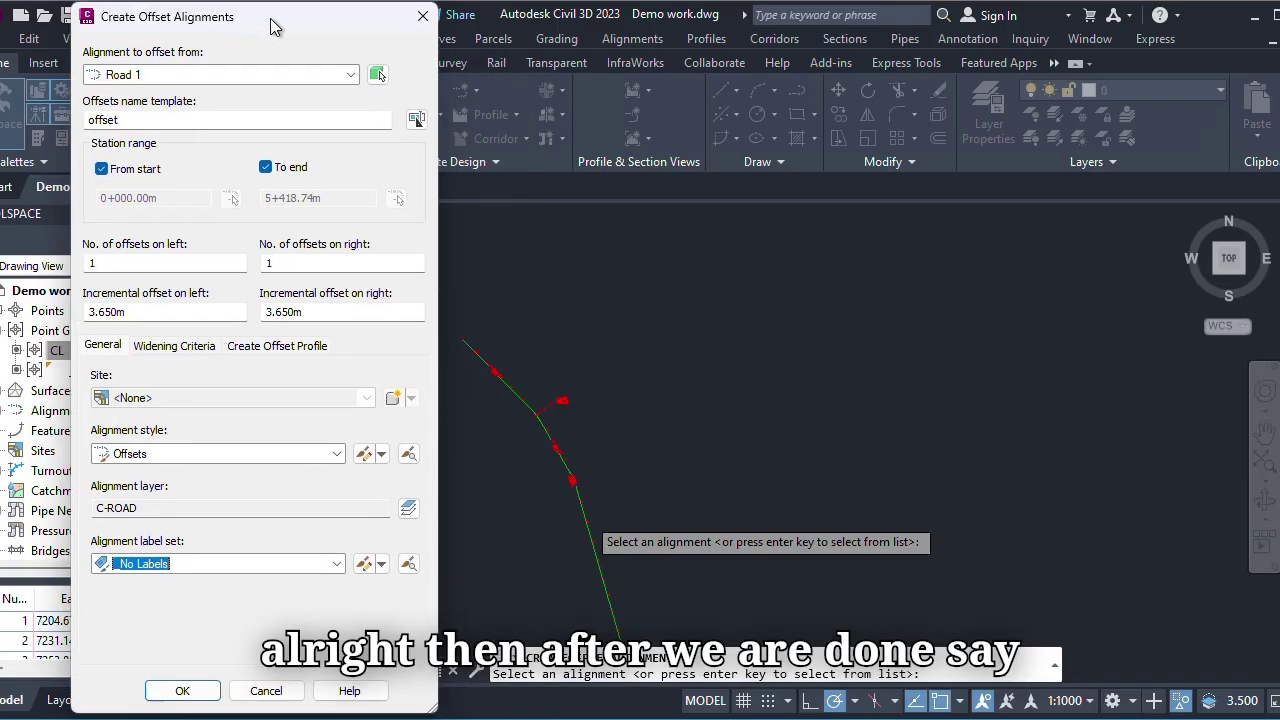
left_click(182, 690)
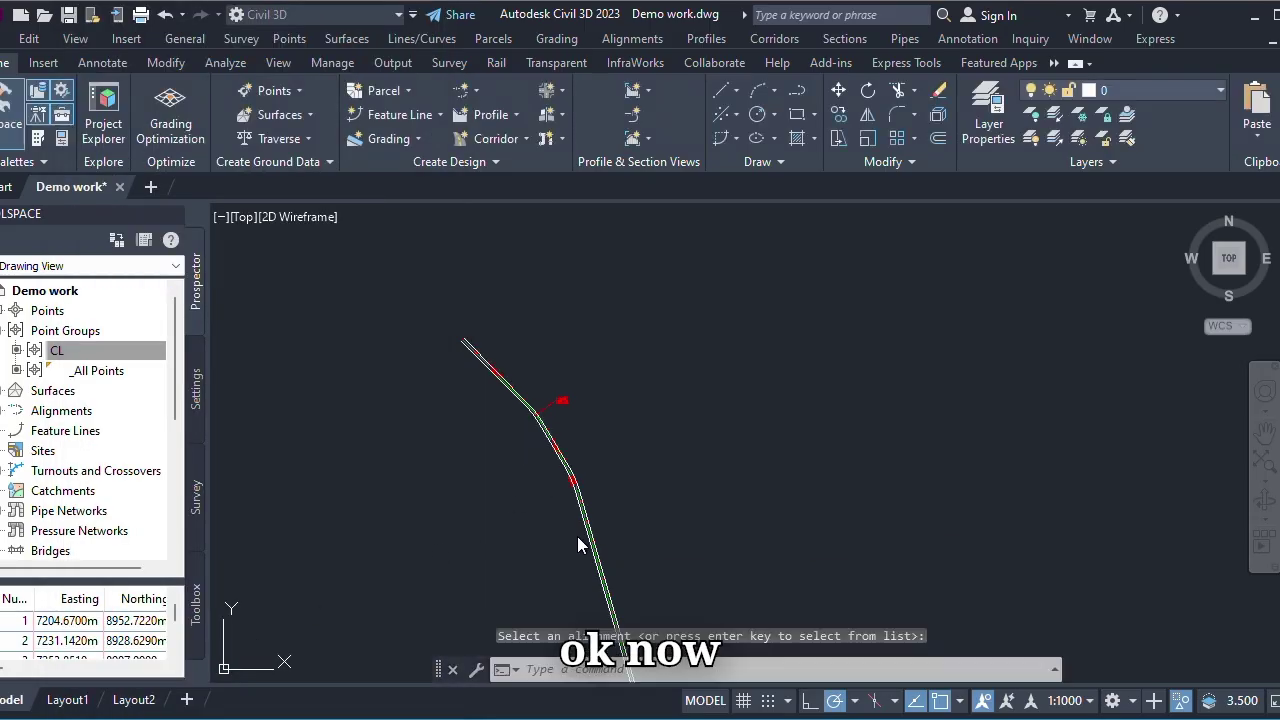
- Inspect the new offset alignments on both sides of the Road 1 centreline, along the straights and curves
scroll(541, 502, "up", 3)
scroll(541, 502, "up", 2)
scroll(457, 486, "down", 4)
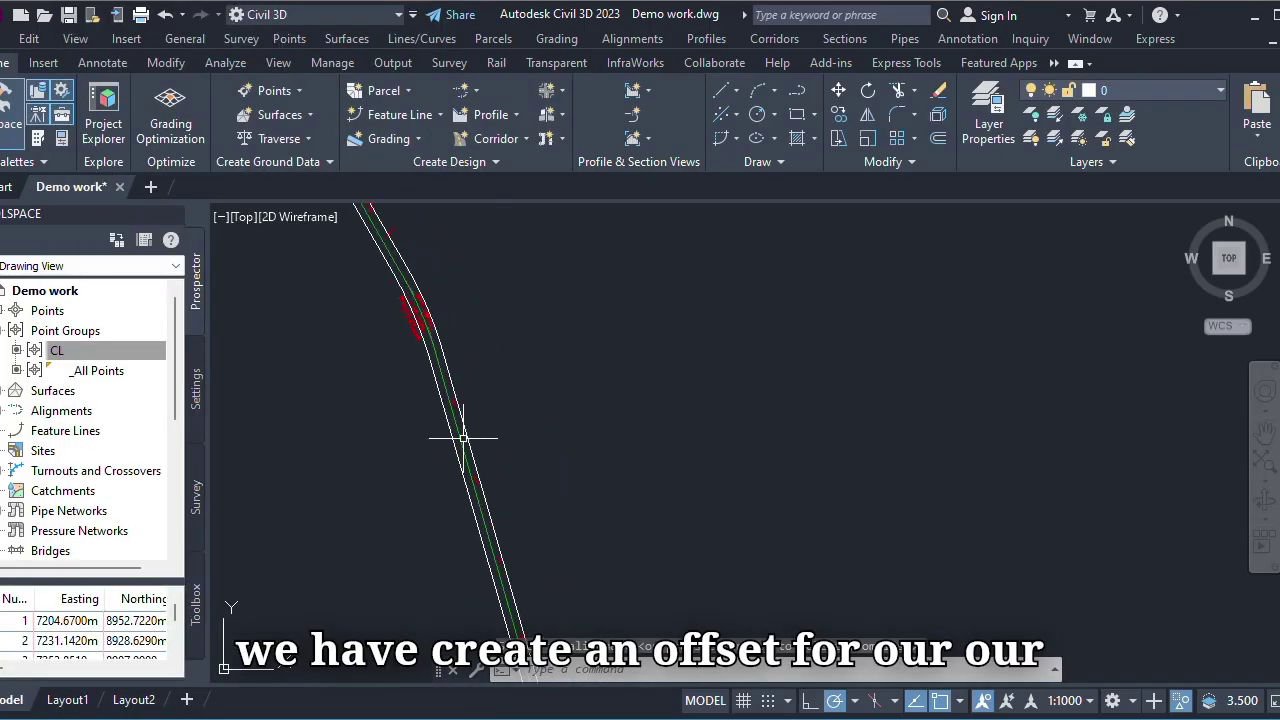
scroll(457, 377, "up", 2)
scroll(441, 386, "up", 1)
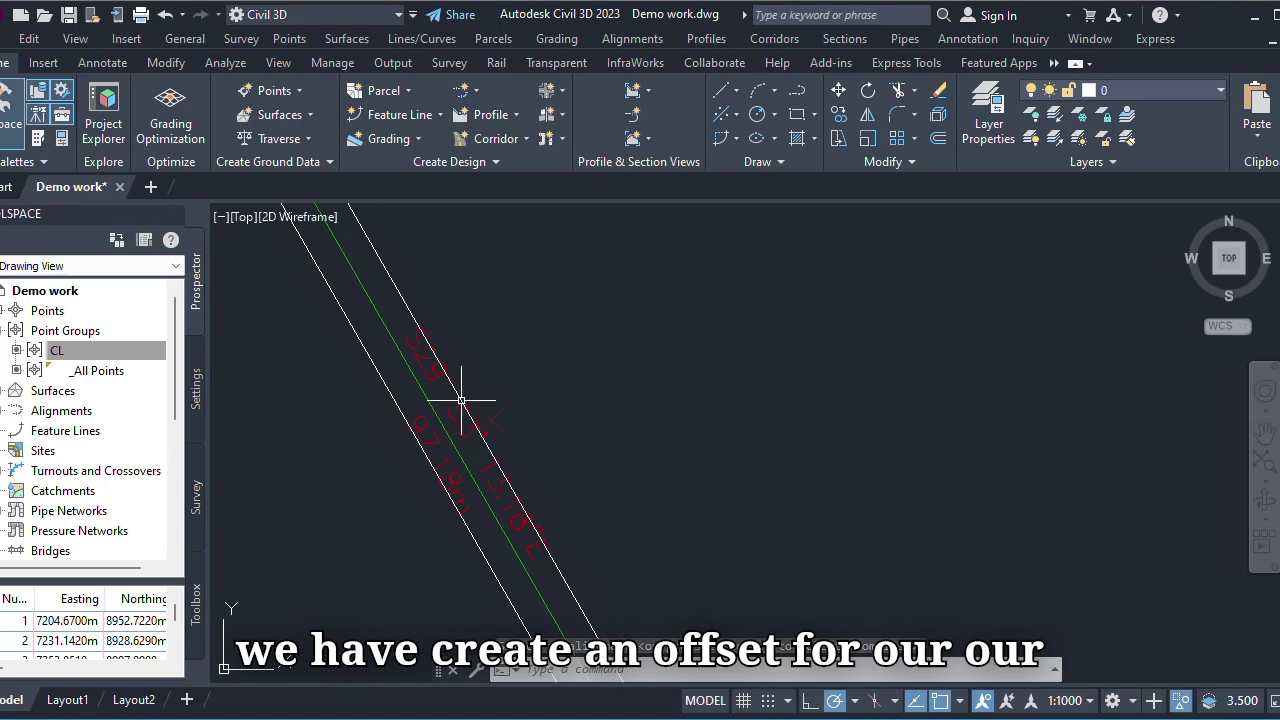
scroll(466, 400, "down", 5)
scroll(481, 428, "up", 2)
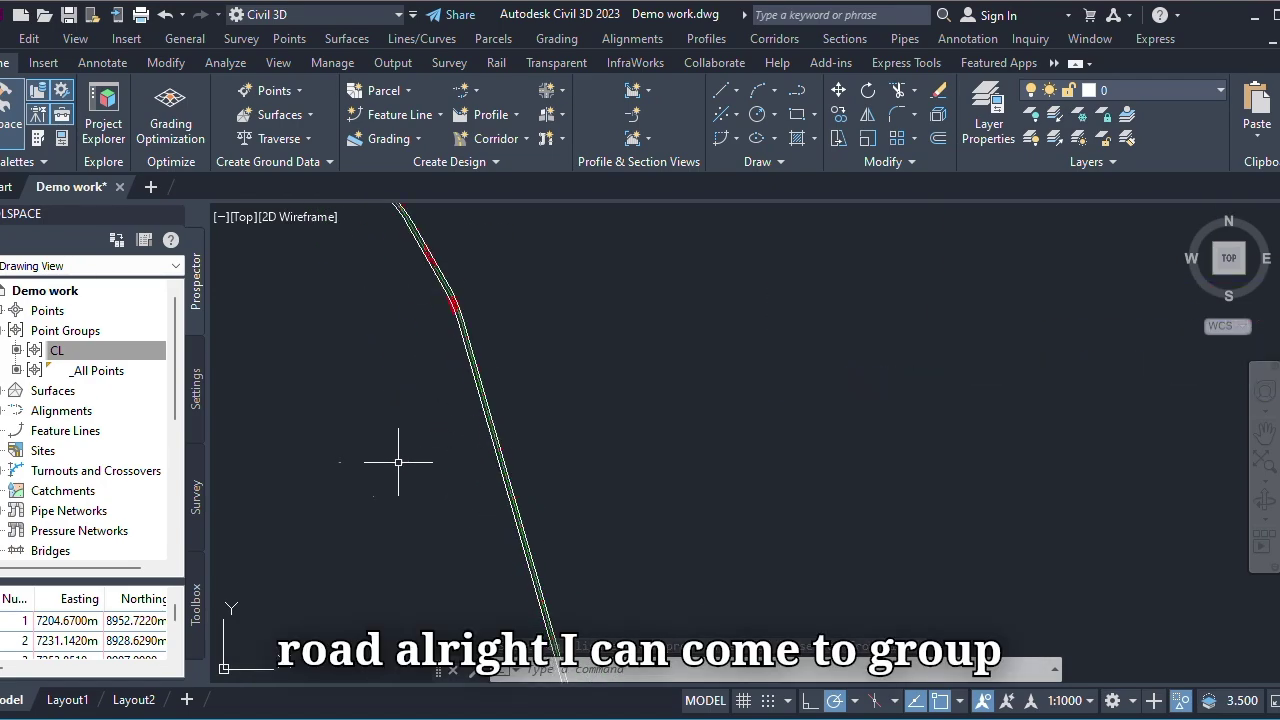
- Set the CL point group's point style to <none> in its properties
left_click(95, 371)
right_click(95, 375)
left_click(62, 352)
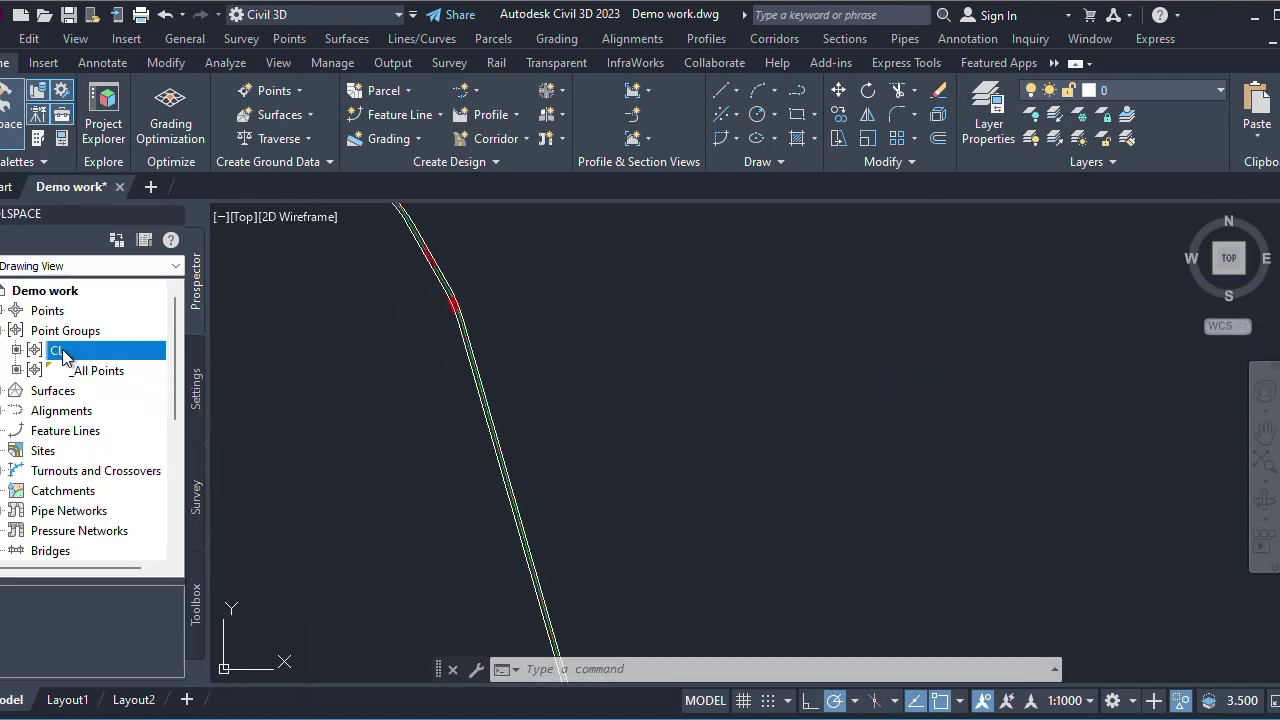
right_click(65, 355)
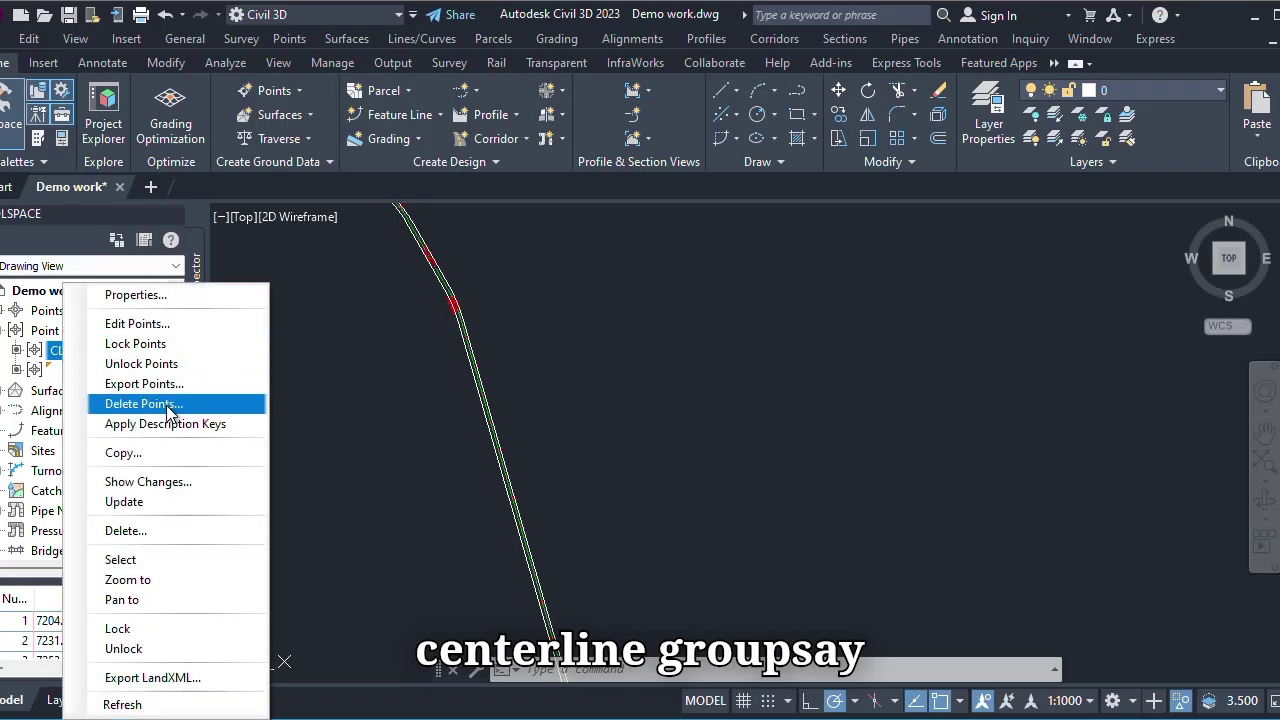
left_click(135, 295)
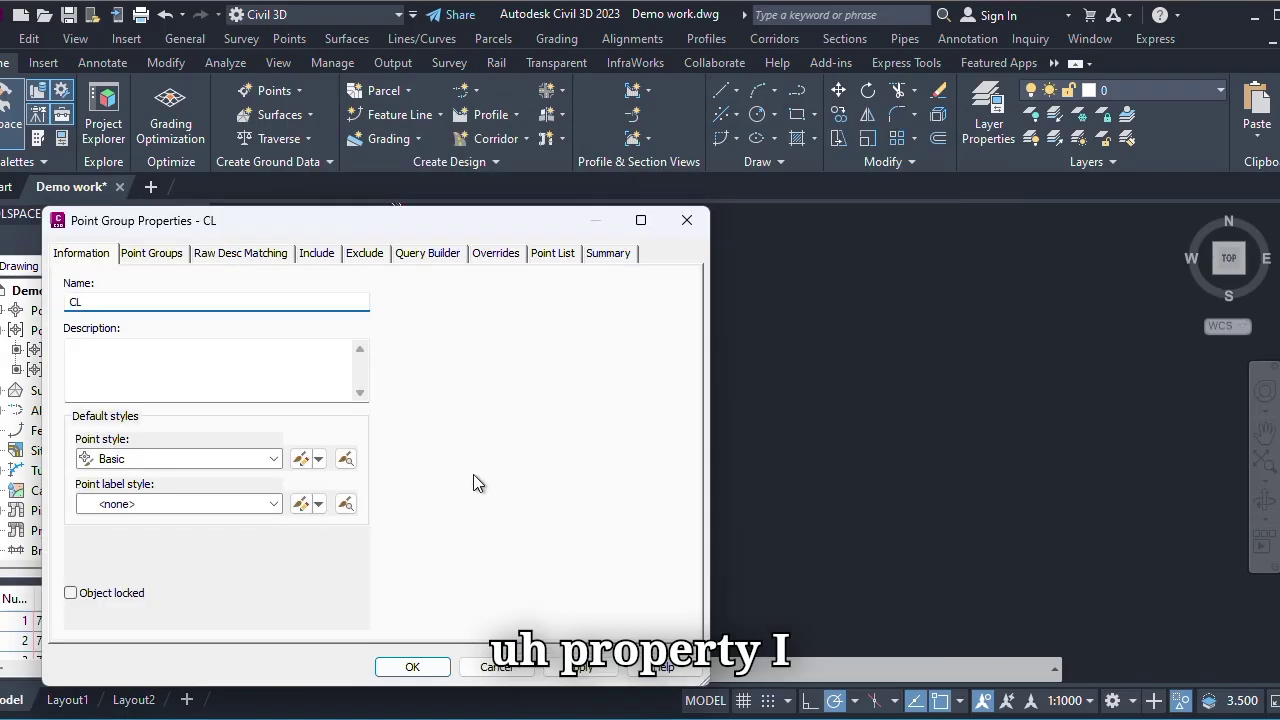
left_click(217, 463)
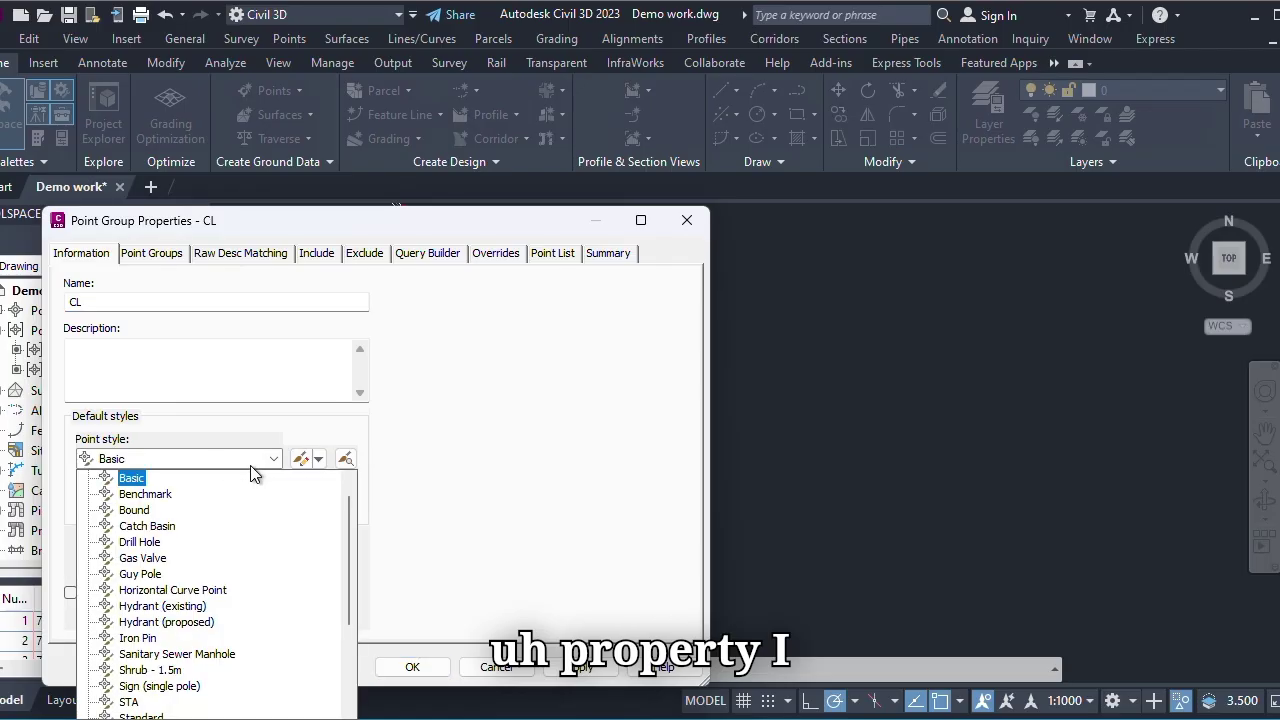
left_click(140, 478)
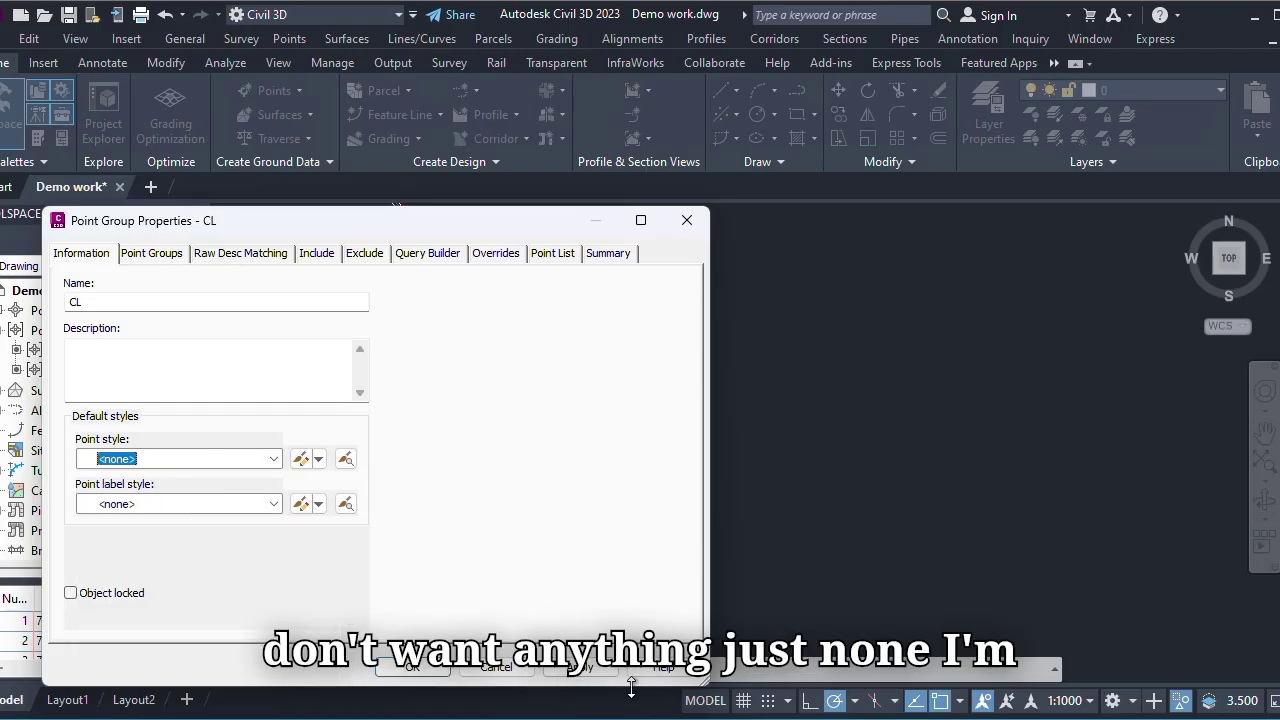
left_click(433, 669)
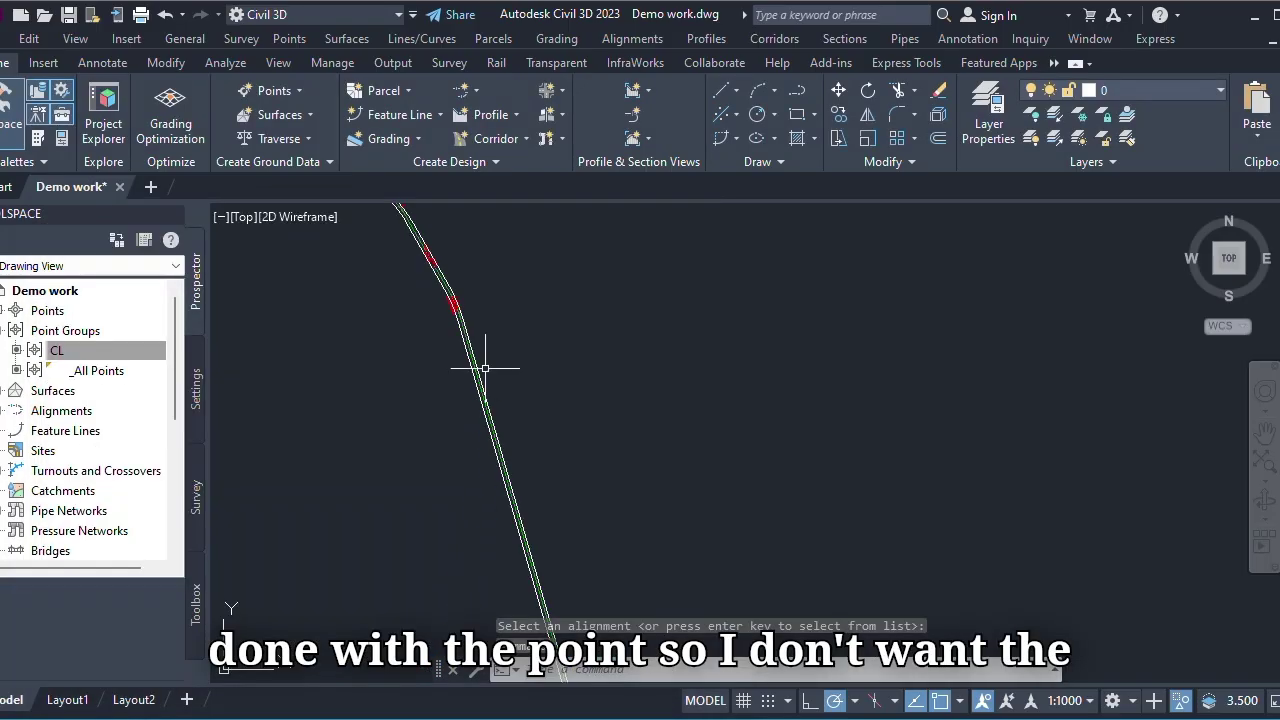
- Inspect the Road 1 centreline and its offset alignments along the straights and curves with the CL point markers hidden
scroll(470, 380, "up", 3)
scroll(540, 470, "down", 5)
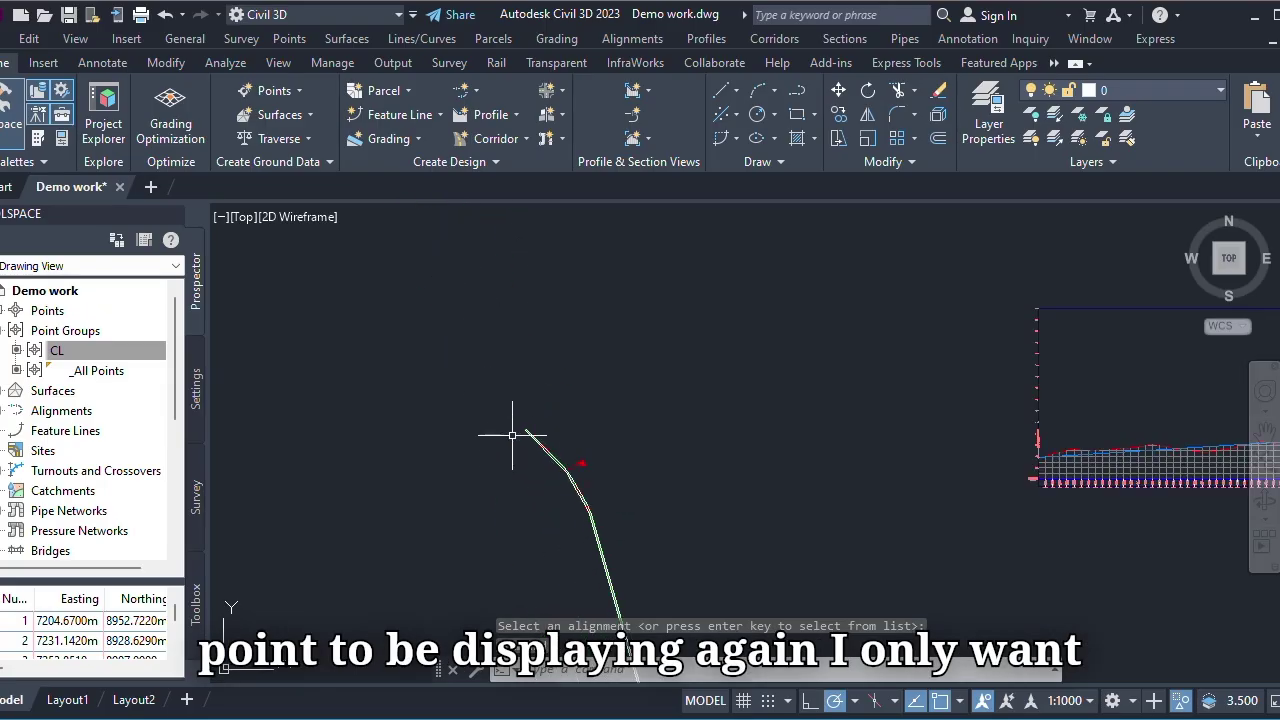
scroll(523, 394, "up", 6)
scroll(515, 410, "down", 3)
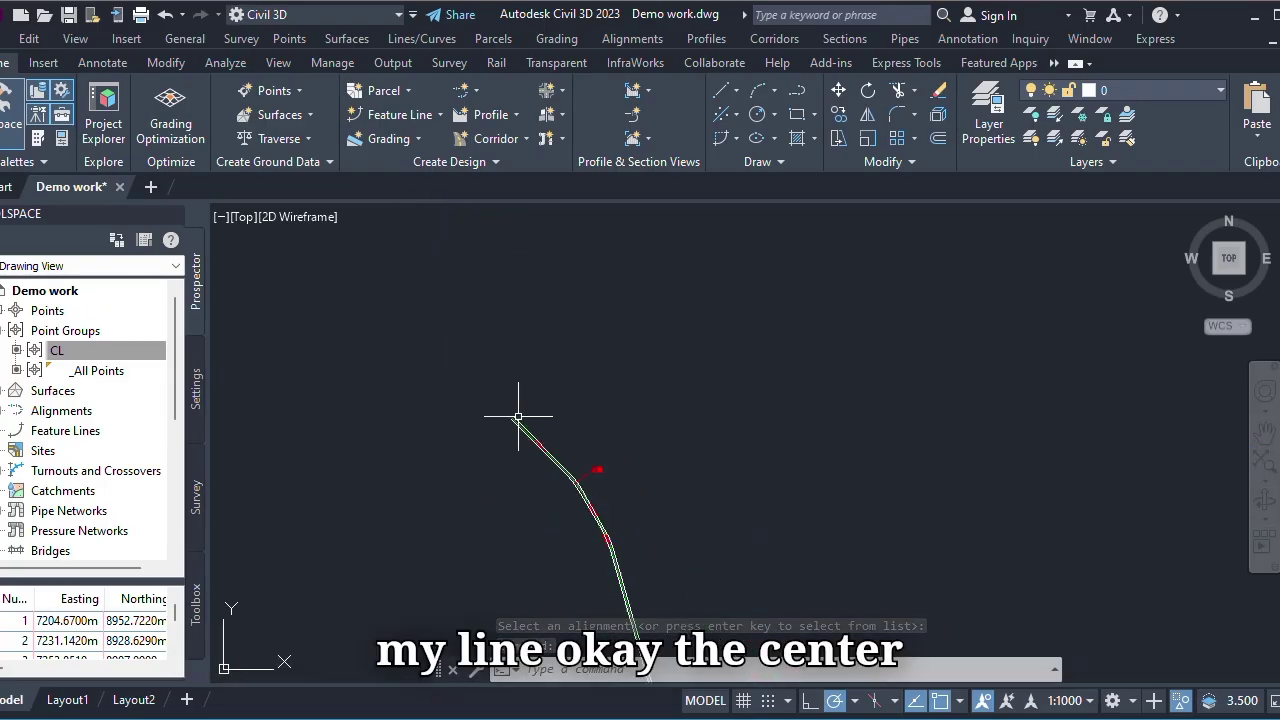
scroll(578, 500, "up", 3)
scroll(584, 455, "up", 2)
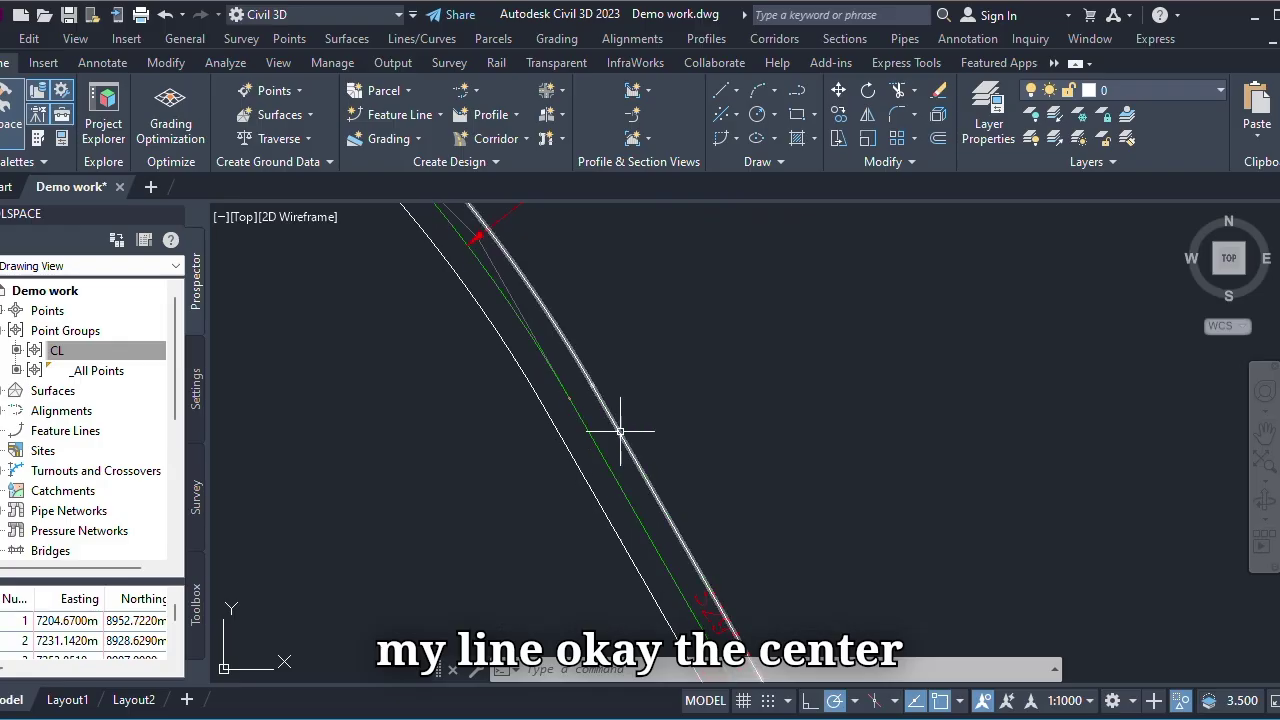
scroll(590, 420, "down", 5)
scroll(595, 450, "down", 2)
scroll(586, 525, "up", 5)
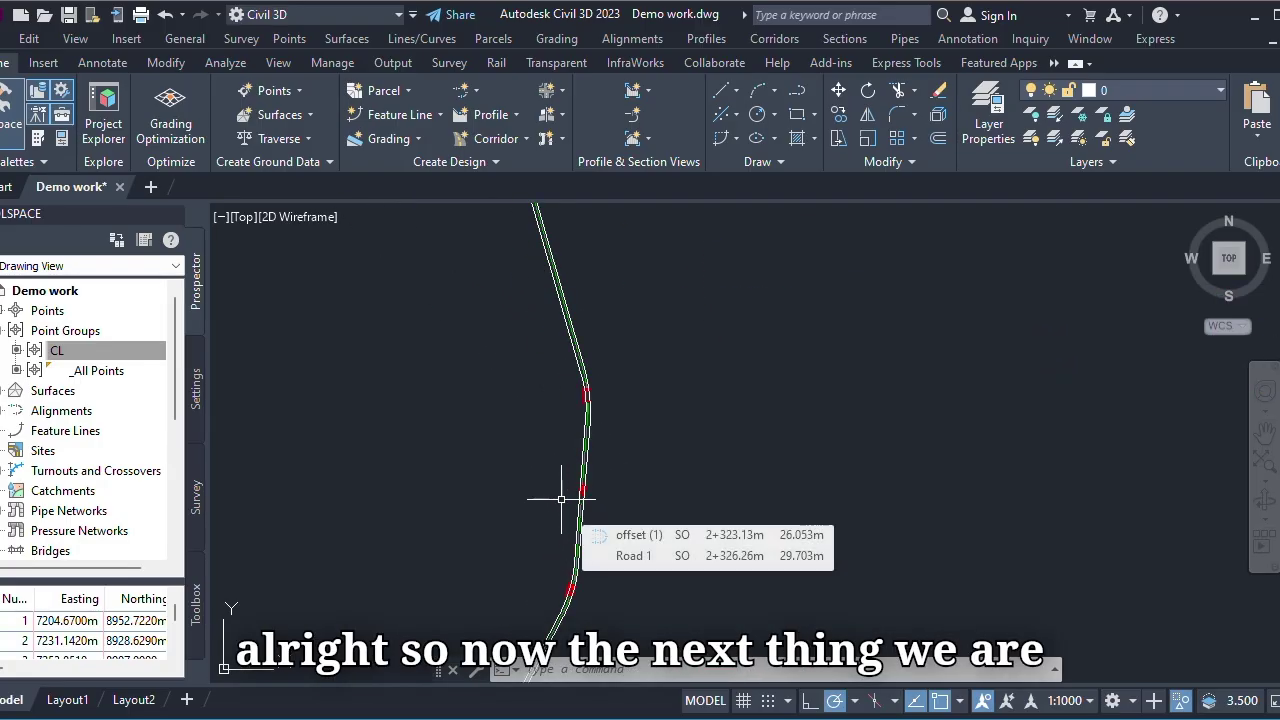
scroll(571, 486, "down", 4)
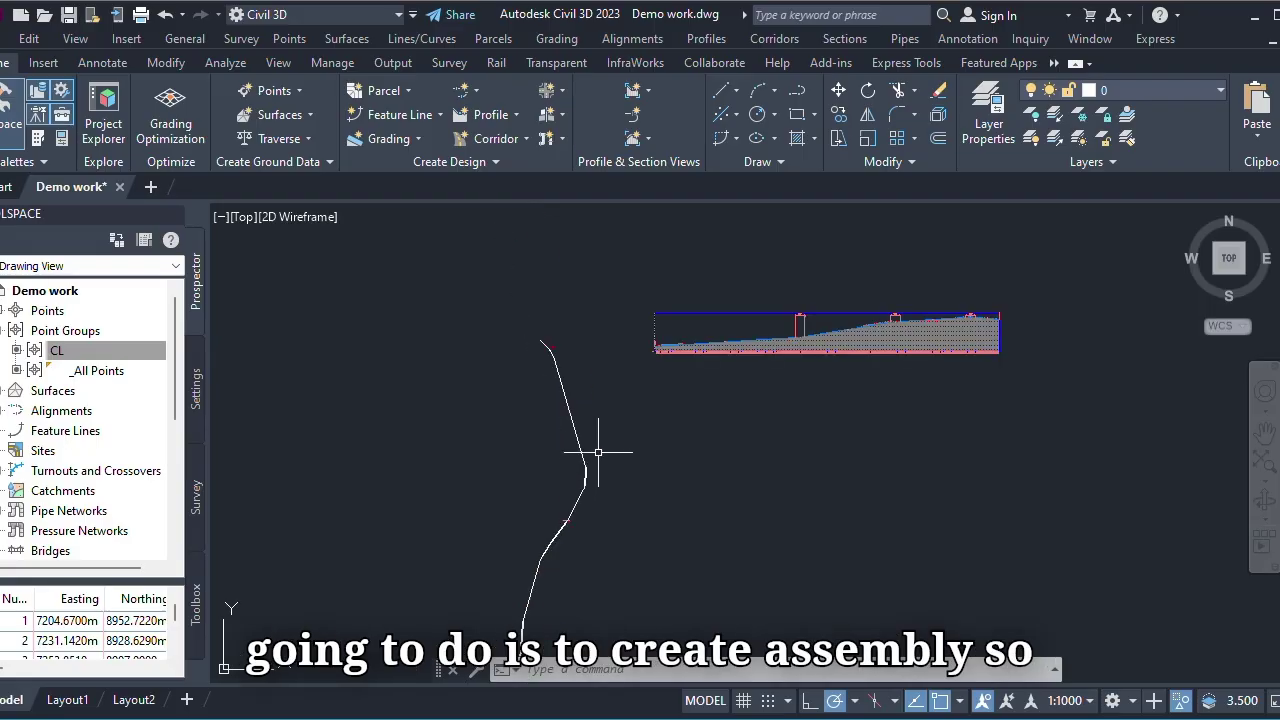
- Create an assembly named "full Aseembly" with type Other, placing its baseline in the blank space between the road and the profile view
scroll(614, 323, "up", 2)
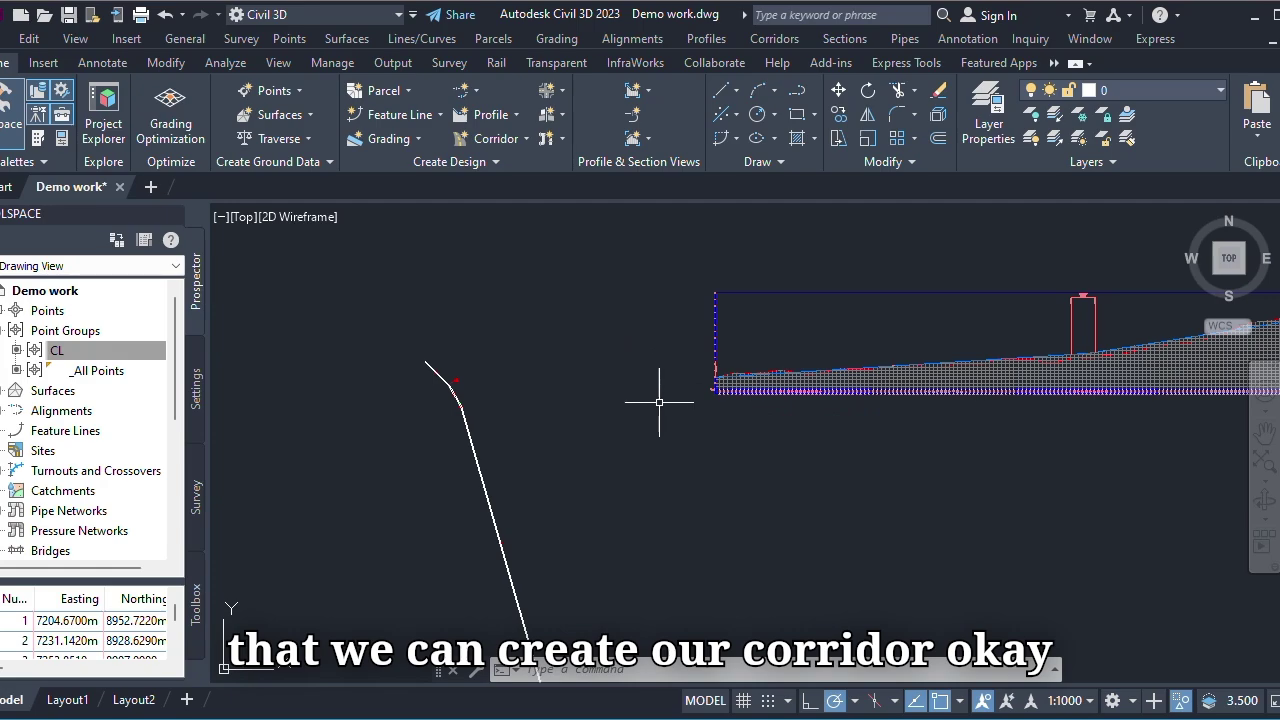
left_click(561, 115)
left_click(590, 147)
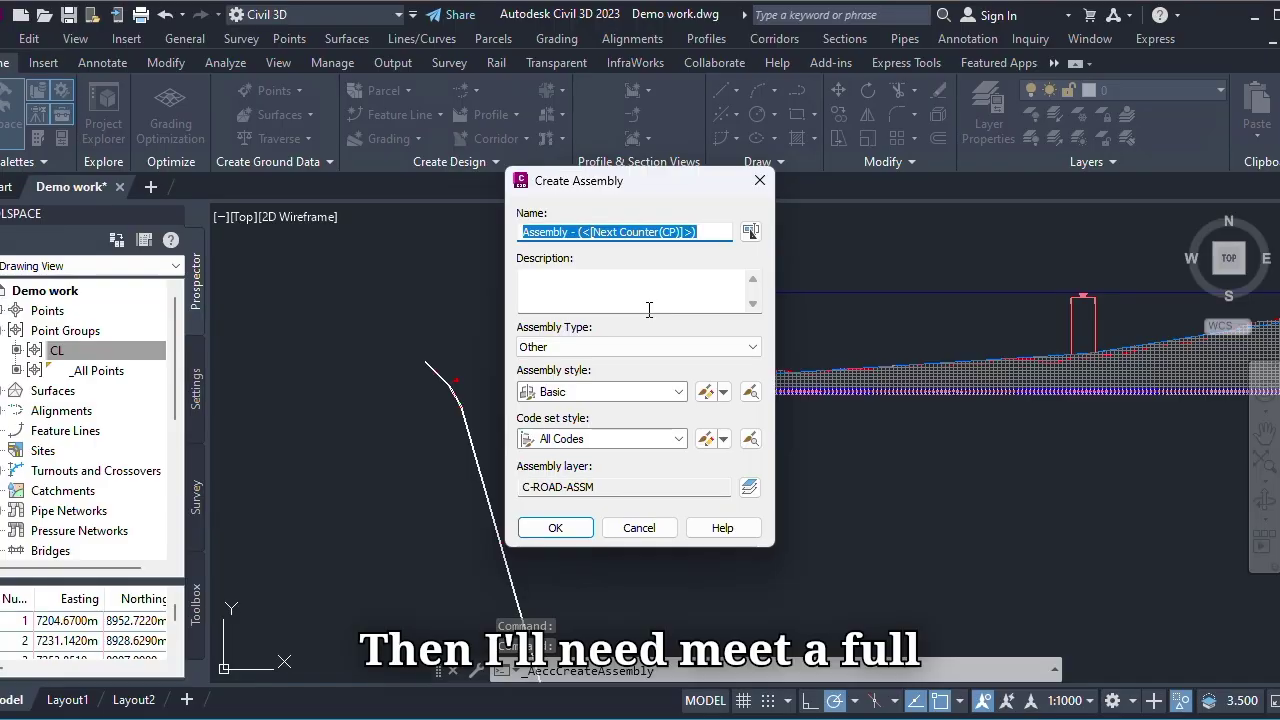
type("full")
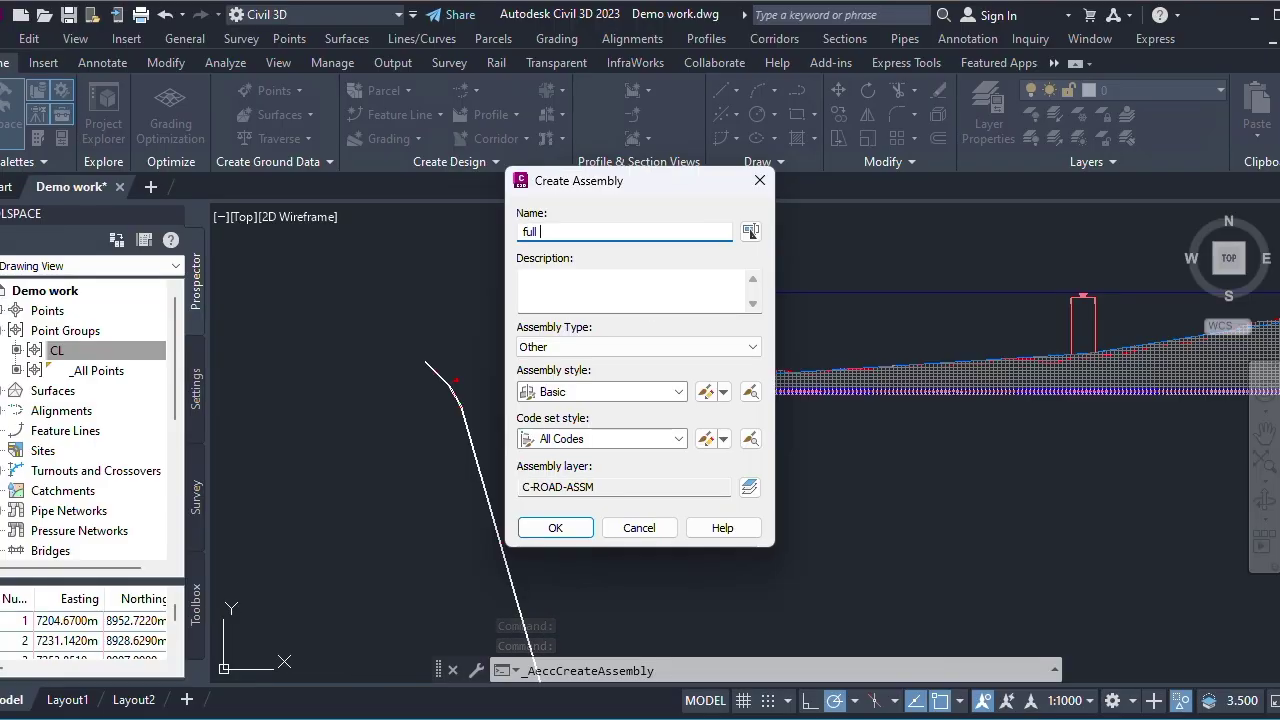
type(" Aseembly")
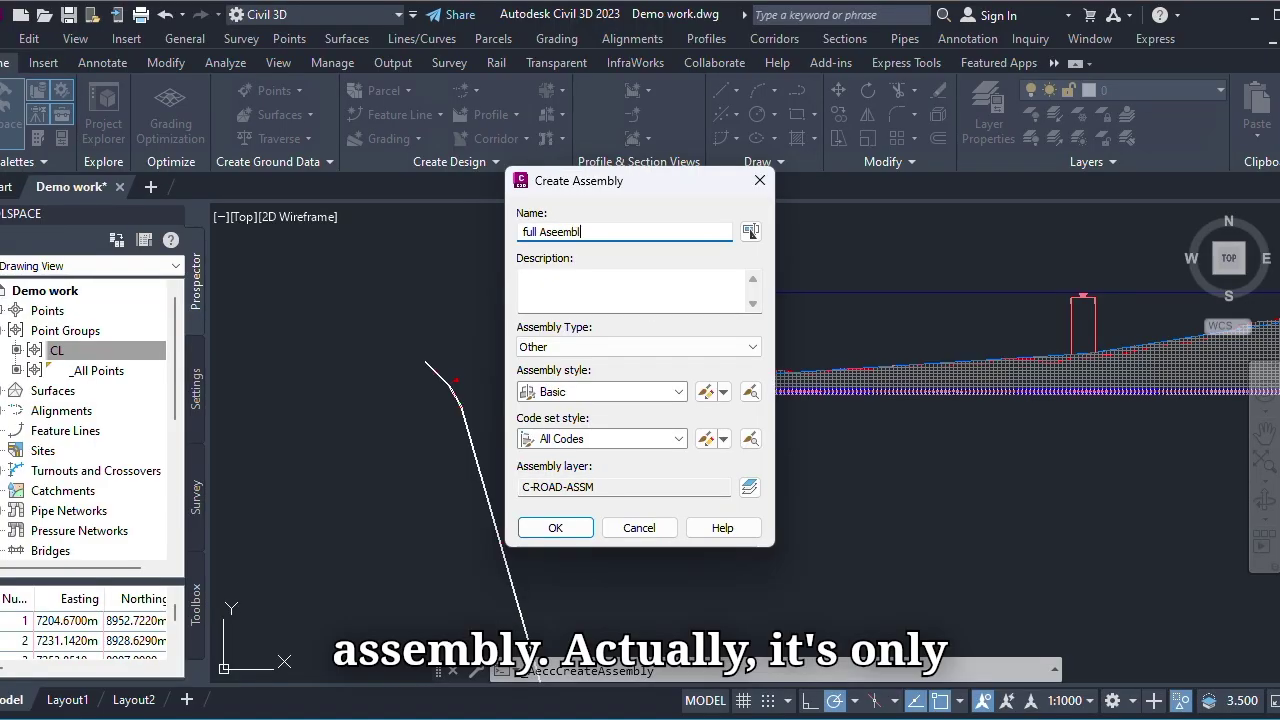
left_click(664, 356)
left_click(663, 354)
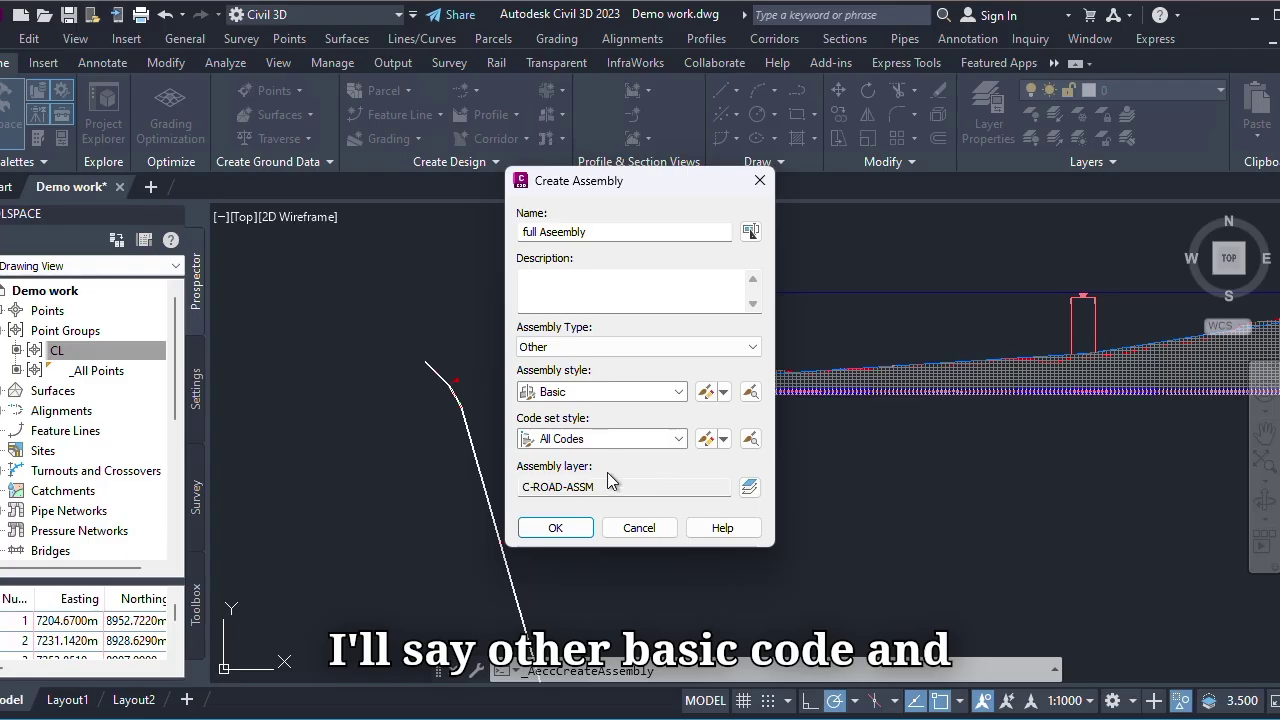
left_click(555, 527)
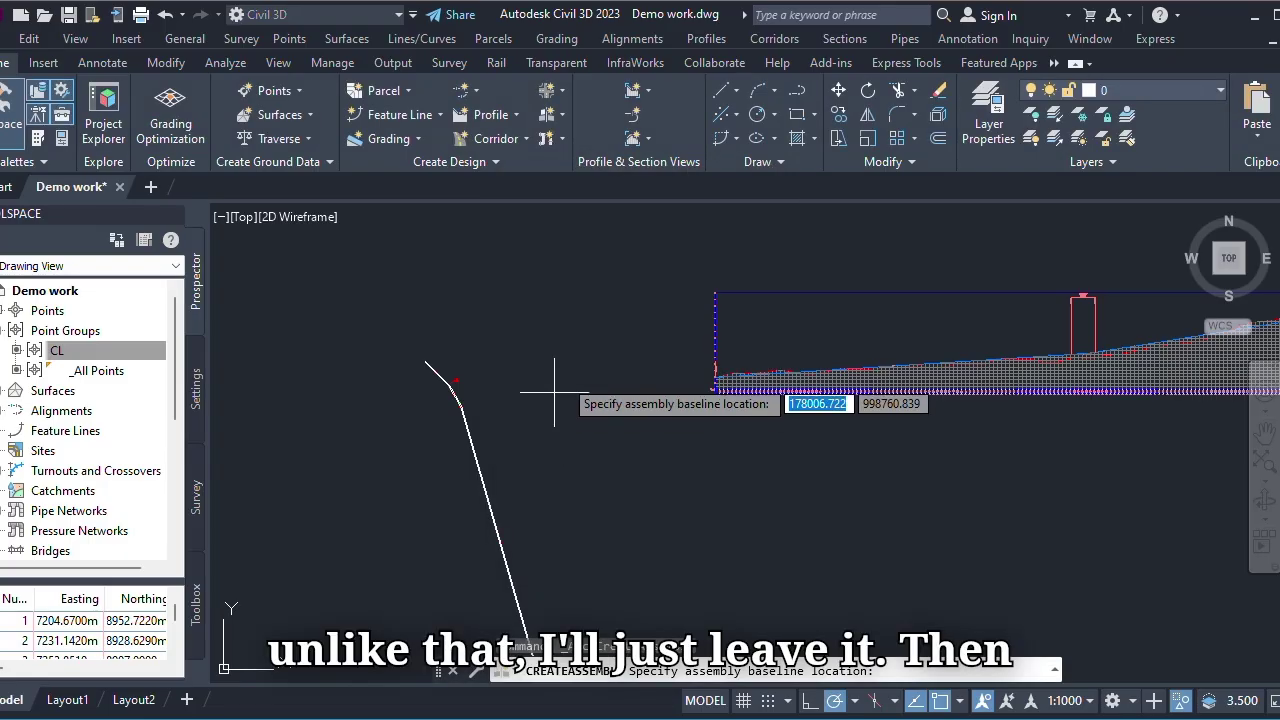
left_click(583, 325)
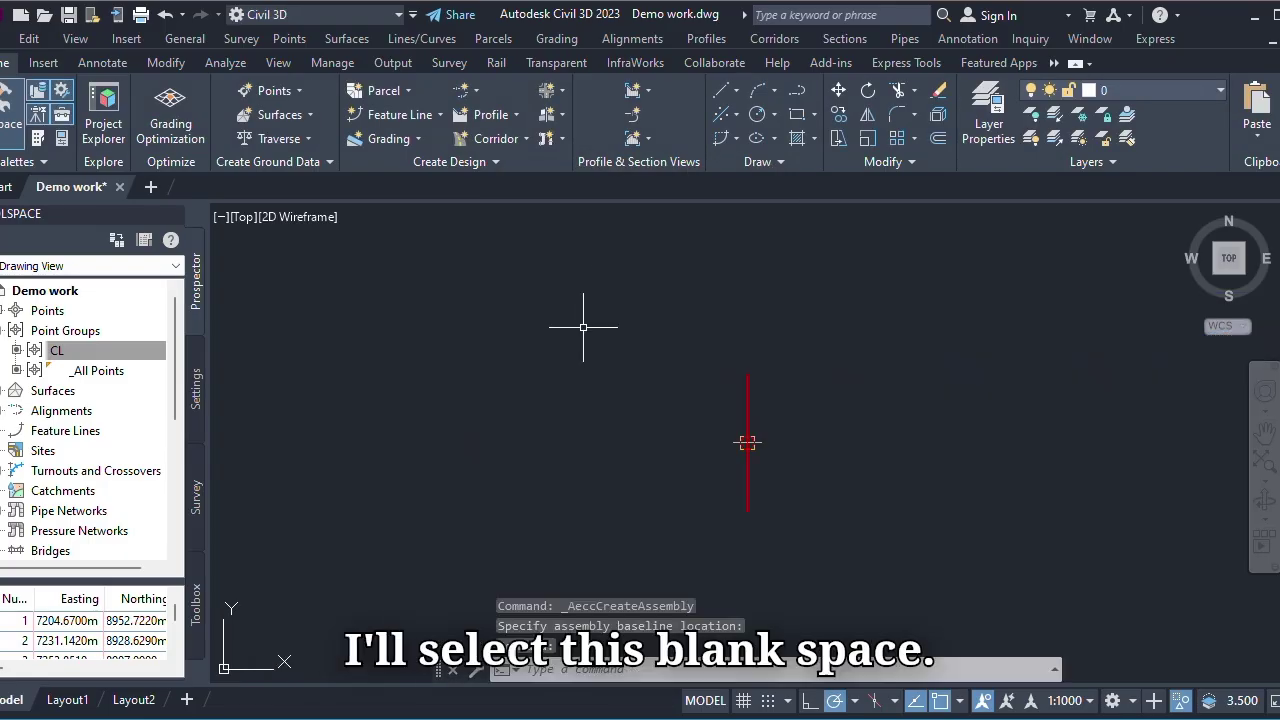
scroll(760, 445, "up", 2)
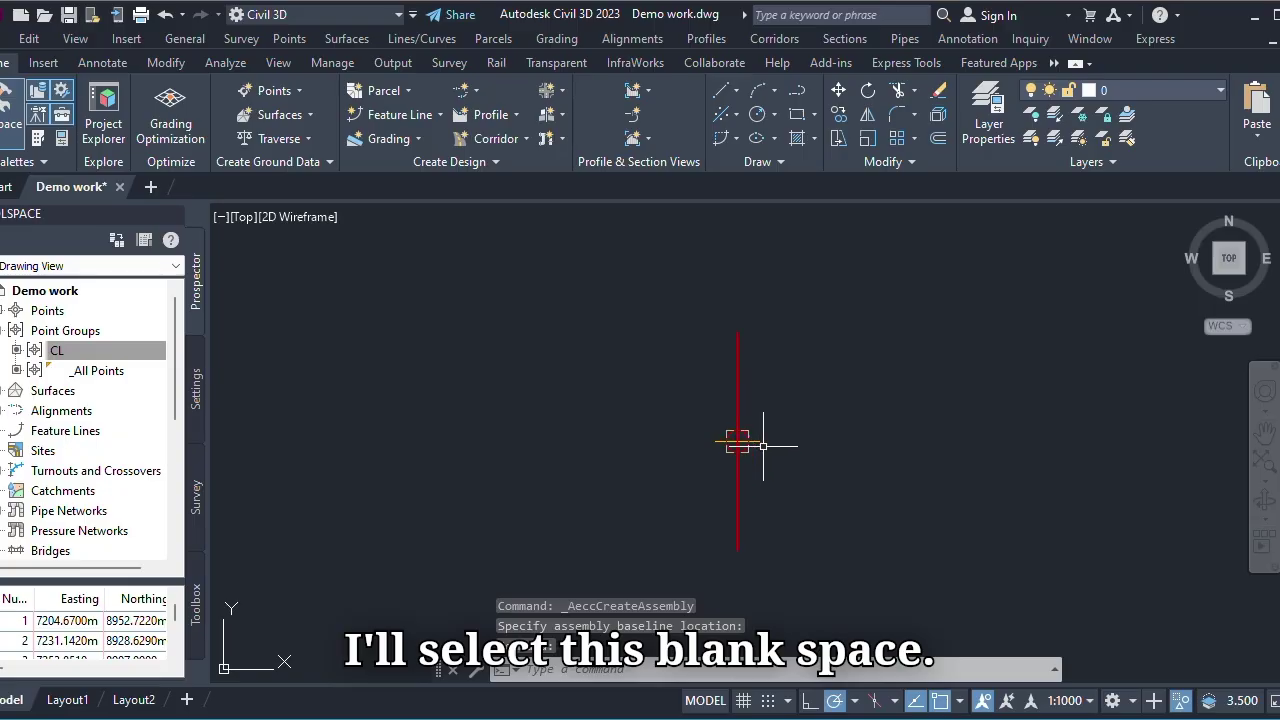
scroll(760, 445, "up", 2)
scroll(666, 436, "down", 2)
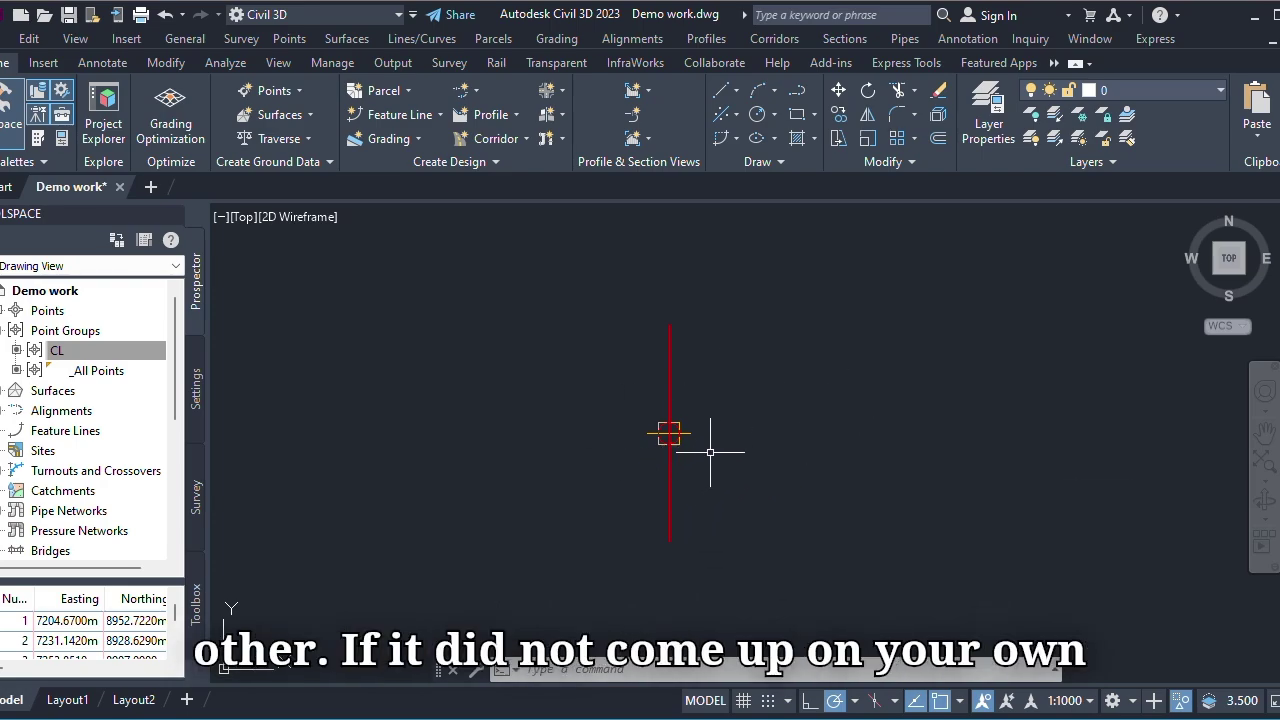
- Start a CrownedLane subassembly from the metric lane subassemblies and set its left and right lane widths to 3.65 m
left_click(40, 145)
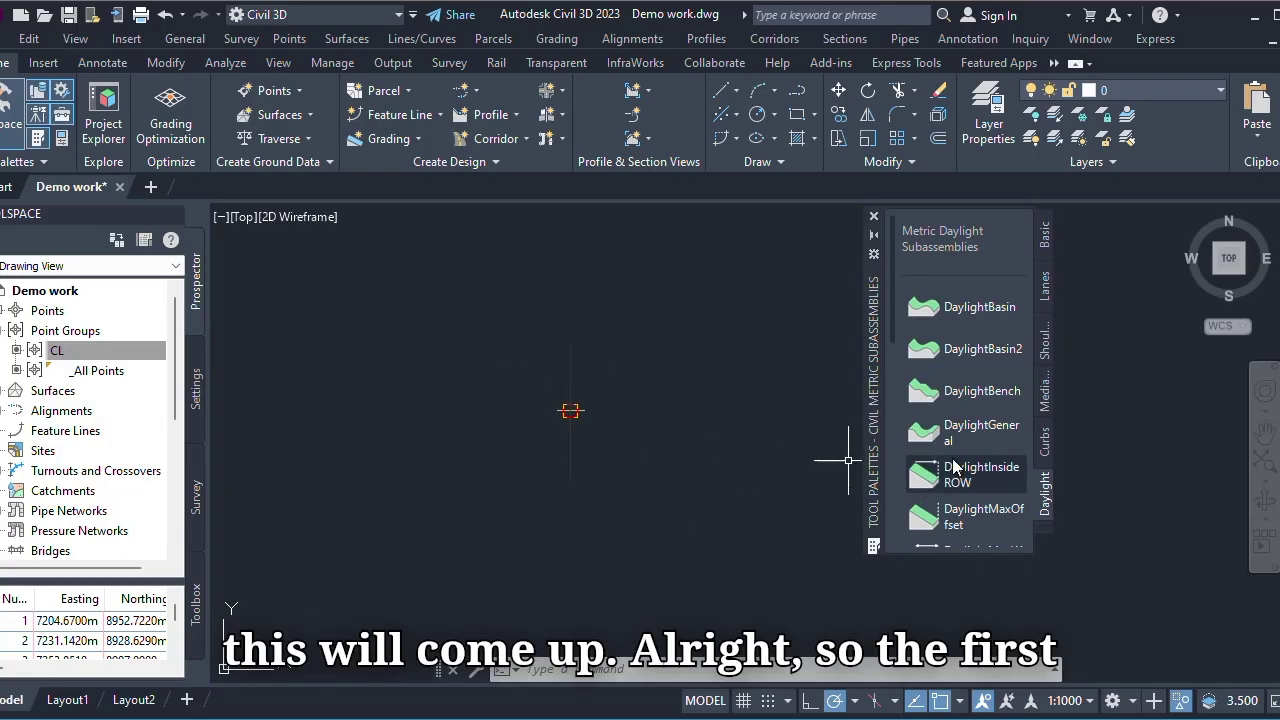
left_click(1046, 288)
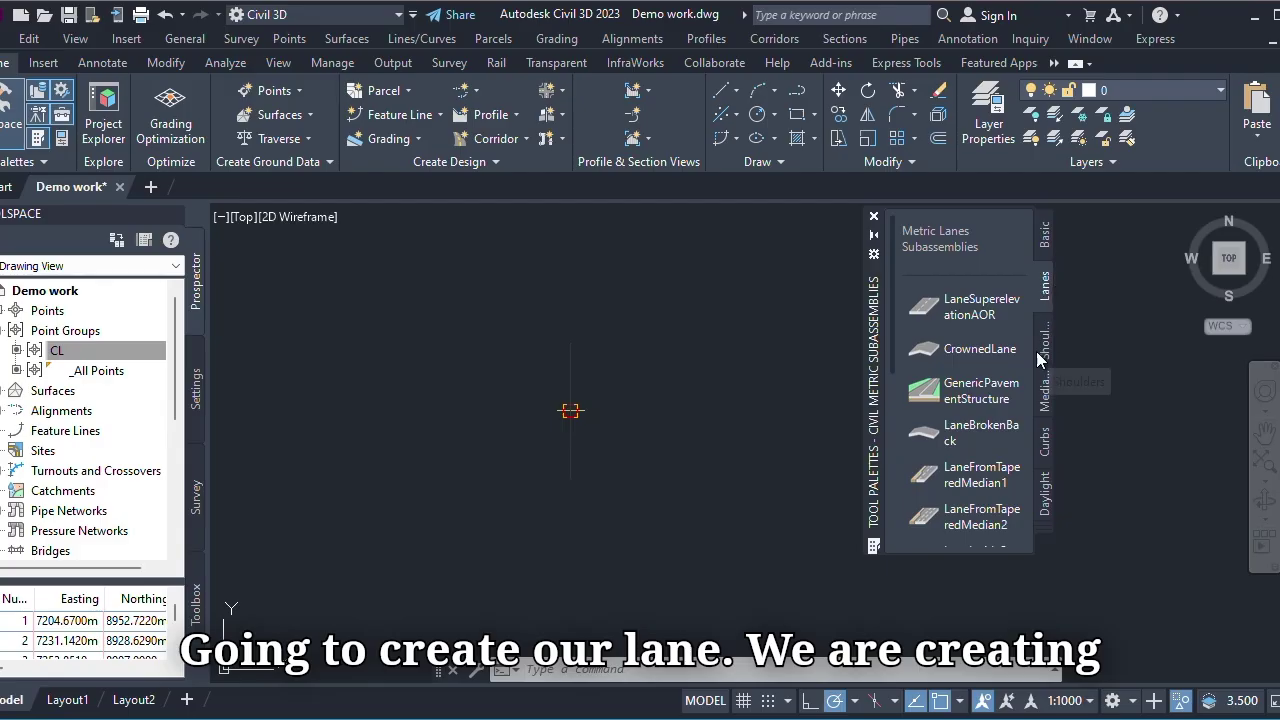
left_click(943, 343)
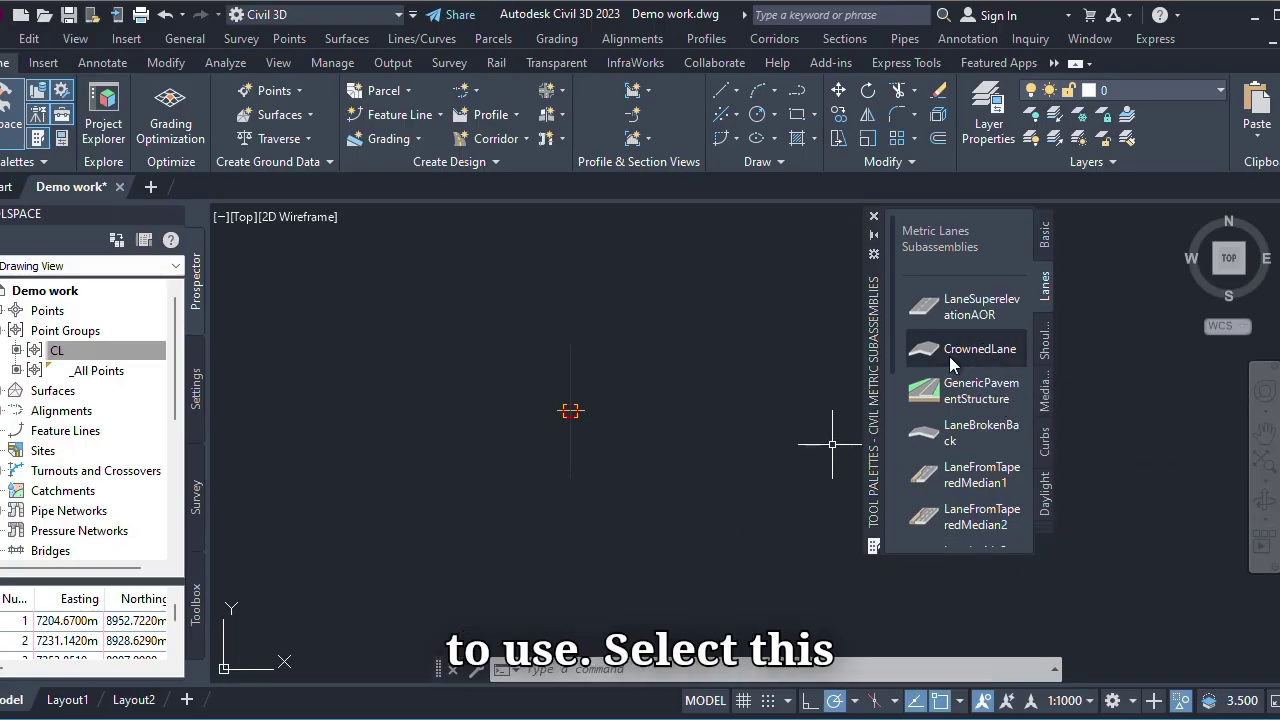
left_click(975, 390)
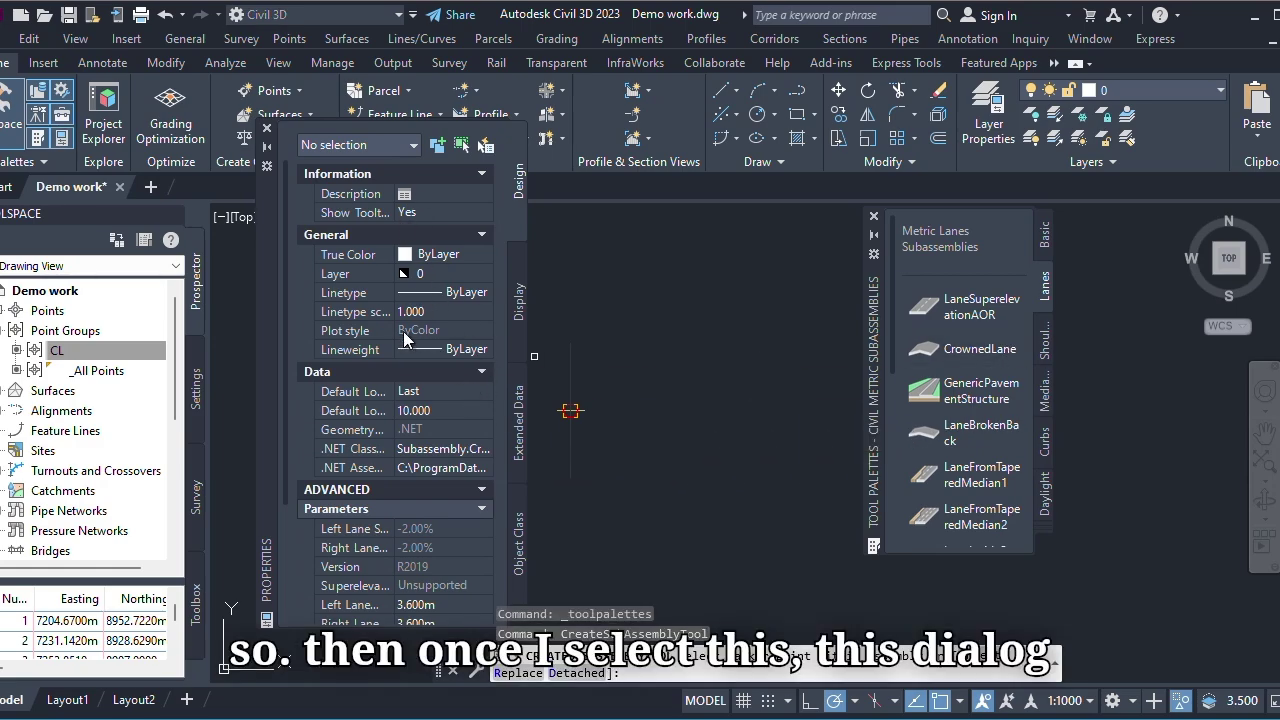
scroll(425, 470, "down", 3)
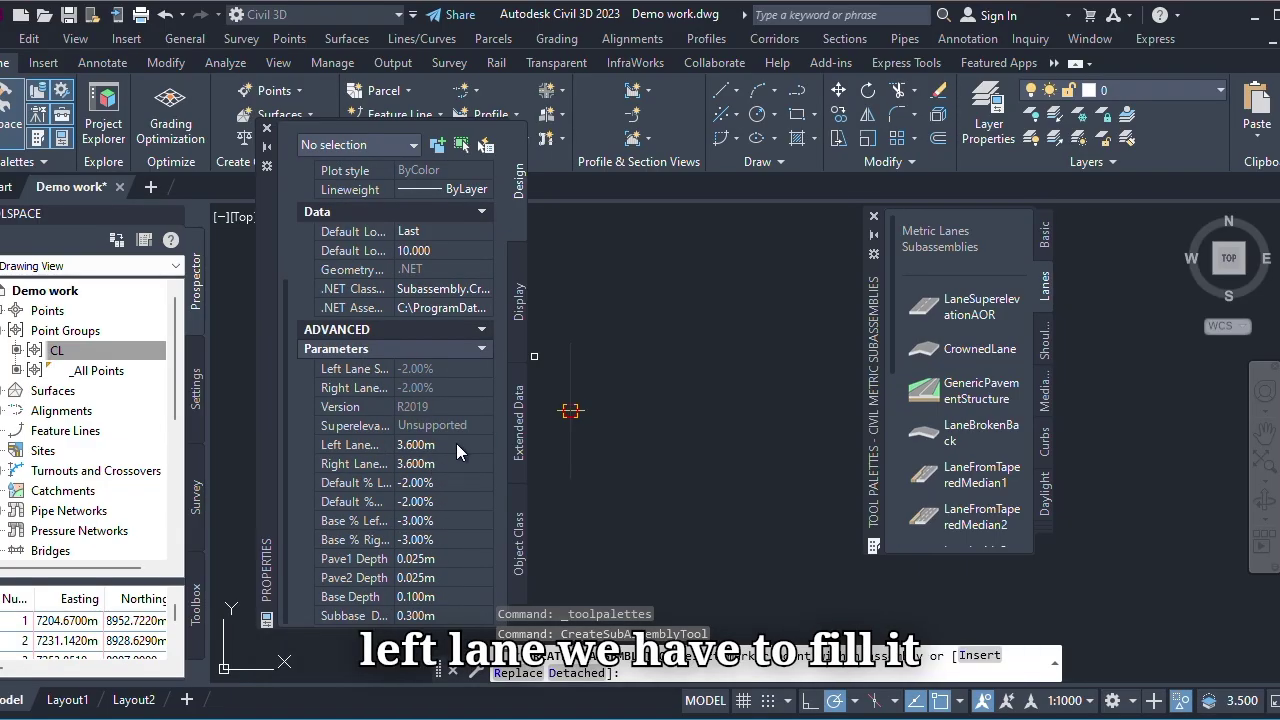
left_click(456, 444)
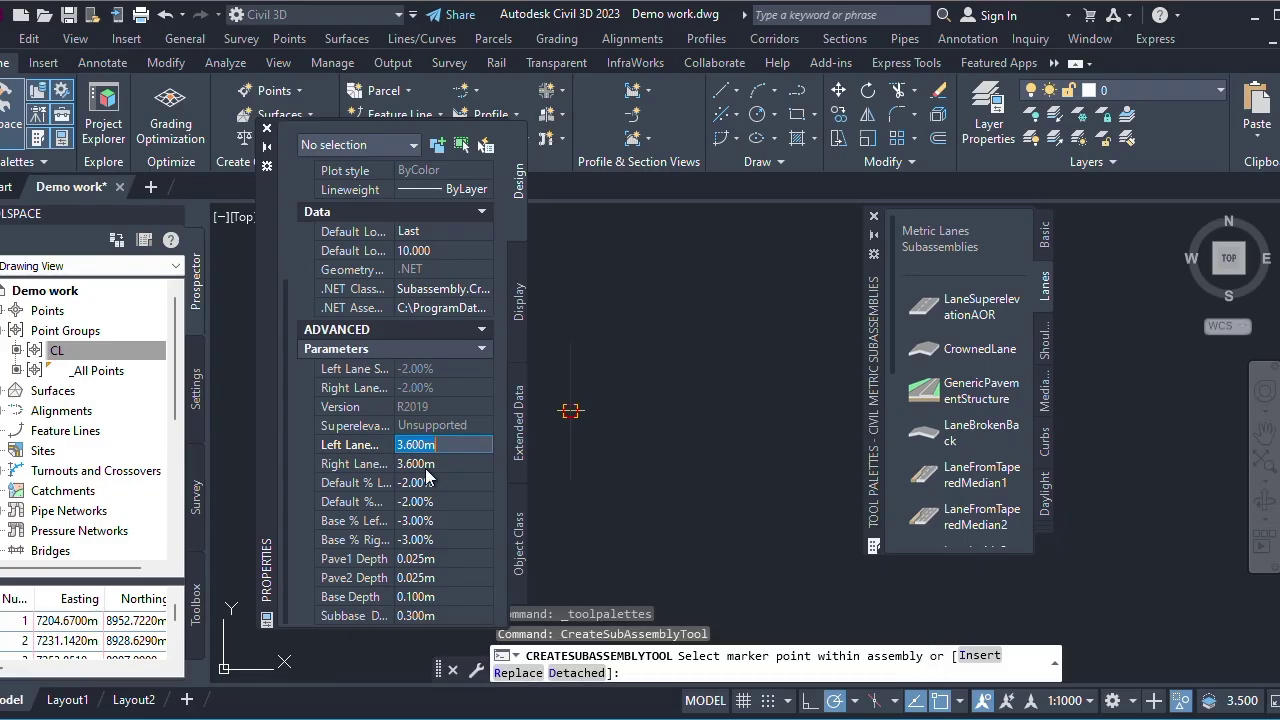
type("3.")
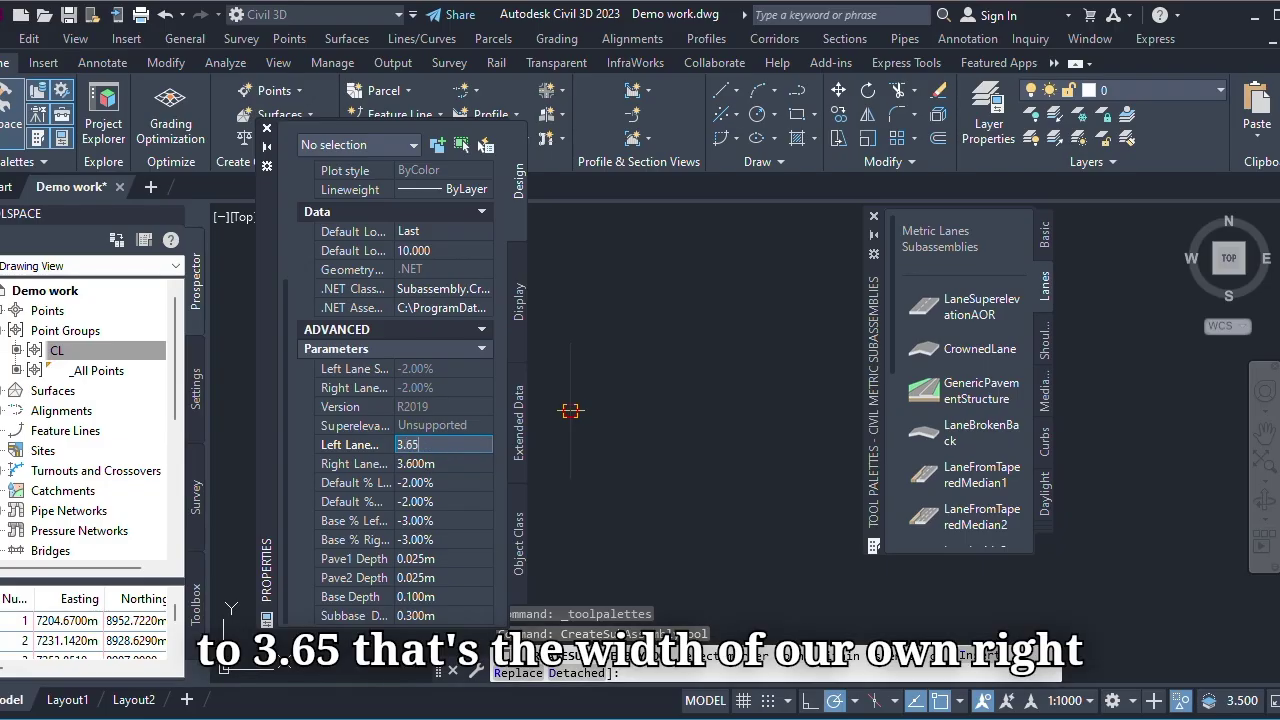
left_click(456, 463)
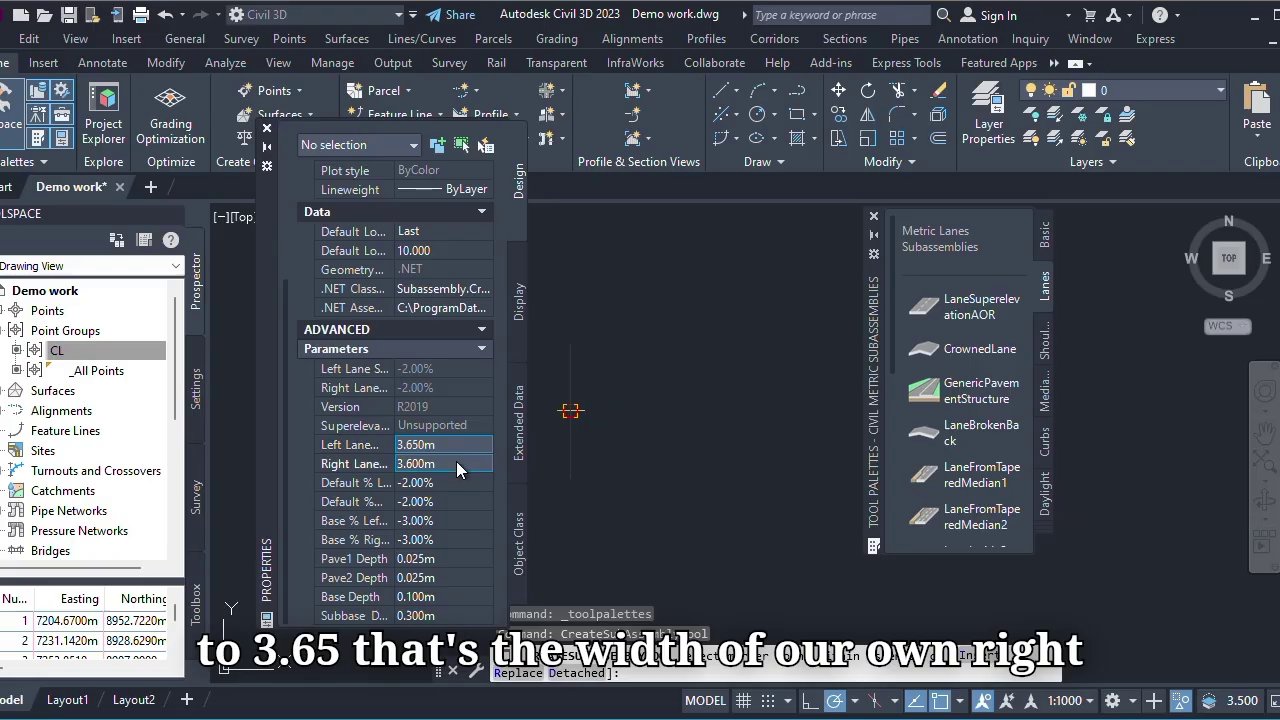
type("3")
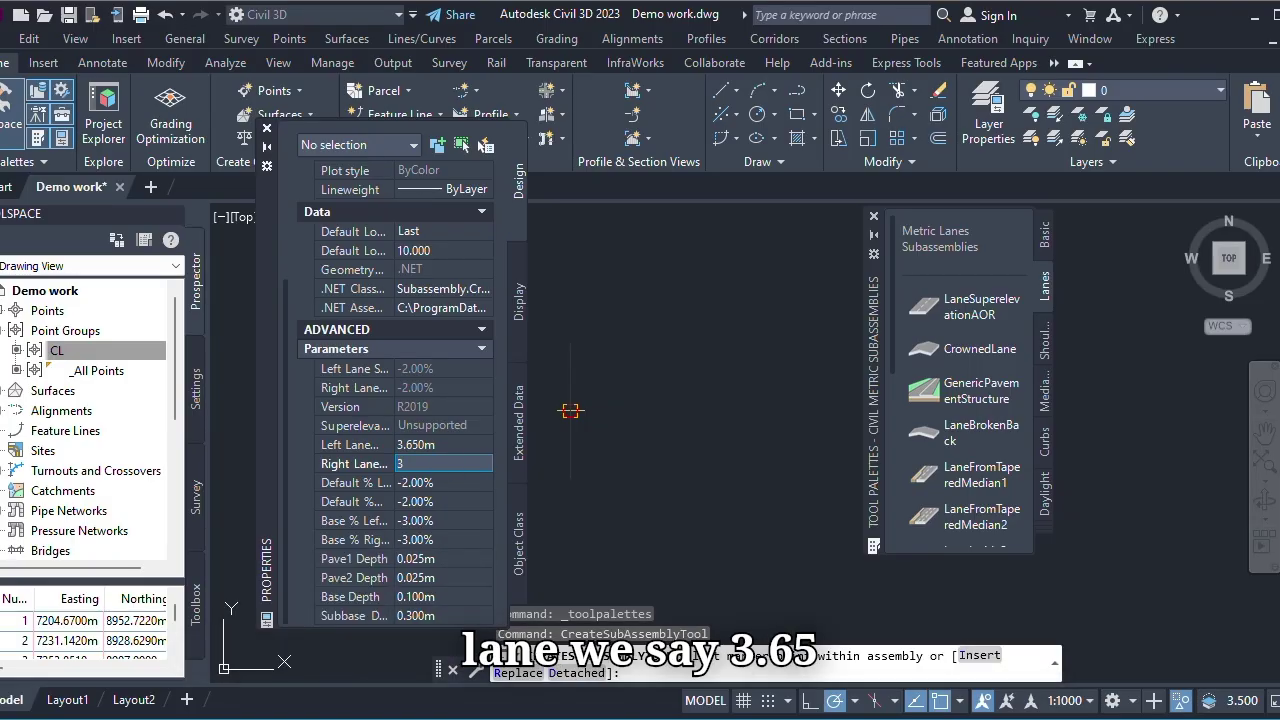
- Set the crowned lane's default left and right lane slopes to -2.5%
left_click(467, 483)
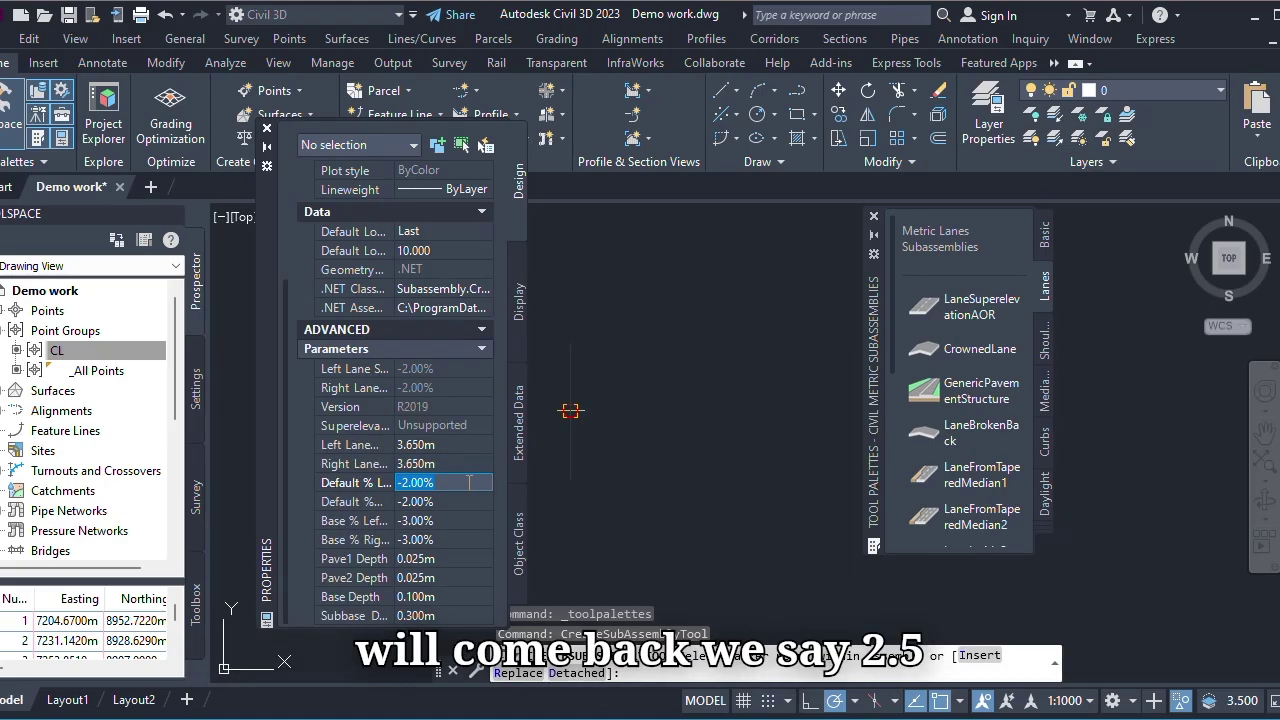
type("2.5")
key("Tab")
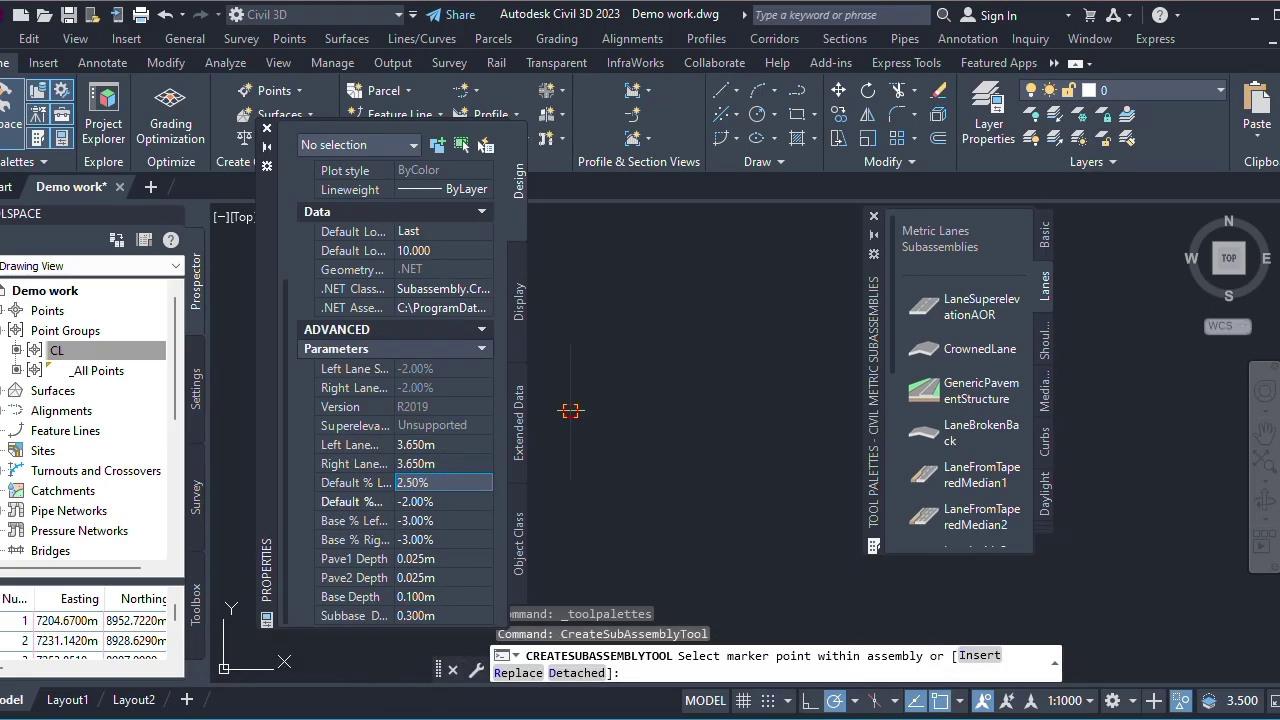
left_click(399, 484)
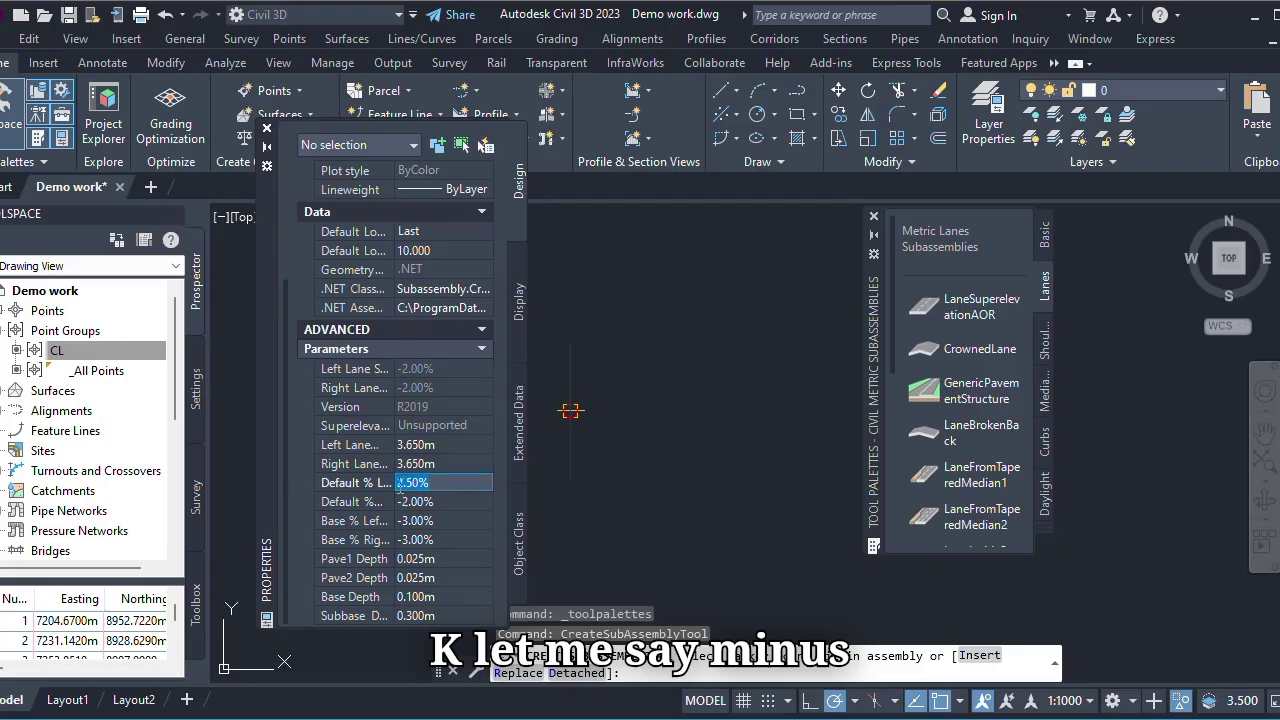
left_click(400, 484)
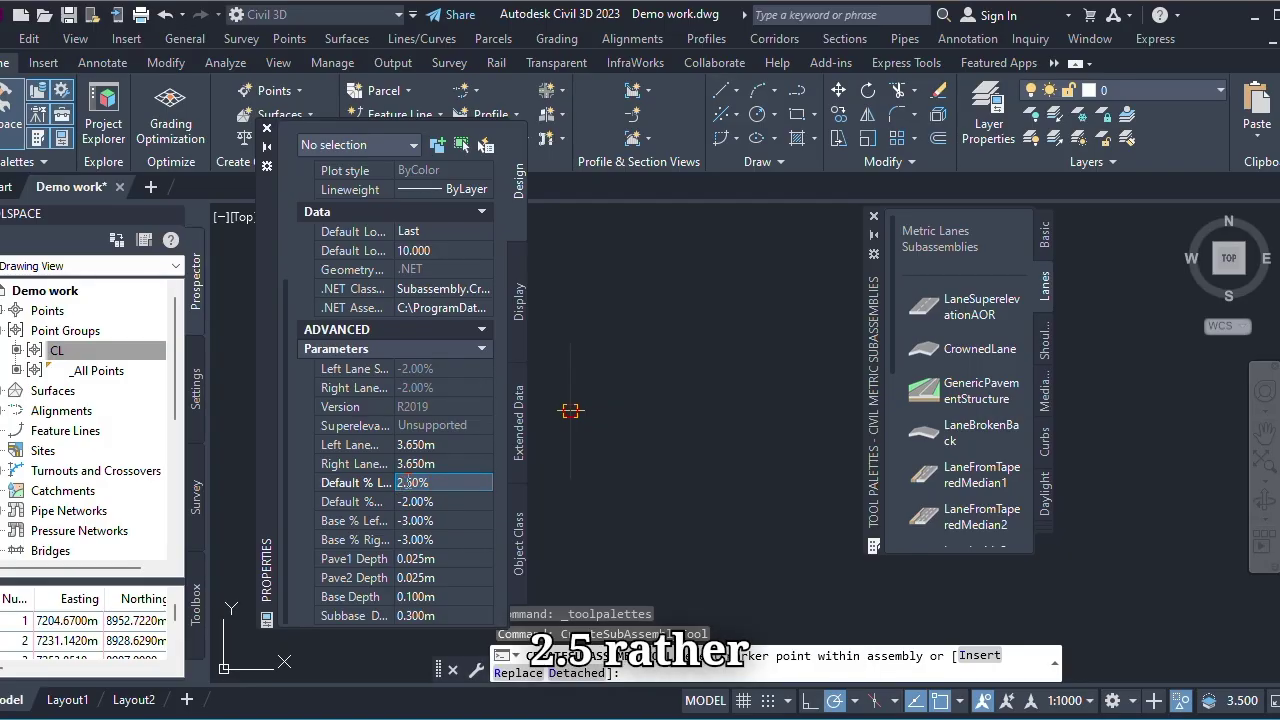
type("-")
left_click(451, 500)
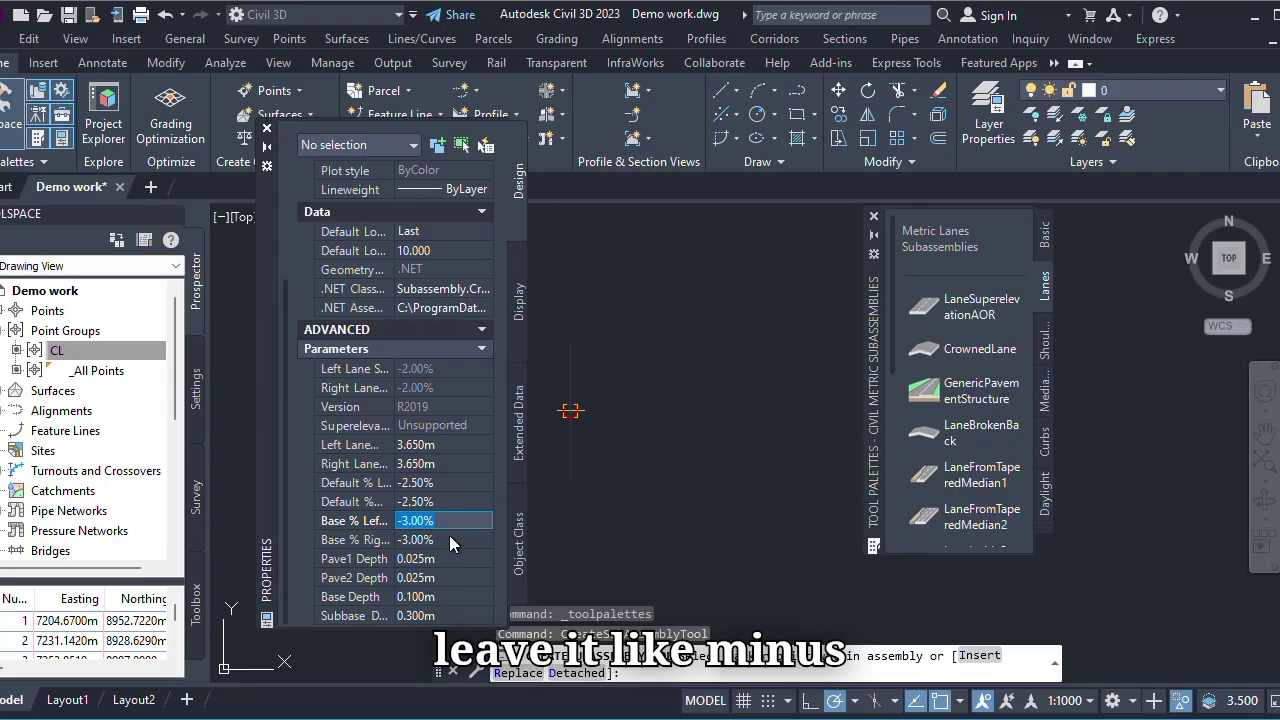
- Set the crowned lane's left and right base slopes to -2.5%
left_click(454, 520)
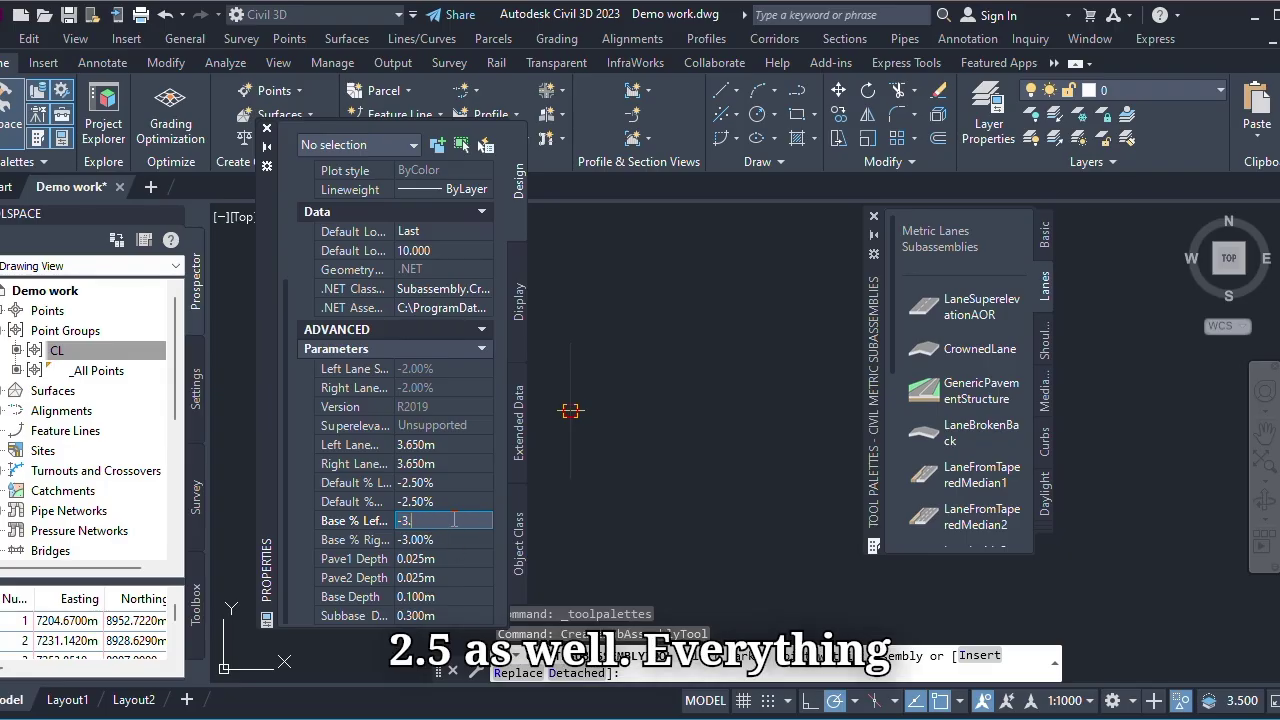
key("BackSpace")
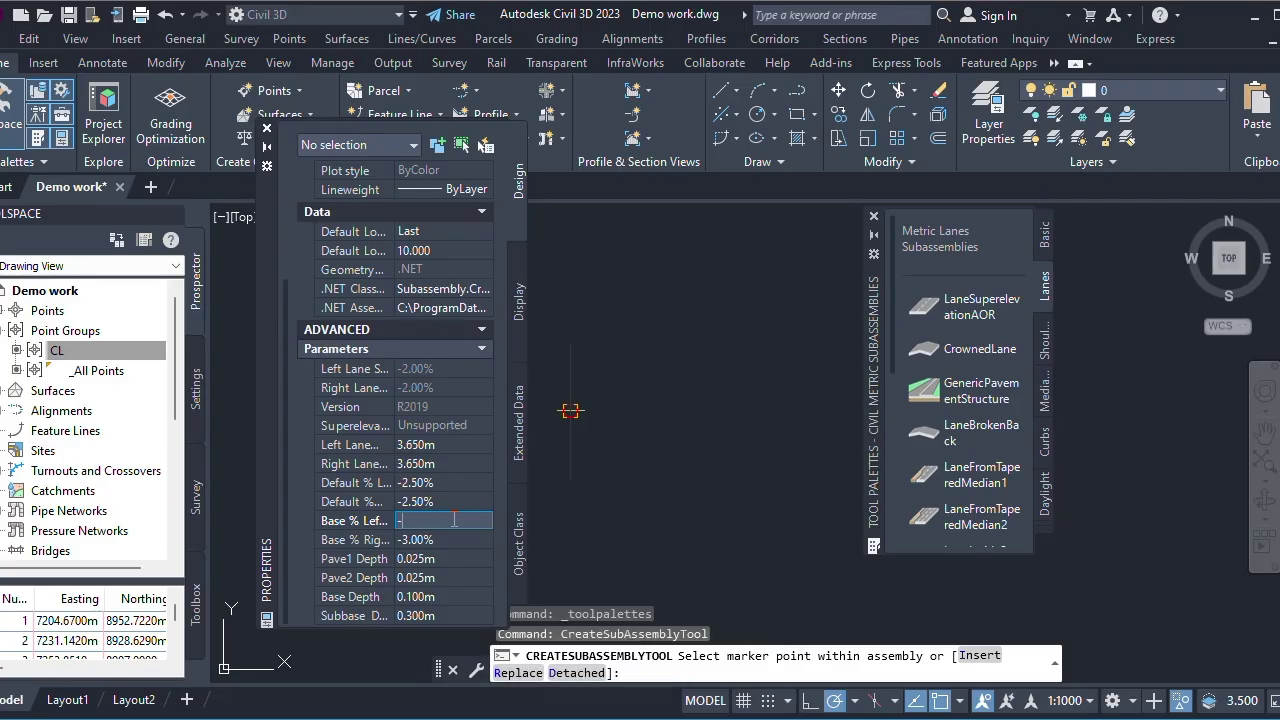
type("2.5")
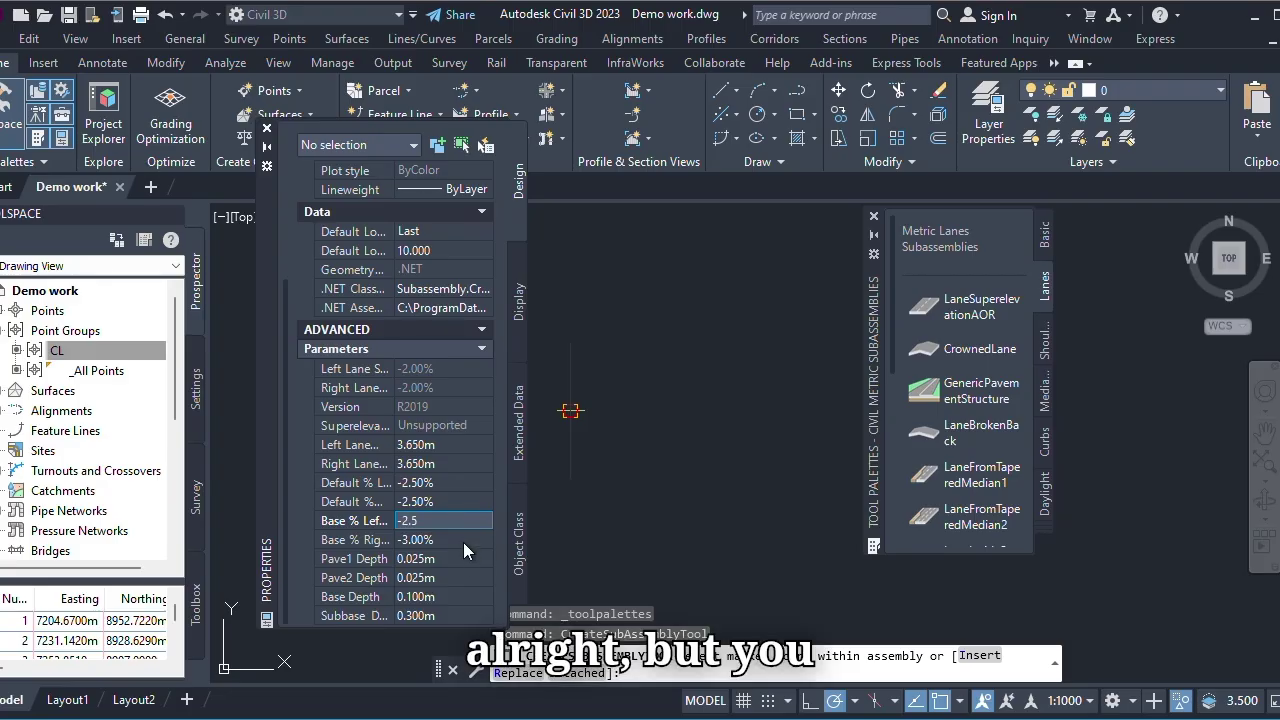
left_click(451, 538)
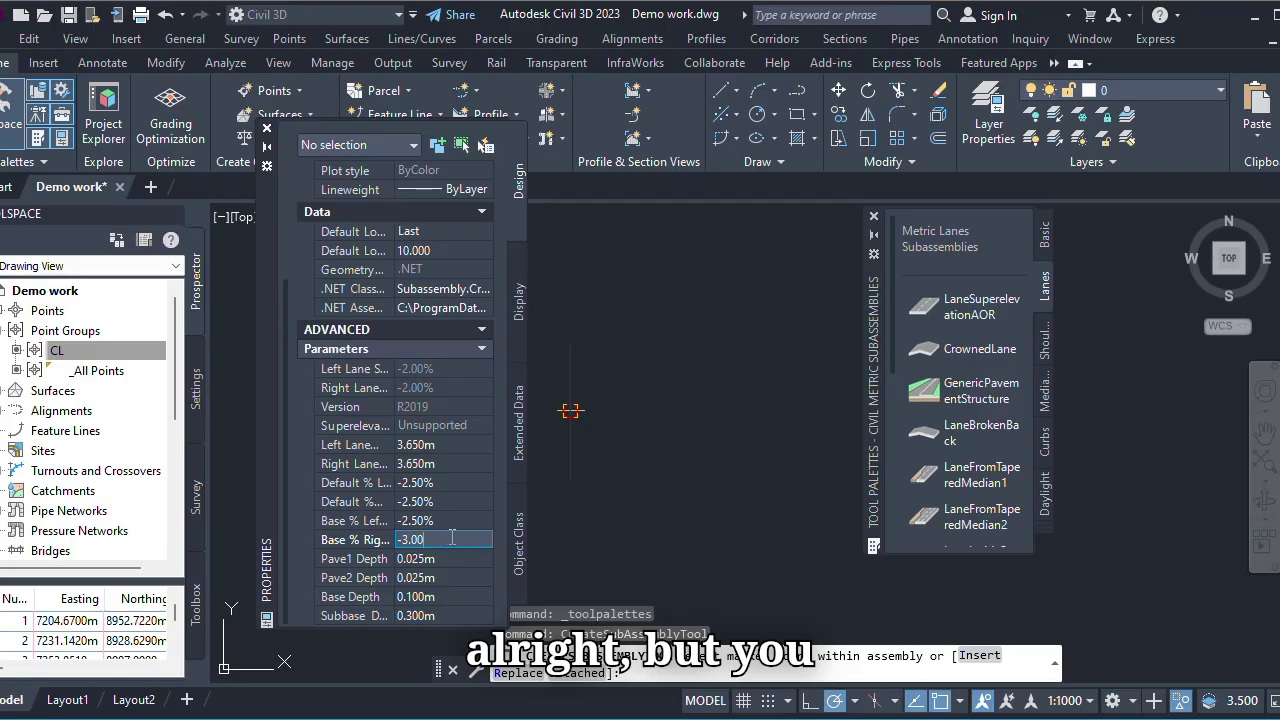
key("BackSpace")
key("BackSpace")
key("BackSpace")
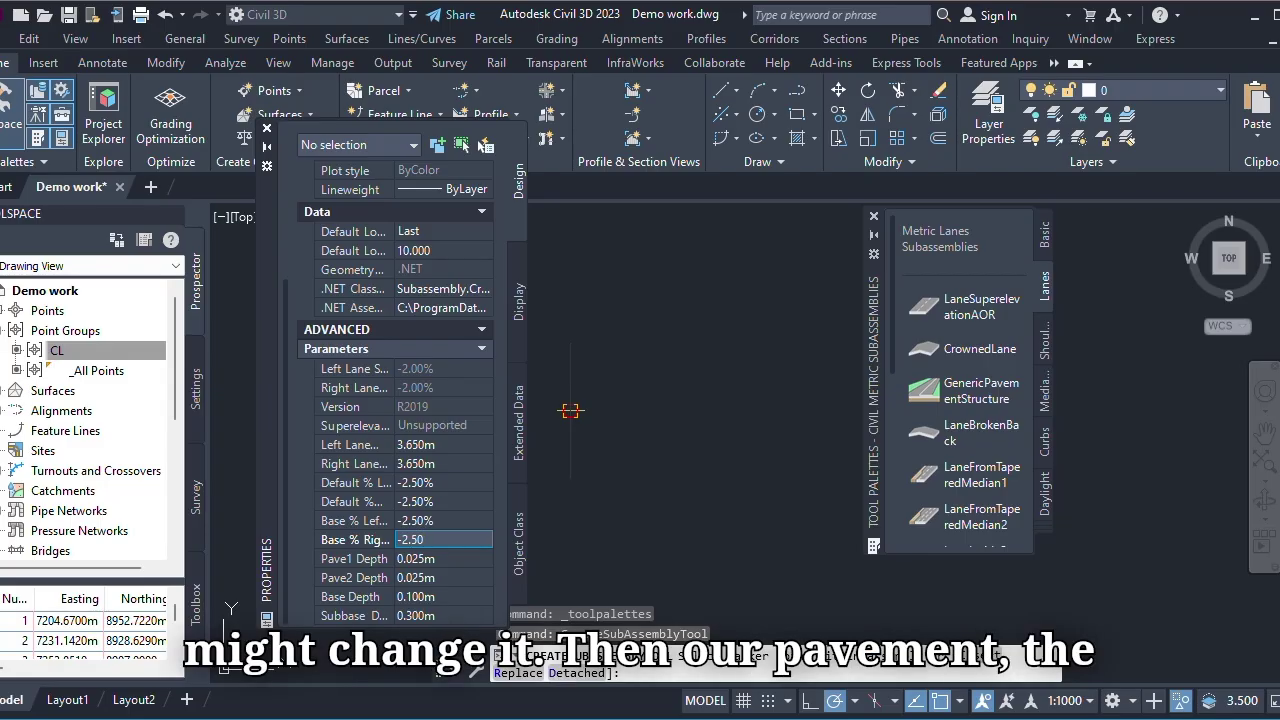
- Set the crowned lane's Pave1 depth to 0.05 m and its Pave2 depth to 0.1 m
left_click(464, 560)
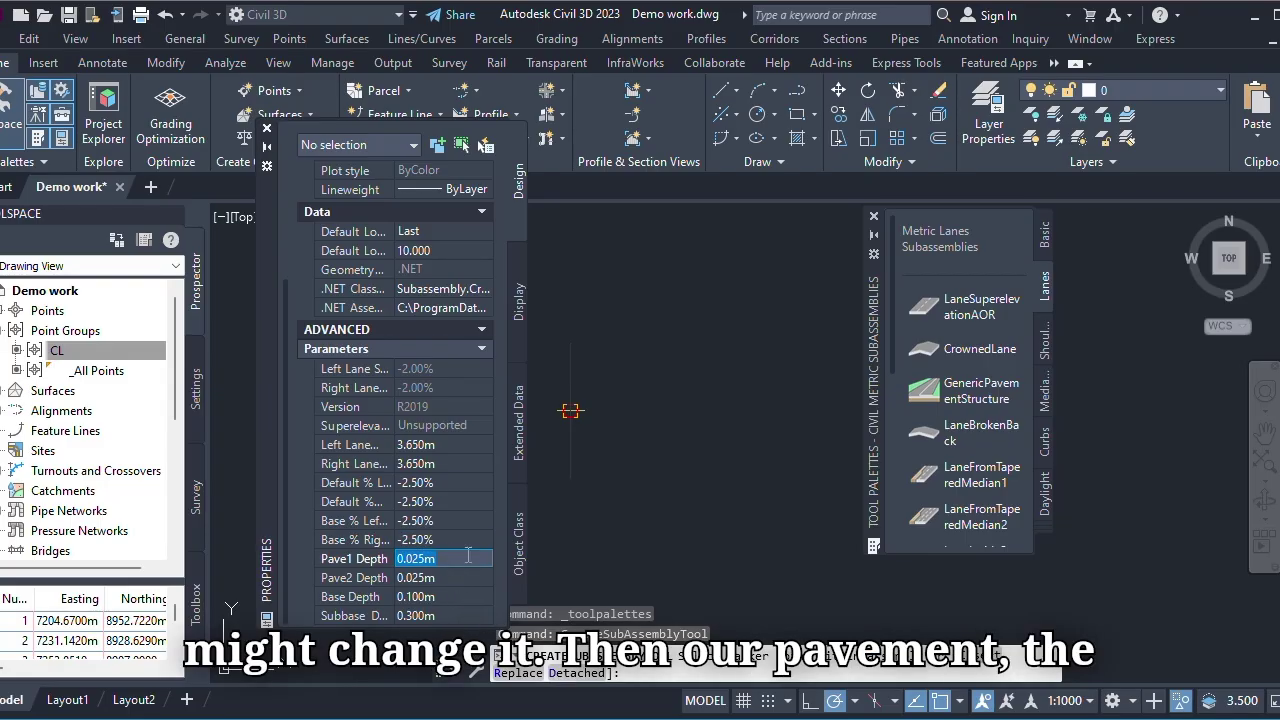
left_click(456, 561)
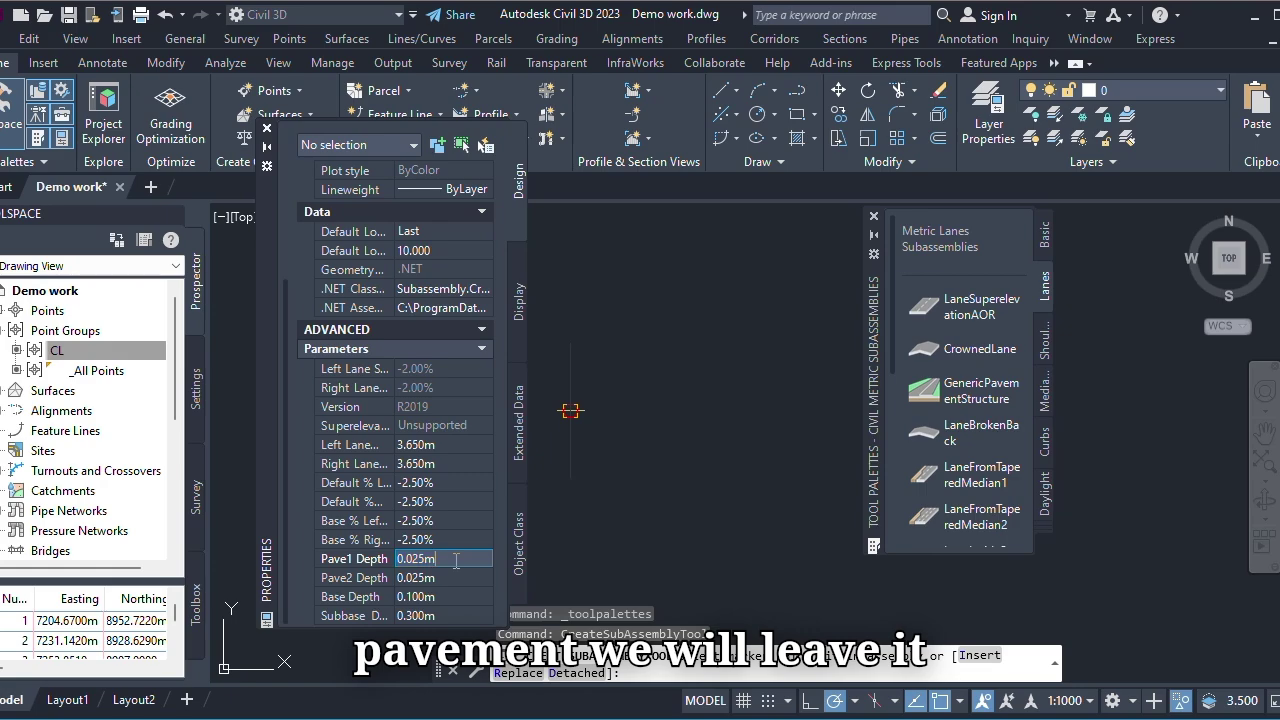
key("BackSpace")
key("BackSpace")
key("BackSpace")
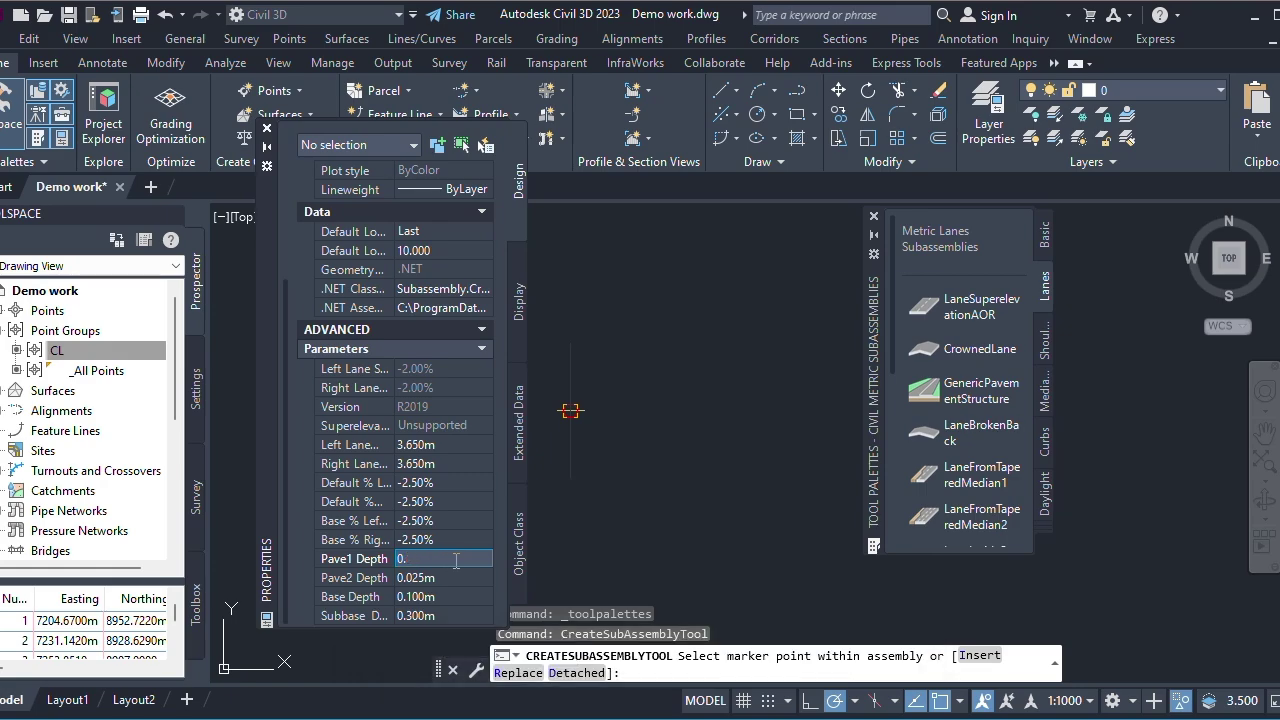
type("05")
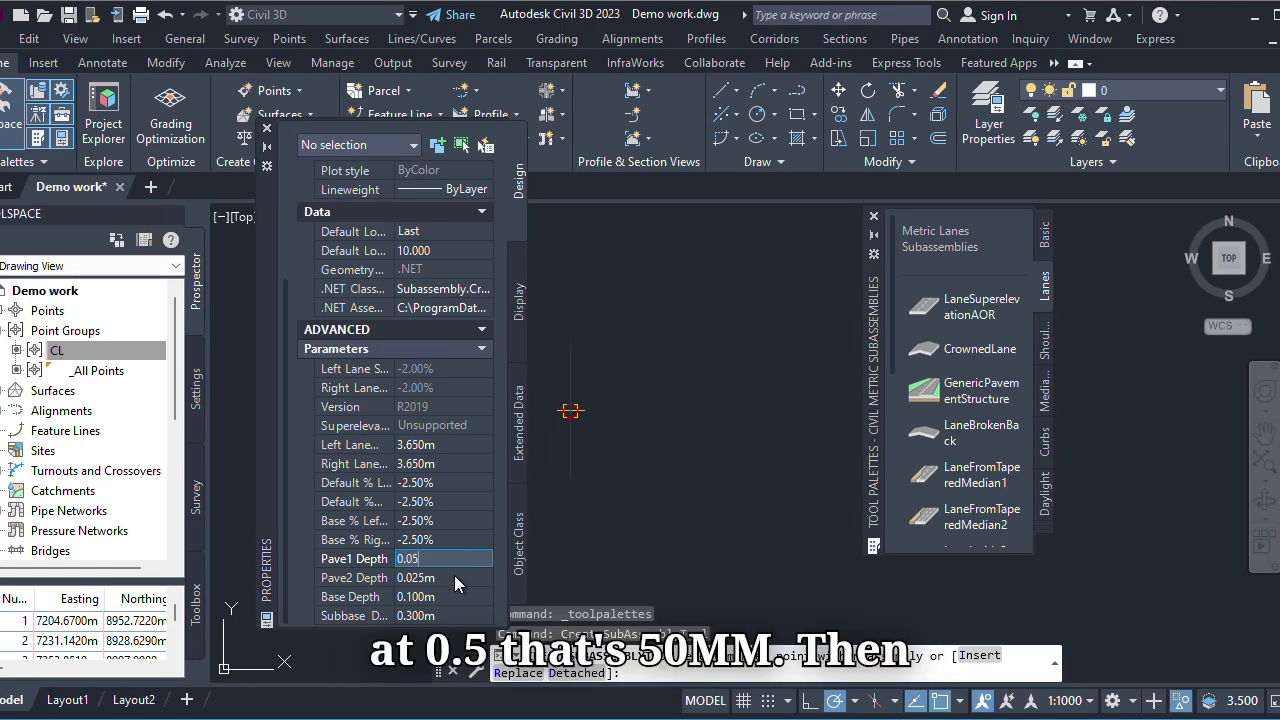
left_click(454, 576)
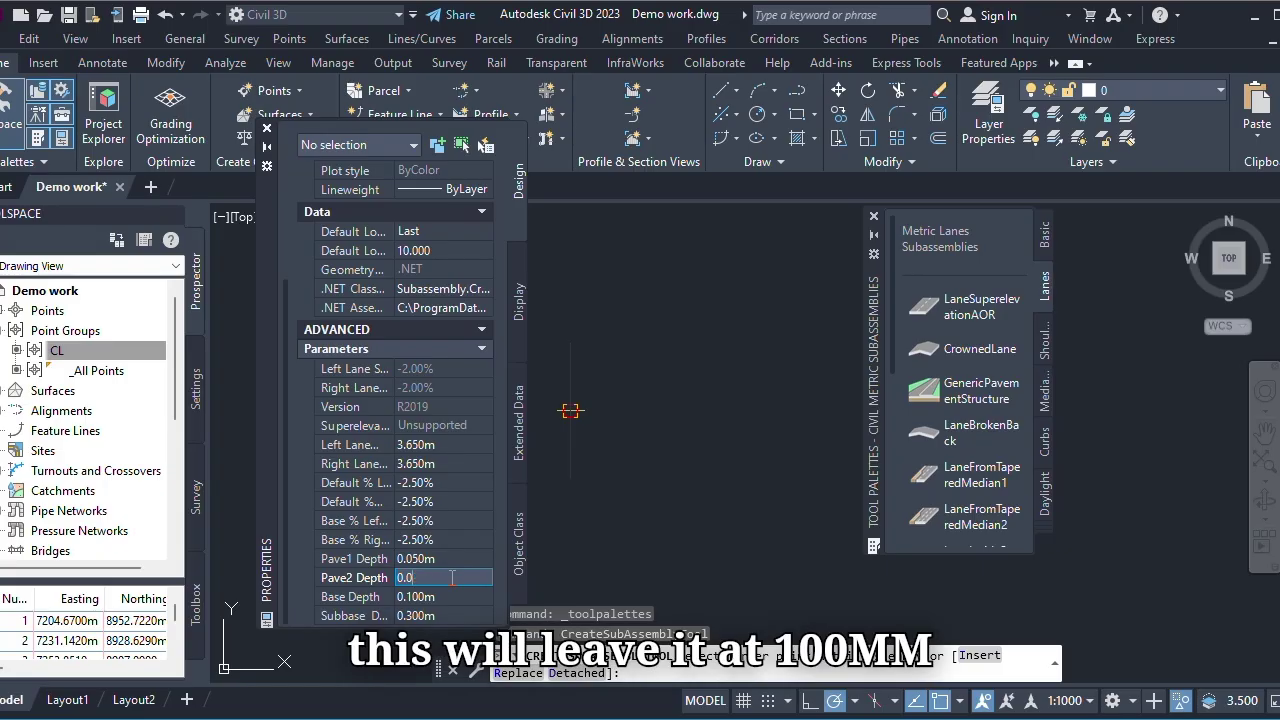
type("0.1")
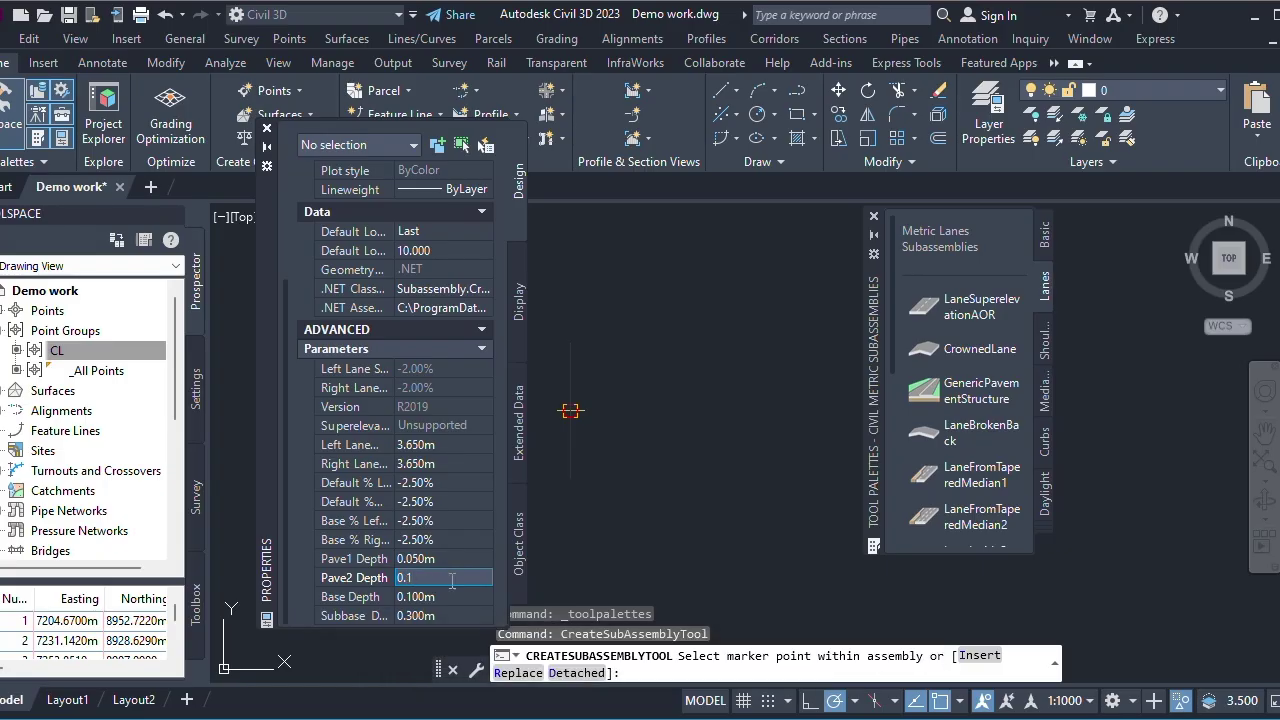
- Set the crowned lane's base depth to 0.15 m and its subbase depth to 0.225 m
left_click(466, 600)
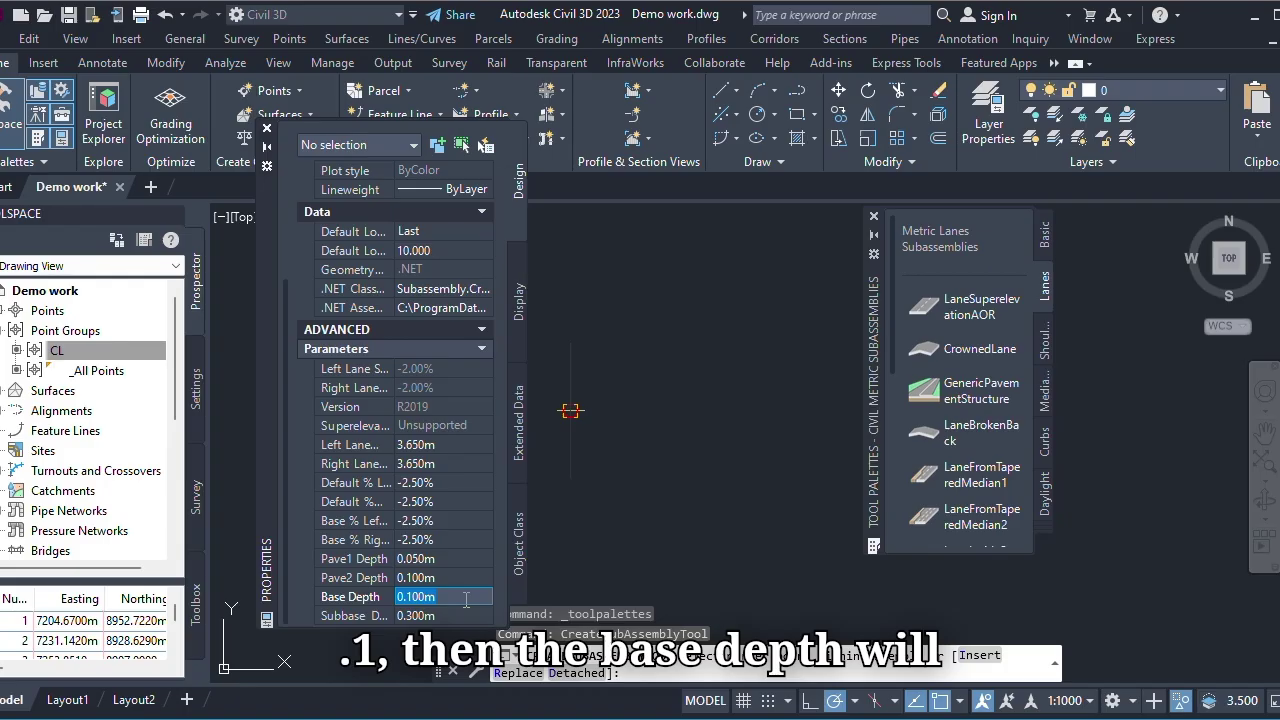
left_click(464, 600)
key("BackSpace")
key("BackSpace")
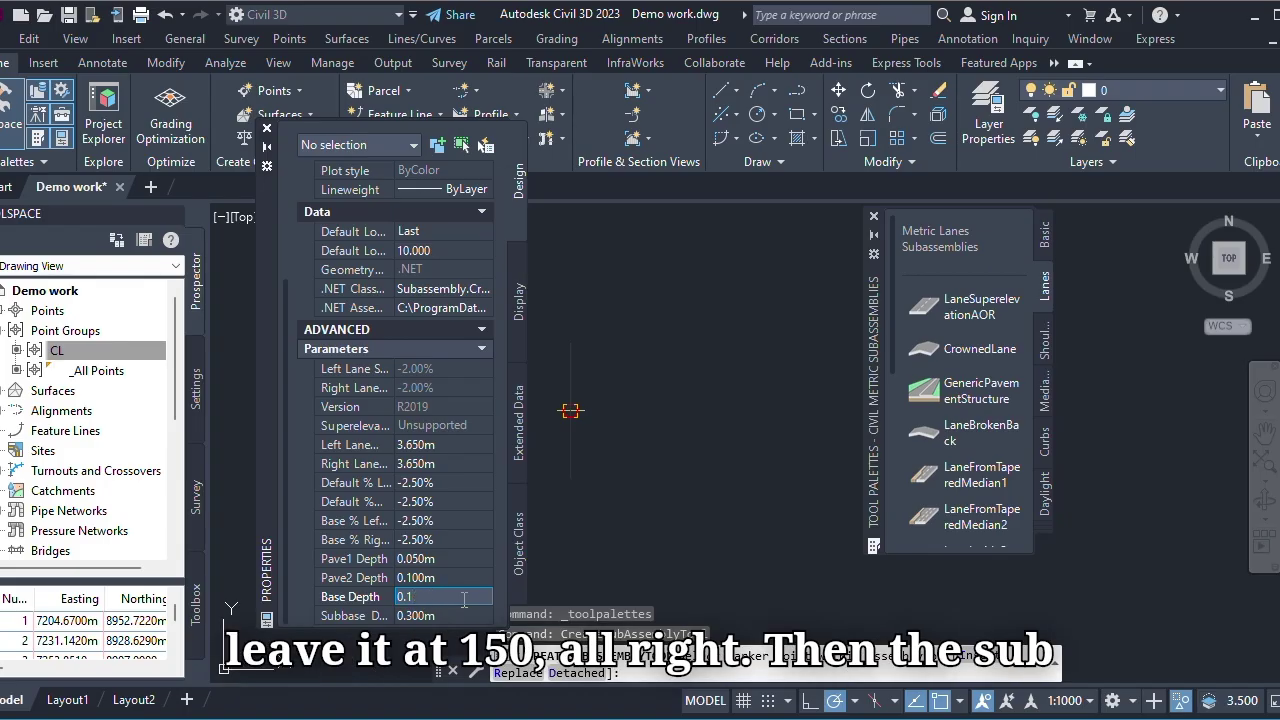
type("50m")
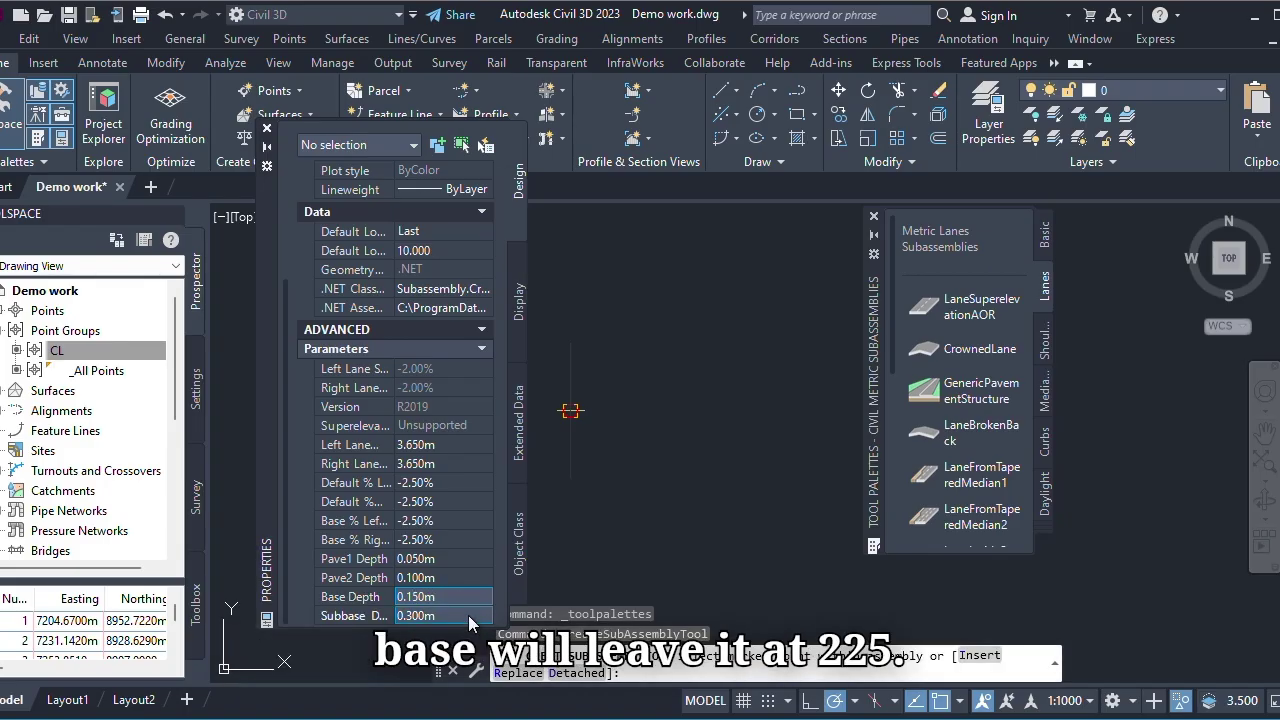
left_click(470, 615)
key("BackSpace")
key("BackSpace")
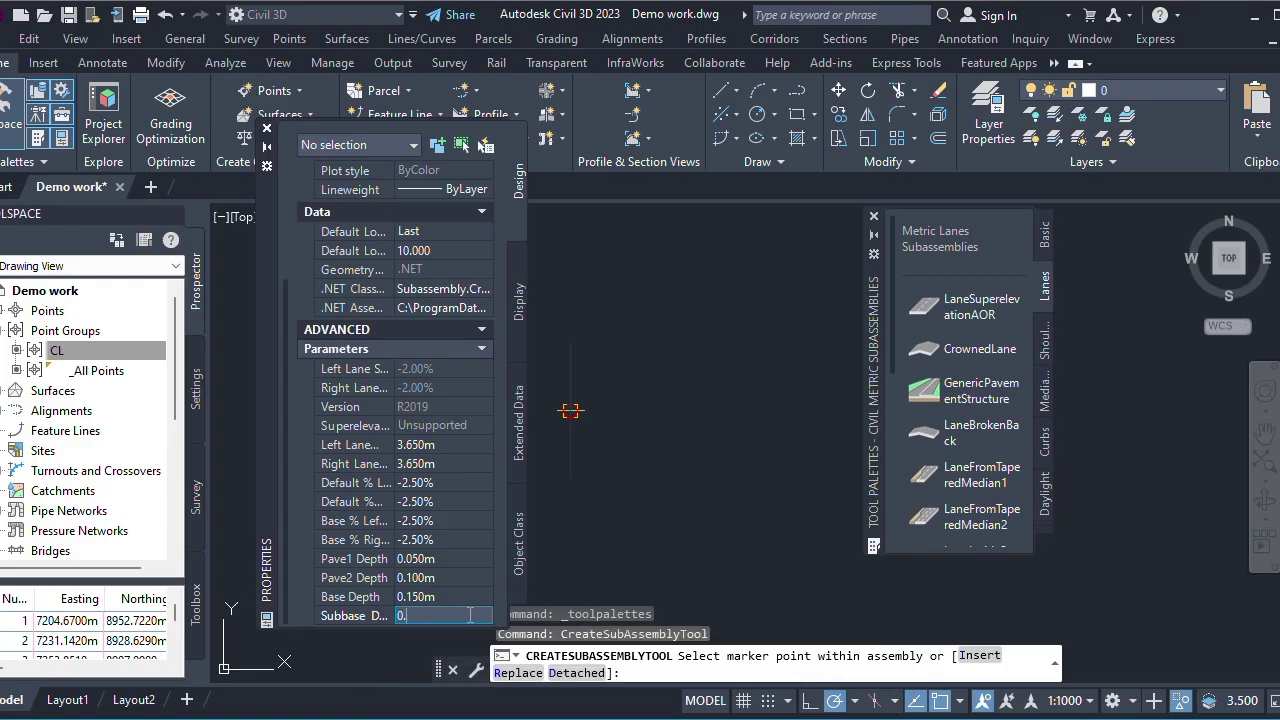
type("225")
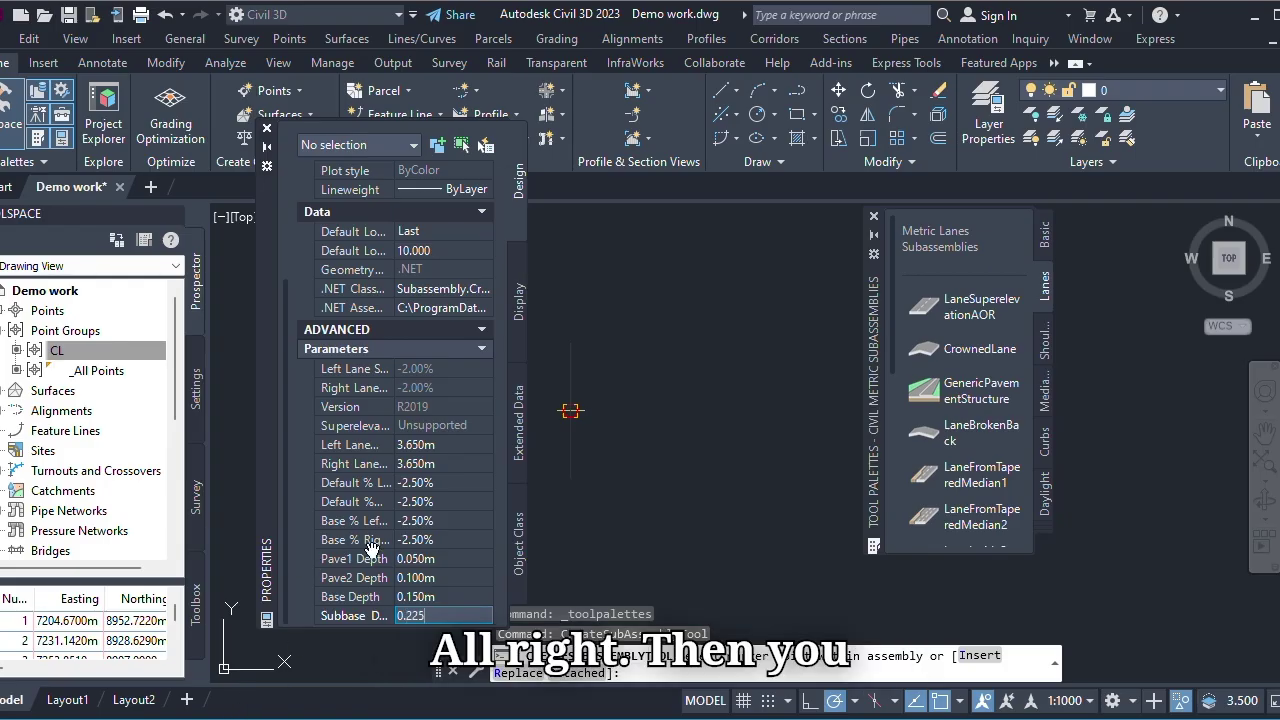
left_click(433, 524)
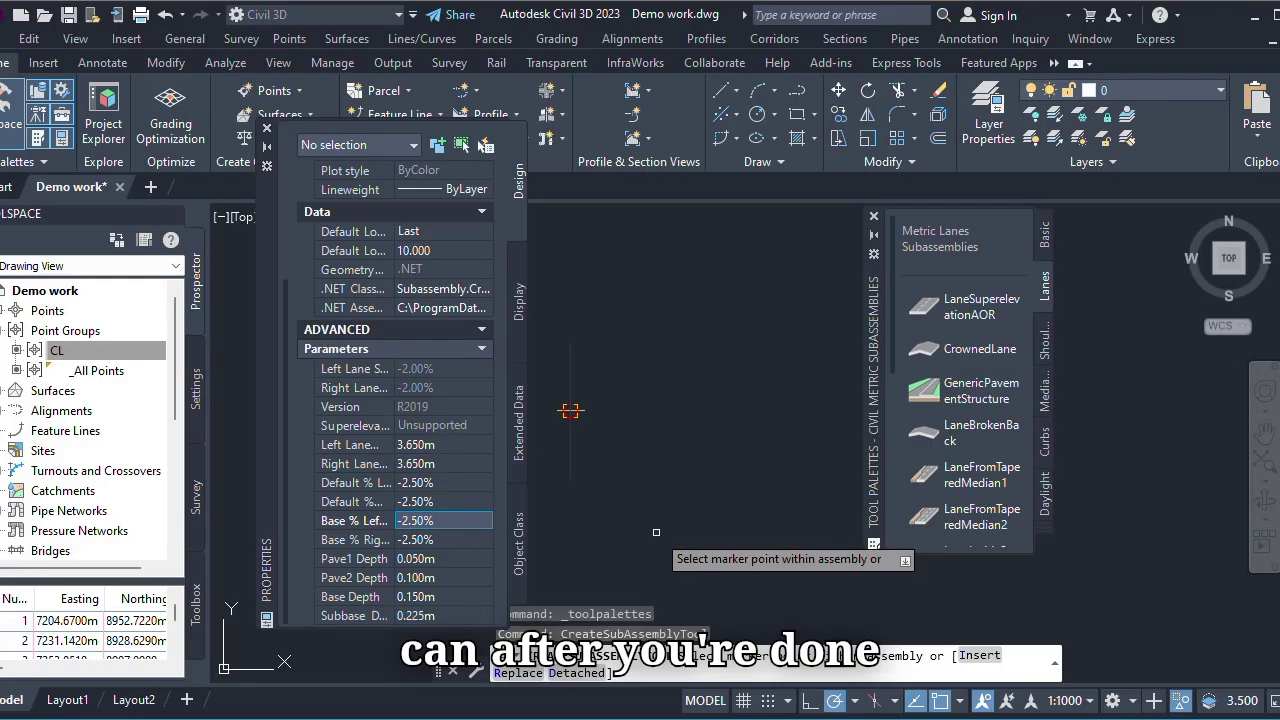
- Attach the CrownedLane subassembly to the assembly's baseline marker and check the placed lanes
mouse_move(561, 382)
middle_mouse_down()
mouse_move(677, 457)
mouse_move(635, 354)
middle_mouse_up()
left_click(634, 415)
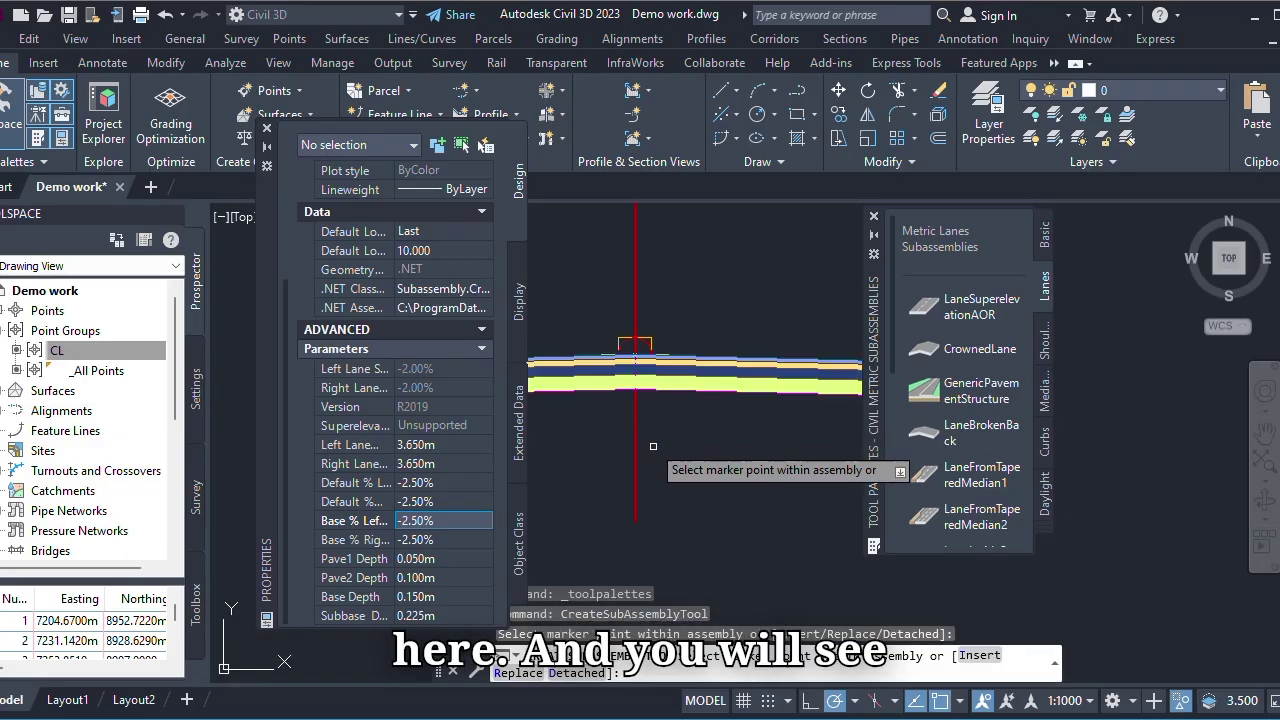
scroll(654, 446, "down", 4)
scroll(664, 446, "up", 6)
scroll(615, 430, "down", 6)
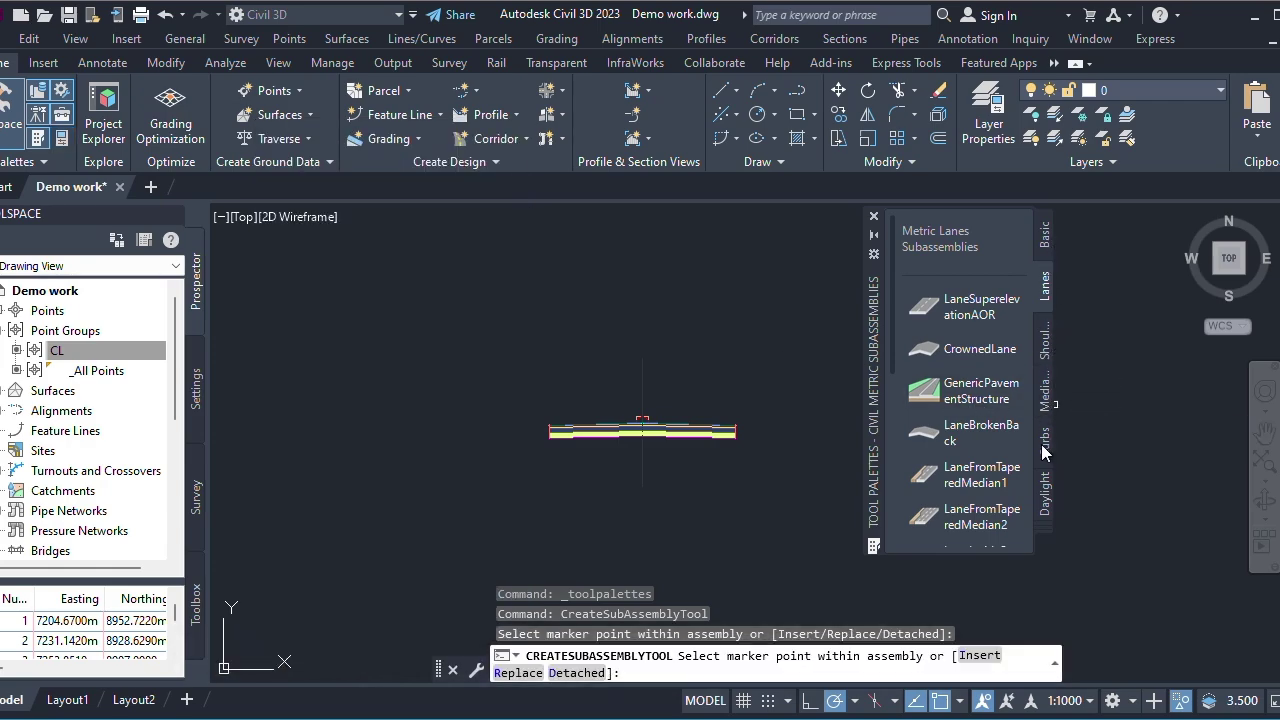
- Start a ShoulderExtendAll subassembly from the metric shoulders for the right side and set its shoulder width to 2 m
left_click(1044, 345)
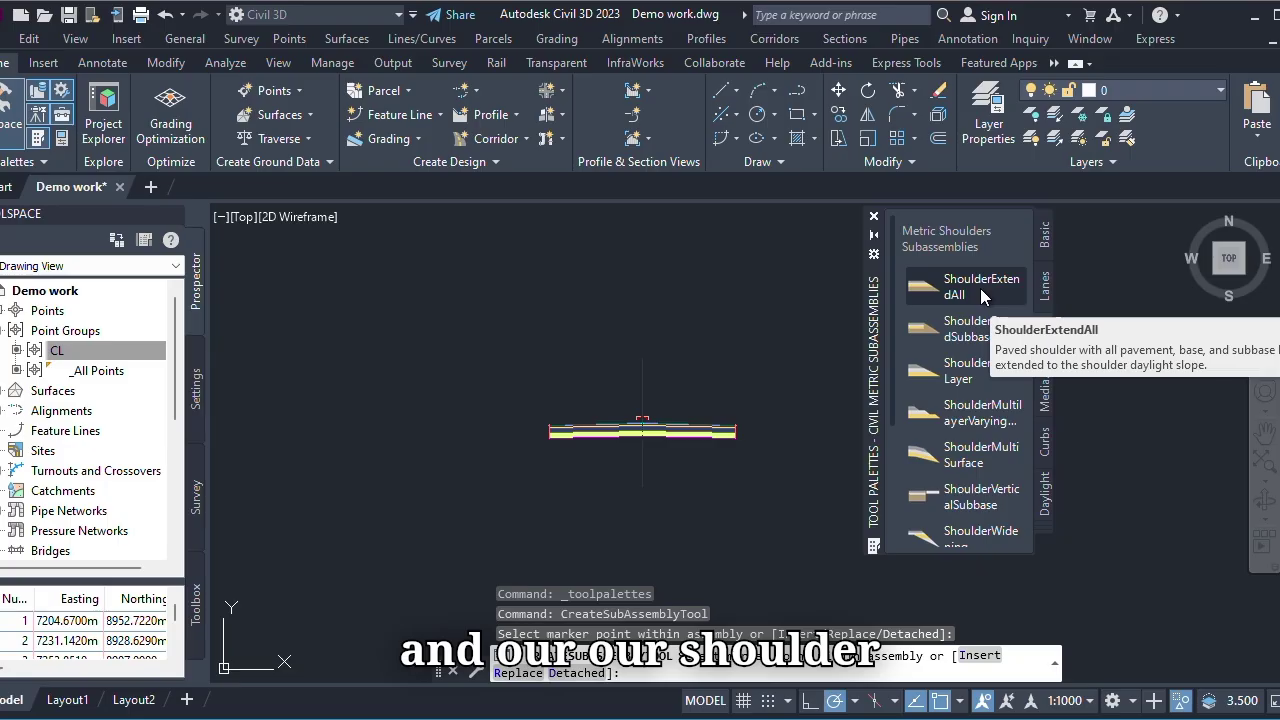
left_click(980, 288)
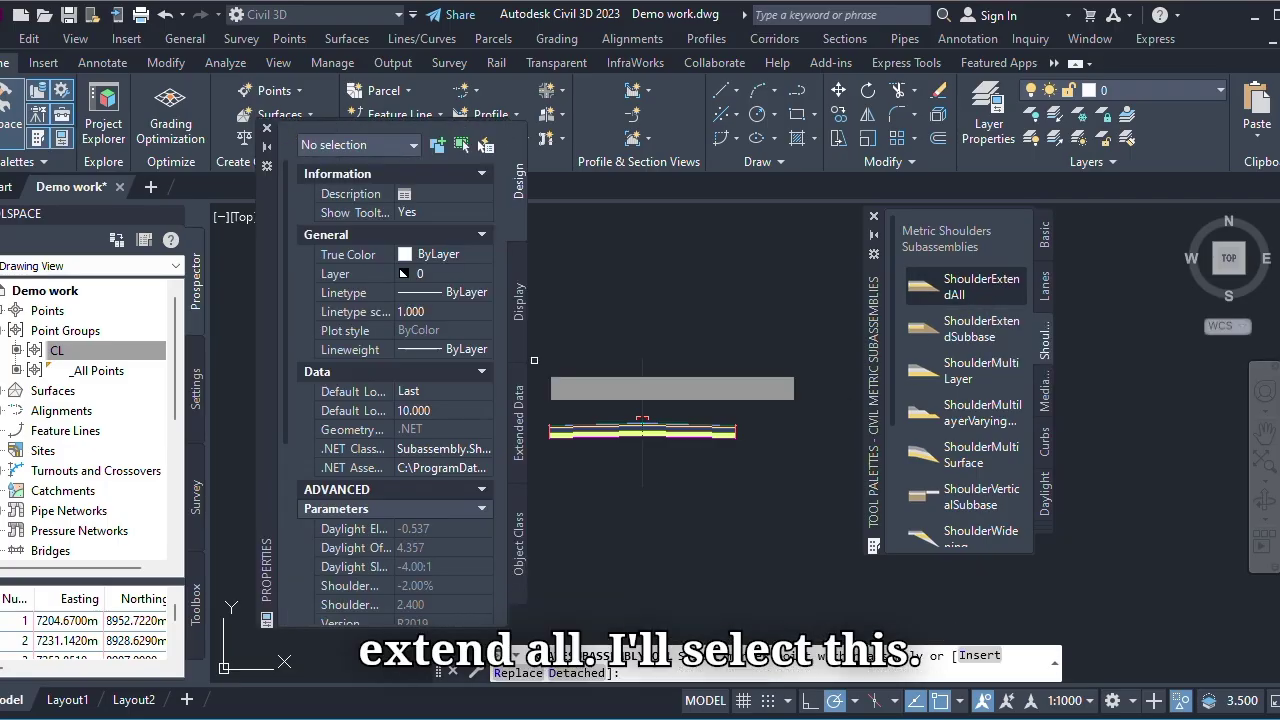
scroll(397, 539, "down", 7)
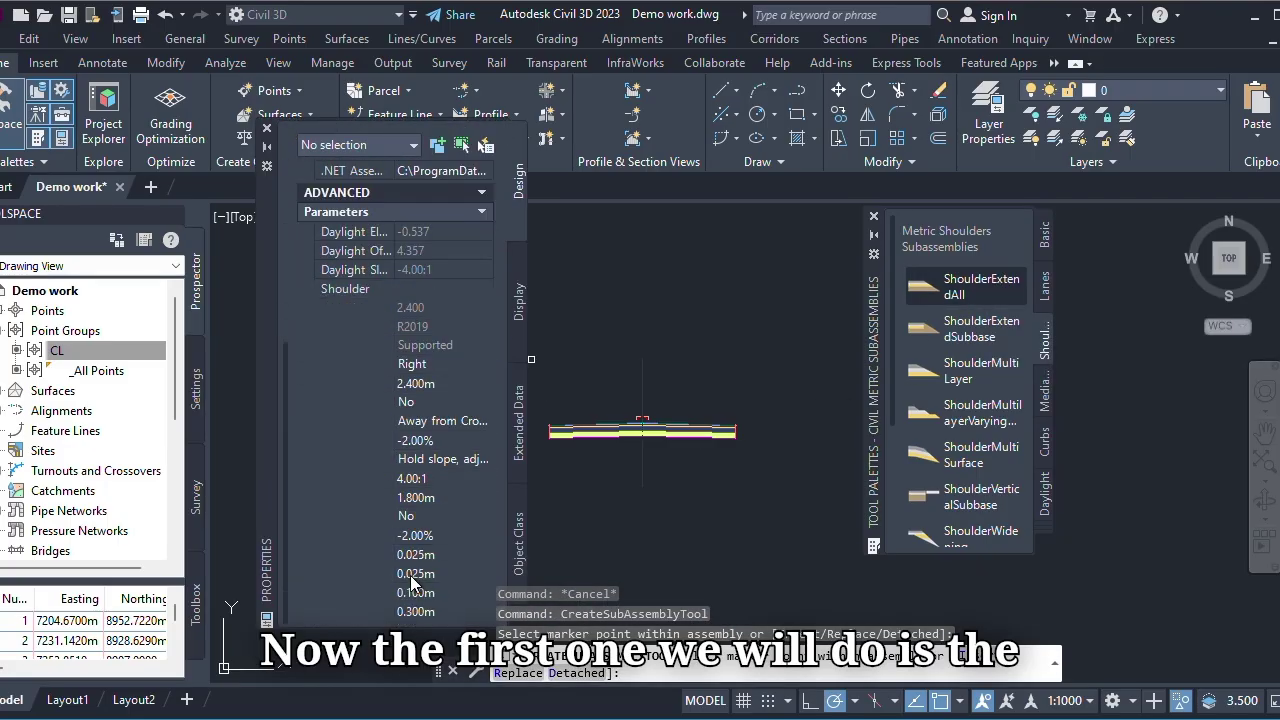
left_click(460, 385)
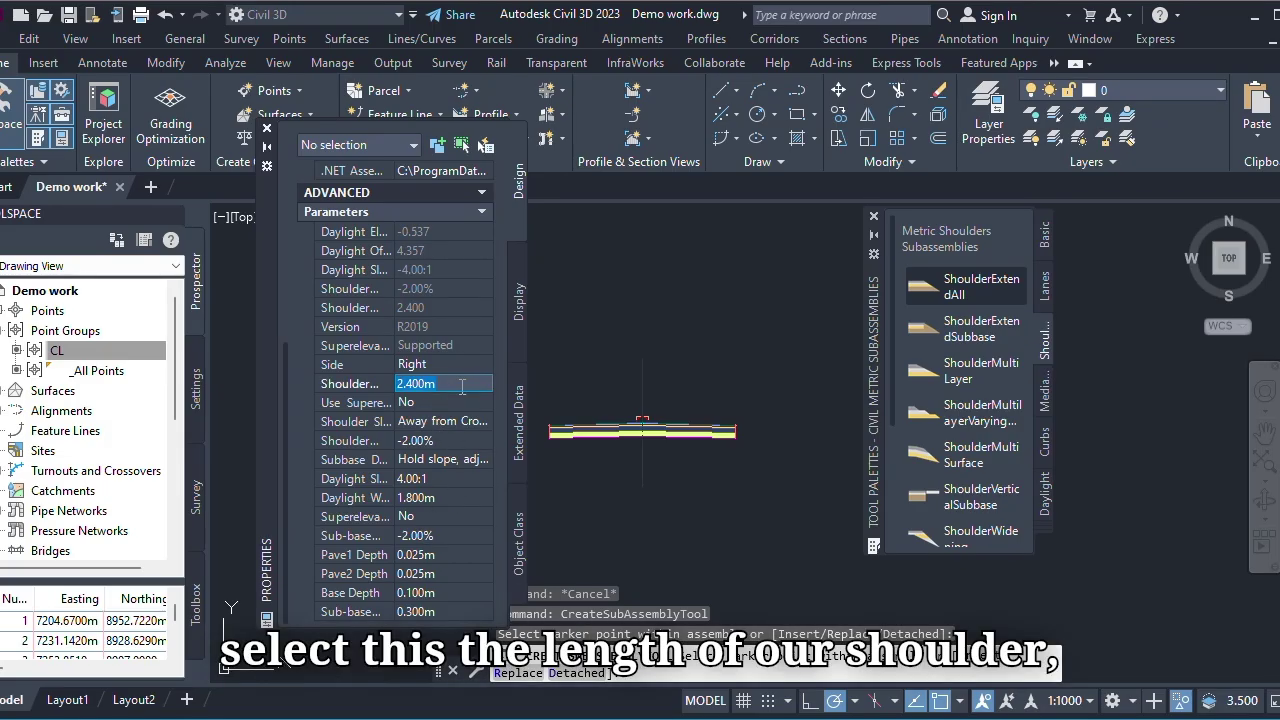
type("2")
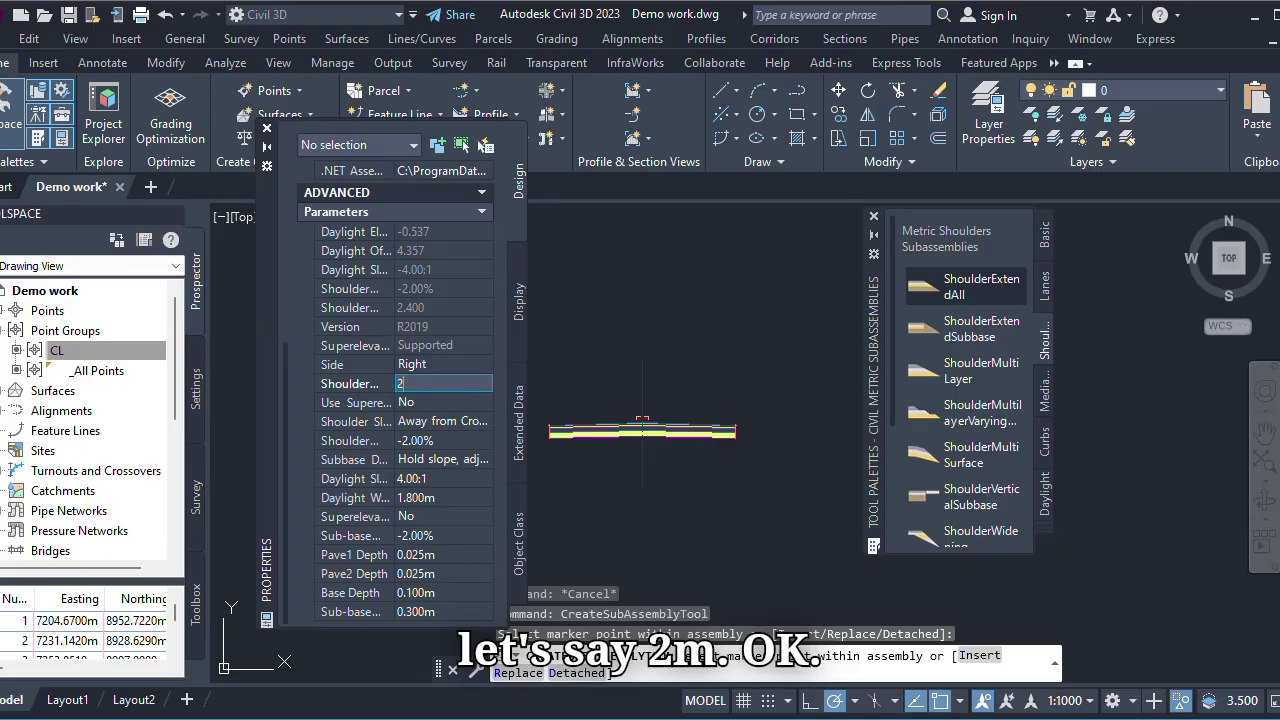
left_click(452, 441)
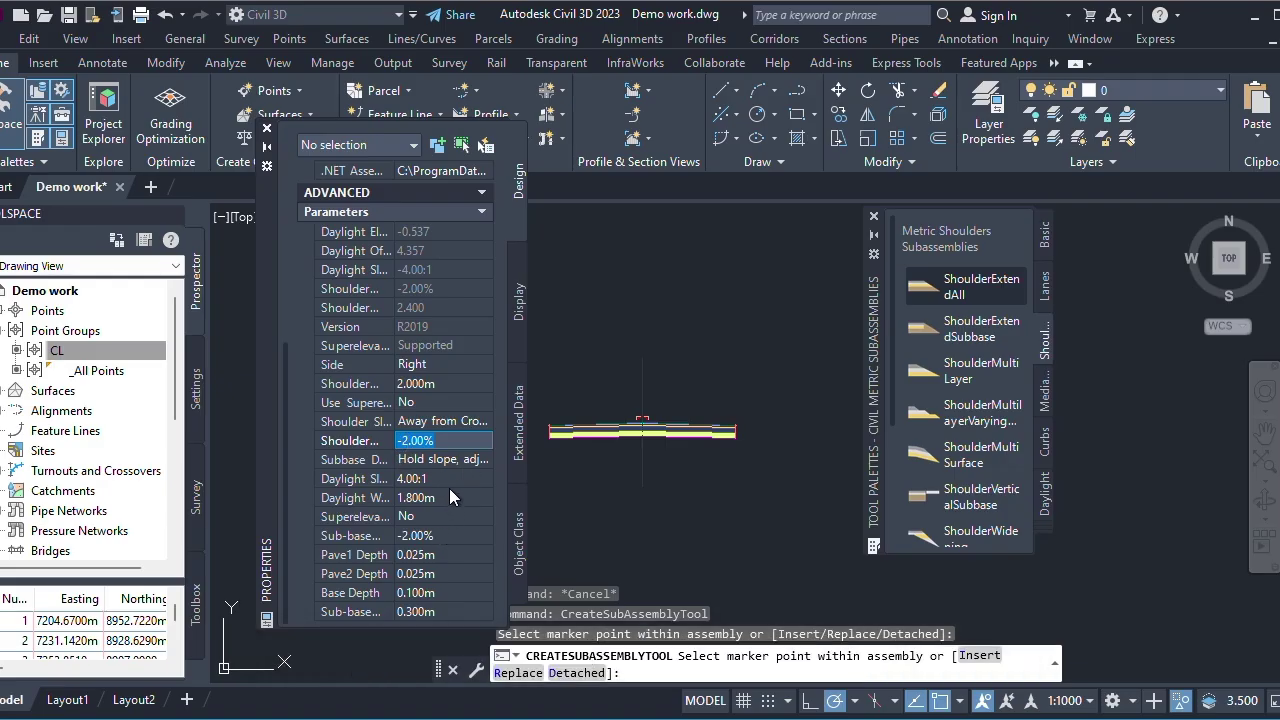
- Set the right shoulder's Pave1 depth to 0.05 m and its Pave2 depth to 0.1 m
left_click(445, 555)
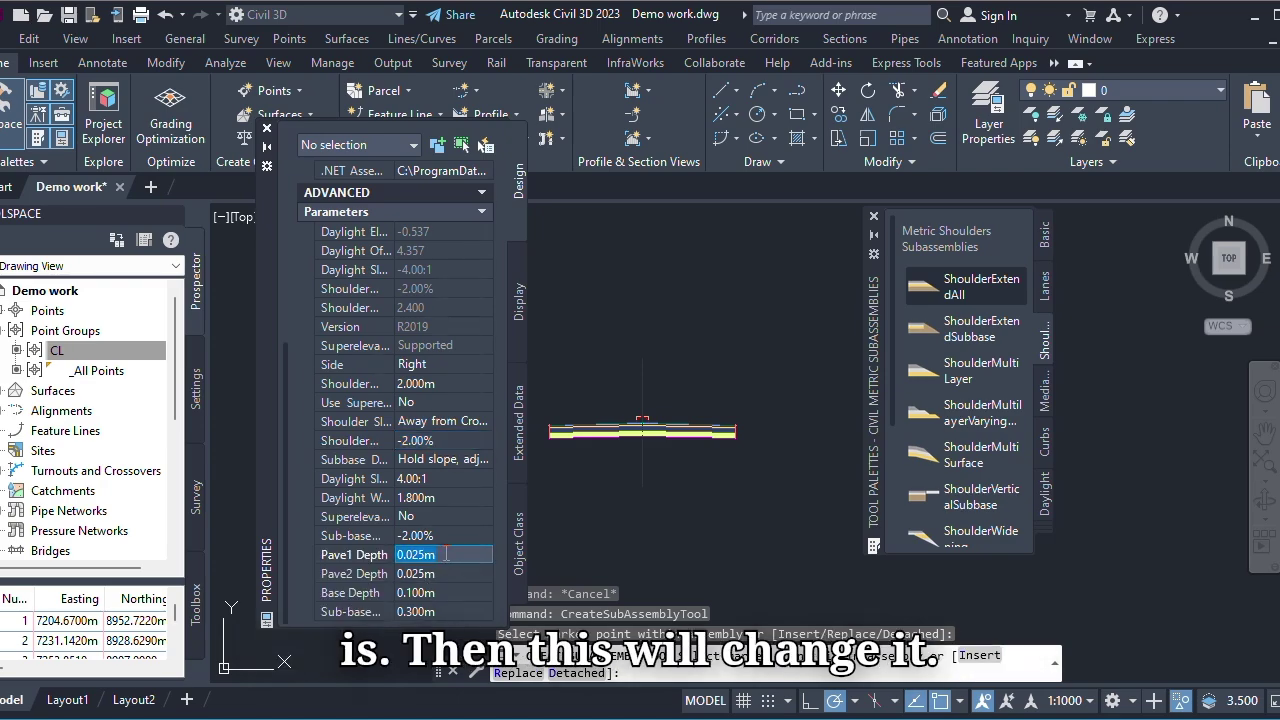
left_click(445, 555)
key("BackSpace")
key("BackSpace")
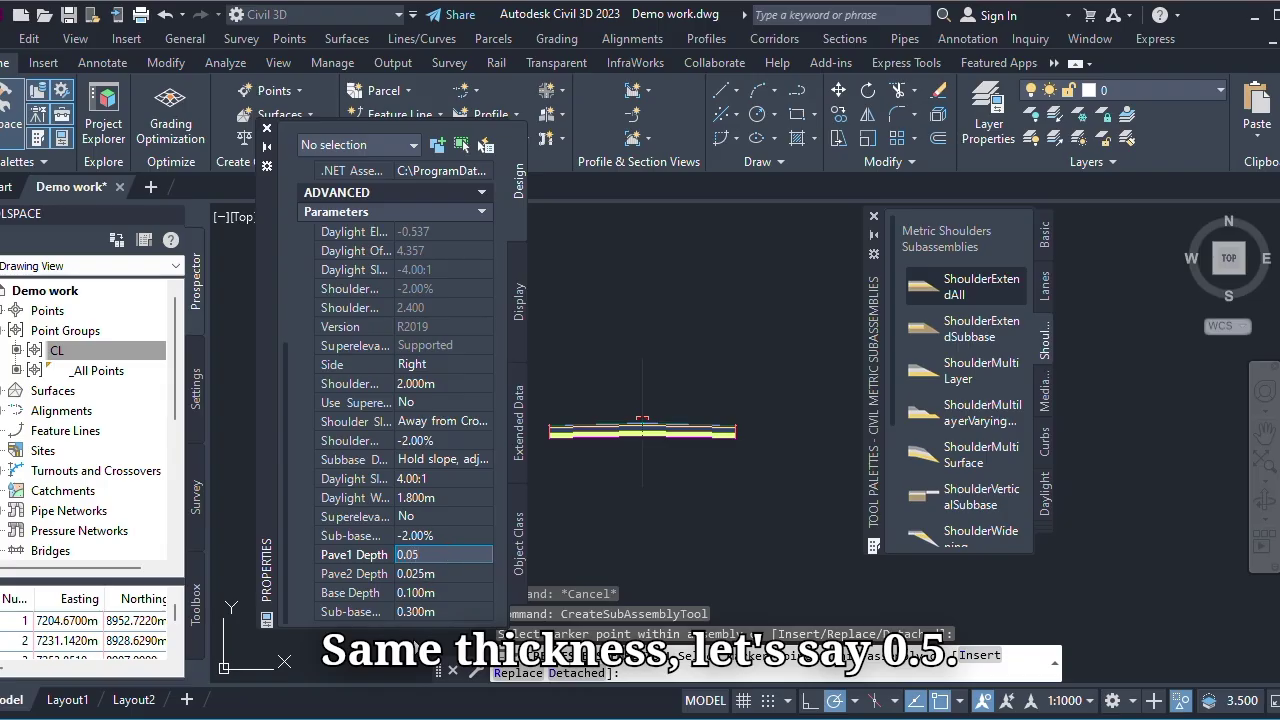
type("5")
left_click(455, 573)
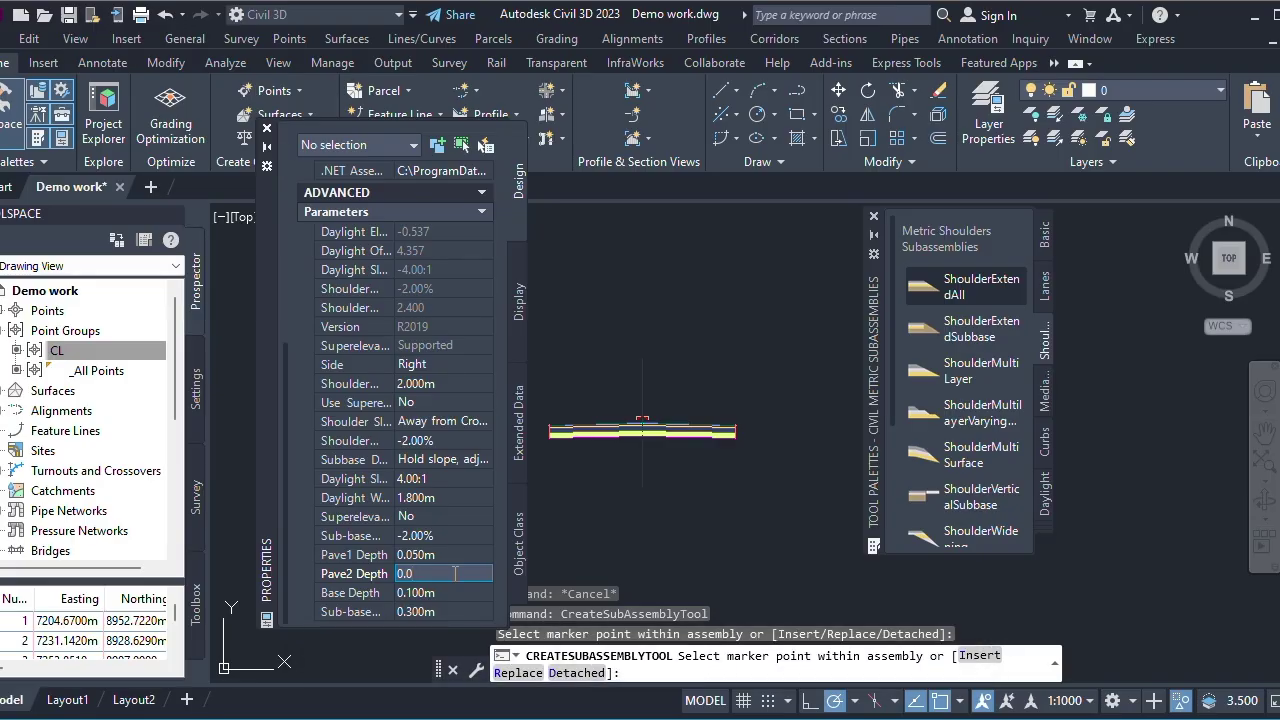
type("1")
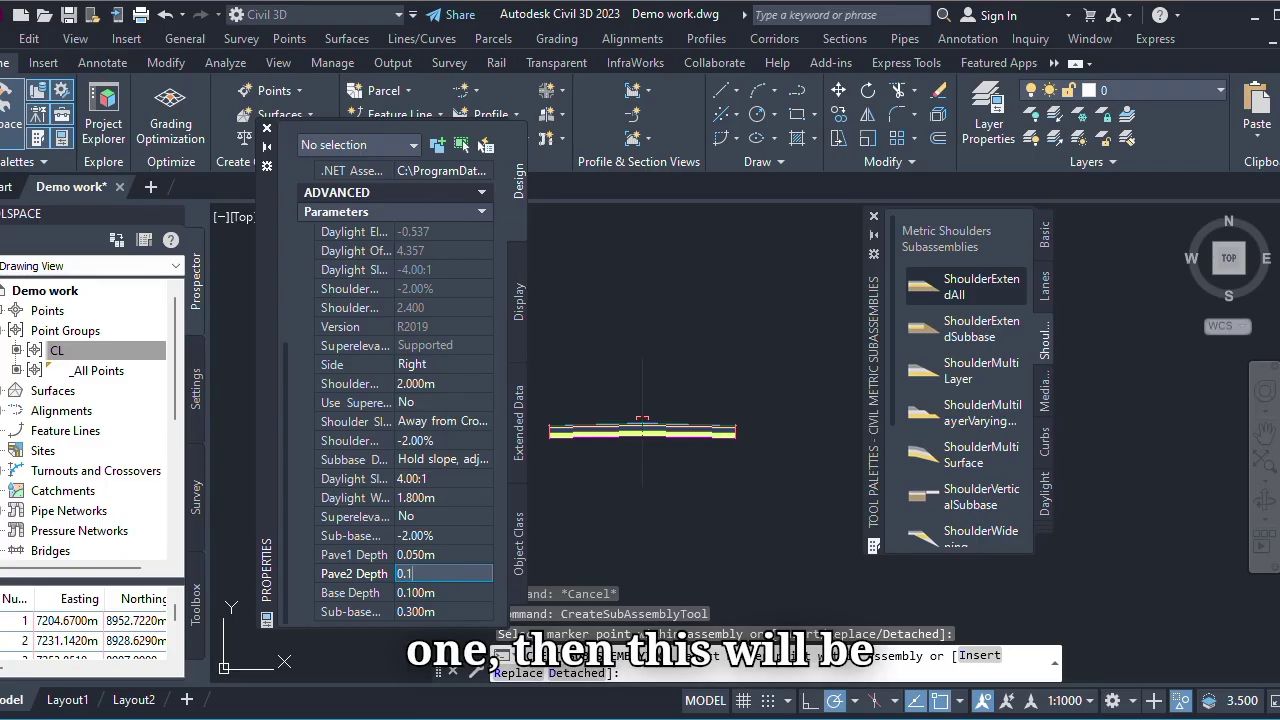
- Set the right shoulder's base depth to 0.15 m and its subbase depth to 0.225 m
left_click(441, 590)
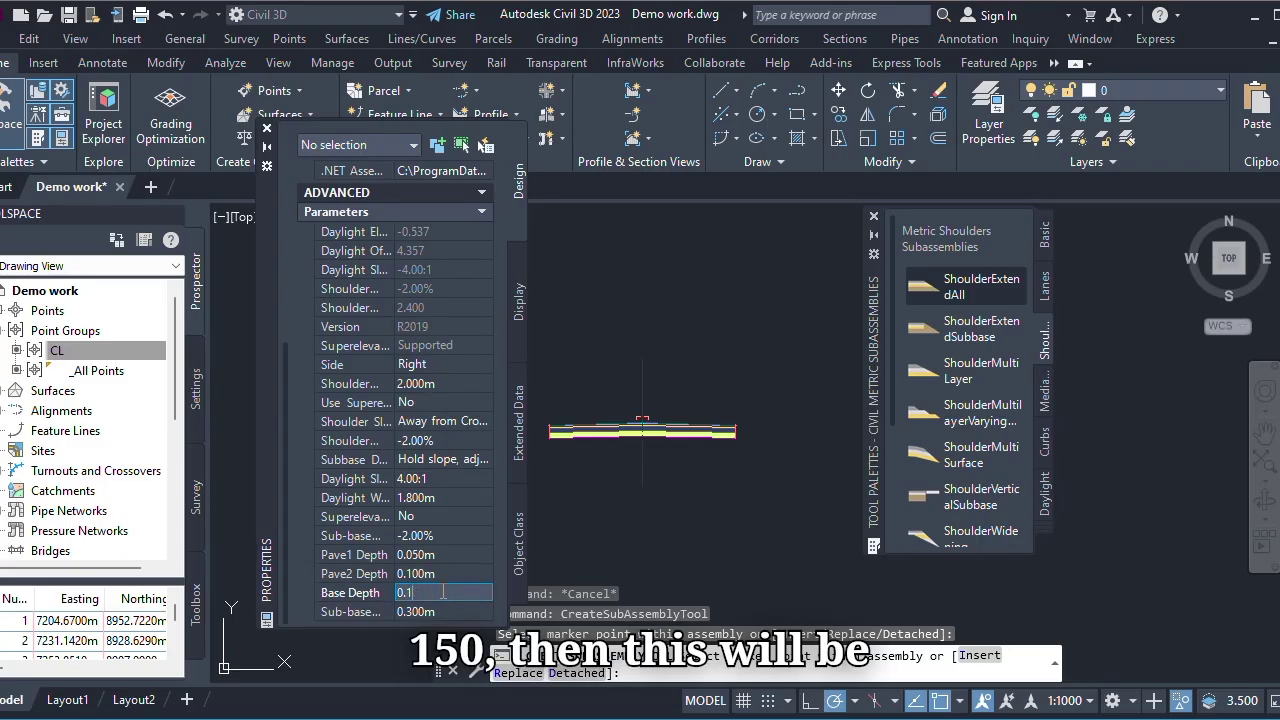
left_click(460, 611)
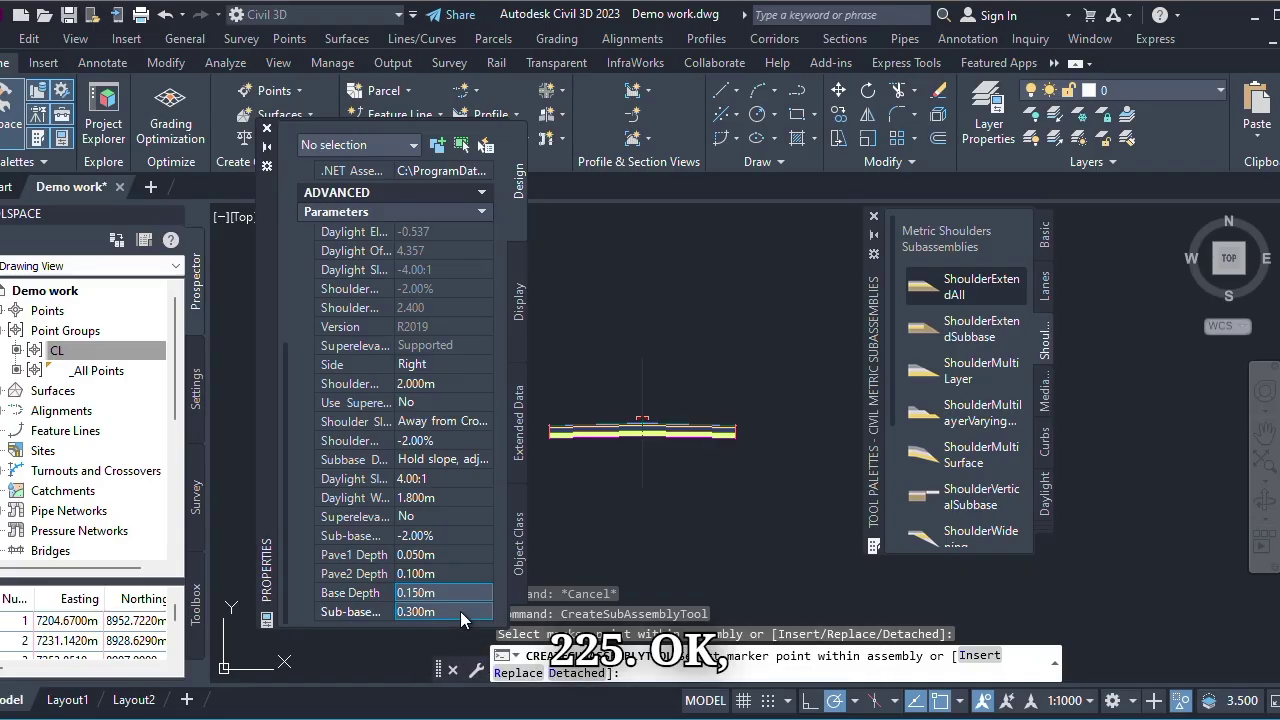
type("0.")
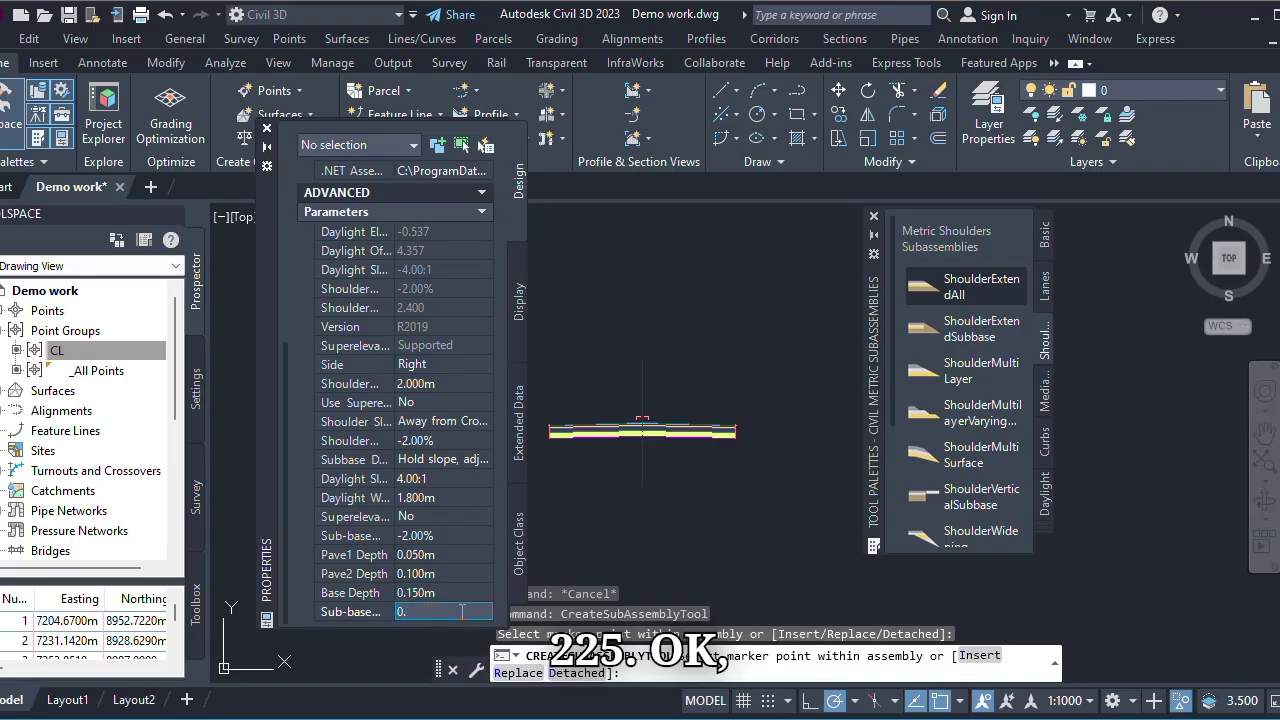
type("225")
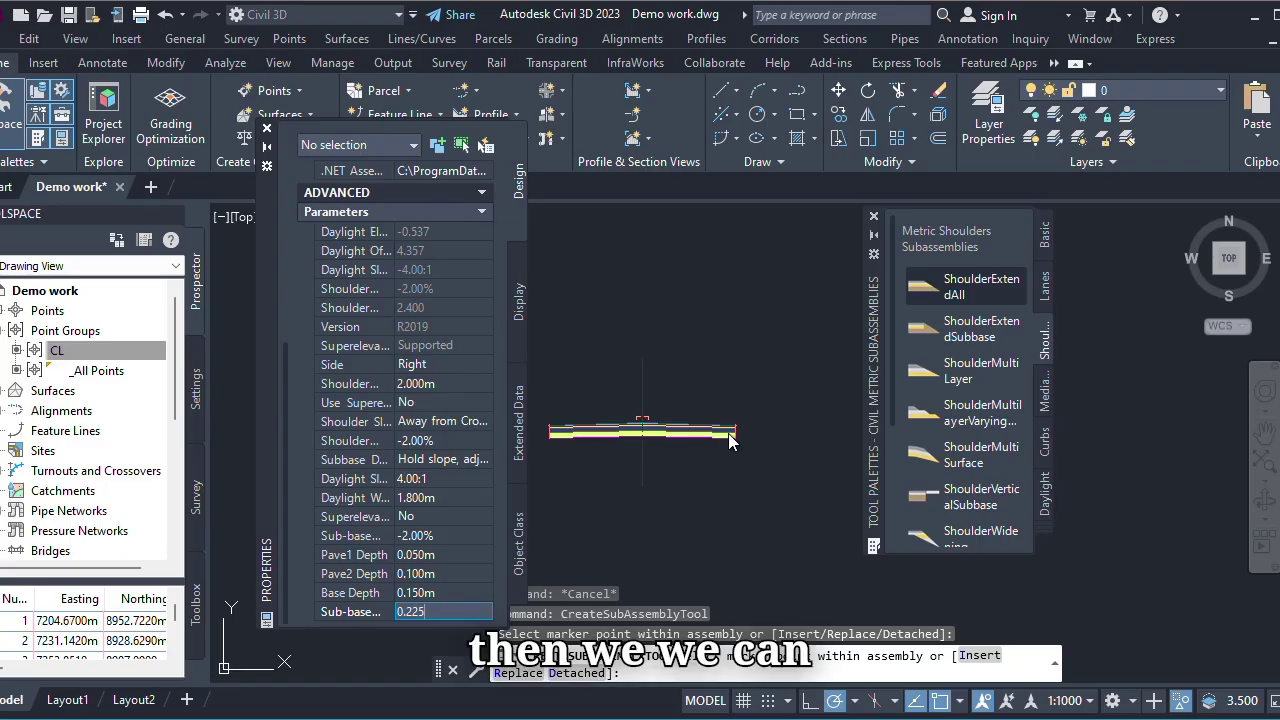
key("Return")
- Attach the ShoulderExtendAll subassembly to the top marker at the right lane's outer edge
scroll(742, 440, "up", 5)
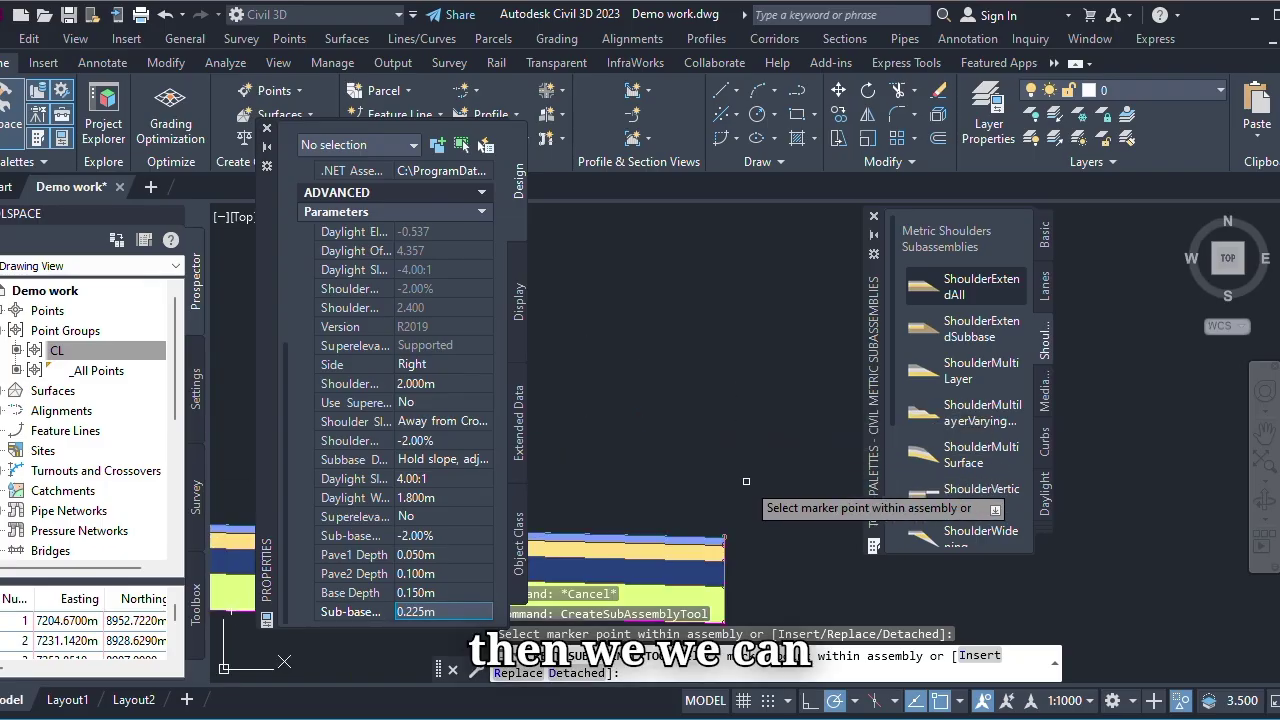
scroll(724, 524, "up", 3)
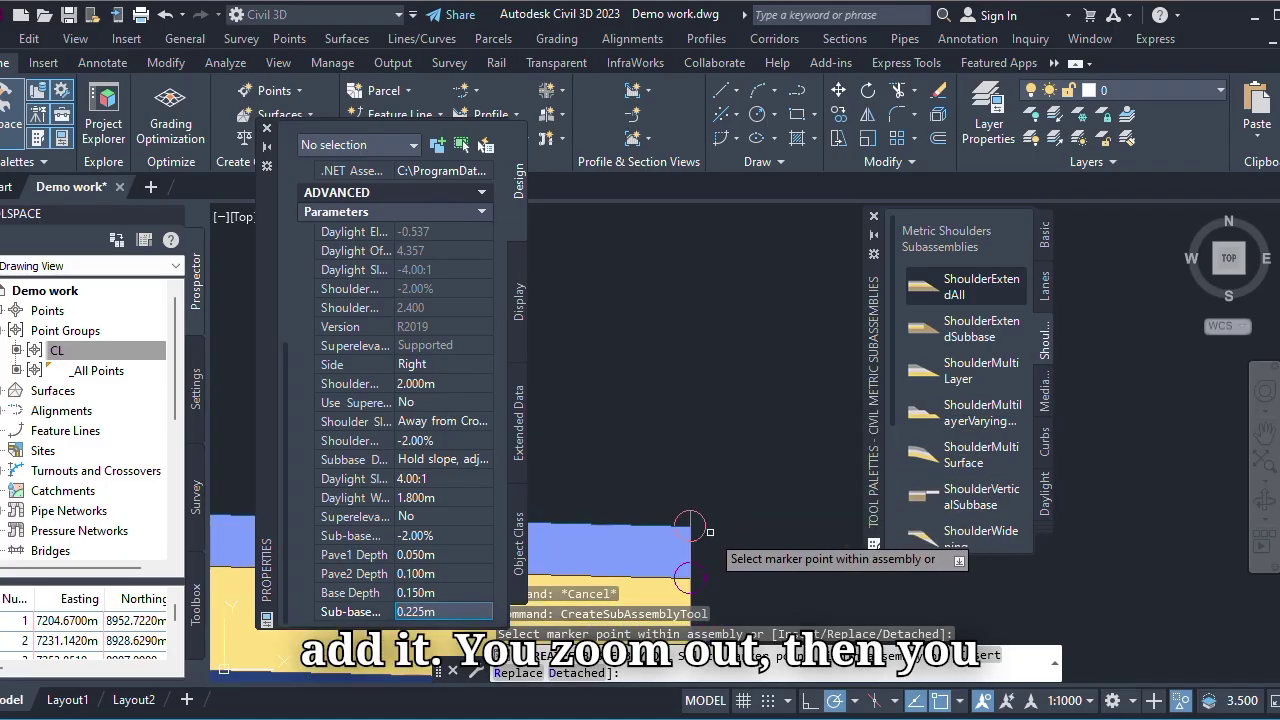
scroll(690, 525, "down", 5)
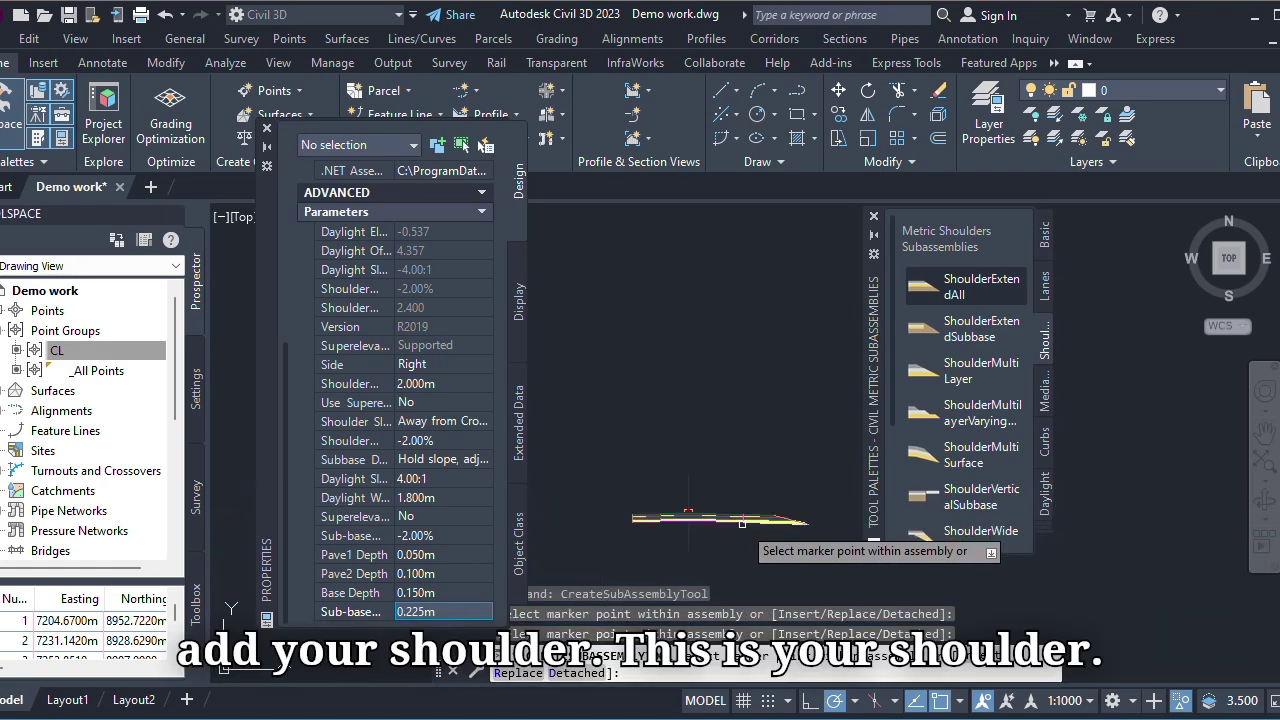
scroll(793, 520, "down", 4)
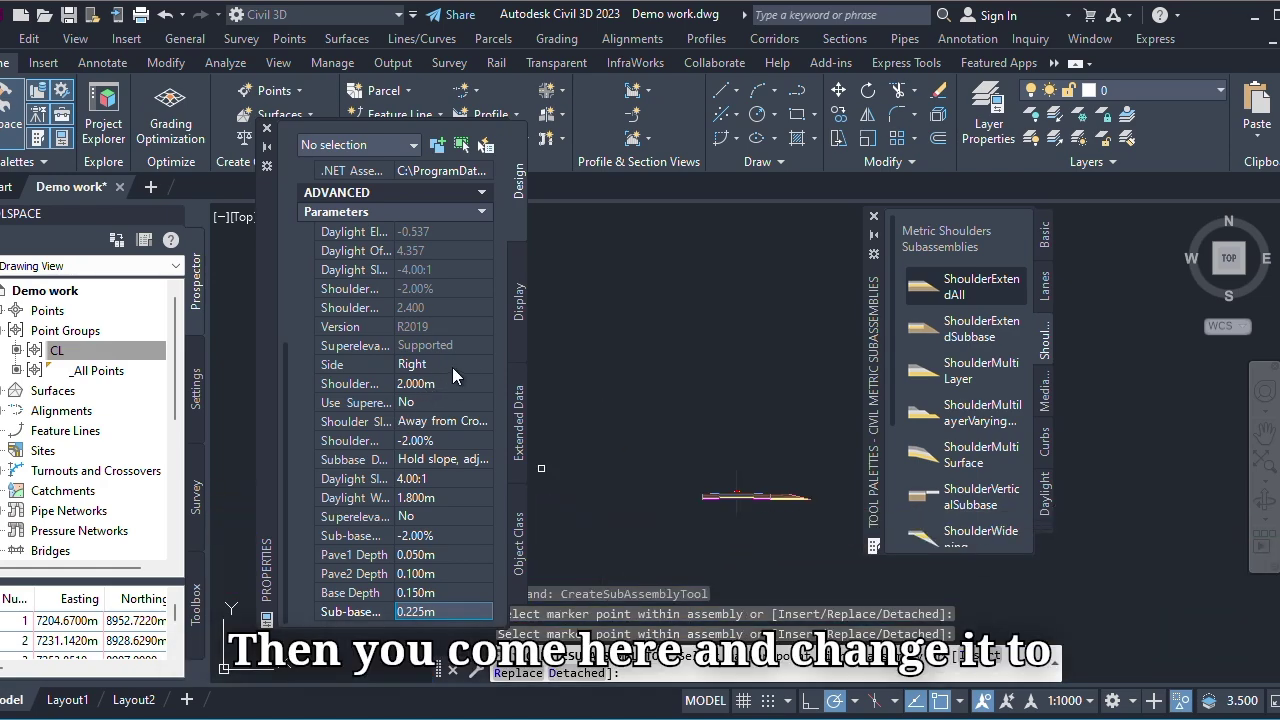
- Switch the shoulder's side to Left, attach it to the top marker at the left lane's outer edge and finish placing shoulders
left_click(485, 363)
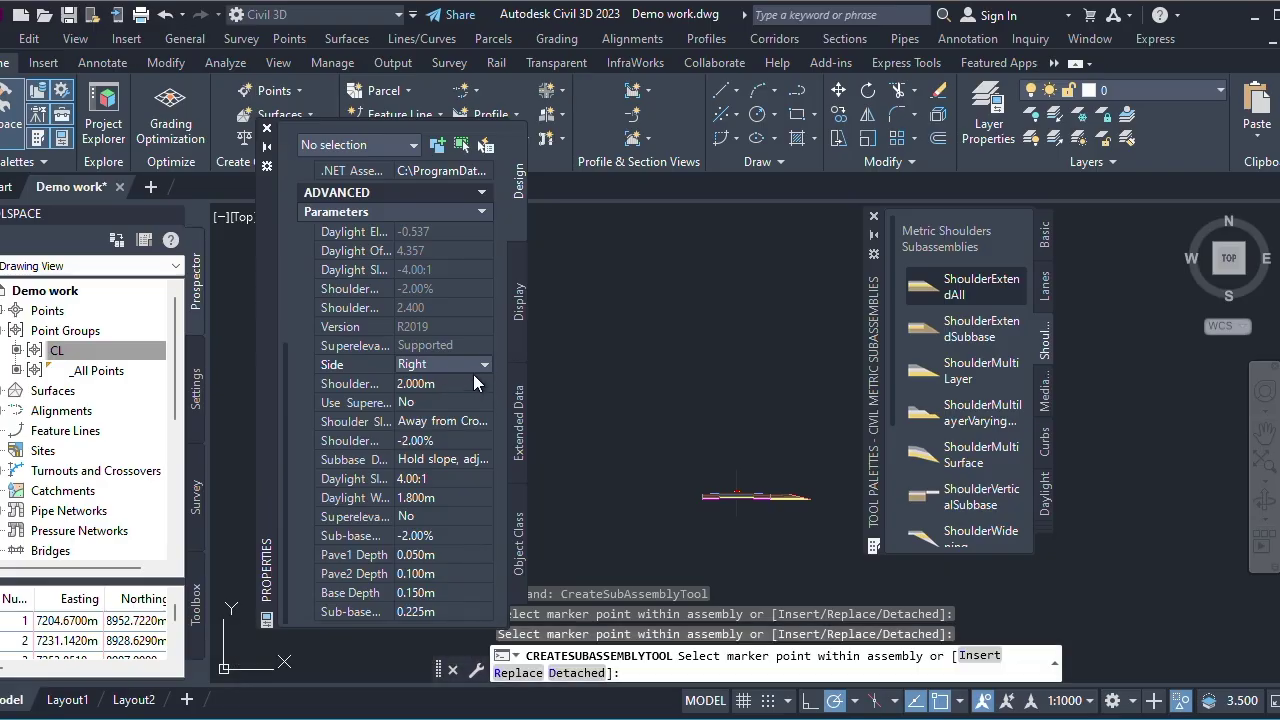
left_click(484, 364)
left_click(420, 402)
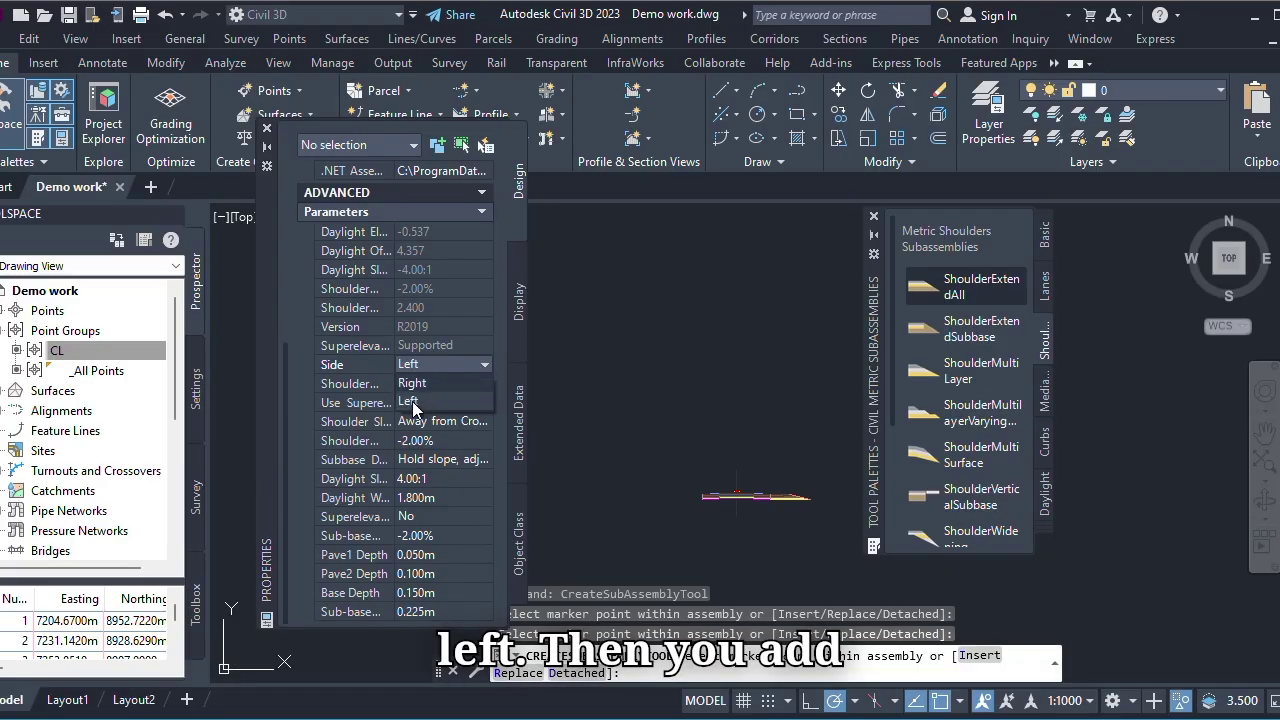
scroll(790, 478, "up", 3)
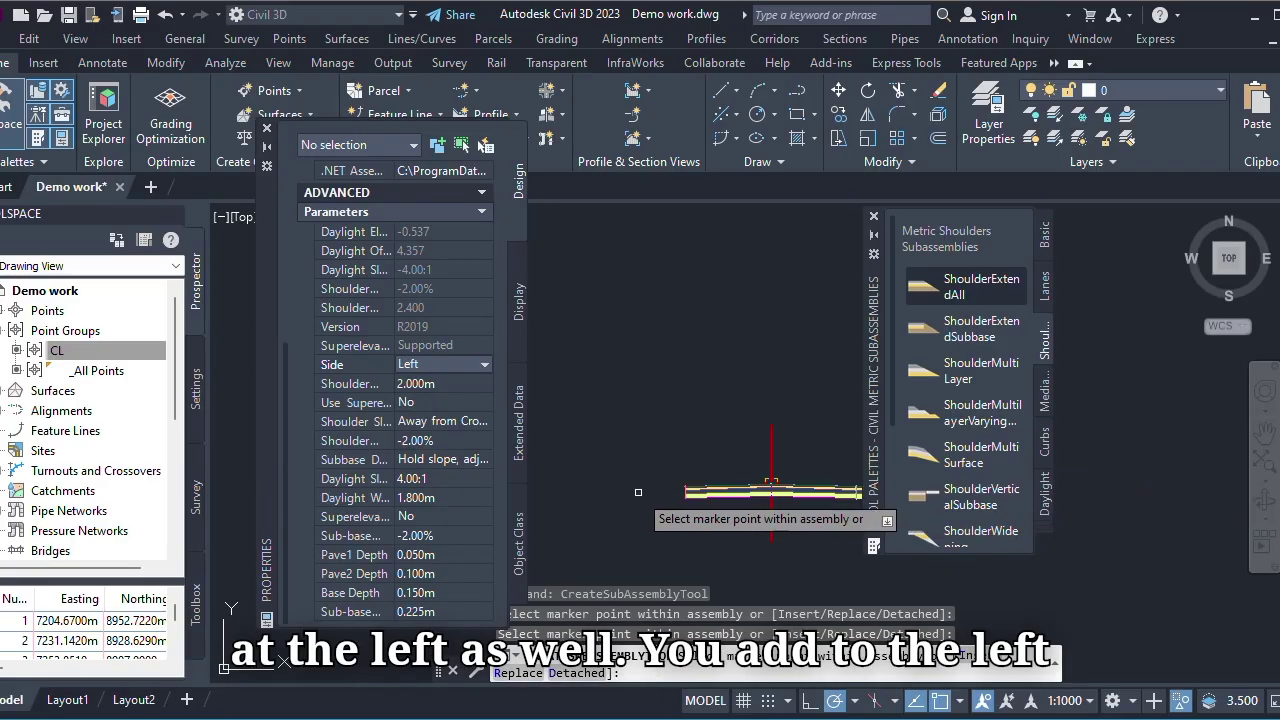
scroll(590, 468, "up", 5)
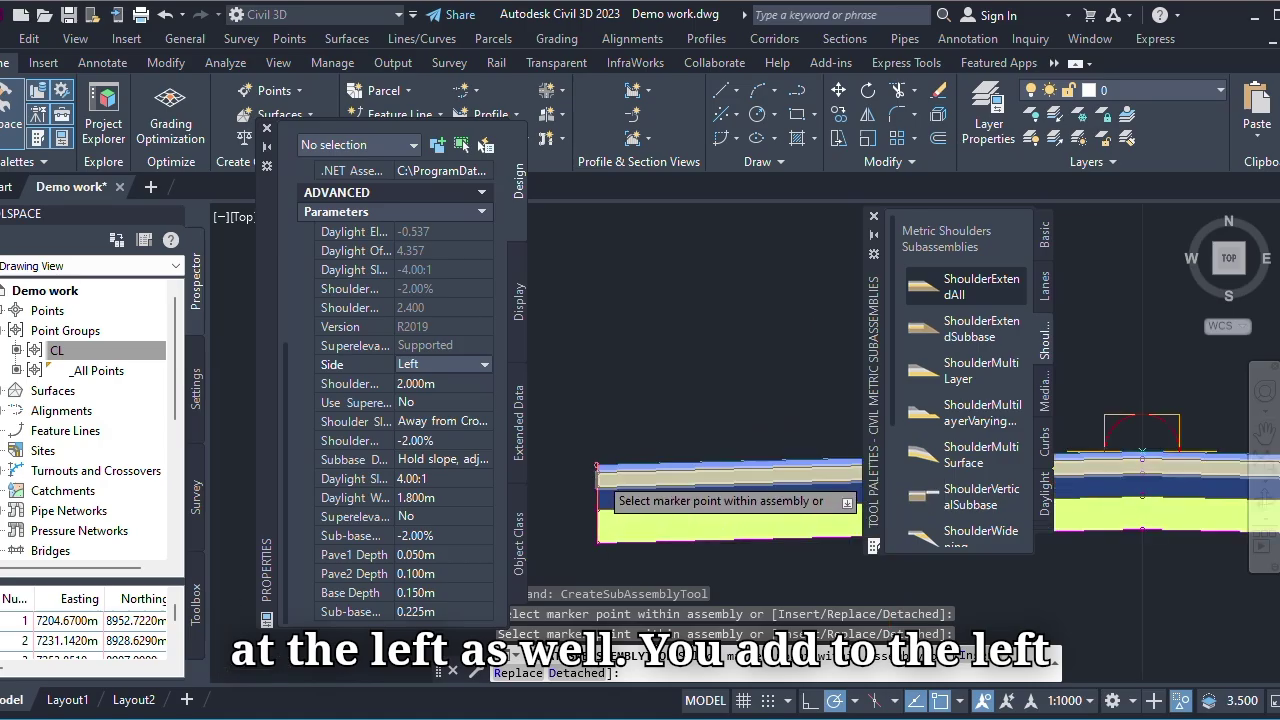
scroll(600, 452, "down", 5)
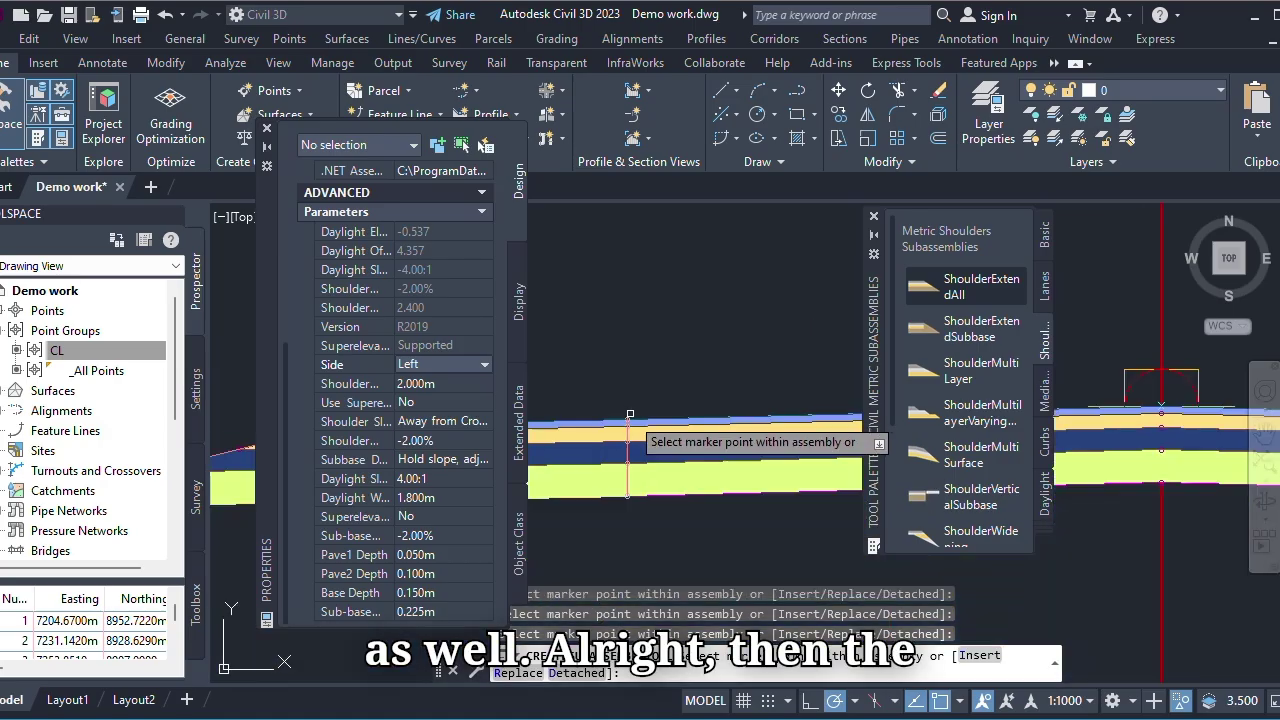
right_click(632, 382)
left_click(663, 396)
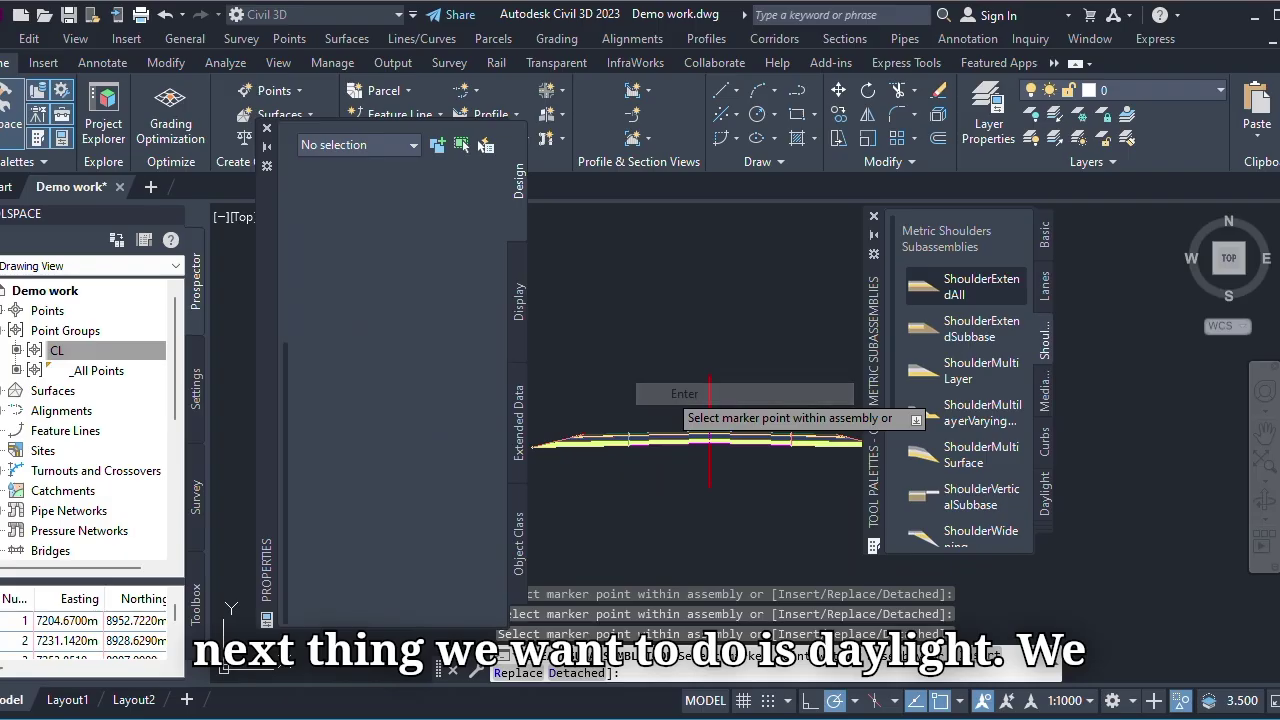
- Attach a left-side DaylightGeneral subassembly from the metric daylight set to the left shoulder's outer top marker
left_click(1047, 497)
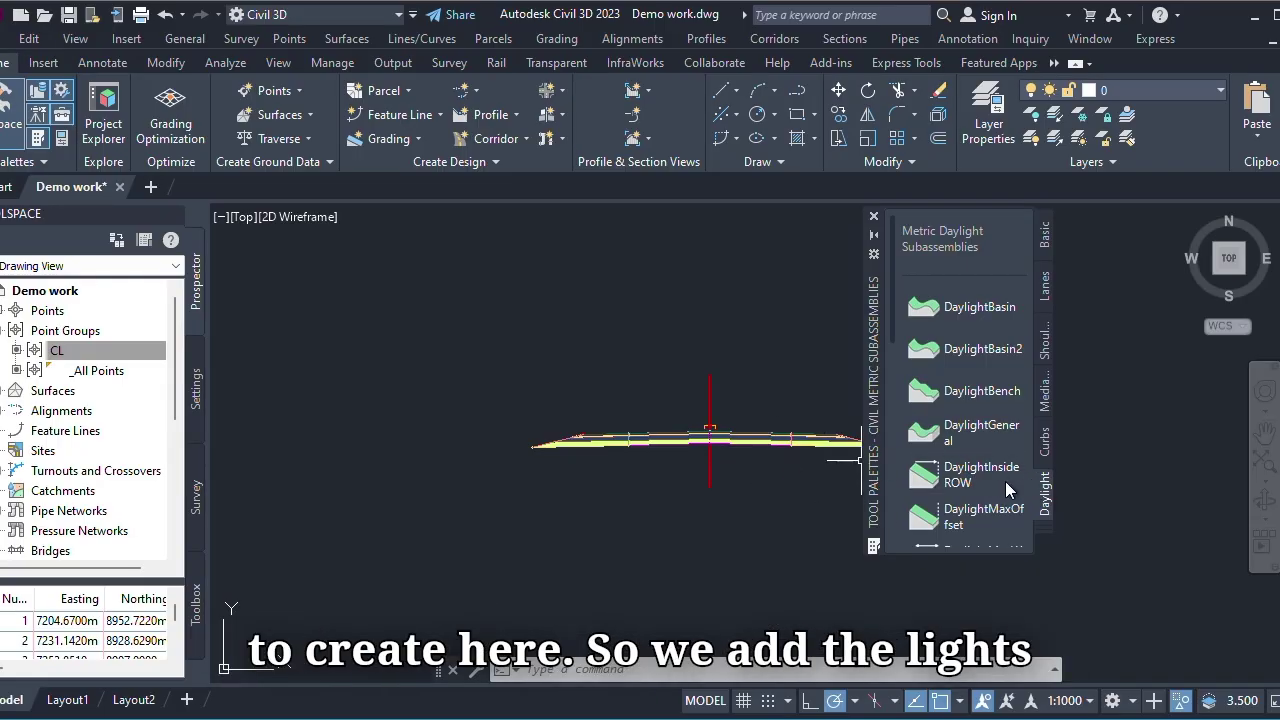
left_click(968, 438)
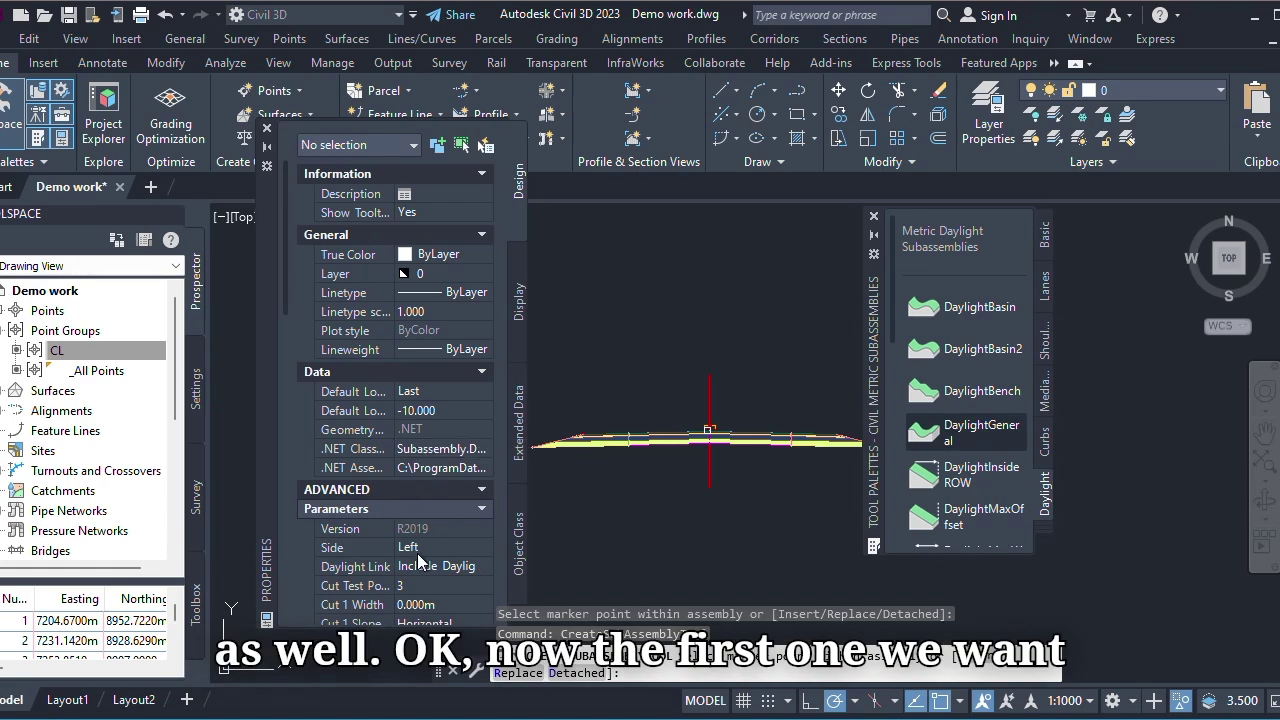
scroll(420, 540, "down", 4)
scroll(425, 473, "up", 2)
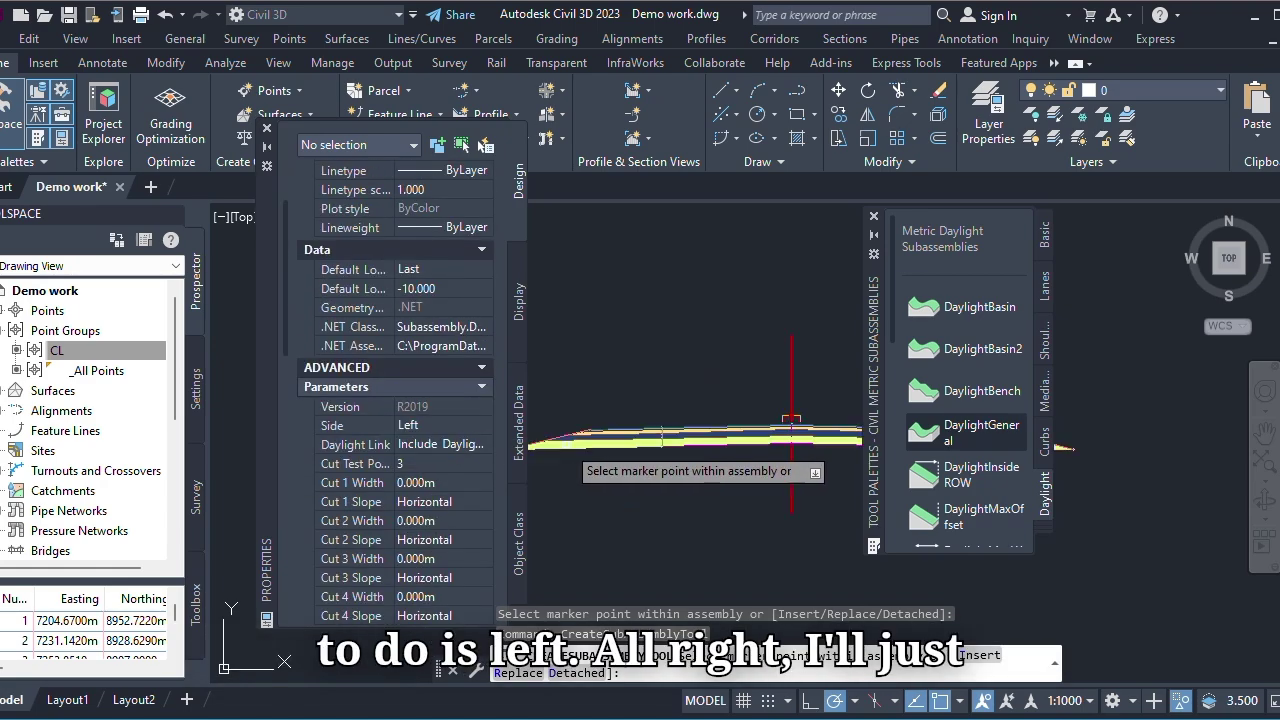
scroll(600, 440, "up", 5)
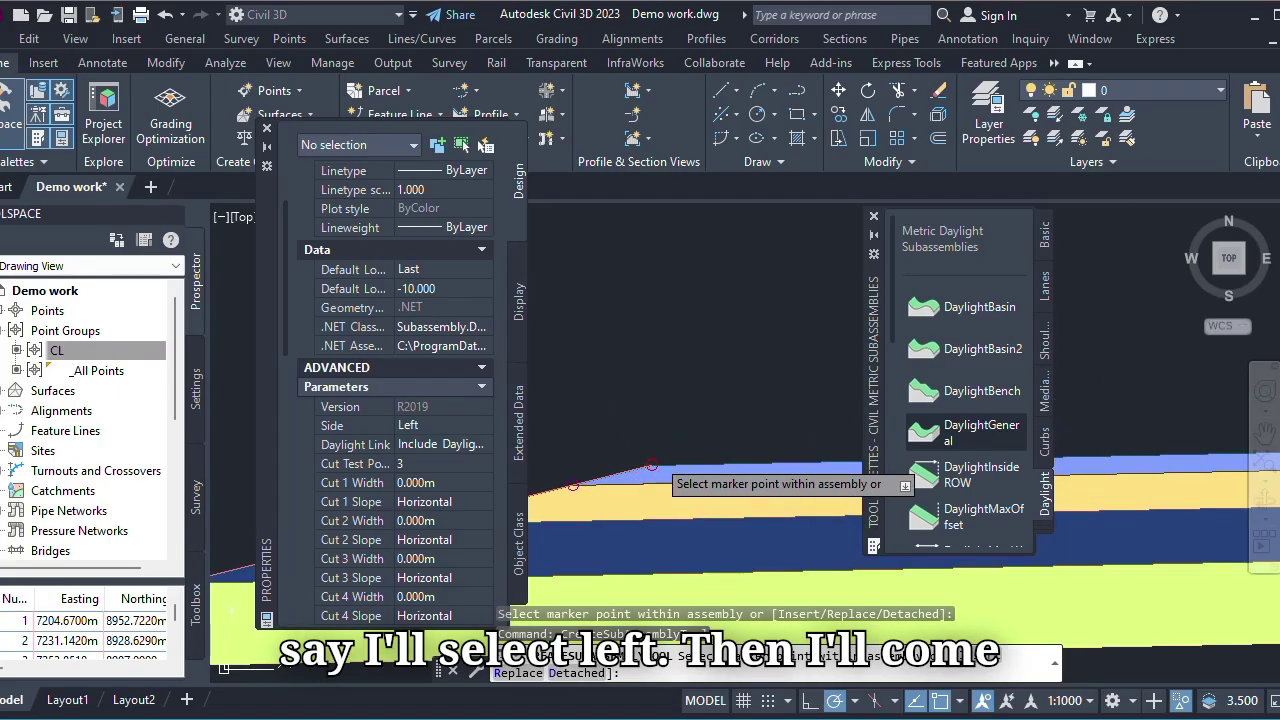
left_click(651, 465)
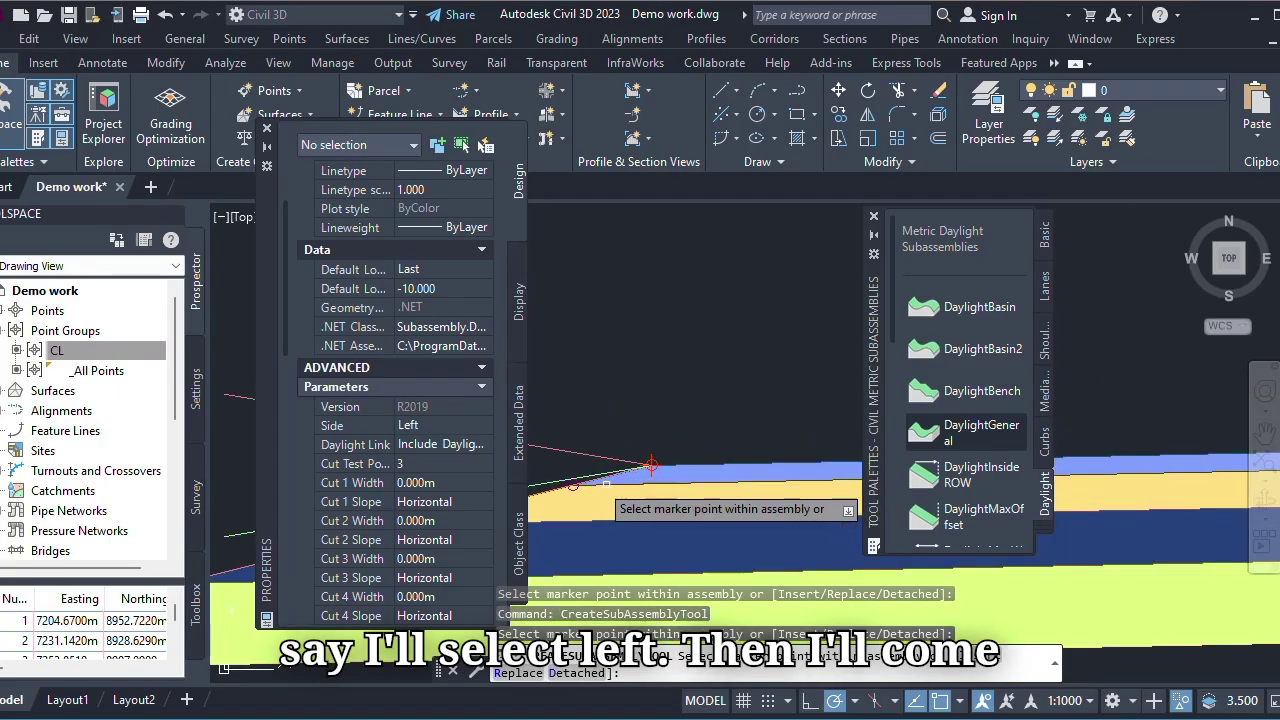
- Switch the daylight's side to Right, attach it to the right shoulder's outer top marker and finish placing subassemblies
left_click(488, 424)
left_click(488, 426)
left_click(433, 446)
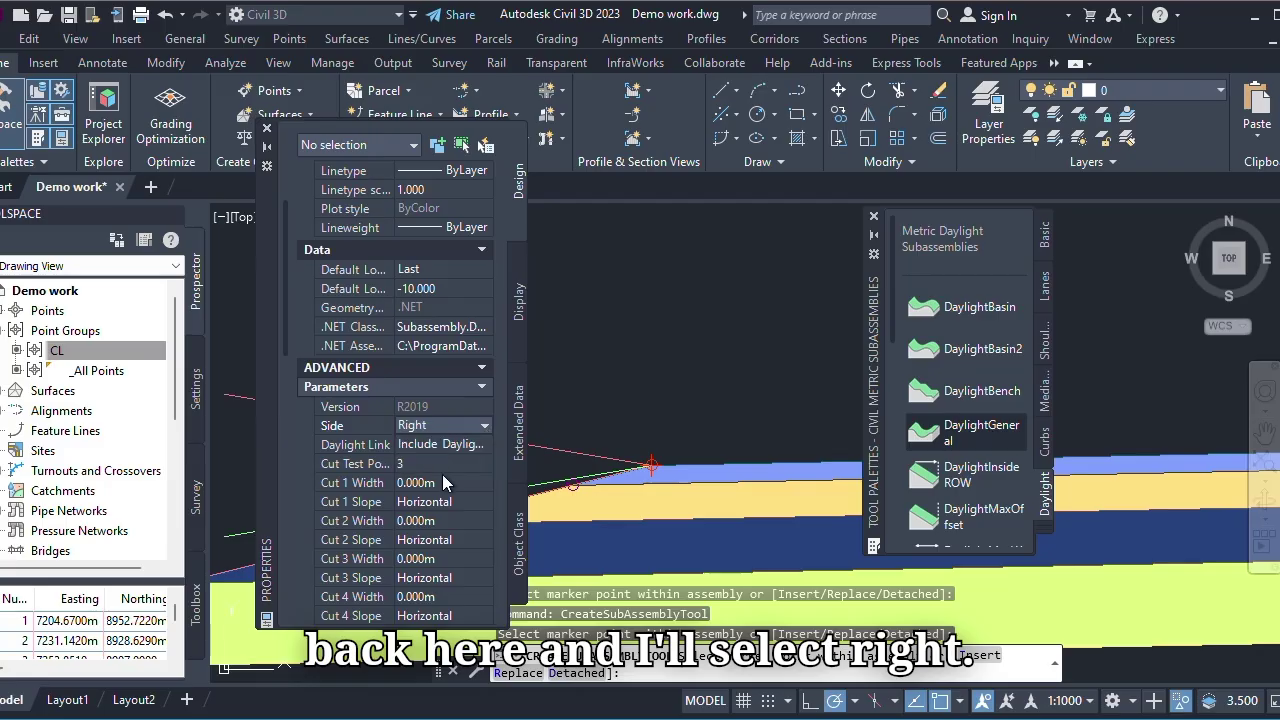
scroll(810, 478, "down", 5)
scroll(670, 425, "up", 6)
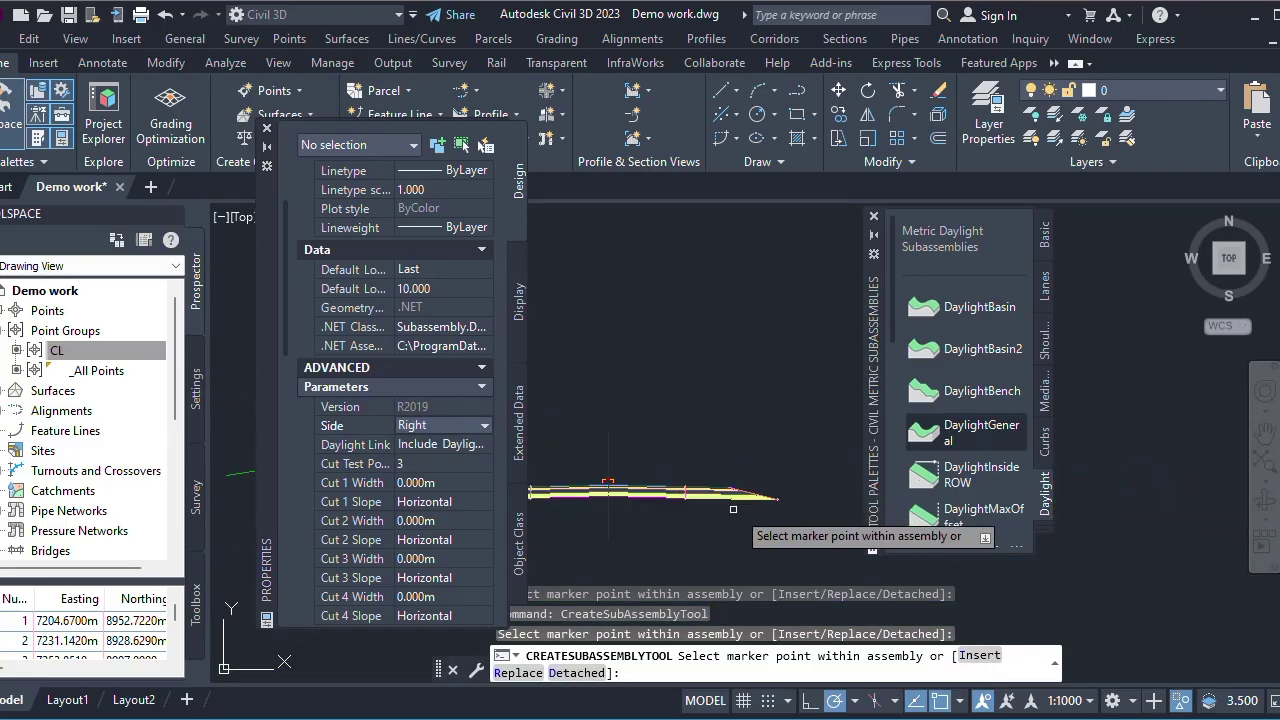
scroll(703, 481, "down", 8)
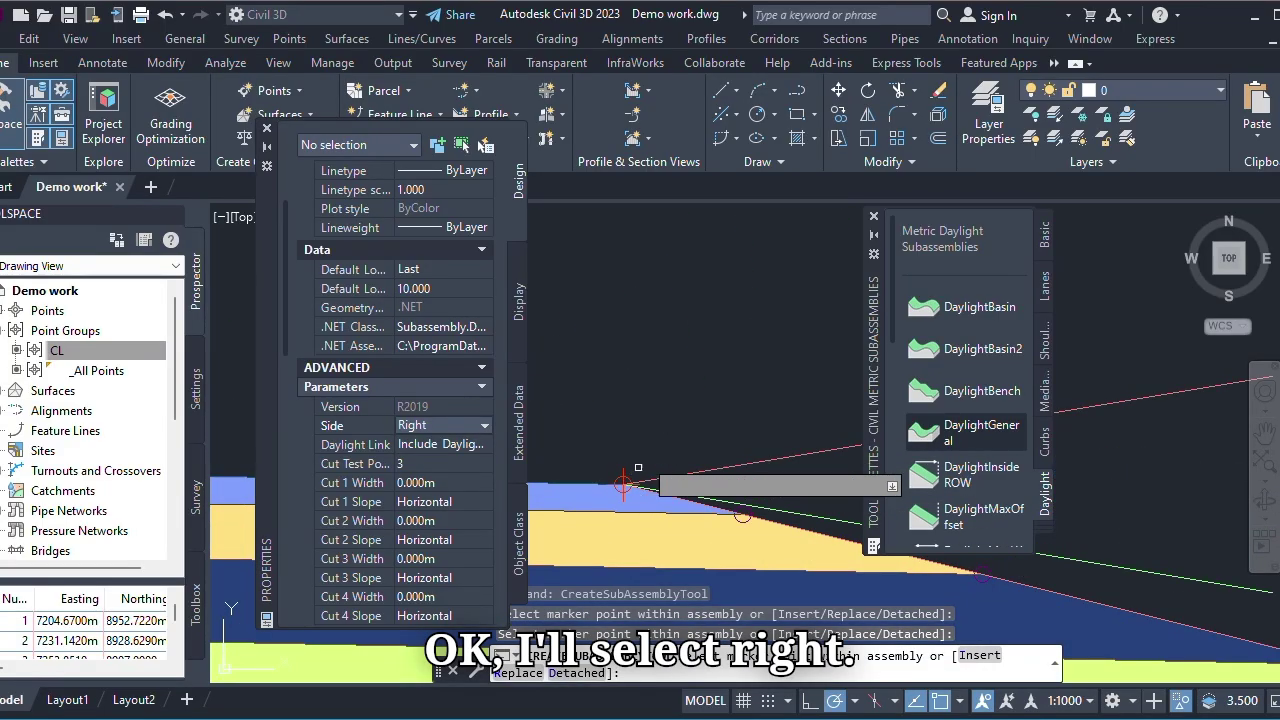
scroll(705, 483, "up", 4)
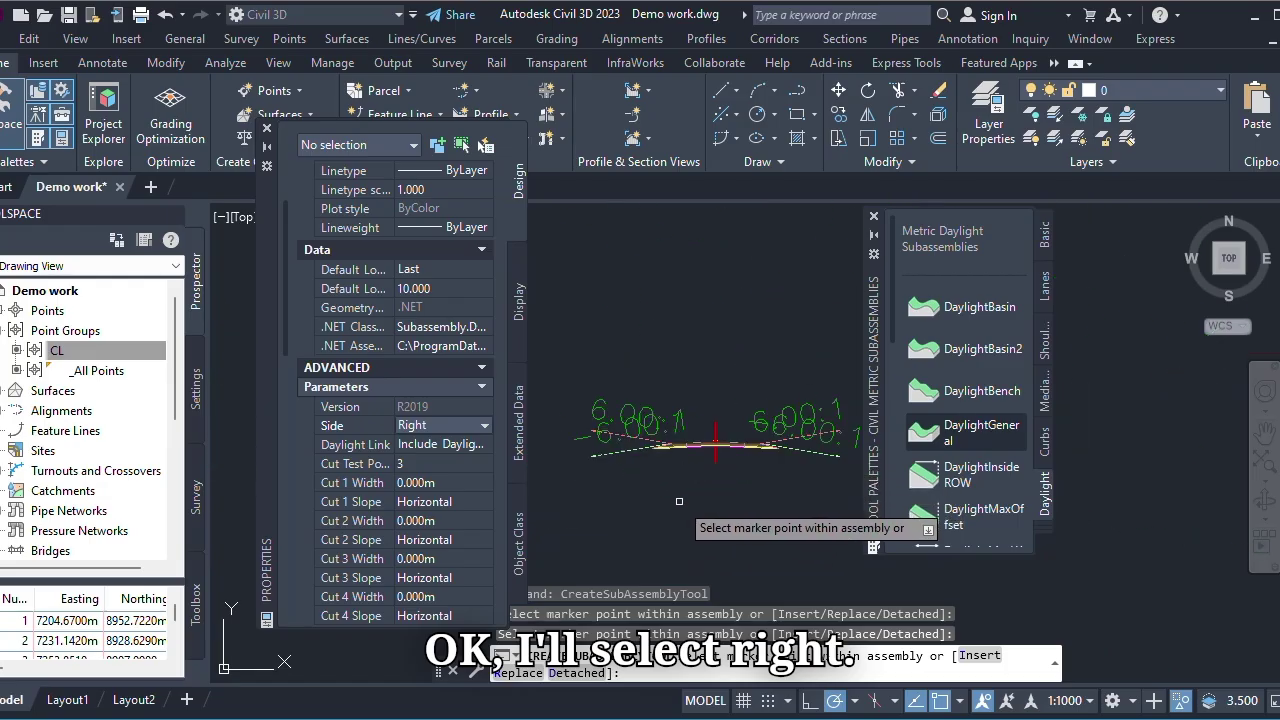
right_click(702, 337)
left_click(760, 352)
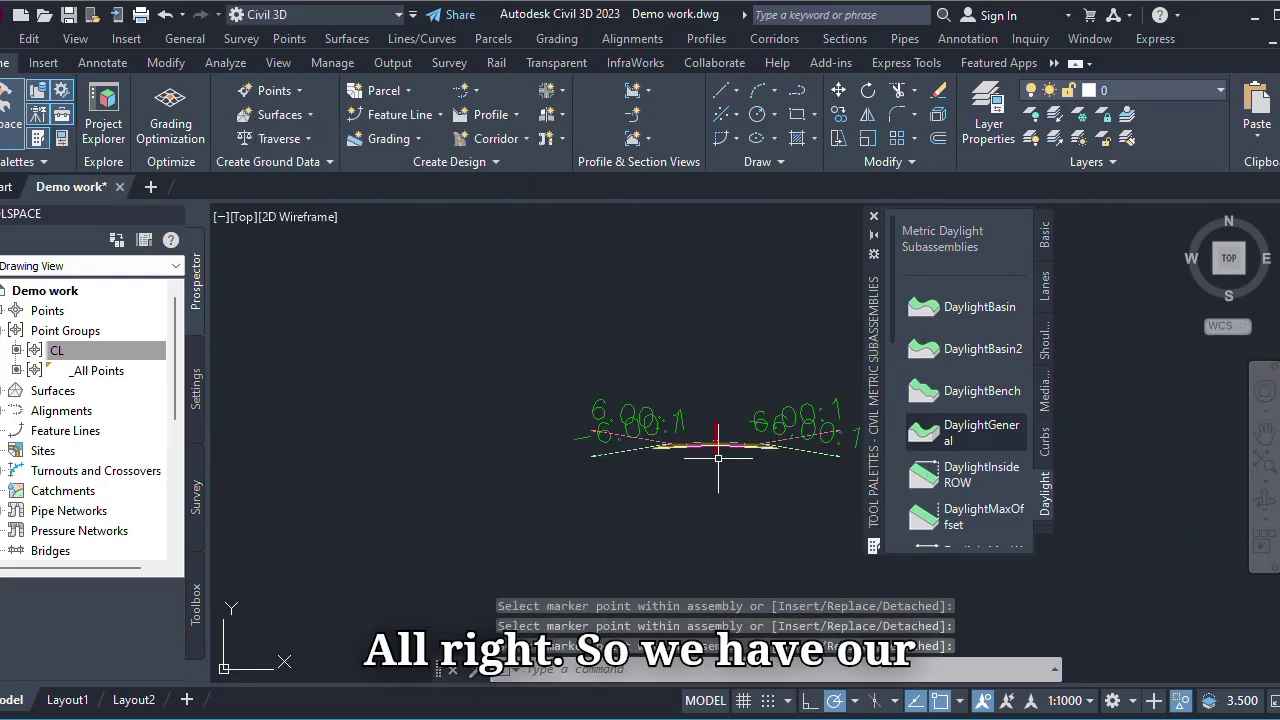
- Check the completed assembly and close the metric subassembly tool palettes
scroll(564, 430, "down", 1)
scroll(662, 436, "up", 4)
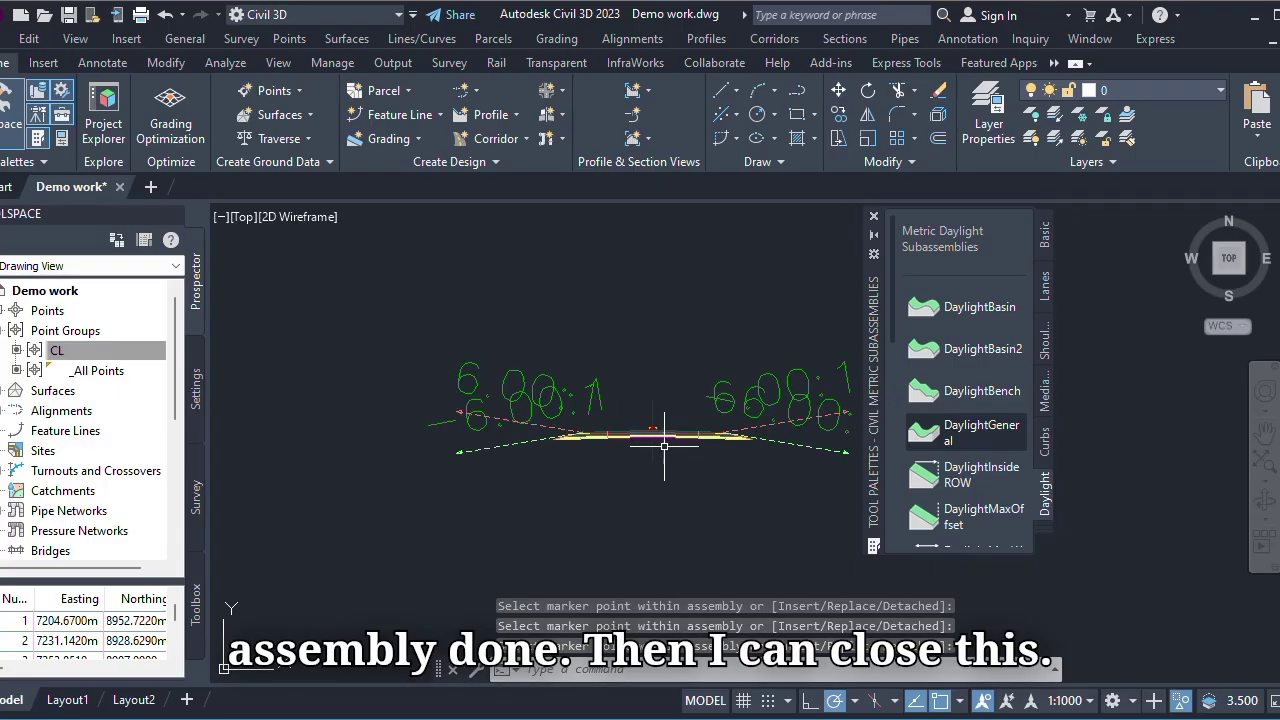
left_click(876, 218)
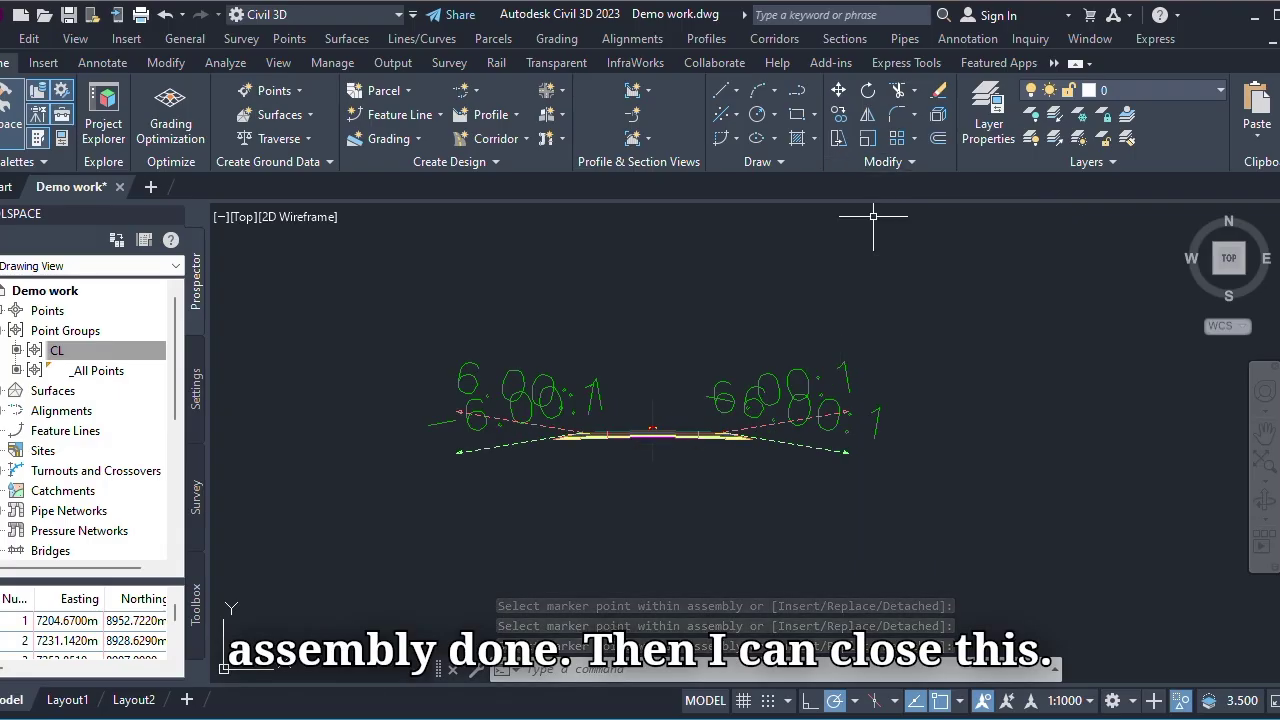
left_click(780, 420)
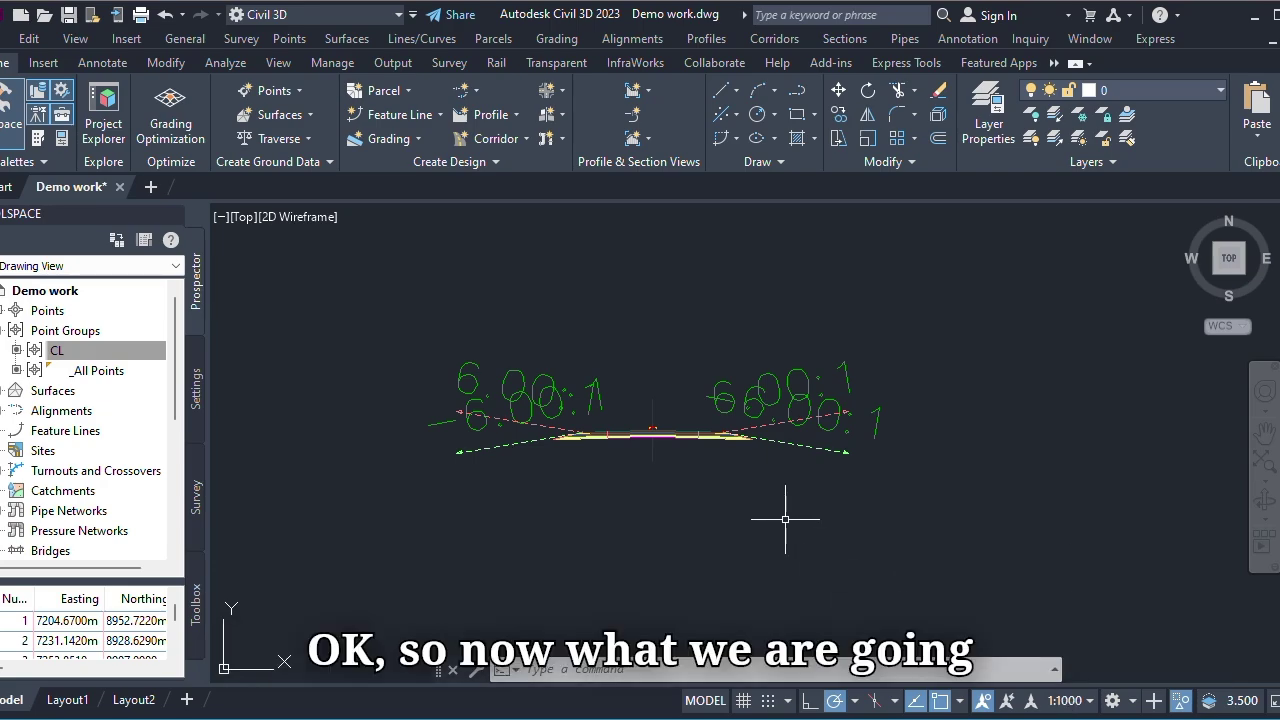
scroll(747, 484, "down", 4)
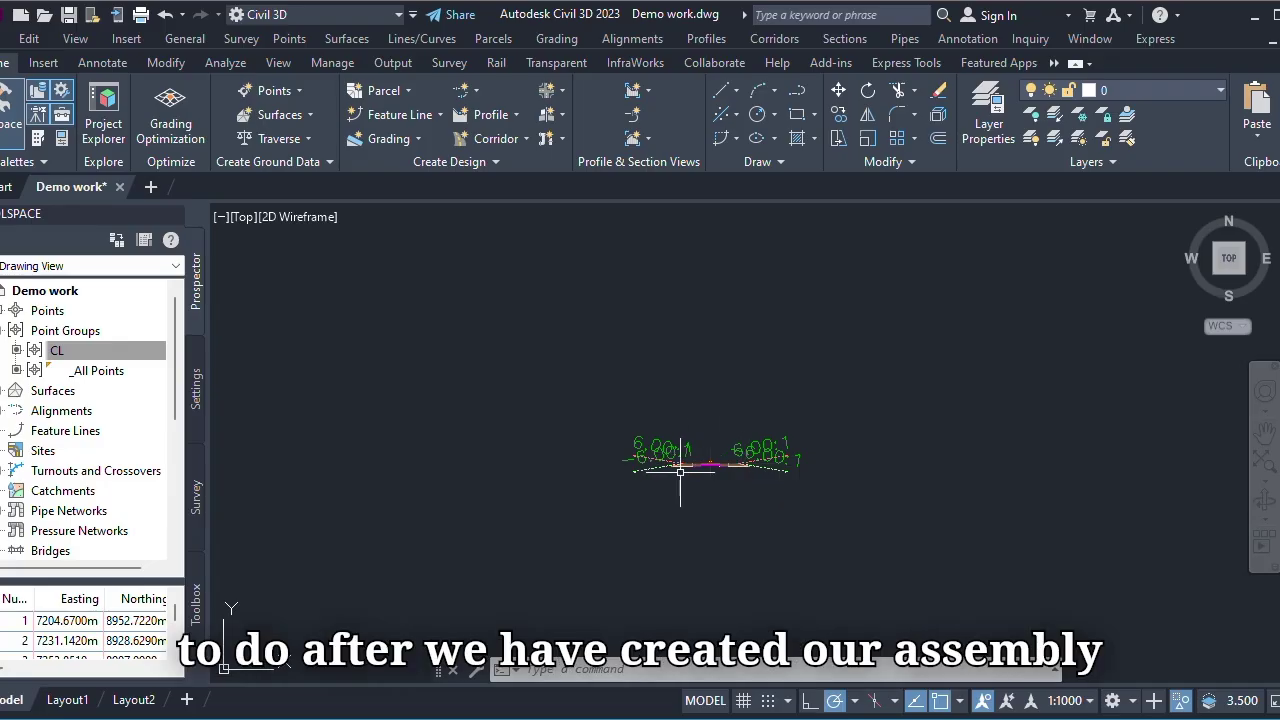
scroll(771, 464, "down", 2)
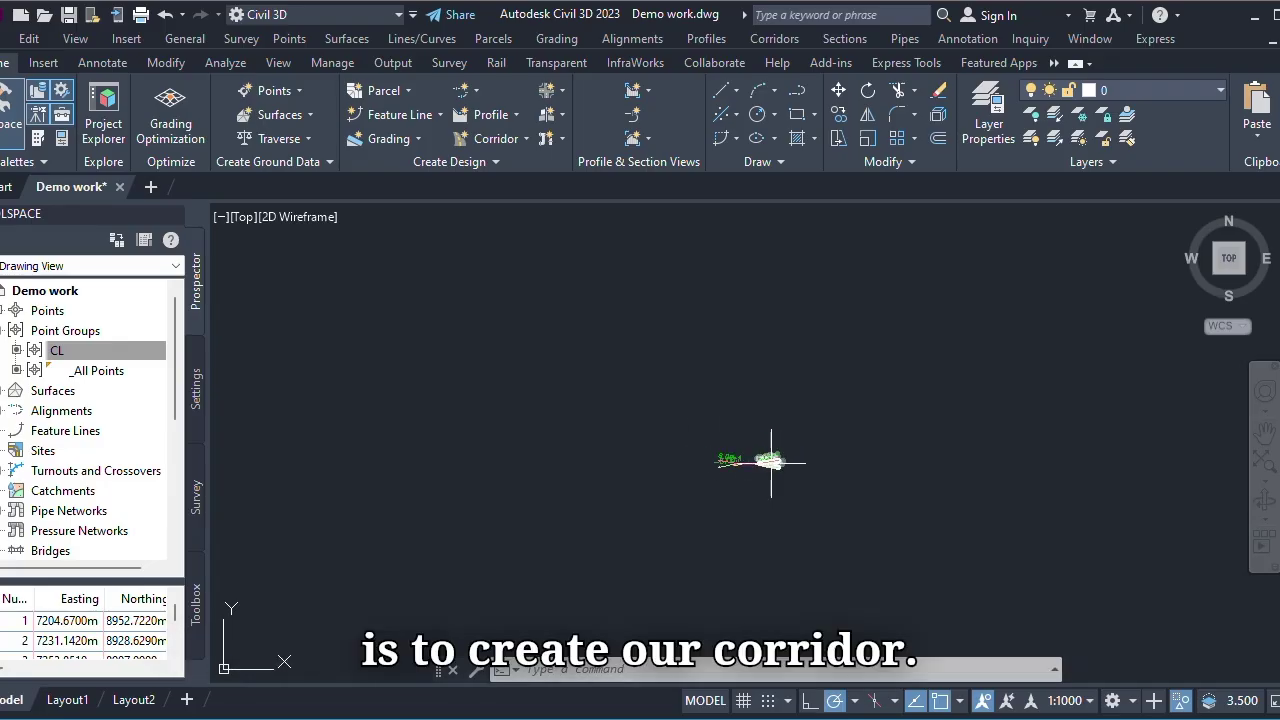
scroll(755, 505, "up", 8)
scroll(760, 479, "down", 2)
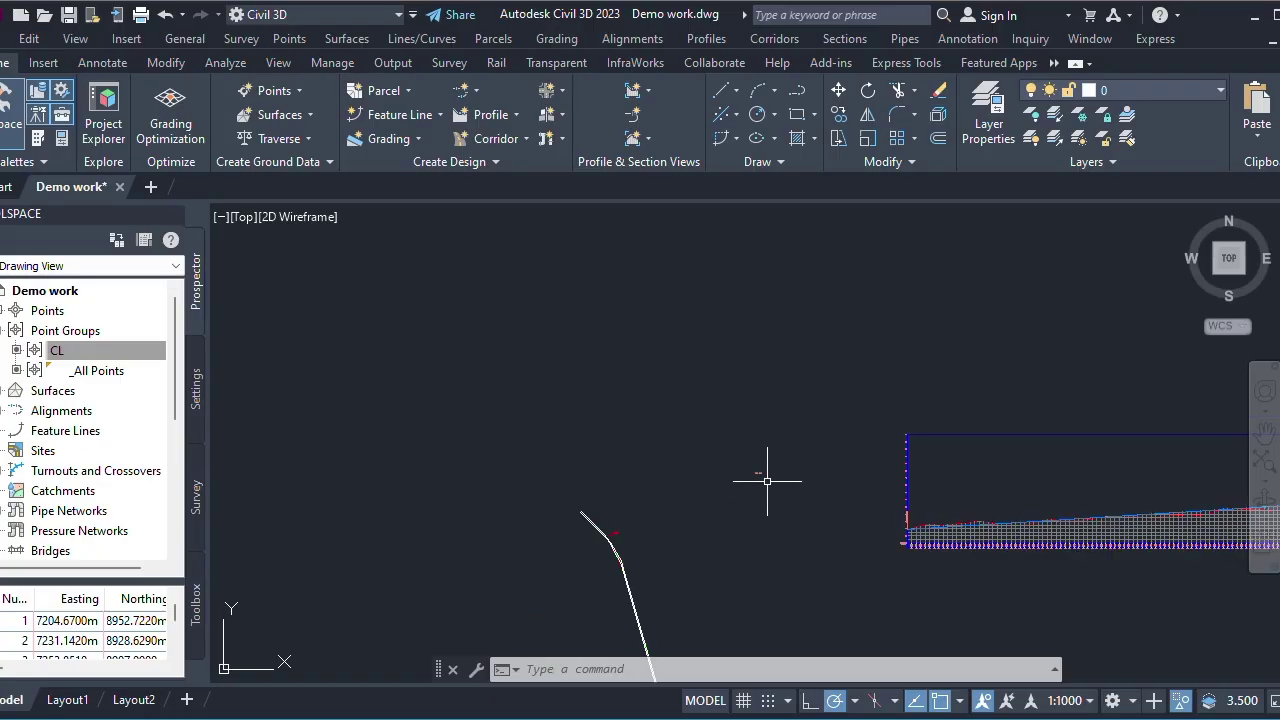
scroll(757, 506, "up", 2)
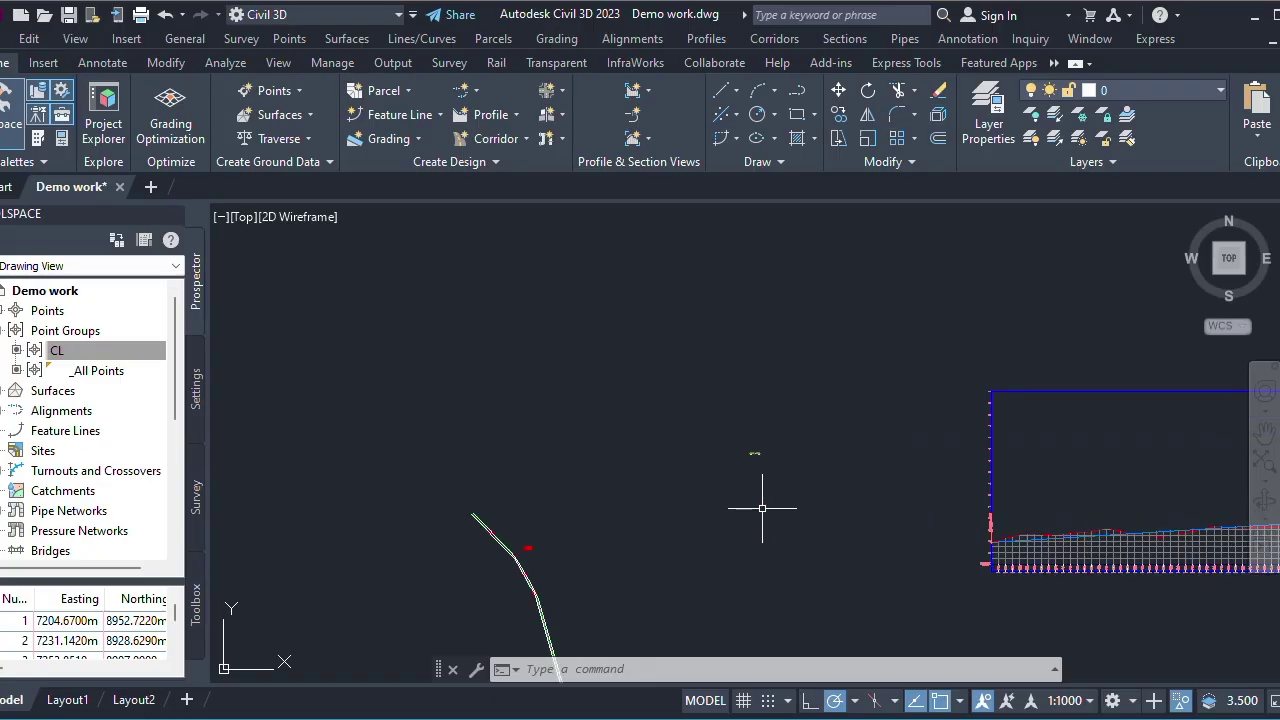
- Start creating a corridor, name it Corridor 1 and keep the Basic corridor style
left_click(522, 138)
left_click(497, 171)
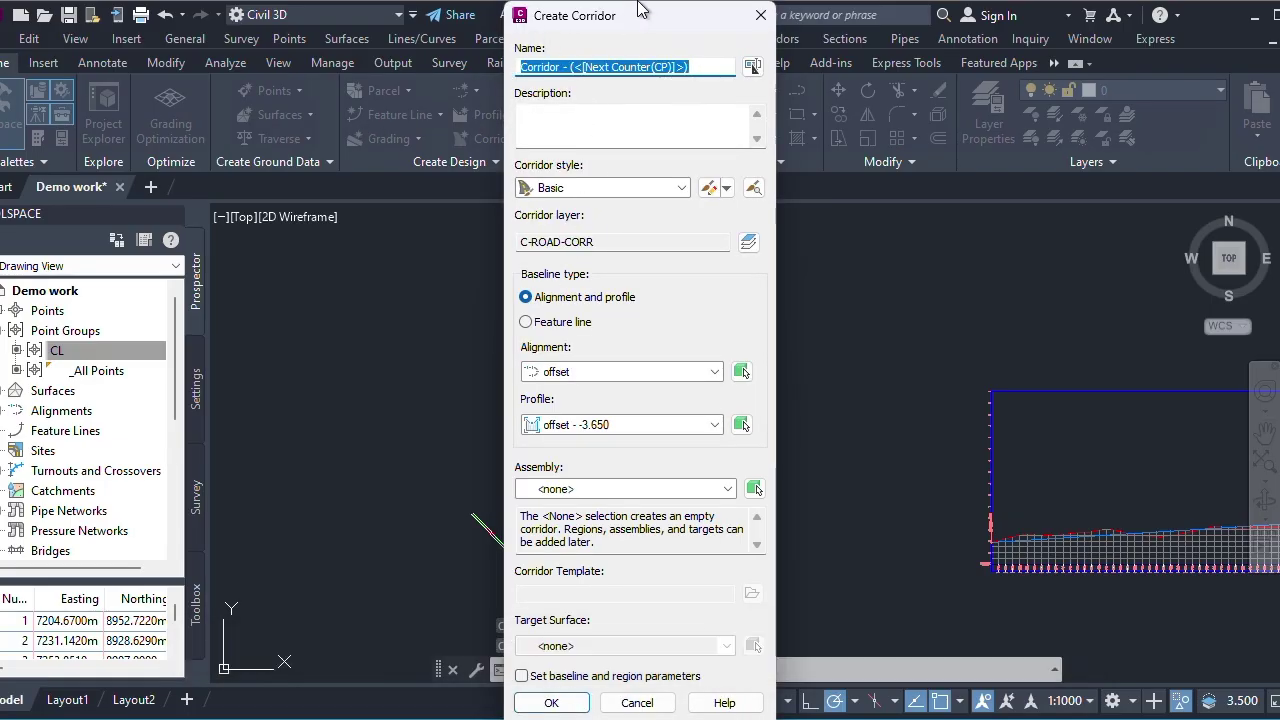
left_click(453, 40)
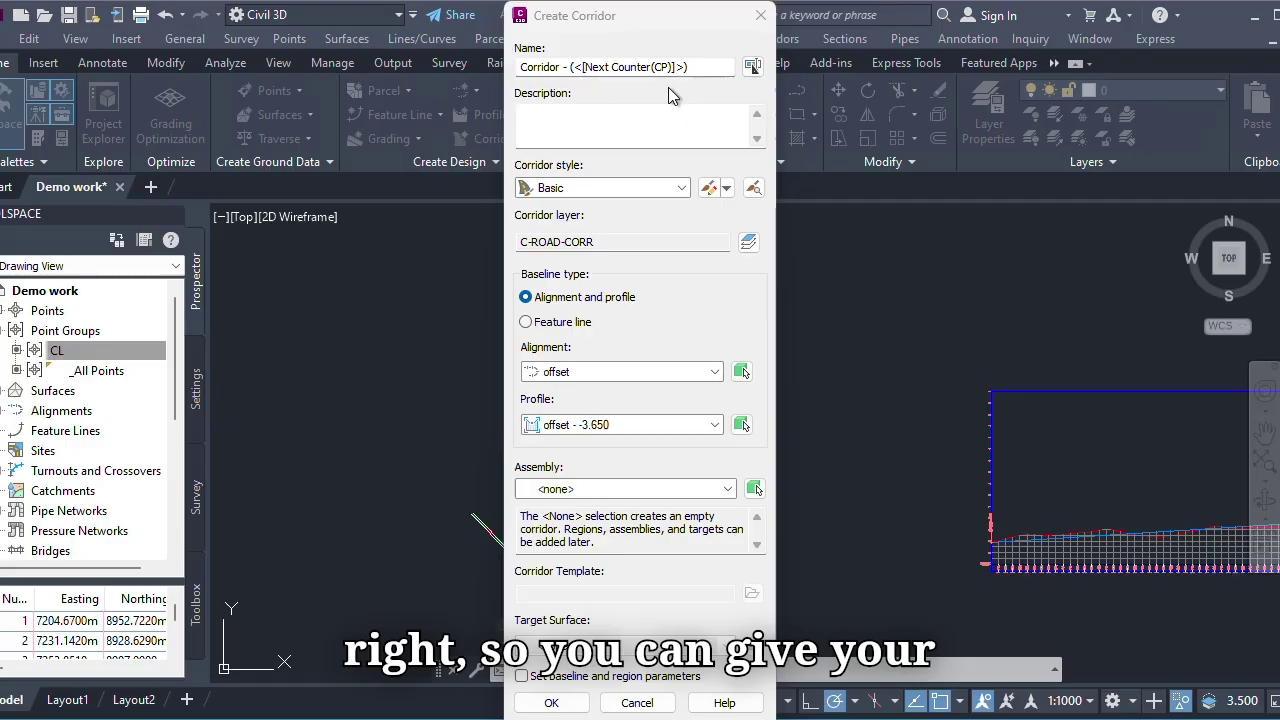
left_click_drag(700, 66, 471, 75)
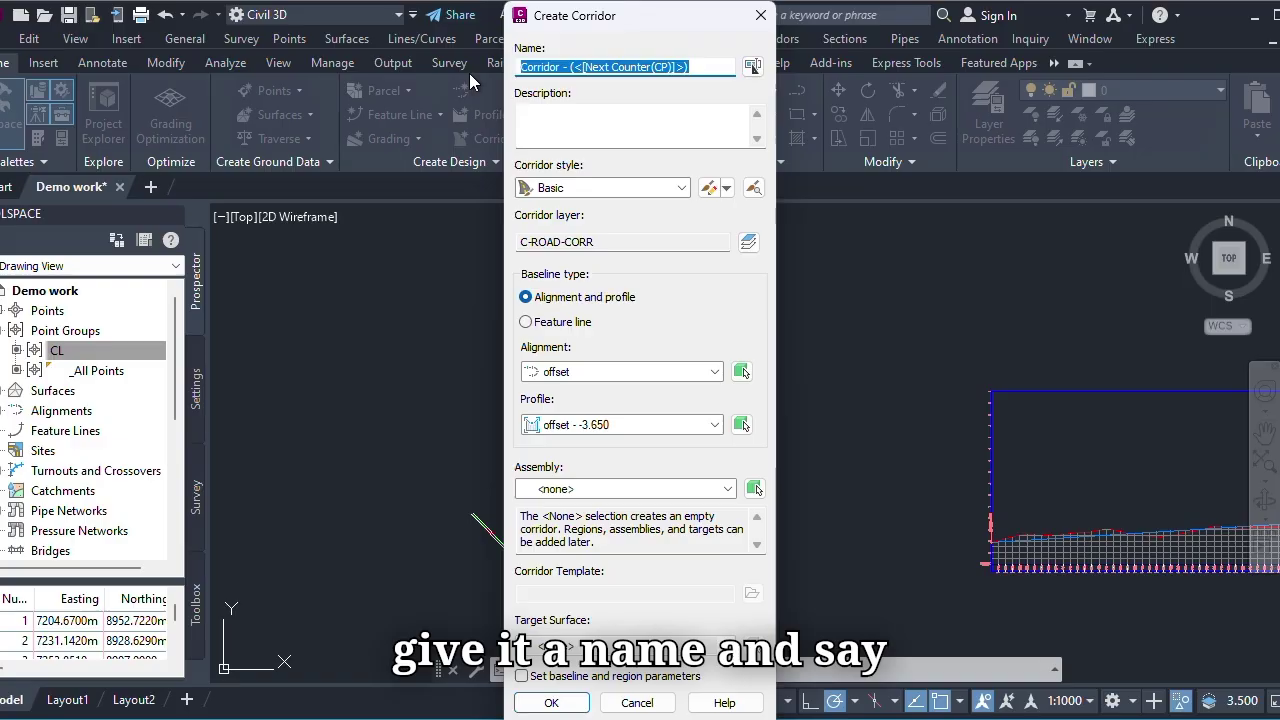
type("Cor")
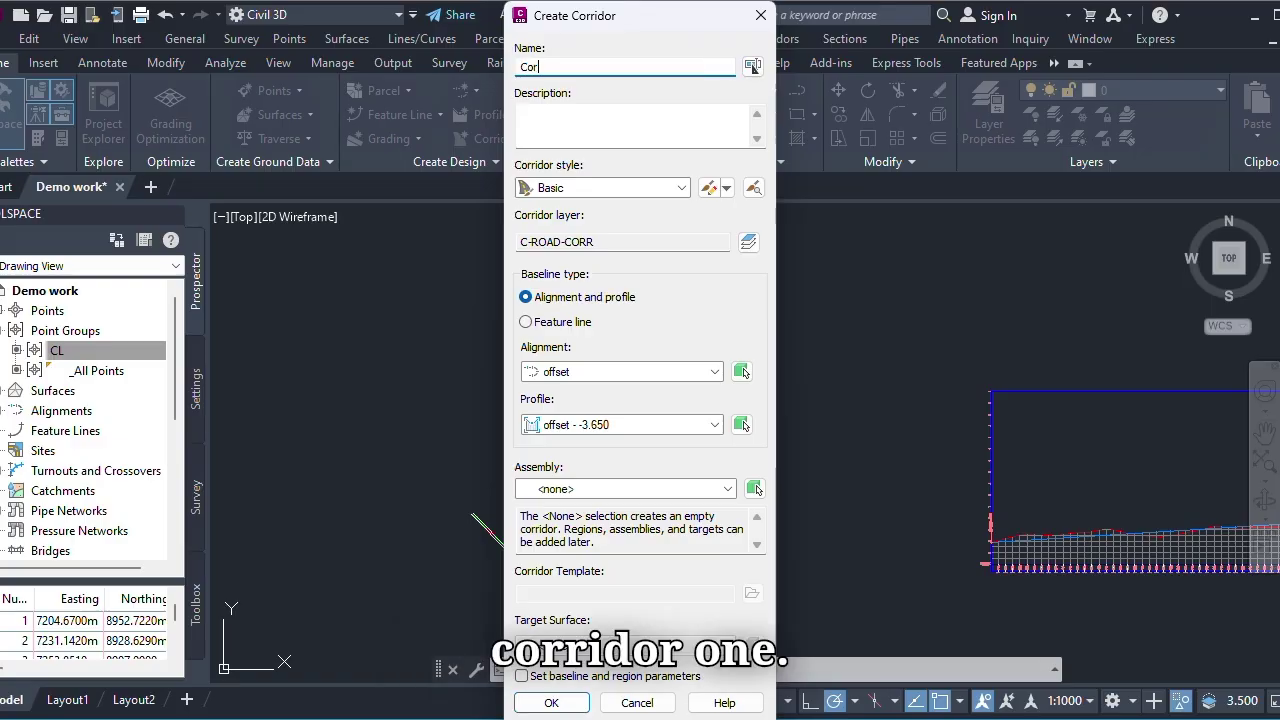
type("ridor 1")
left_click(613, 192)
left_click(614, 205)
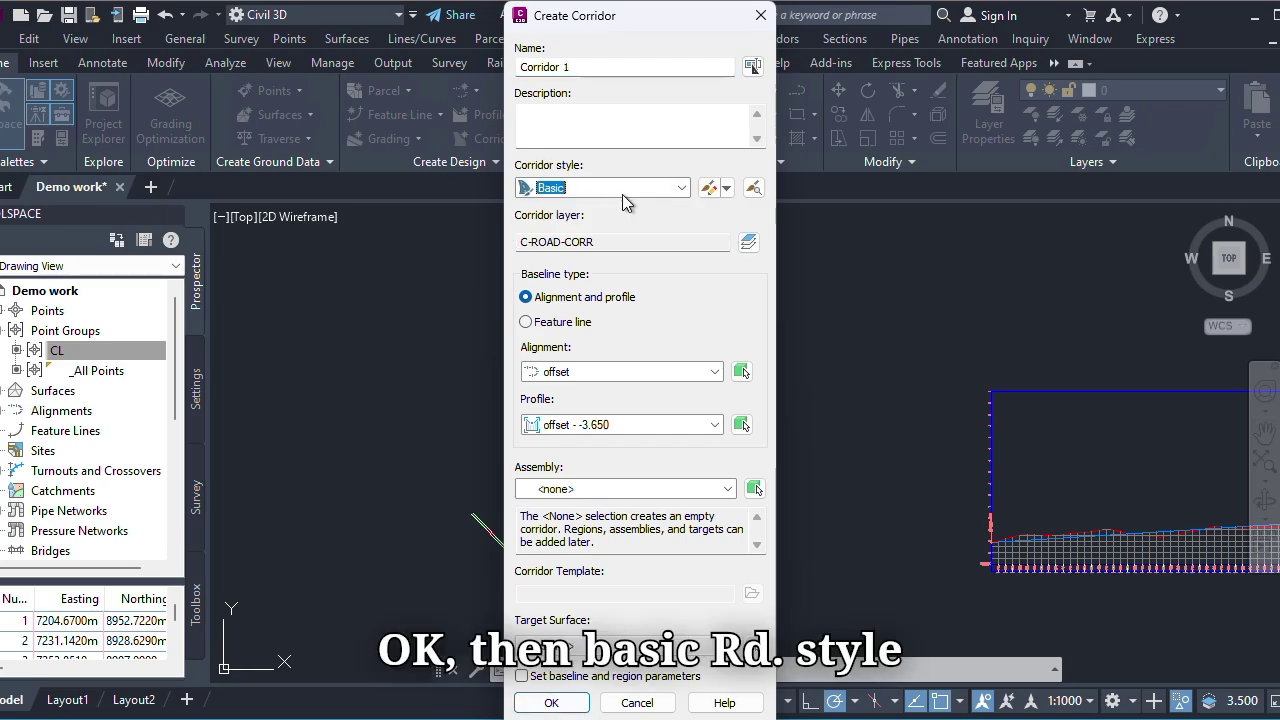
- Base the corridor on the Road 1 alignment and its Design Profile
left_click(586, 378)
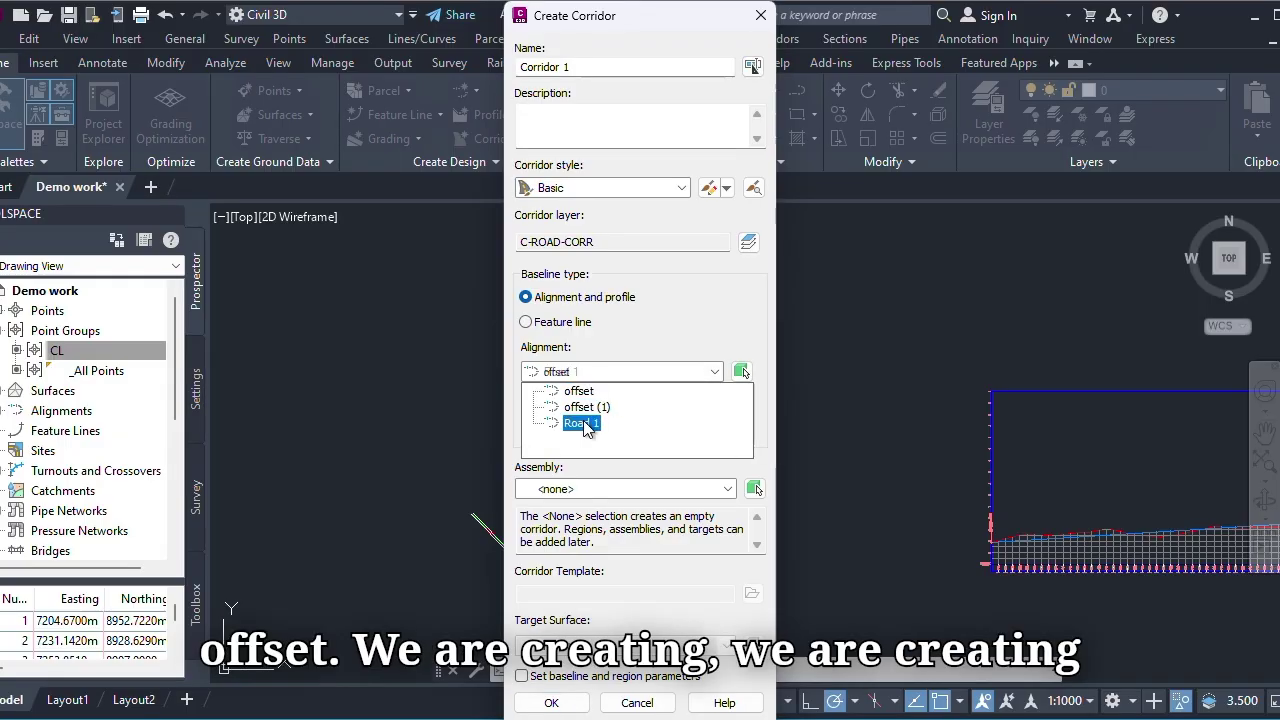
left_click(582, 424)
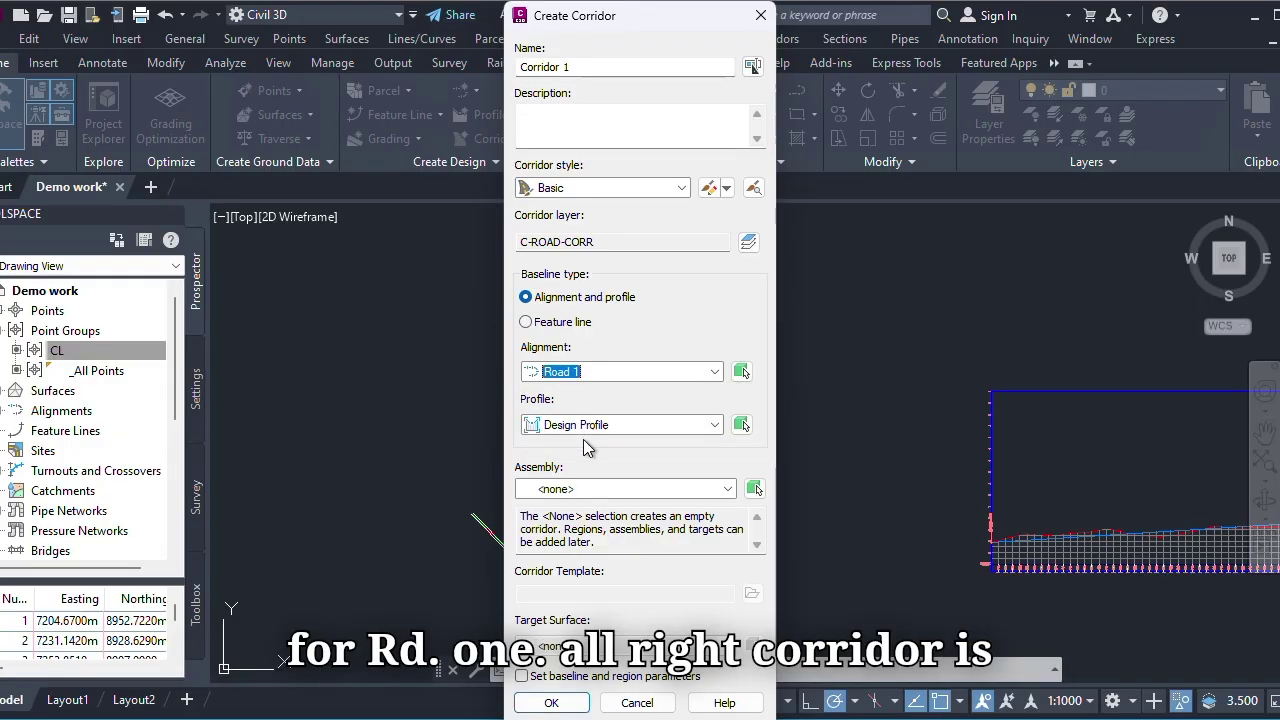
left_click(708, 426)
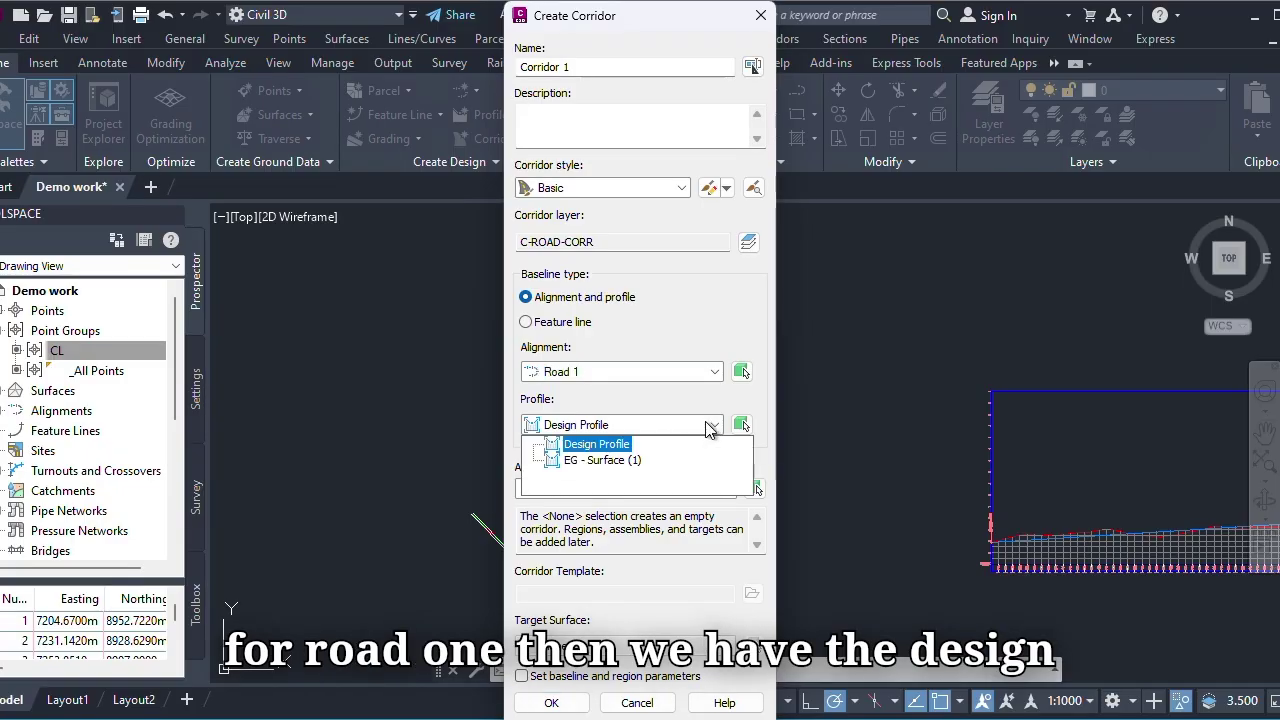
left_click(601, 446)
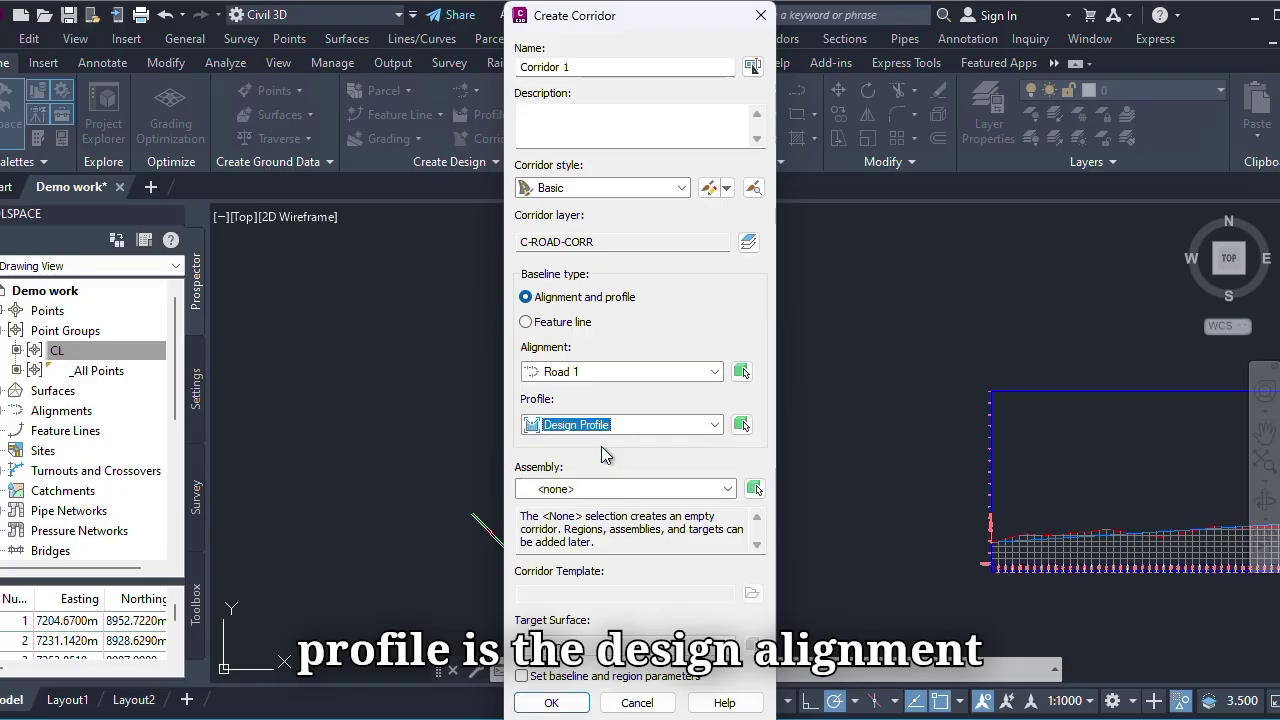
- Assign the full Aseembly assembly to Corridor 1 and continue to its baseline and region parameters
left_click(600, 488)
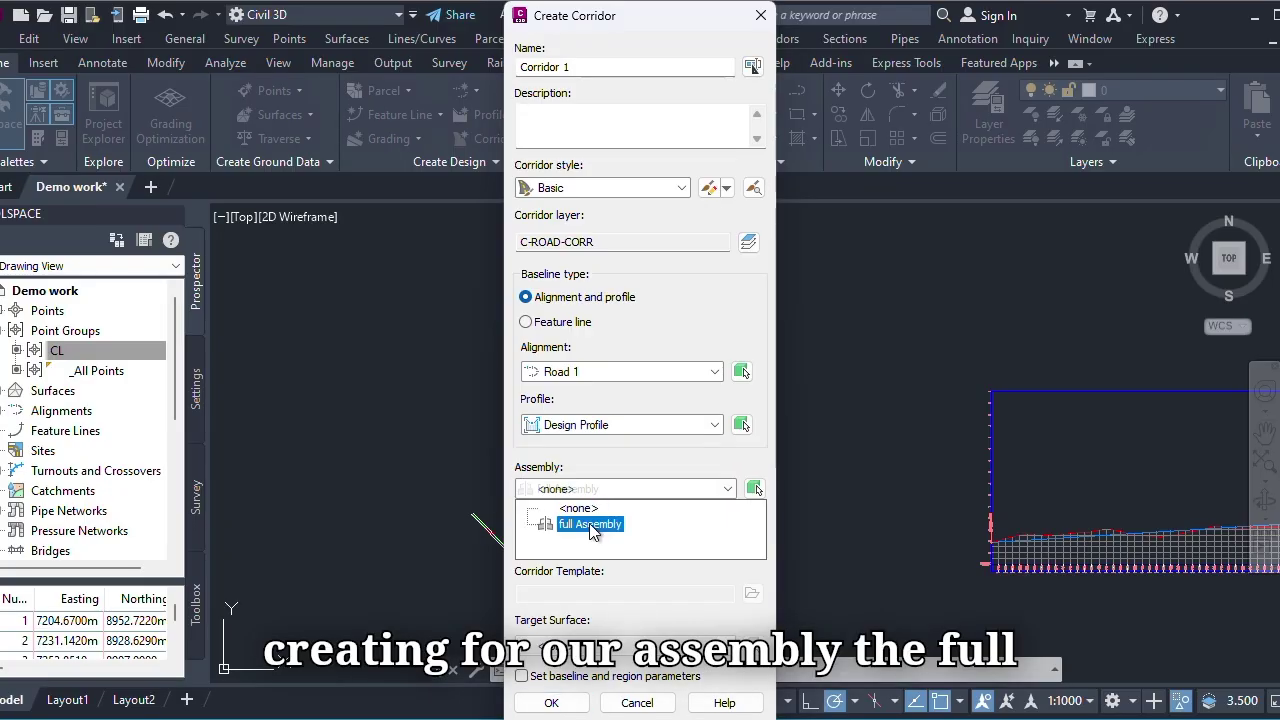
left_click(590, 526)
left_click(591, 527)
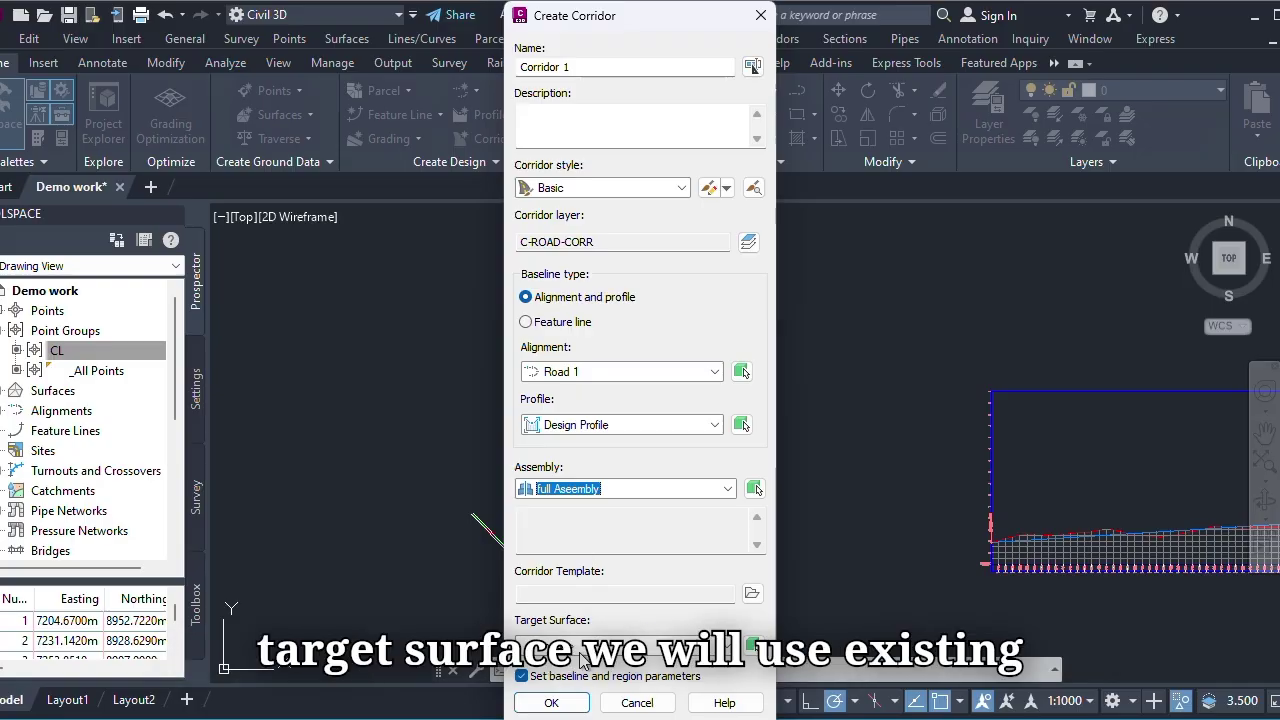
left_click(553, 703)
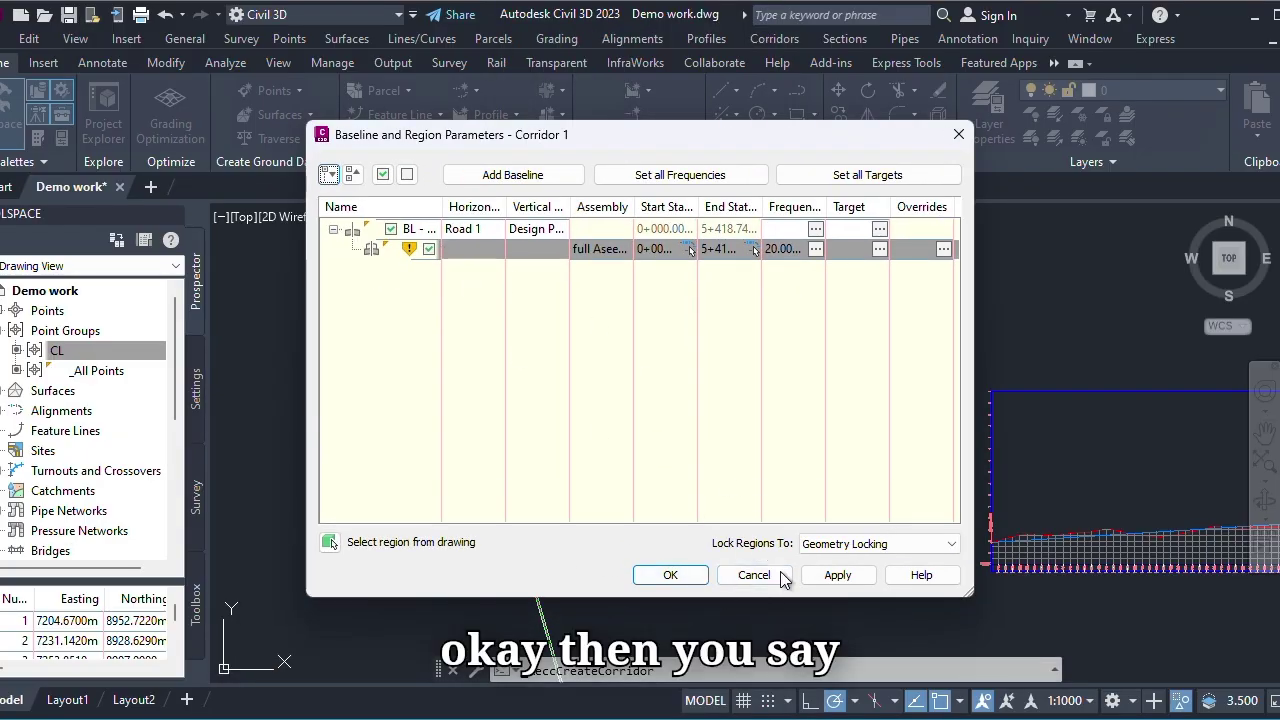
- Apply the baseline and region parameters, rebuild Corridor 1 and close the Event Viewer
left_click(838, 575)
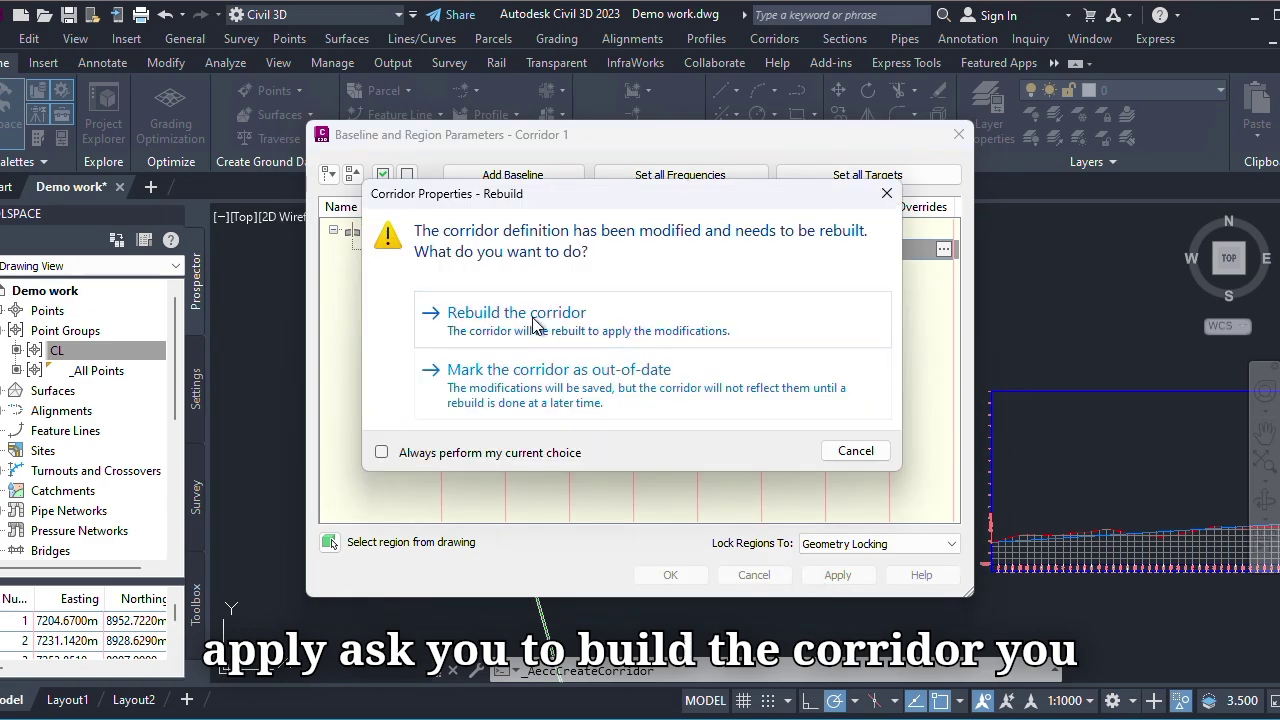
left_click(533, 318)
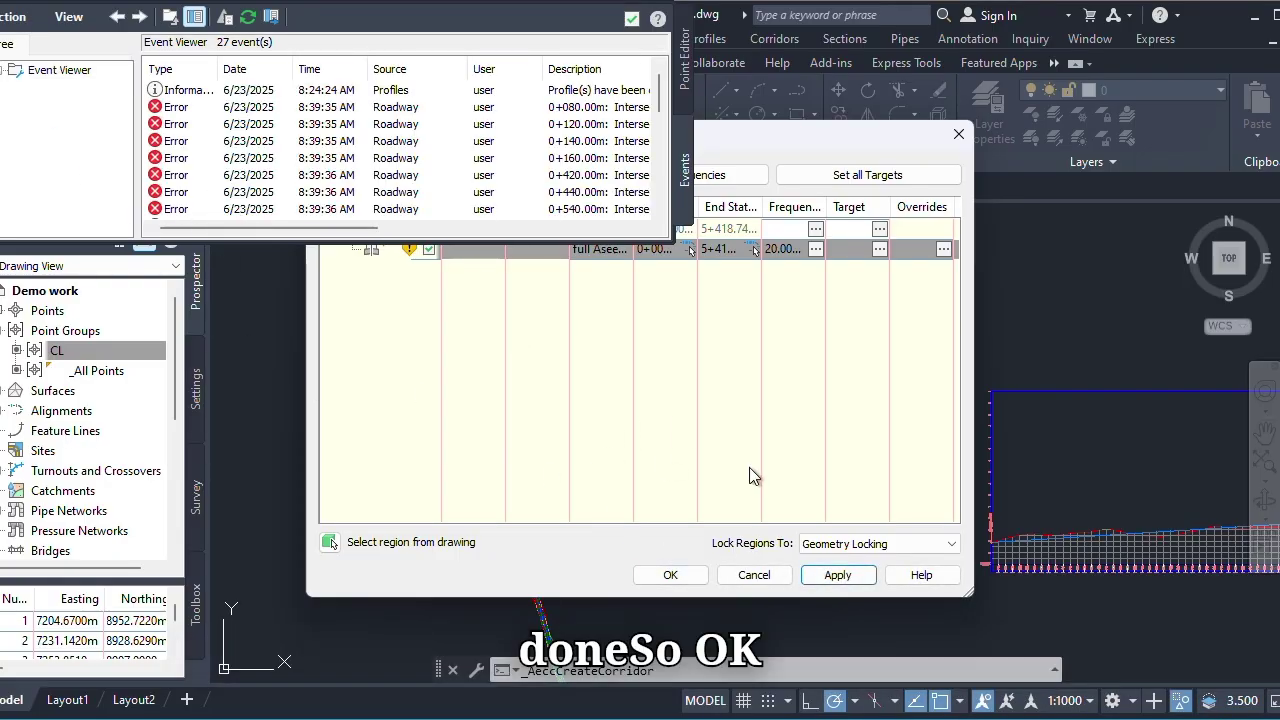
left_click(670, 575)
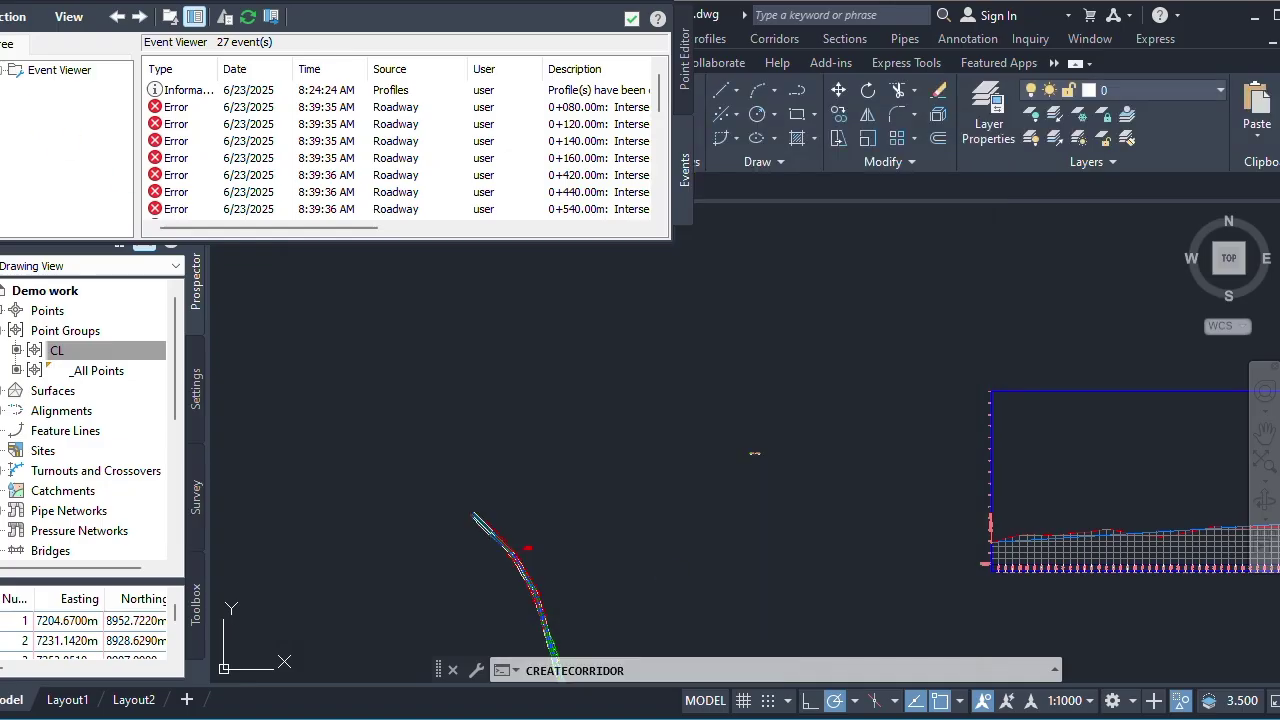
left_click(631, 19)
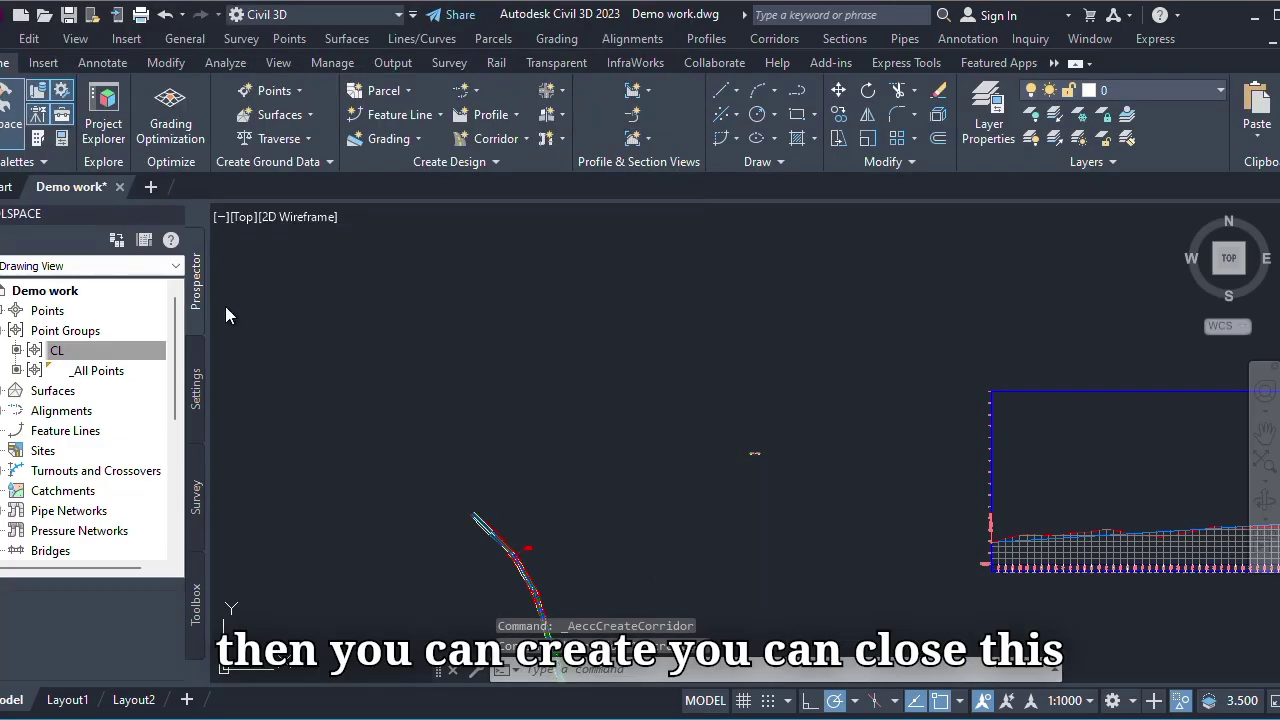
- Examine the cut and fill slopes along Corridor 1 and compare them with the ground and design lines in the profile view
scroll(491, 420, "up", 6)
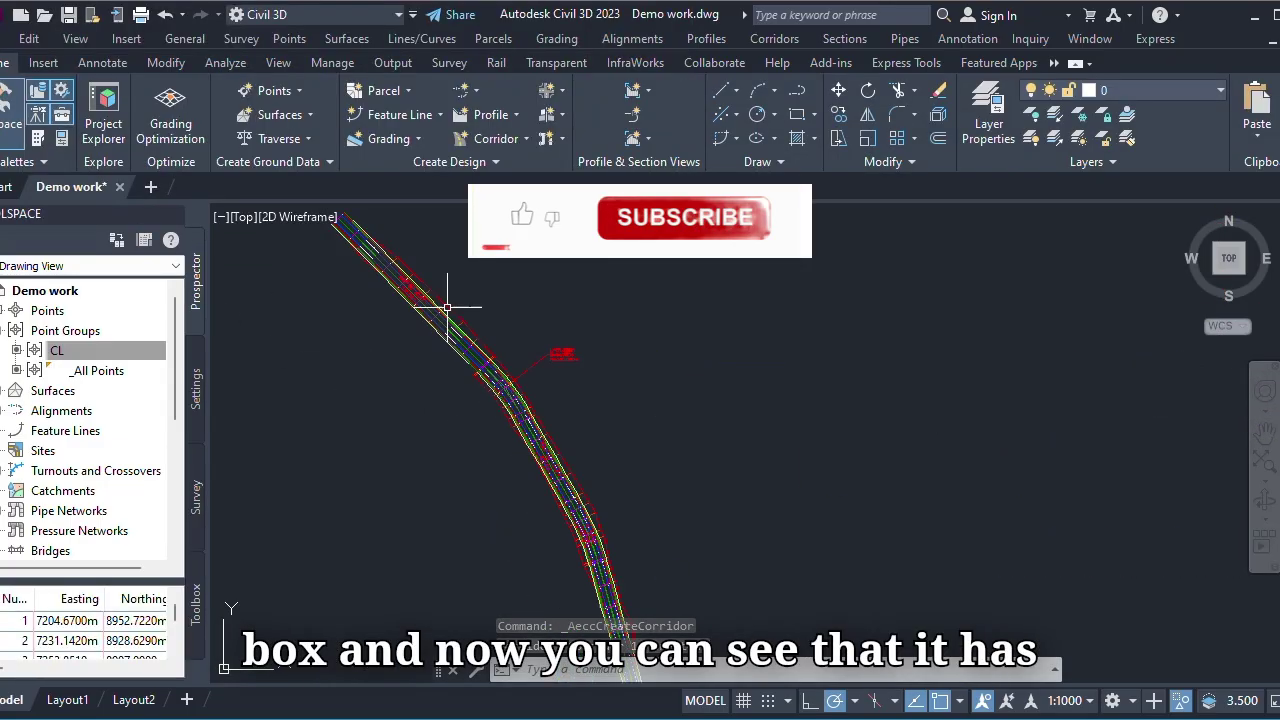
scroll(447, 308, "up", 4)
scroll(523, 349, "down", 2)
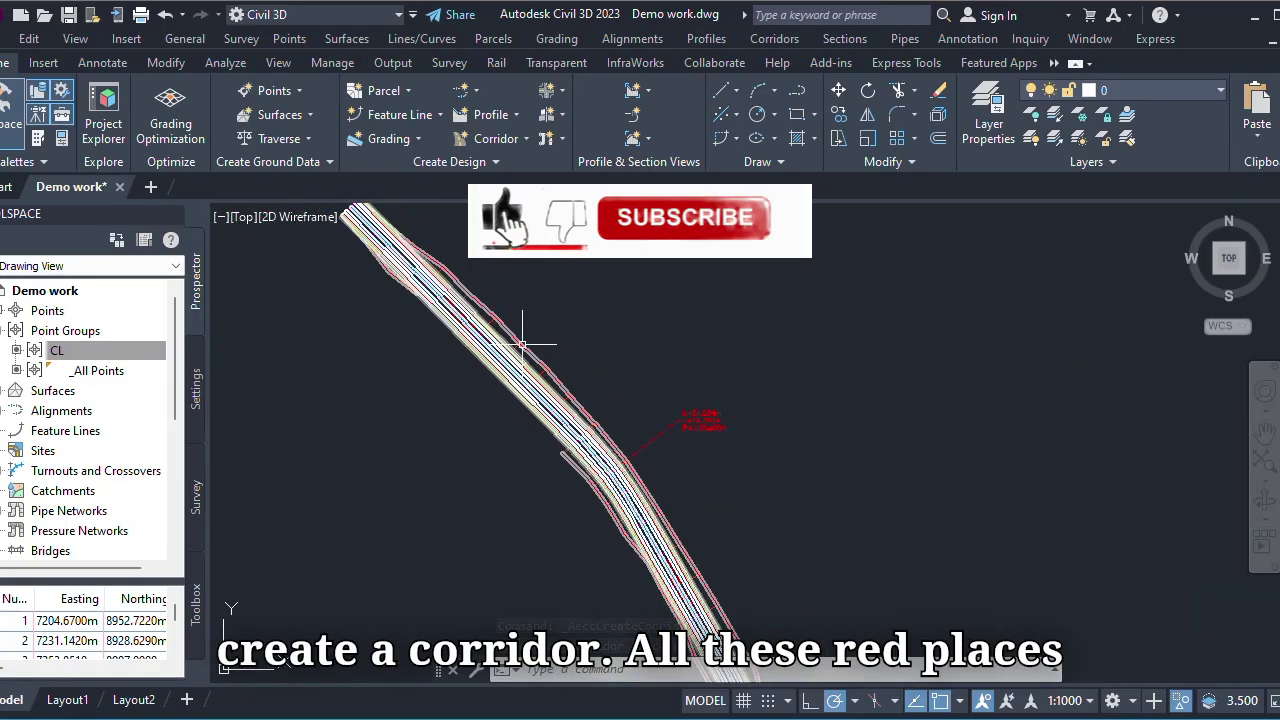
scroll(620, 385, "down", 3)
scroll(560, 365, "up", 5)
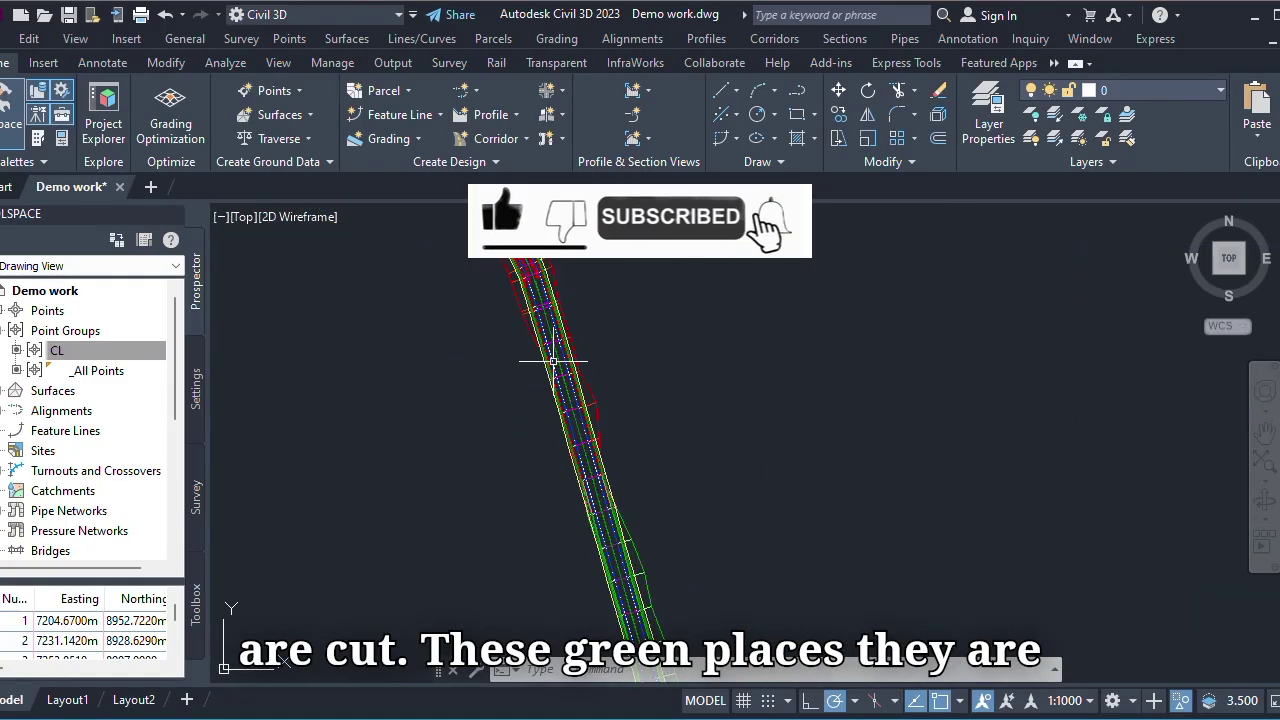
scroll(555, 360, "up", 2)
scroll(566, 356, "down", 4)
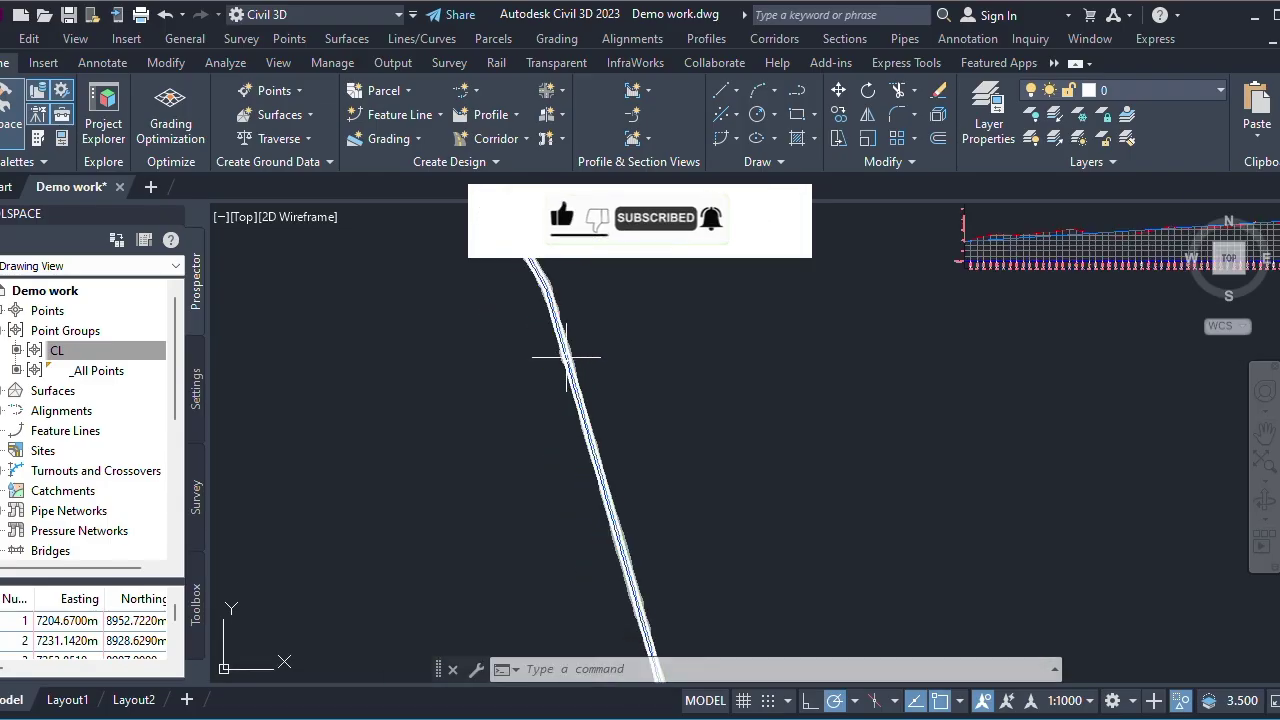
scroll(571, 337, "up", 5)
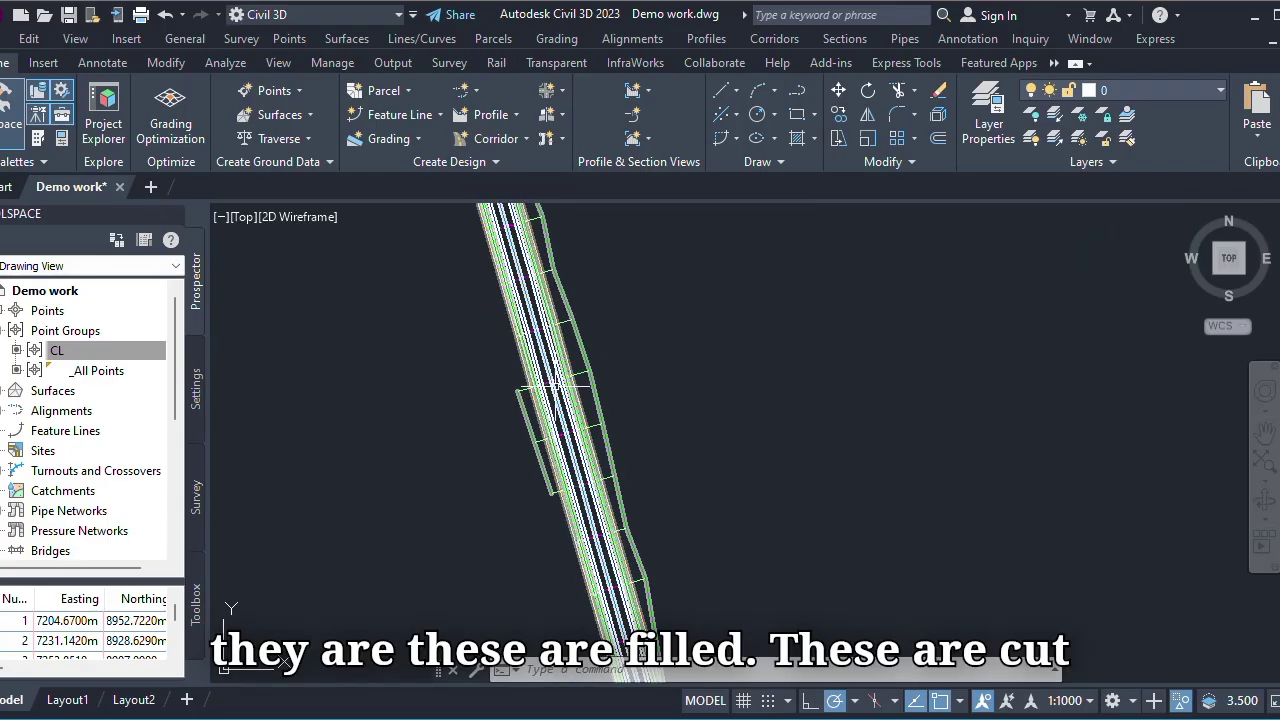
scroll(571, 443, "down", 3)
scroll(577, 449, "down", 3)
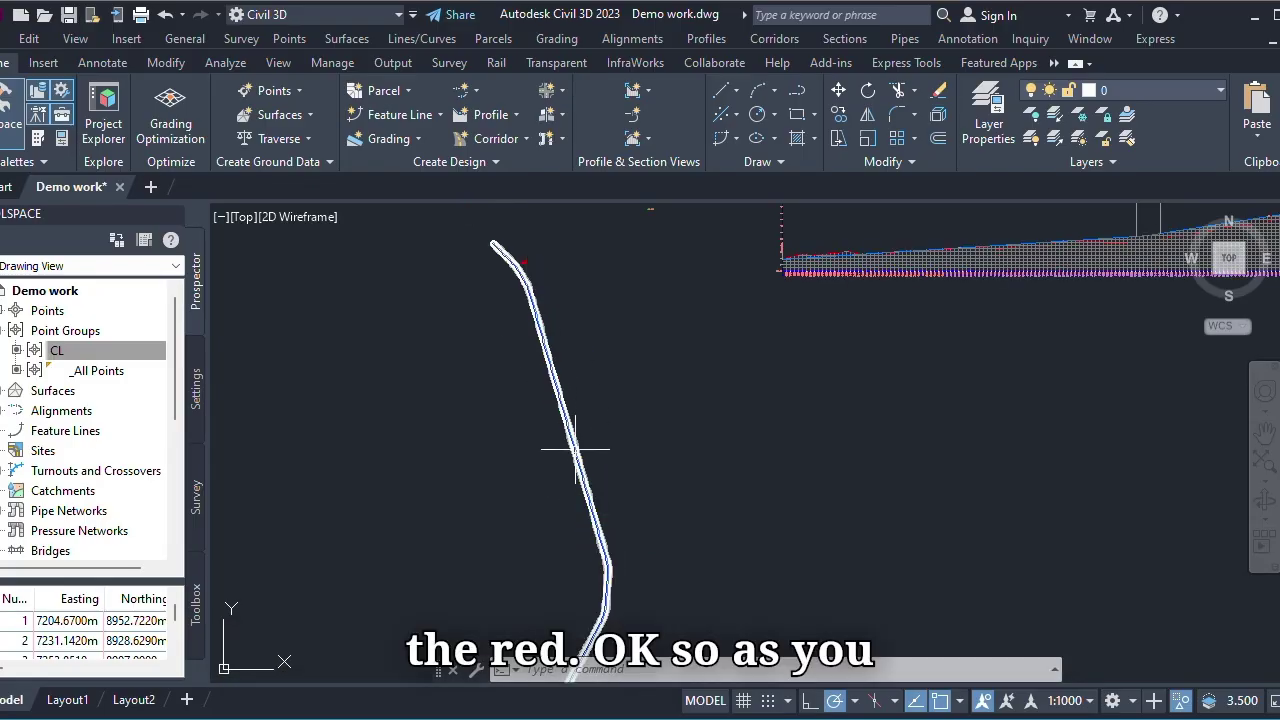
scroll(577, 466, "up", 5)
scroll(593, 463, "down", 5)
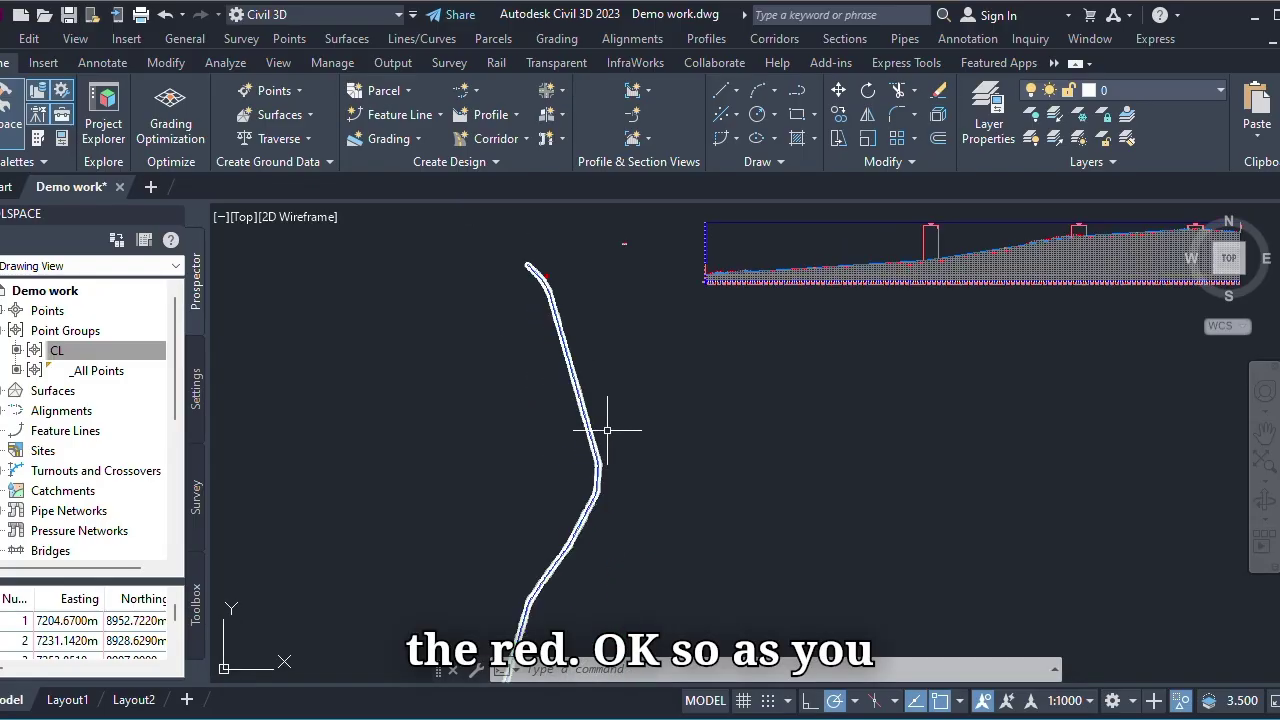
scroll(808, 258, "up", 5)
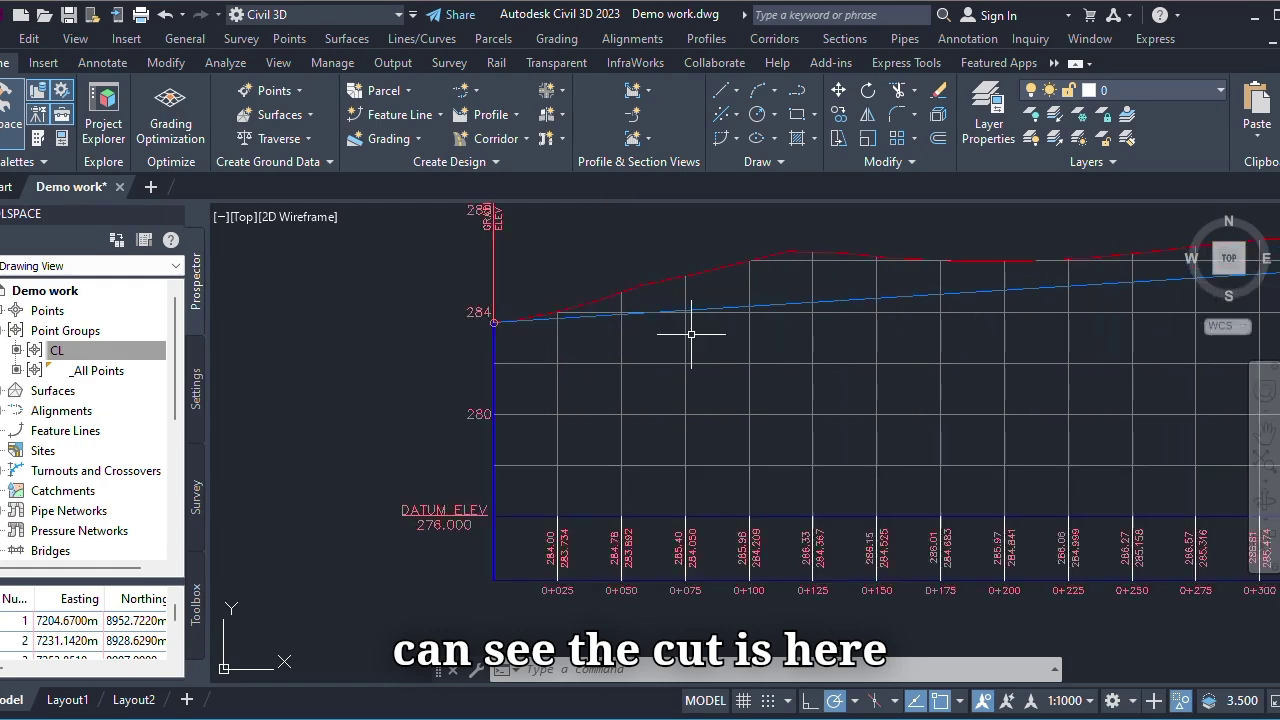
scroll(929, 300, "down", 6)
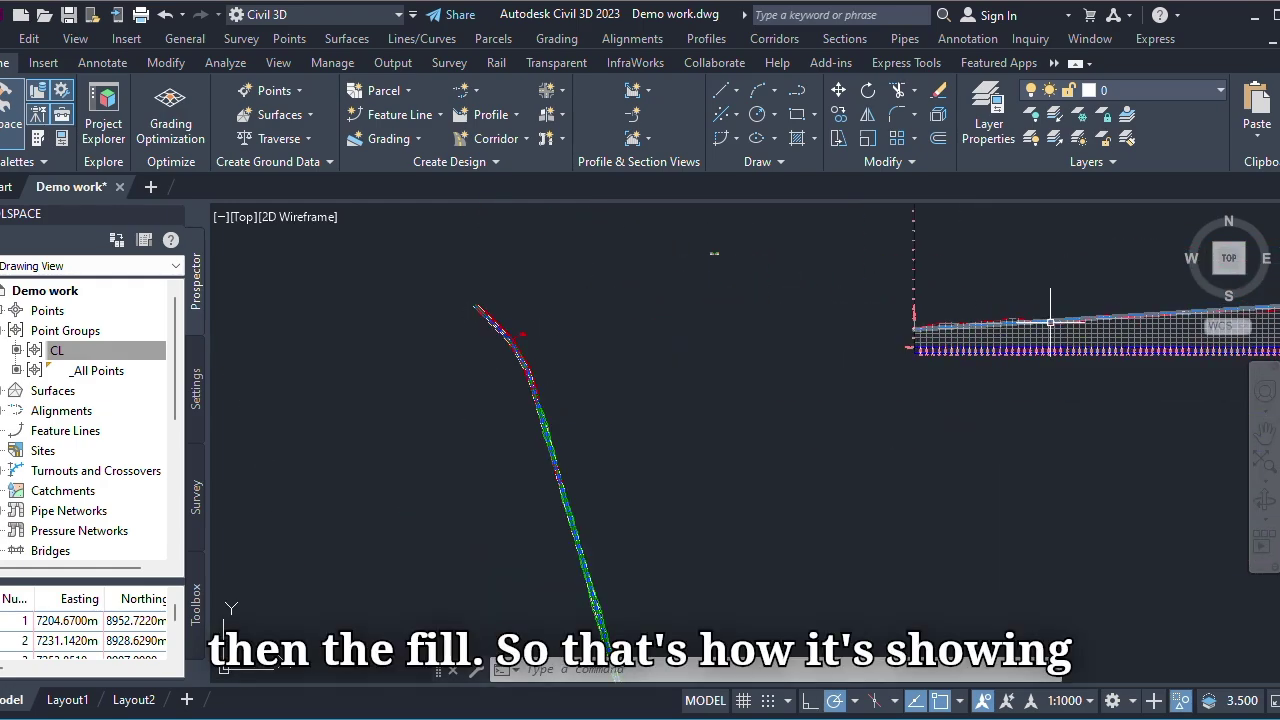
scroll(556, 515, "up", 3)
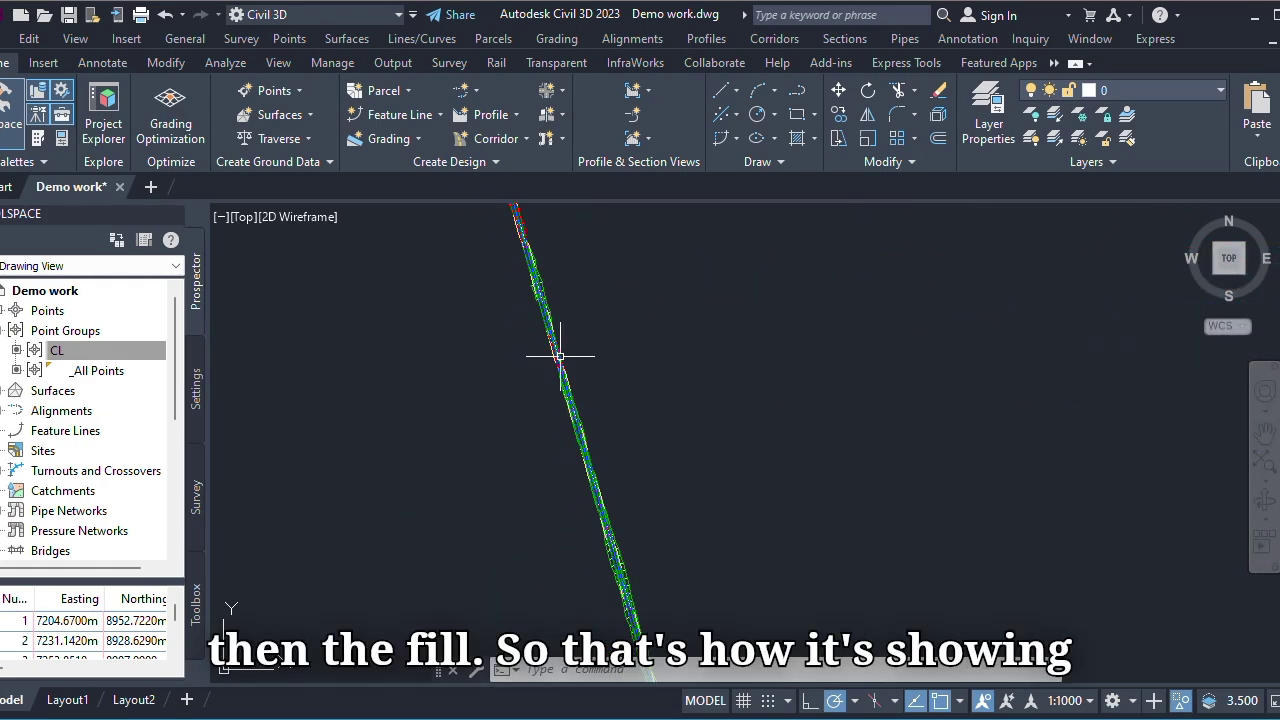
scroll(634, 563, "down", 5)
scroll(506, 563, "up", 4)
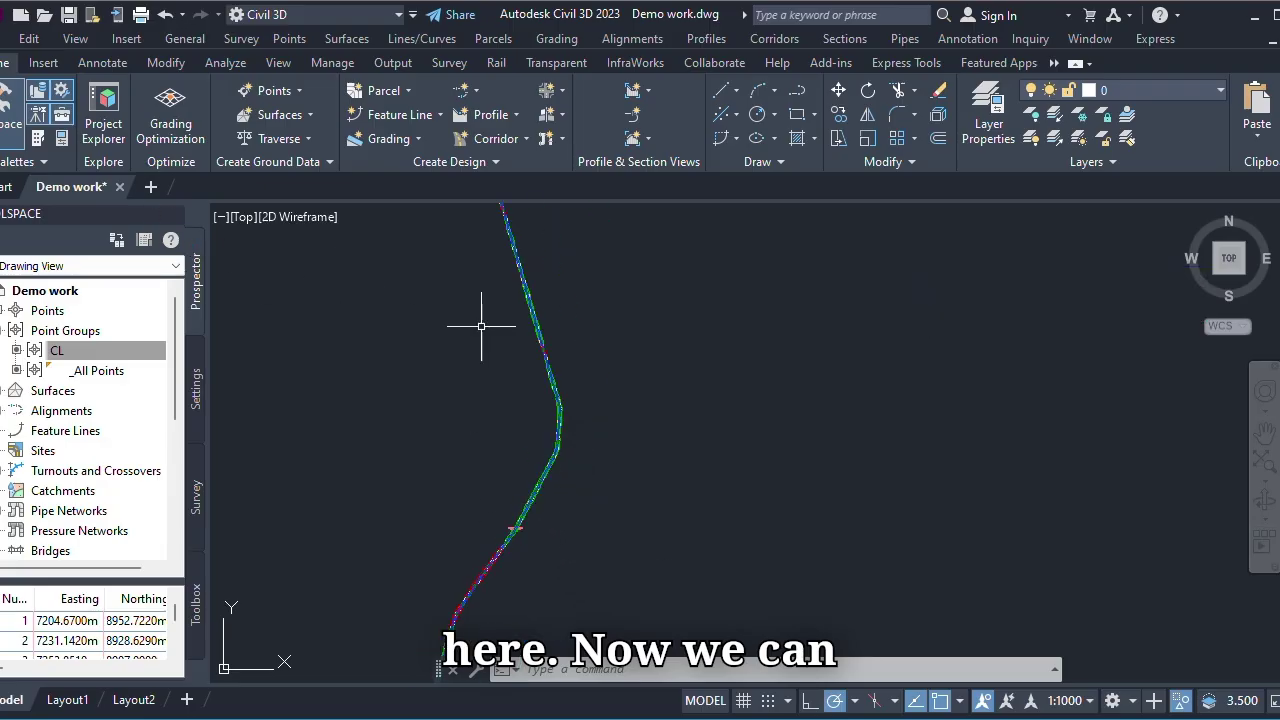
- Open Corridor 1's surface settings, specify the Datum code for link data and finish the surface setup
left_click(537, 317)
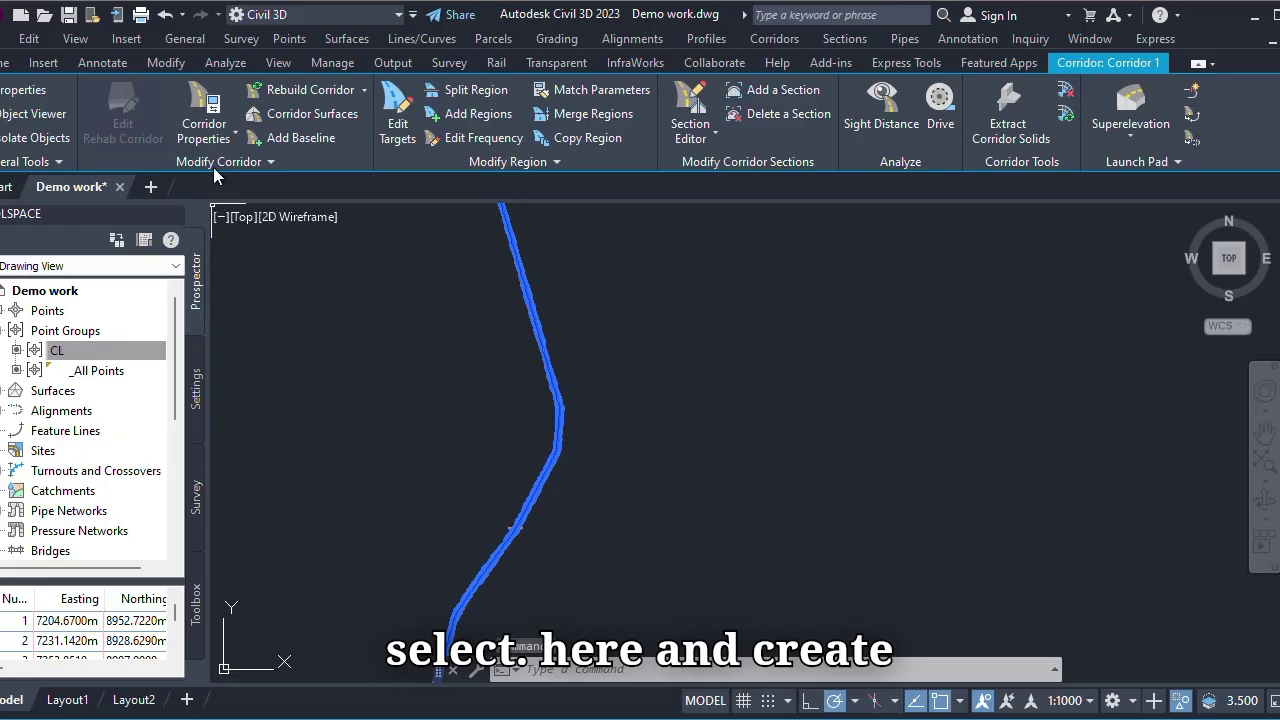
left_click(311, 114)
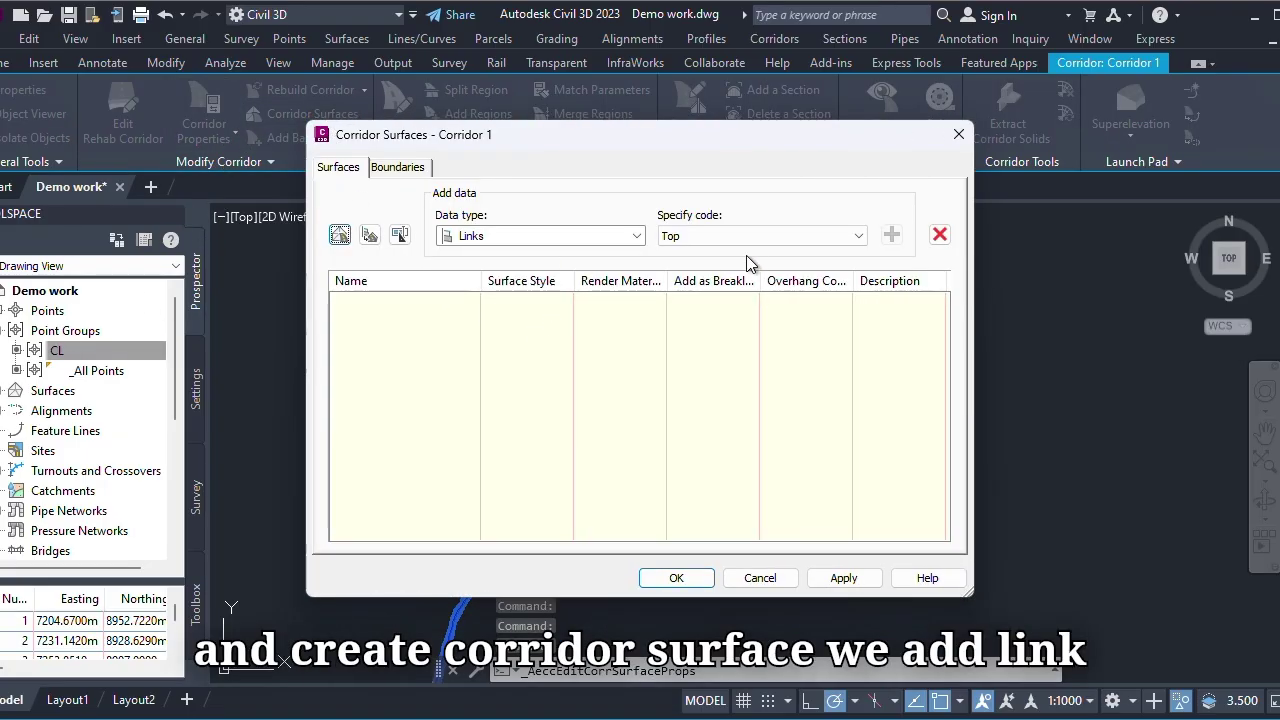
left_click(858, 237)
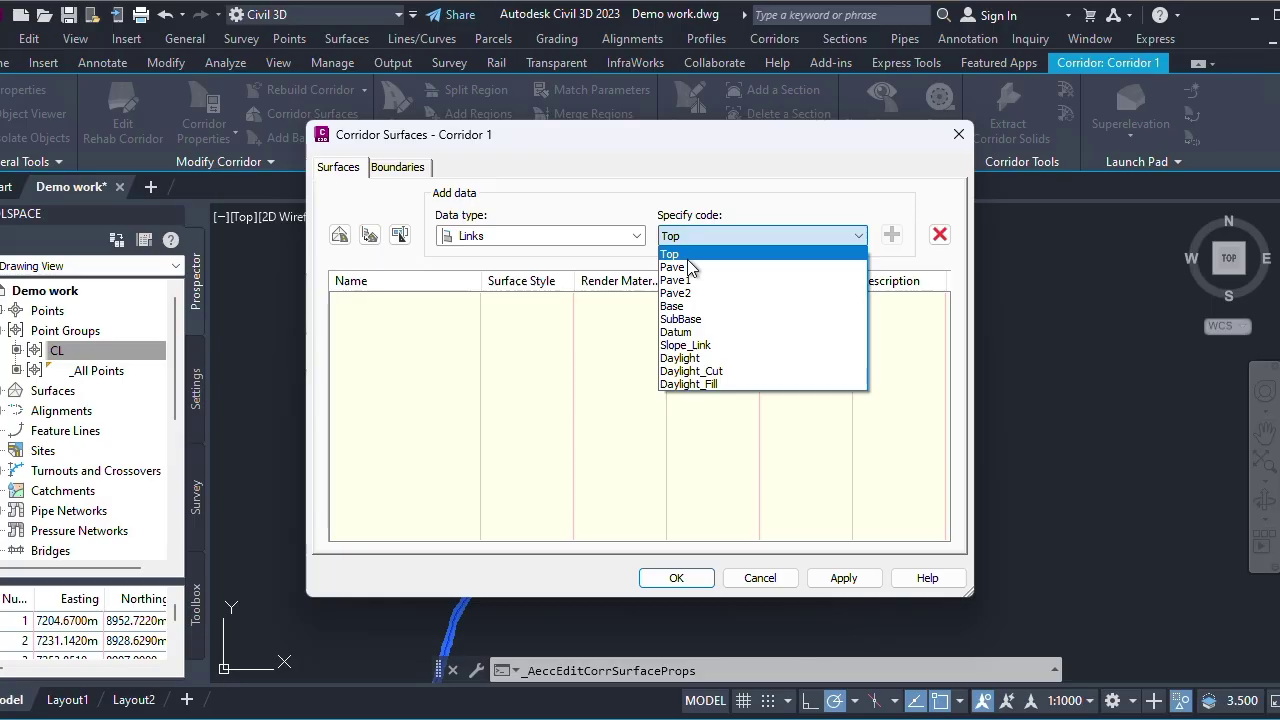
left_click(676, 332)
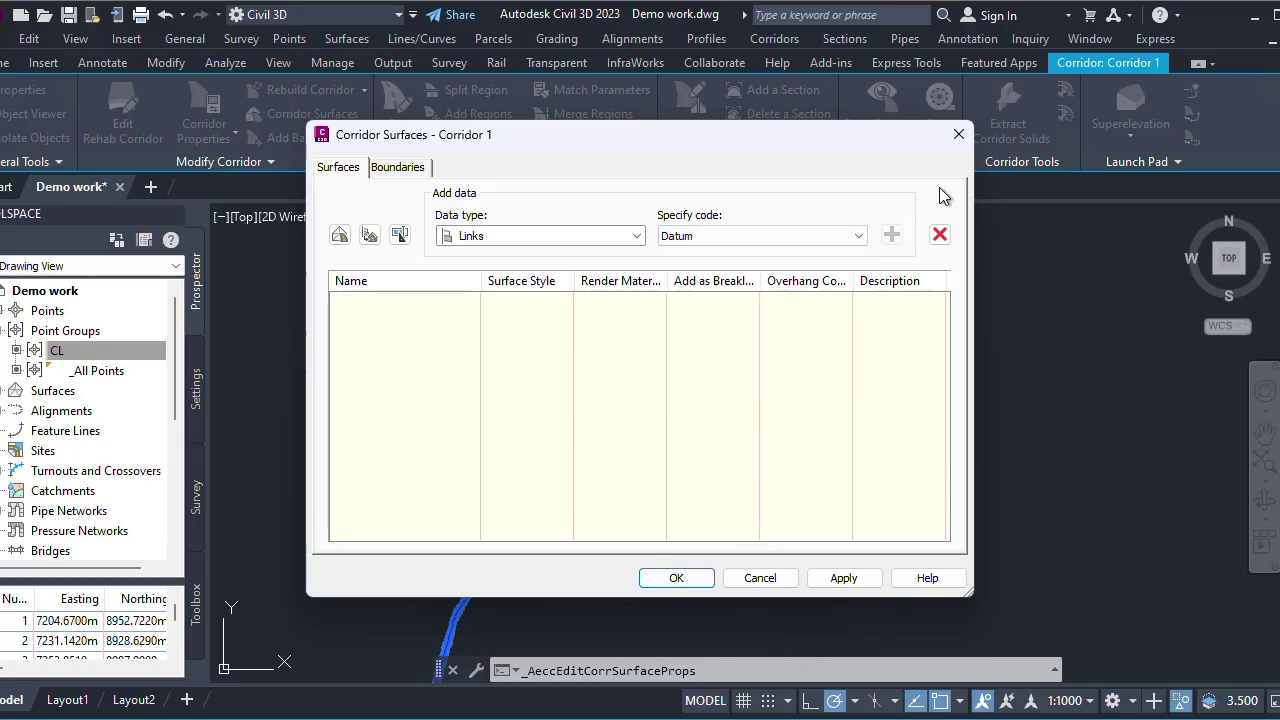
left_click(757, 238)
left_click(763, 240)
key("Return")
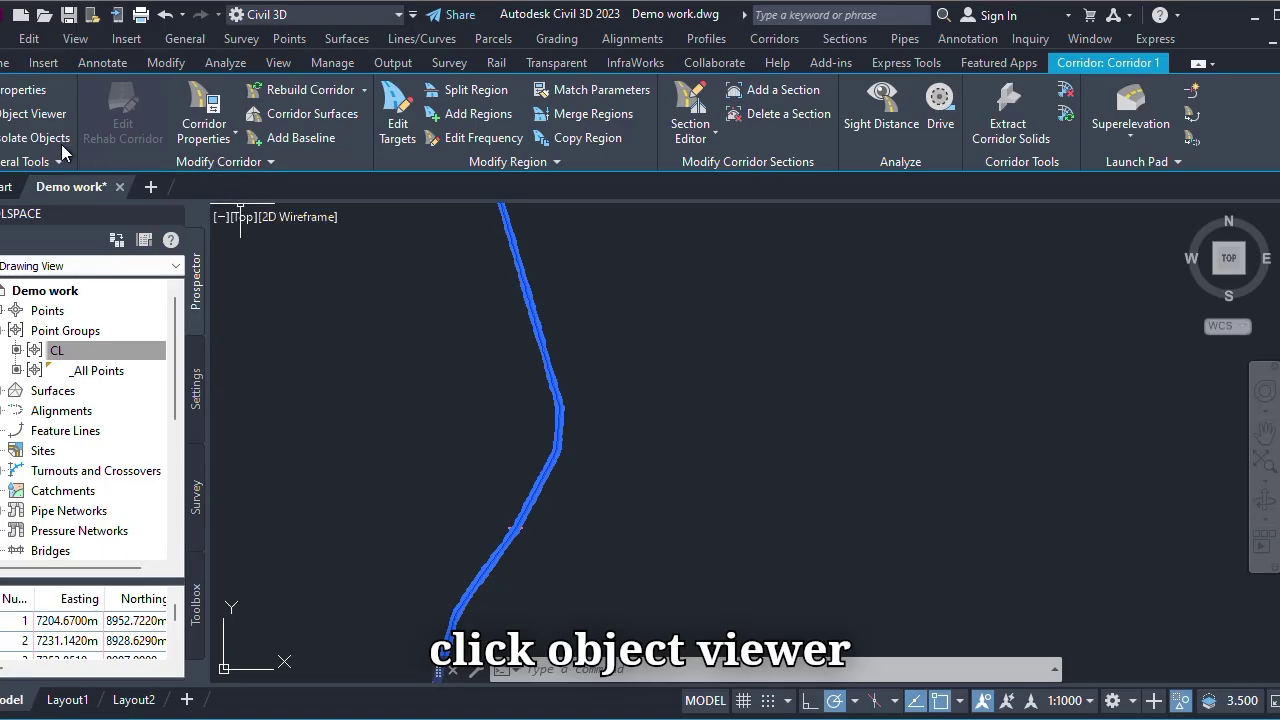
- Open Corridor 1 in the Object Viewer and orbit and magnify it to examine the road surface, shoulders and daylight slopes
left_click(33, 115)
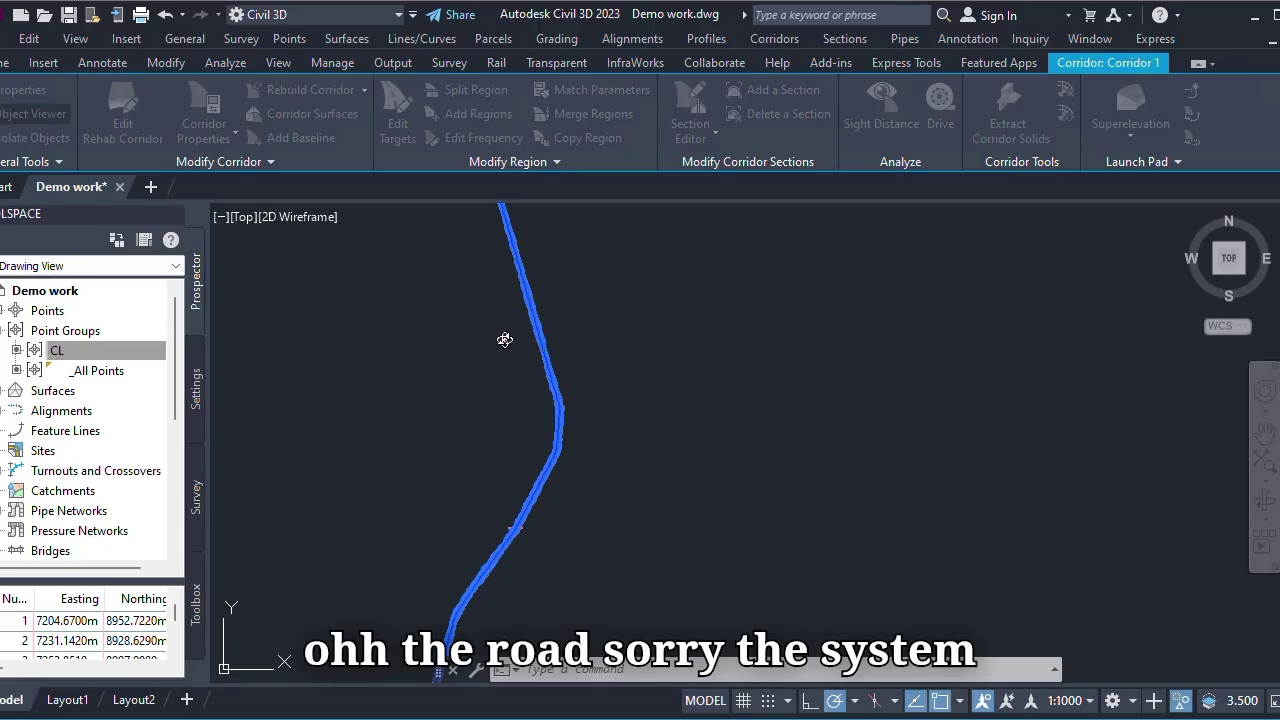
left_click(544, 340)
key("Return")
left_click_drag(690, 443, 741, 477)
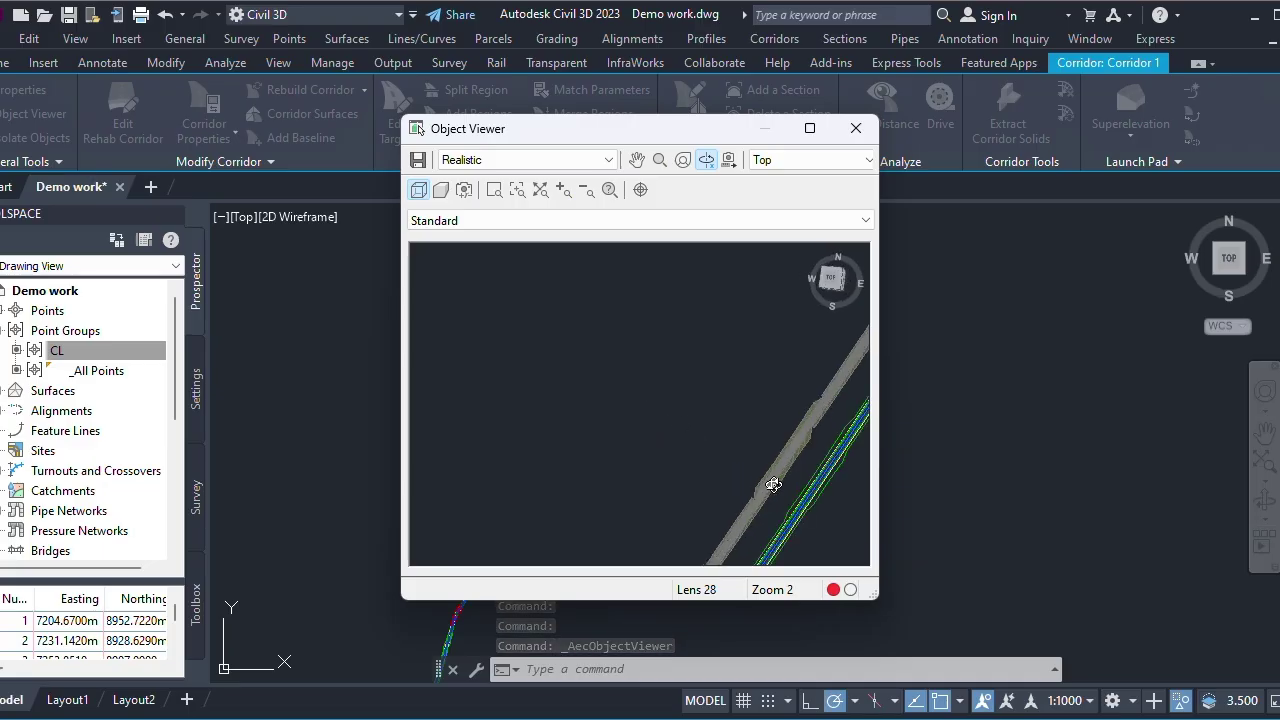
left_click_drag(773, 484, 726, 465)
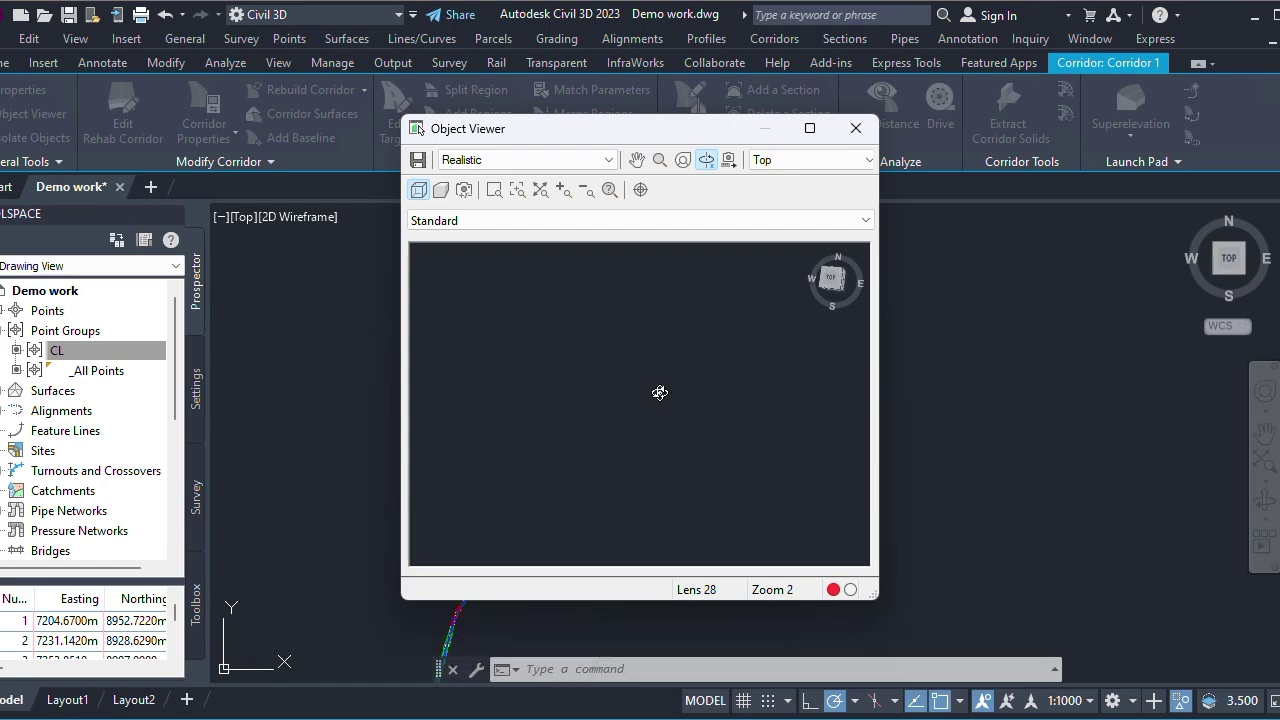
left_click_drag(649, 397, 627, 429)
scroll(647, 416, "up", 4)
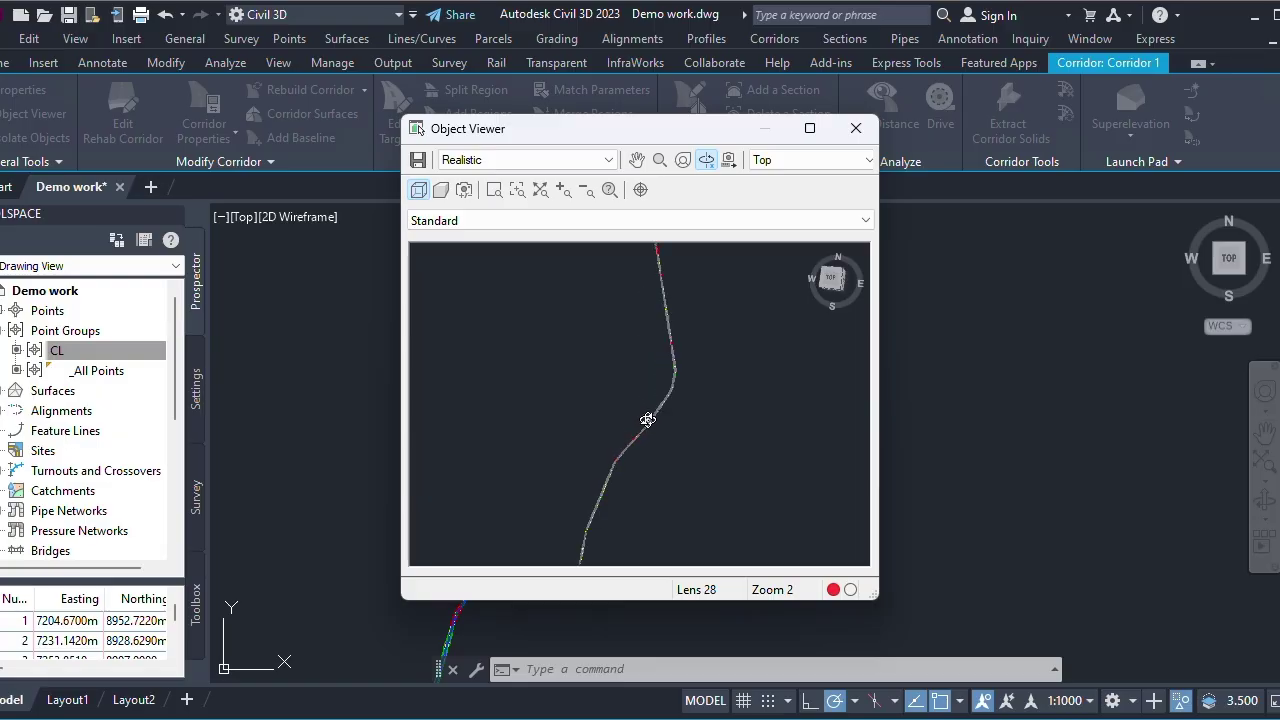
scroll(647, 419, "up", 3)
left_click_drag(706, 470, 723, 482)
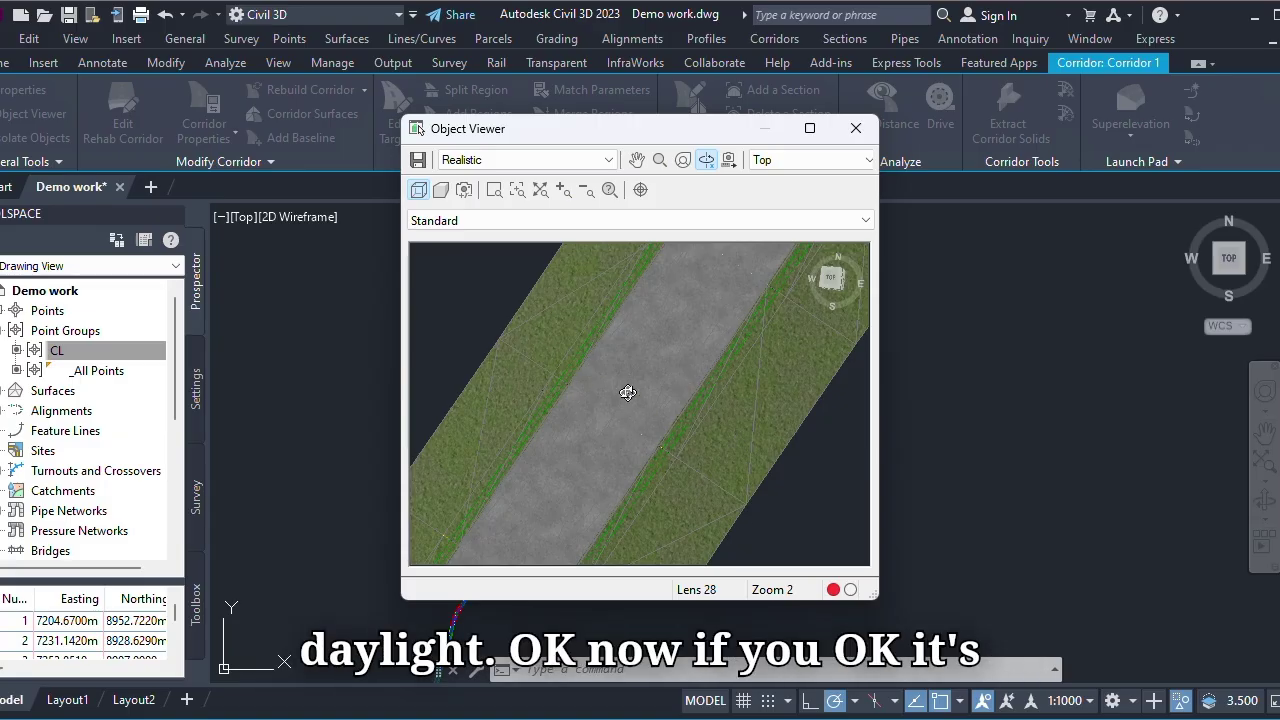
- Compare the corridor in the Conceptual and Realistic visual styles, examine the carriageway and side slopes, and close the Object Viewer
left_click(607, 162)
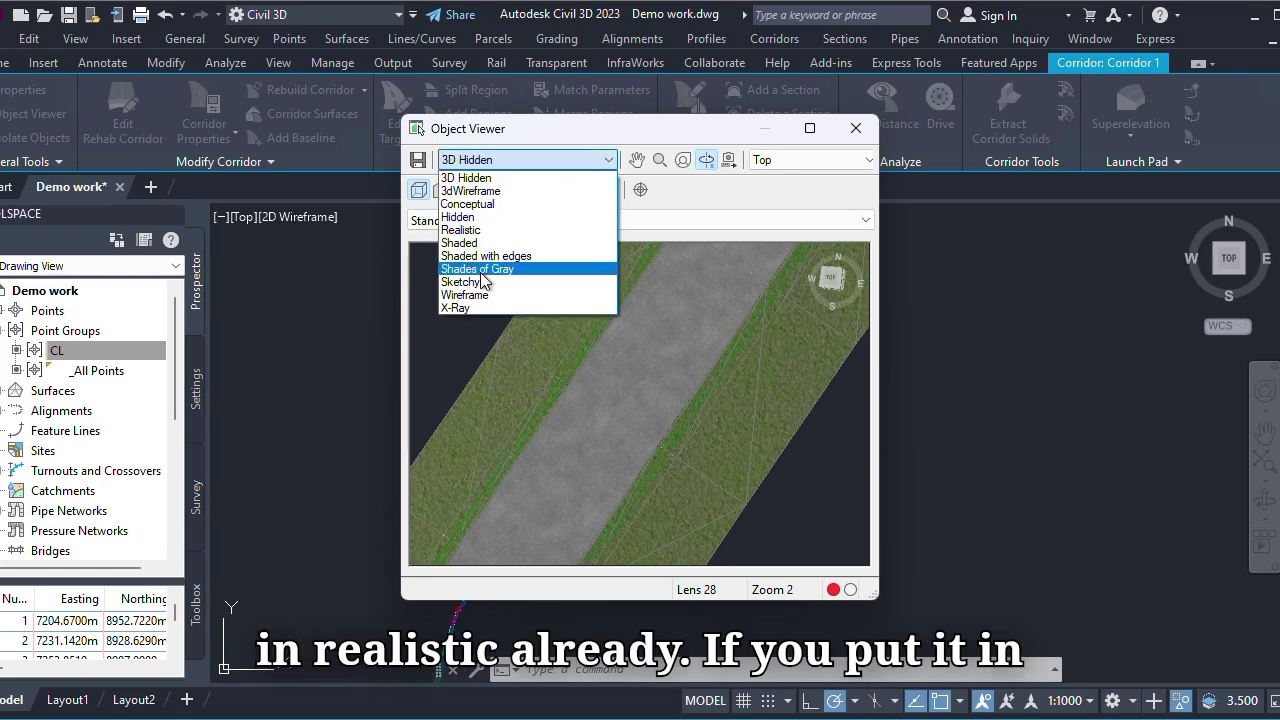
left_click(478, 204)
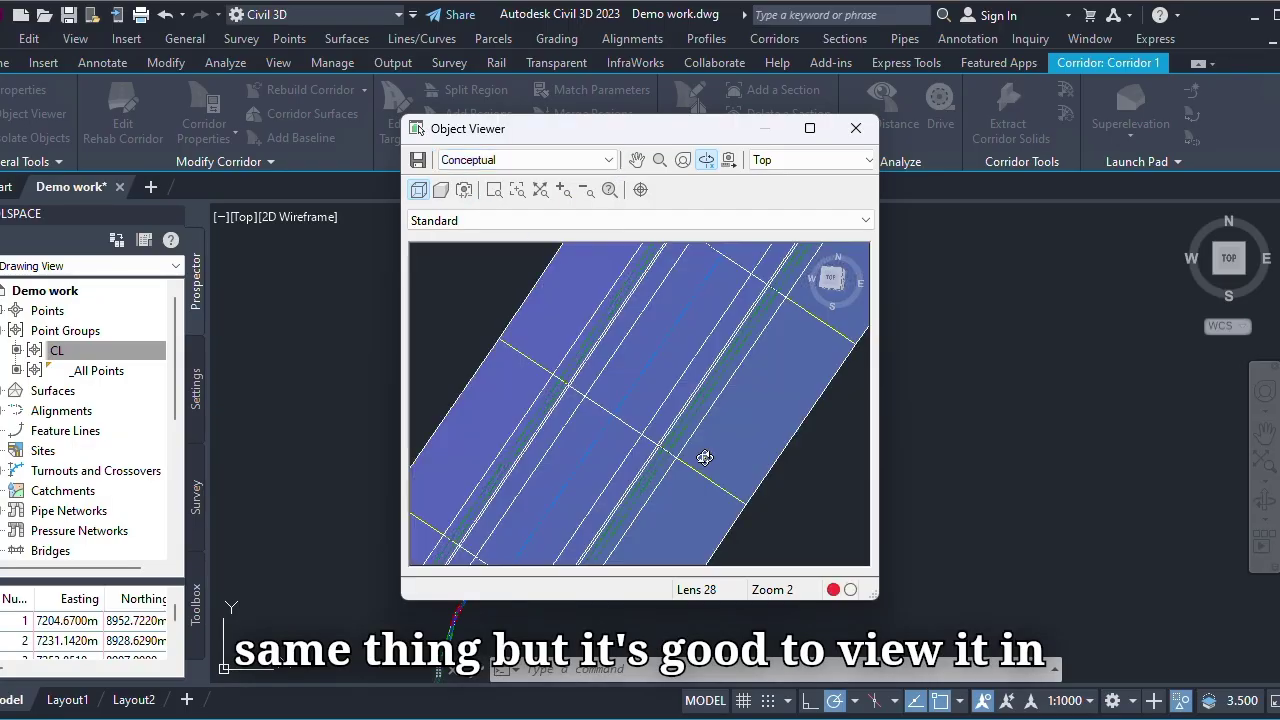
left_click(570, 162)
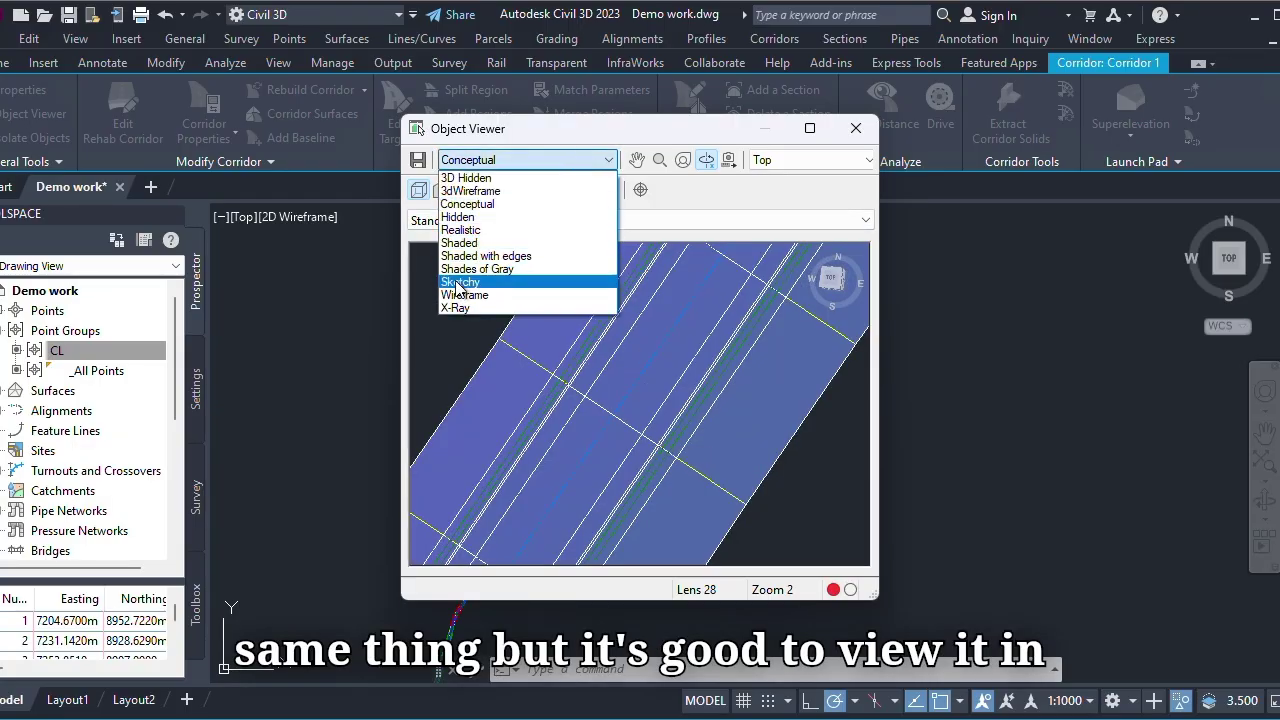
left_click(466, 230)
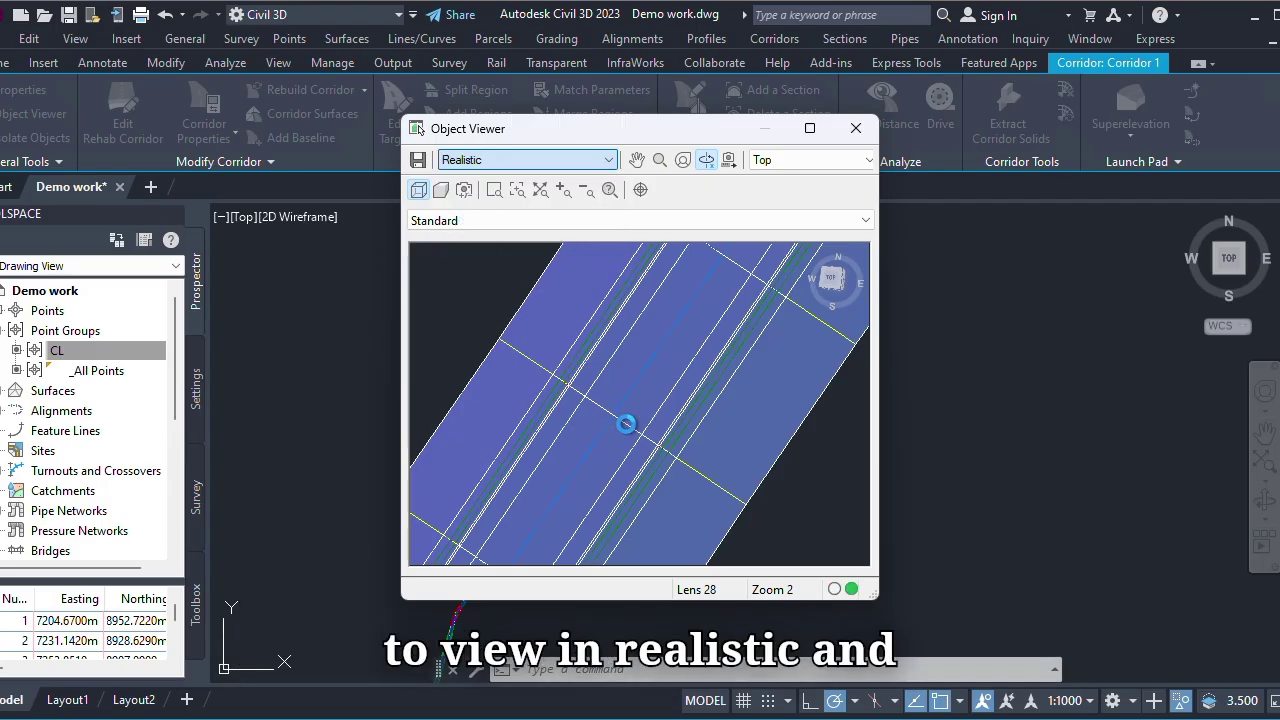
scroll(667, 433, "up", 2)
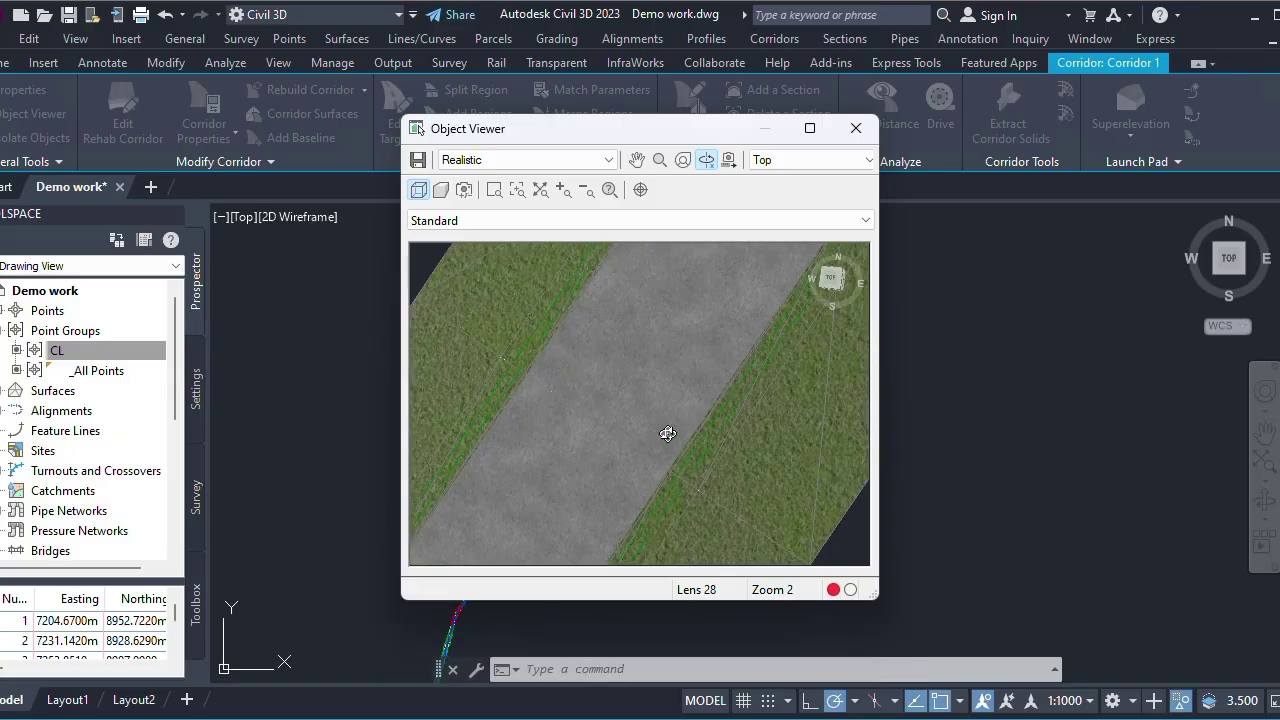
scroll(667, 433, "up", 3)
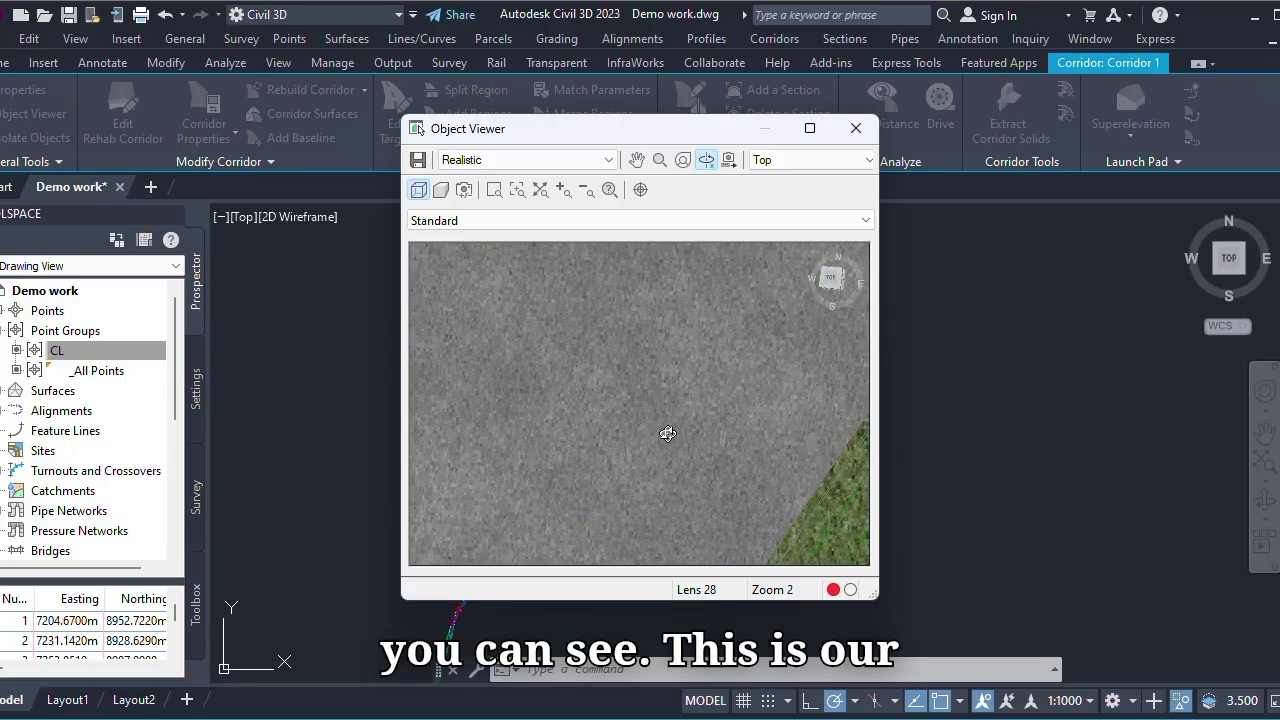
scroll(667, 433, "down", 2)
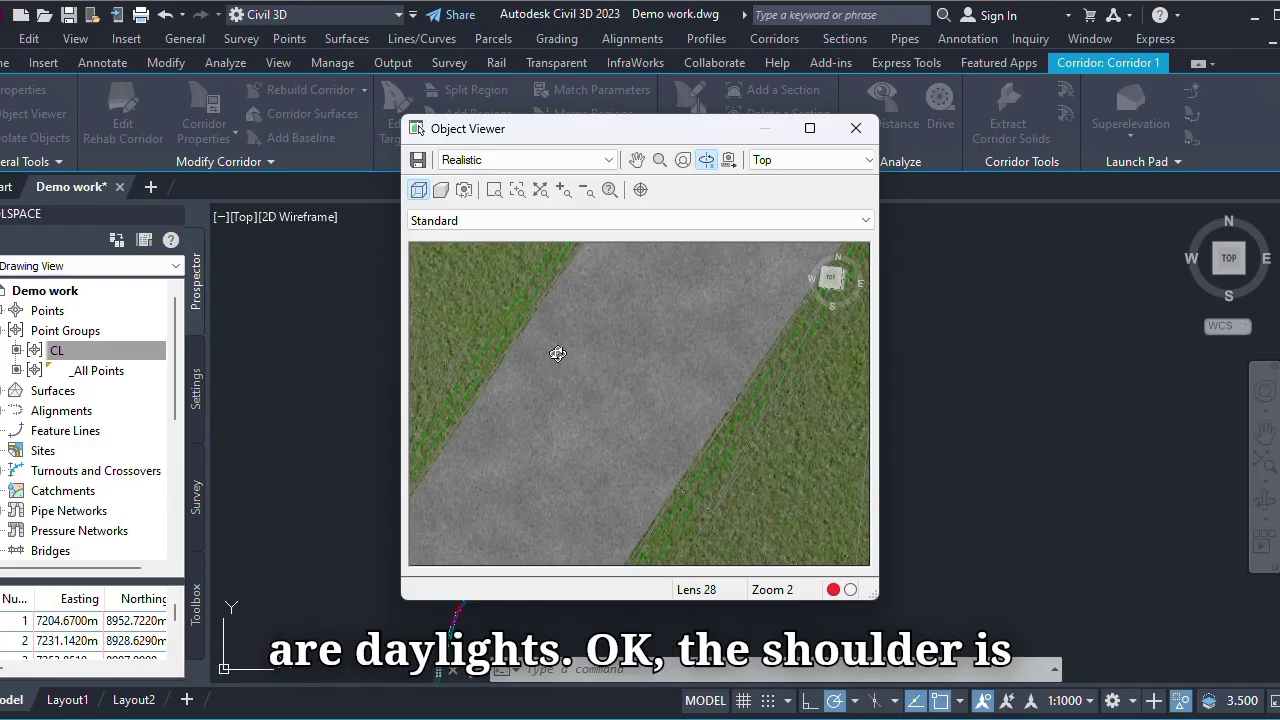
left_click(855, 128)
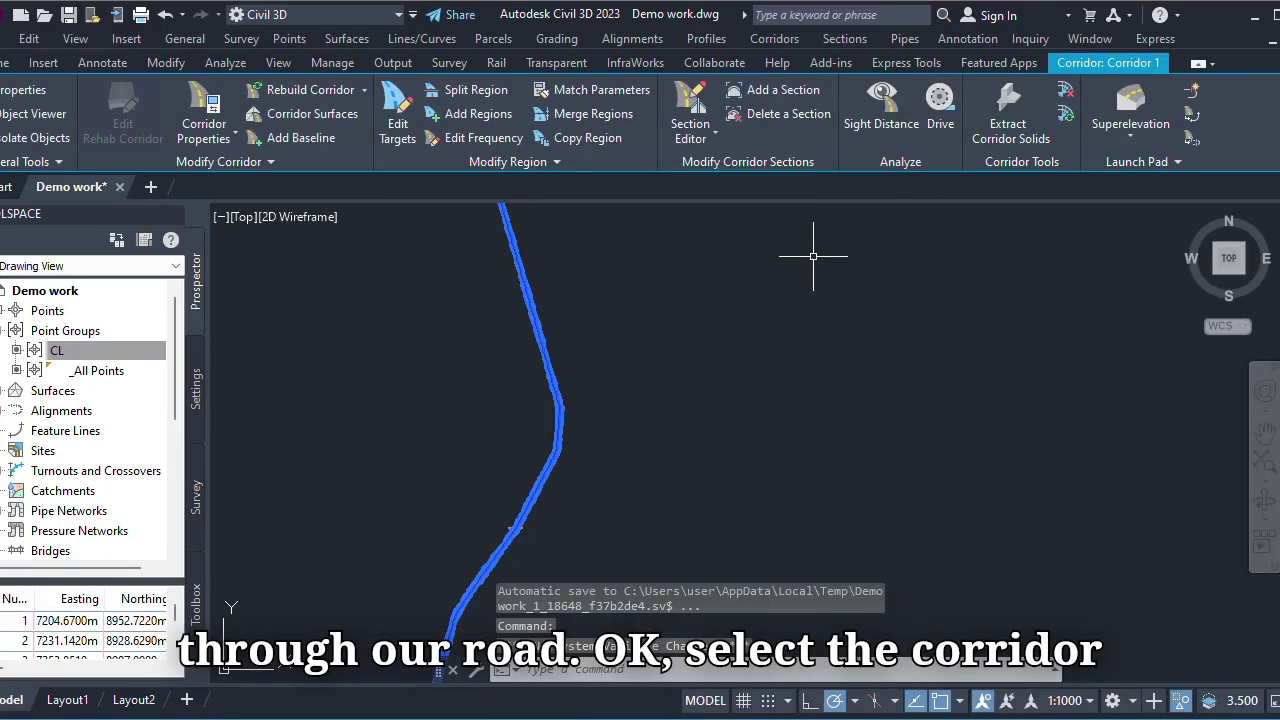
- Start the Drive command on Corridor 1 using the Crown feature line as the driving path
left_click(940, 110)
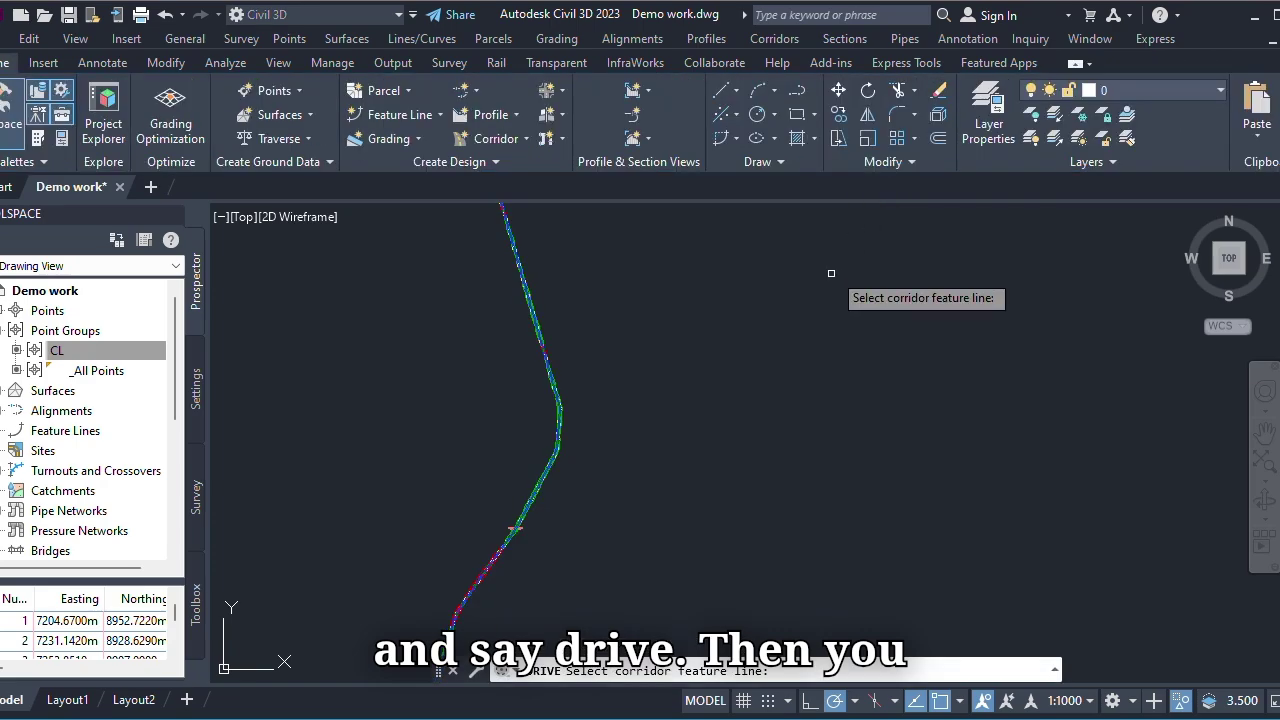
left_click(556, 393)
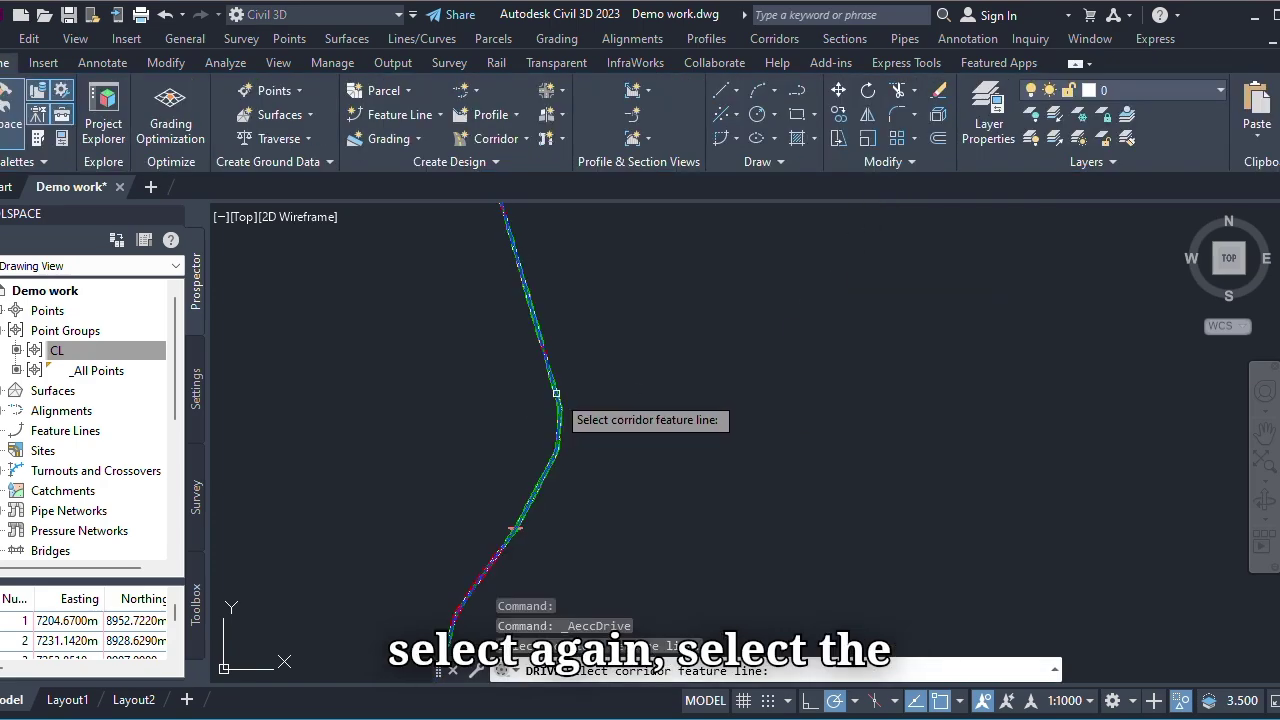
left_click(560, 407)
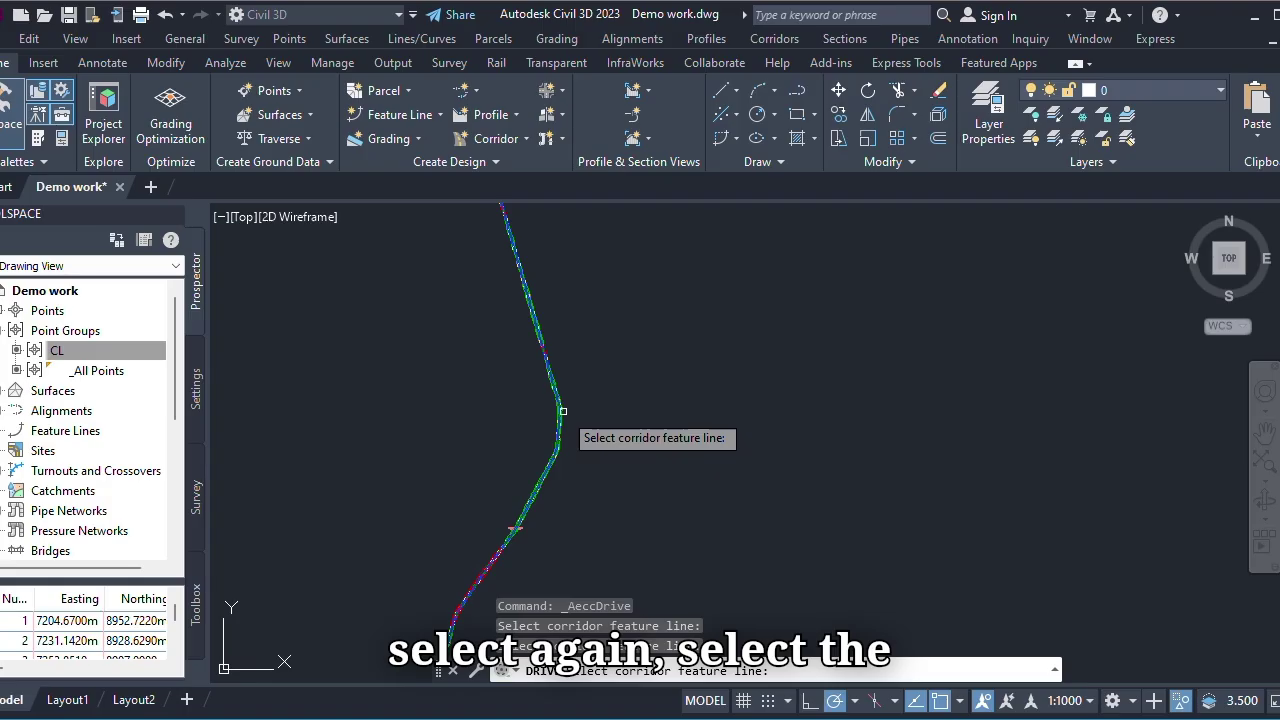
left_click(560, 410)
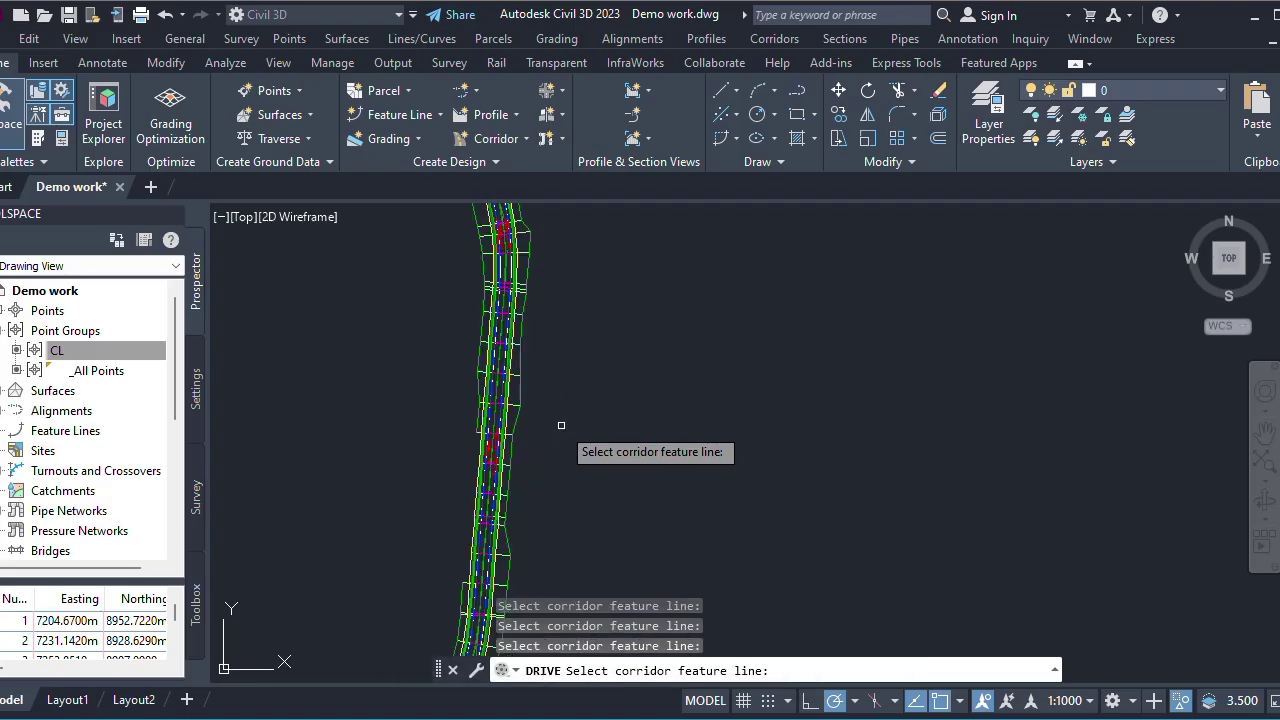
scroll(505, 406, "up", 3)
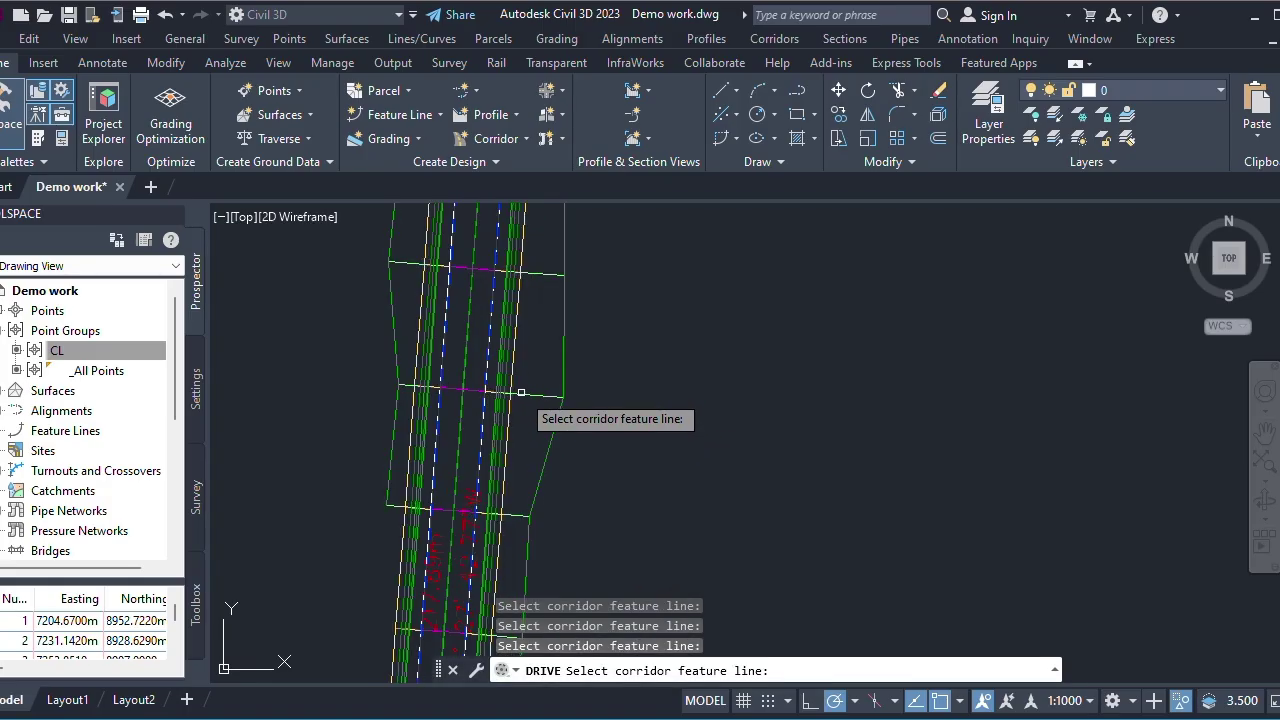
left_click(463, 396)
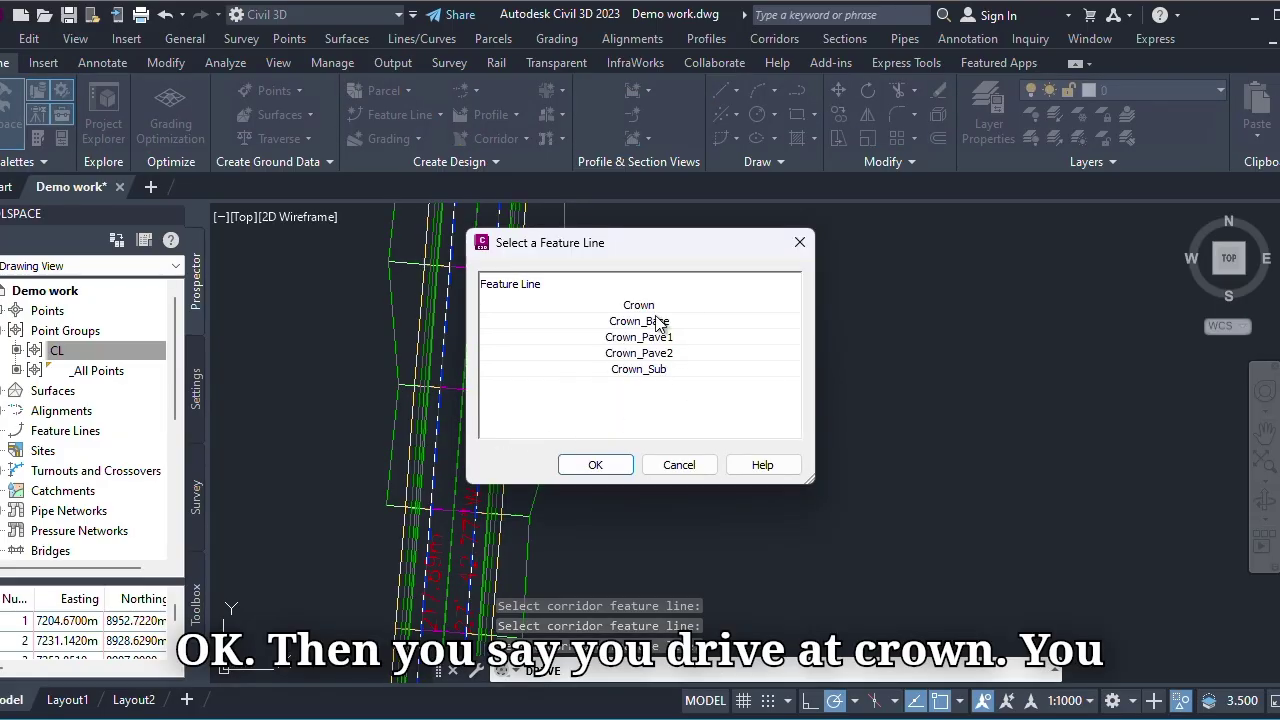
left_click(651, 309)
left_click(612, 468)
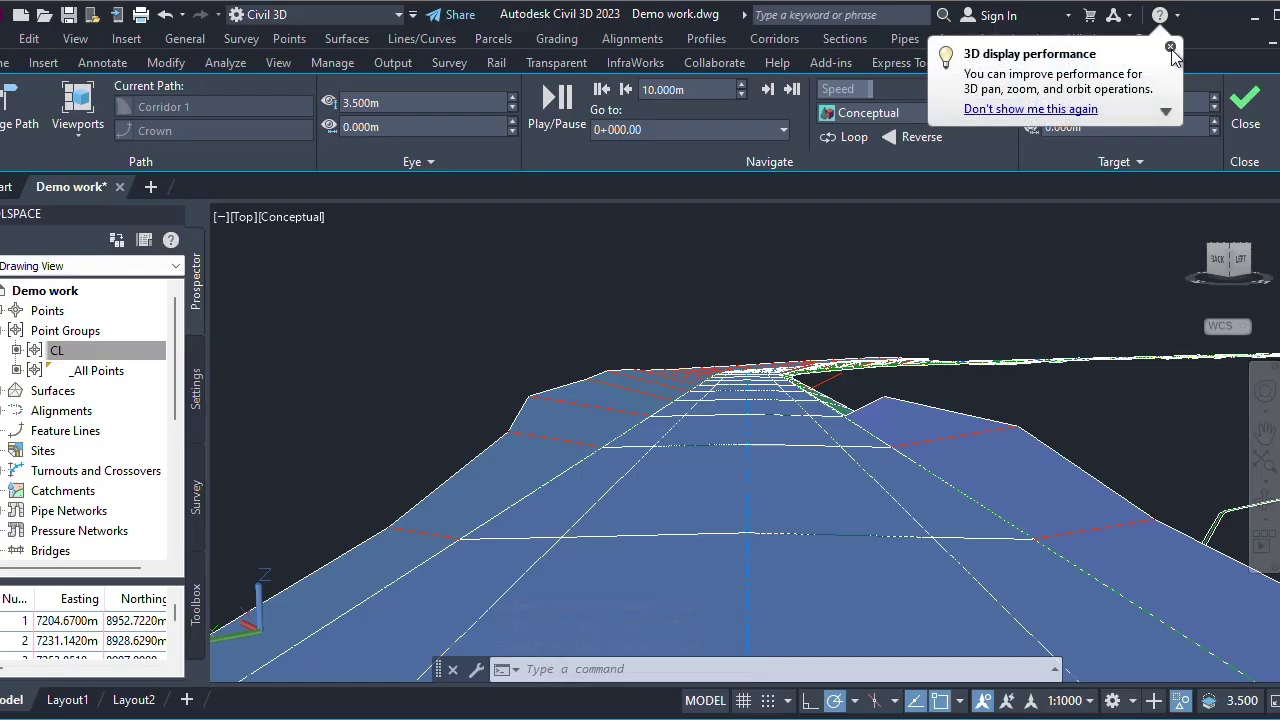
- Play the drive simulation along Corridor 1's crown from station 0+000.00 and stop it after viewing the road
left_click(1170, 47)
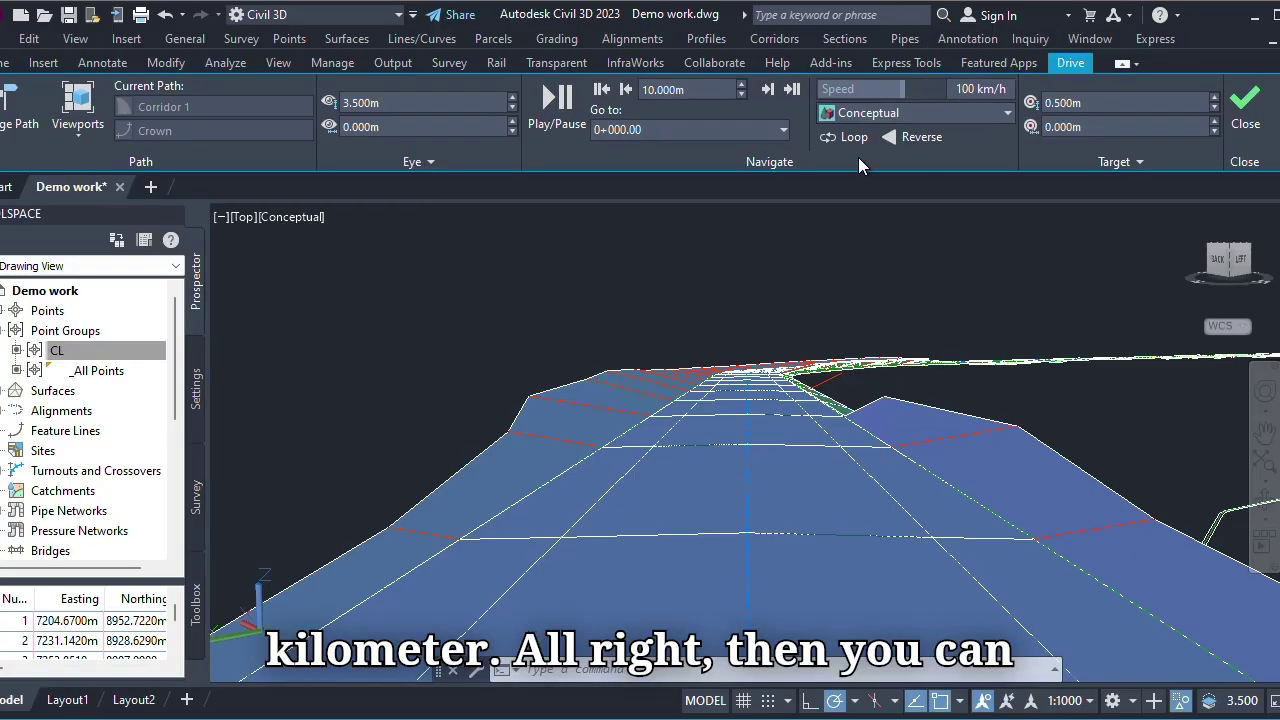
left_click(548, 100)
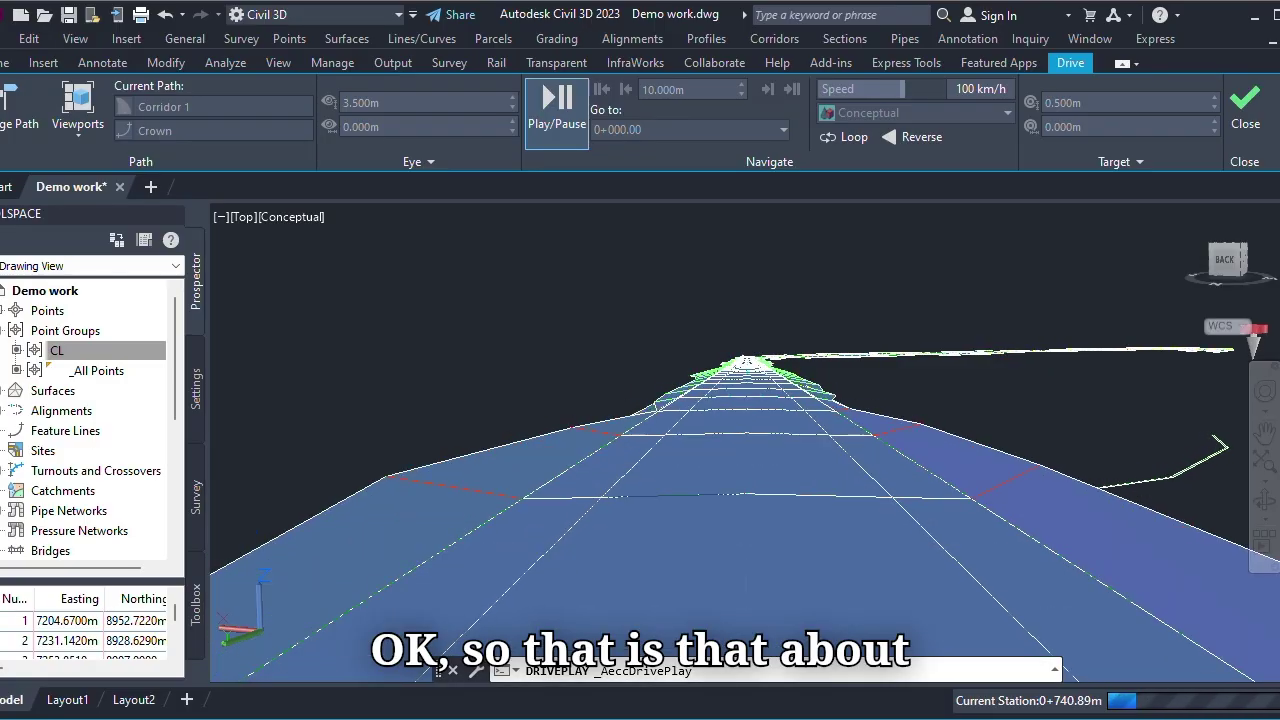
left_click(557, 104)
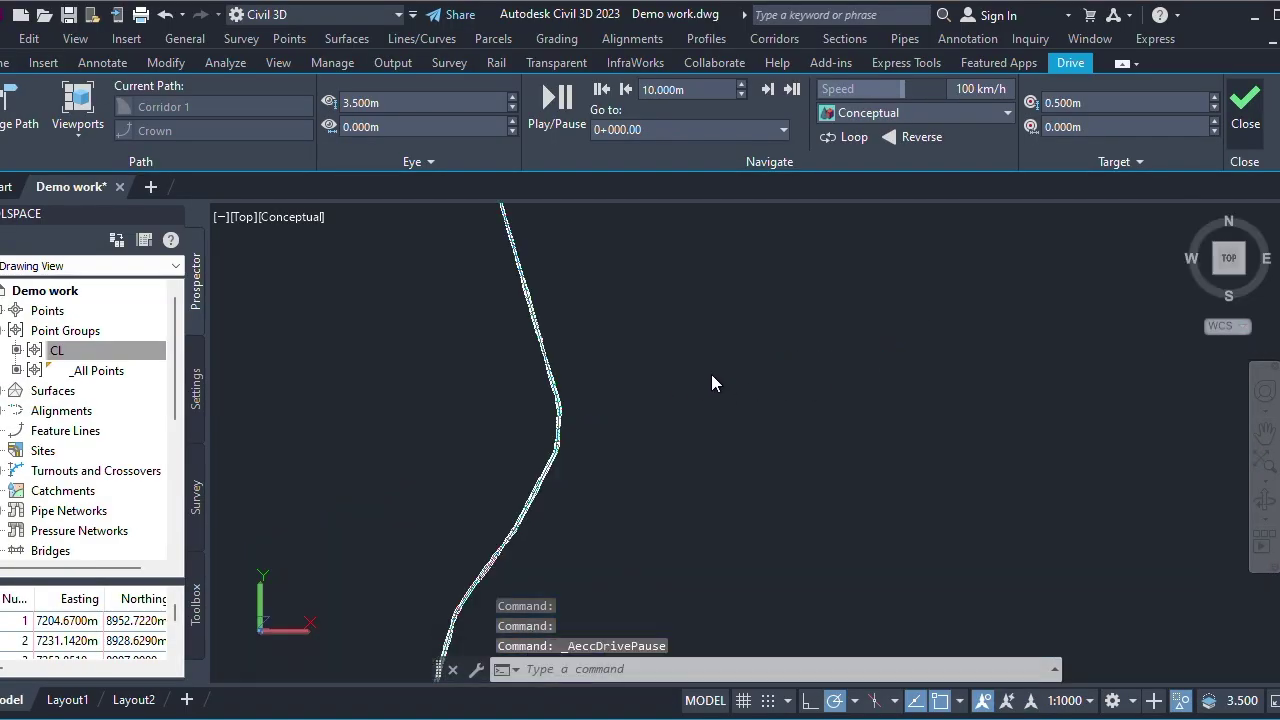
scroll(880, 241, "up", 4)
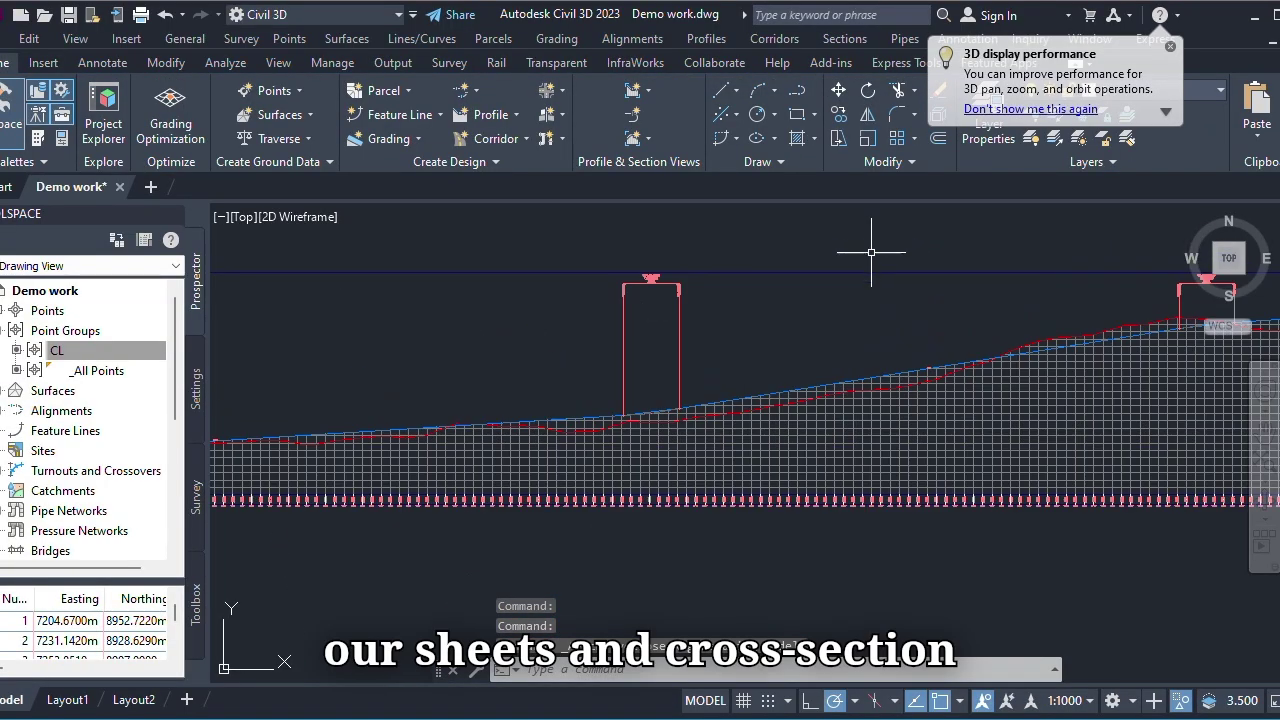
scroll(712, 384, "down", 3)
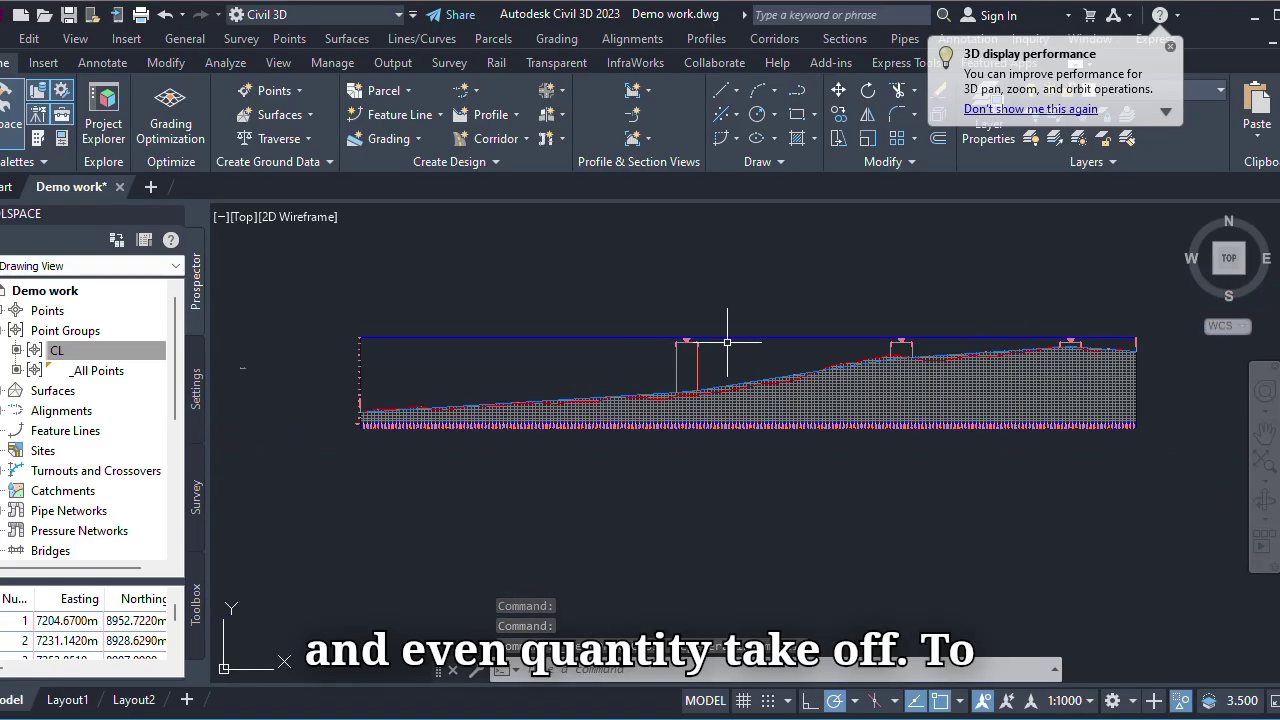
scroll(726, 345, "down", 5)
scroll(703, 355, "up", 4)
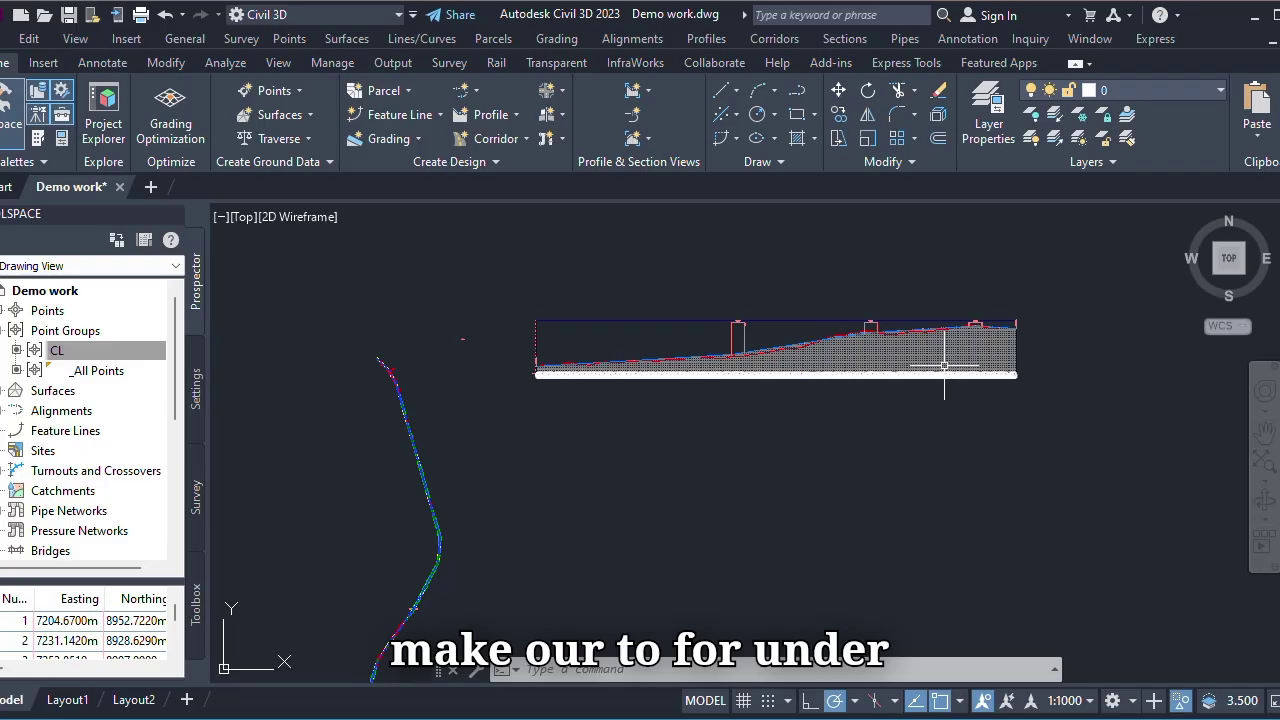
scroll(944, 365, "up", 3)
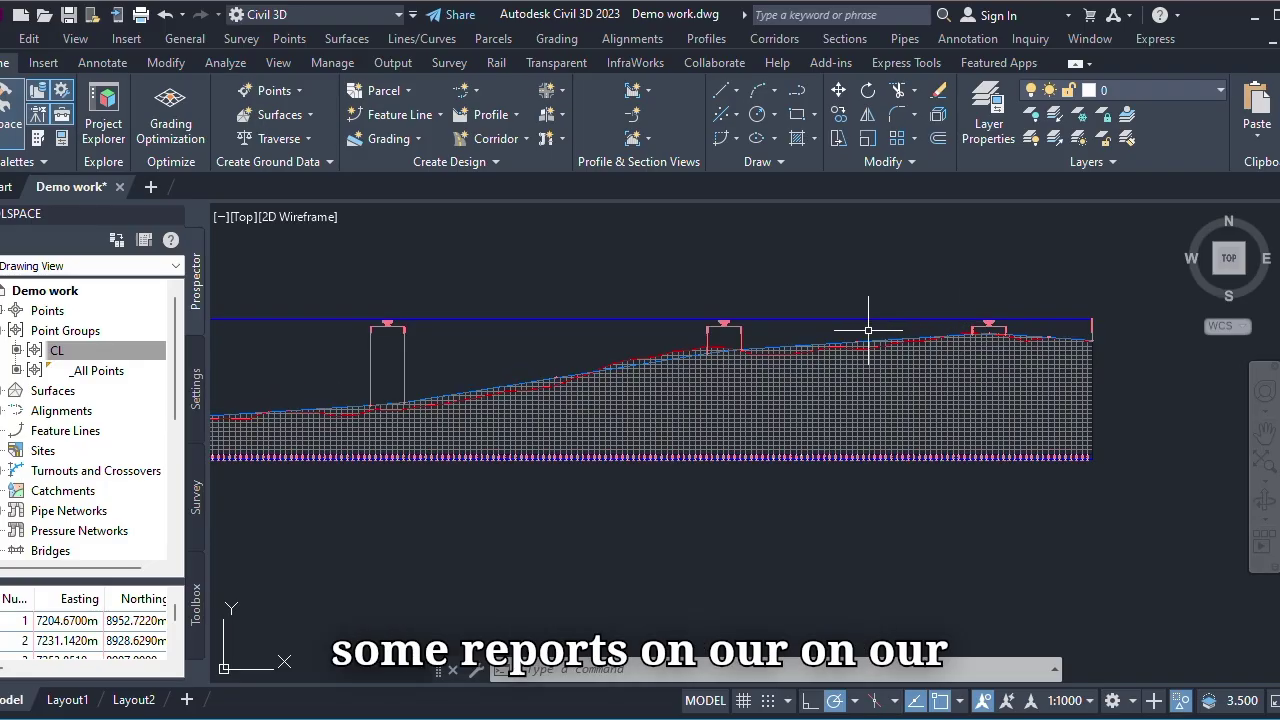
scroll(868, 330, "down", 5)
scroll(940, 366, "up", 4)
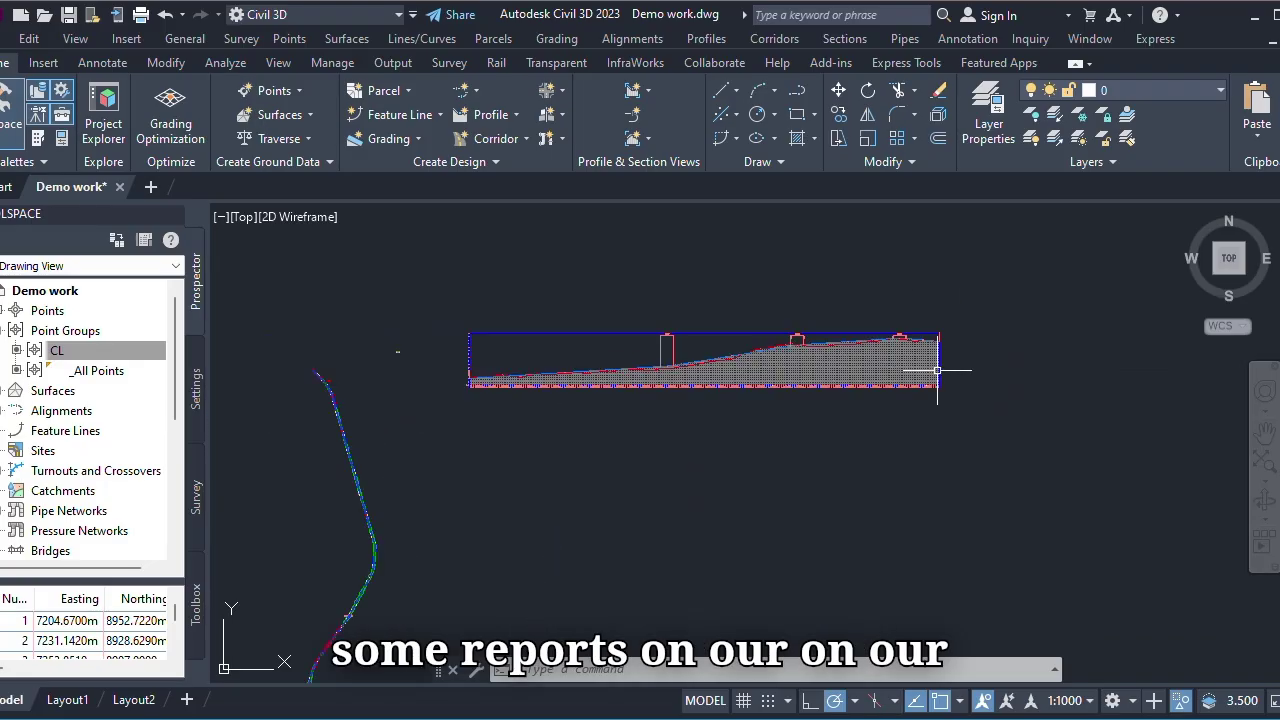
scroll(362, 404, "up", 1)
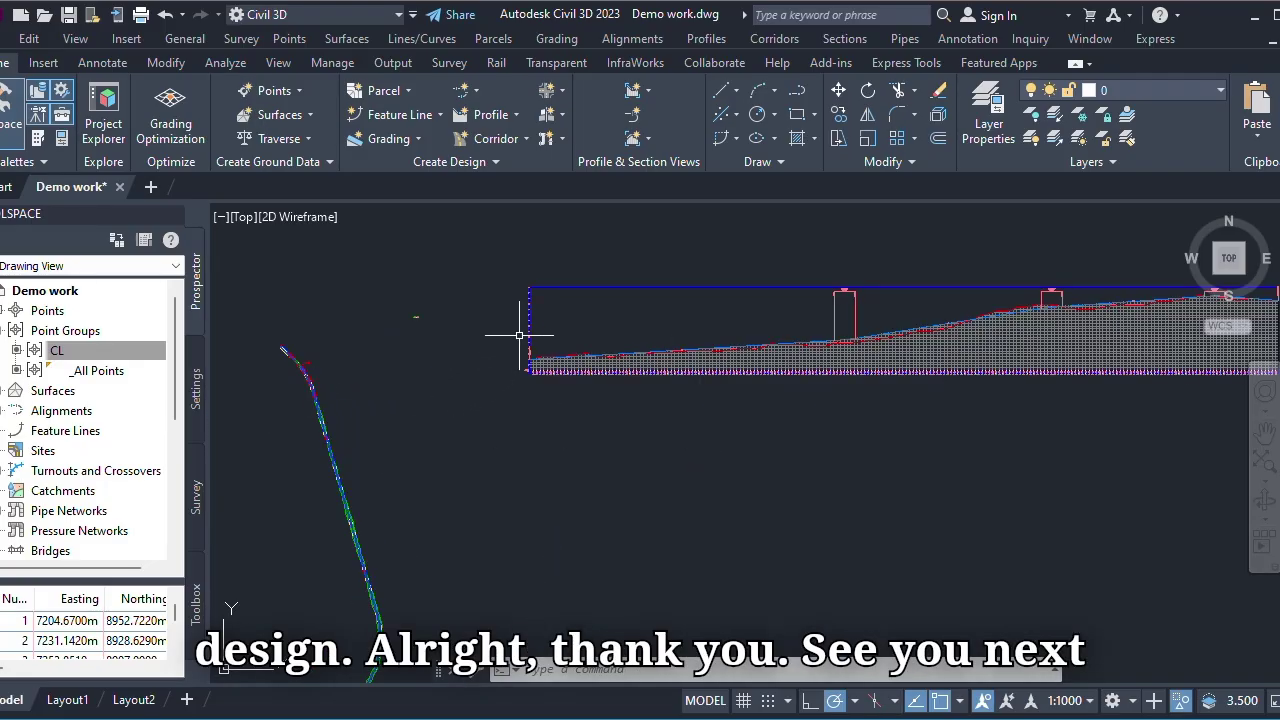